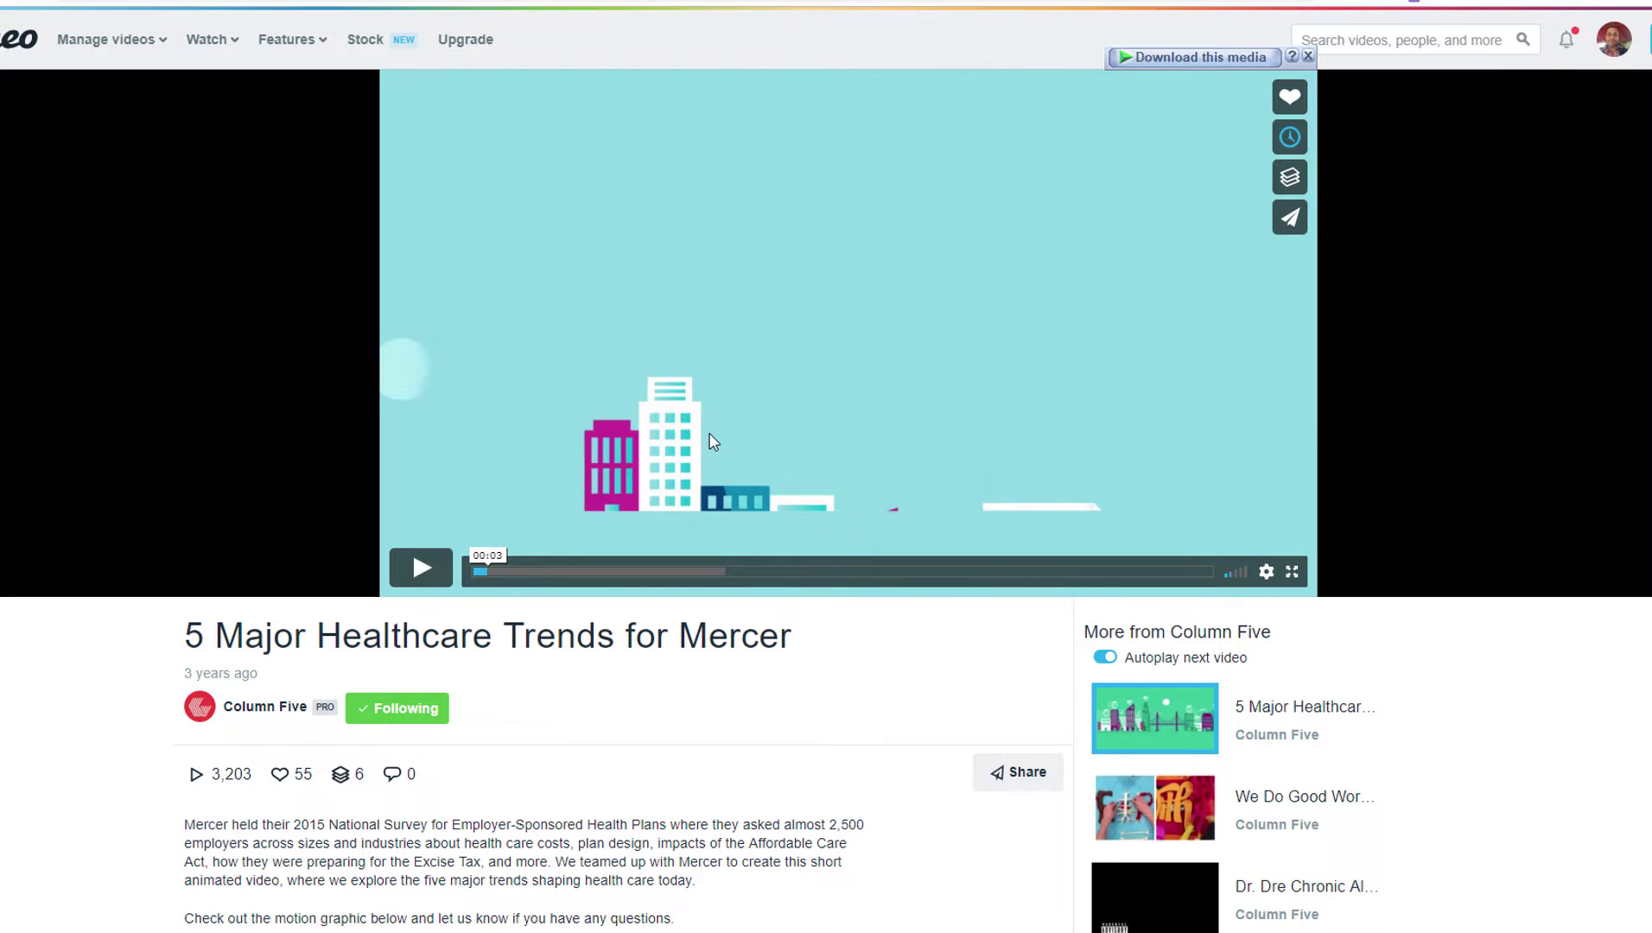
Play the 5 Major Healthcare Trends video and pause it on the frame with the complete city skyline
click(423, 569)
click(425, 570)
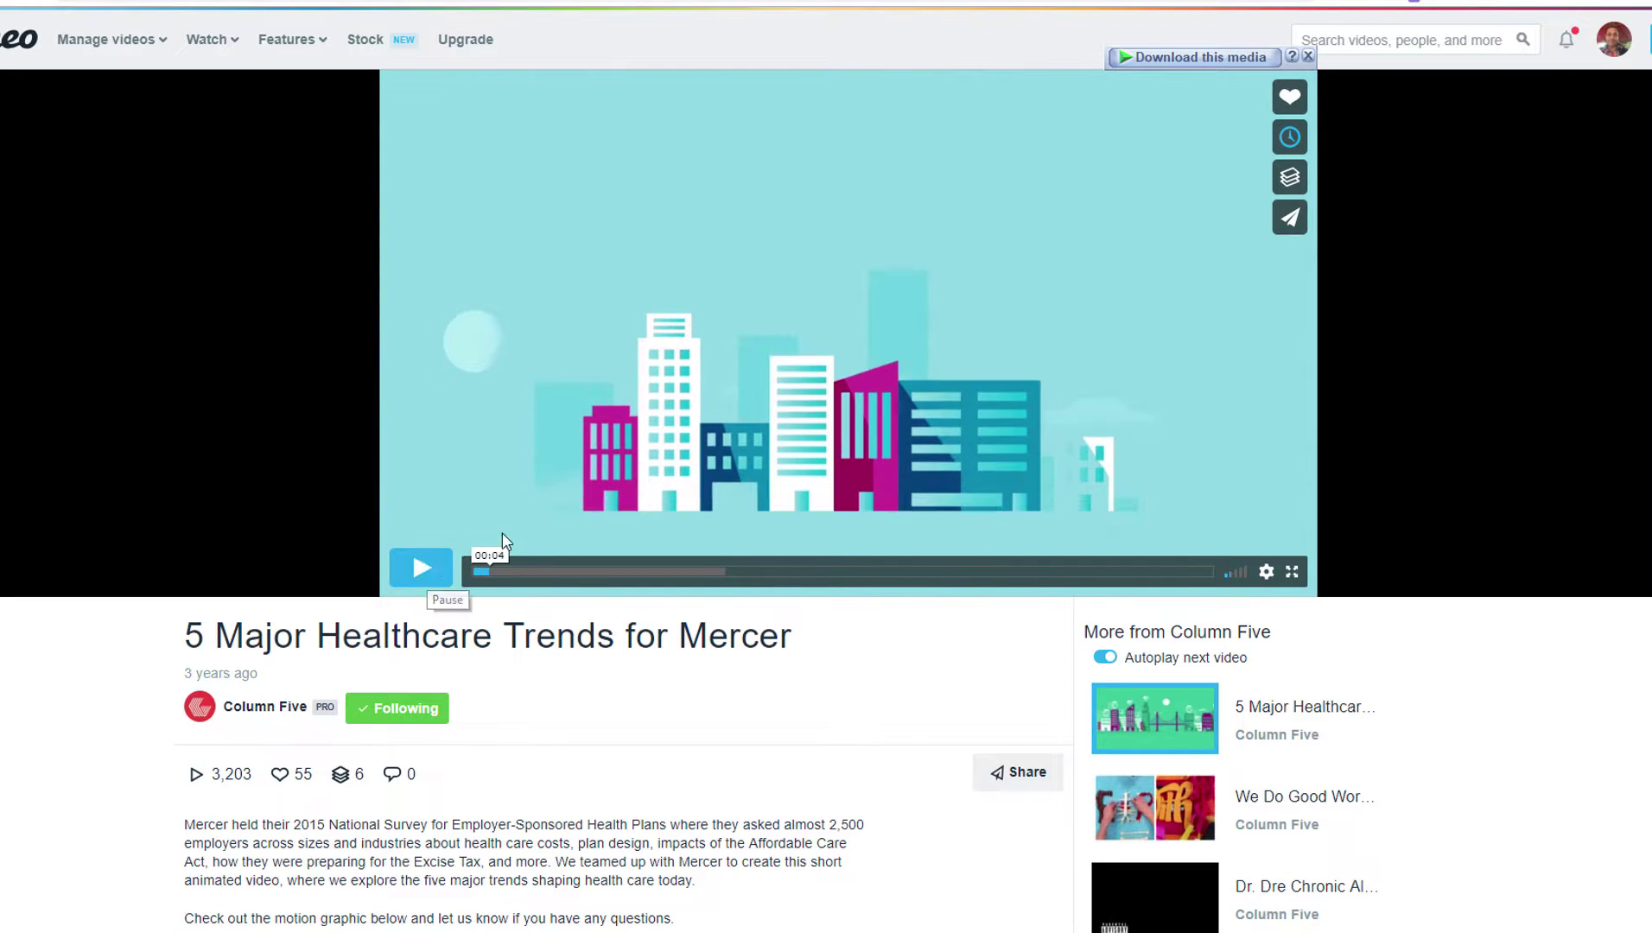
click(715, 448)
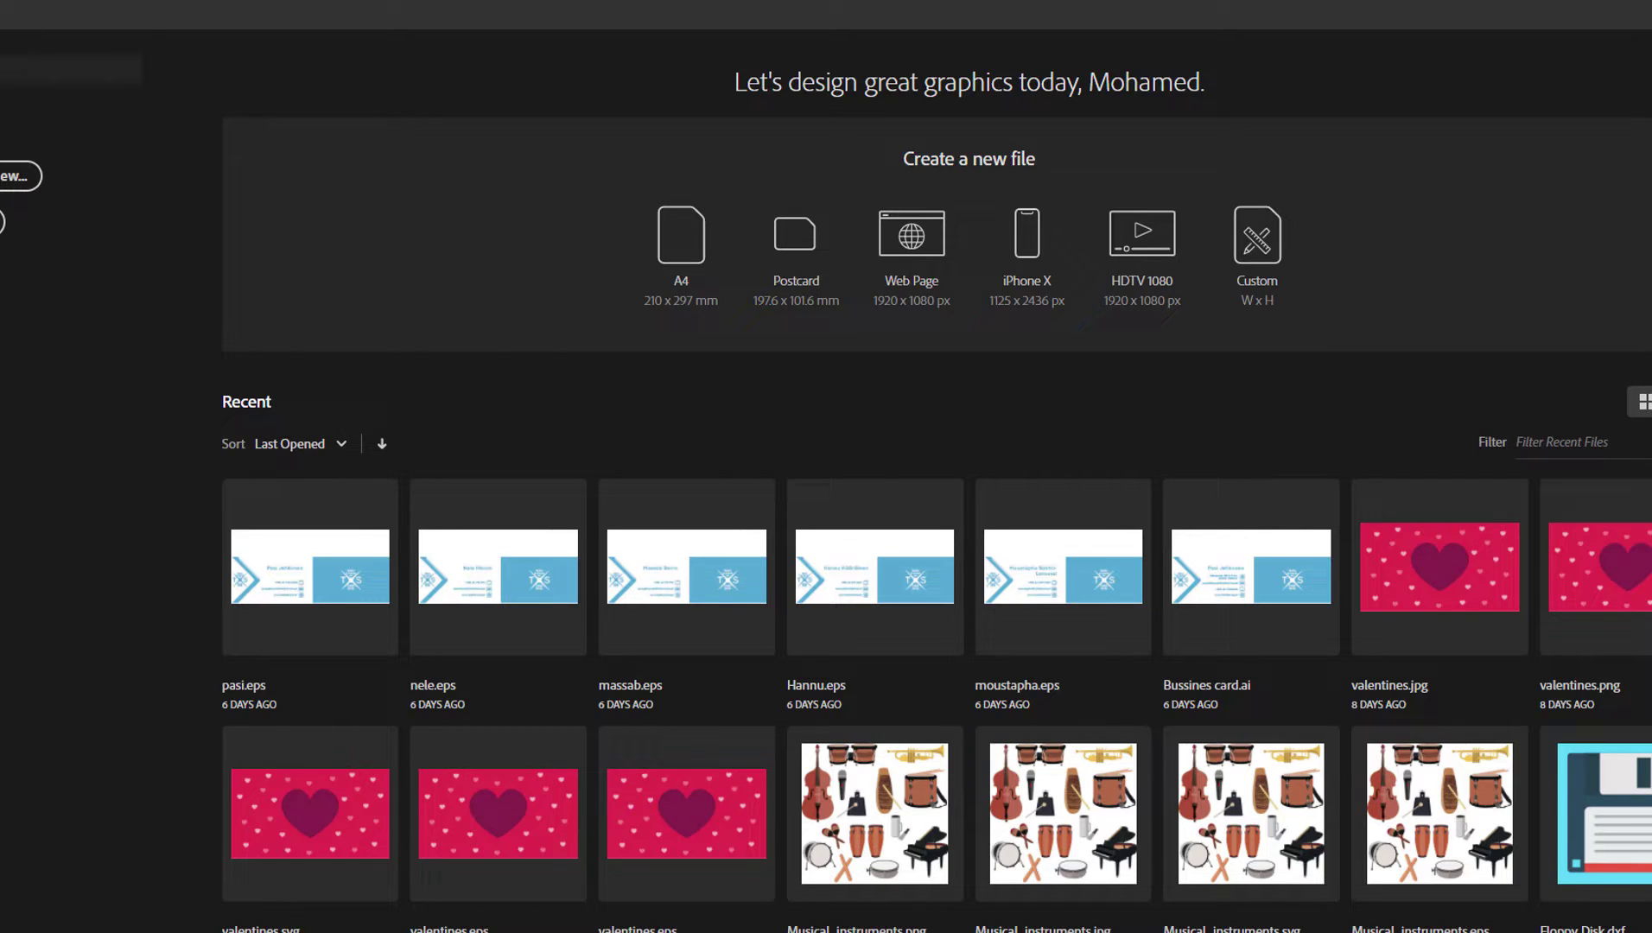
In Illustrator, create a new document from the Art & Illustration 1920 x 1080 preset
click(15, 3)
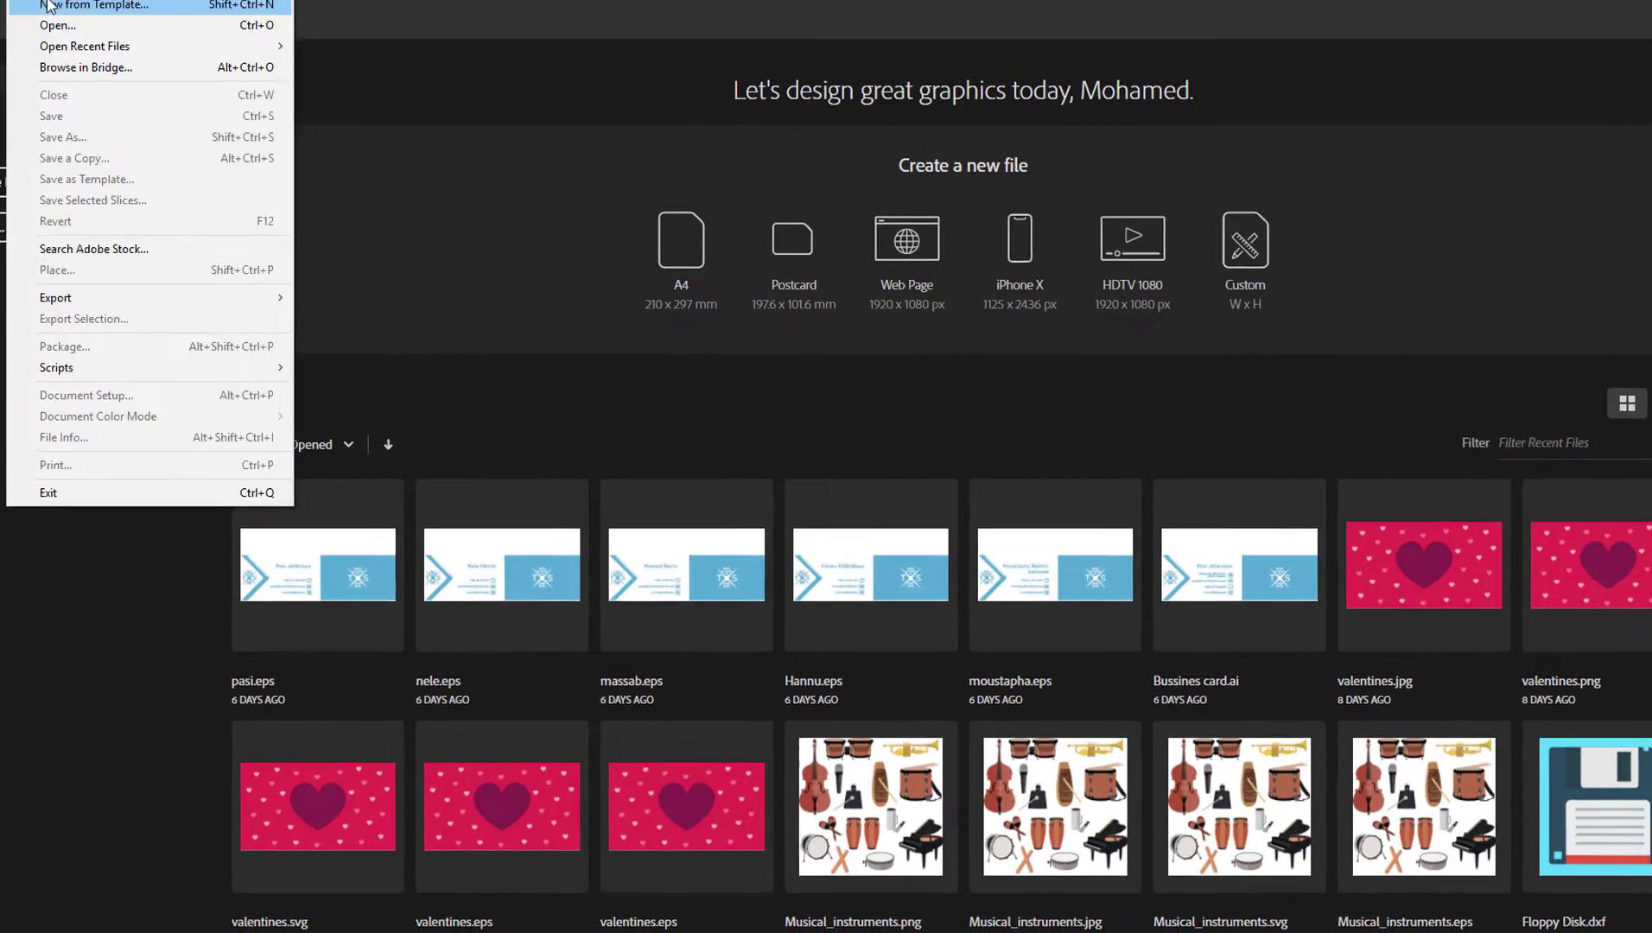
click(144, 31)
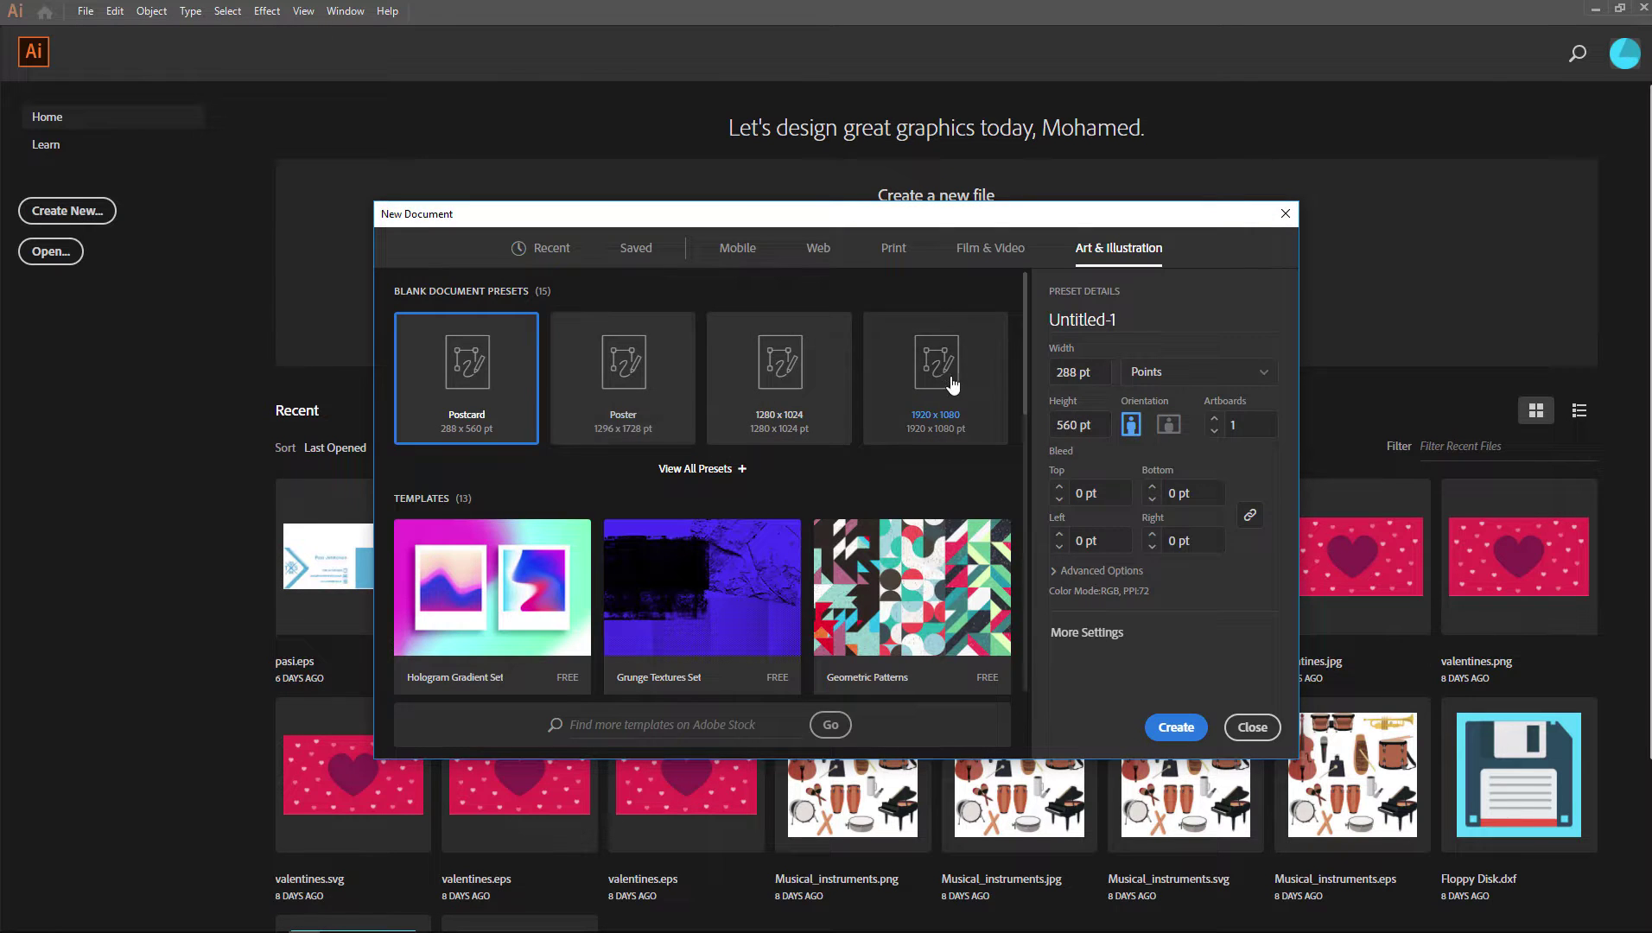
click(947, 367)
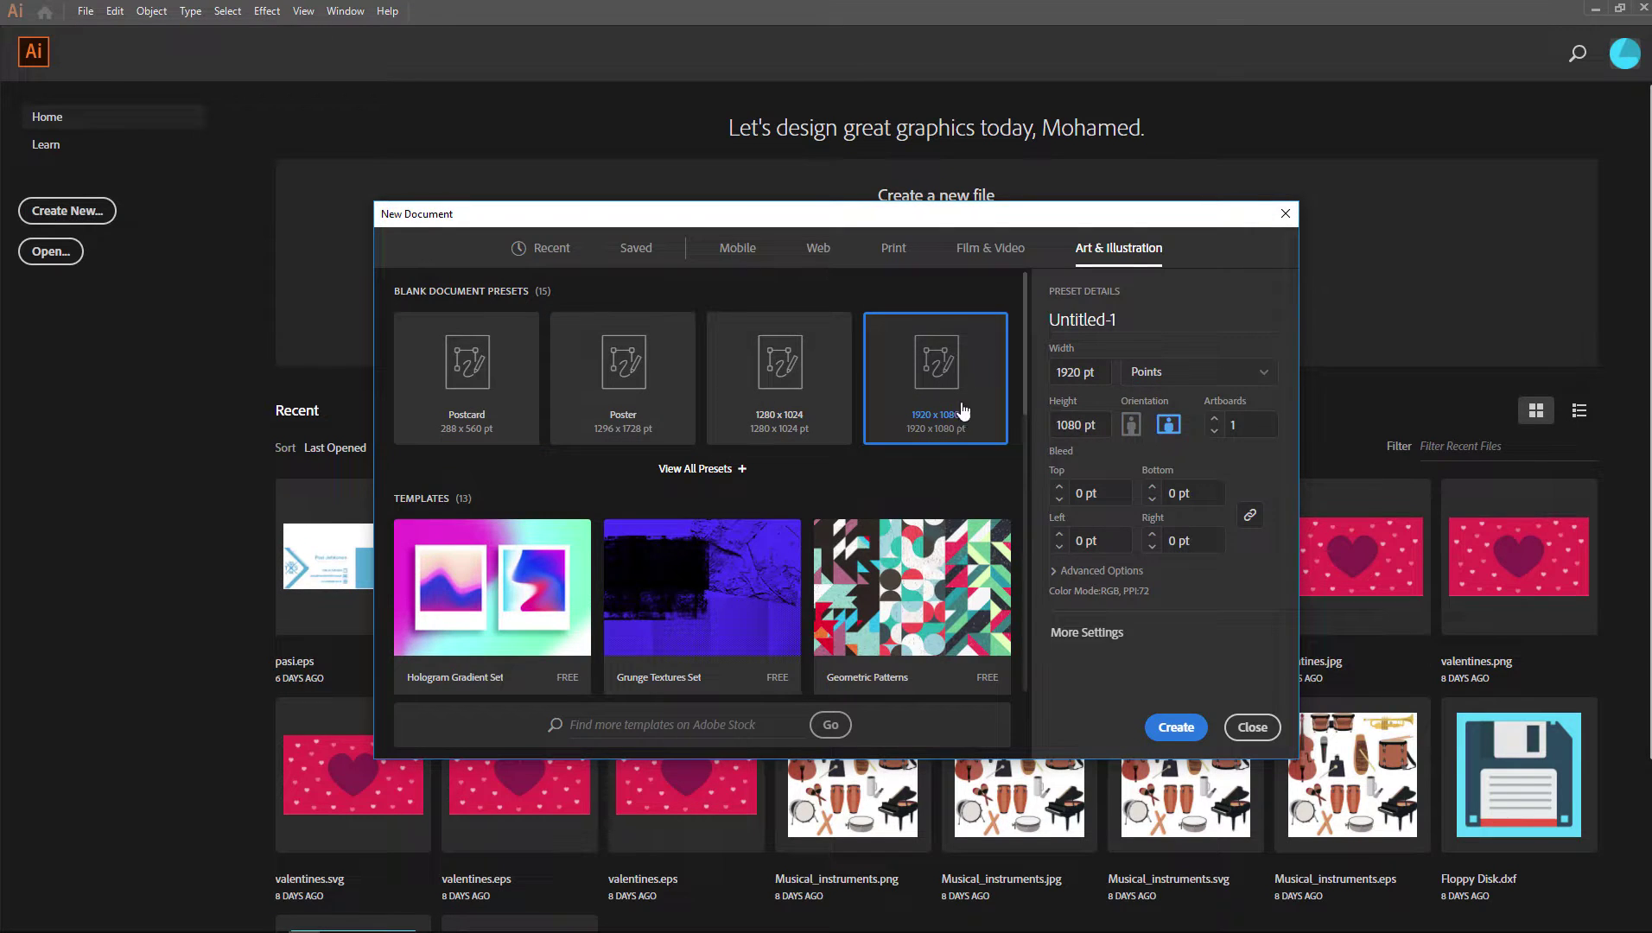
click(1189, 730)
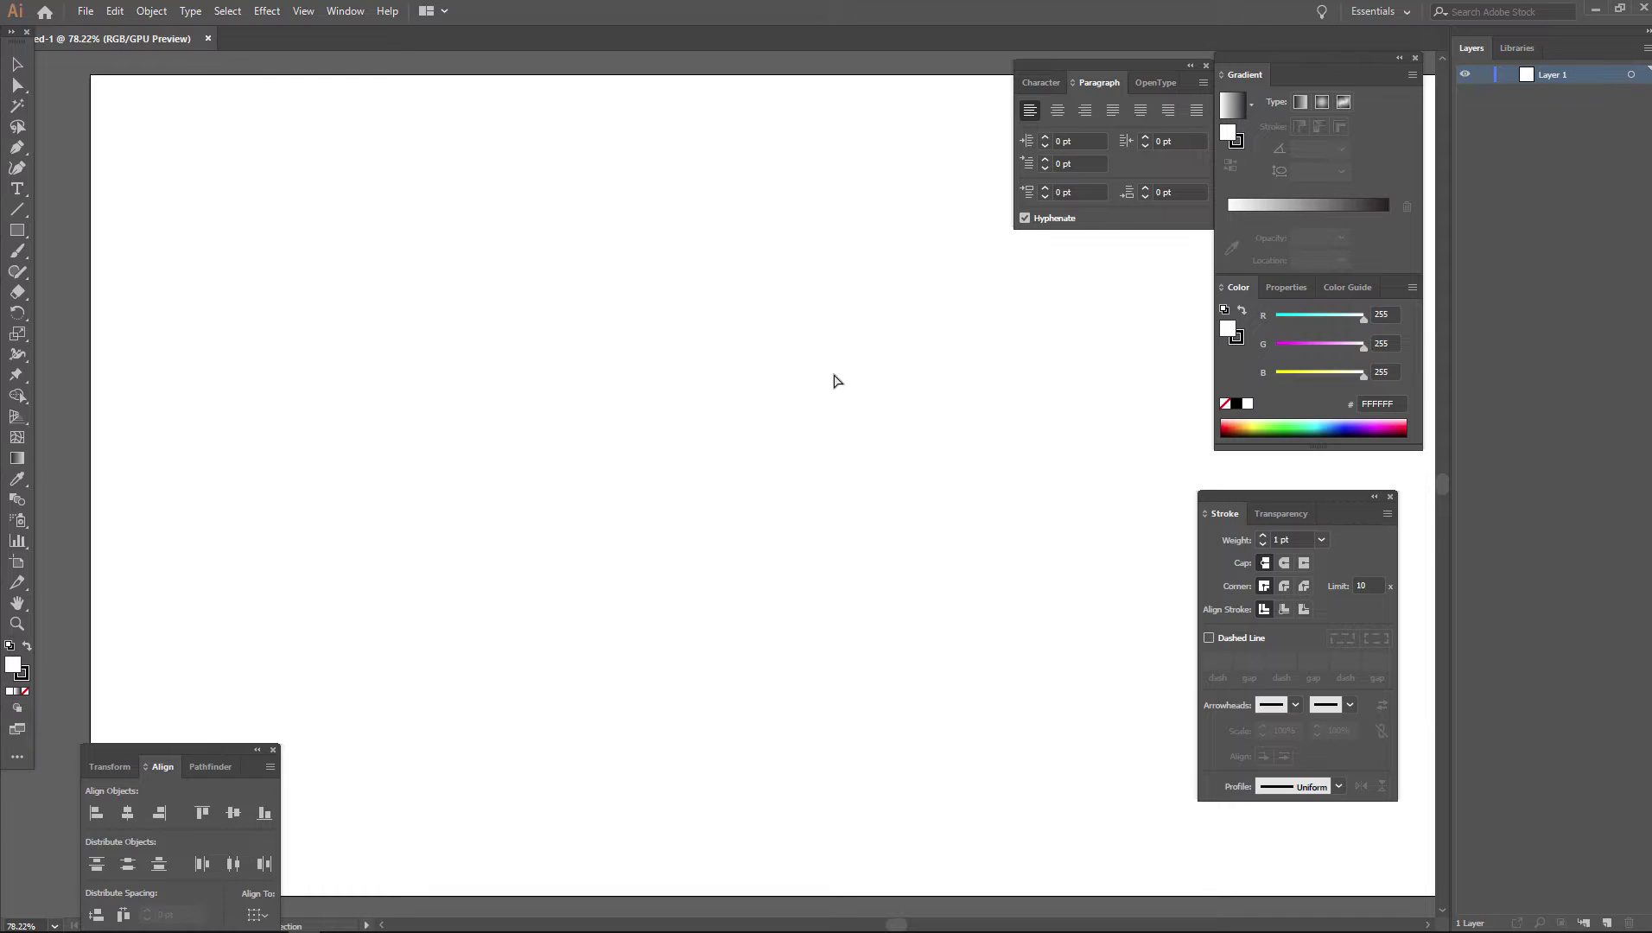
Paste the skyline screenshot into the artboard, lock its layer and add a new layer above it
key(ctrl+v)
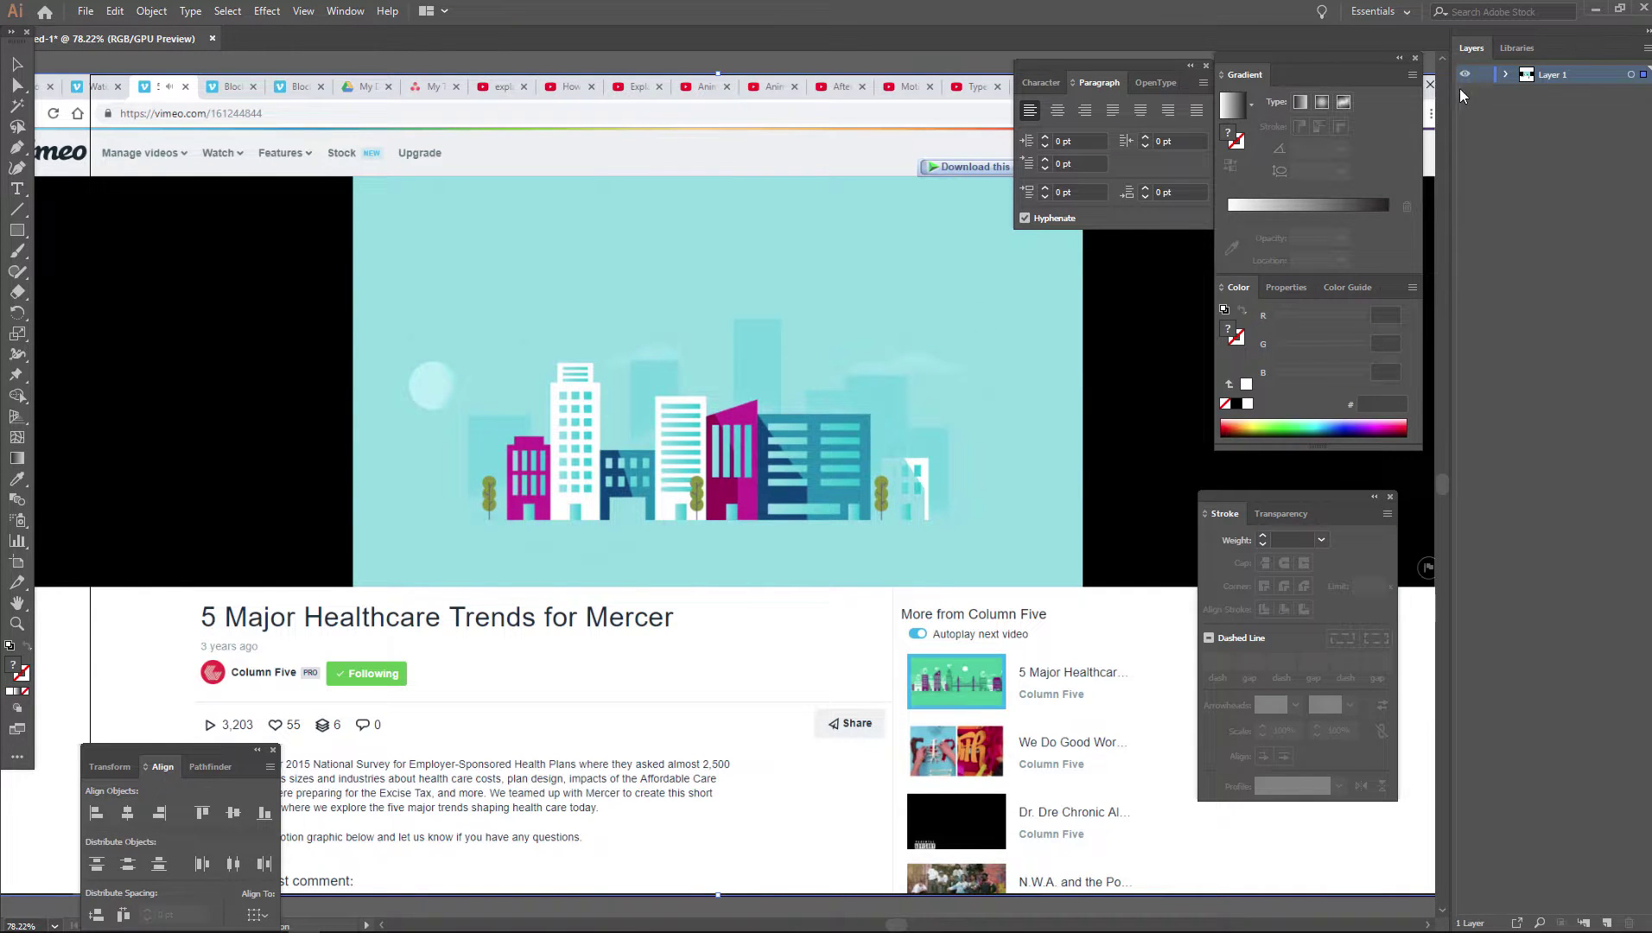
click(1504, 74)
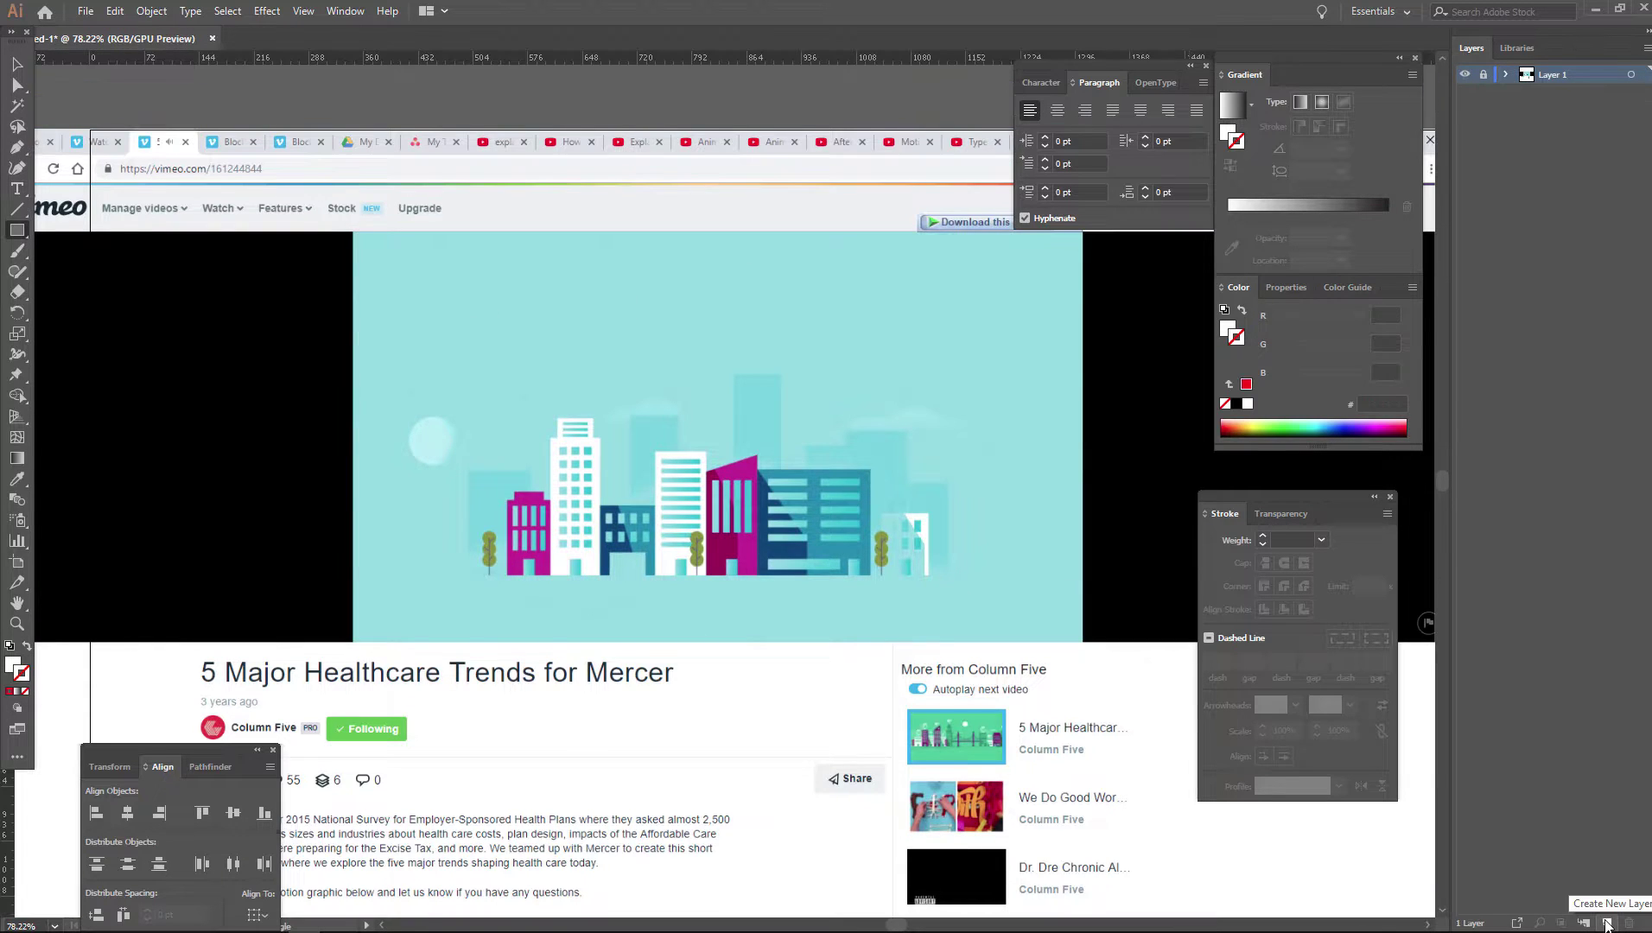
click(1607, 923)
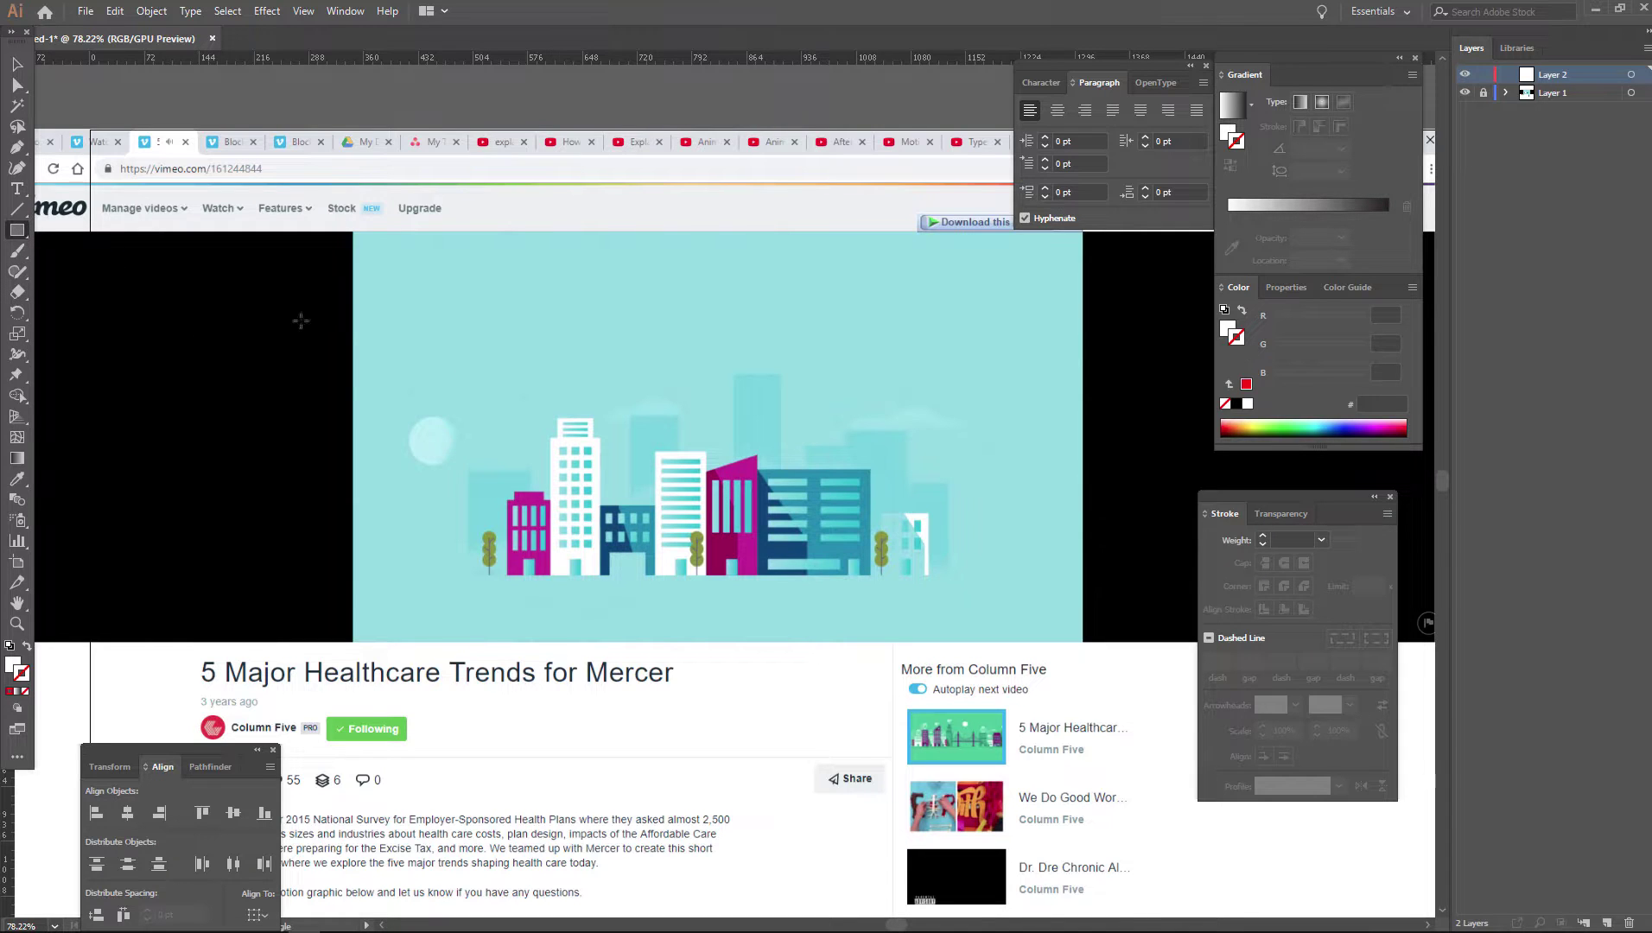
Cover the leftmost pale background building with a white rectangle, add a horizontal guide along the ground line and nudge the rectangle down to it
mouse_move(467, 469)
mouse_down()
mouse_move(512, 570)
mouse_move(531, 572)
mouse_up()
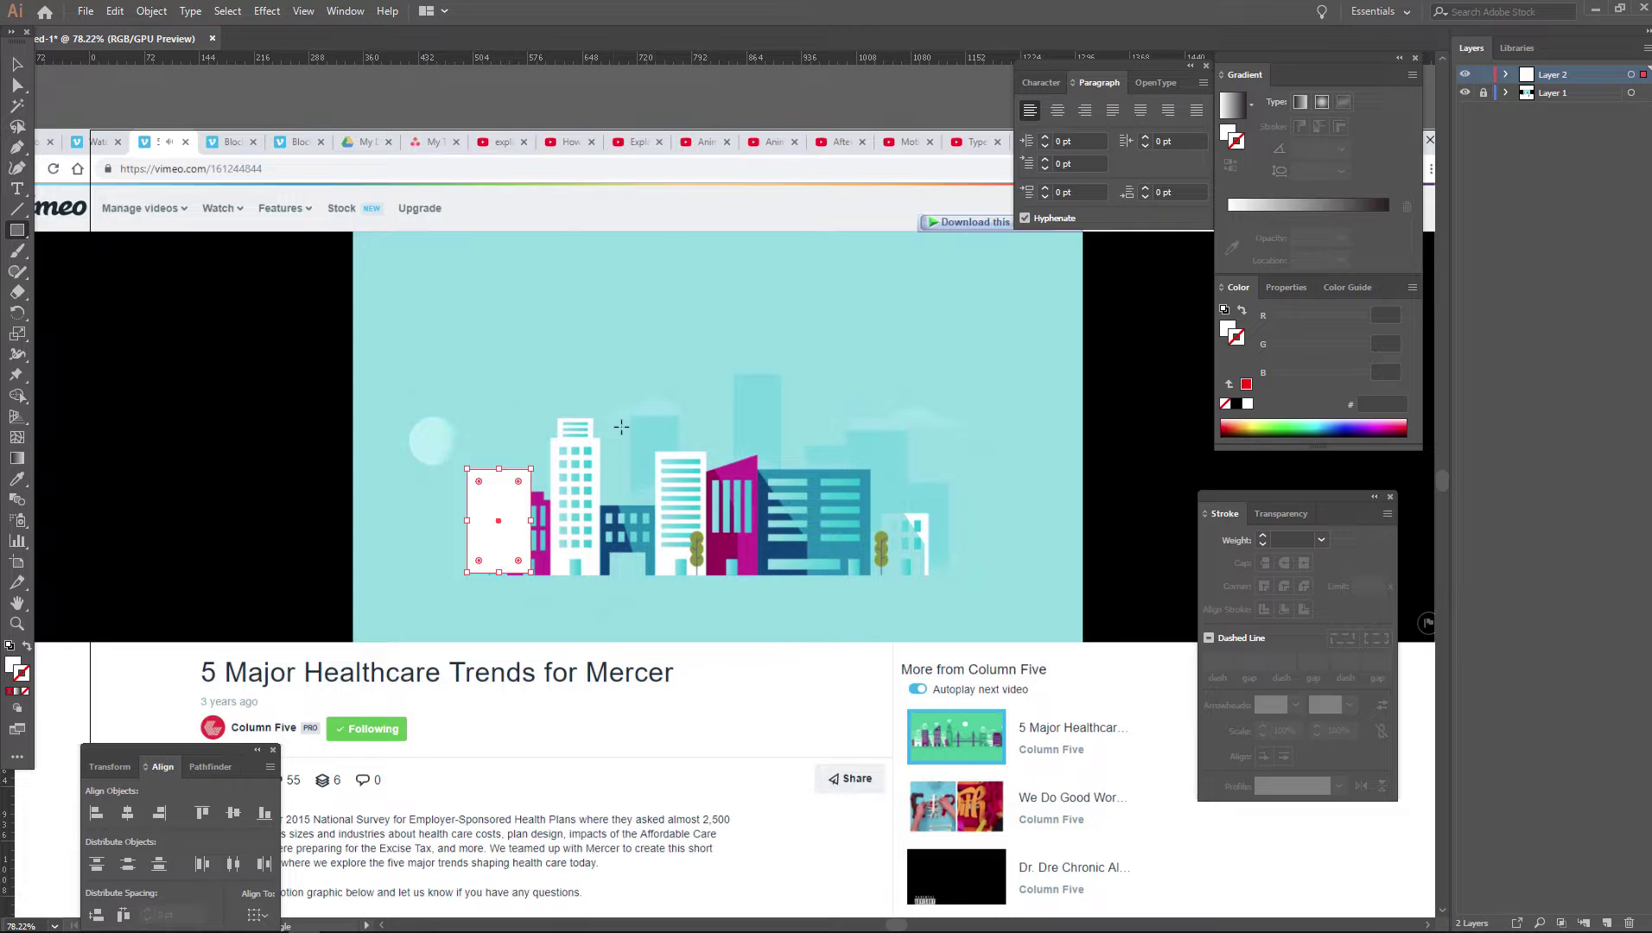
key(v)
drag(591, 57, 506, 573)
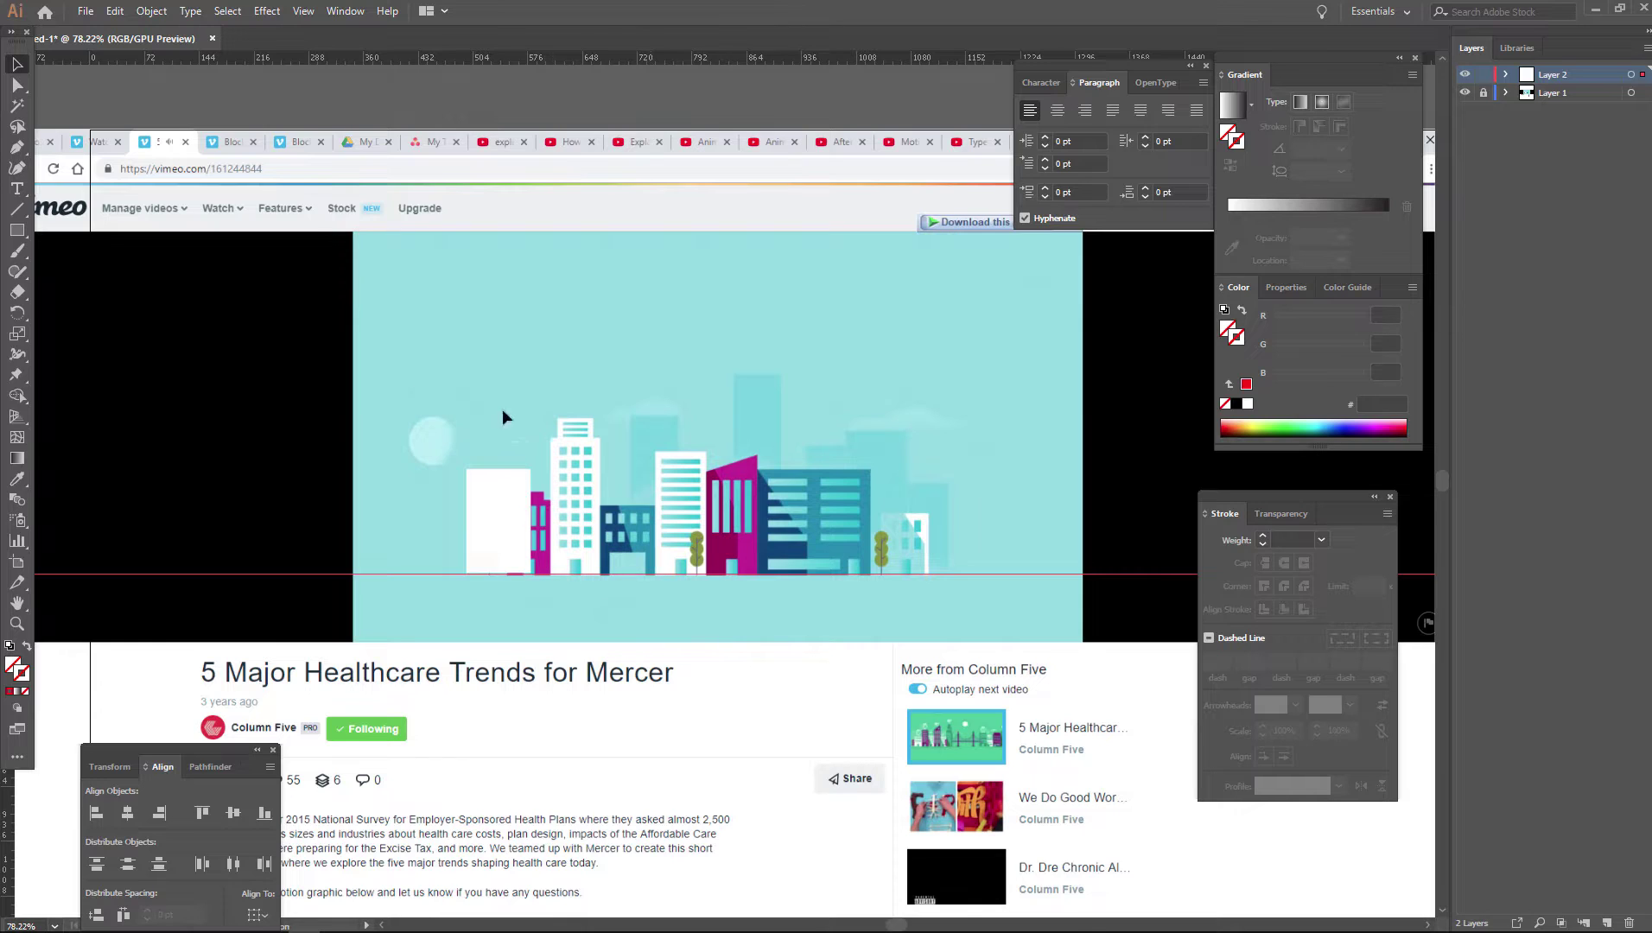
click(525, 526)
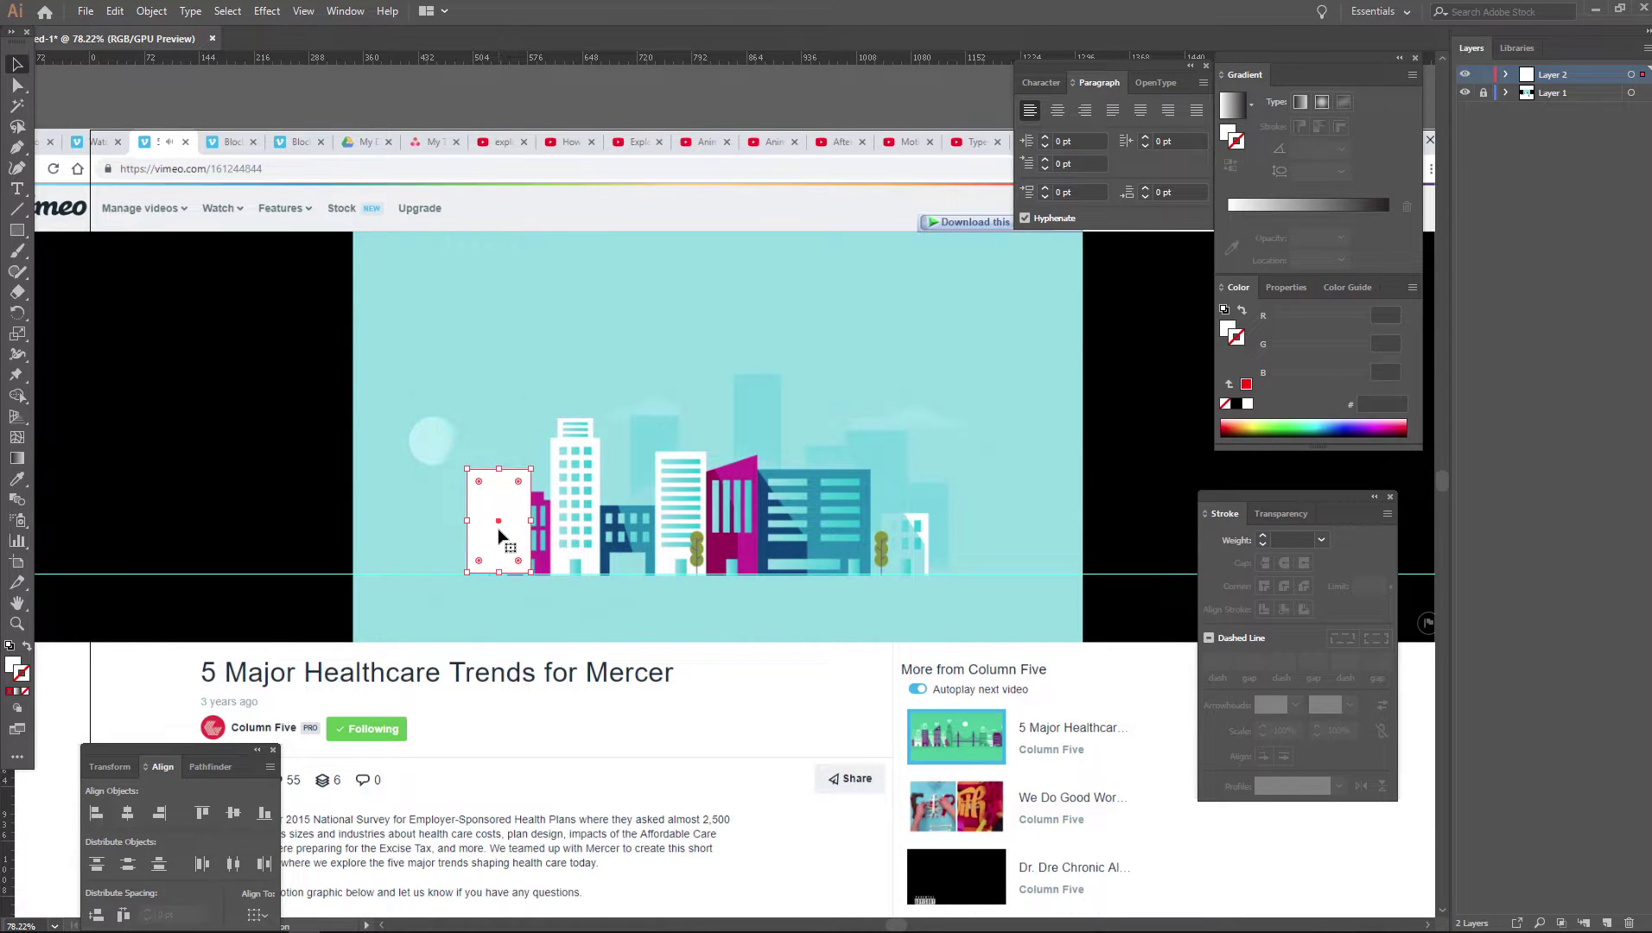
key(Down)
Draw five more white rectangles over the remaining pale background buildings, each standing on the ground guide
key(m)
drag(642, 443, 680, 572)
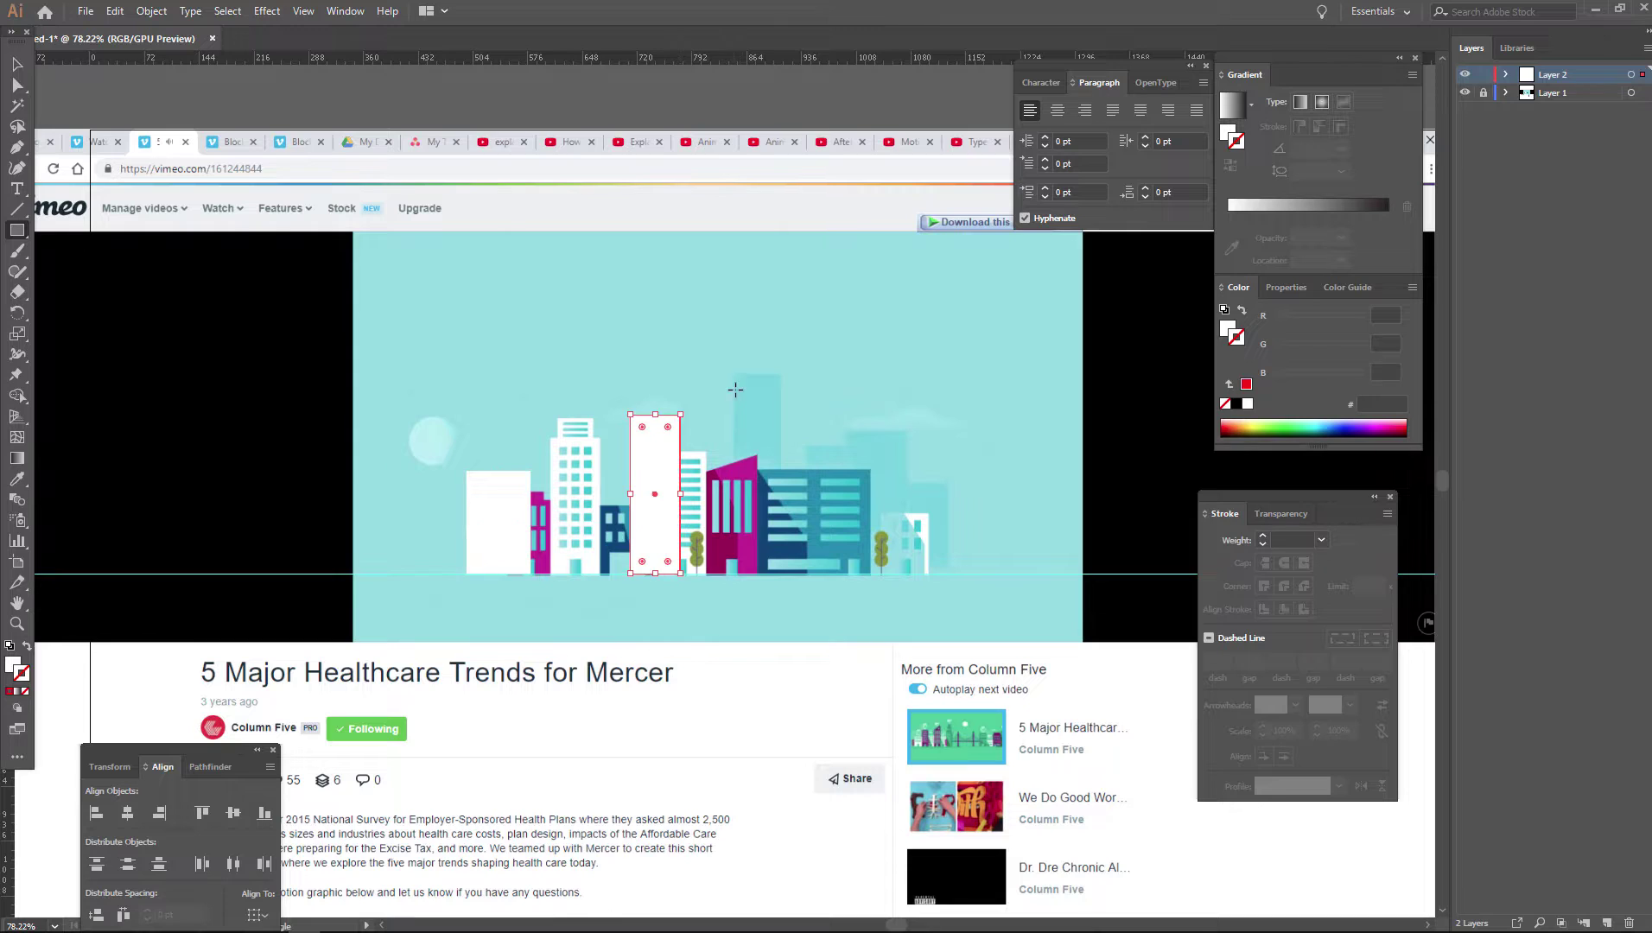
drag(733, 374, 787, 572)
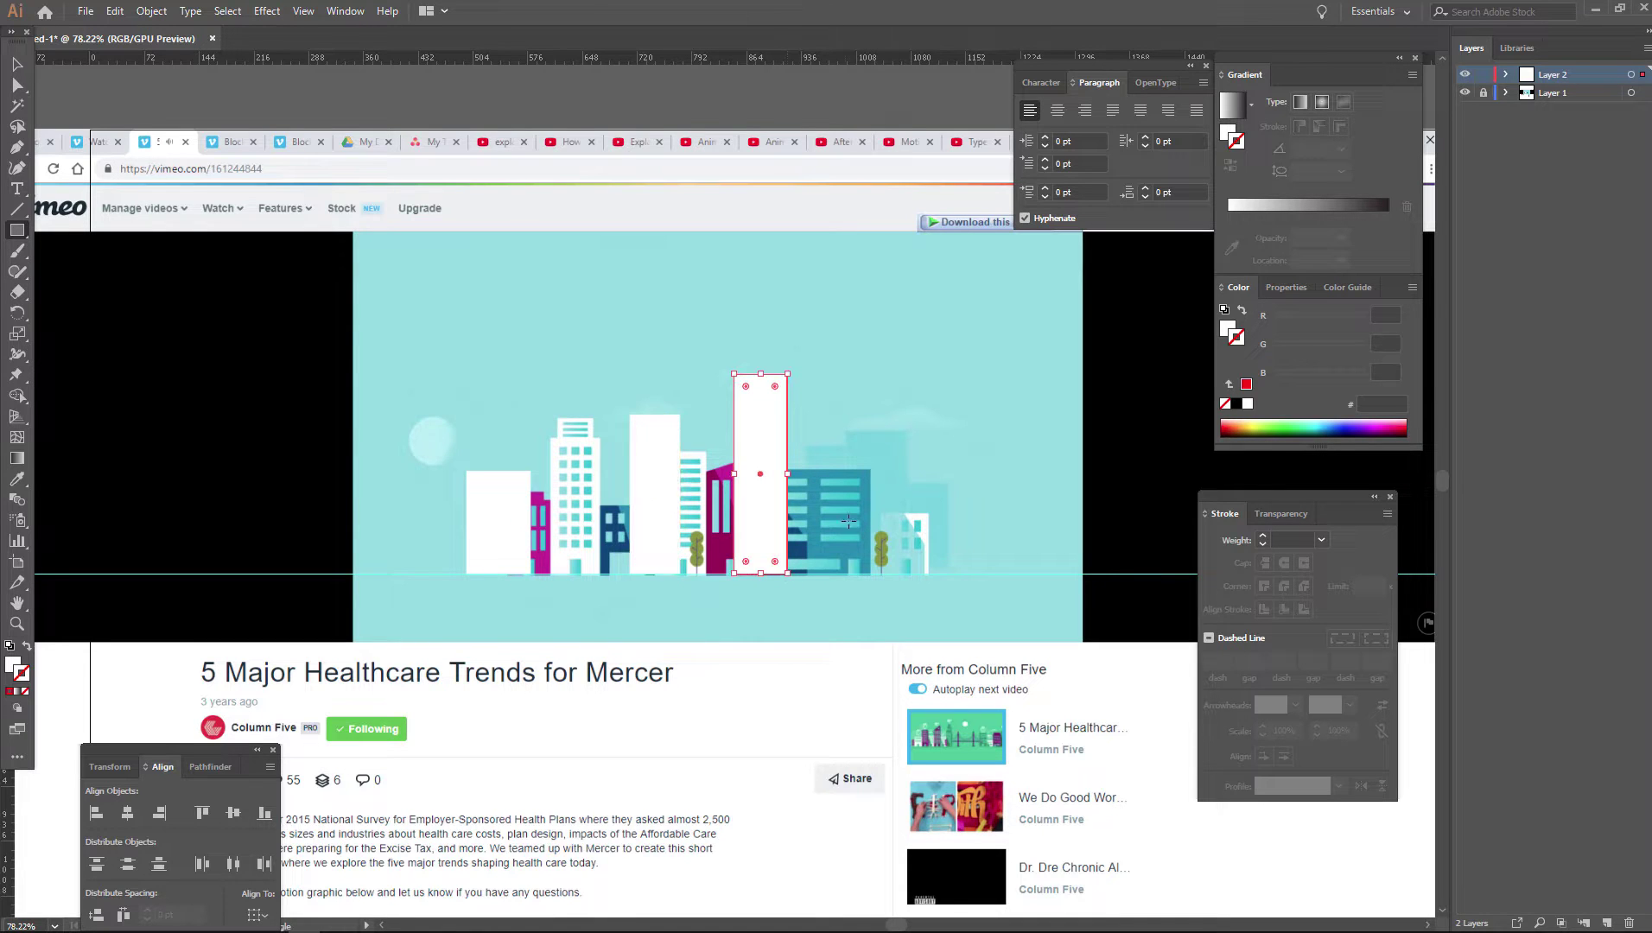
drag(808, 444, 854, 572)
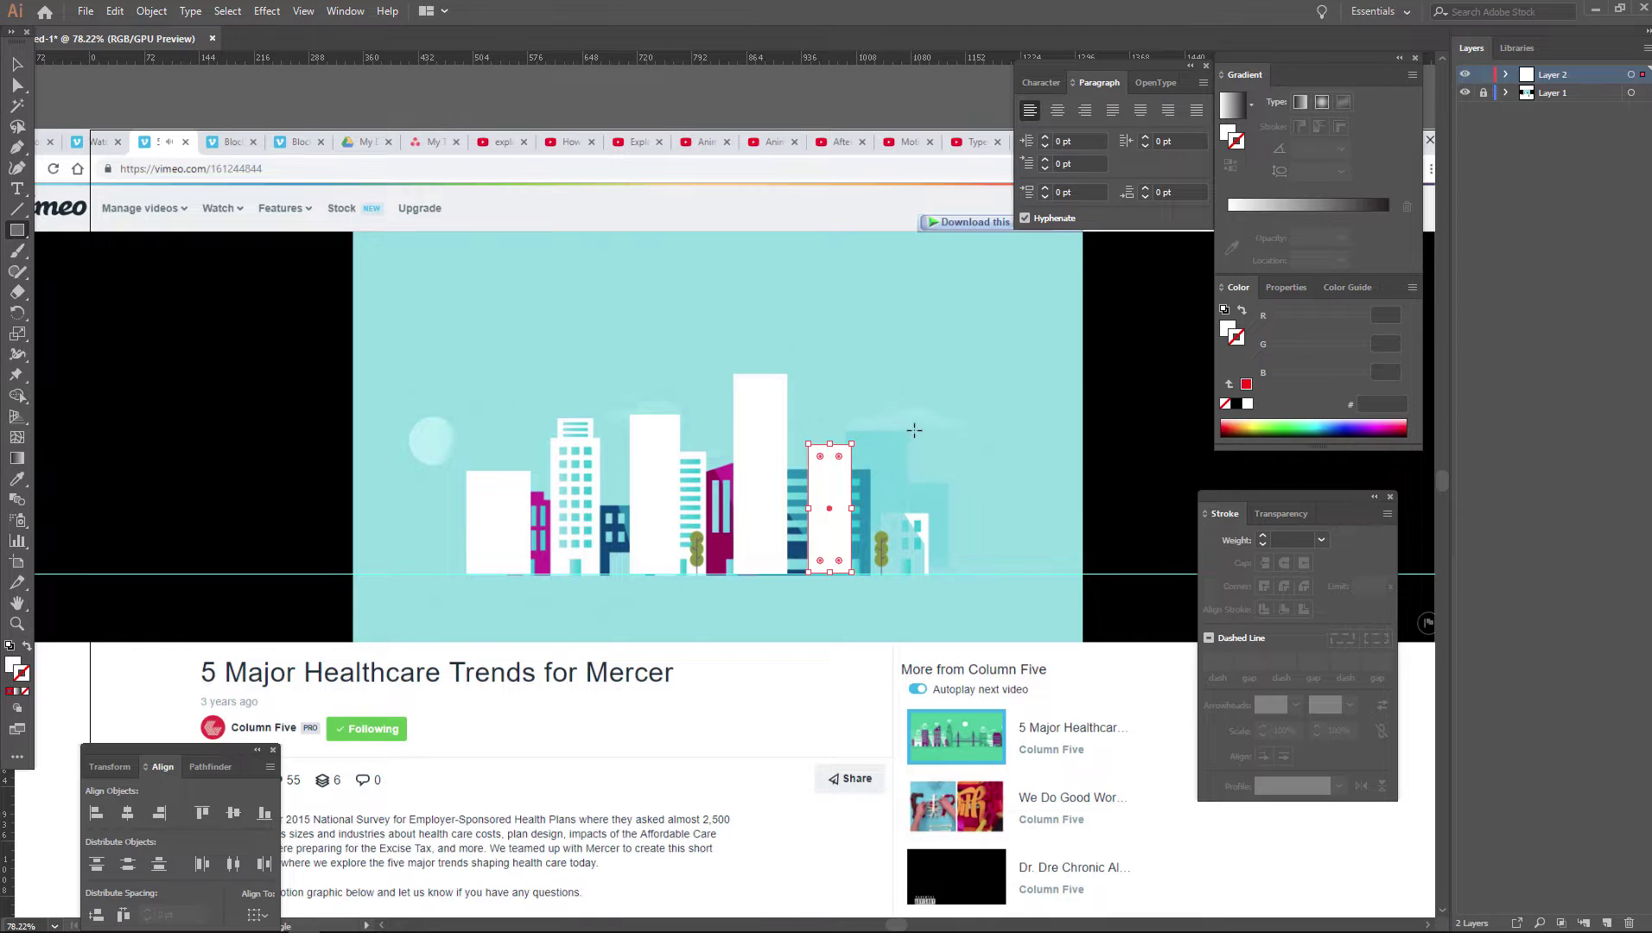
drag(914, 430, 854, 573)
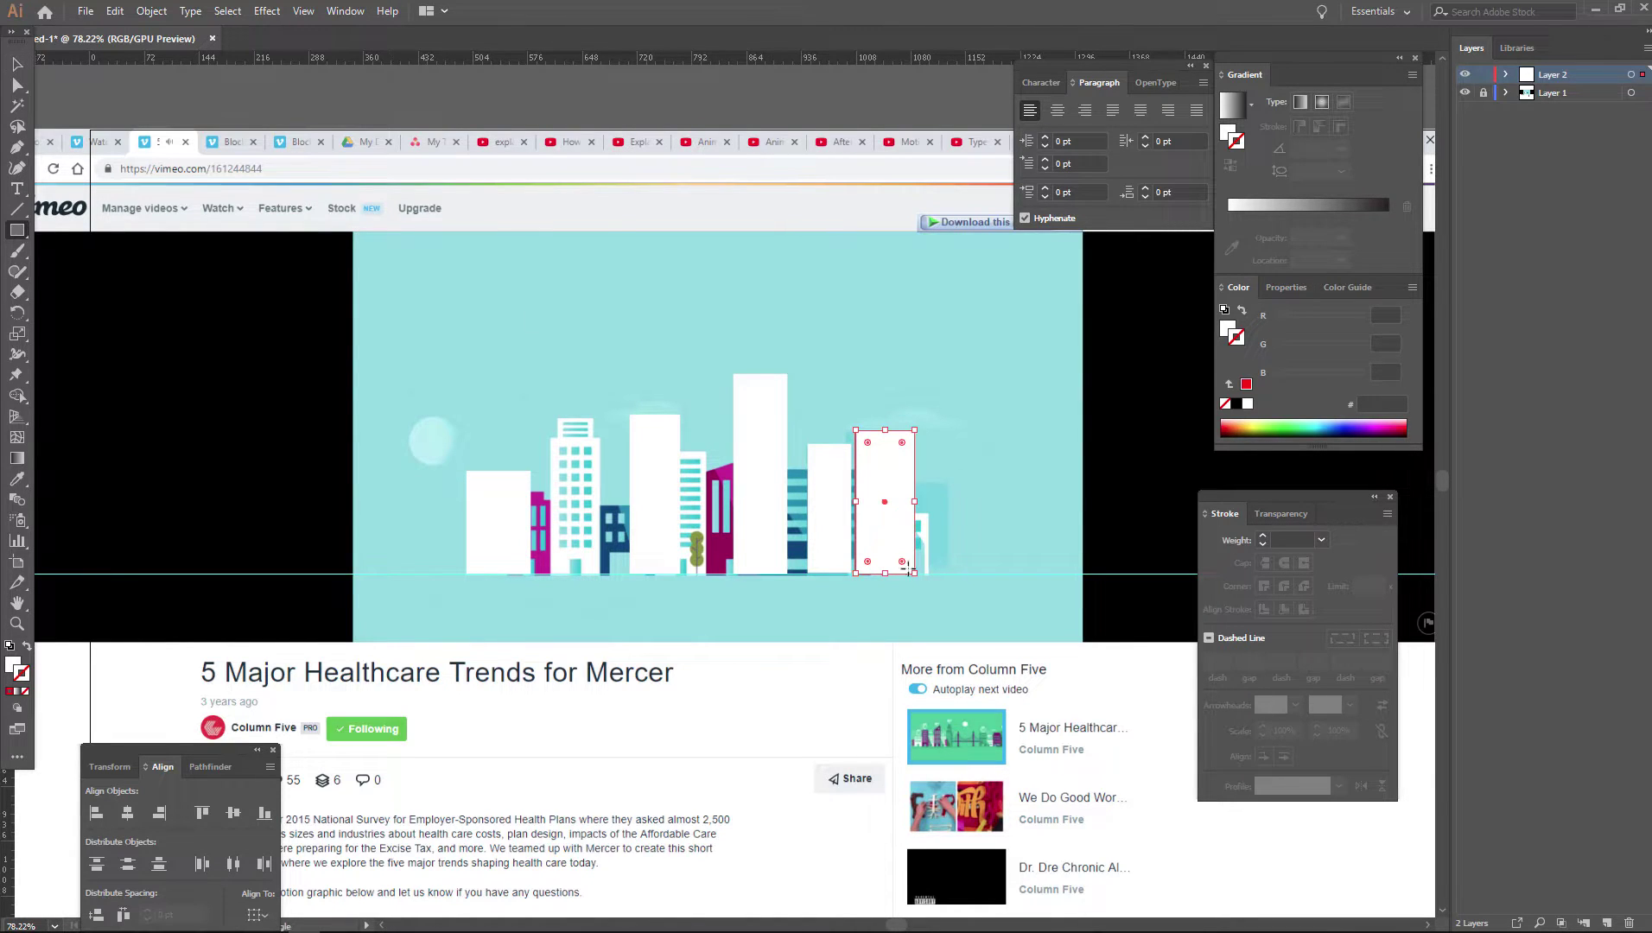
drag(975, 474, 920, 572)
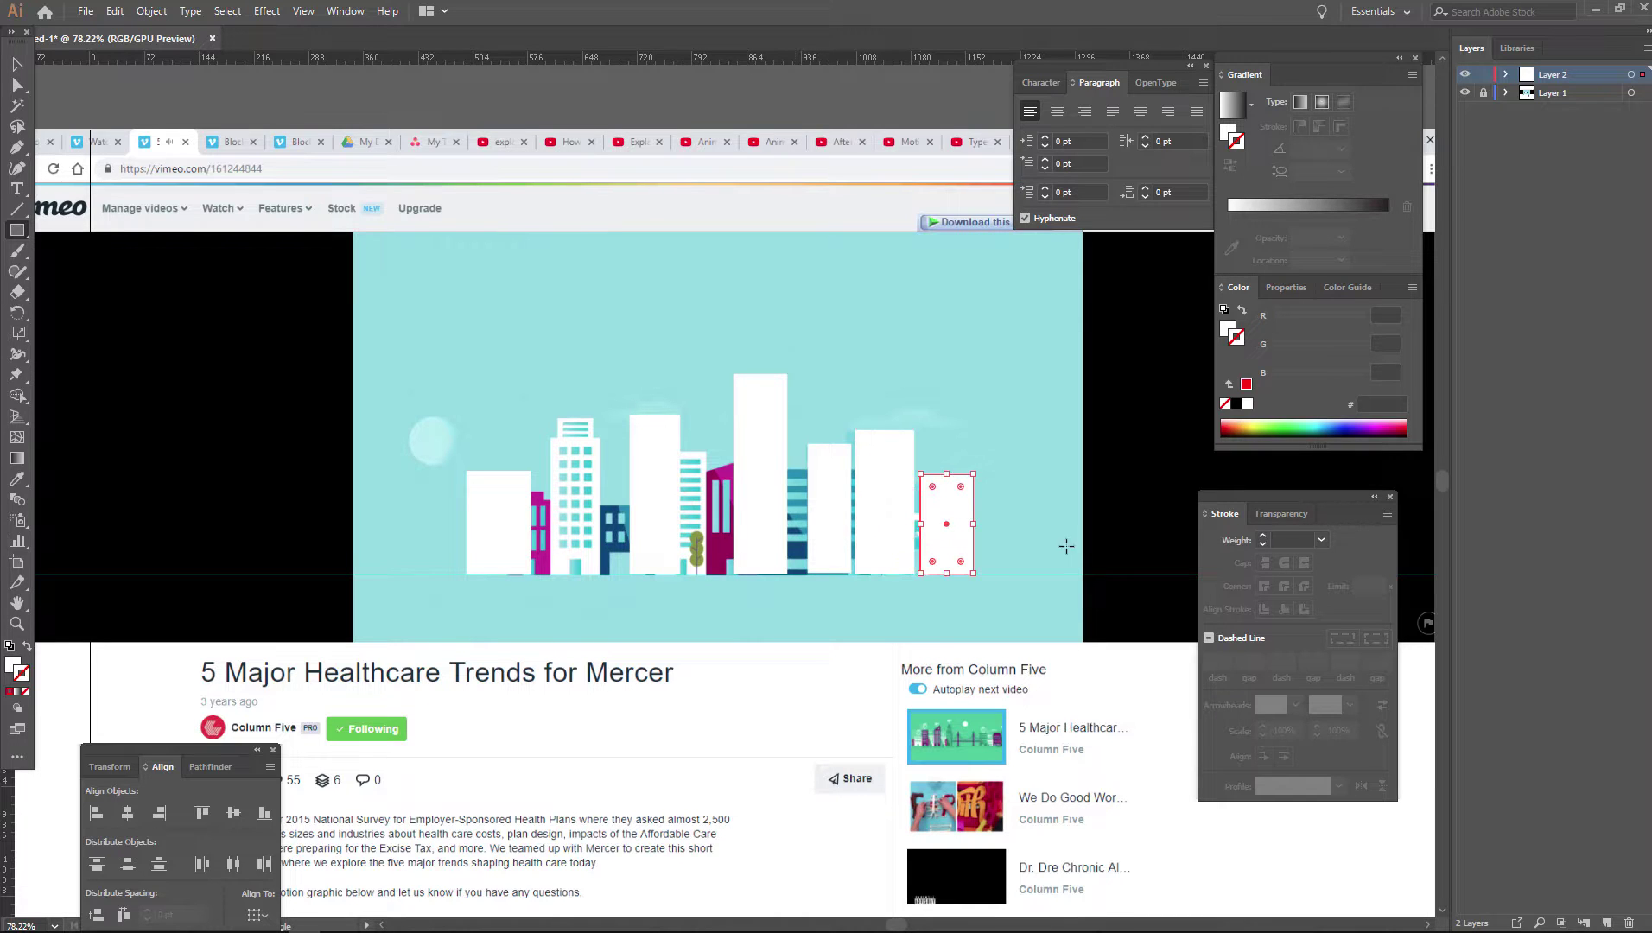
Hide the background rectangles and the guide inside Layer 2
key(v)
click(1506, 75)
drag(1464, 102, 1475, 199)
Trace the white building with striped windows with a rectangle, colour it F41414 and swap the colour to the stroke, leaving no fill
scroll(672, 500, up, 4)
click(24, 229)
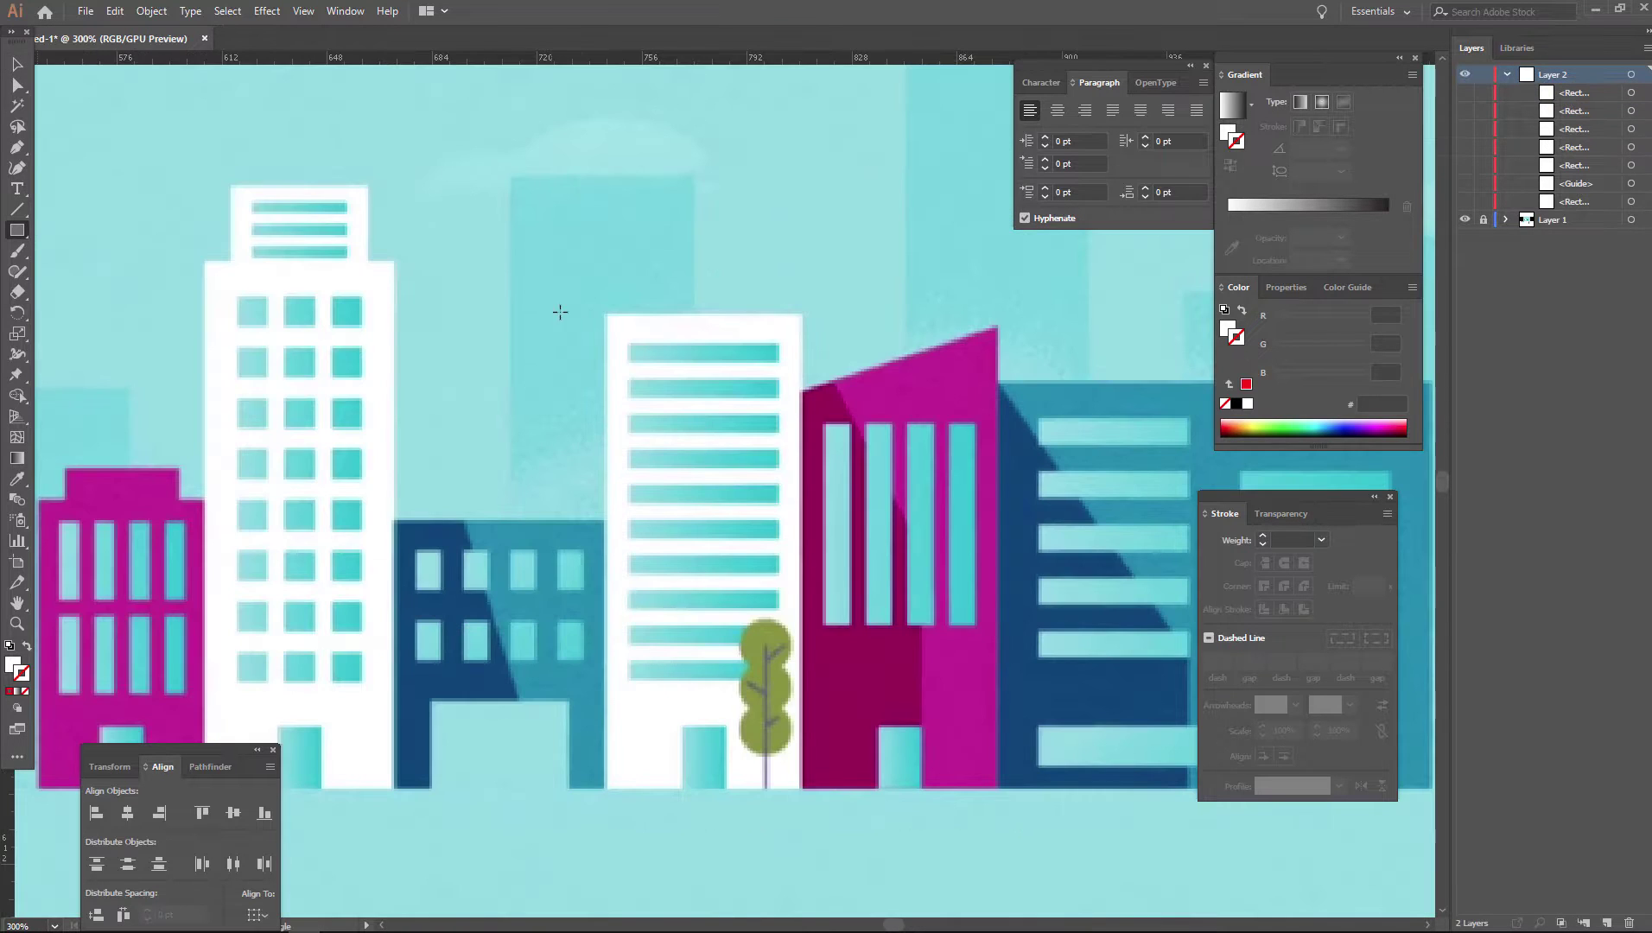
drag(605, 315, 799, 788)
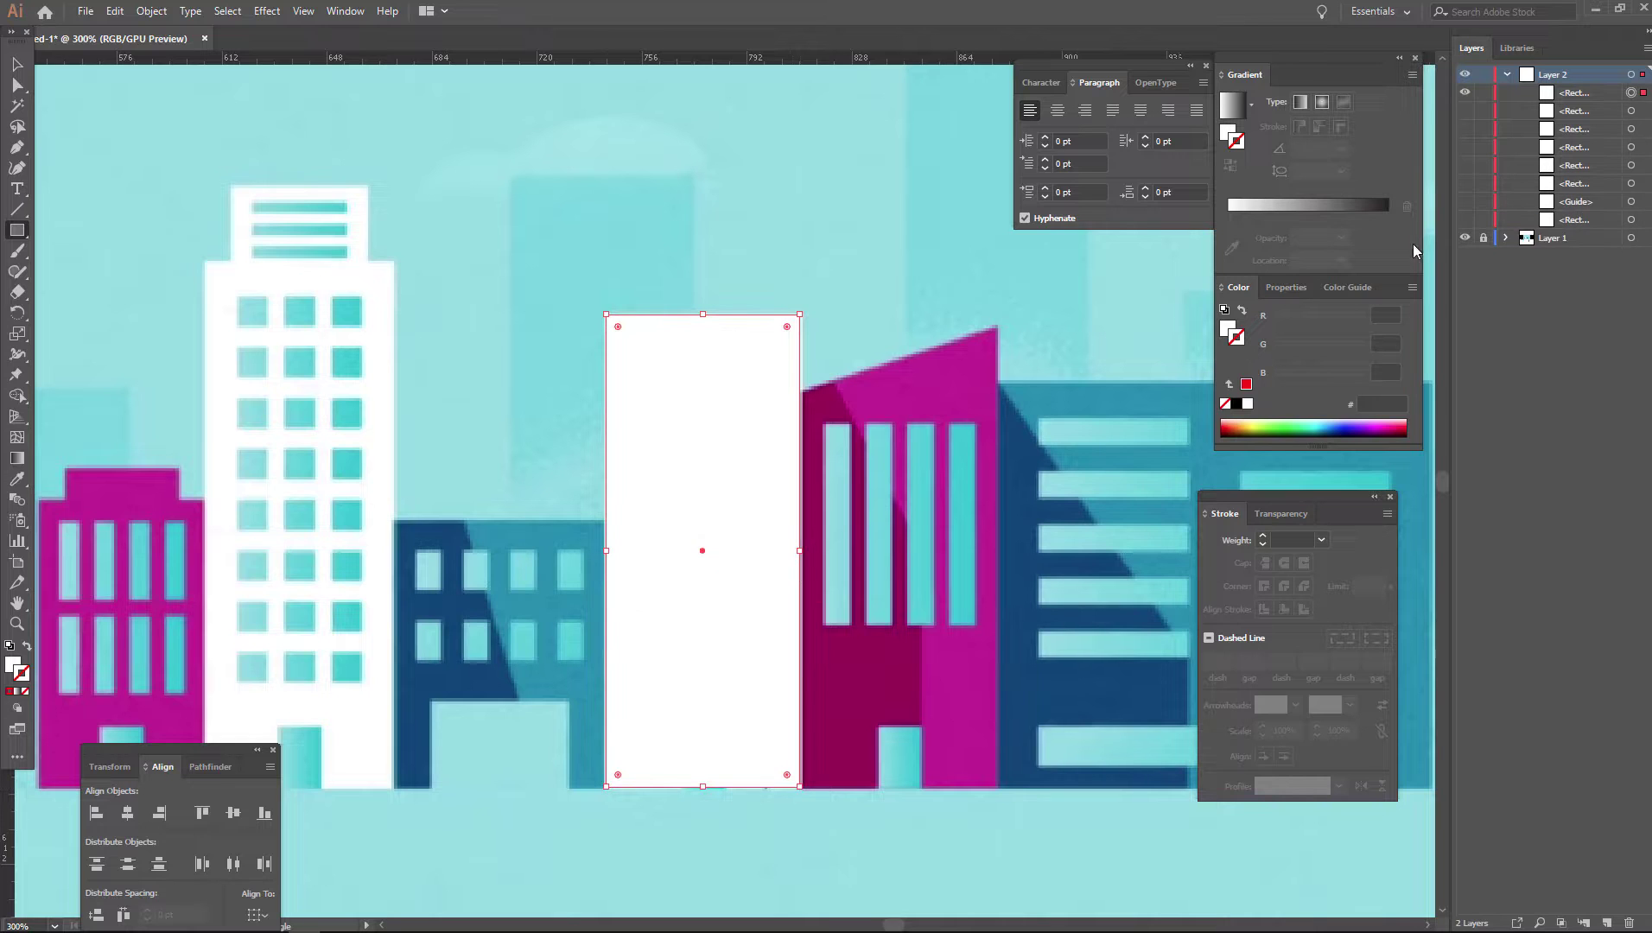
double_click(14, 669)
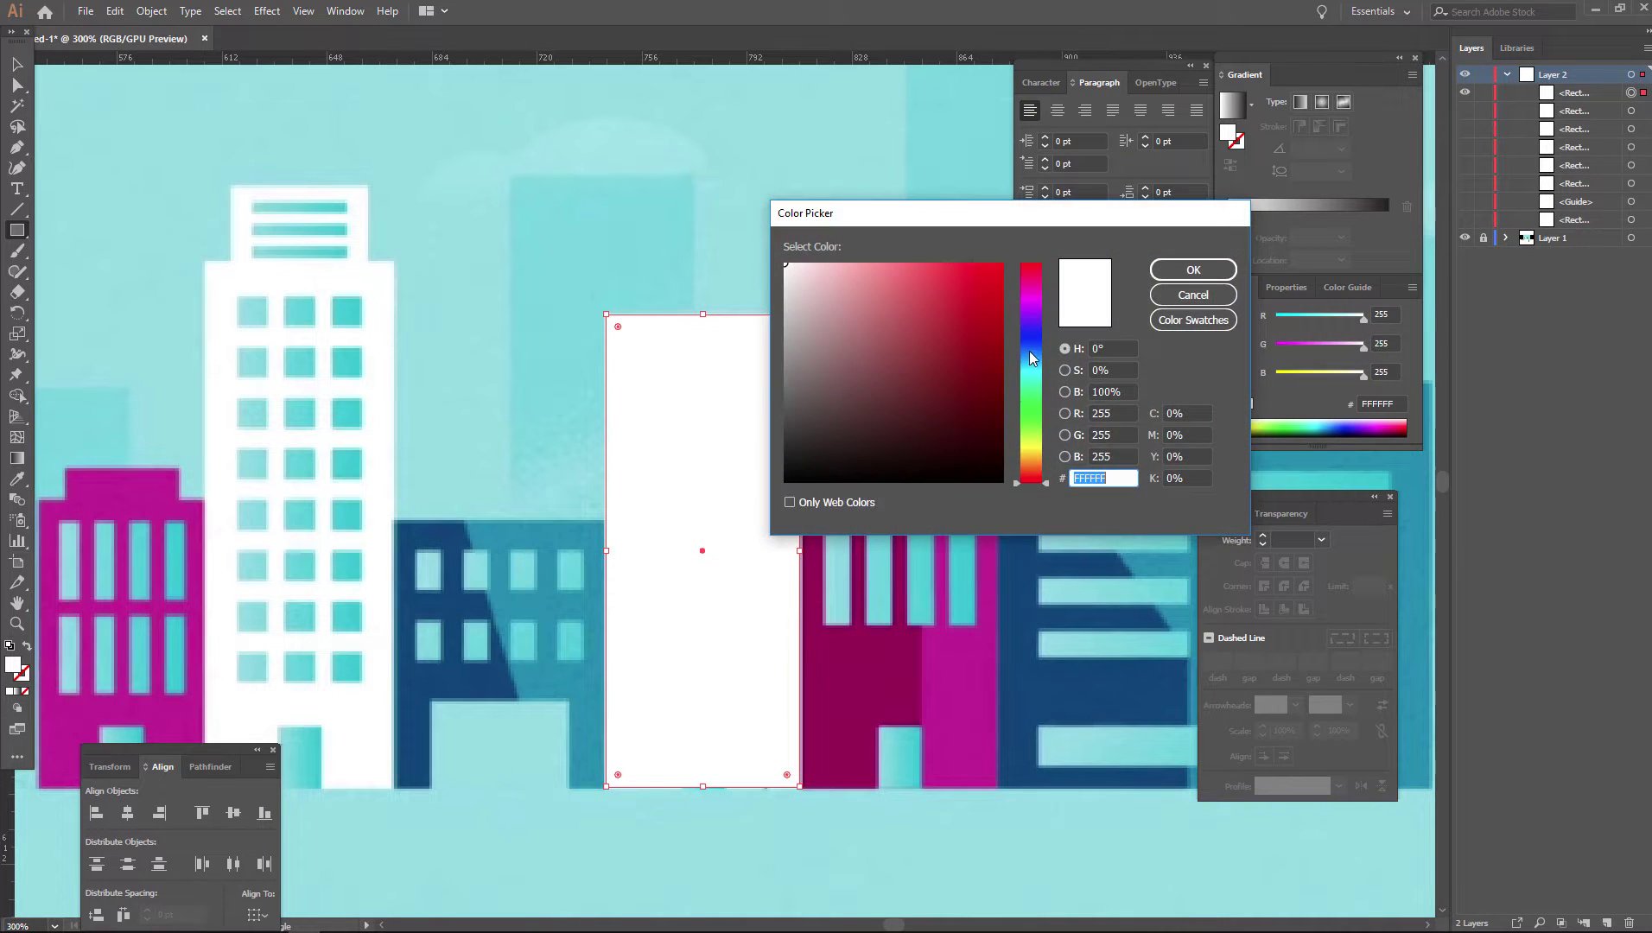
text(F41414)
click(1192, 270)
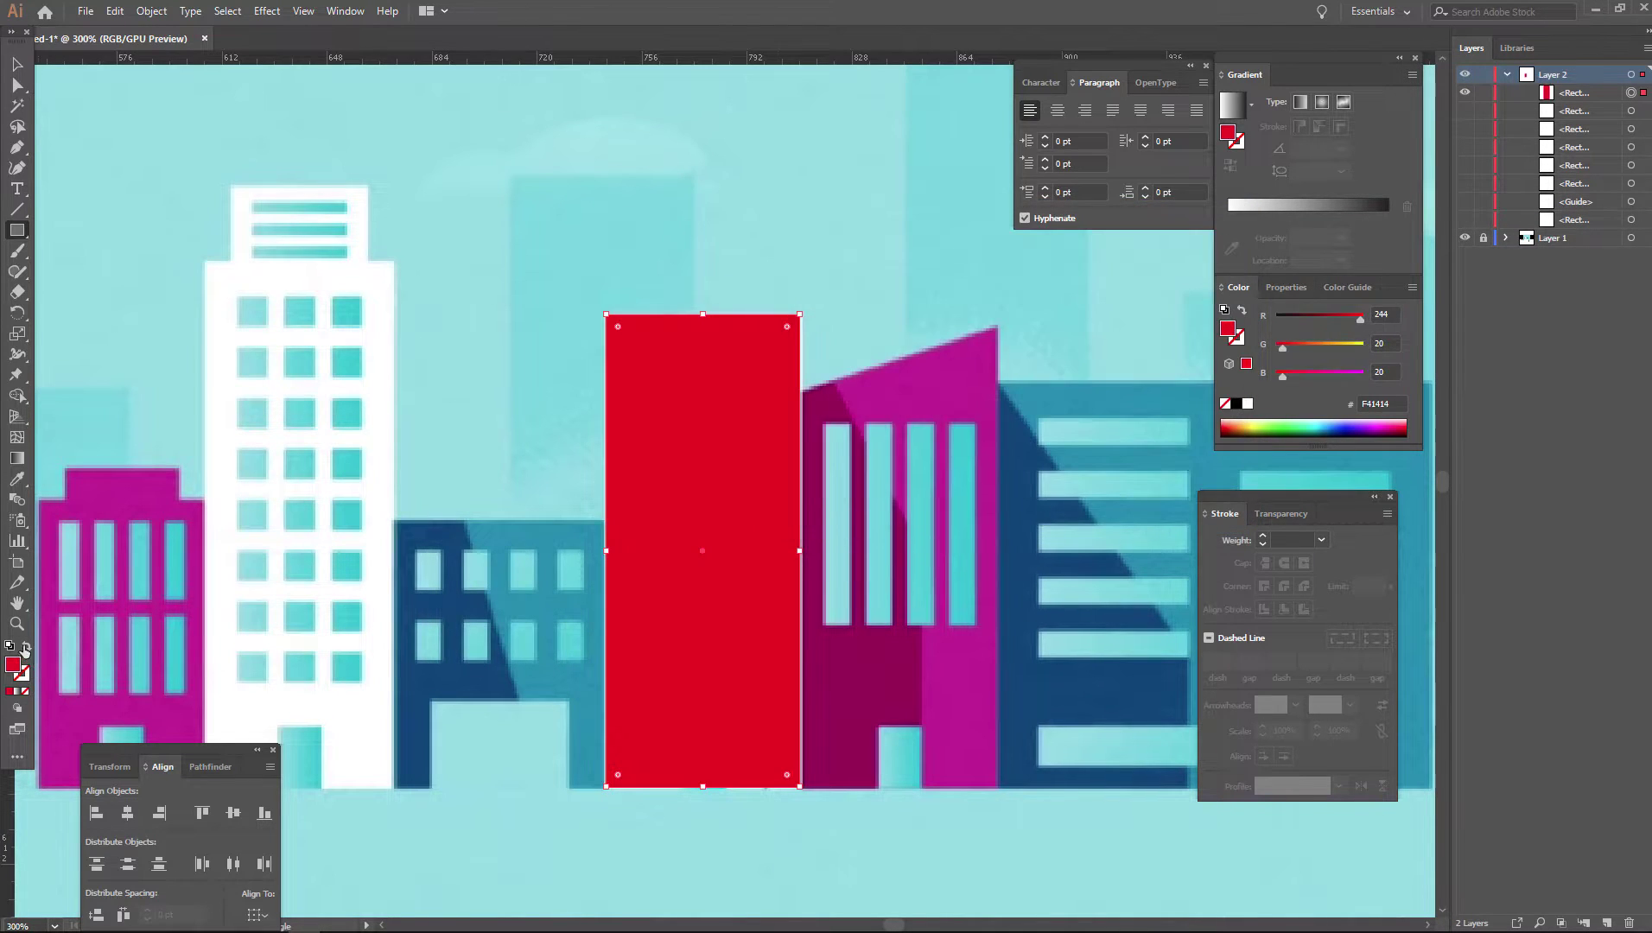
key(shift+x)
key(shift+x)
key(shift+x)
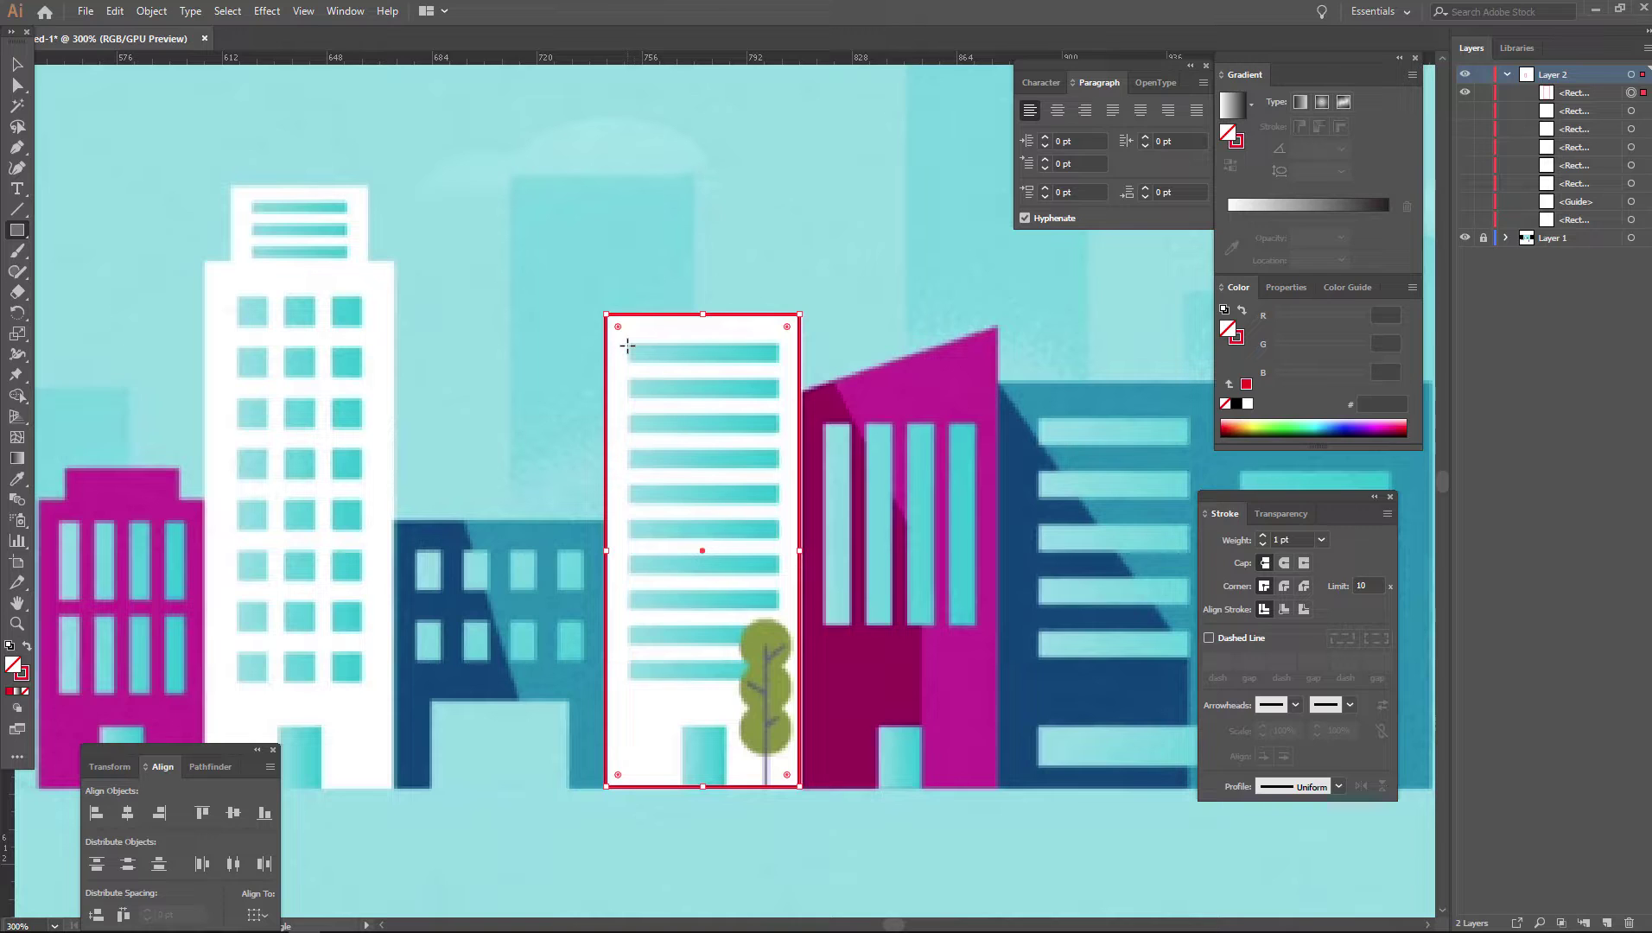
Outline the white building's ten window strips and its door with rectangles, duplicating a drawn strip downwards for the lower windows
drag(631, 345, 780, 362)
drag(628, 378, 778, 396)
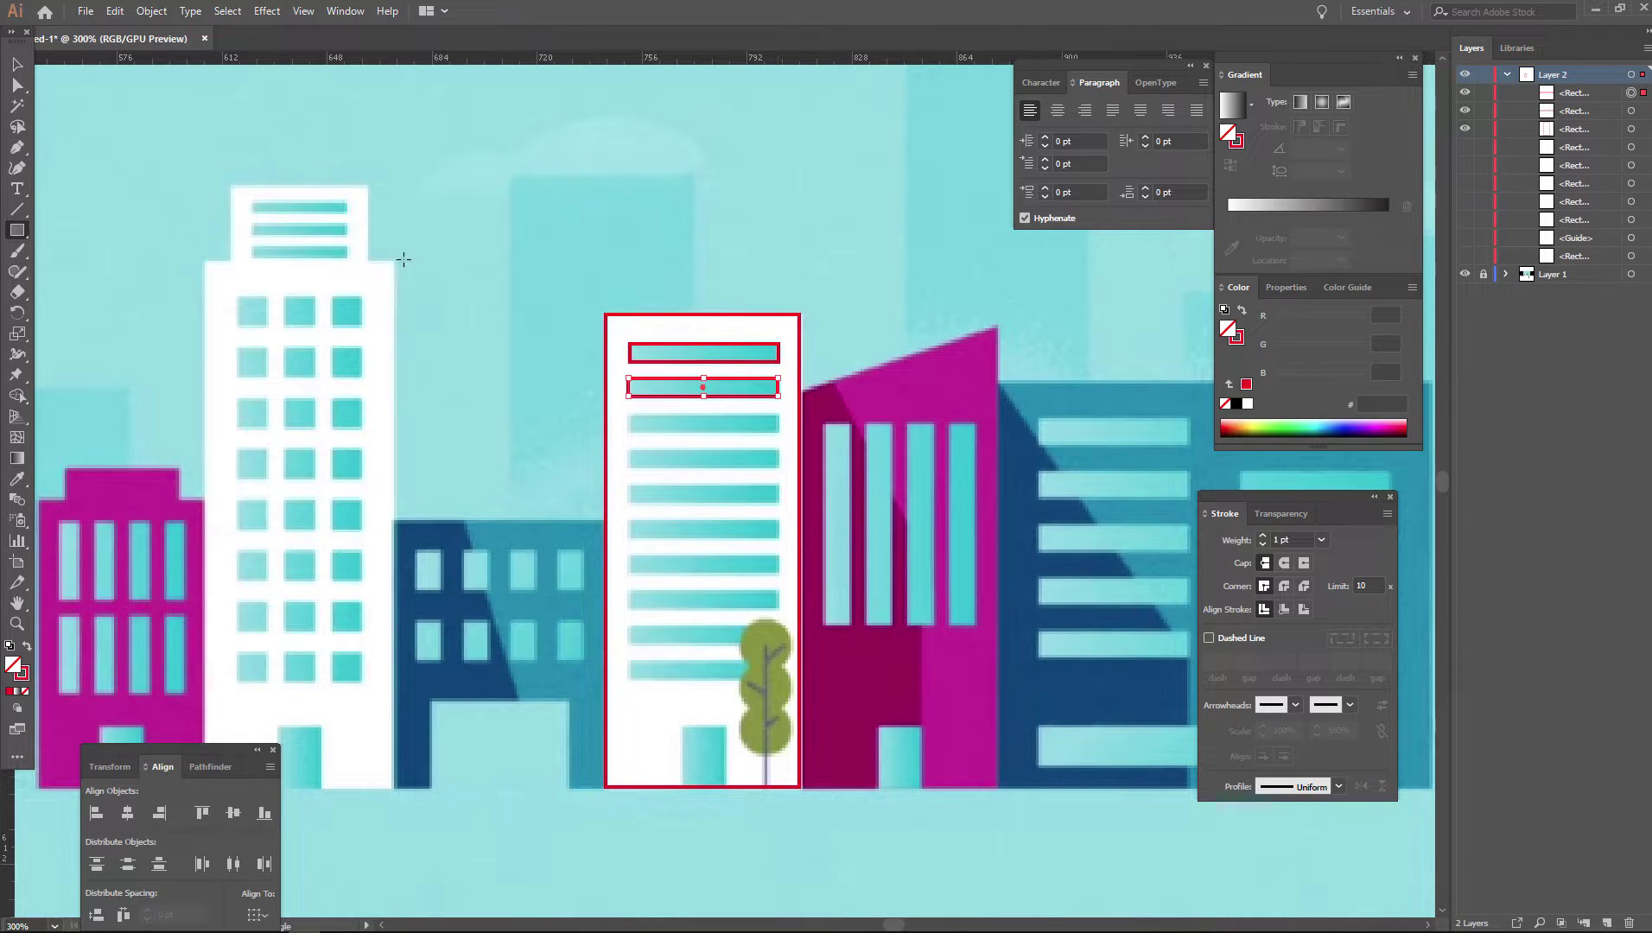
key(v)
drag(726, 385, 741, 503)
drag(740, 502, 746, 578)
drag(747, 578, 750, 612)
drag(750, 612, 743, 647)
drag(743, 647, 737, 684)
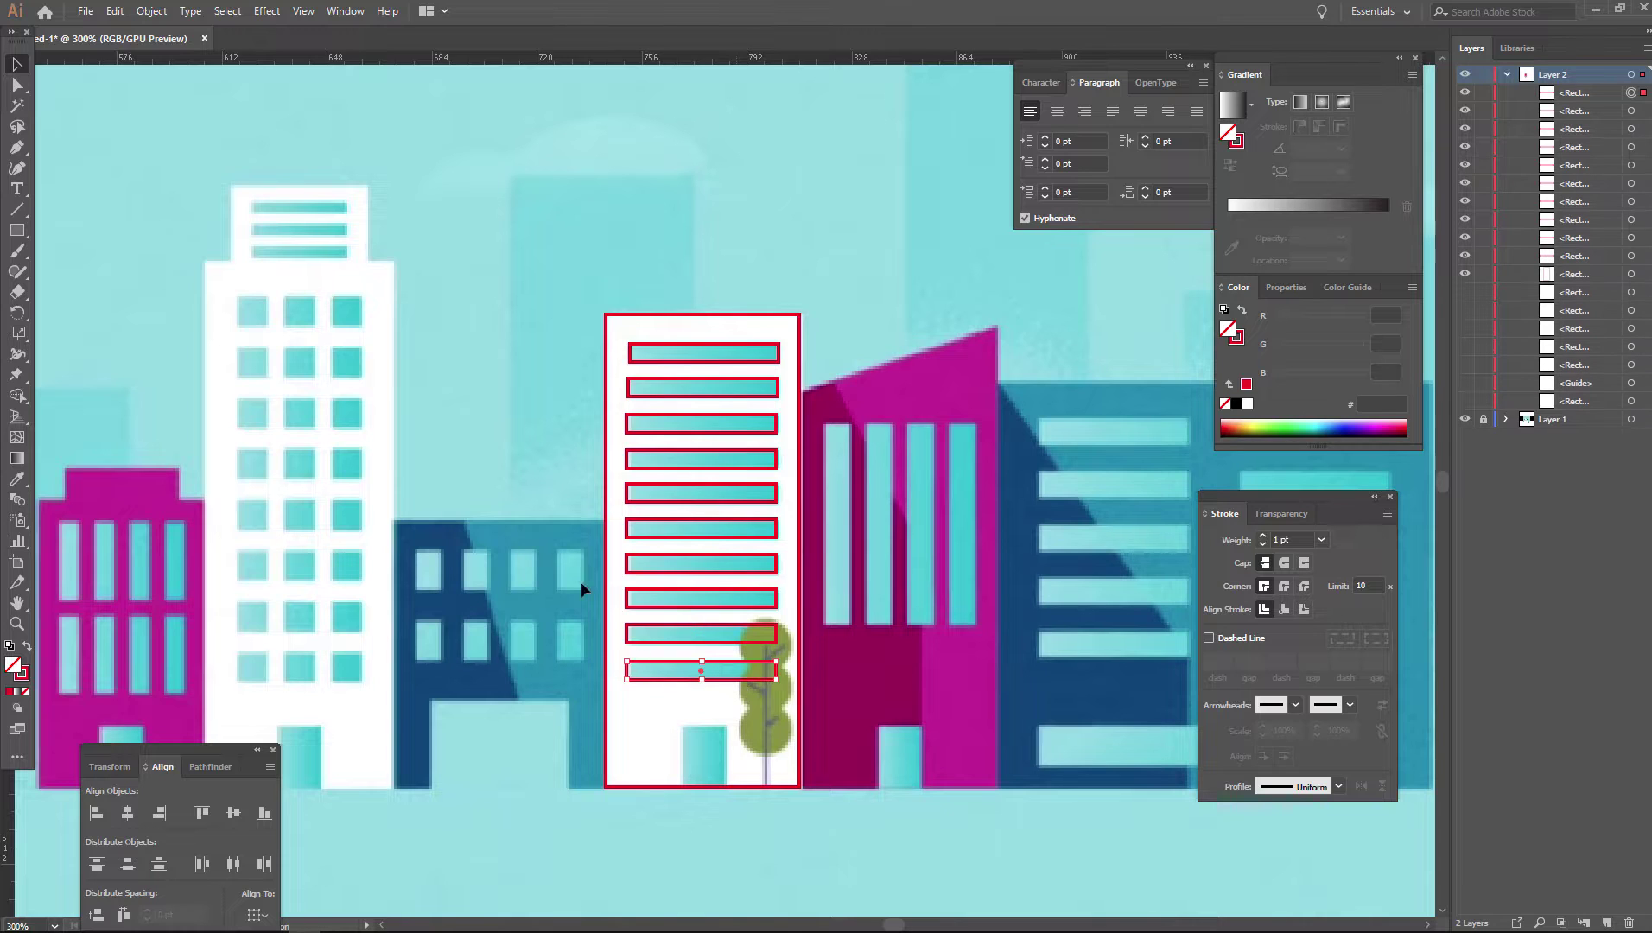
click(17, 230)
drag(682, 735, 724, 786)
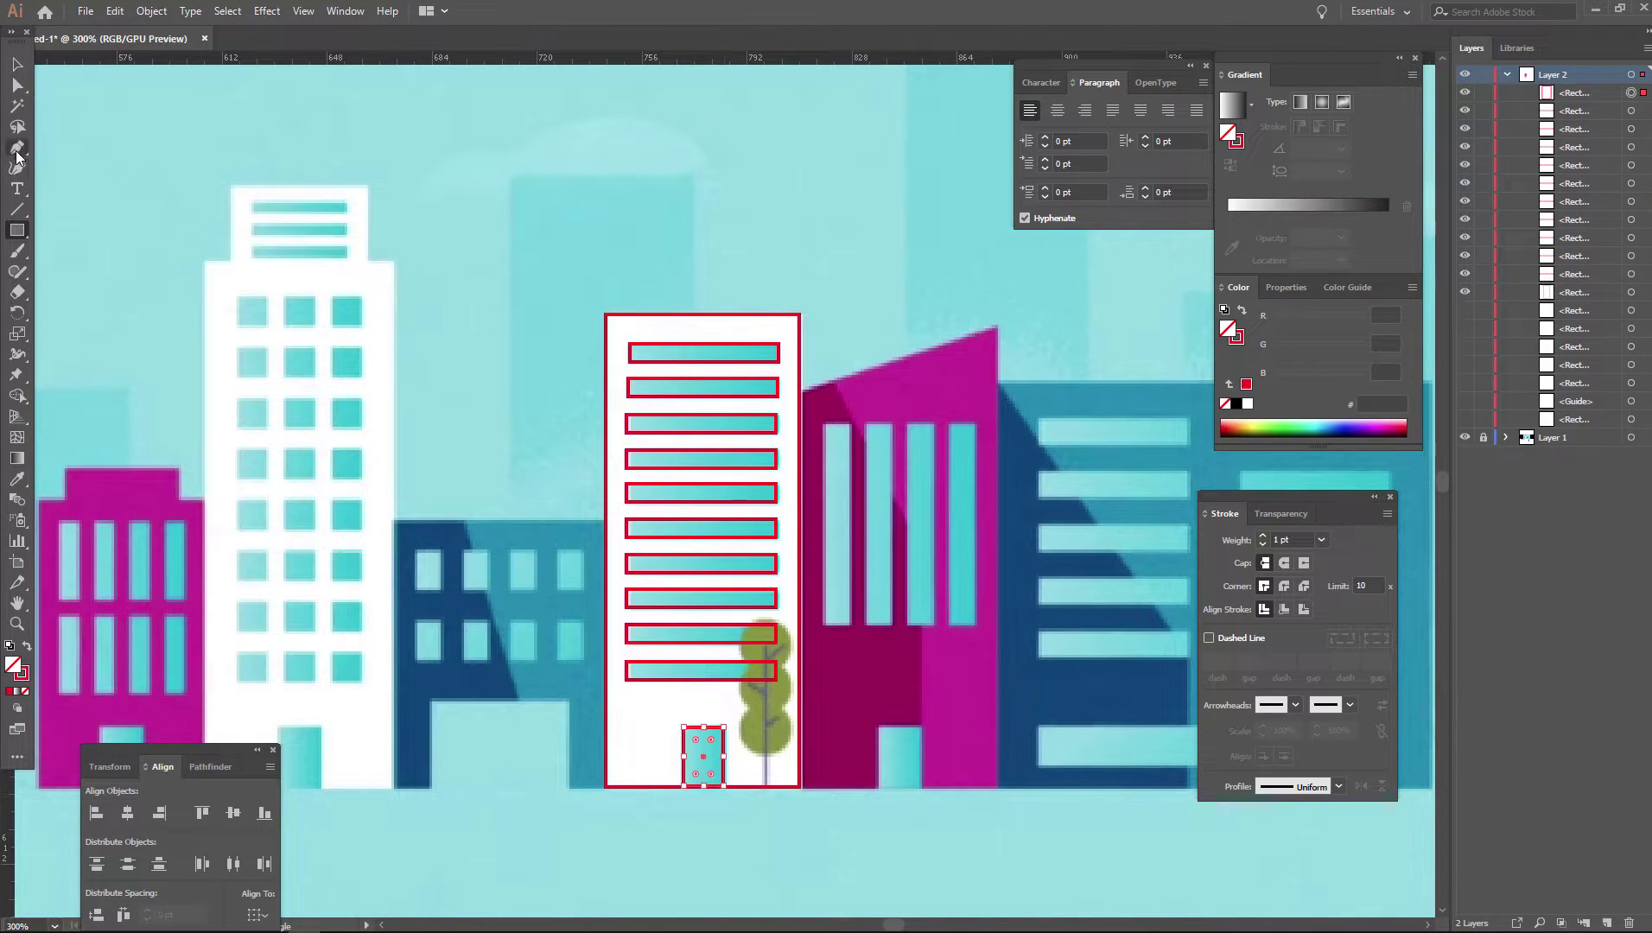
Select the door, window strips and building outline, subtract the front shapes with Minus Front, and turn the red stroke into a fill
click(16, 66)
click(718, 740)
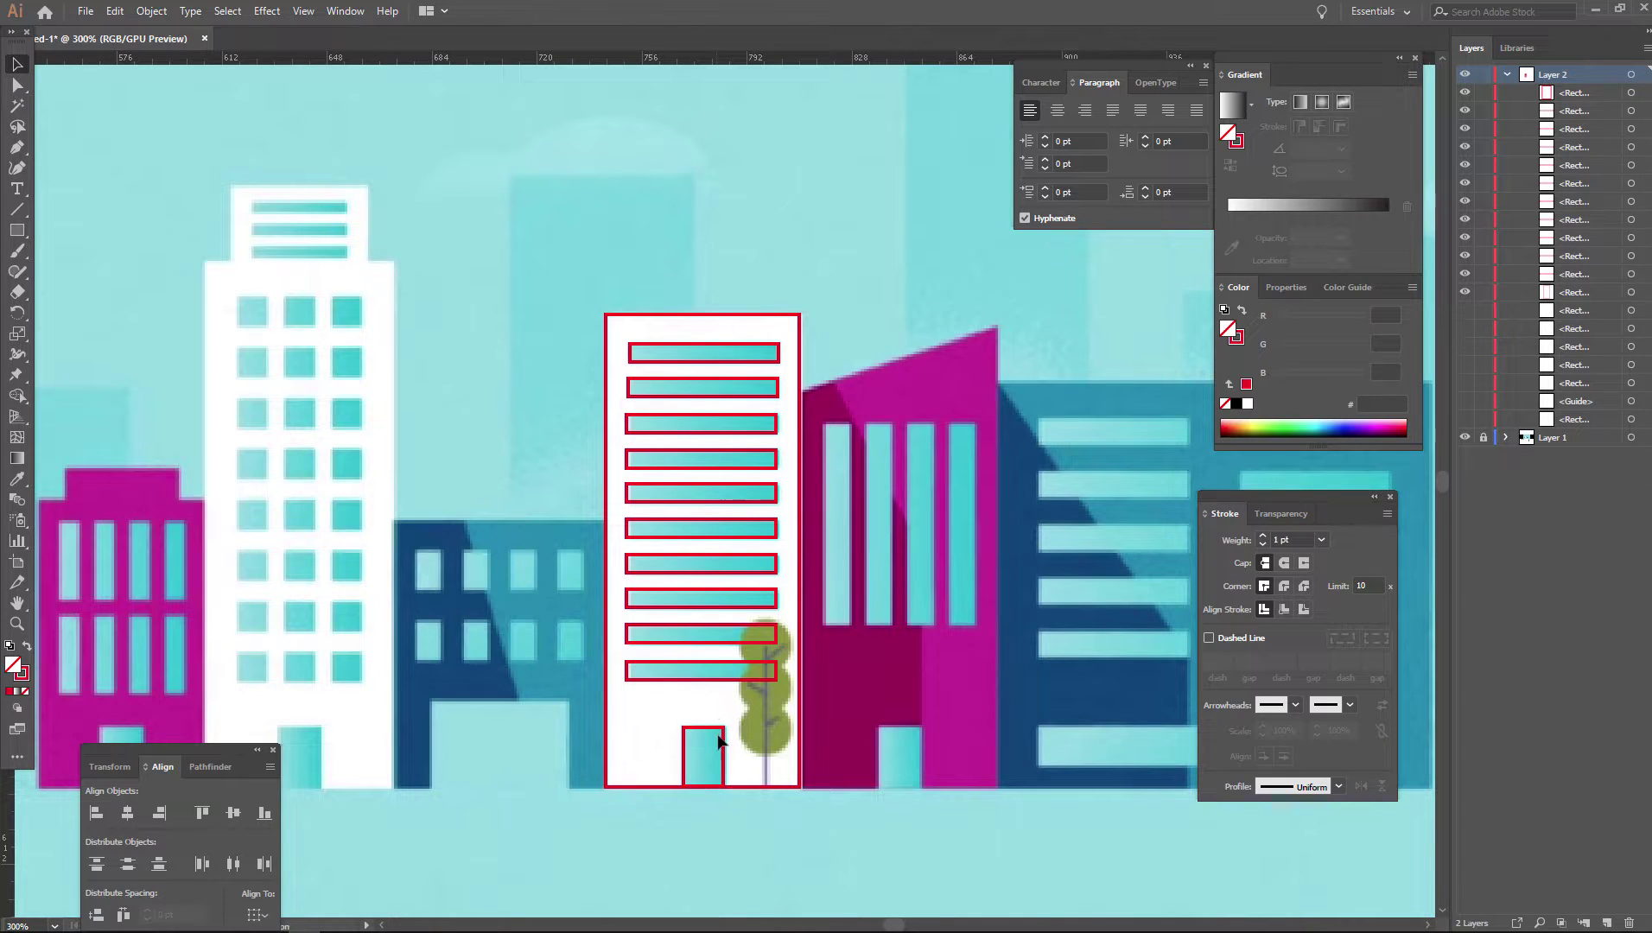
click(719, 740)
shift+click(726, 671)
shift+click(739, 632)
shift+click(741, 598)
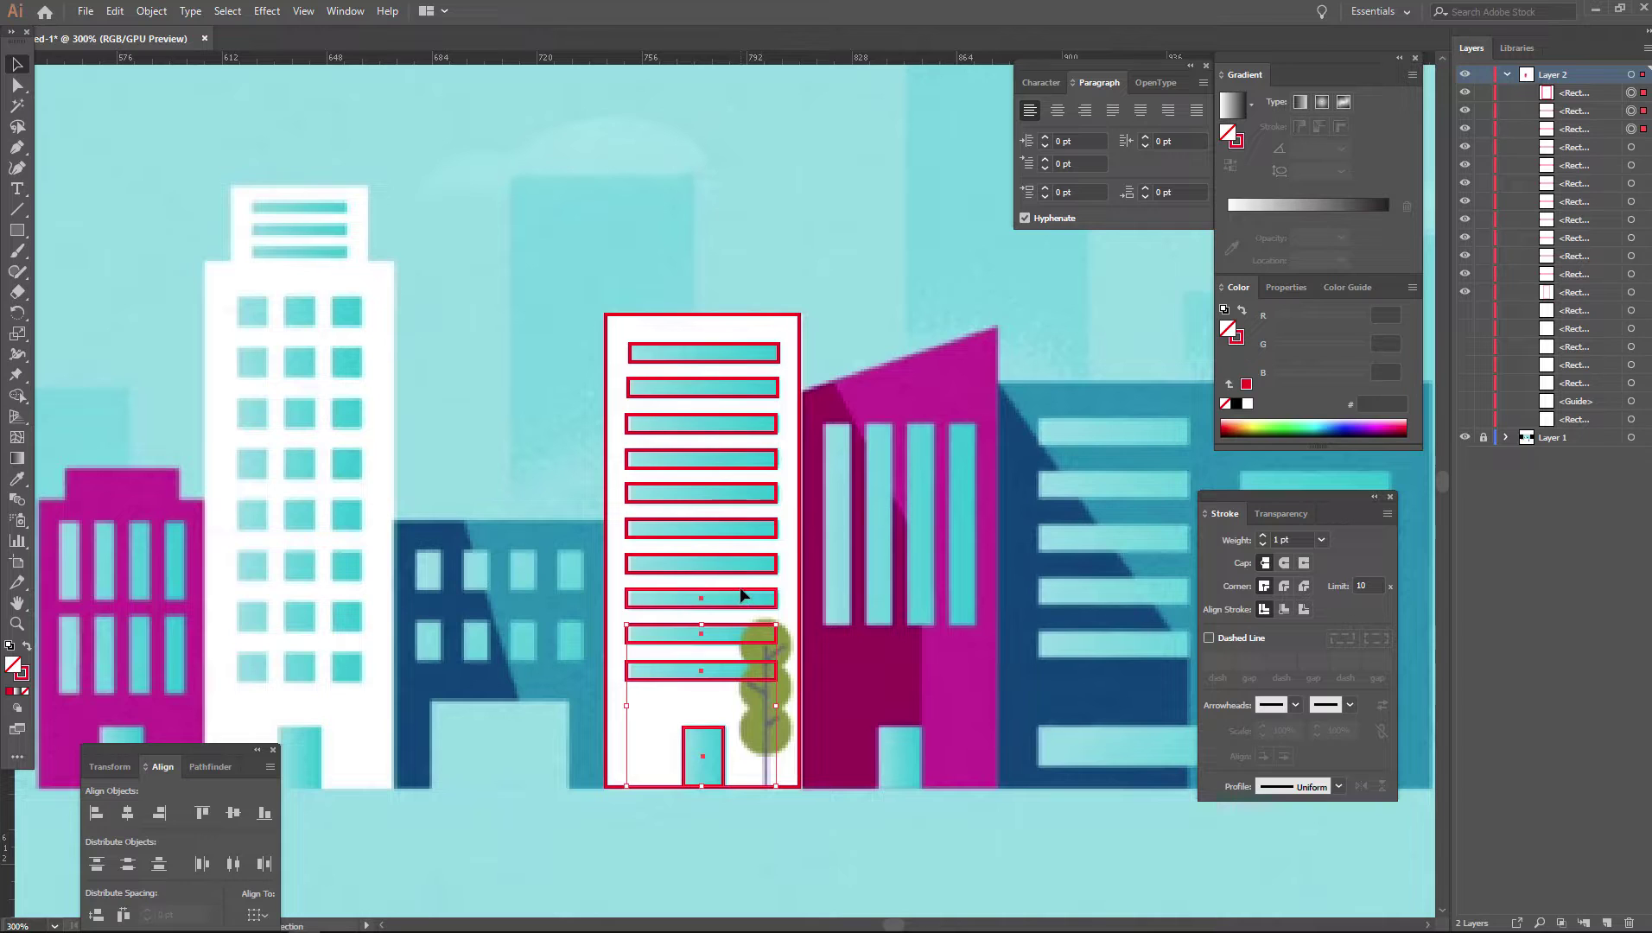
shift+click(750, 565)
shift+click(757, 528)
shift+click(764, 493)
shift+click(767, 458)
shift+click(771, 424)
shift+click(763, 384)
shift+click(768, 352)
shift+click(770, 324)
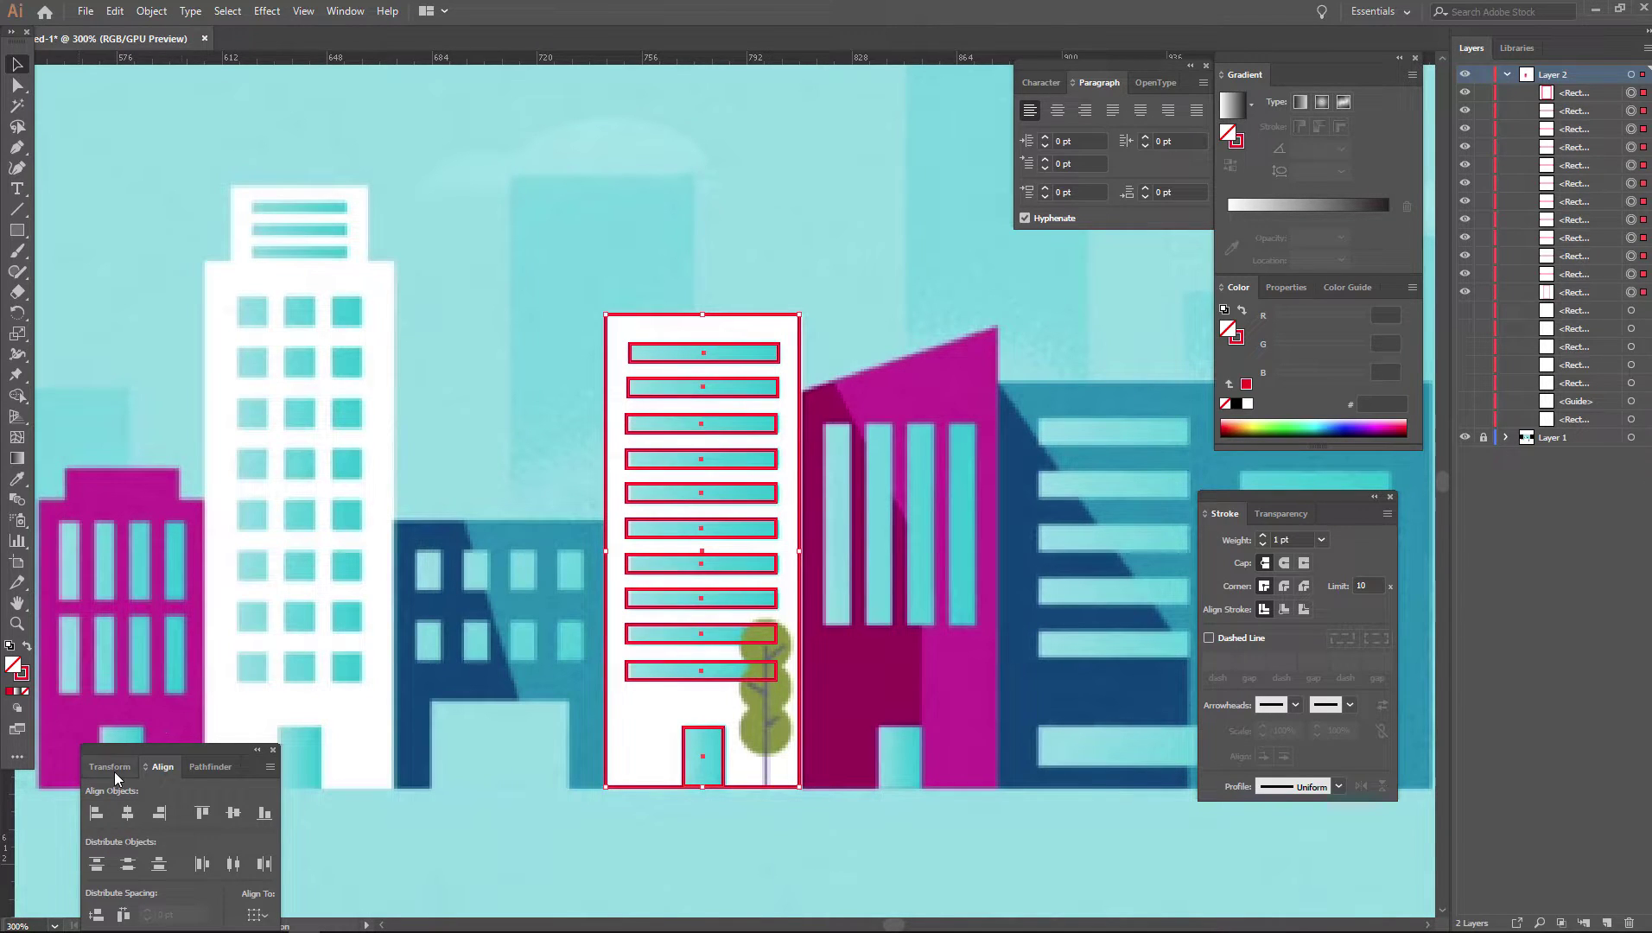
click(207, 766)
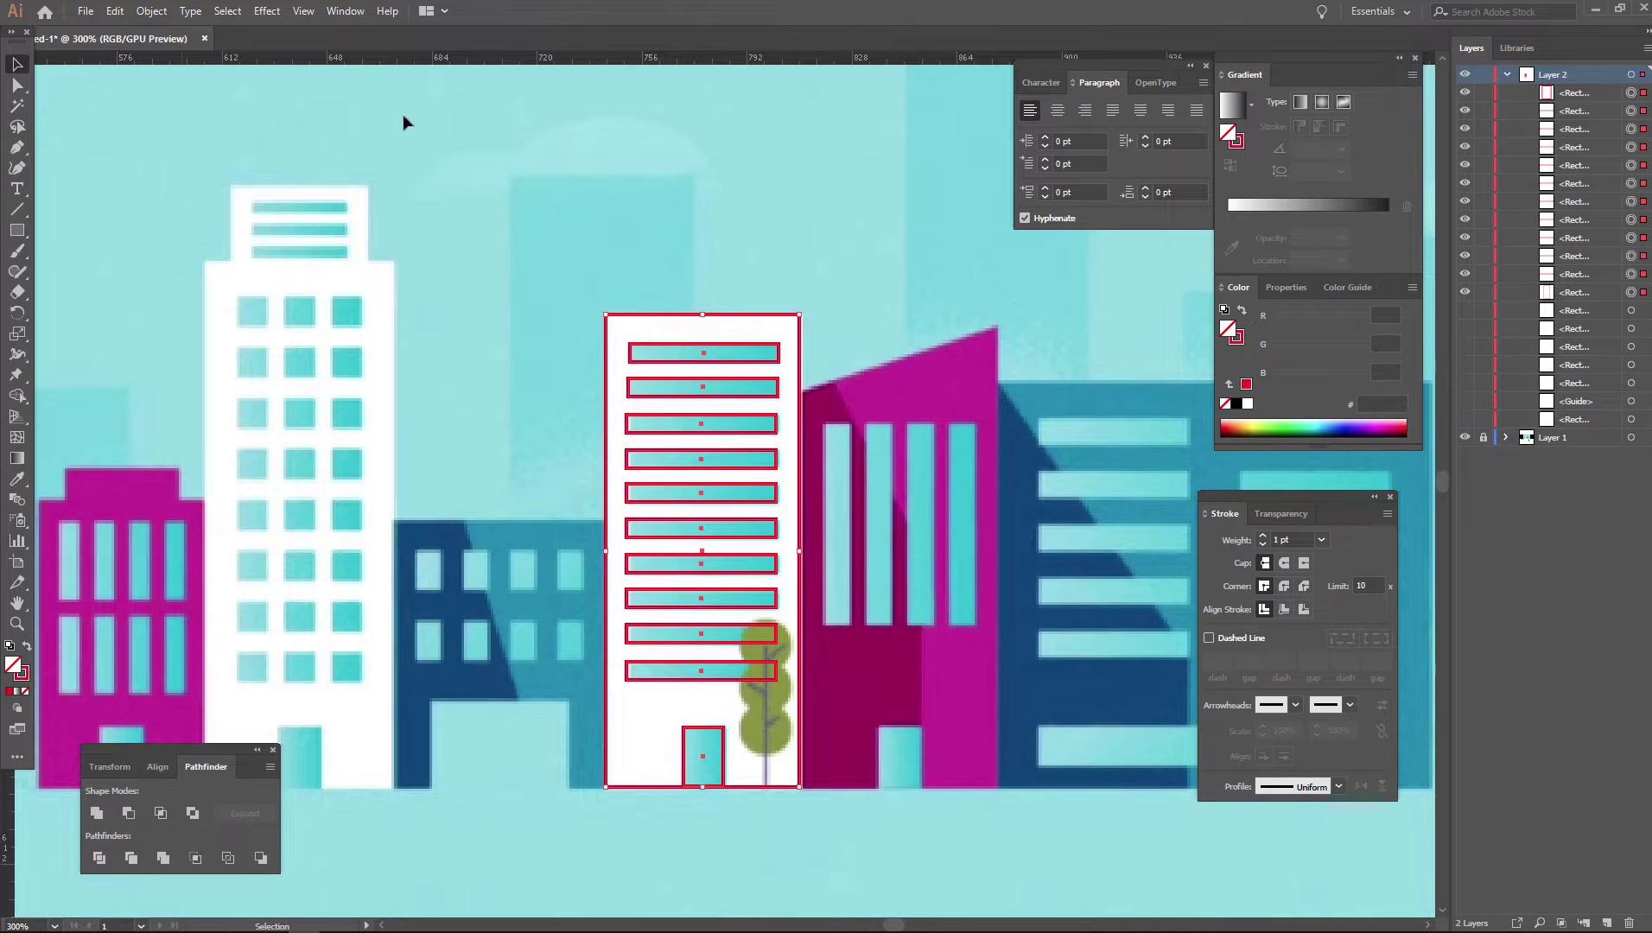
click(345, 10)
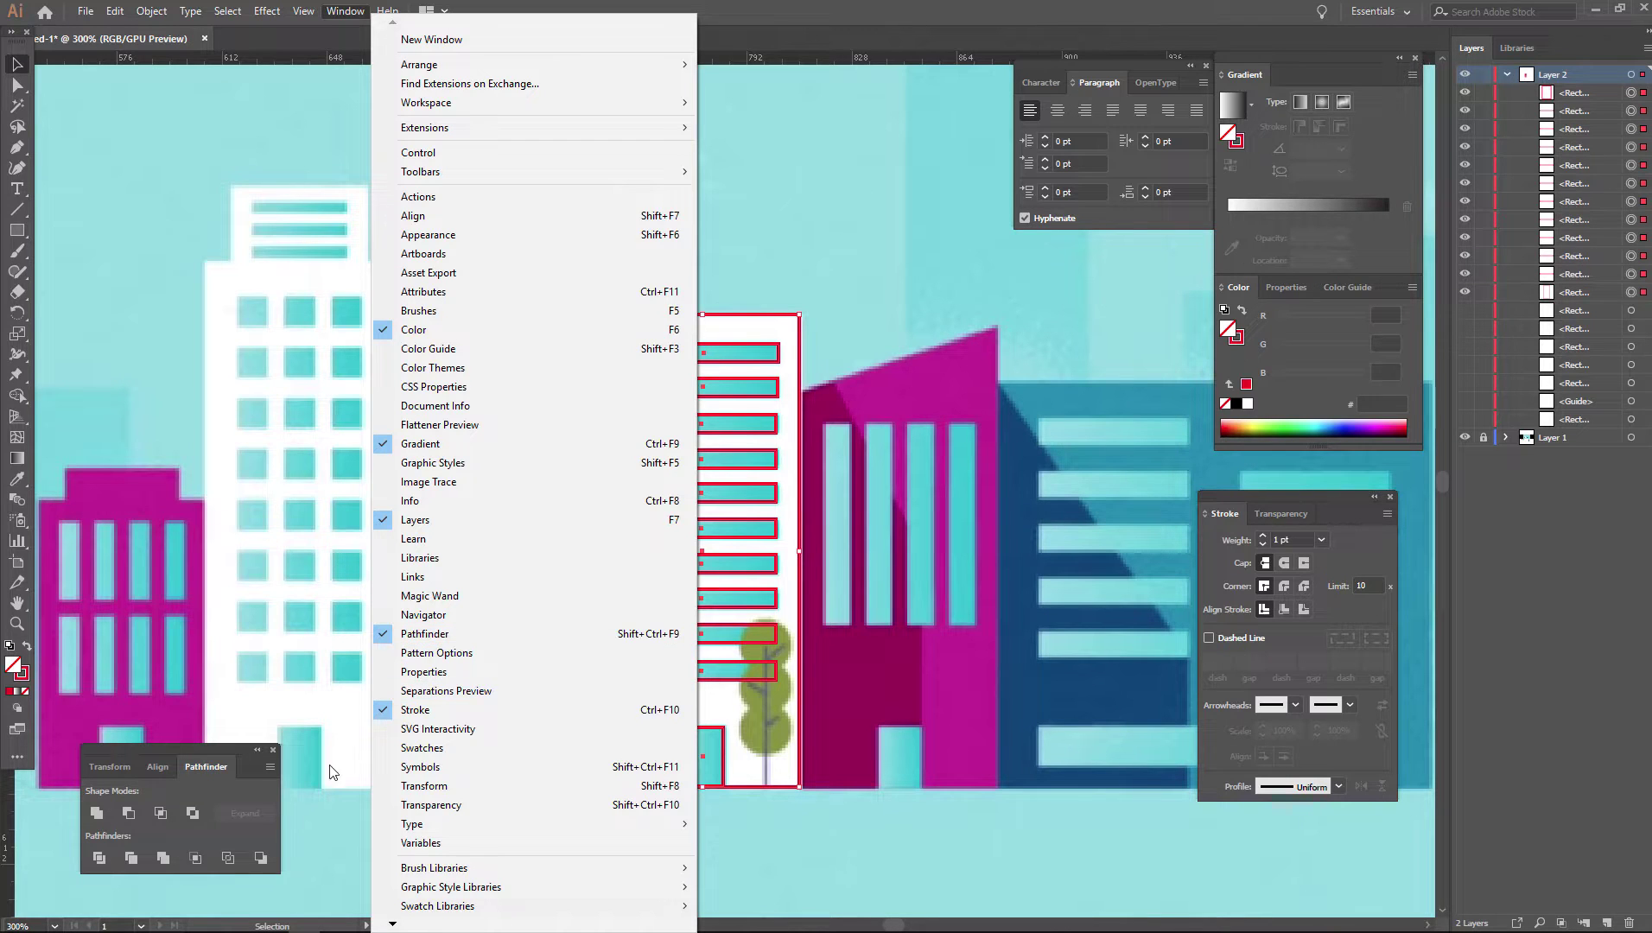
click(129, 812)
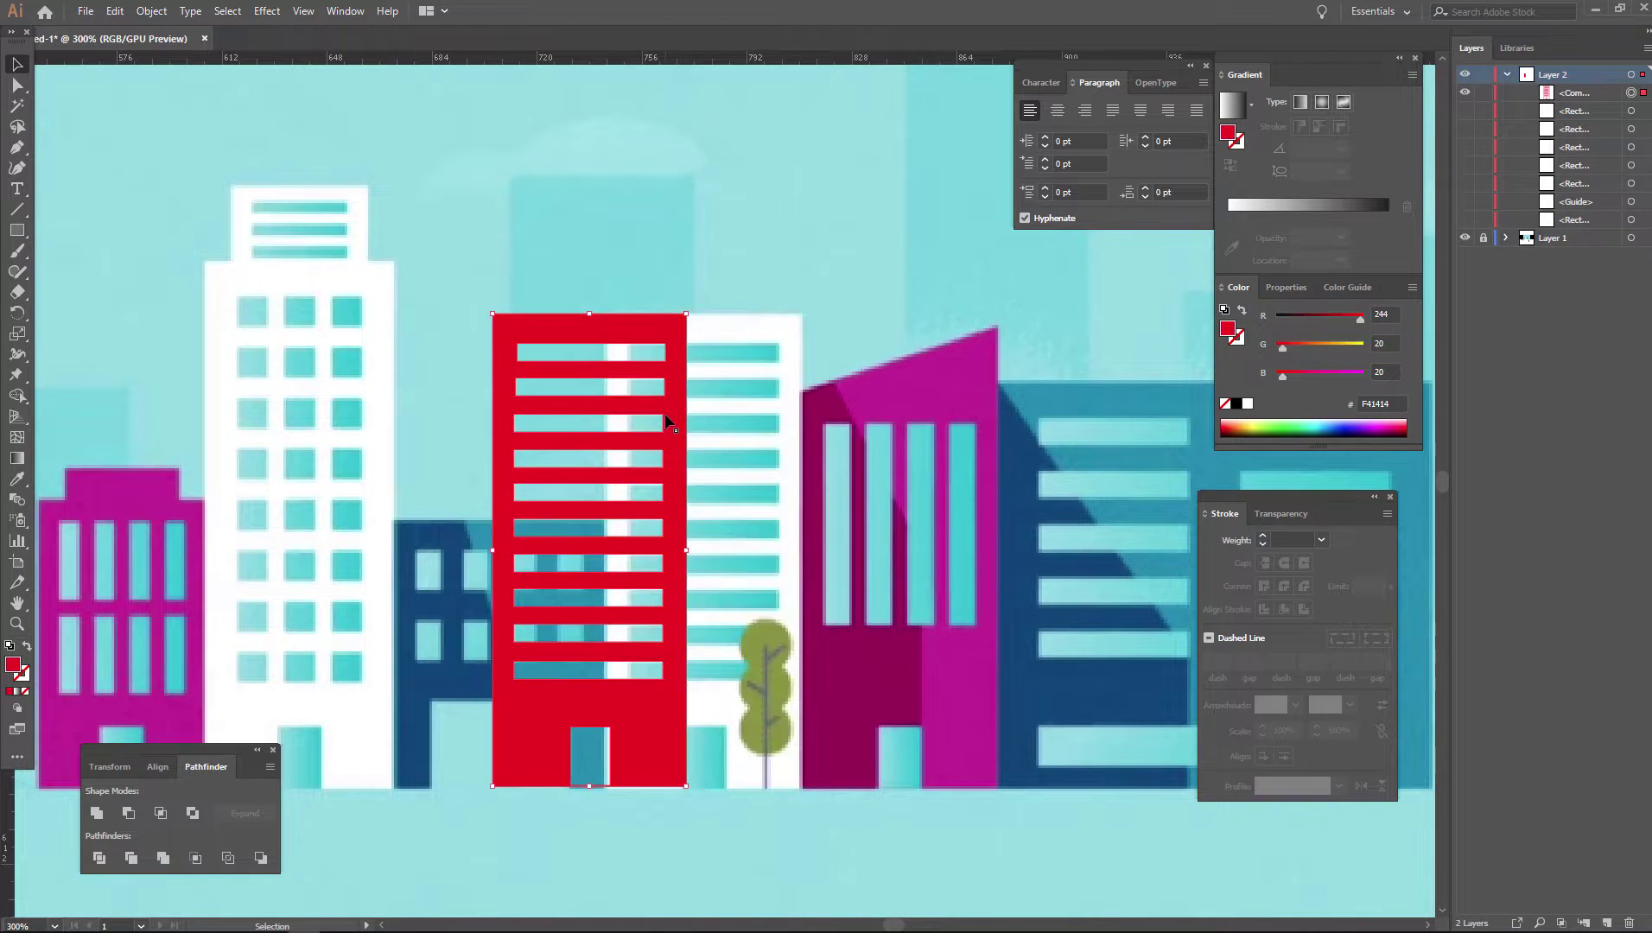
key(a)
key(v)
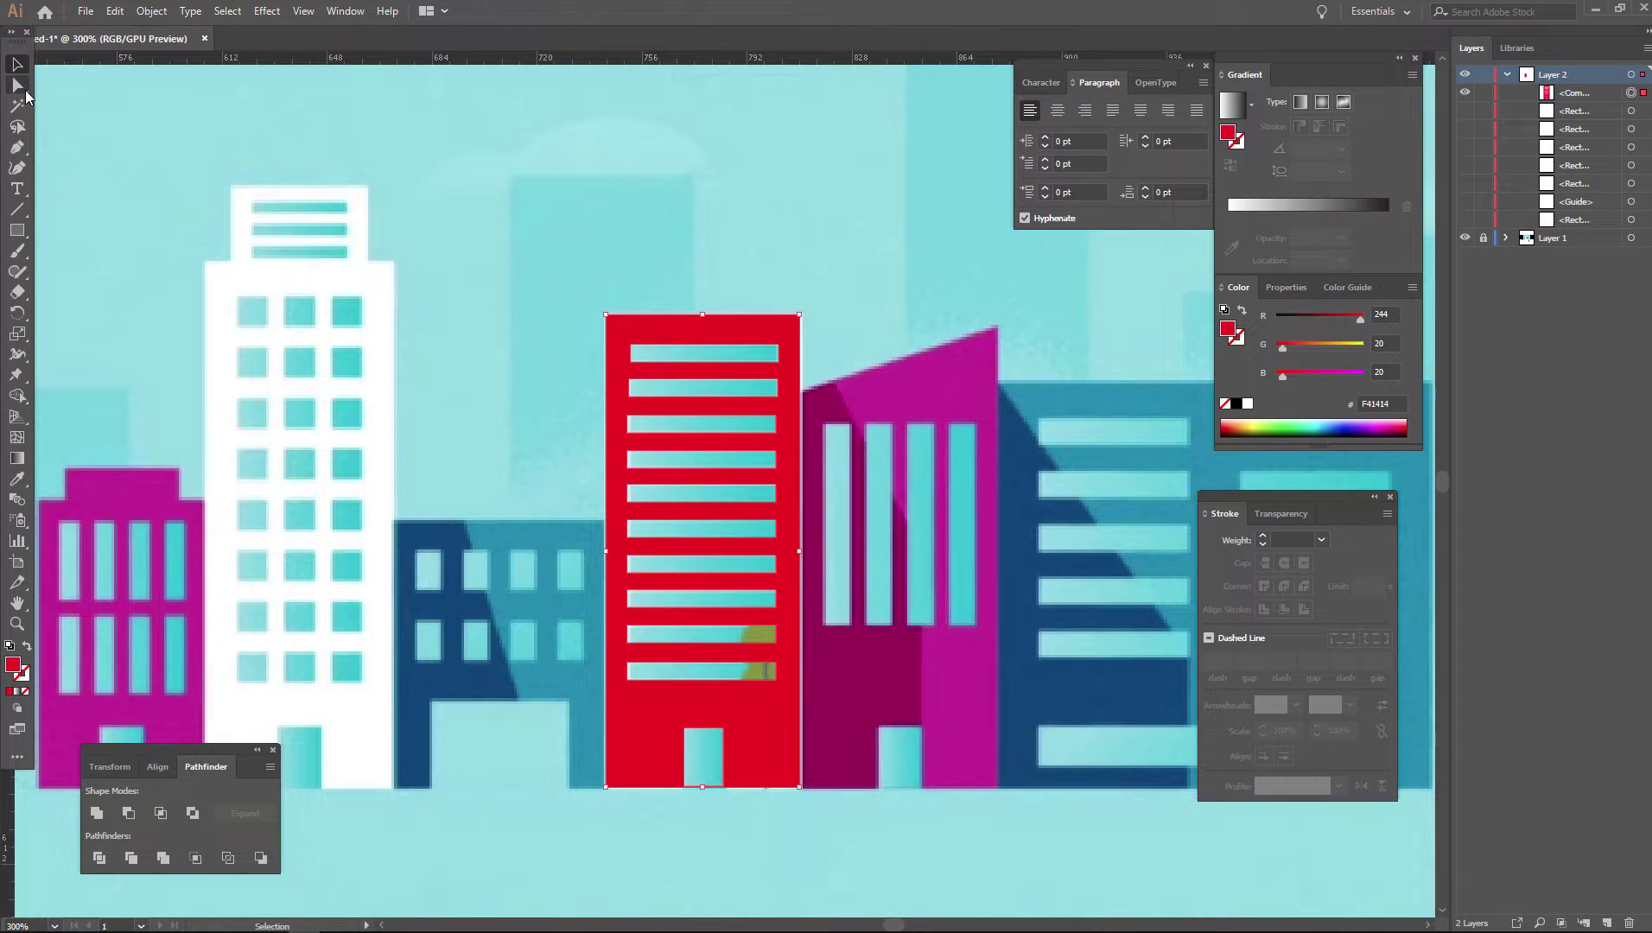
Trace the low blue building beside the red one with a rectangle and swap its red fill to the stroke
click(16, 231)
drag(393, 521, 602, 788)
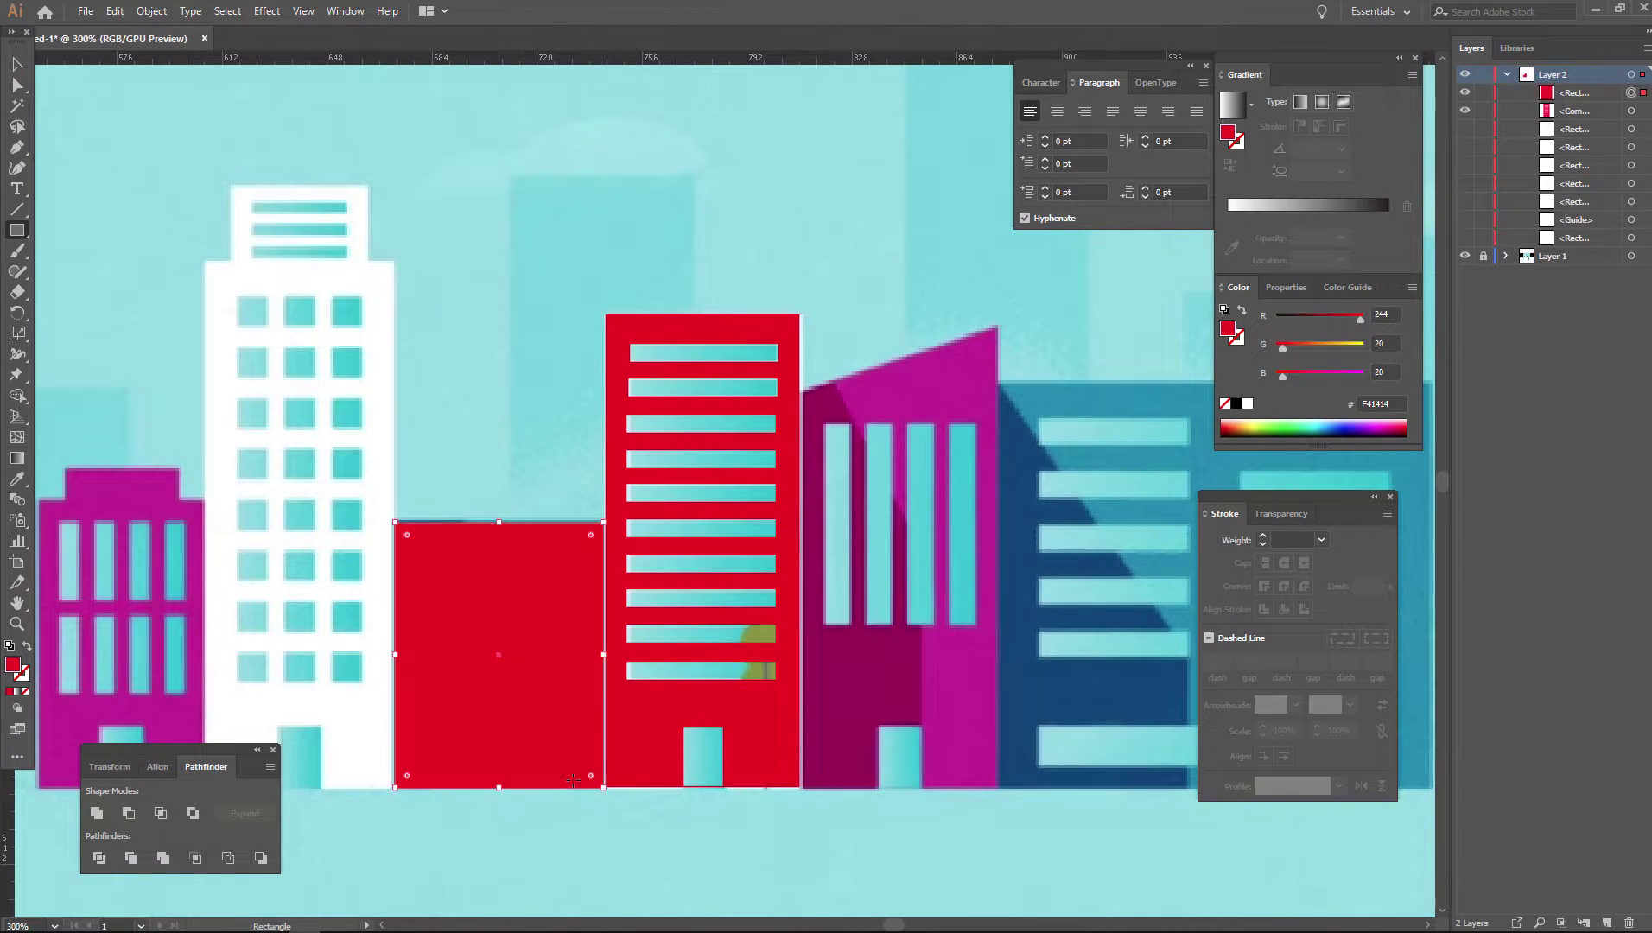
click(27, 646)
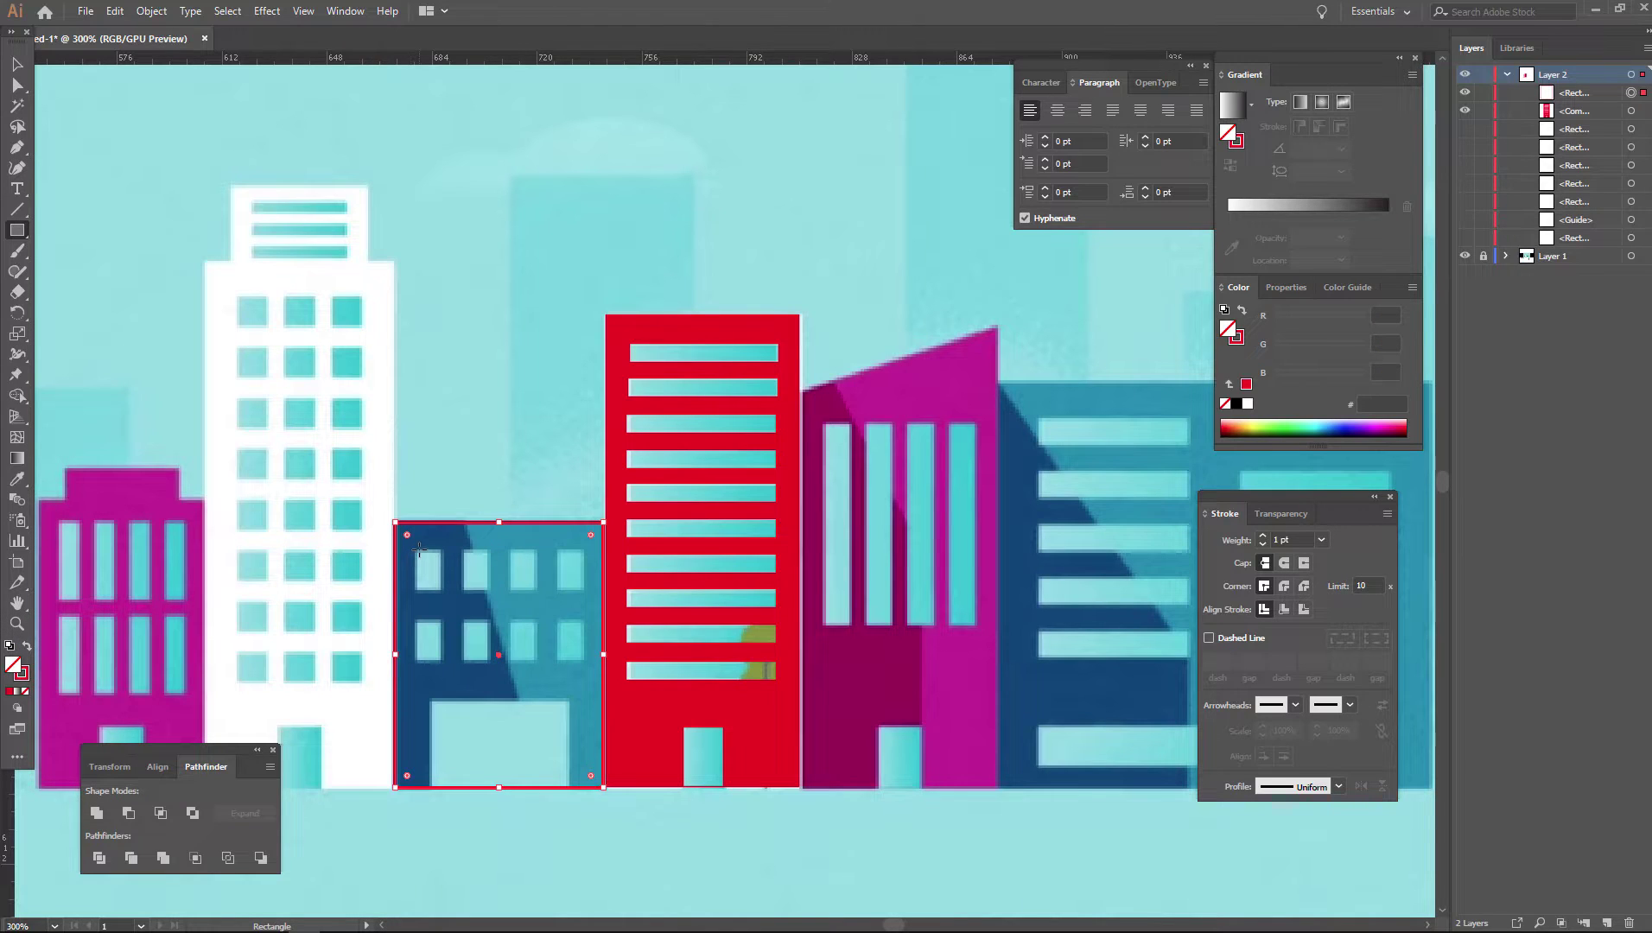
Outline the low blue building's eight windows and its large entrance with rectangles
drag(441, 590, 492, 589)
mouse_move(509, 551)
mouse_down()
mouse_move(536, 590)
mouse_move(584, 591)
mouse_move(585, 662)
mouse_up()
mouse_move(510, 619)
mouse_down()
mouse_move(538, 661)
mouse_move(490, 661)
mouse_up()
drag(415, 622, 572, 786)
Subtract the eight windows and the entrance from the low blue building's outline with Minus Front and turn its red stroke into a fill
key(v)
double_click(538, 647)
key(Escape)
shift+click(525, 592)
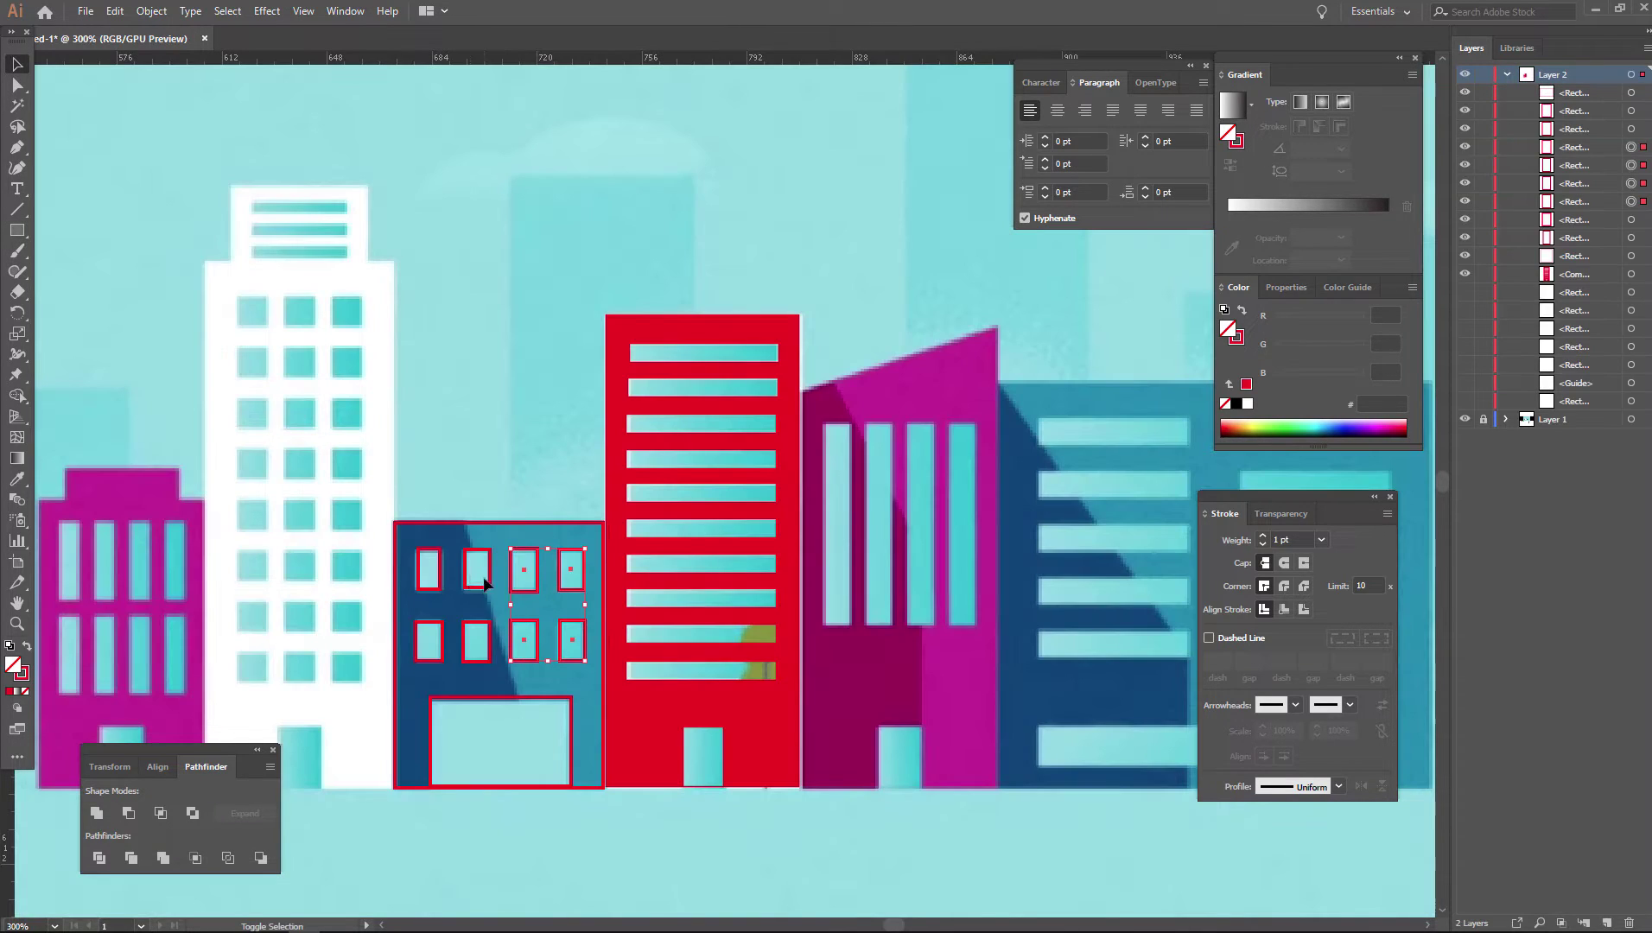
shift+click(477, 588)
shift+click(428, 590)
shift+click(525, 698)
shift+click(395, 734)
click(128, 813)
click(27, 646)
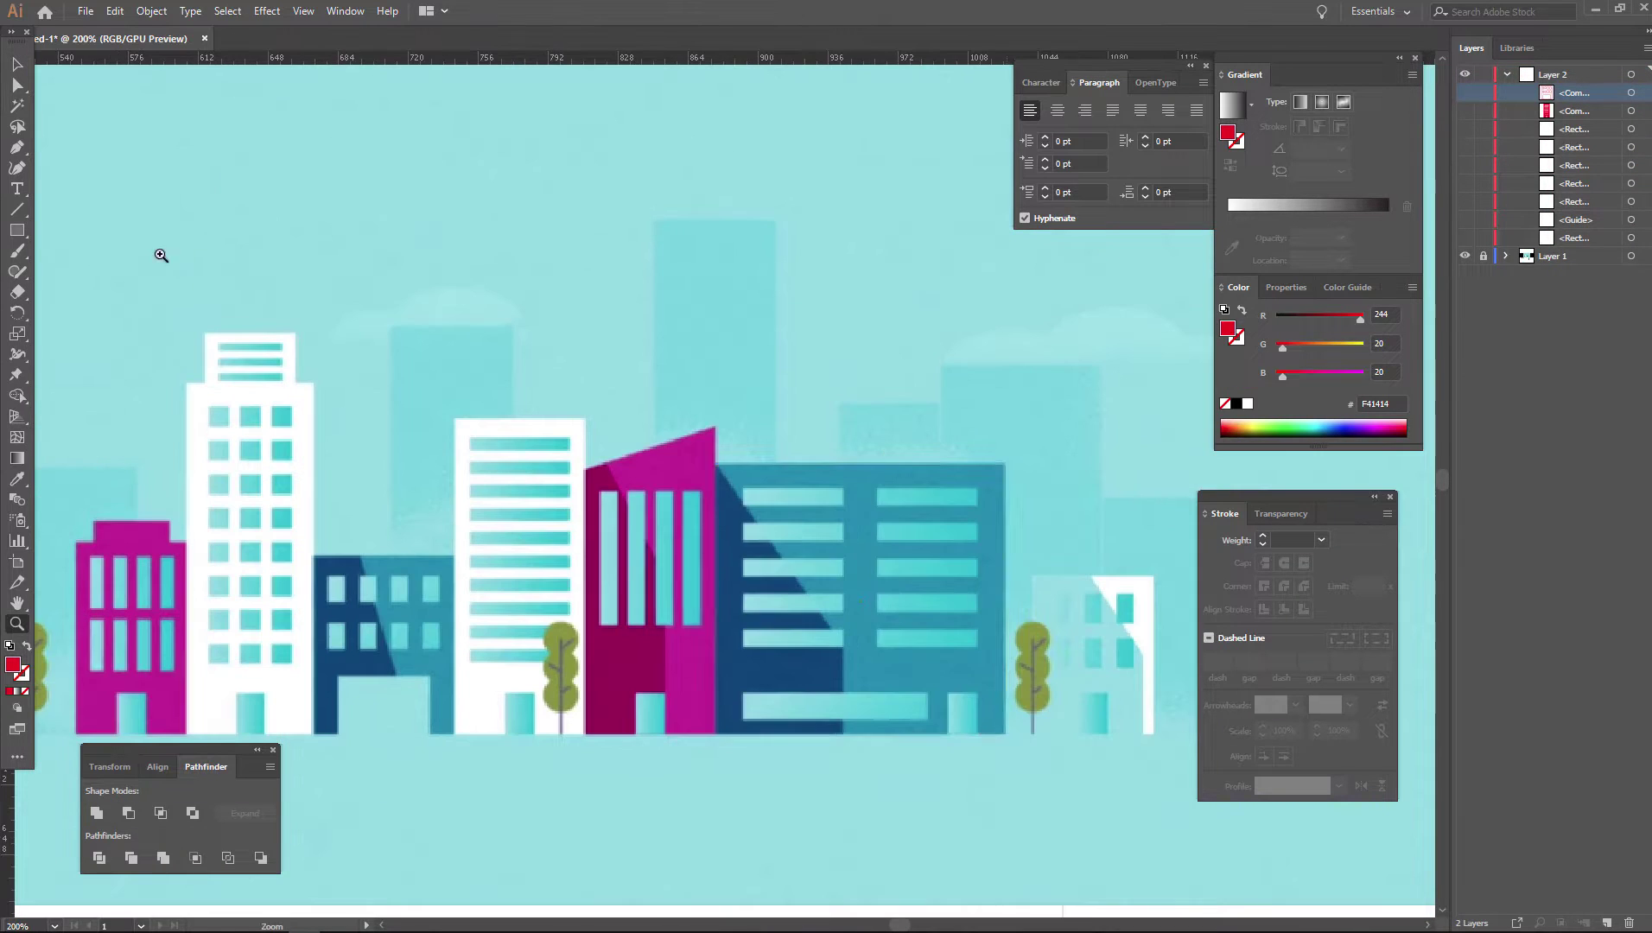
Trace the wide blue building with a red-stroked rectangle and outline its ten window strips, long ground-floor window and door
drag(716, 465, 1004, 731)
key(shift+x)
drag(743, 489, 979, 502)
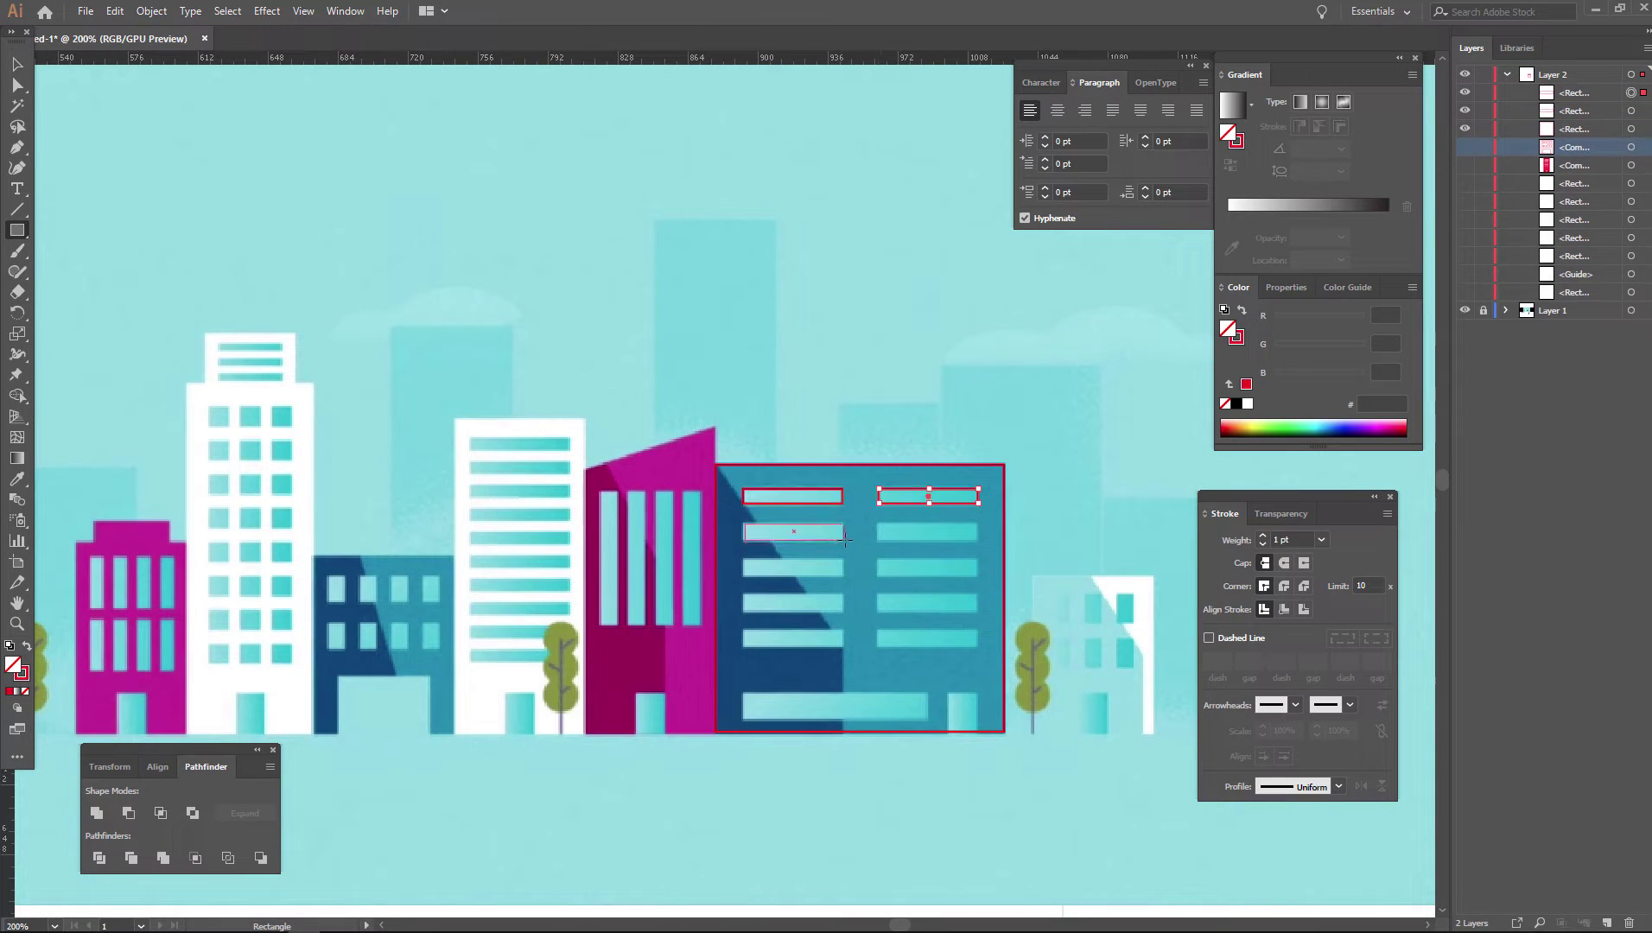
drag(743, 524, 844, 538)
drag(874, 525, 977, 539)
drag(742, 560, 844, 575)
drag(876, 560, 977, 575)
drag(743, 596, 844, 610)
drag(879, 592, 981, 611)
drag(877, 632, 977, 646)
drag(743, 632, 844, 647)
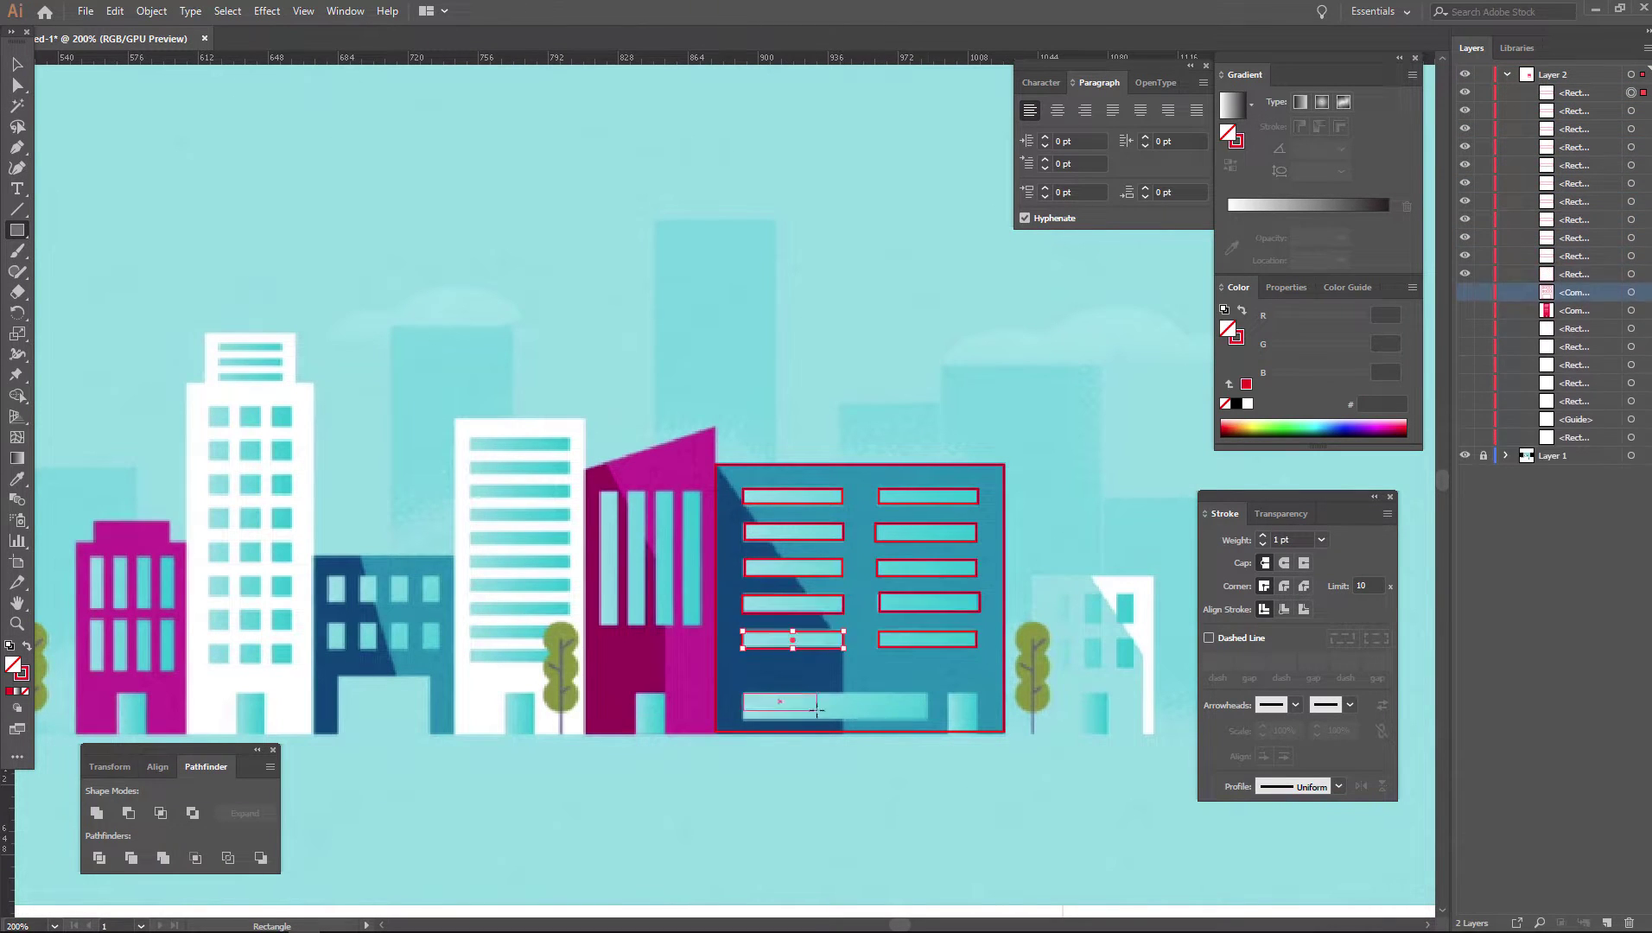
drag(743, 693, 929, 718)
drag(948, 694, 979, 731)
Subtract the windows and door from the wide building with Minus Front and hide the finished shape
key(v)
key(ctrl+a)
click(128, 813)
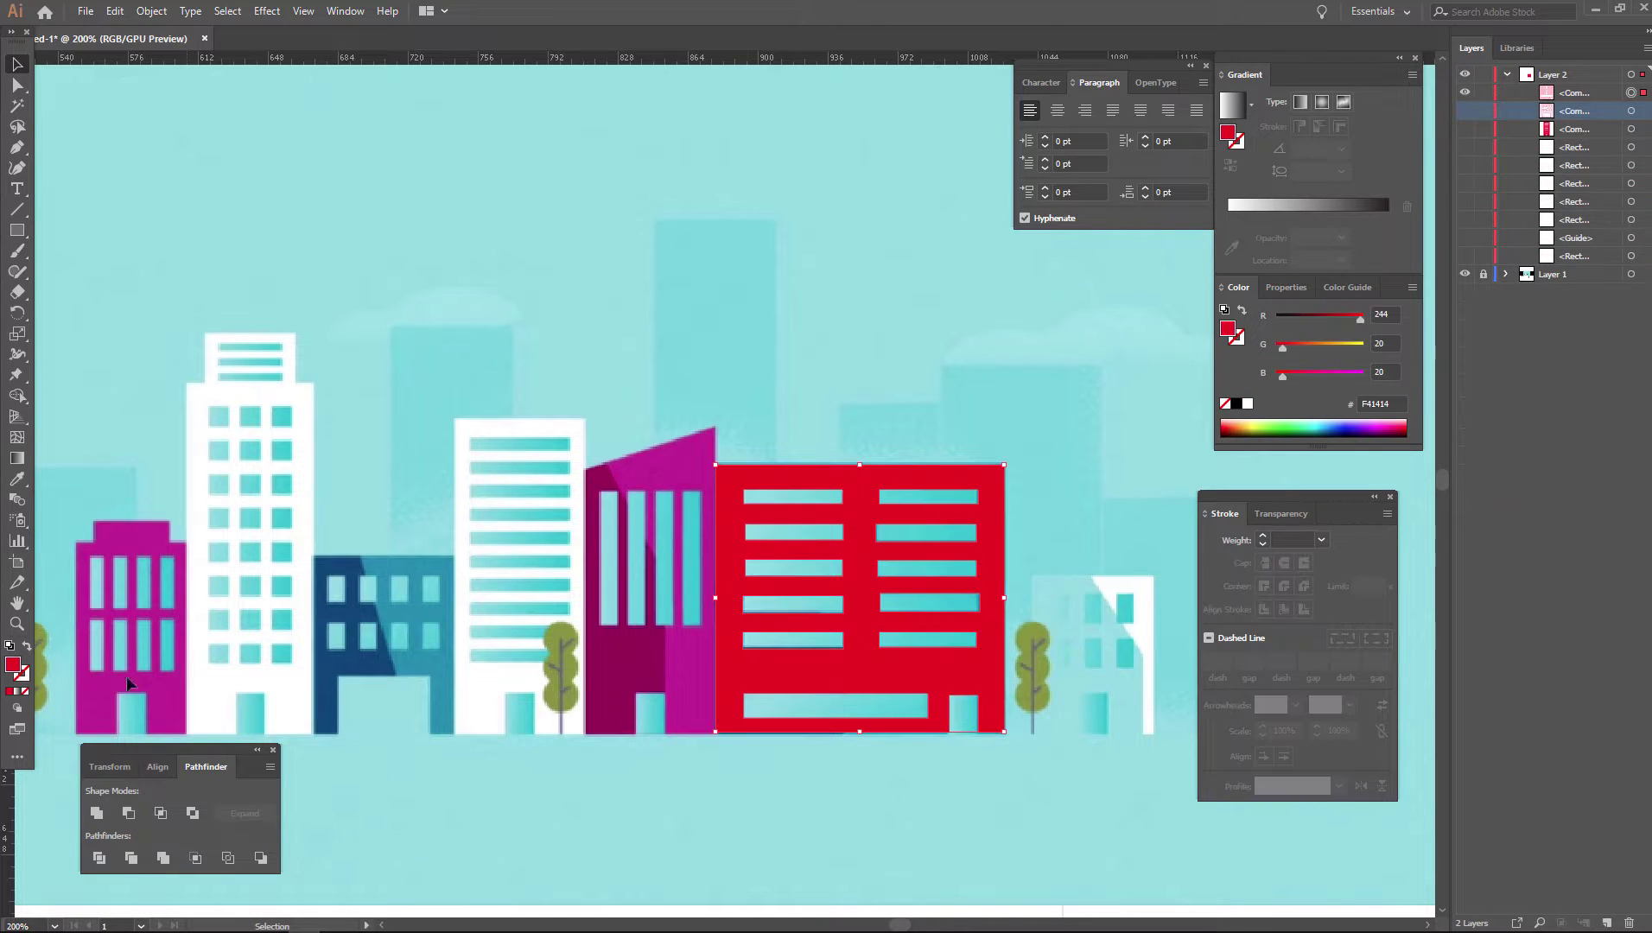
key(ctrl+3)
Trace the slanted-roof purple building with the Pen tool, leaving its door opening out of the closed outline
key(p)
click(713, 426)
click(715, 734)
click(666, 732)
click(666, 693)
click(636, 693)
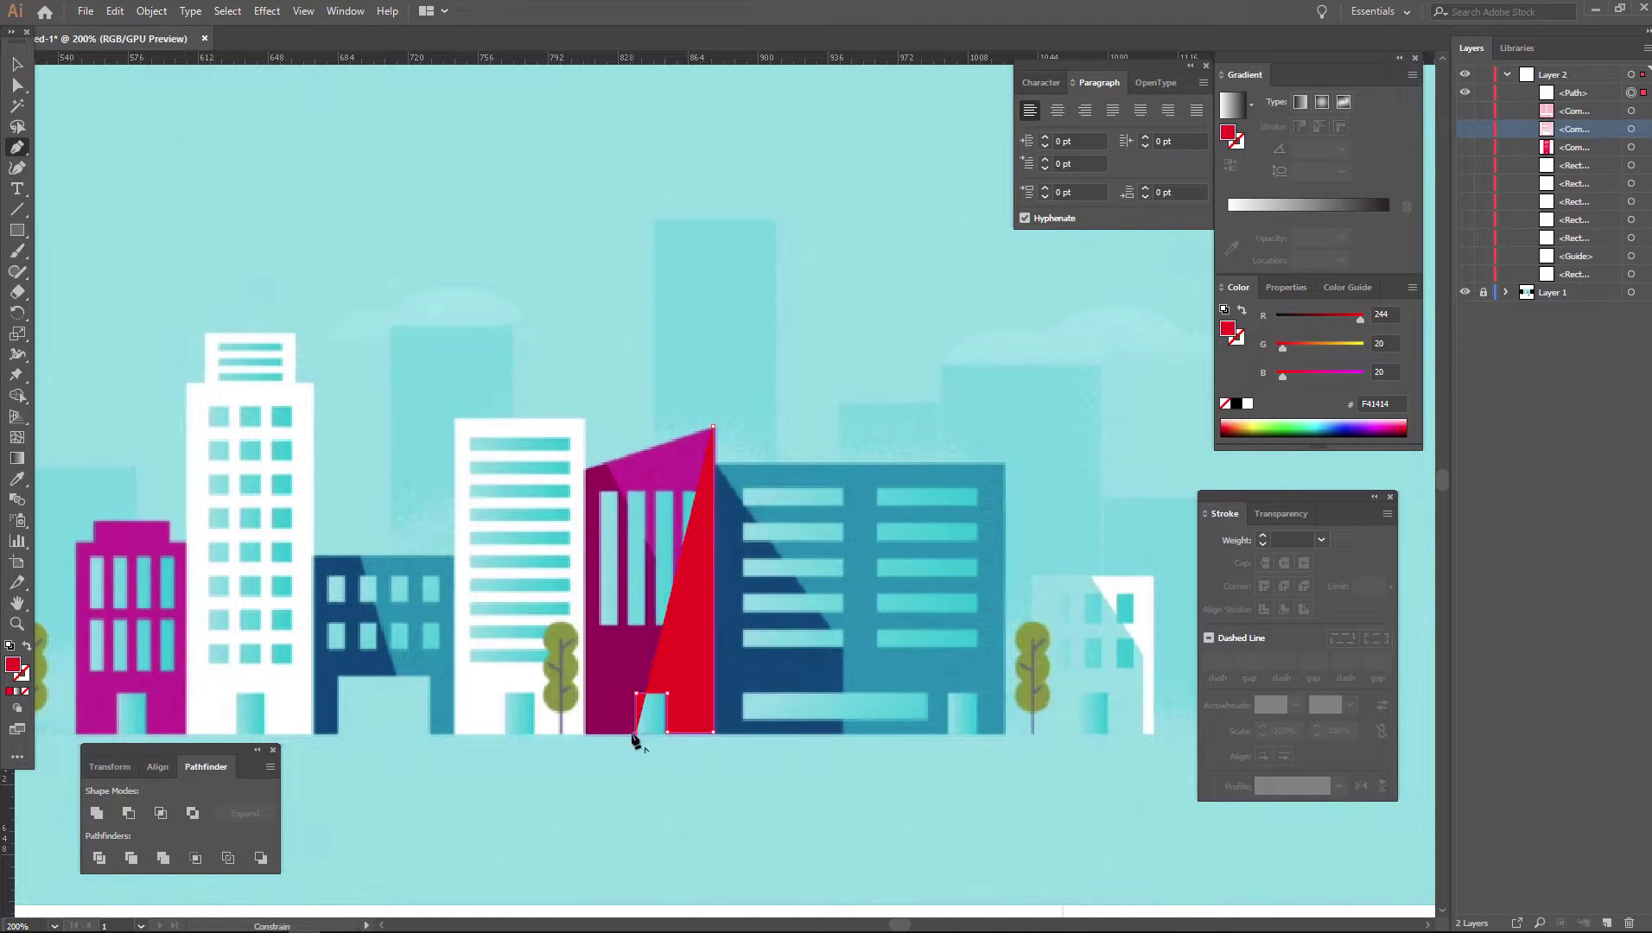
click(636, 734)
click(584, 733)
click(585, 470)
click(713, 426)
Duplicate the tall window outline across the slanted building to cover its other three windows at equal spacing
alt+drag(620, 510, 648, 510)
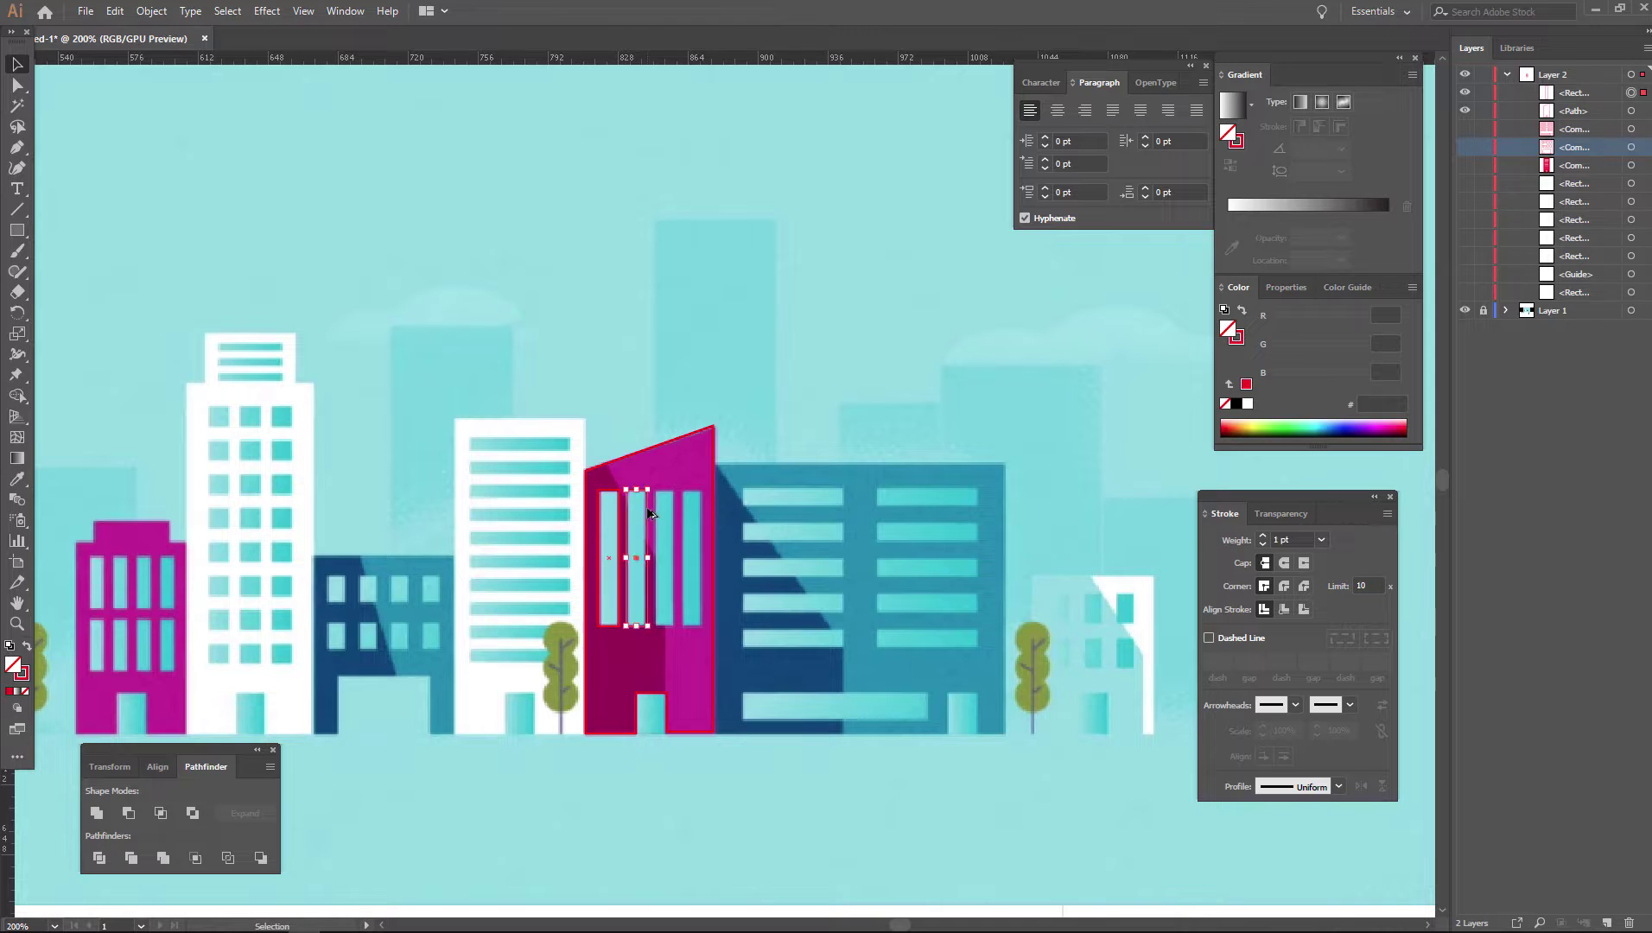
key(ctrl+d)
key(ctrl+d)
Cut the four tall windows out of the slanted building with Minus Front, swap its stroke to fill, and hide it
key(ctrl+a)
click(129, 813)
click(26, 646)
key(ctrl+3)
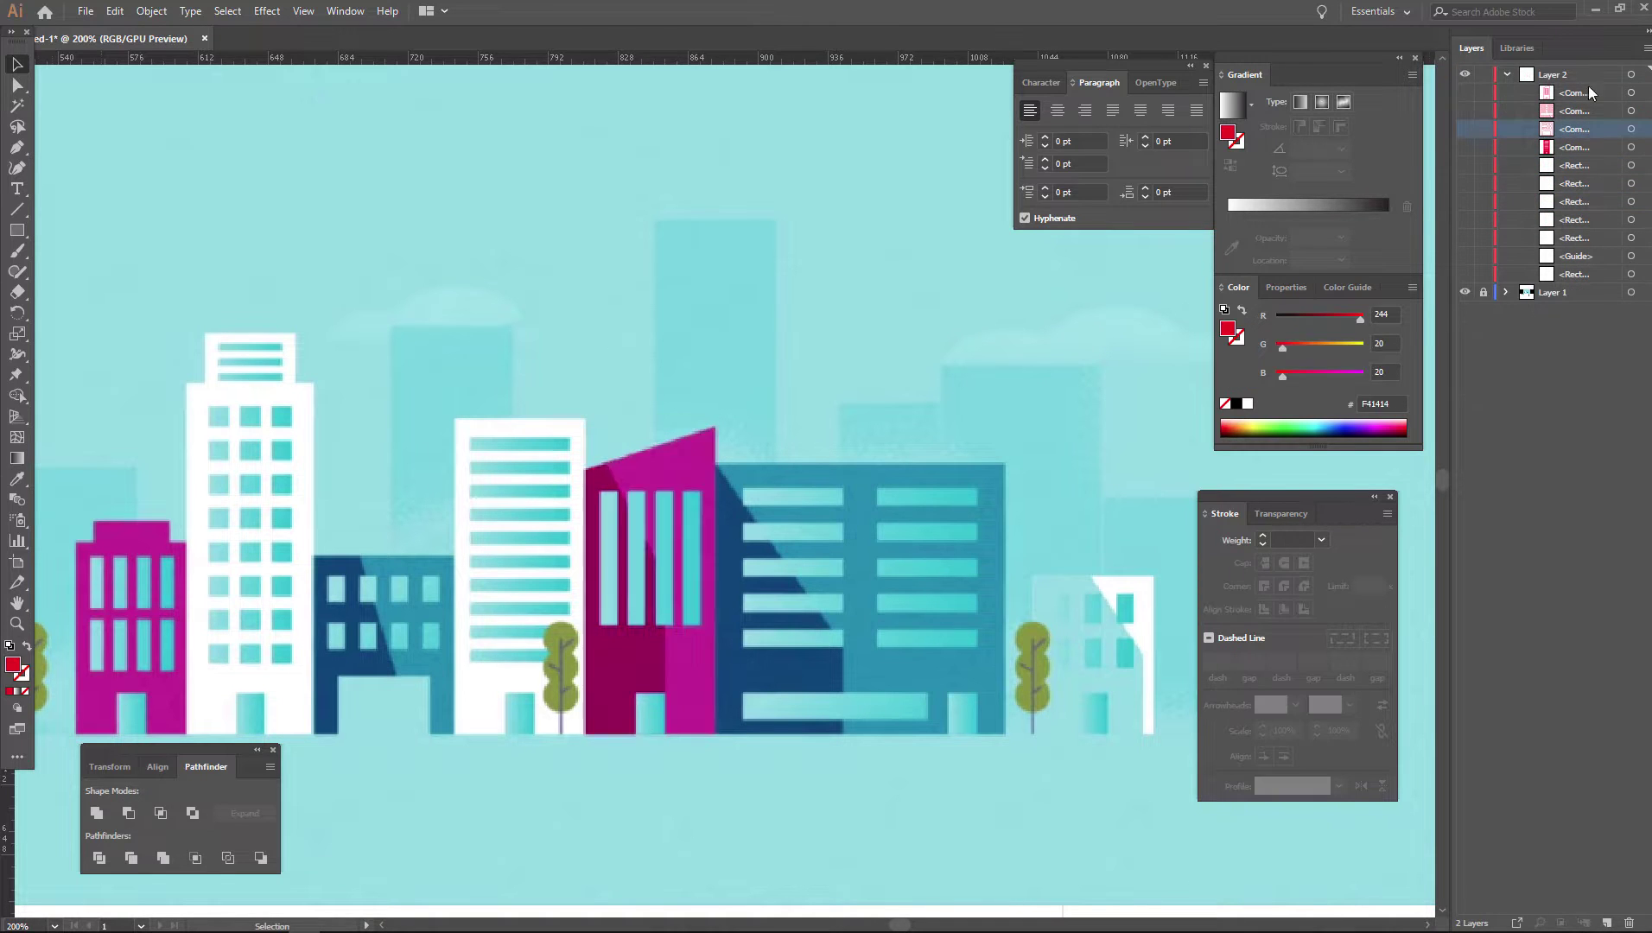
Show the traced slanted building and recolour it with the purple sampled from the small stepped-roof building
click(1465, 92)
key(i)
click(164, 691)
ctrl+click(648, 665)
click(164, 691)
key(v)
click(1465, 111)
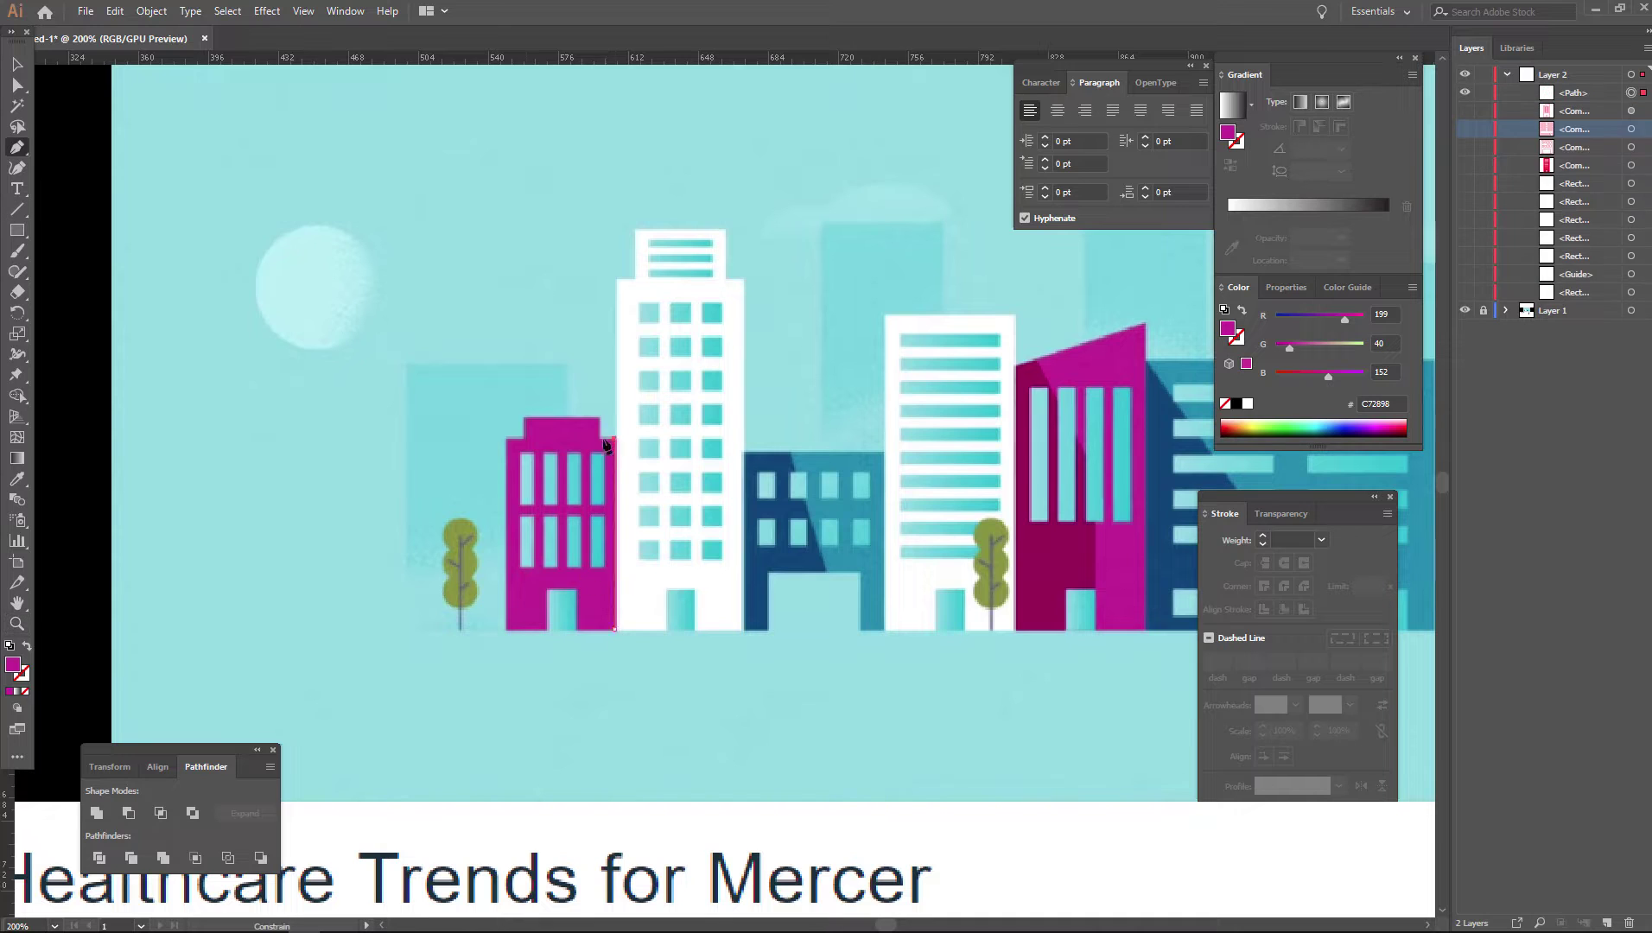
Trace the stepped-roof purple building with the Pen tool, including its raised roof section and door opening
shift+click(601, 438)
shift+click(602, 417)
shift+click(524, 417)
shift+click(524, 439)
shift+click(505, 440)
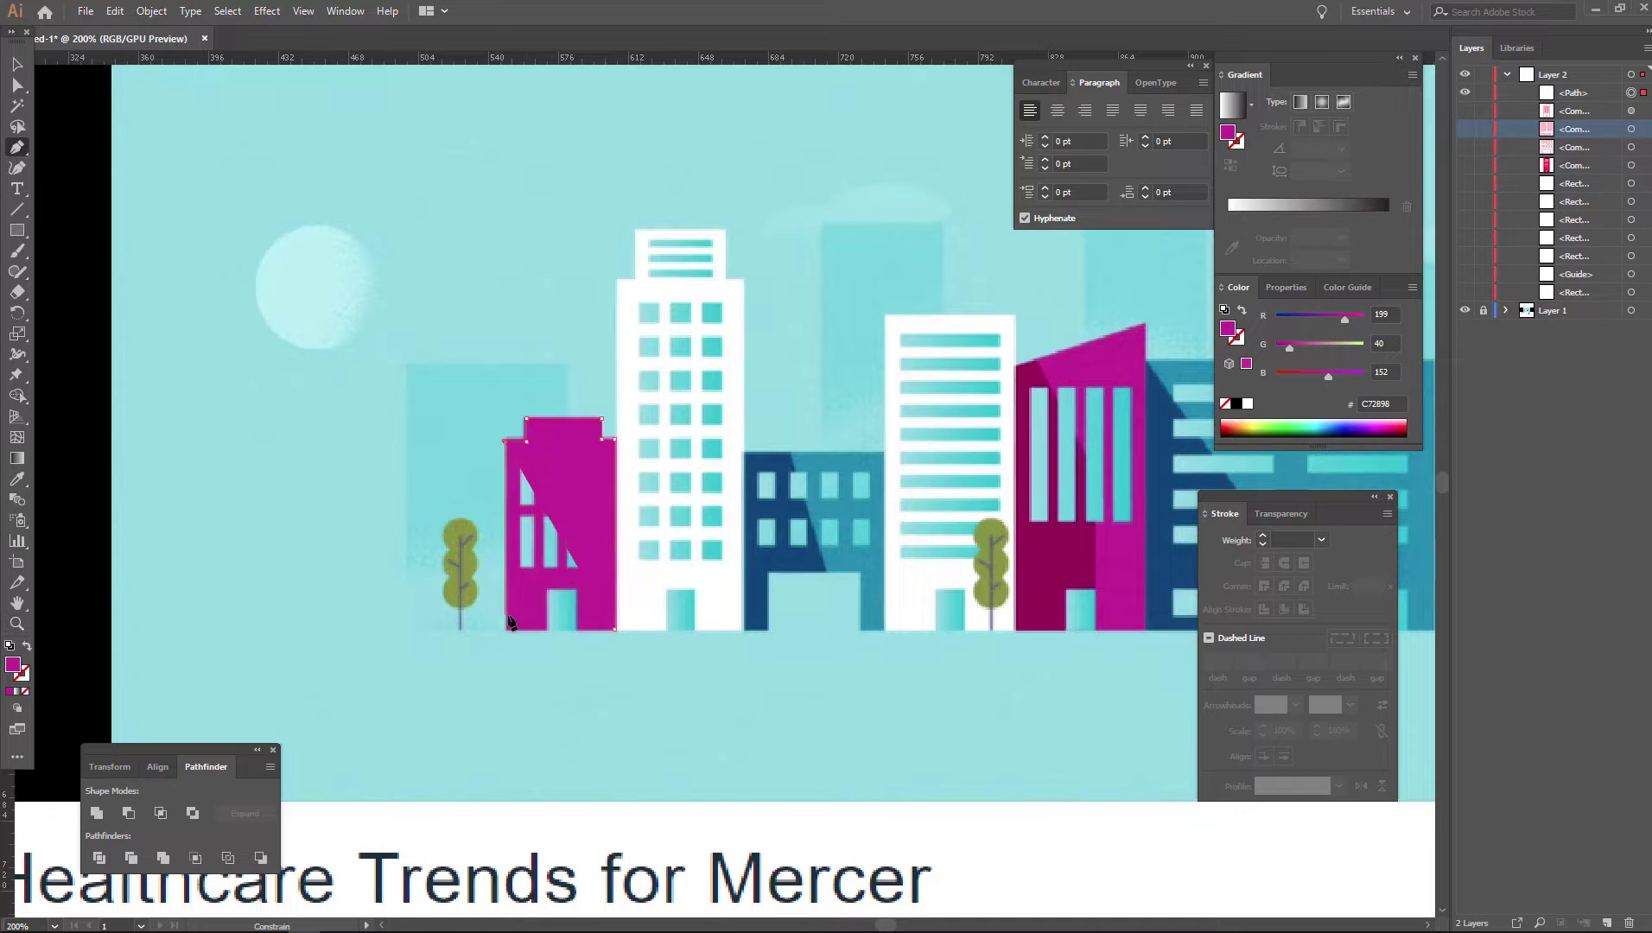
shift+click(505, 630)
shift+click(548, 629)
shift+click(548, 591)
Outline the two rows of tall windows on the stepped-roof building with rectangles, duplicating drawn ones for the remaining windows
drag(521, 452, 534, 505)
mouse_move(544, 454)
mouse_down()
mouse_move(558, 505)
mouse_move(605, 504)
mouse_up()
mouse_move(591, 516)
mouse_down()
mouse_move(606, 567)
mouse_move(584, 537)
mouse_move(559, 539)
mouse_up()
key(v)
alt+drag(559, 539, 535, 539)
Combine the stepped-roof building and its windows into a compound path and swap its purple stroke to fill
drag(490, 404, 618, 619)
key(ctrl+8)
click(29, 650)
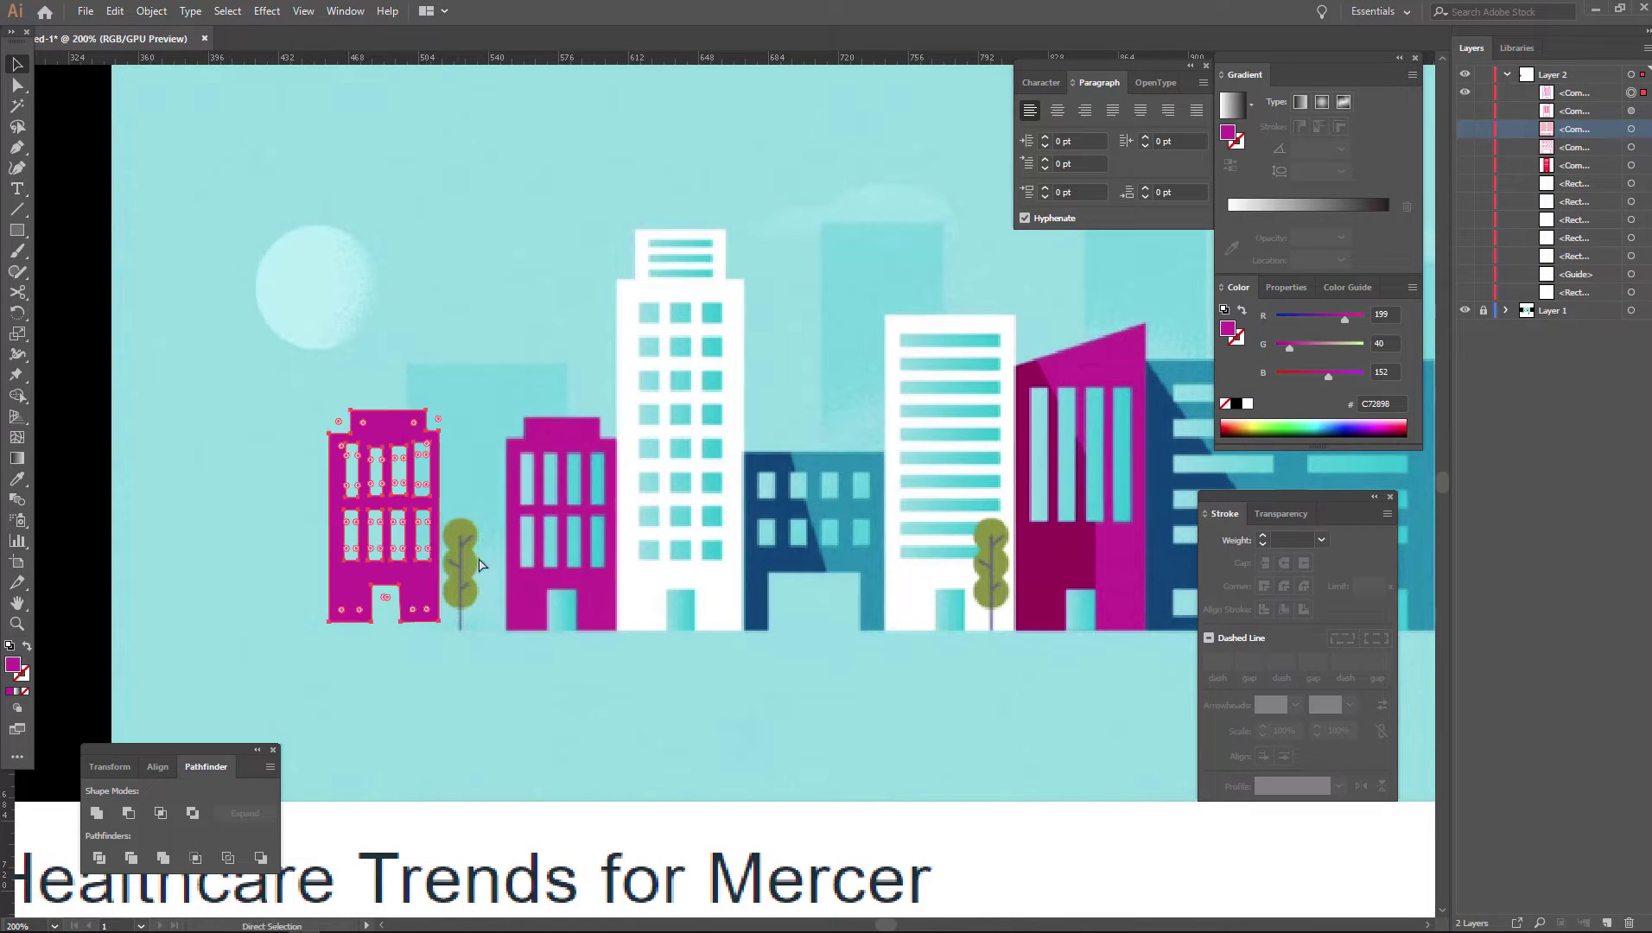
Trace the low blue building with the Pen tool as a closed outline that leaves its large entrance open
key(ctrl+minus)
key(p)
click(605, 532)
click(605, 399)
click(501, 399)
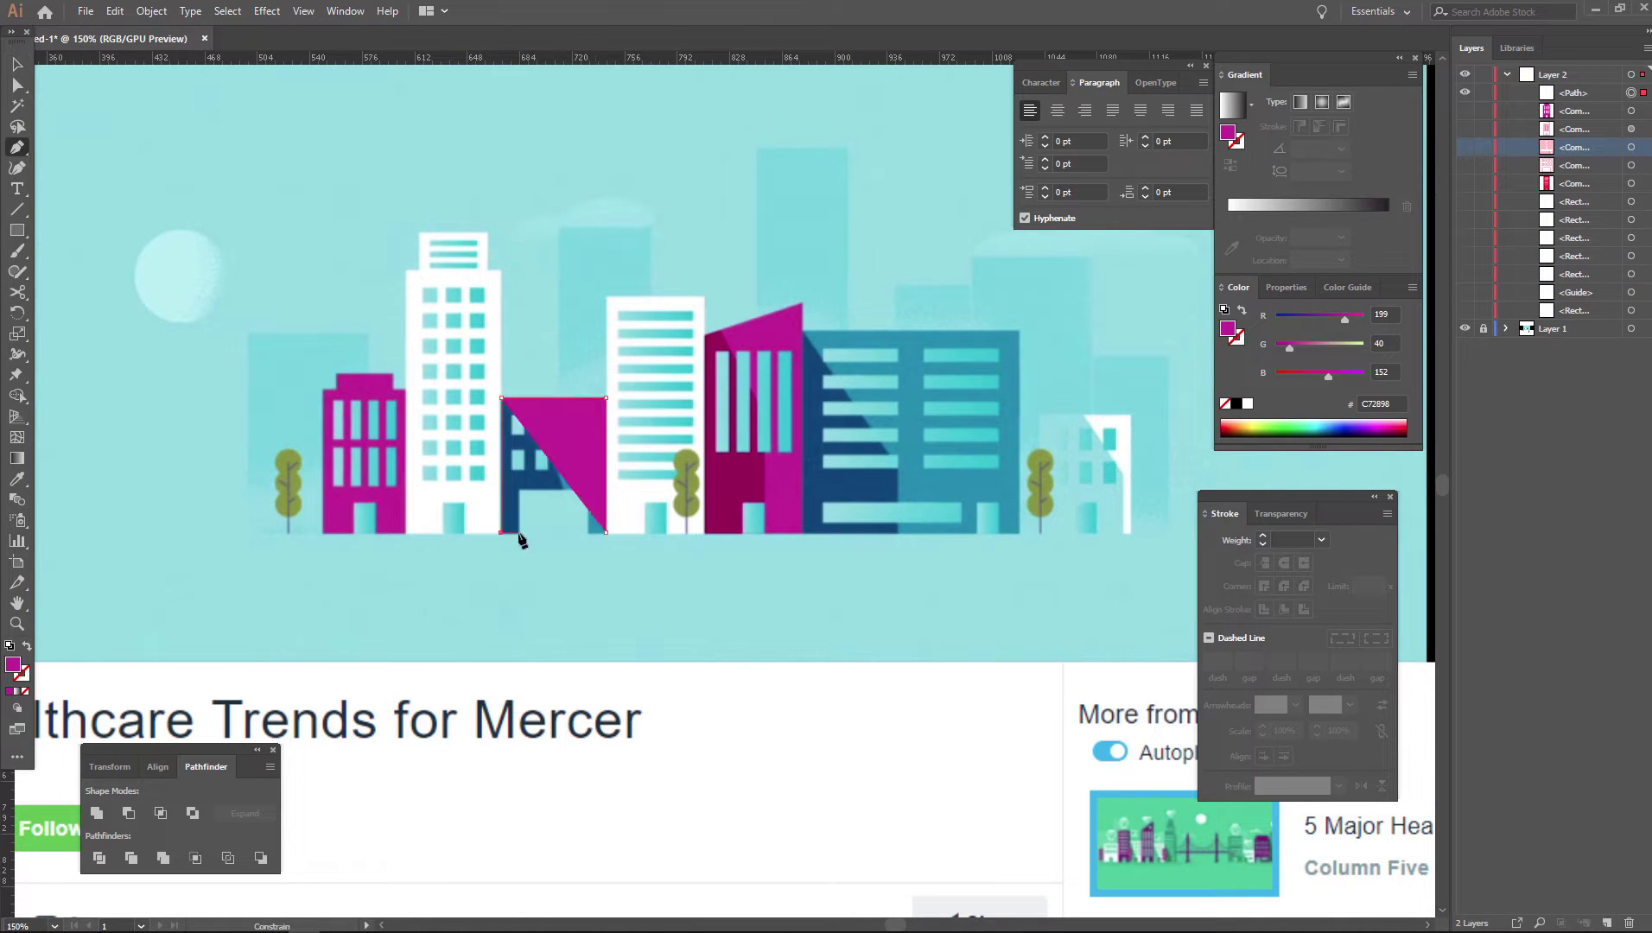
click(501, 533)
click(519, 533)
click(518, 488)
click(589, 488)
click(589, 531)
click(605, 532)
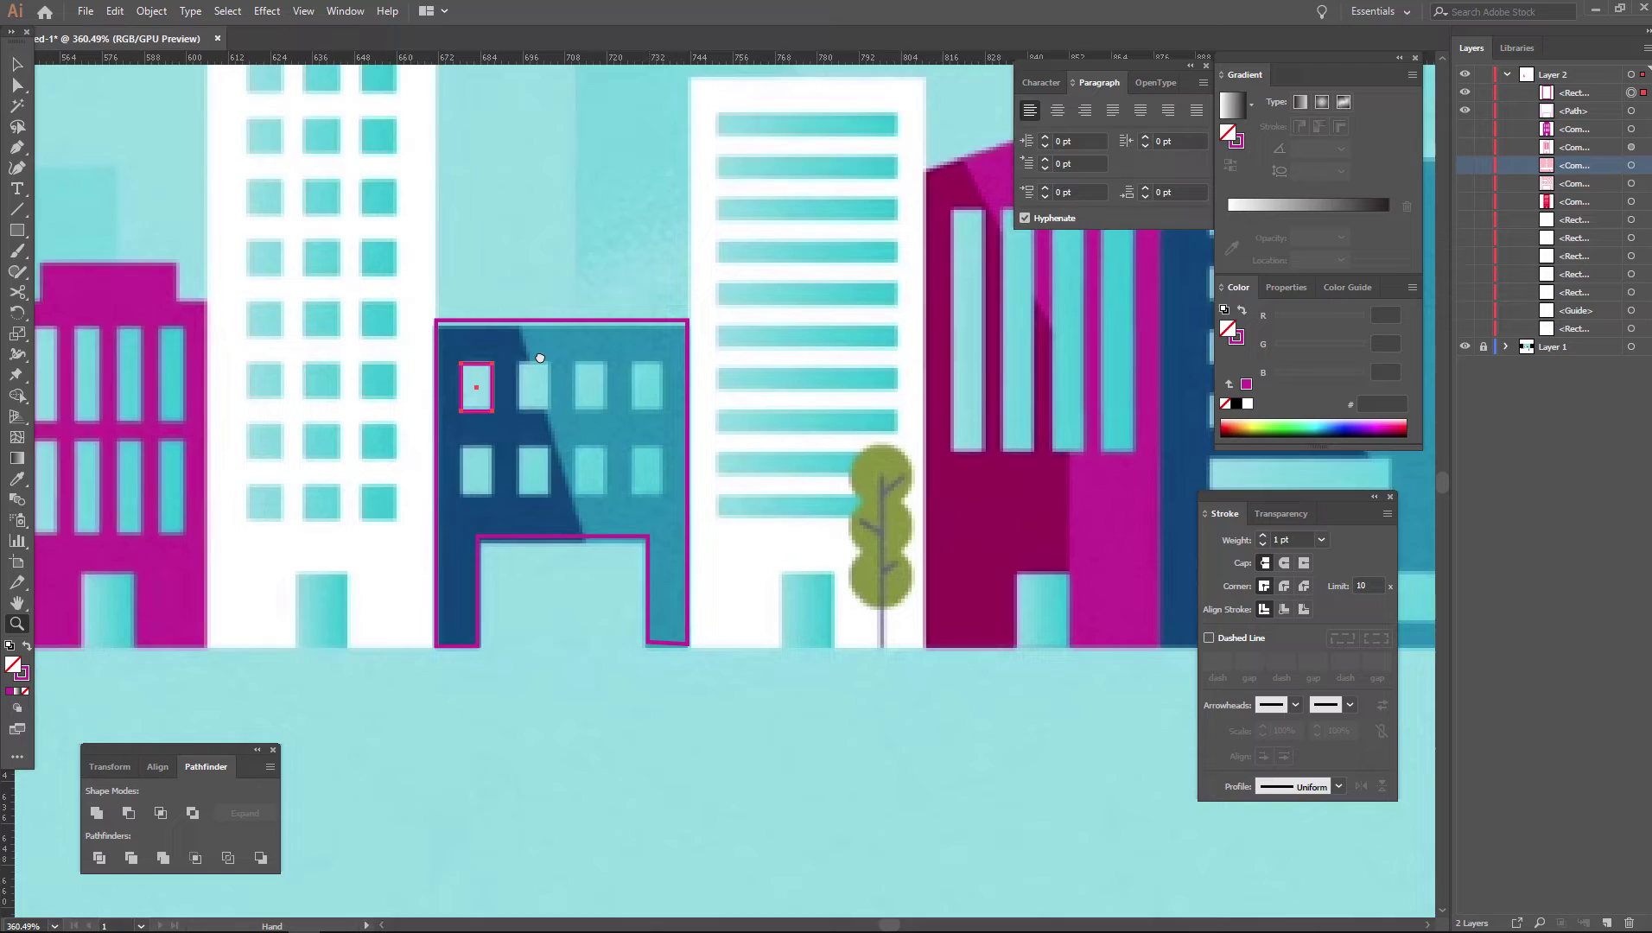
Duplicate the low building's first window outline into a row of four and copy the row down over the lower windows
key(v)
drag(539, 358, 431, 281)
alt+shift+drag(431, 280, 490, 280)
alt+shift+drag(490, 281, 545, 281)
shift+click(489, 282)
shift+click(431, 281)
alt+shift+drag(432, 280, 438, 363)
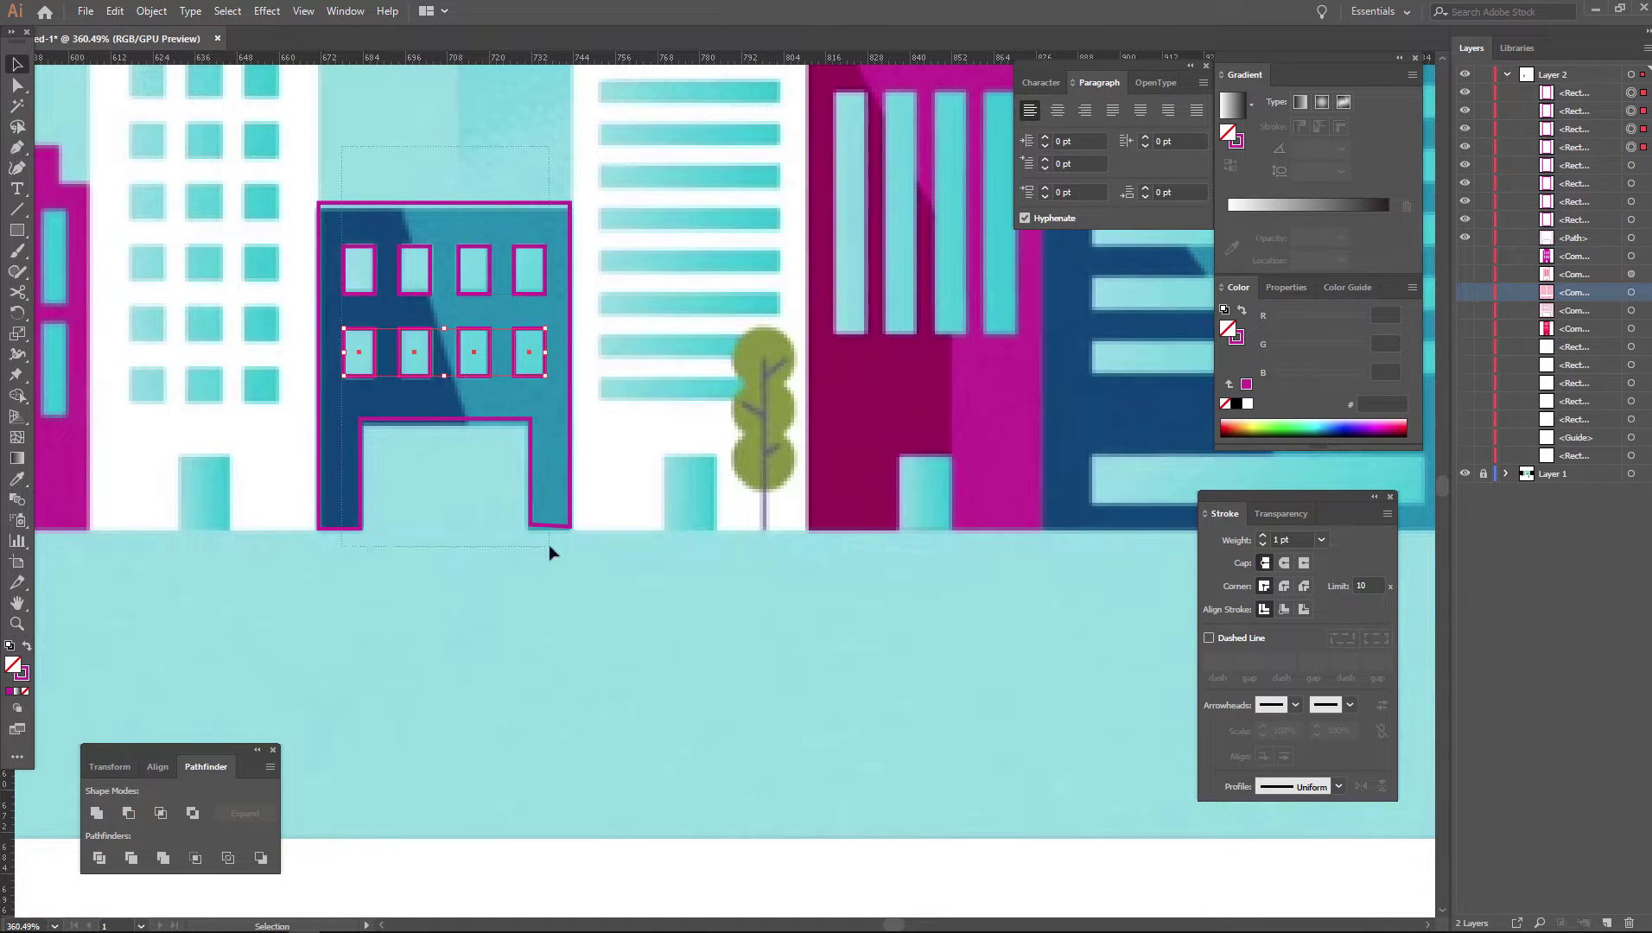
Subtract the eight windows from the low building with Minus Front and swap its purple stroke to fill
drag(549, 546, 333, 229)
click(129, 812)
click(26, 646)
Place a copy of the low purple building over the small white building at the skyline's far end
key(z)
alt+click(681, 299)
drag(962, 486, 669, 218)
key(v)
alt+shift+drag(428, 442, 985, 423)
key(z)
Draw the trunk of the tree beside the white building as an unfilled purple line with a 2 pt stroke
triple_click(465, 468)
click(17, 106)
click(17, 148)
click(1573, 93)
click(663, 667)
click(665, 475)
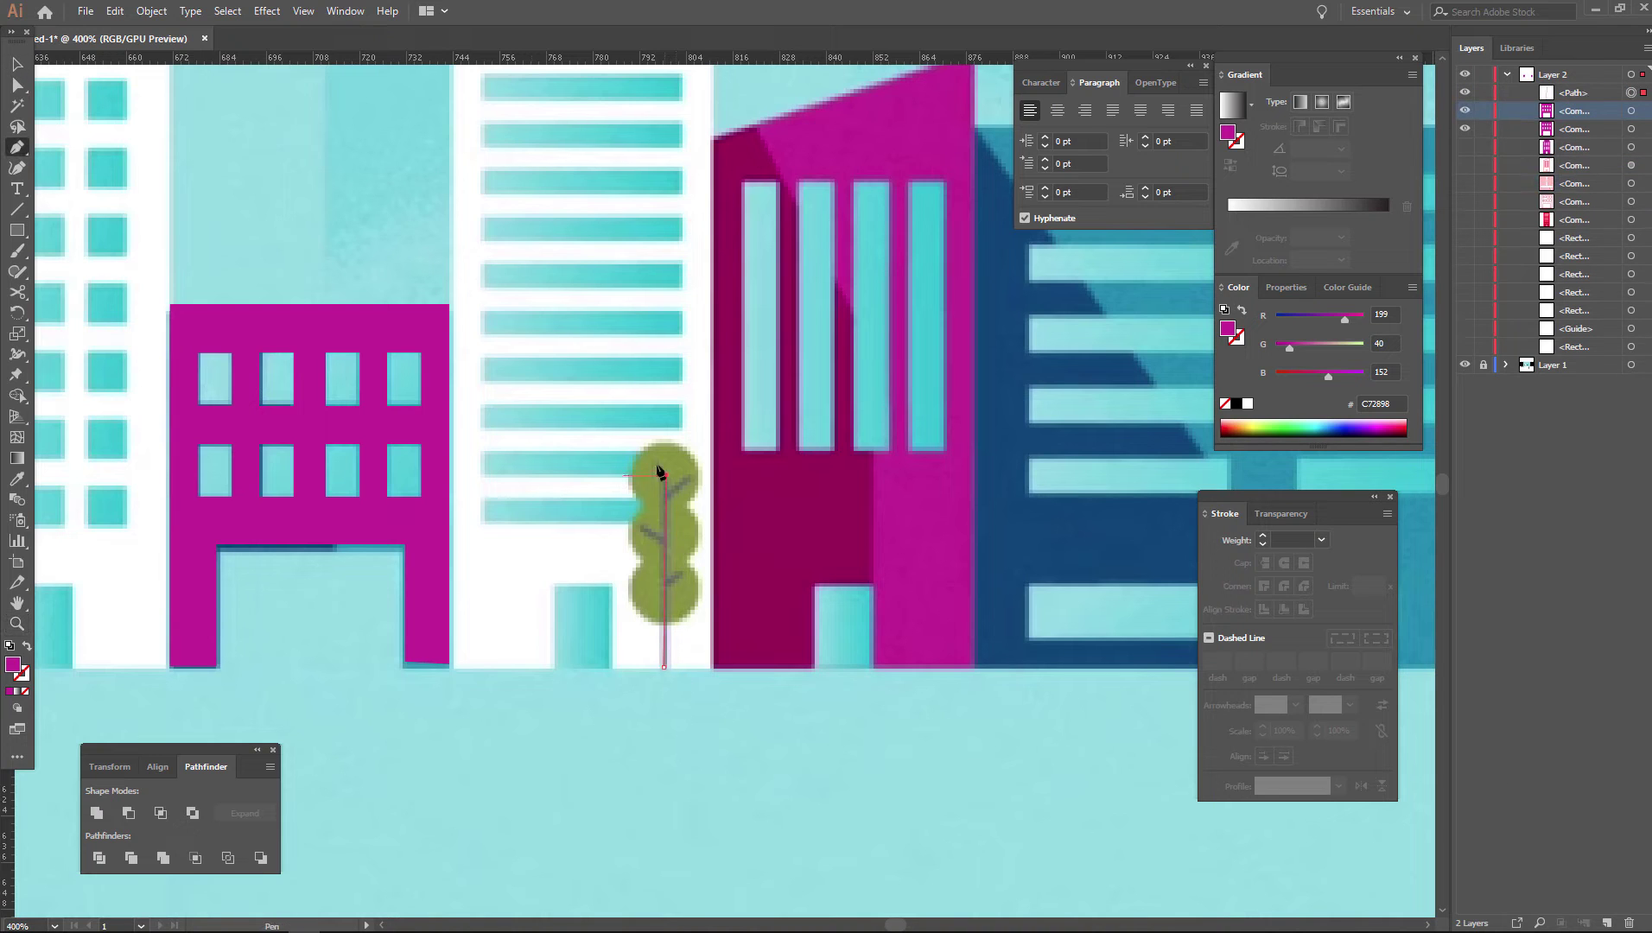
click(346, 11)
click(1252, 524)
click(27, 646)
double_click(1262, 536)
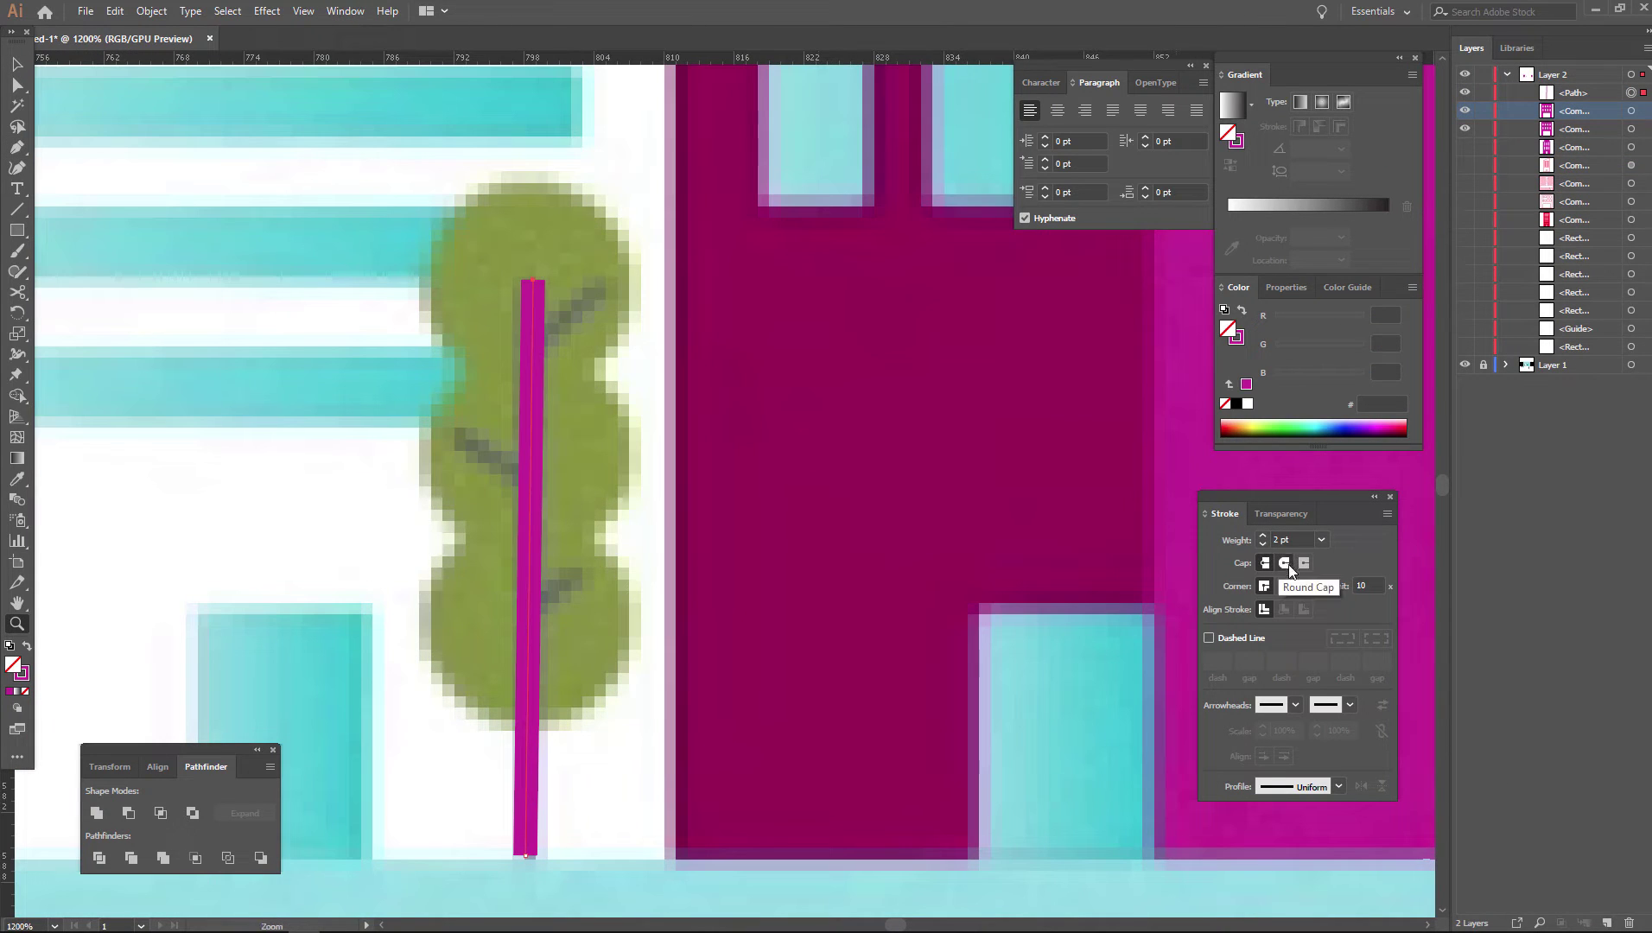
Round the stroke's caps and draw the tree's three slanted branches from the trunk with the Pen tool
click(17, 146)
click(600, 283)
click(528, 337)
key(Escape)
click(457, 431)
click(531, 491)
click(579, 568)
click(527, 612)
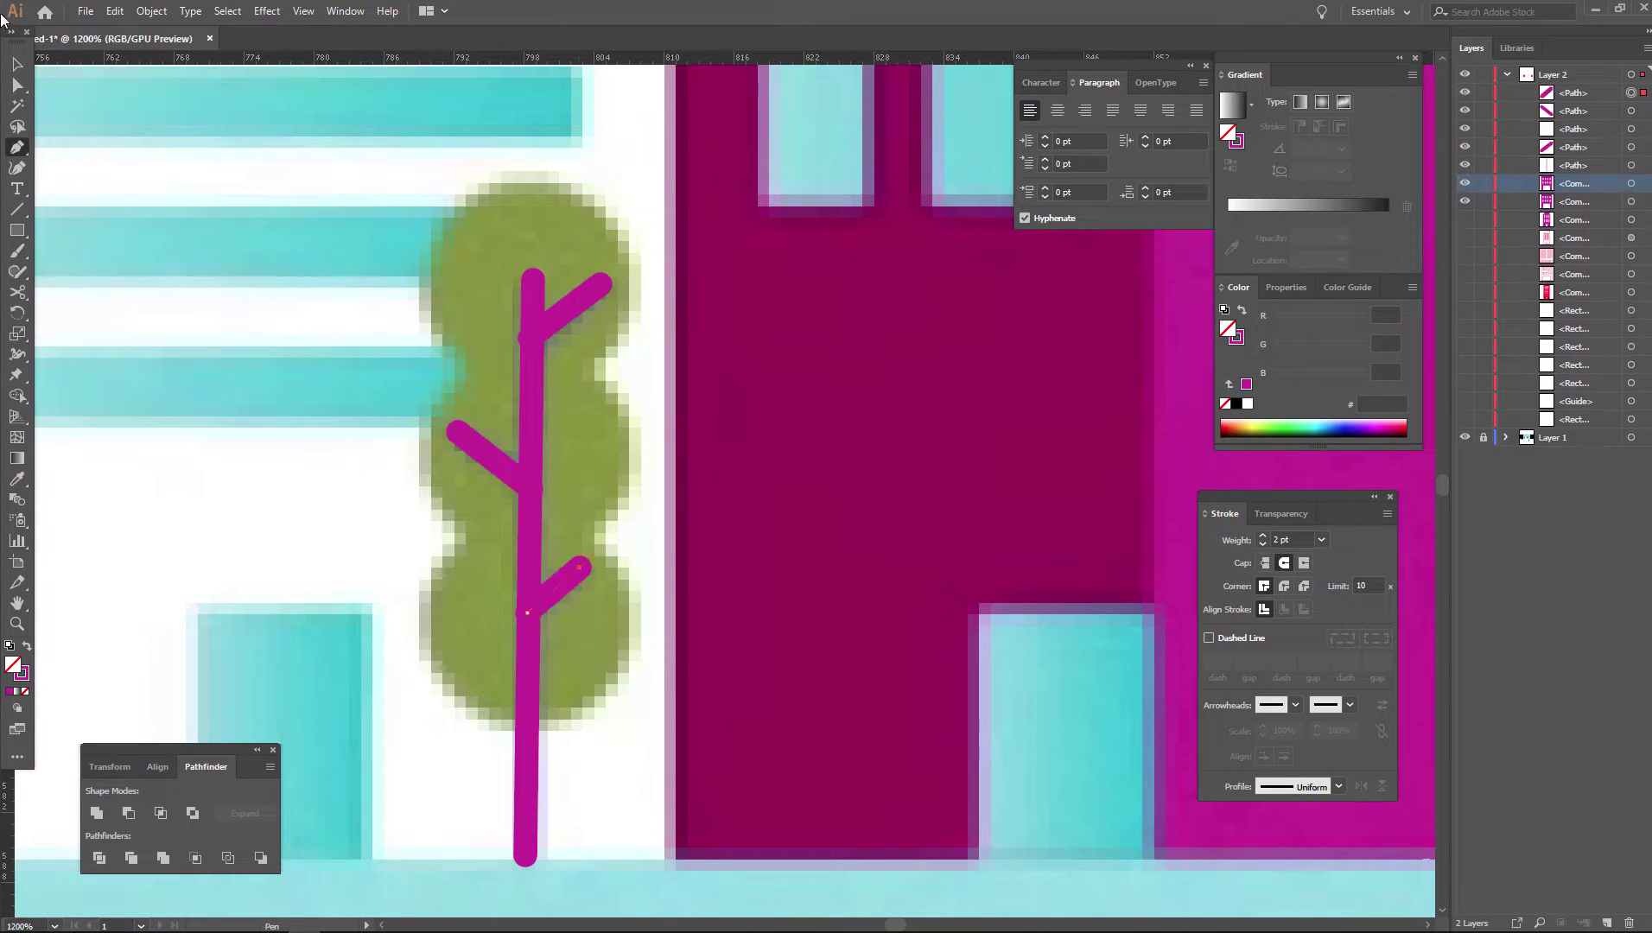
click(533, 351)
click(363, 316)
Draw three overlapping ellipses stacked over the tree's foliage with the Ellipse tool
click(17, 229)
drag(17, 229, 86, 272)
drag(436, 184, 629, 391)
drag(419, 351, 638, 559)
drag(430, 537, 641, 717)
key(v)
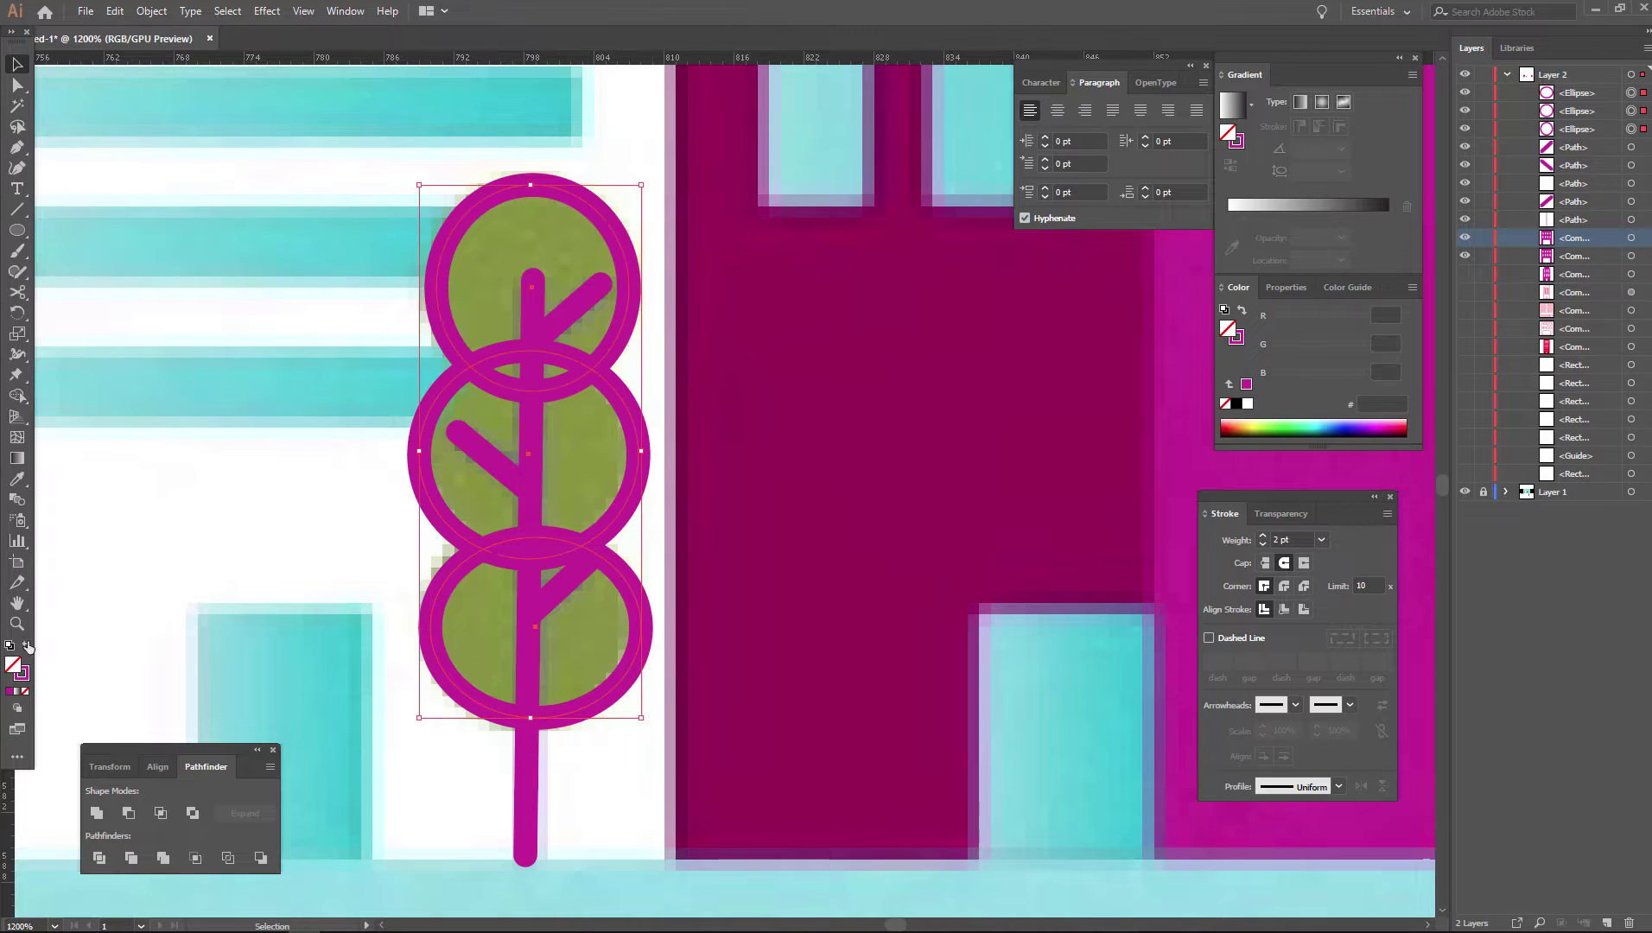
Fill the three ellipses with green #439B0A and unite them into one foliage shape stacked beneath the trunk and branches
click(28, 646)
double_click(13, 666)
click(1019, 410)
click(947, 325)
click(1214, 236)
click(97, 813)
drag(1578, 95, 1576, 192)
Select the trunk and branches in Outline view and combine them into one compound path
click(539, 380)
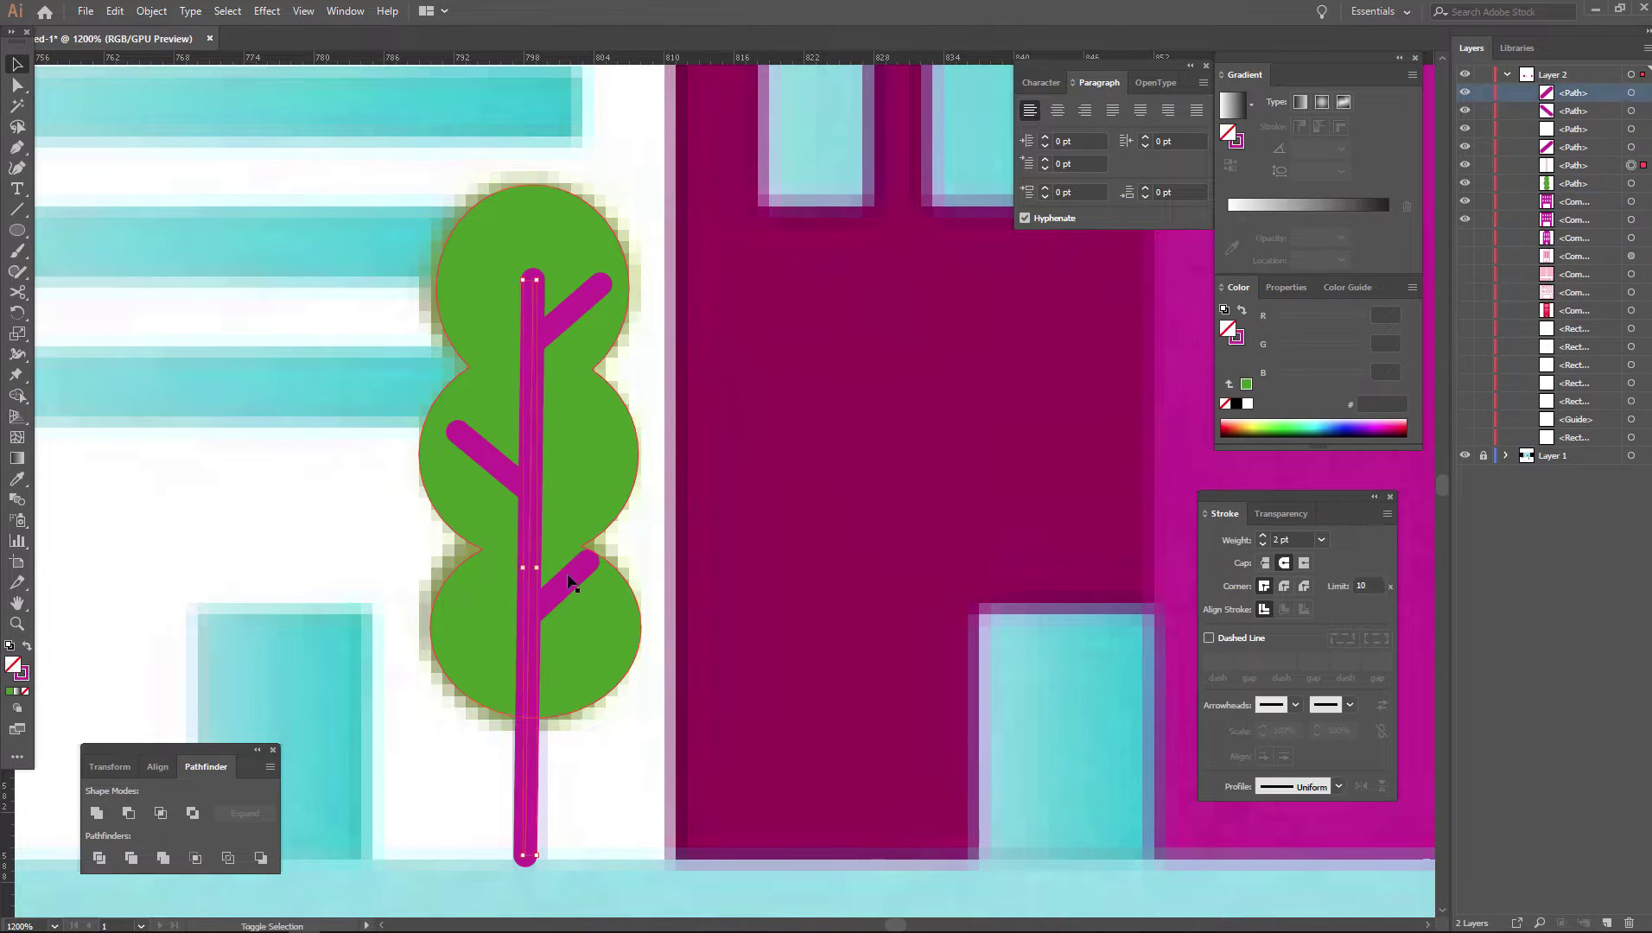
key(ctrl+y)
drag(494, 300, 568, 650)
key(ctrl+y)
key(ctrl+y)
drag(490, 253, 560, 667)
right_click(560, 668)
click(625, 740)
key(ctrl+y)
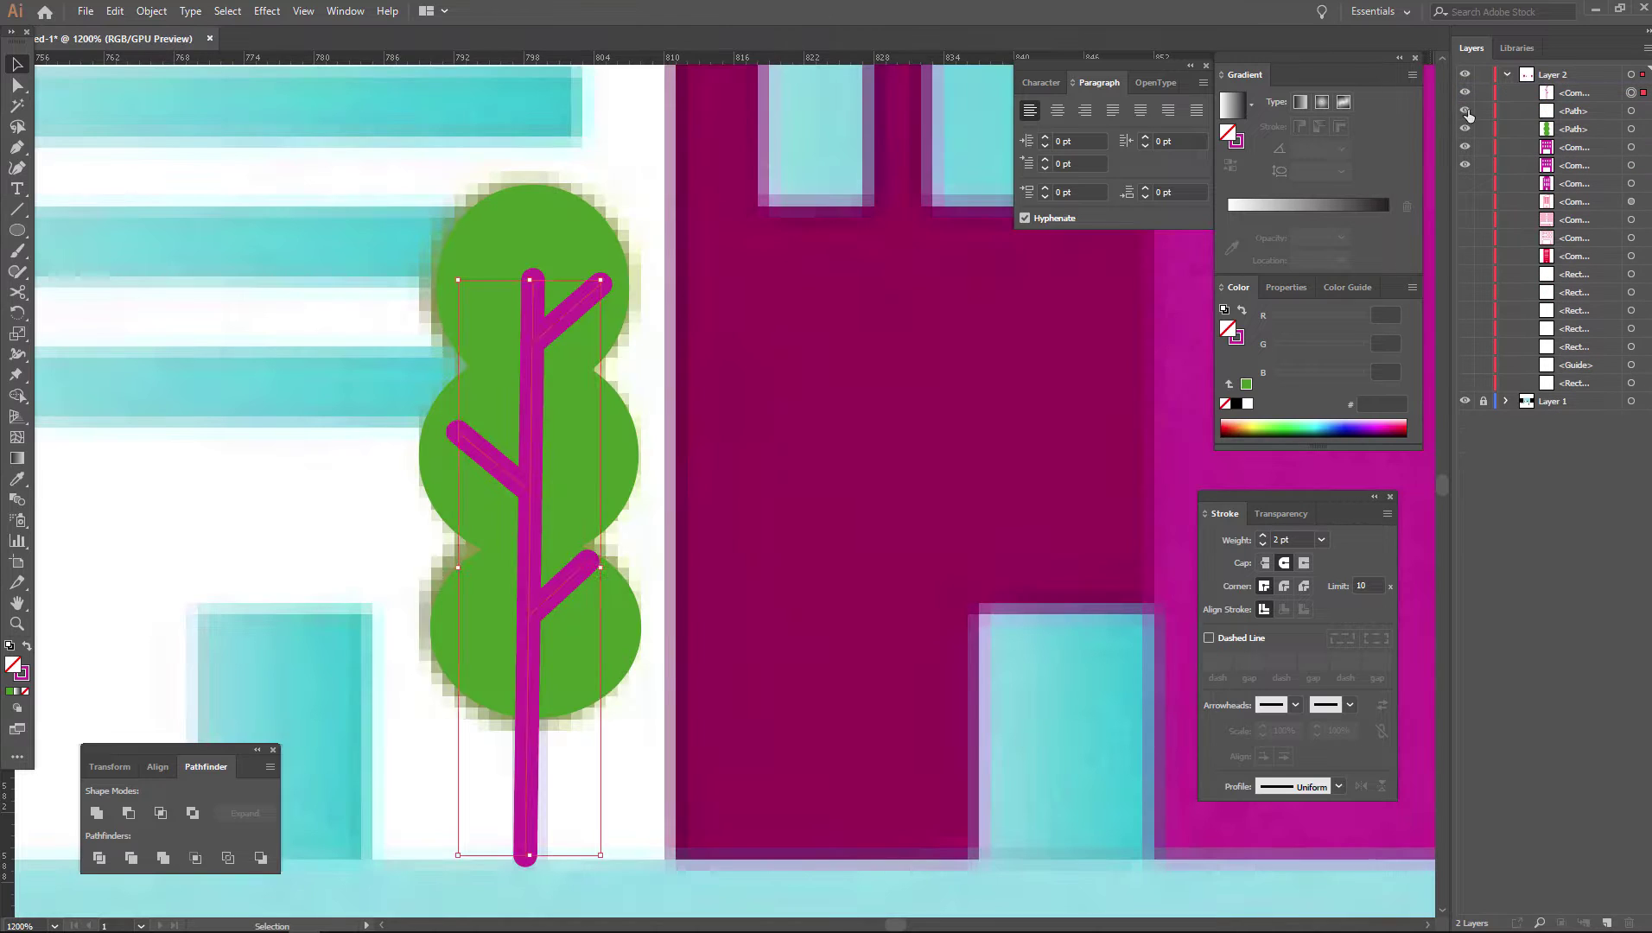
Reduce the stroke weight of the tree's trunk and branches
key(ctrl+1)
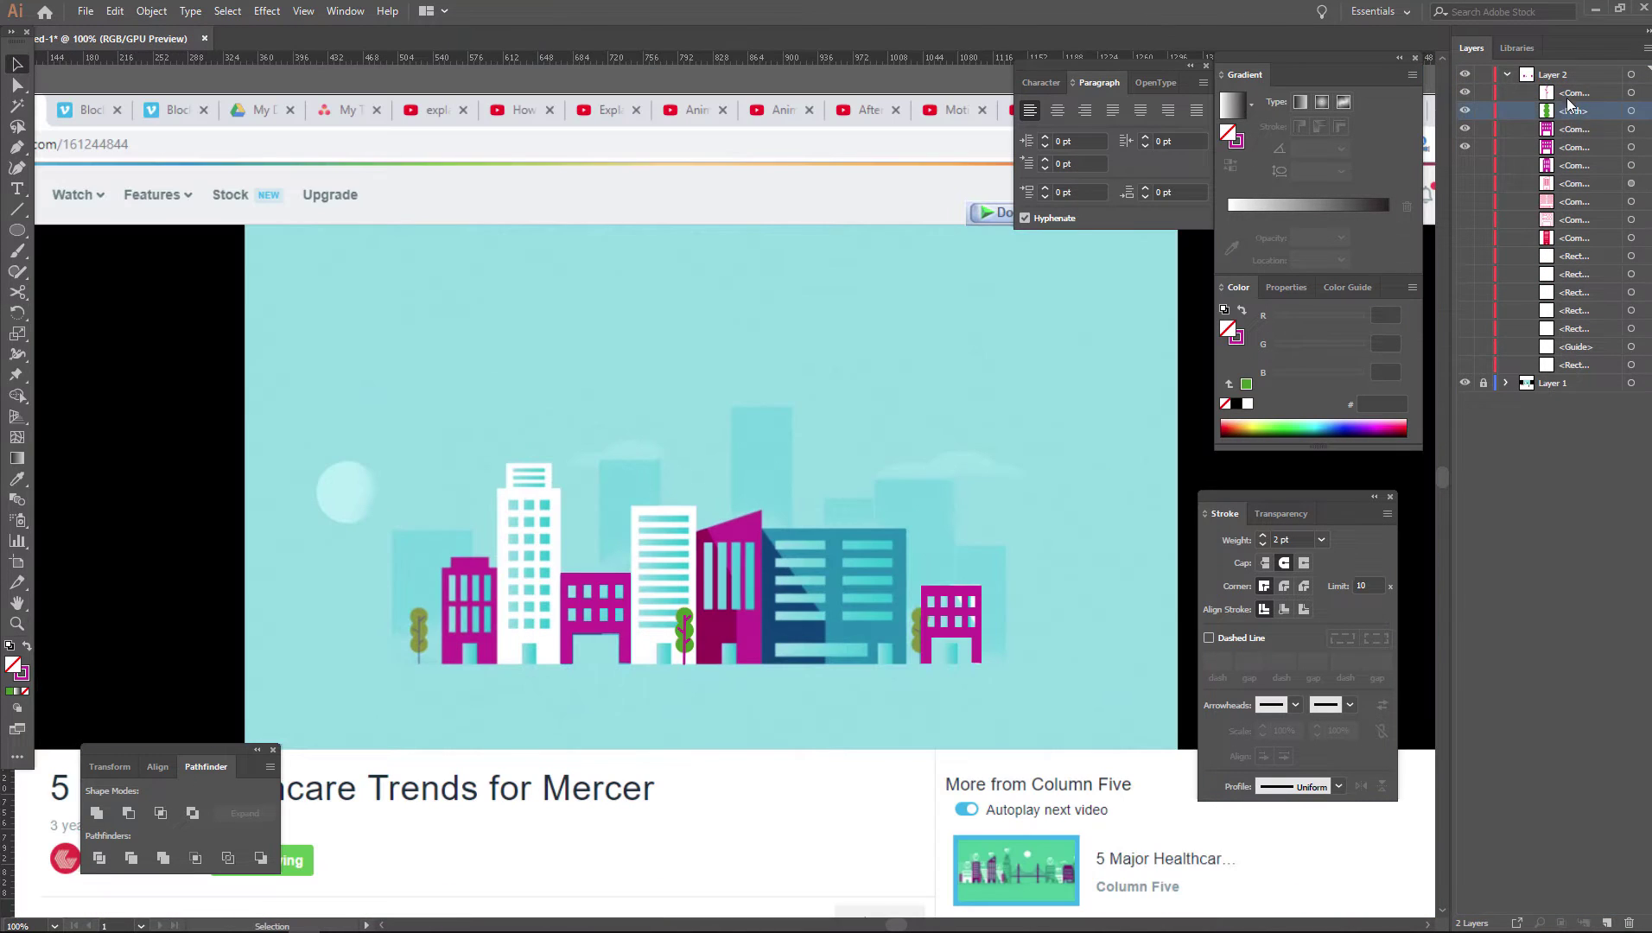
click(684, 615)
key(ctrl+equal)
click(749, 587)
click(1262, 544)
click(1631, 110)
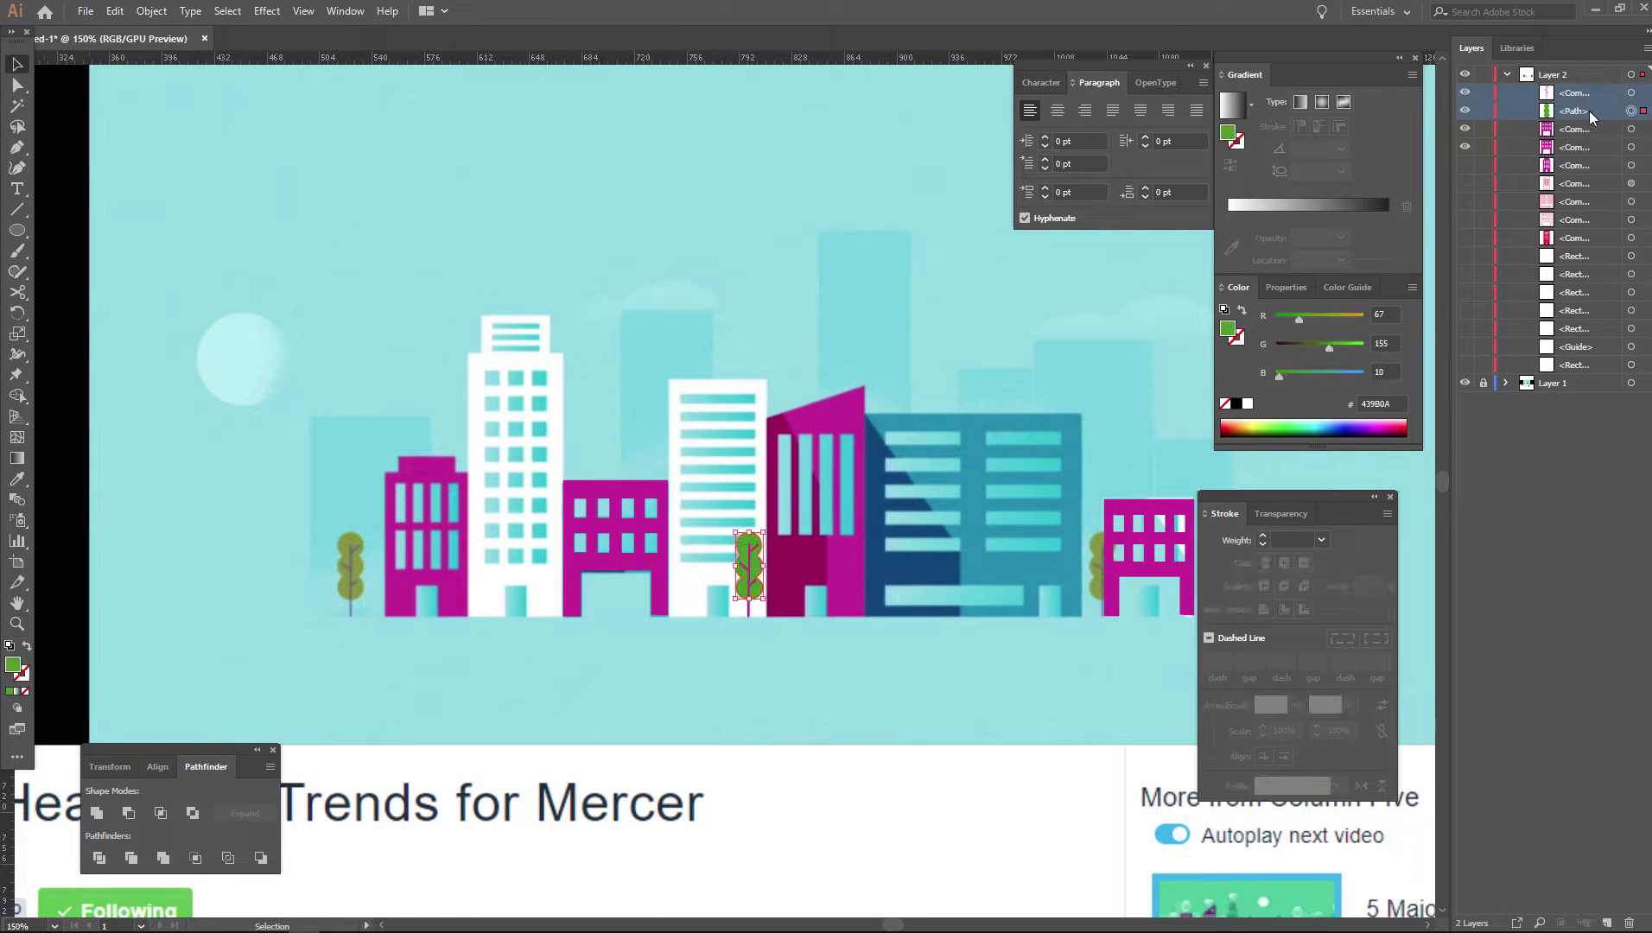
click(1631, 92)
drag(387, 578, 336, 578)
key(ctrl+z)
Select the tree's foliage and trunk together and place copies over the skyline's other two trees
click(749, 565)
ctrl+click(726, 544)
ctrl+click(710, 514)
ctrl+click(709, 514)
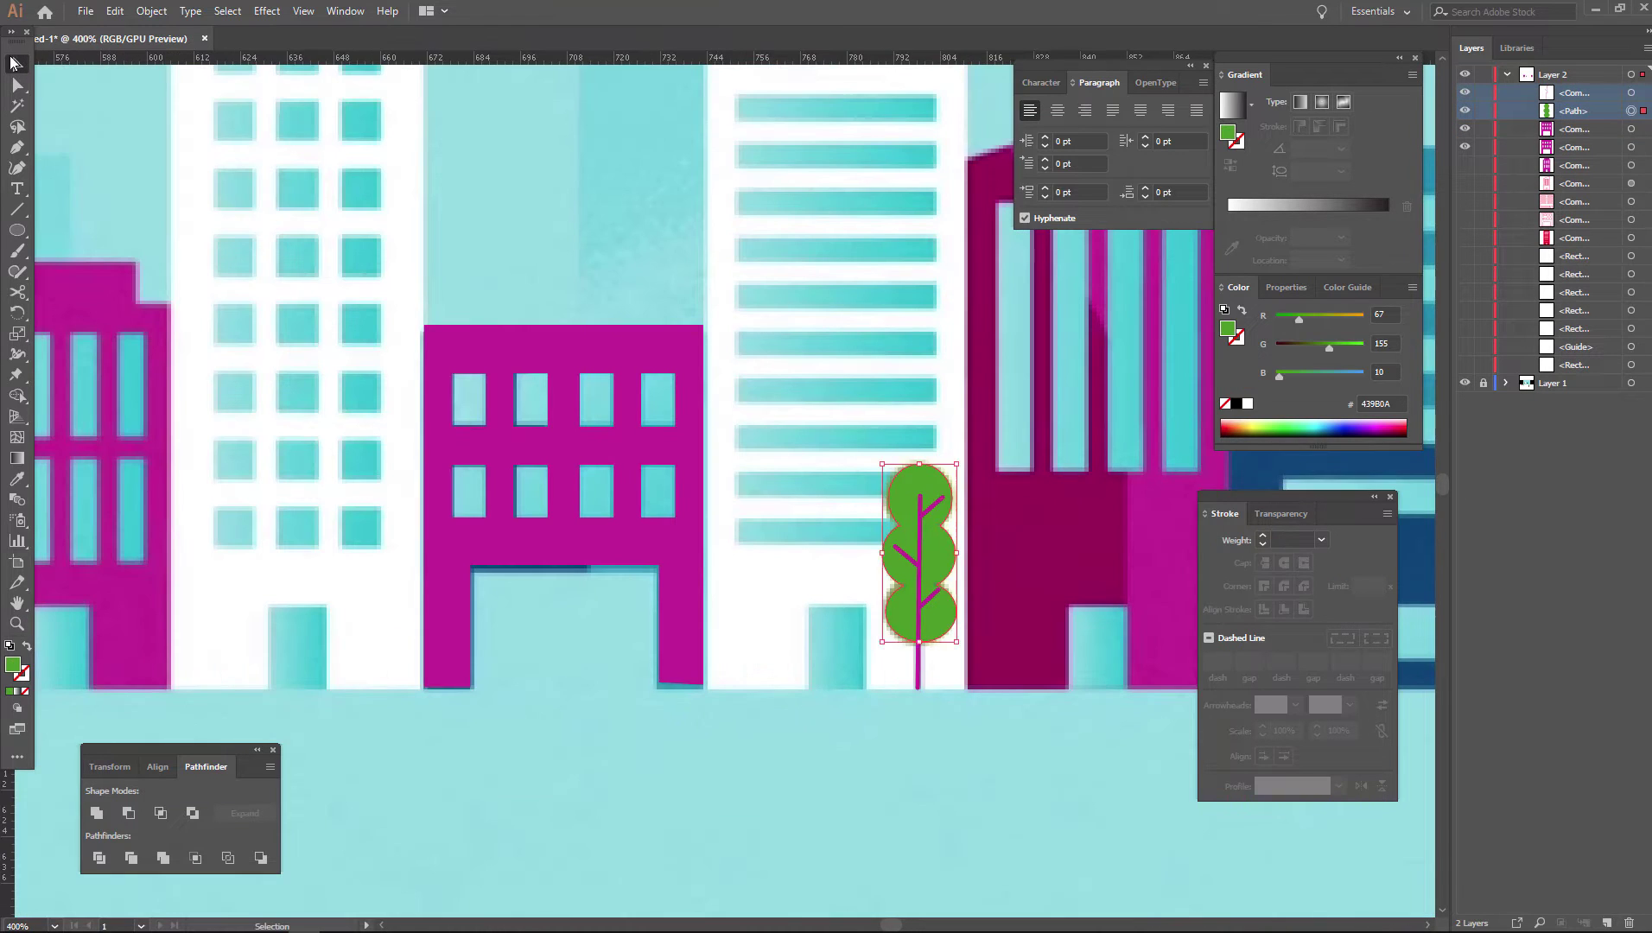
shift+click(921, 596)
ctrl+alt+click(744, 477)
ctrl+alt+click(969, 478)
drag(214, 493, 909, 495)
ctrl+alt+click(422, 290)
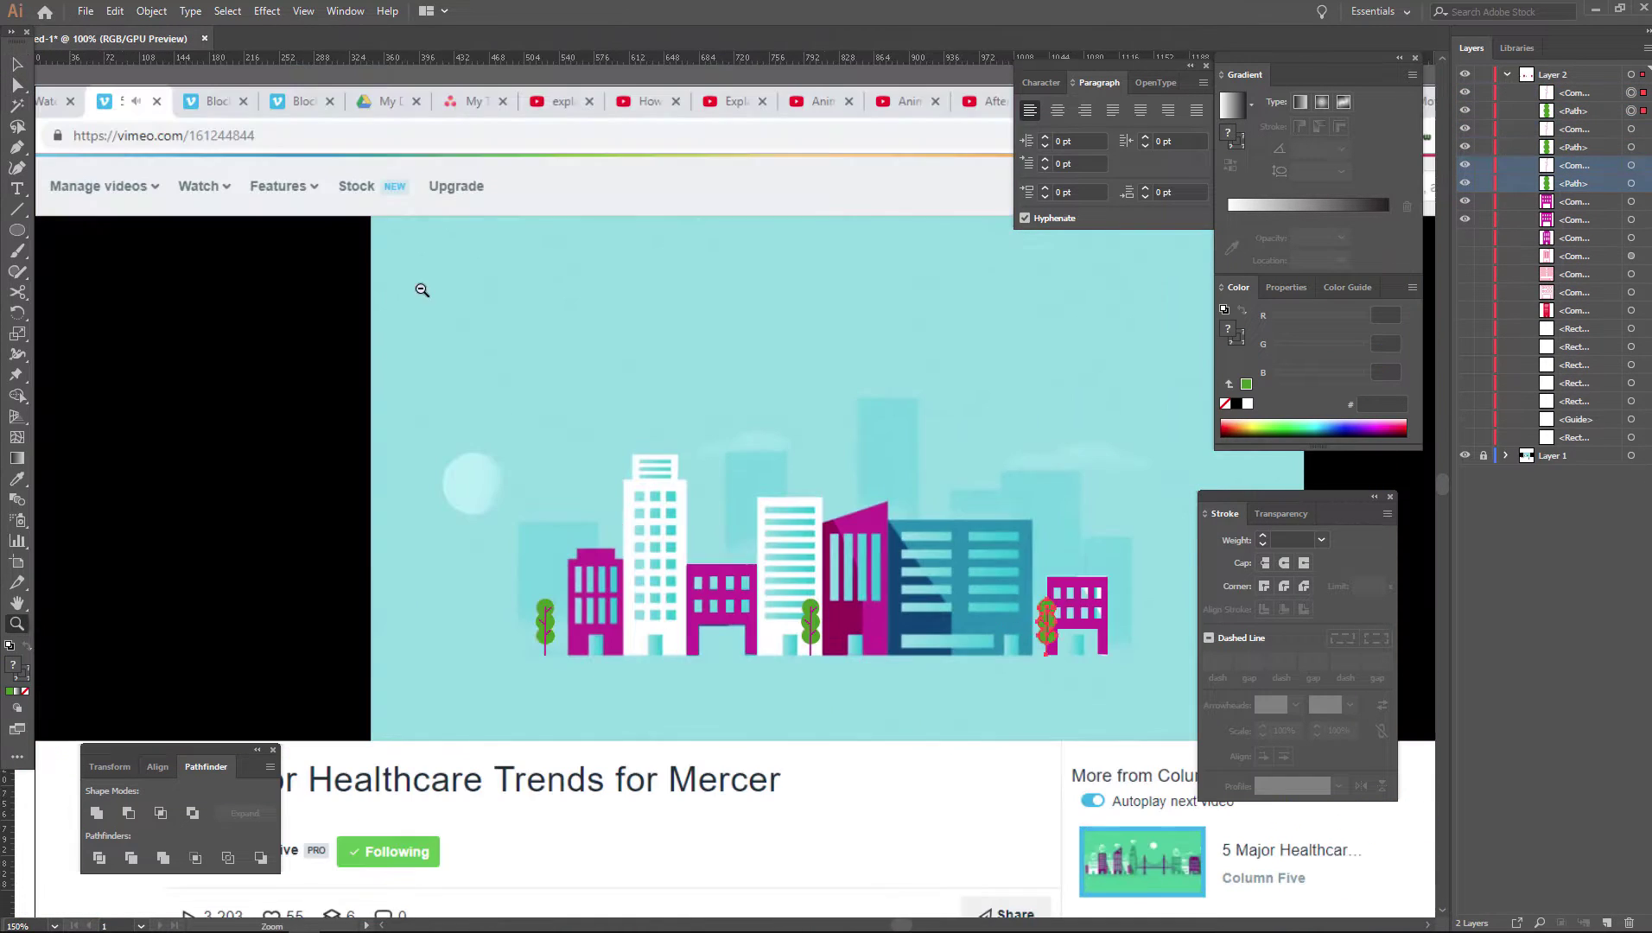
Draw a circle over the moon beside the skyline and fill it with yellow
key(i)
click(594, 559)
key(ctrl+minus)
drag(594, 369, 602, 358)
key(v)
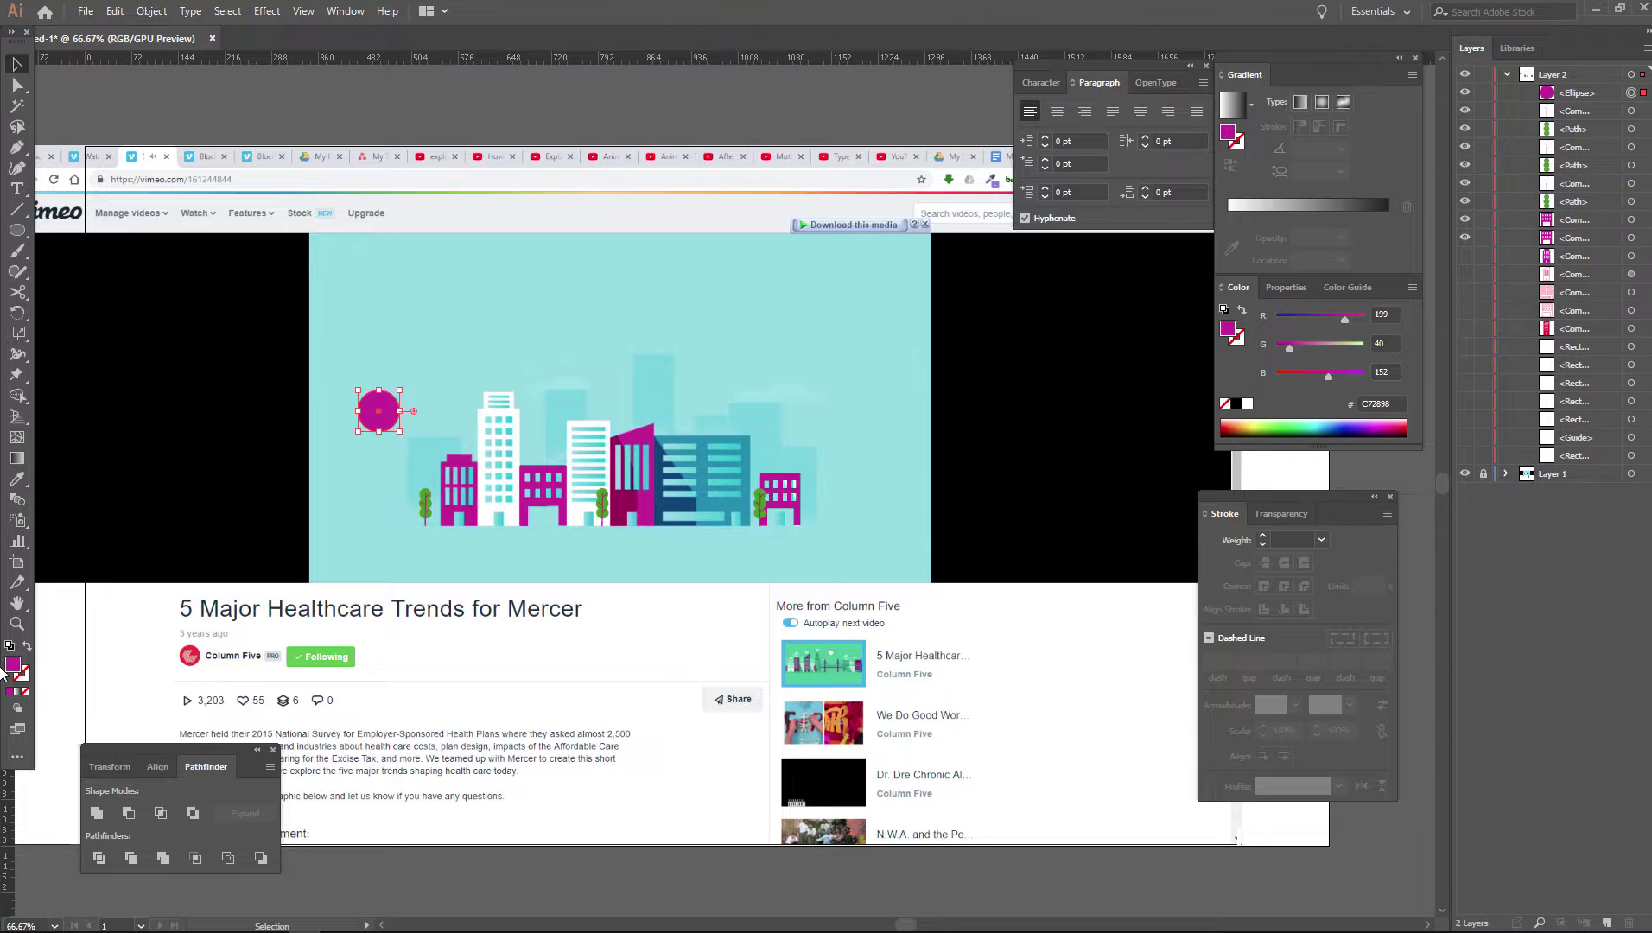
double_click(13, 665)
click(1030, 452)
click(950, 269)
click(1192, 271)
With the reference screenshot hidden, fill the tall right-hand background tower navy and the shorter one beside it light blue #6FB8EF
key(ctrl+shift+w)
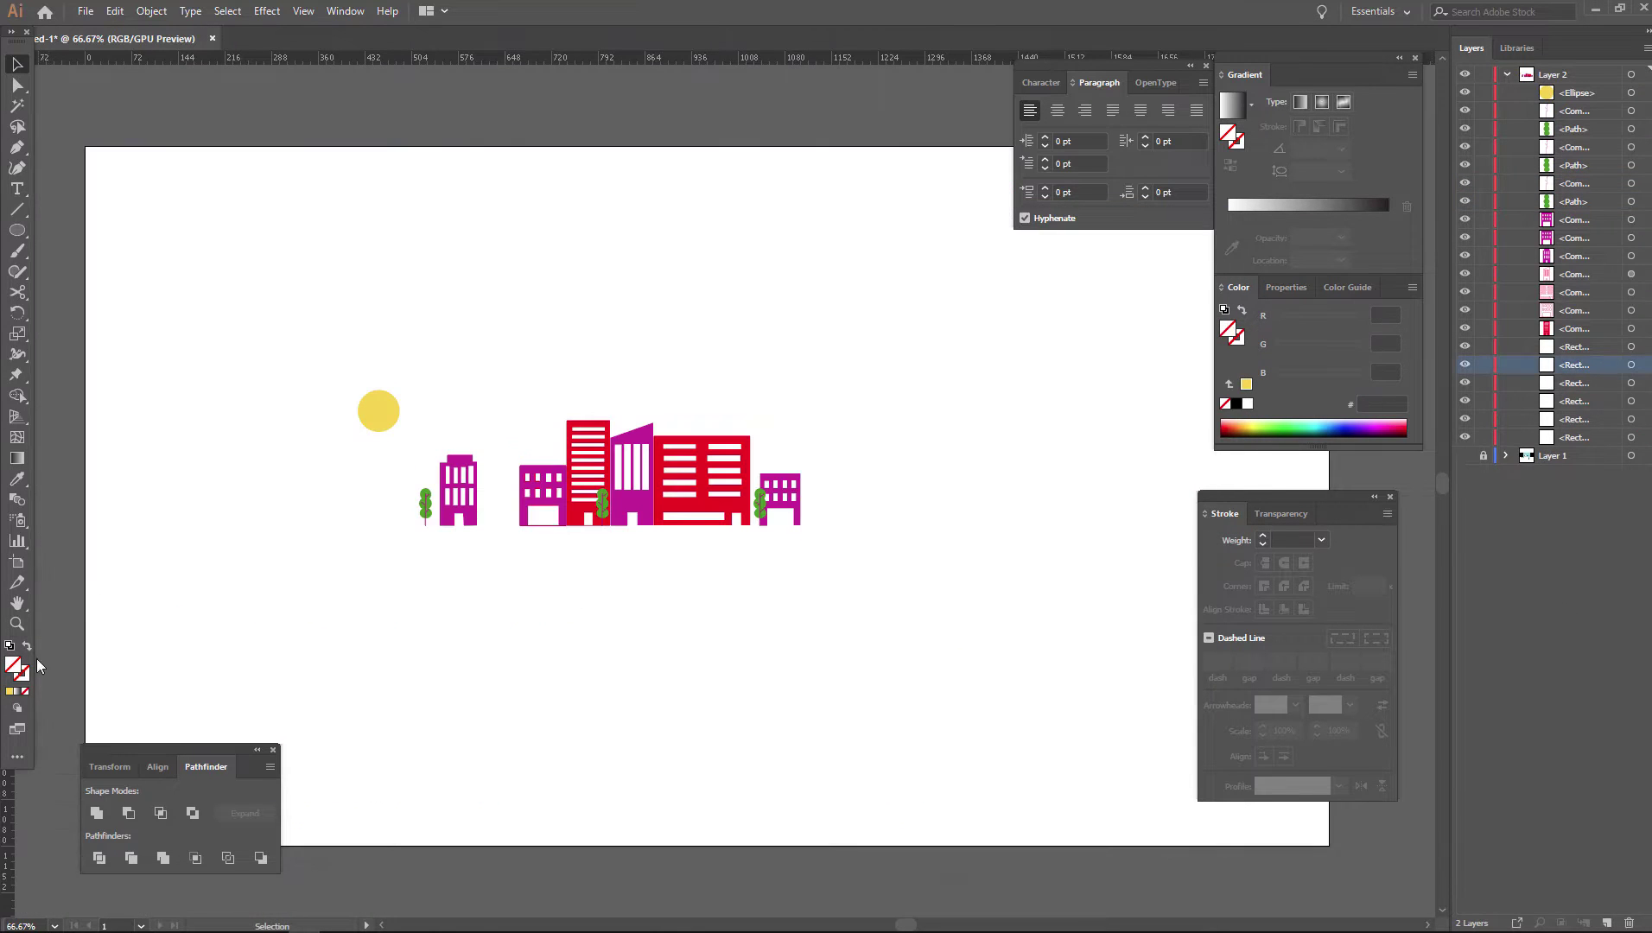
click(760, 416)
double_click(13, 664)
click(1192, 270)
click(715, 422)
double_click(13, 665)
click(1192, 271)
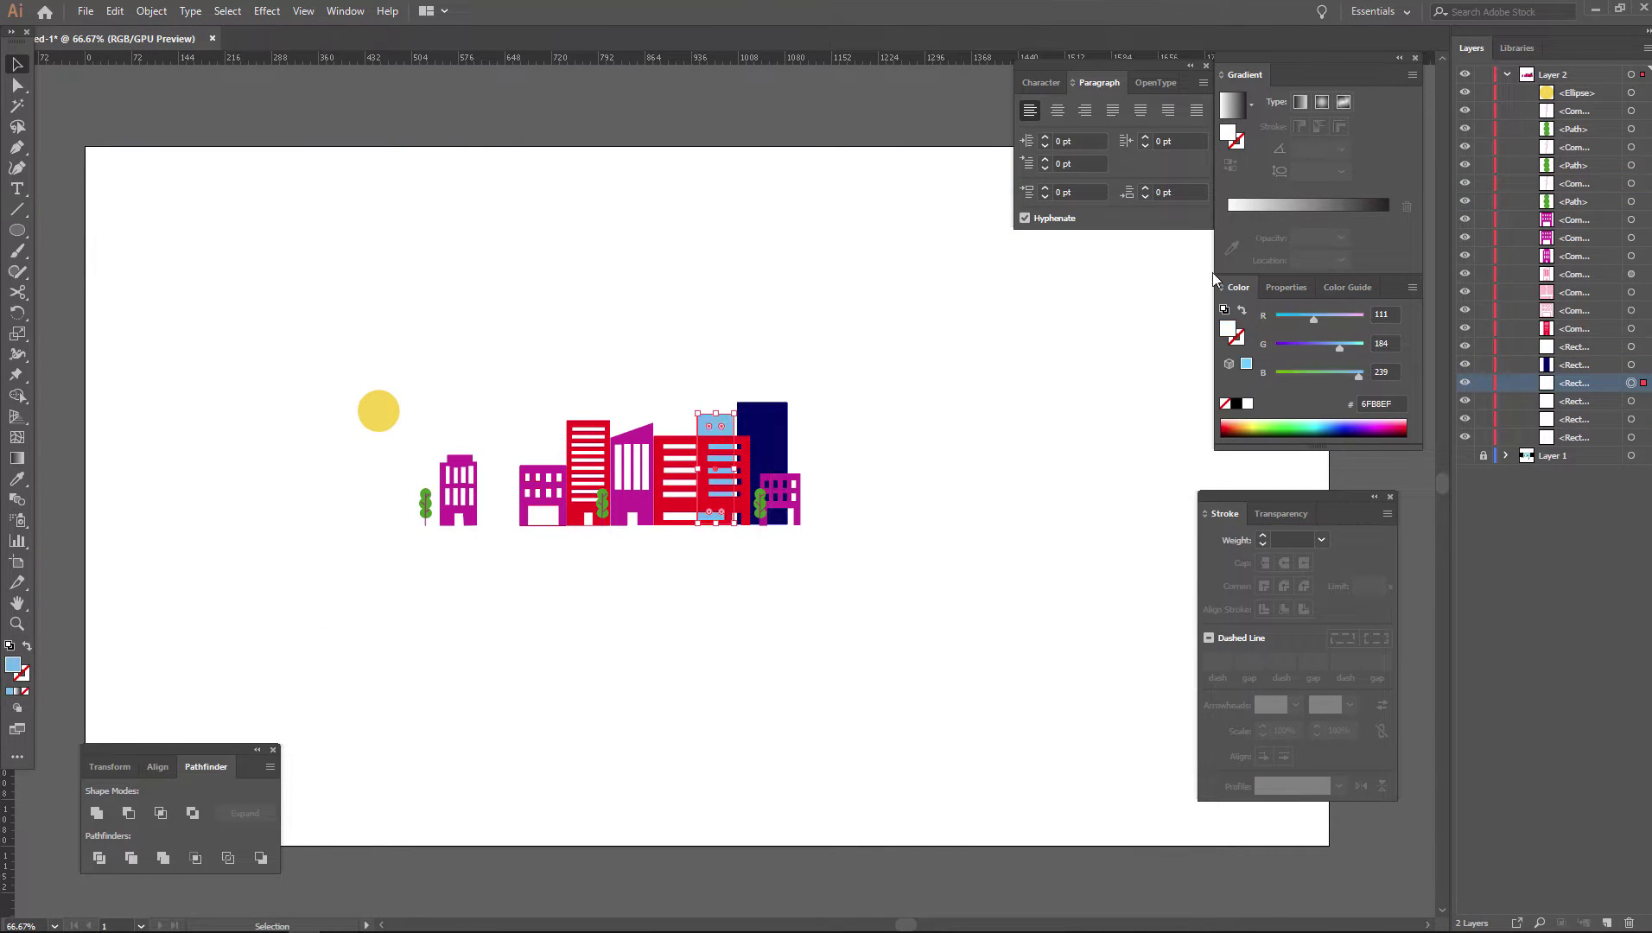
Sample the light blue fill onto the other background towers and fill the skyline's rightmost building dark blue #152A77
key(i)
click(715, 425)
key(v)
click(658, 393)
key(i)
click(722, 425)
key(v)
click(563, 406)
key(i)
click(659, 363)
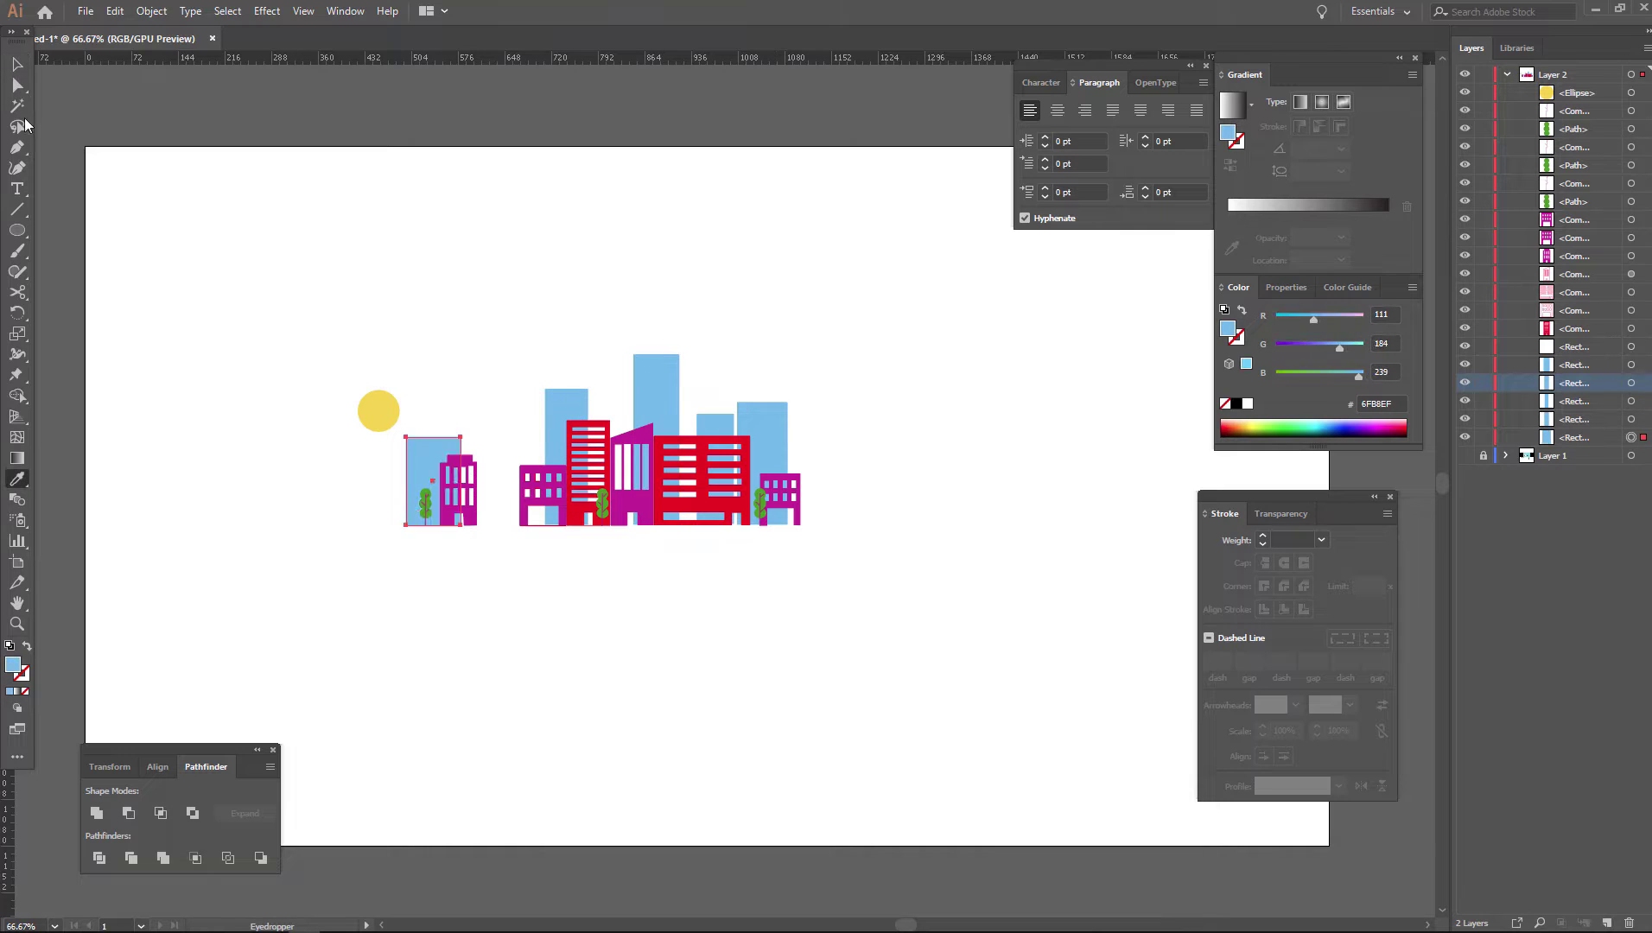
double_click(13, 665)
click(1192, 270)
Show and unlock the reference layer and move its screenshot below the vector skyline
click(1464, 456)
click(1482, 455)
click(977, 697)
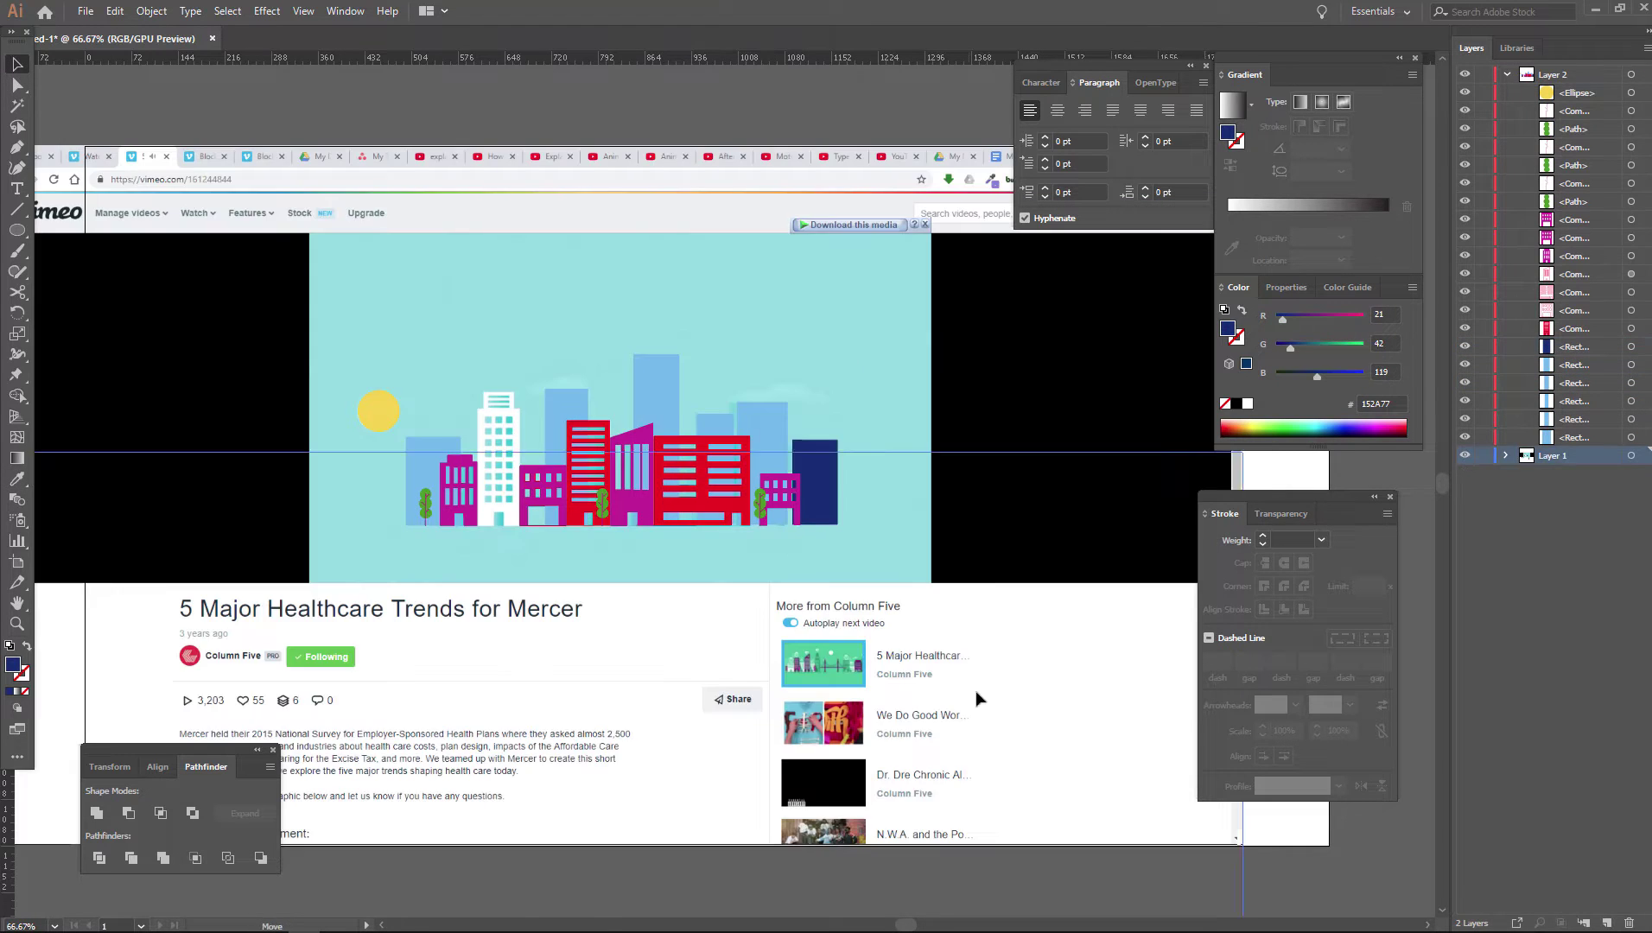
drag(977, 697, 906, 494)
drag(906, 493, 906, 900)
Fill the narrow striped building white with a copy placed to its left, and recolor the skyline's rightmost building teal #6FD4E0
click(628, 279)
key(ctrl+shift+a)
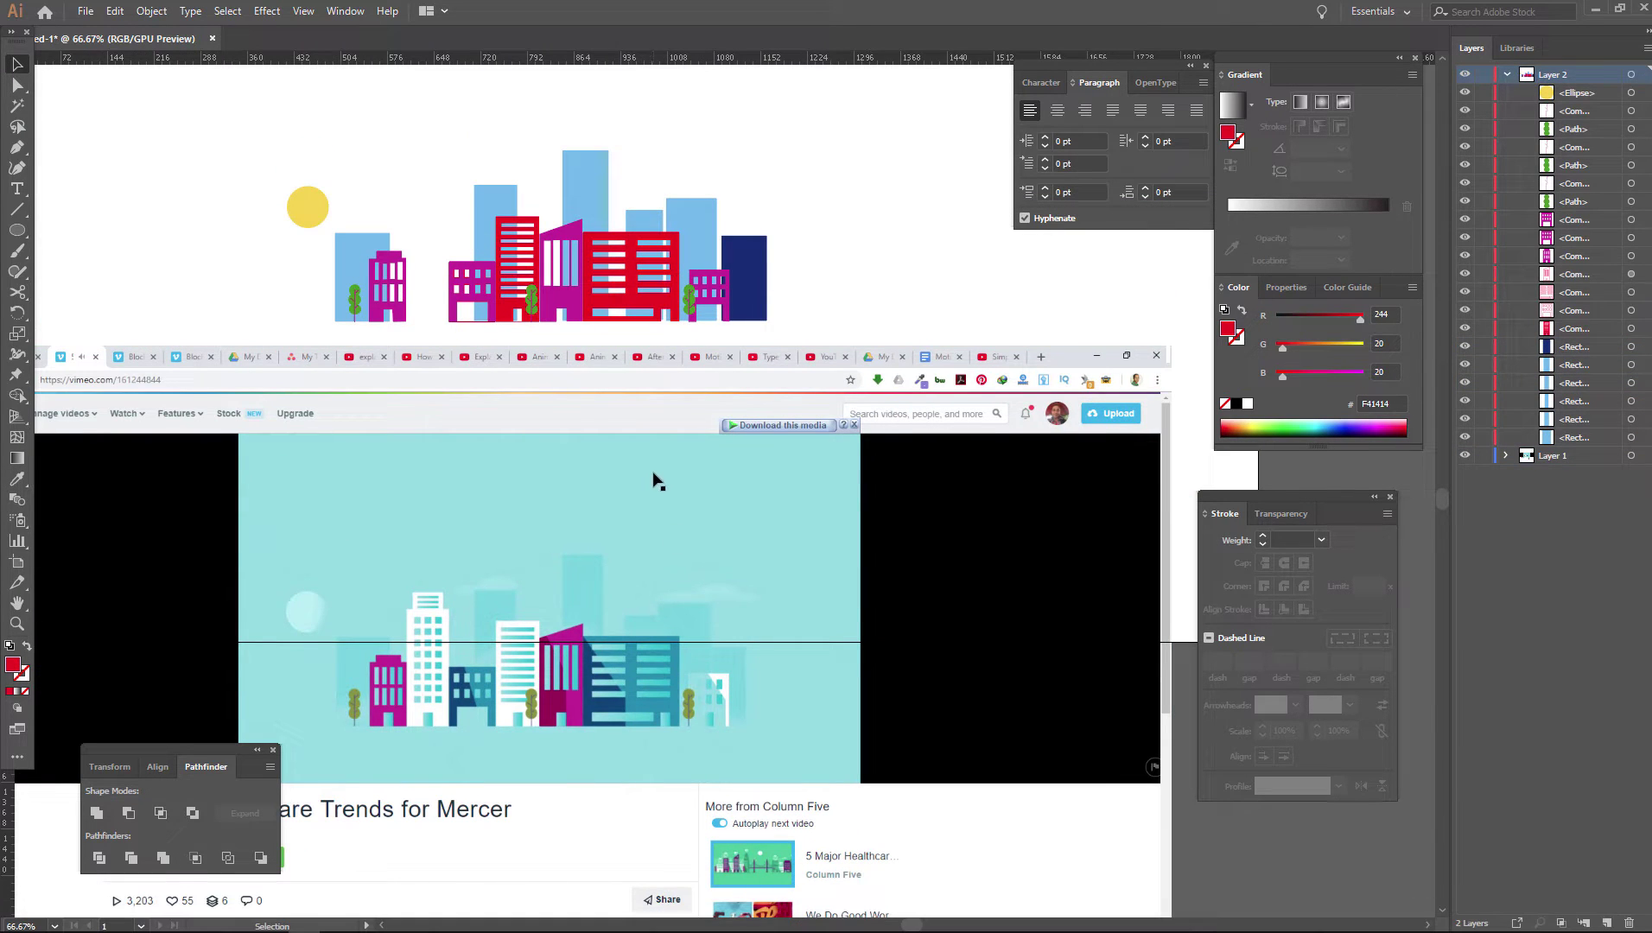
drag(259, 243, 321, 289)
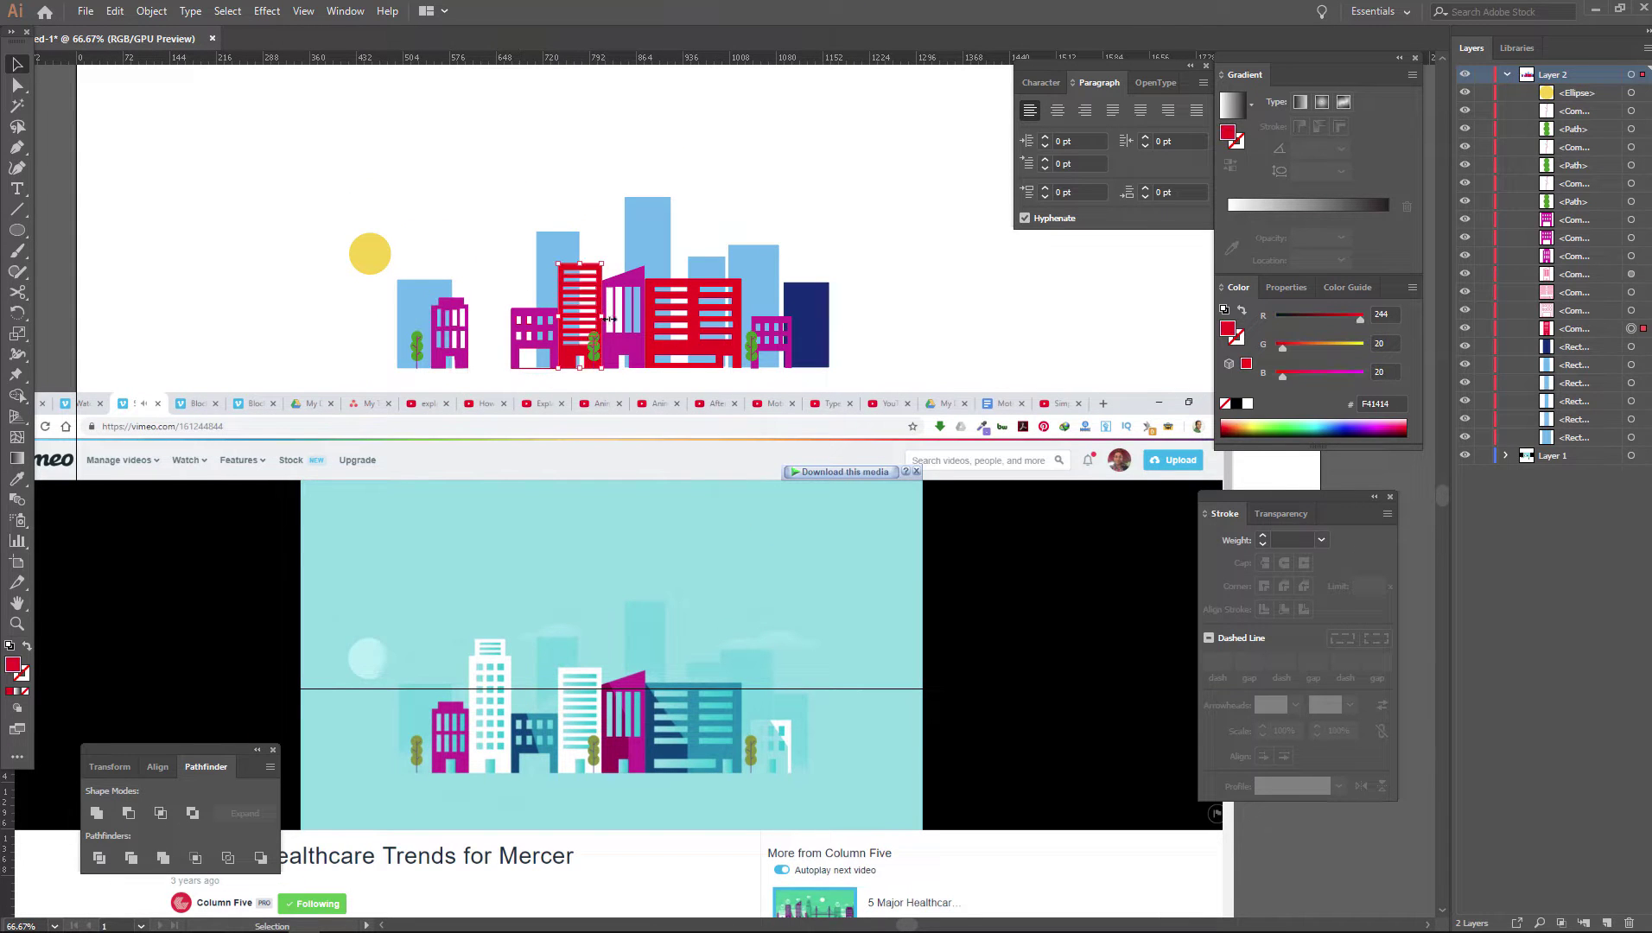
double_click(13, 664)
click(1192, 270)
click(477, 259)
alt+drag(579, 298, 461, 278)
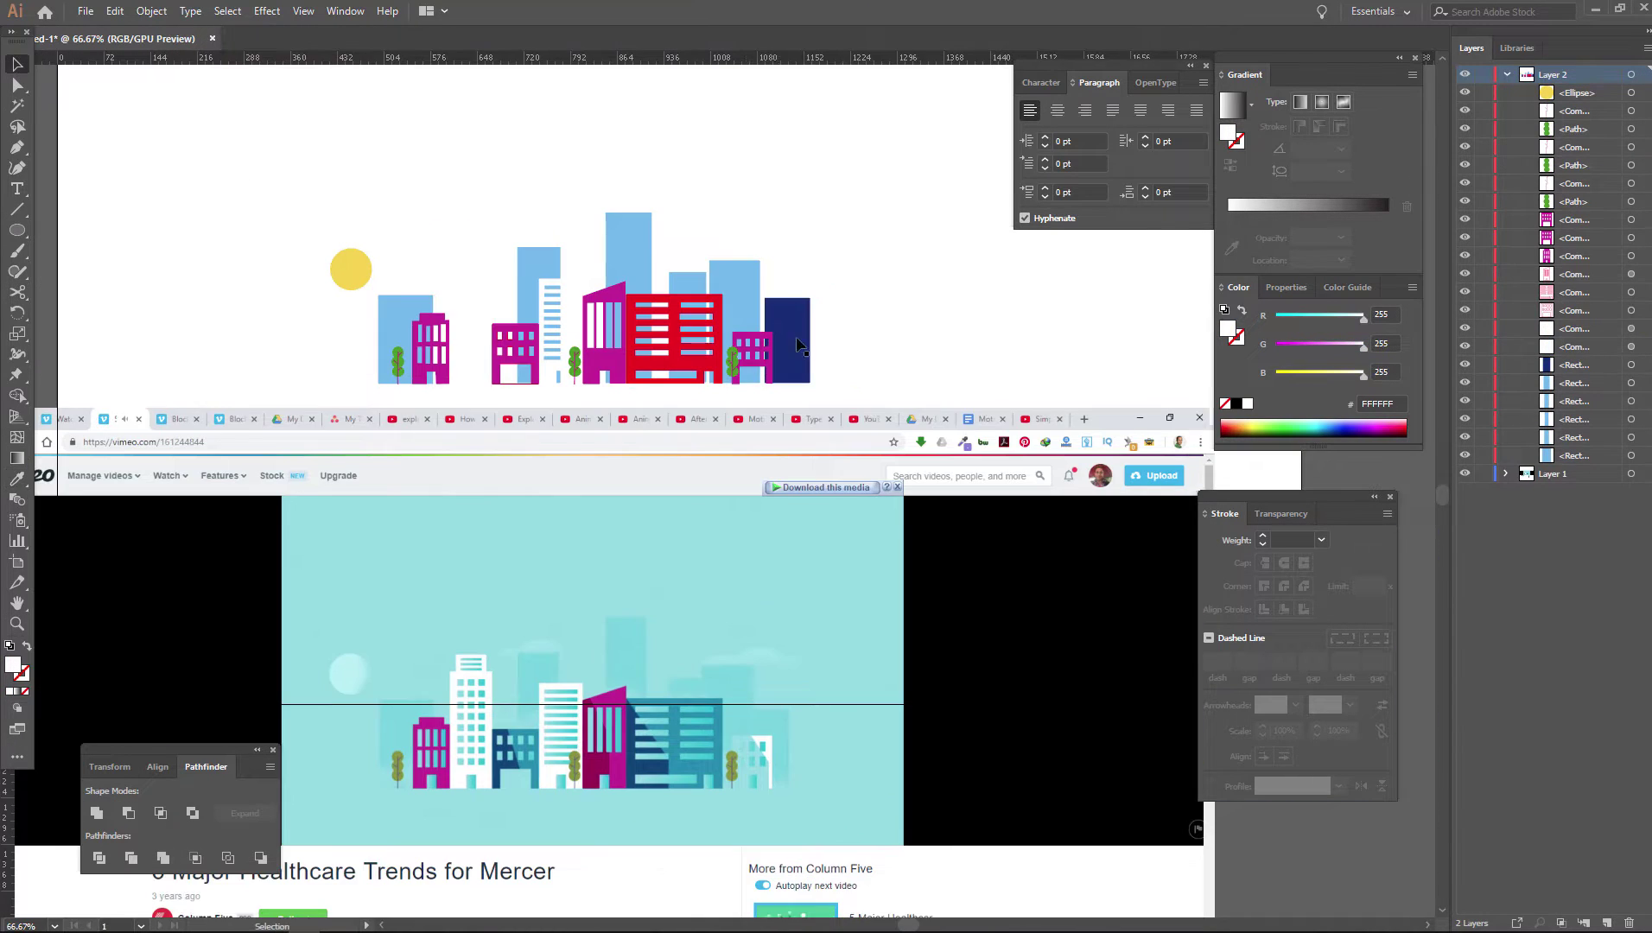
click(790, 341)
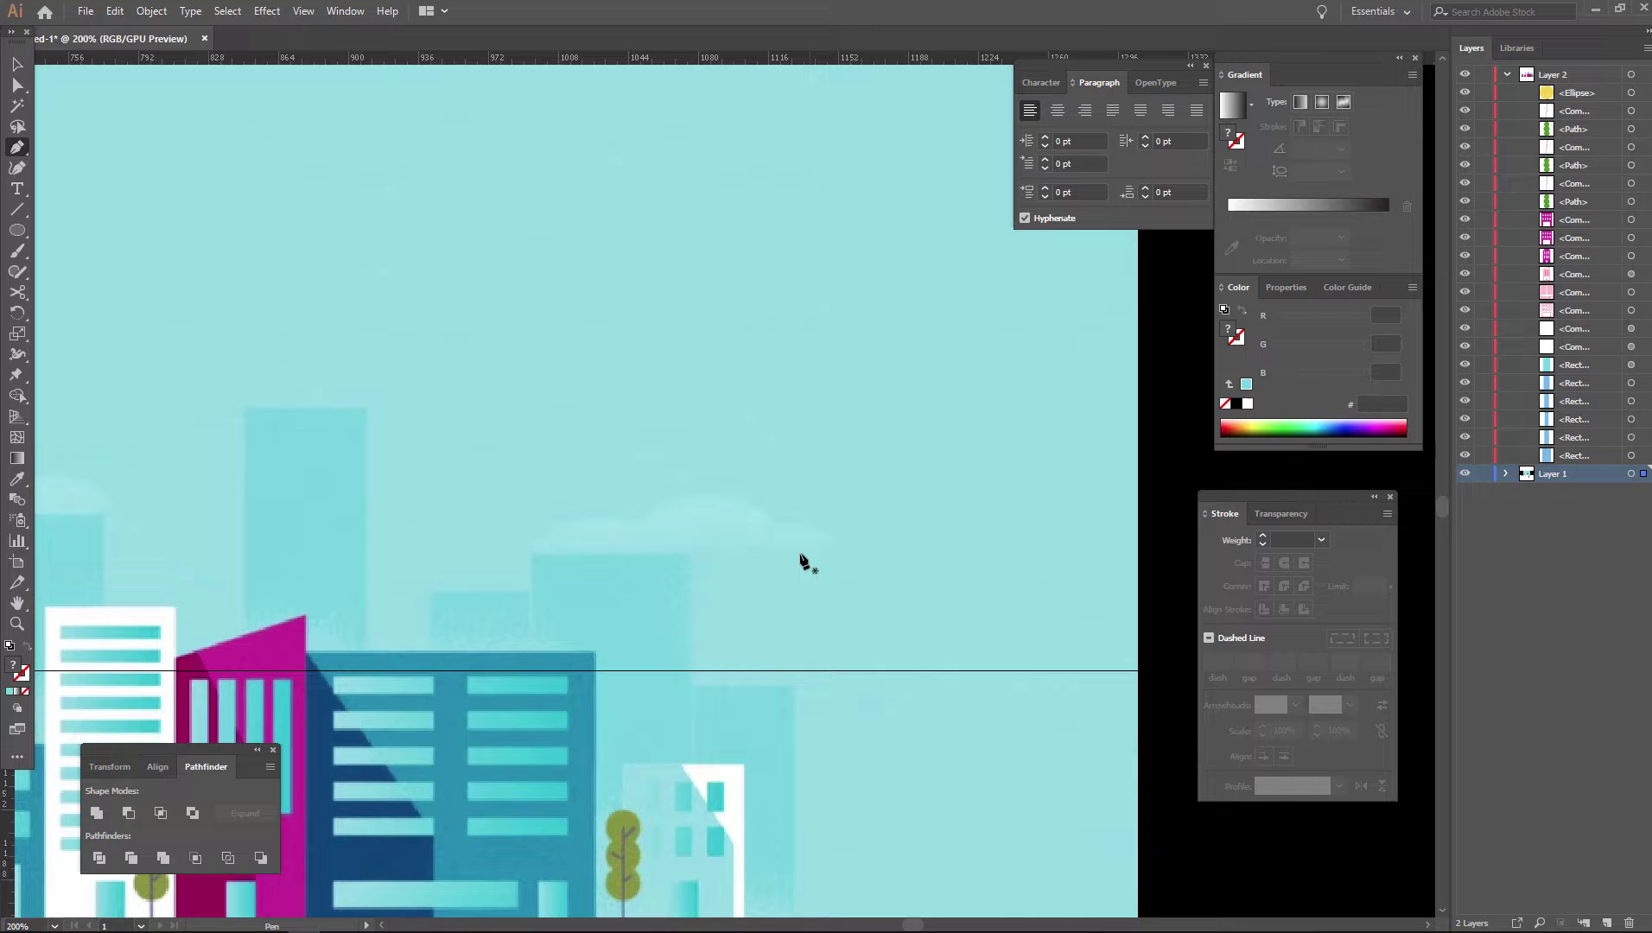
Trace the reference's right-hand cloud with the Pen tool and place two recolored clouds above the vector skyline
click(764, 549)
click(838, 543)
click(774, 524)
click(672, 503)
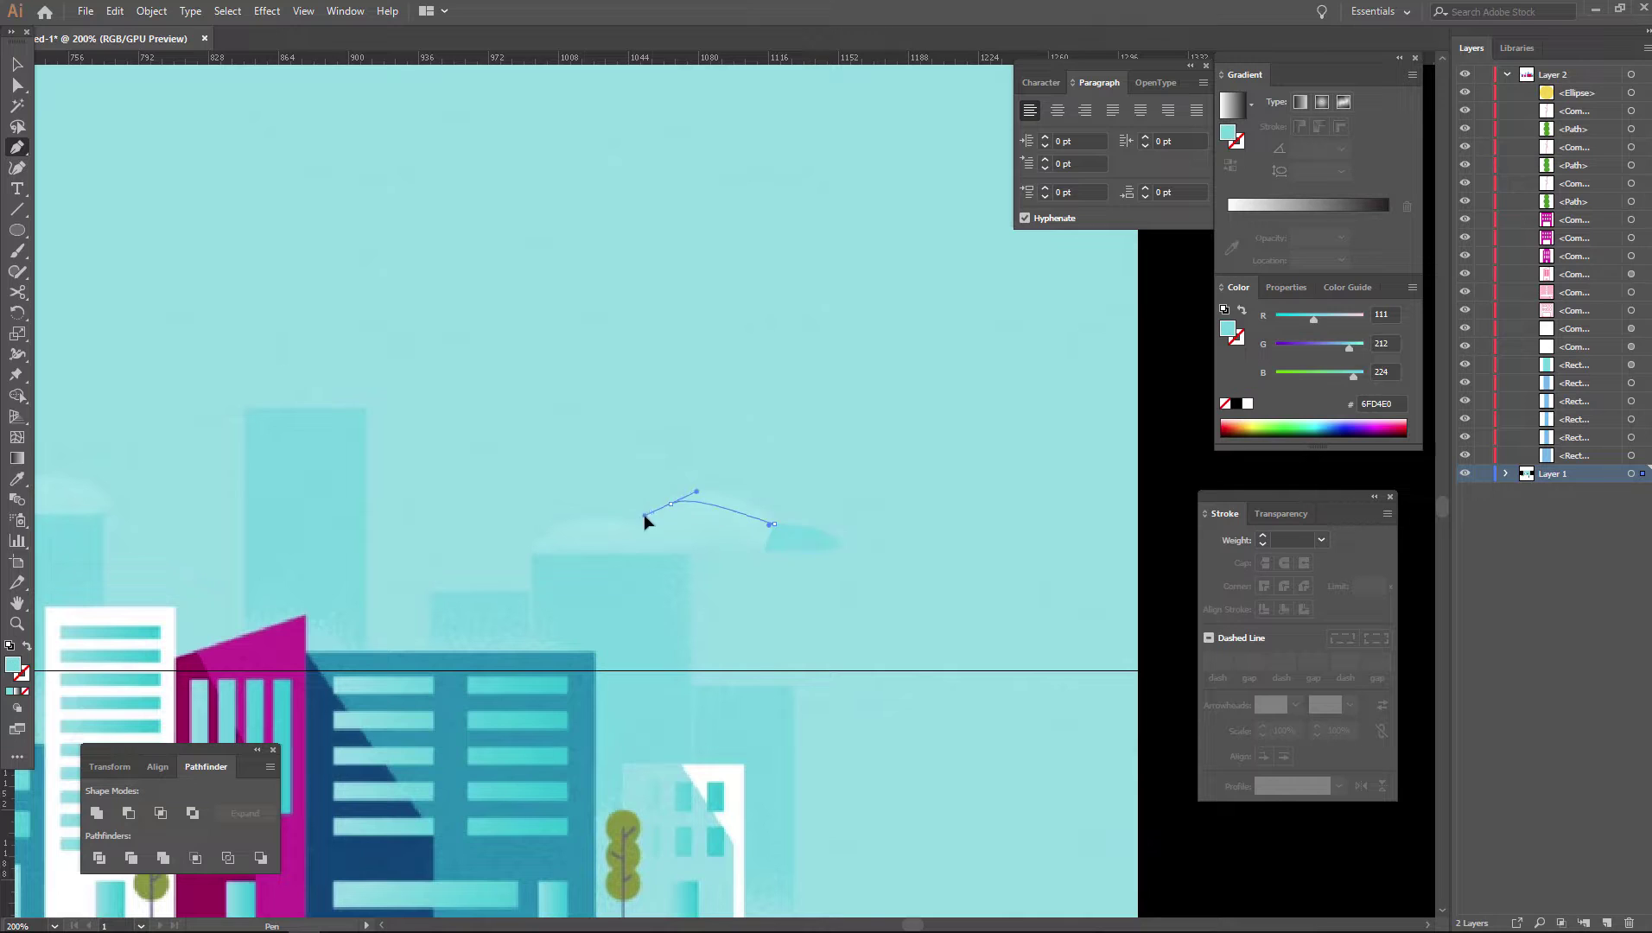
click(635, 526)
click(571, 524)
click(534, 546)
drag(550, 554, 584, 556)
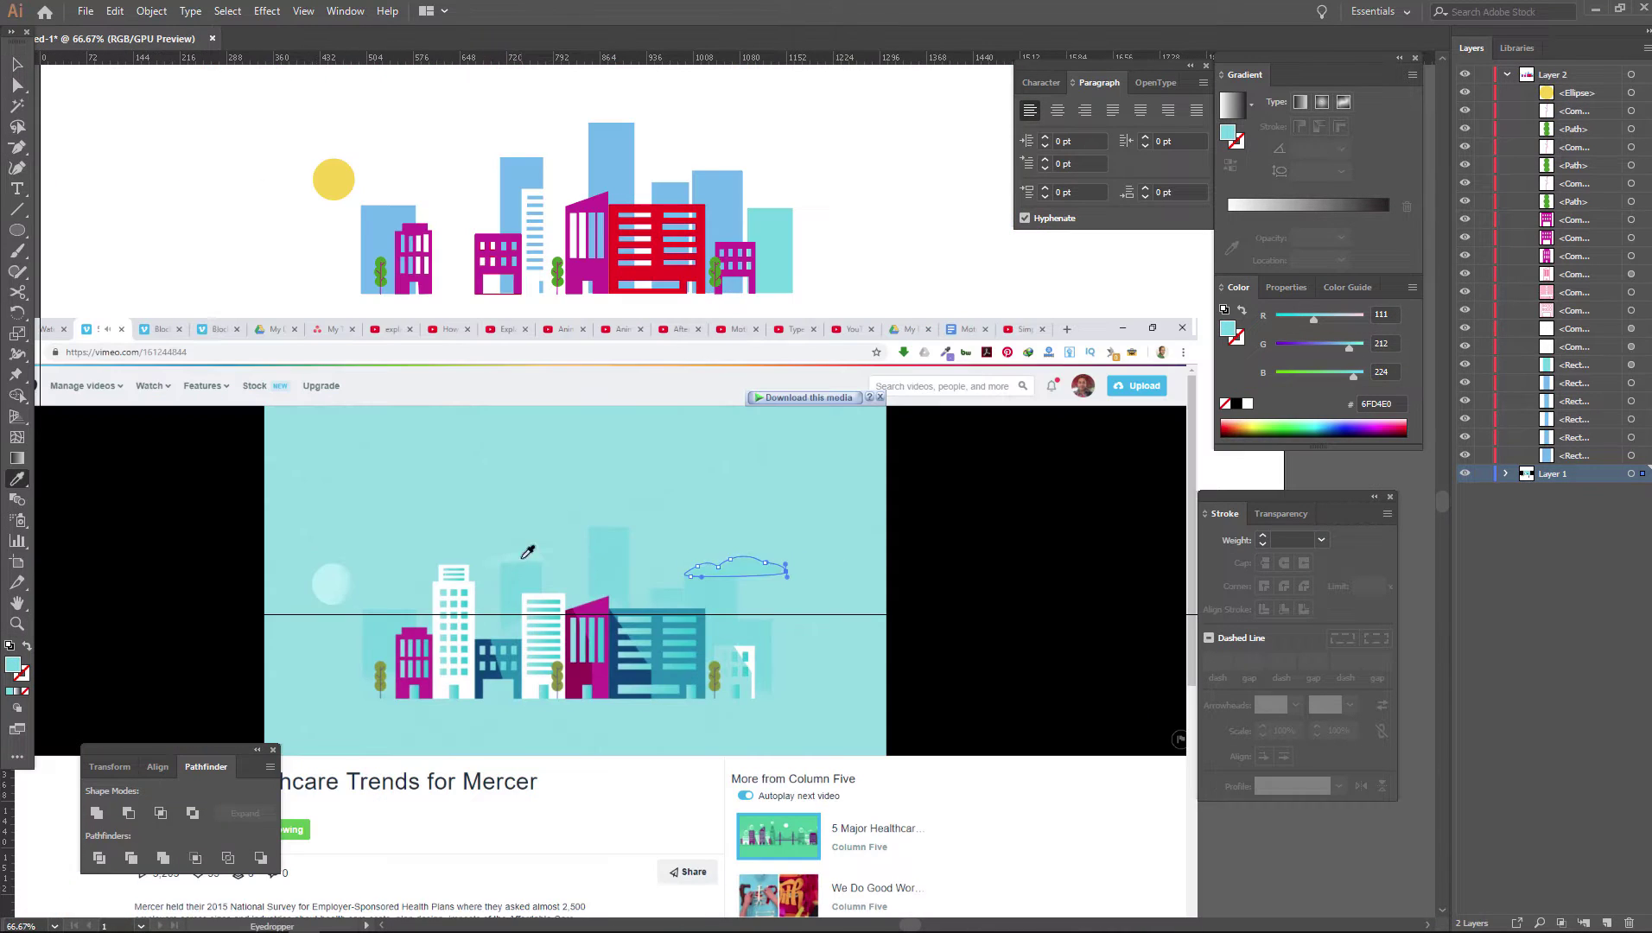
drag(527, 552, 564, 163)
Delete the layer holding the reference screenshot
click(602, 362)
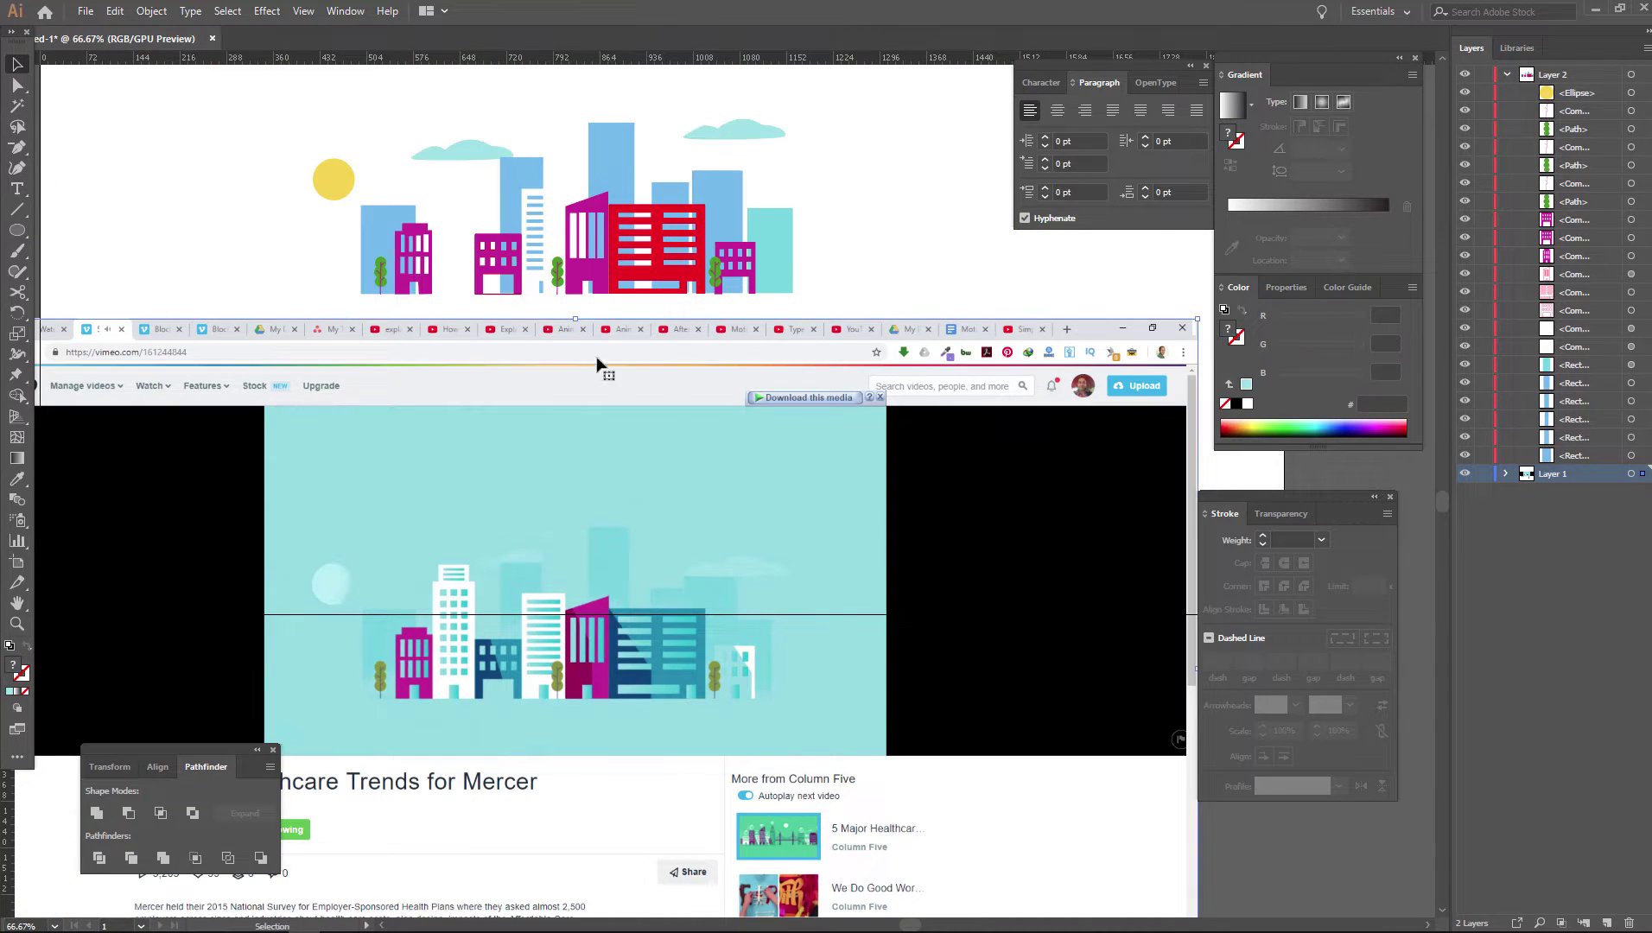
drag(1566, 473, 1628, 924)
click(17, 624)
alt+click(674, 639)
Select the entire skyline artwork, enlarge it and center it on the artboard
click(18, 65)
key(ctrl+a)
drag(643, 449, 577, 559)
drag(667, 489, 936, 393)
drag(853, 459, 828, 432)
click(1009, 437)
click(16, 624)
click(678, 410)
Save the artwork as an Adobe Illustrator file named City in the explainer 01 folder, using the Illustrator CC version
click(84, 11)
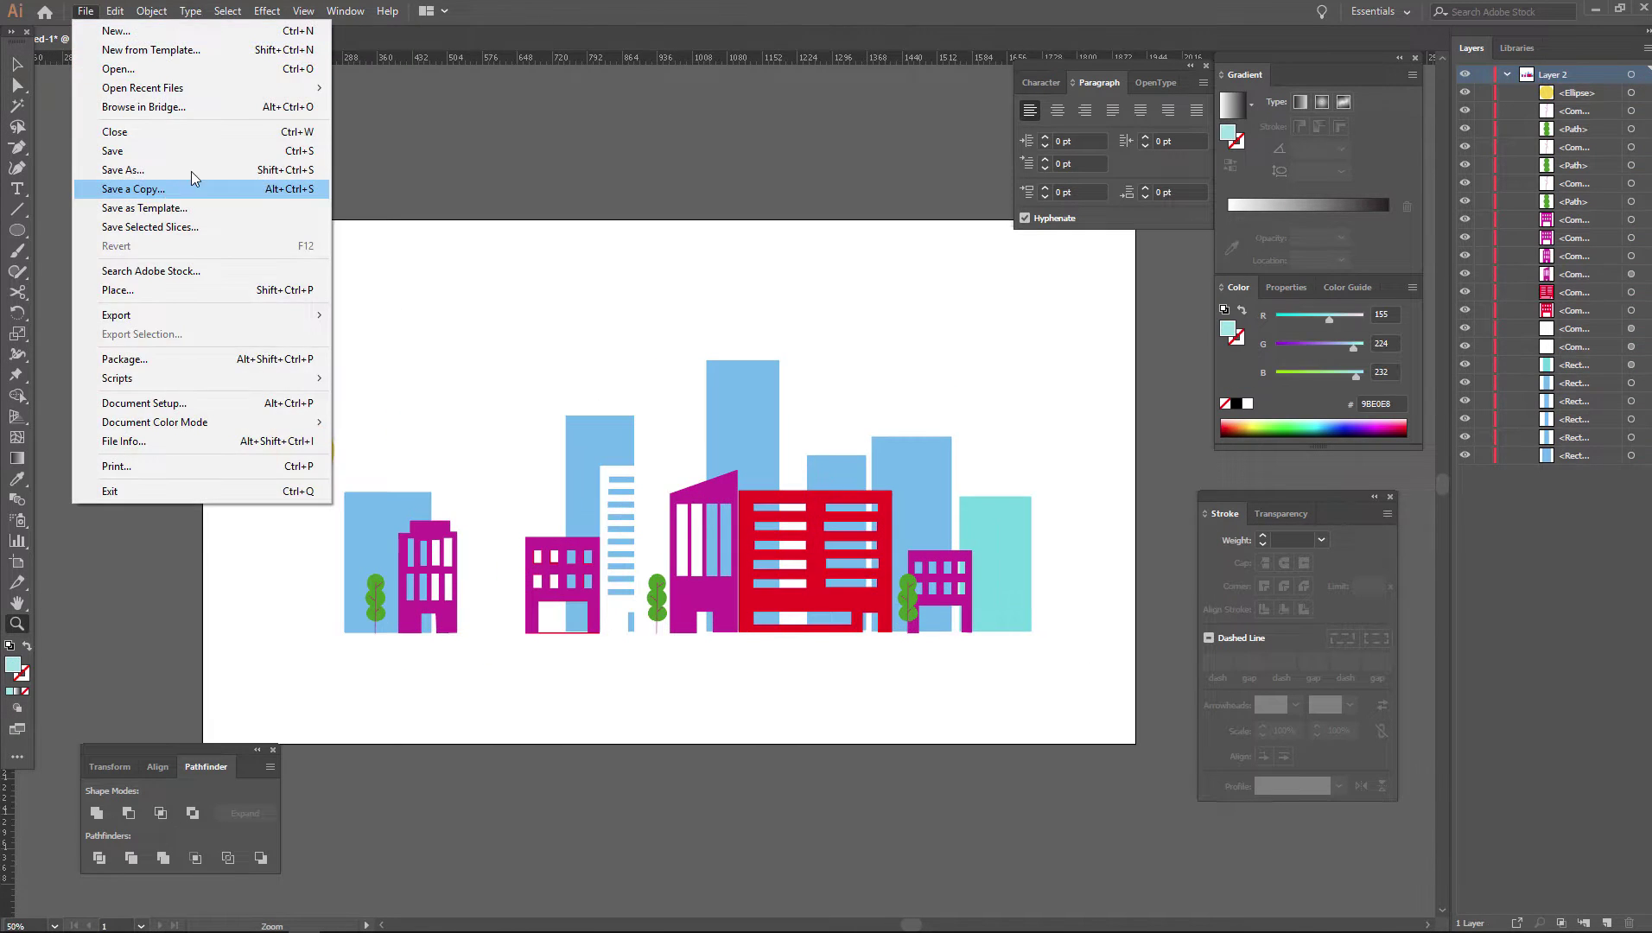
click(191, 170)
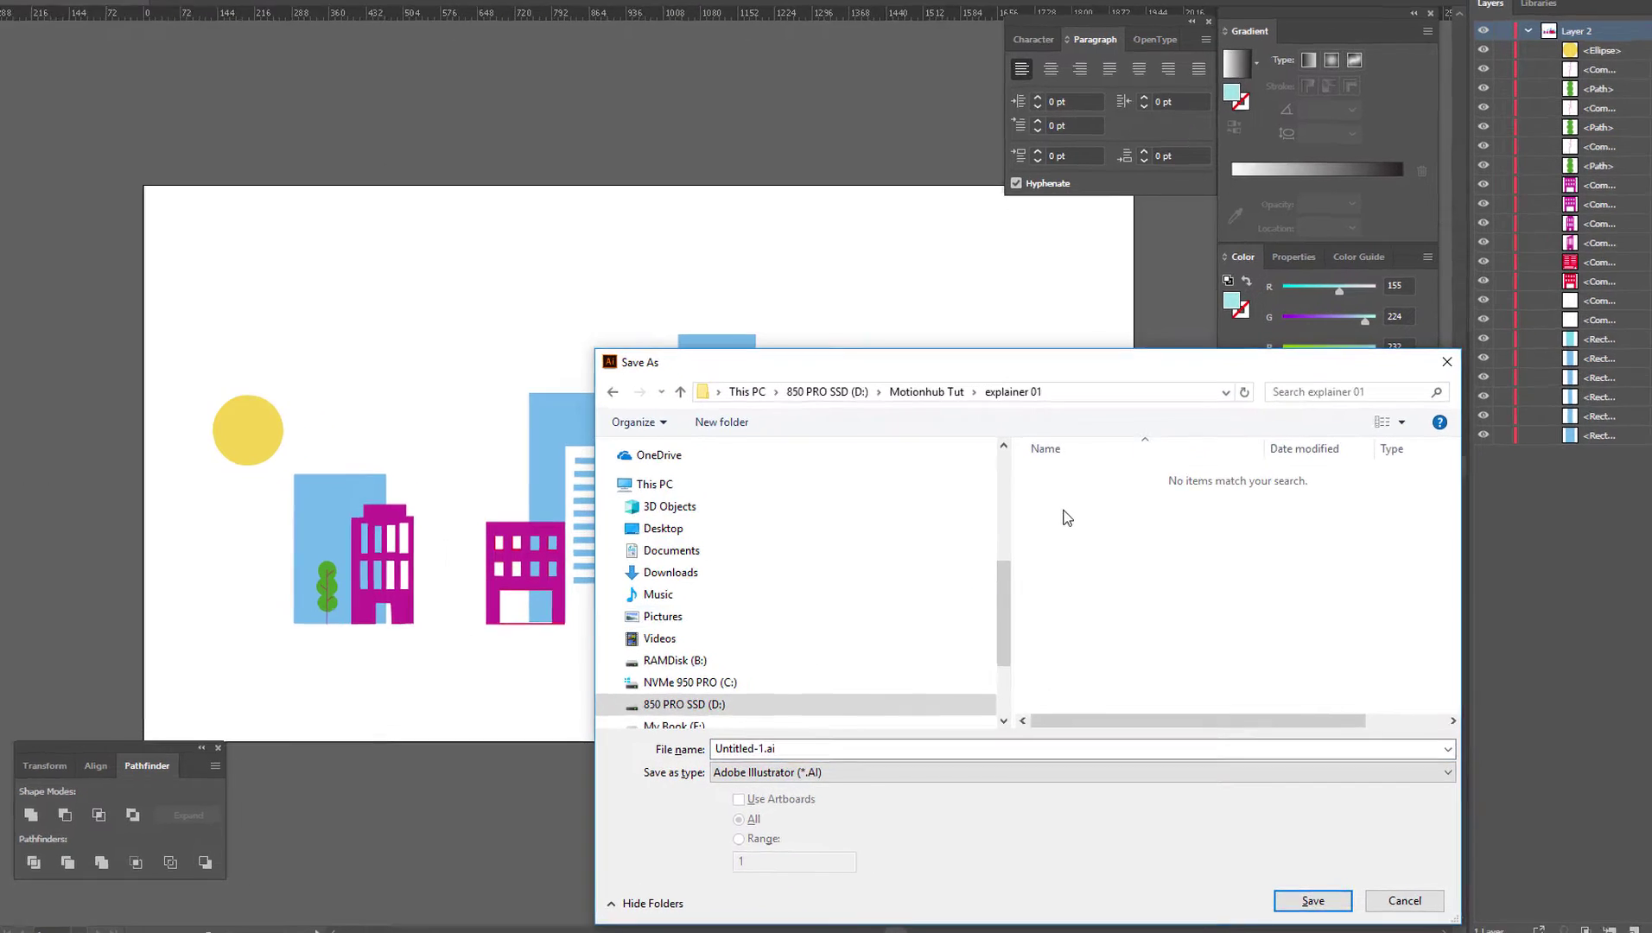
text(City)
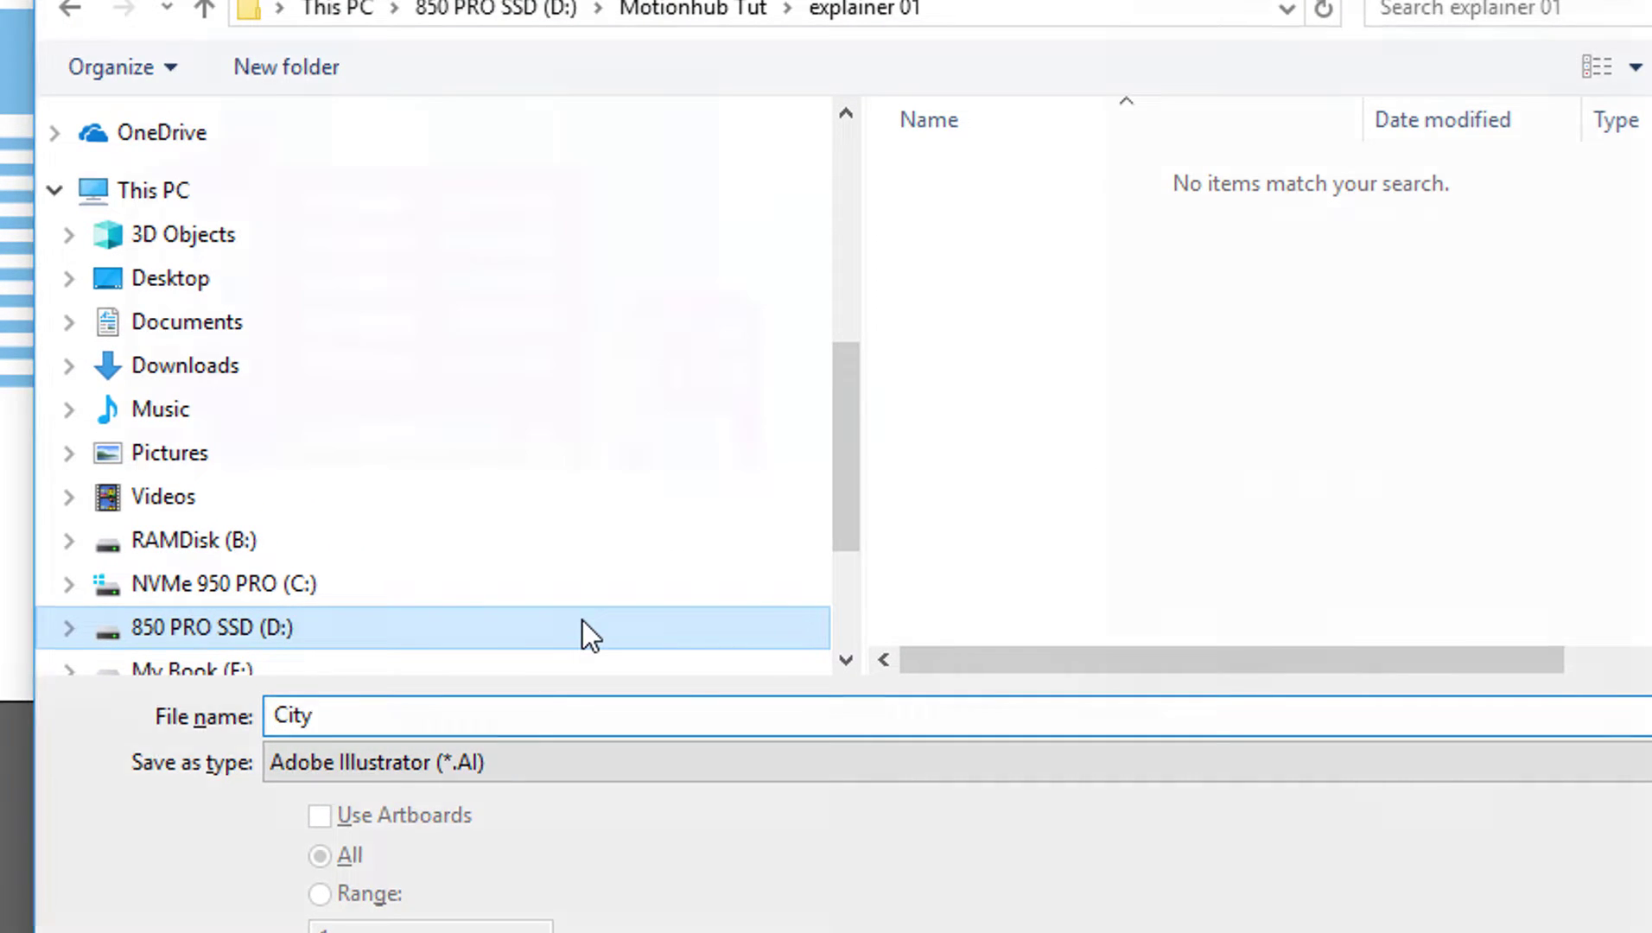
key(Return)
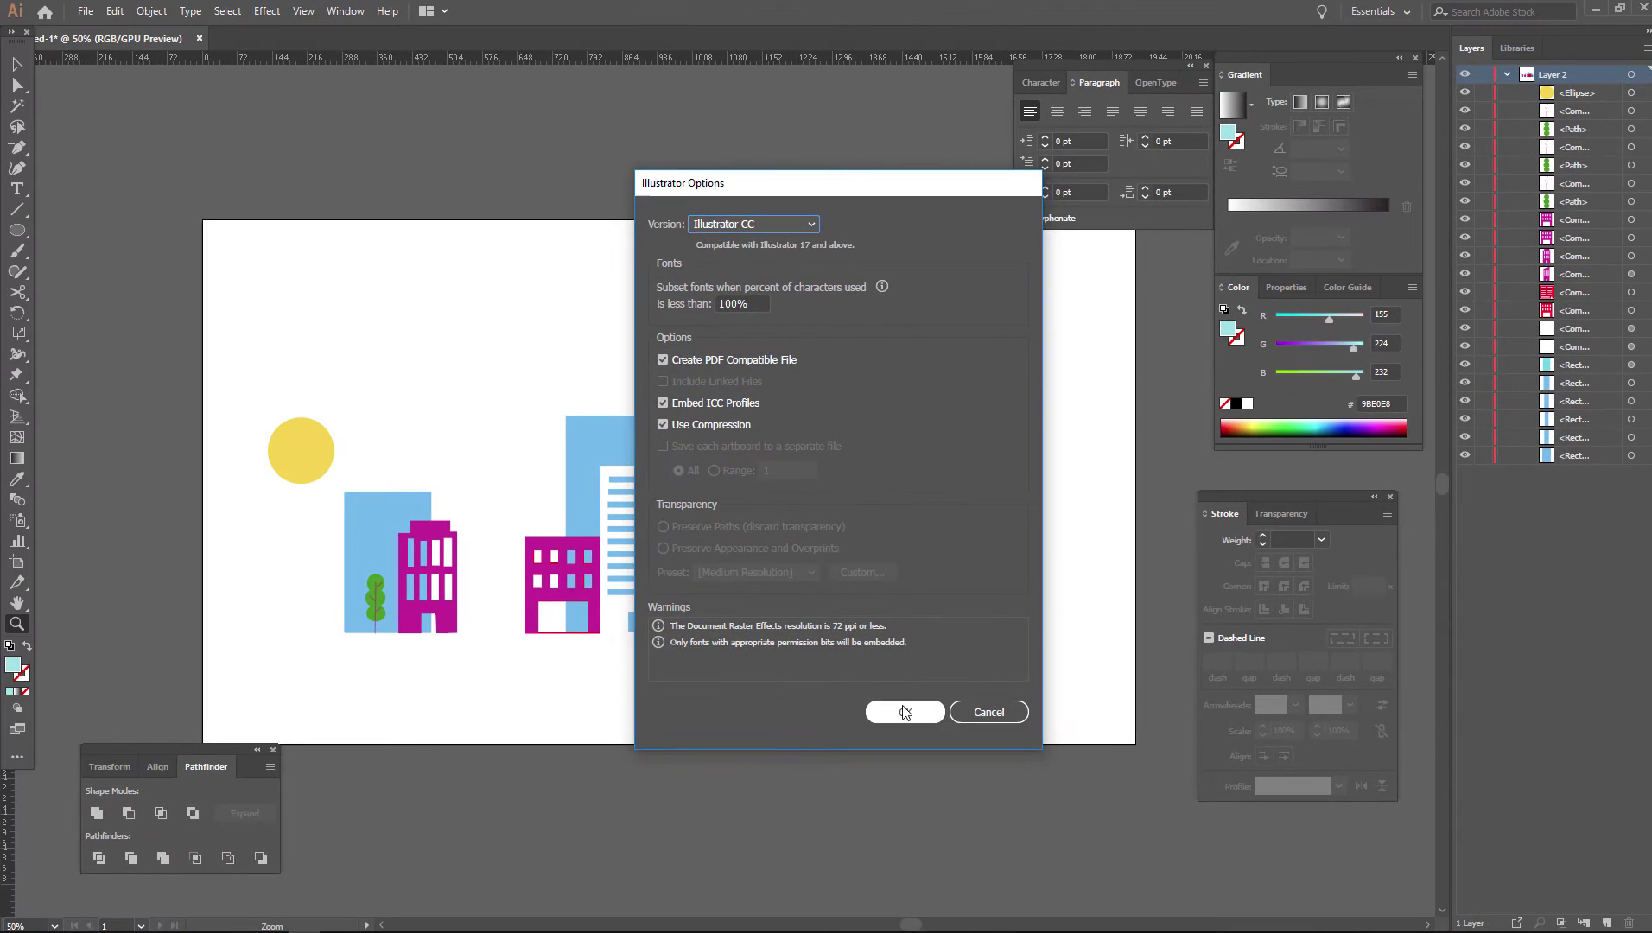
click(904, 712)
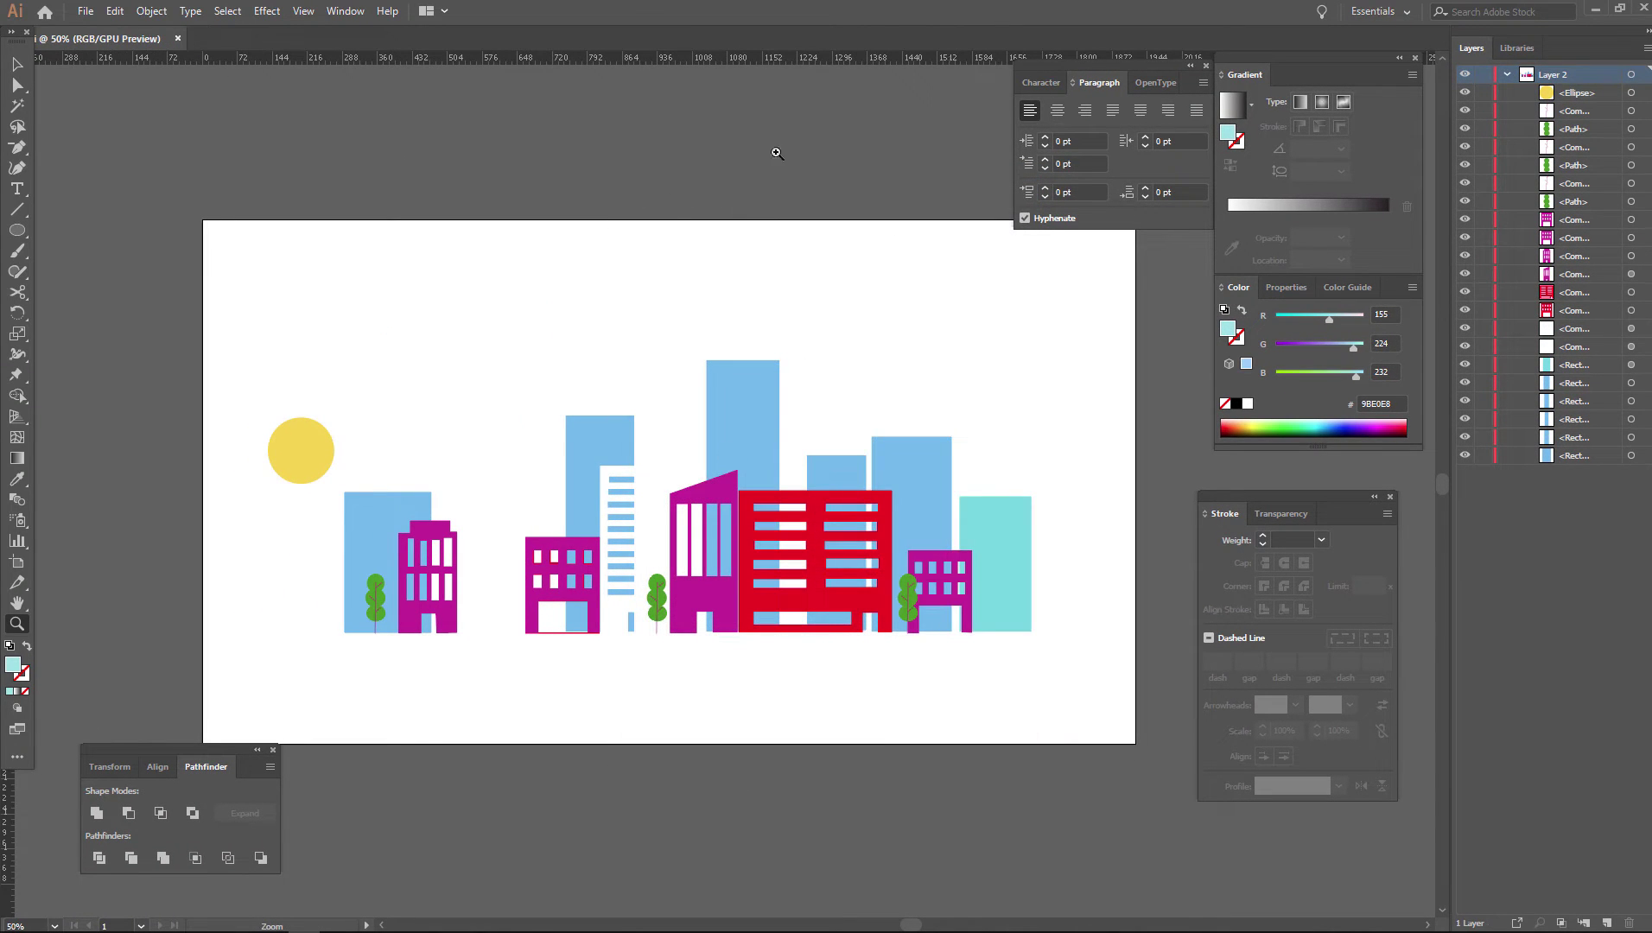
Switch to After Effects and start a new empty project
mouse_move(270, 905)
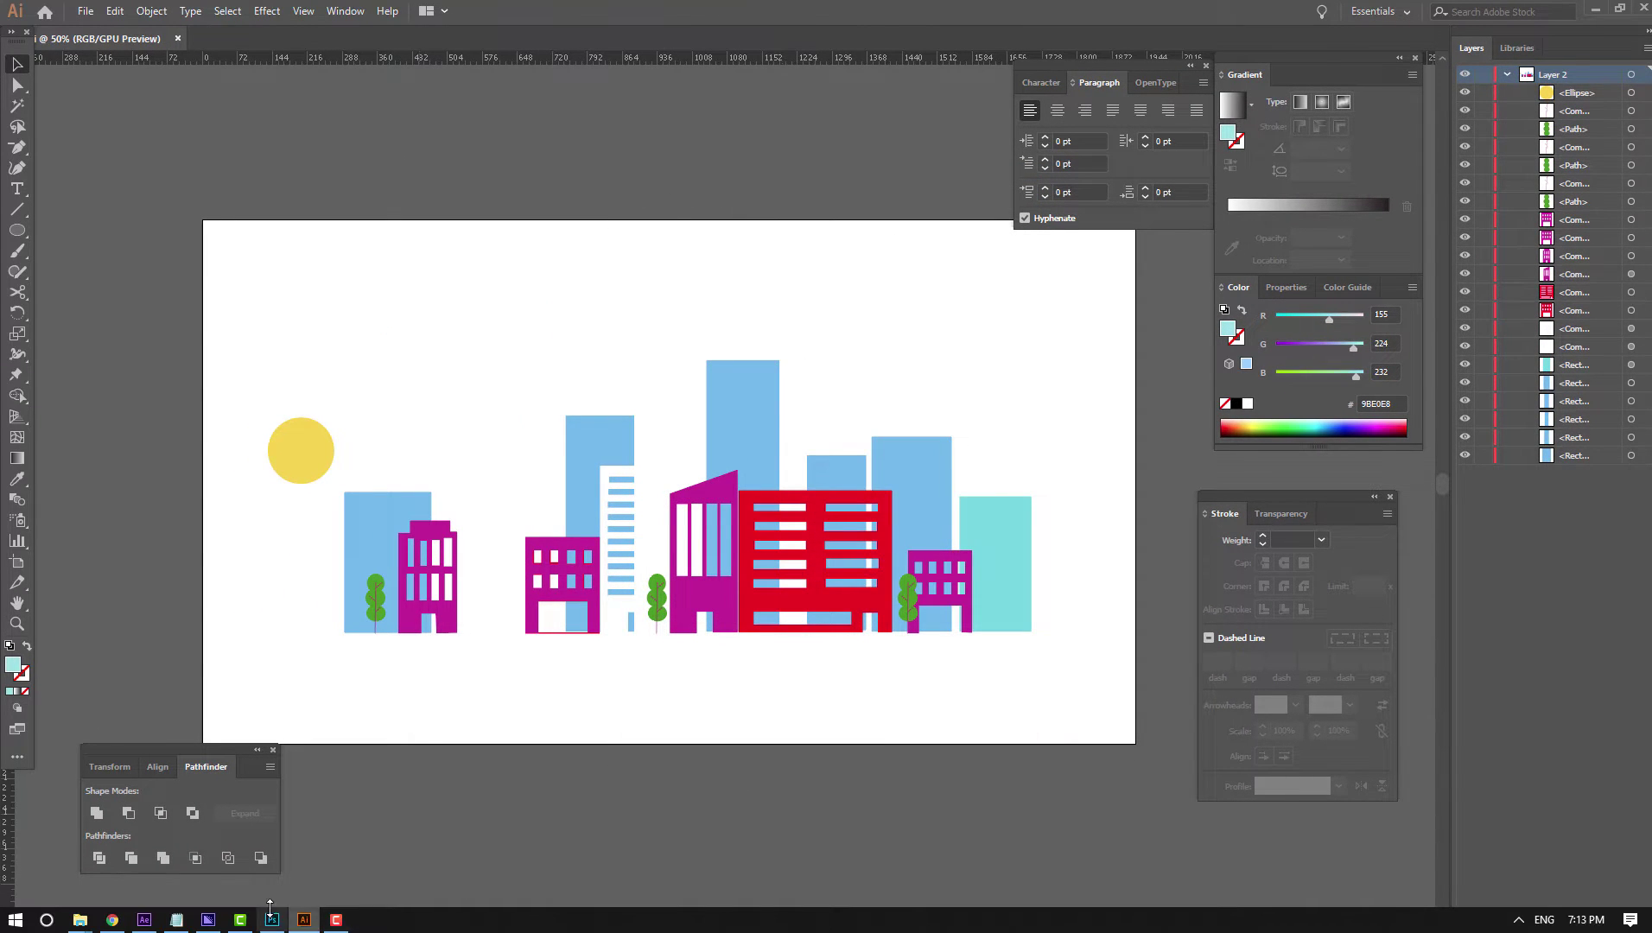
click(144, 919)
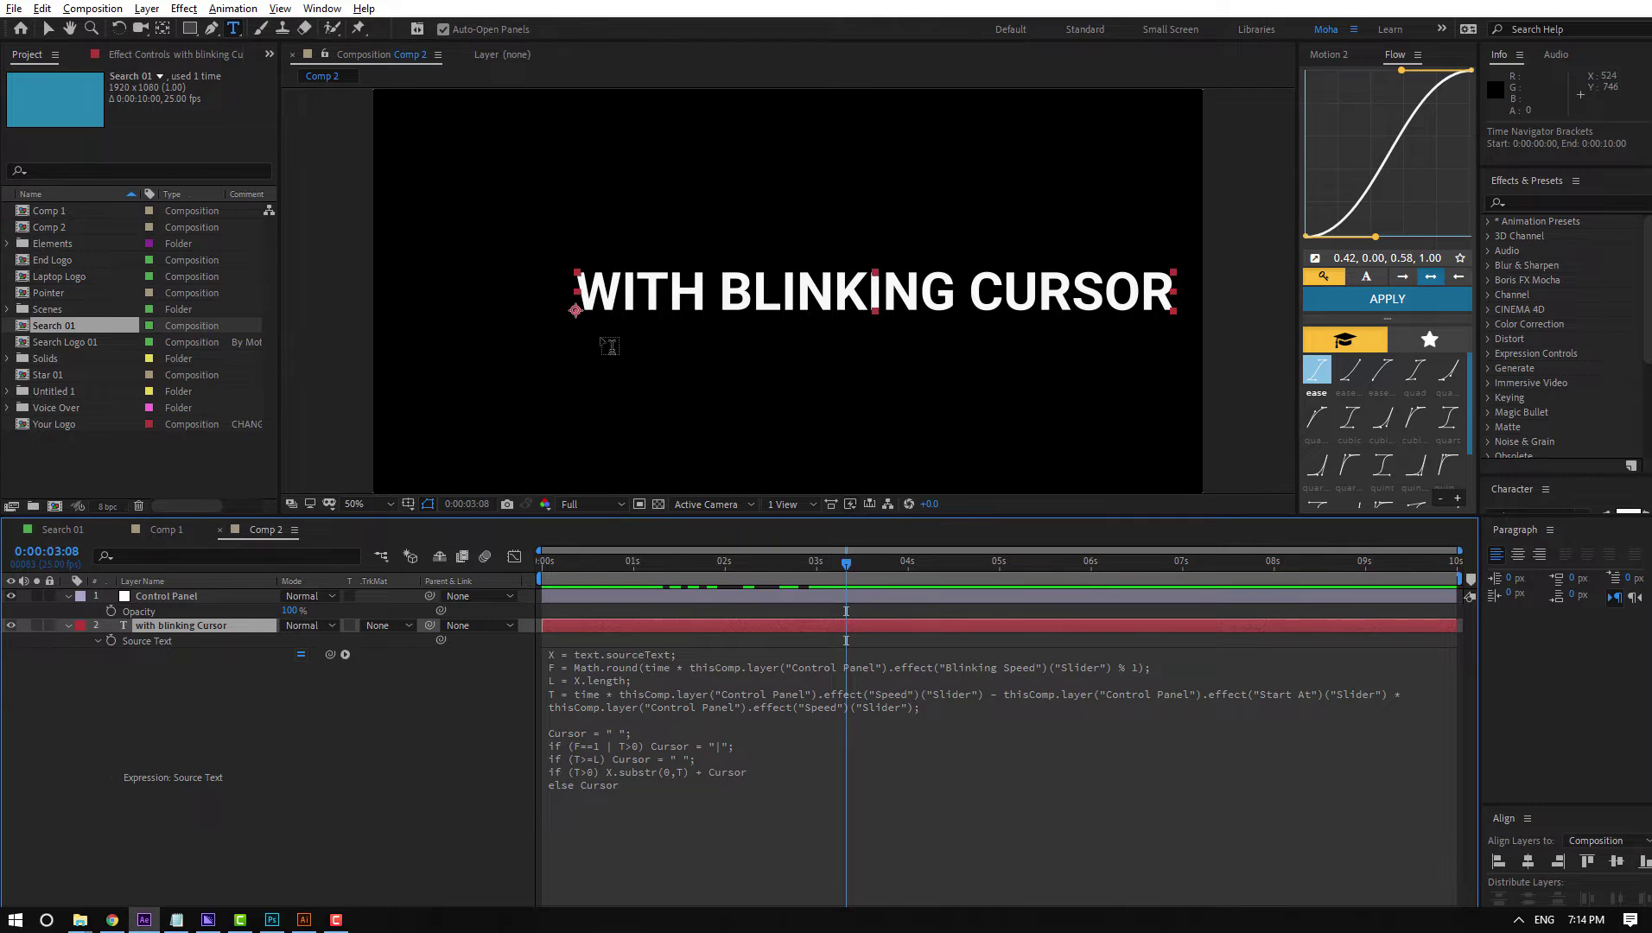
click(92, 9)
mouse_move(14, 9)
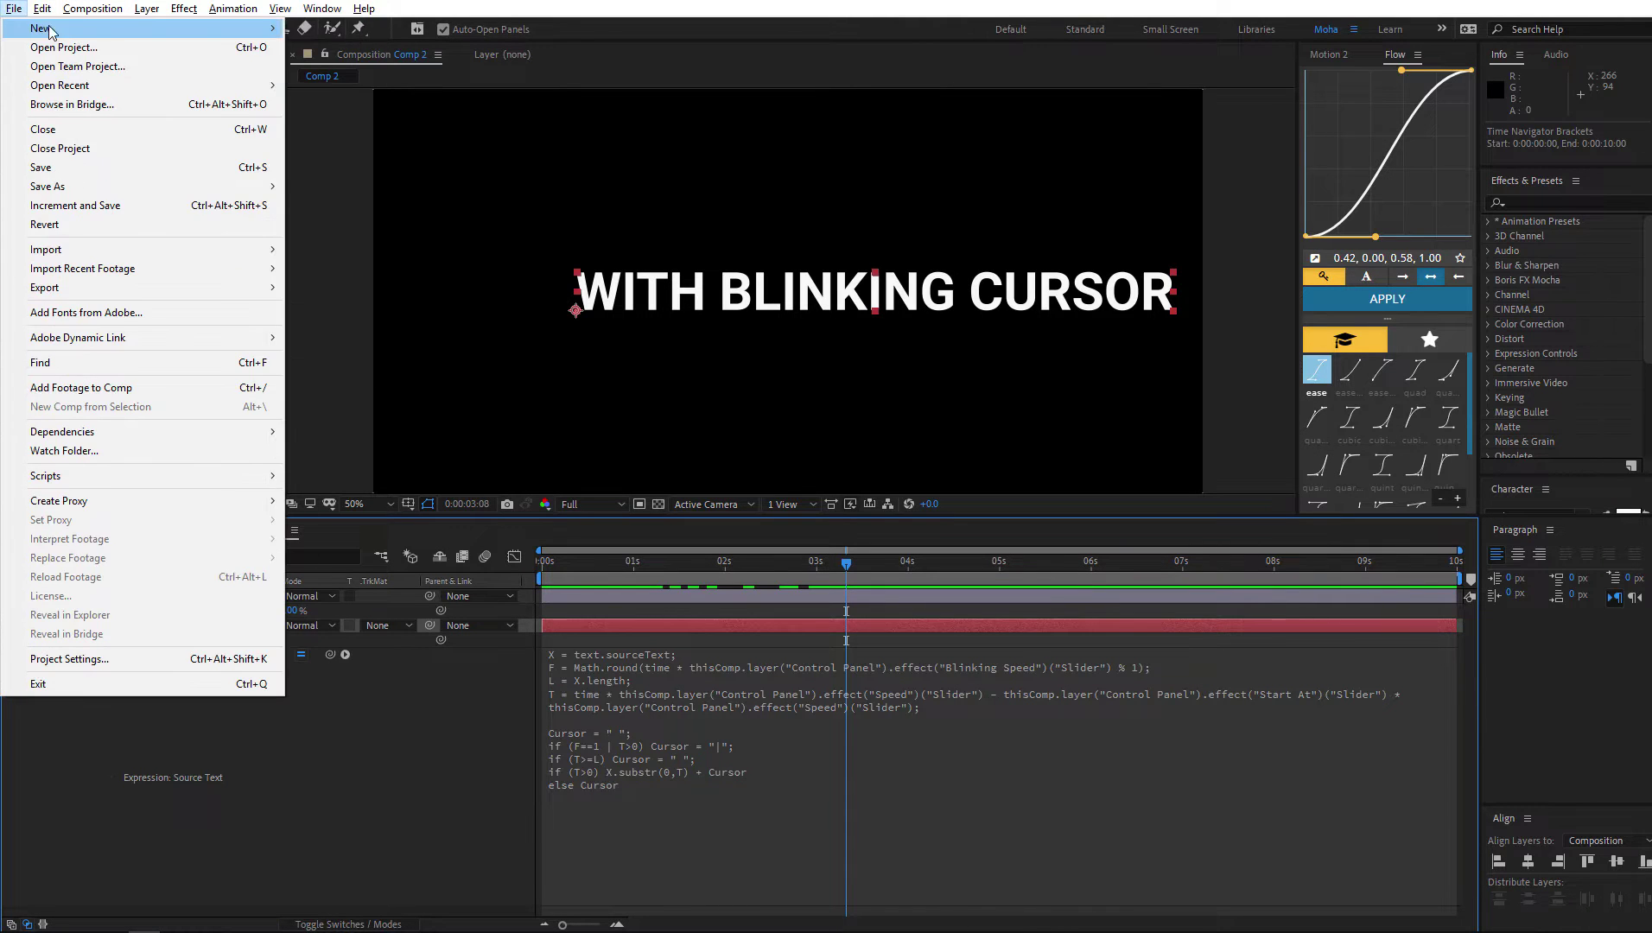
click(346, 26)
click(844, 486)
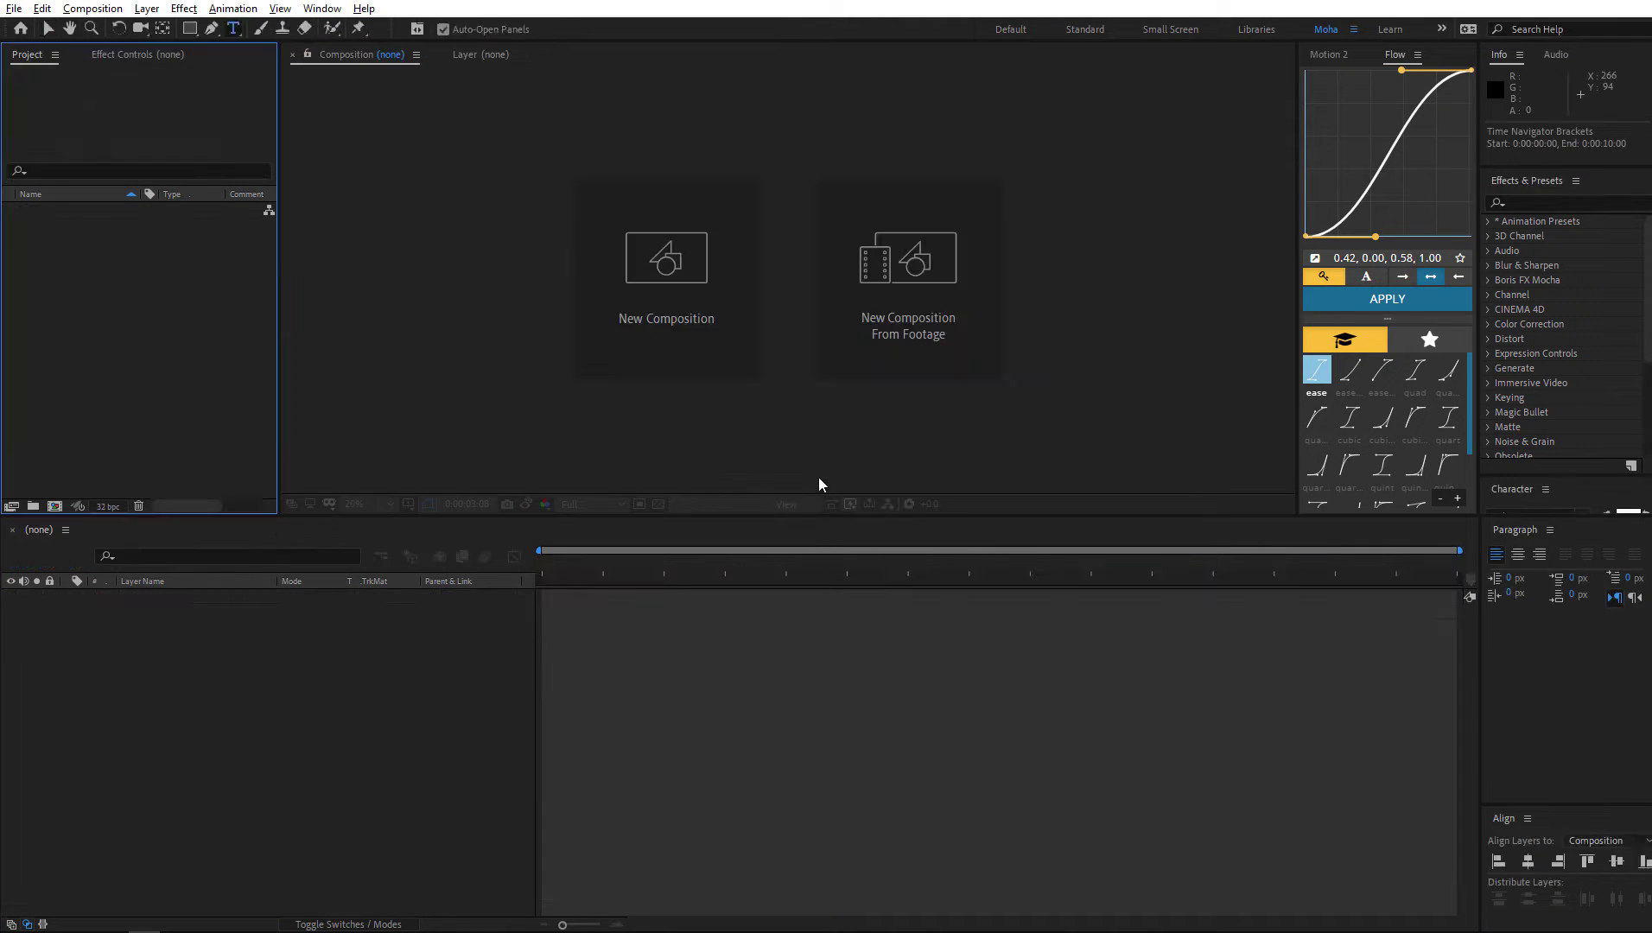
Import City.ai from the explainer 01 folder as footage
double_click(194, 319)
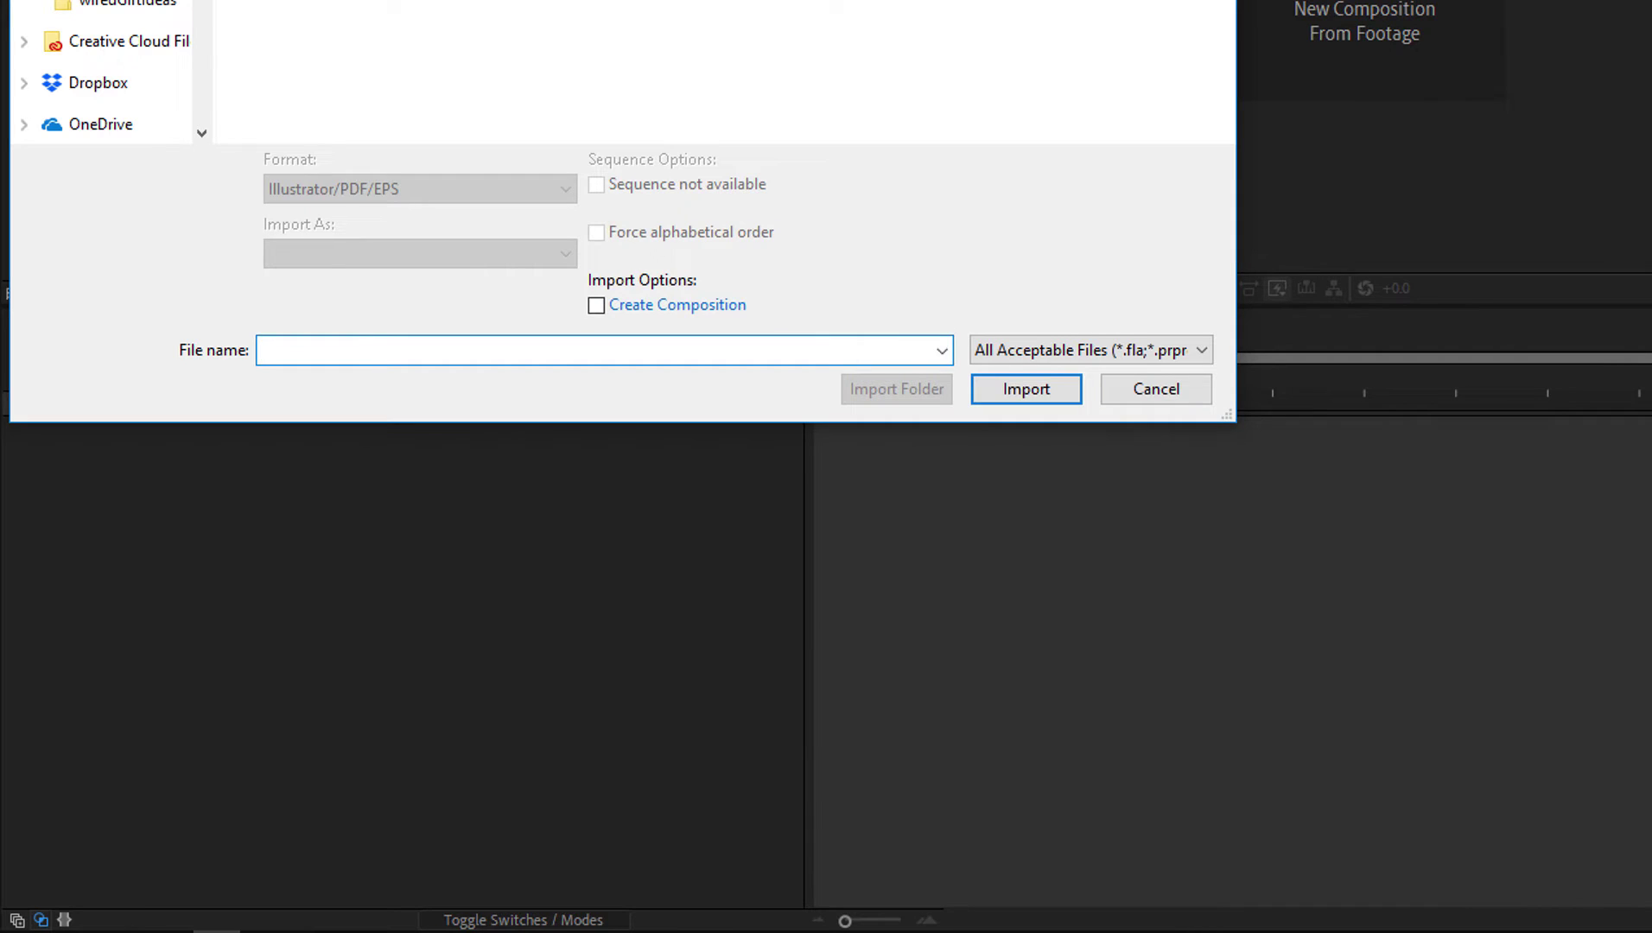
scroll(155, 61, down, 6)
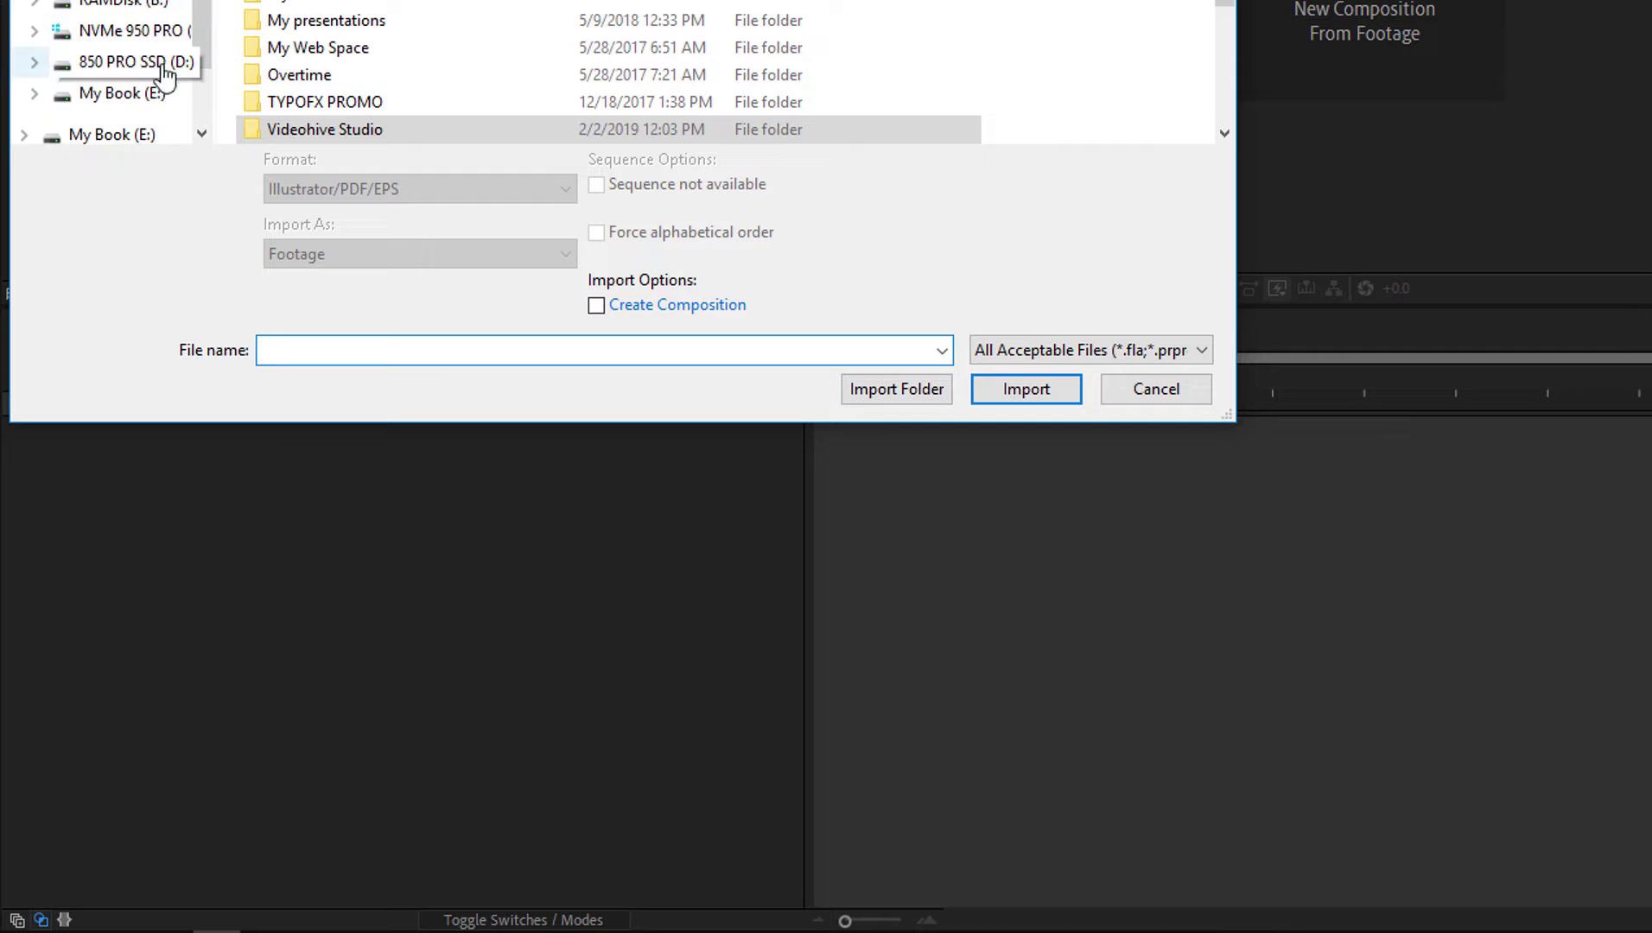
click(144, 10)
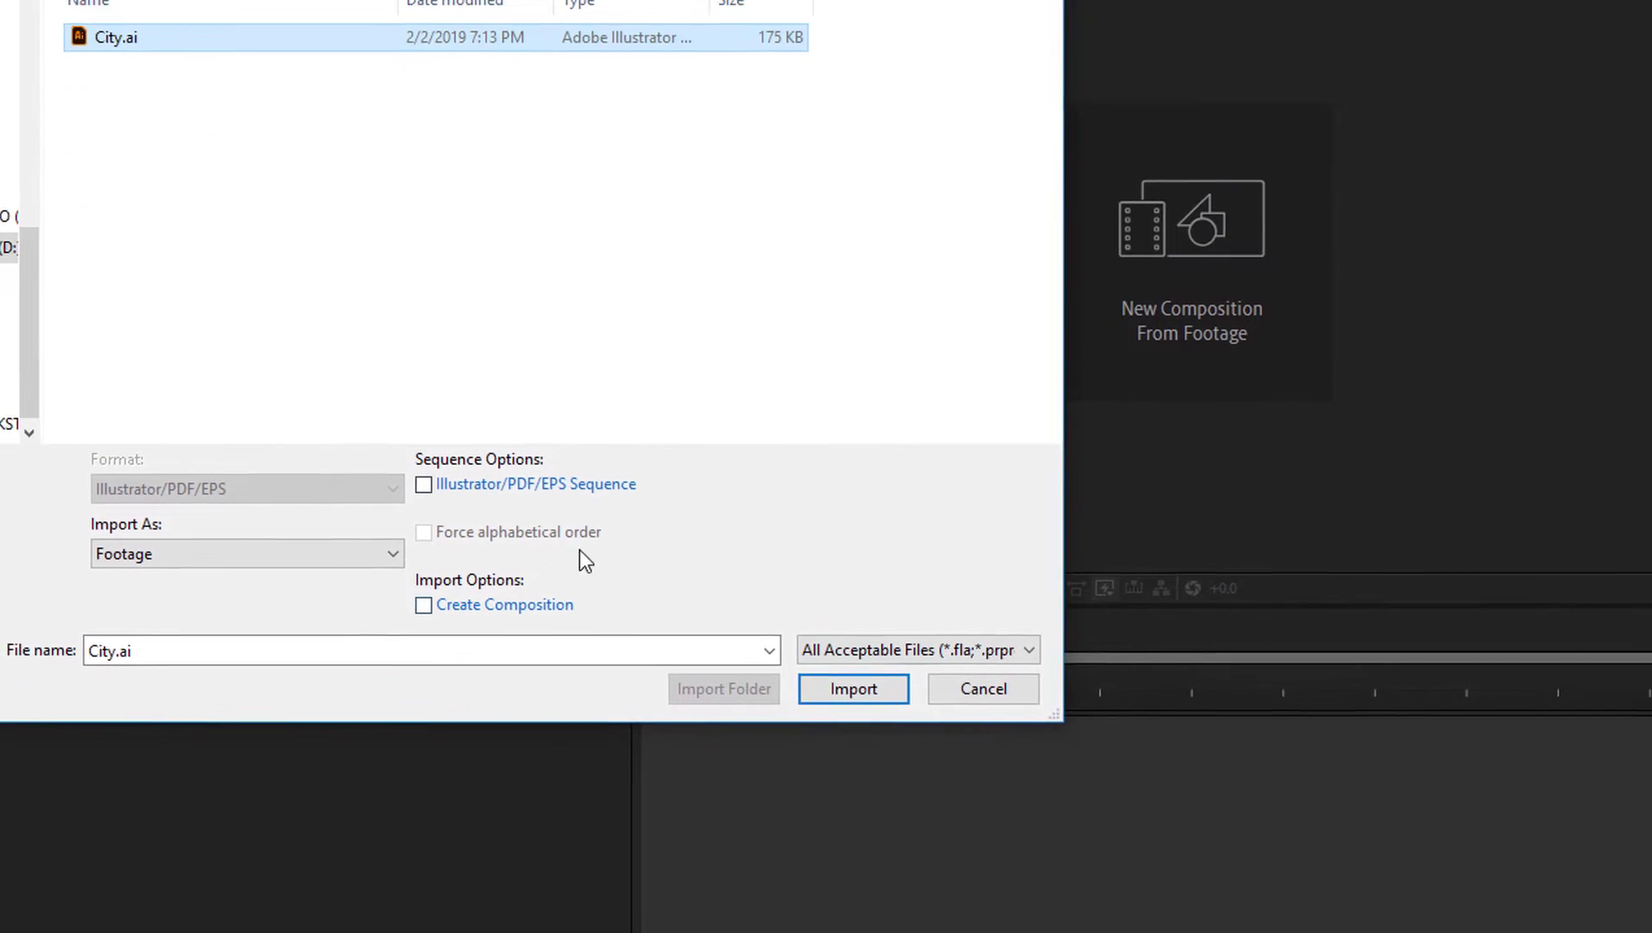
click(868, 695)
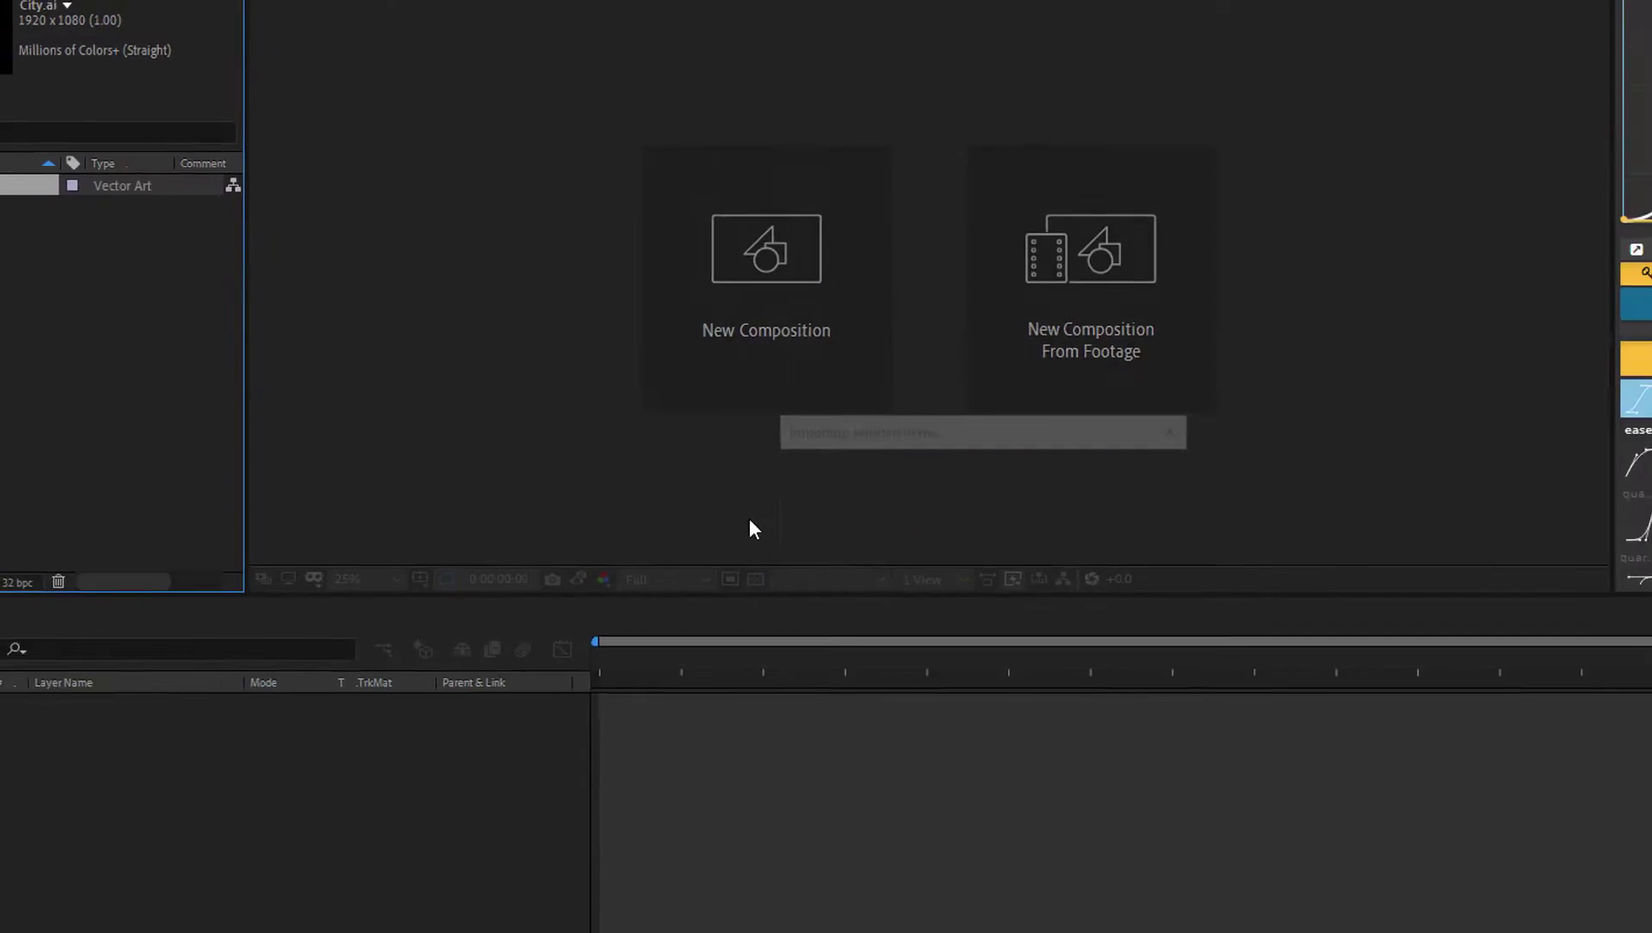
Preview the City.ai footage and create a composition from it
double_click(92, 211)
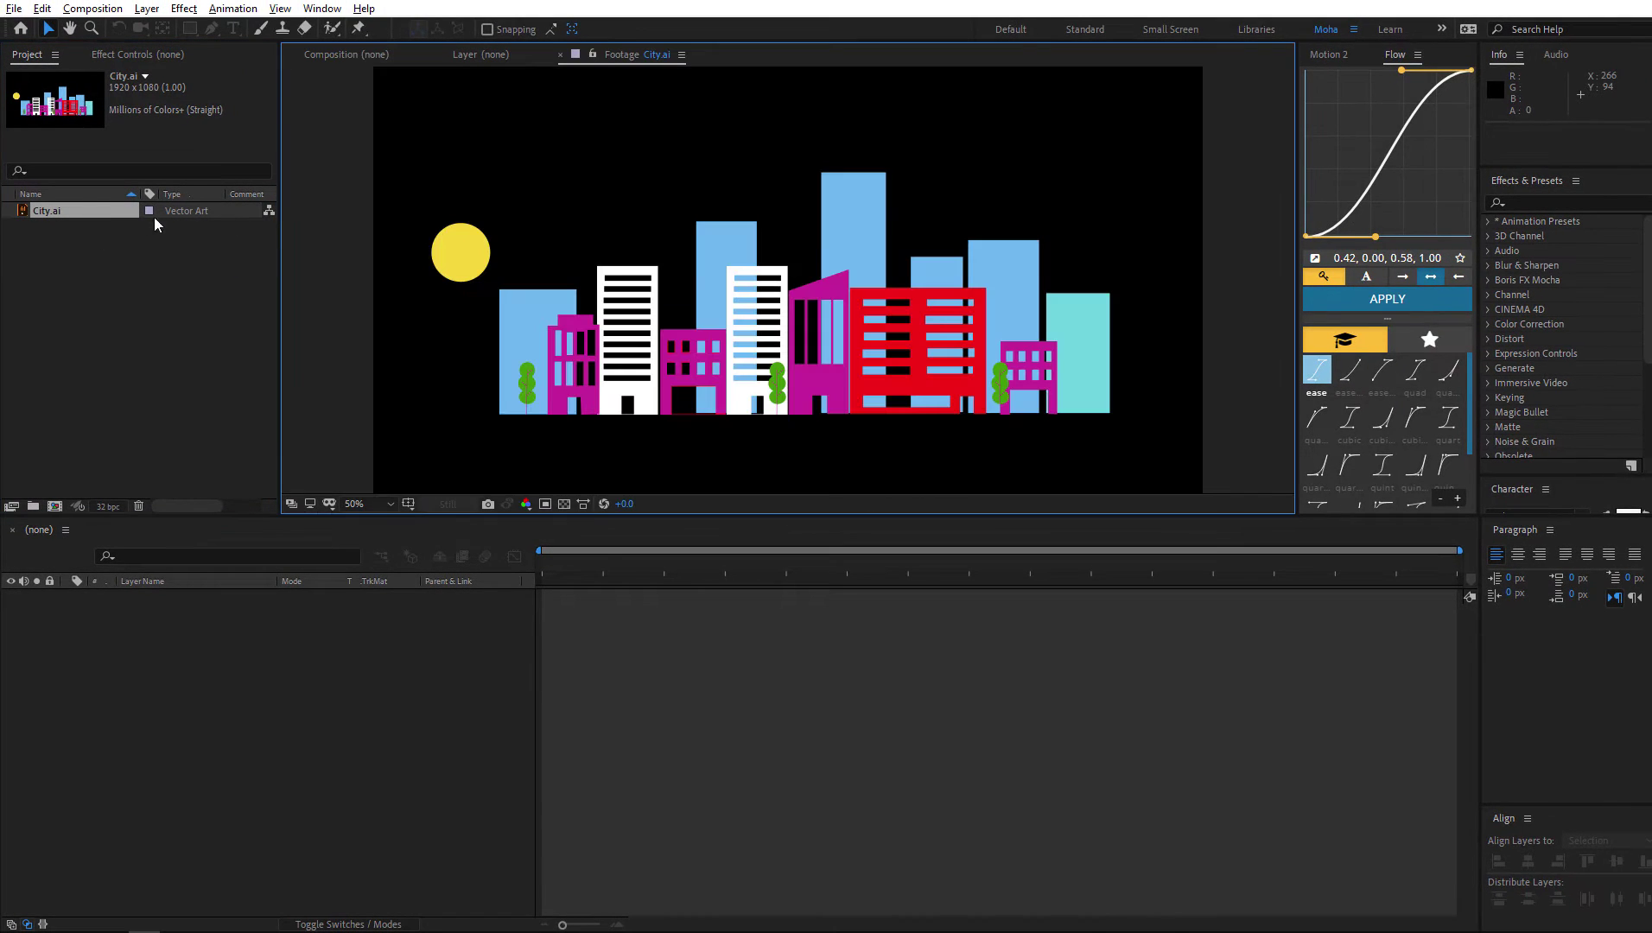
click(436, 56)
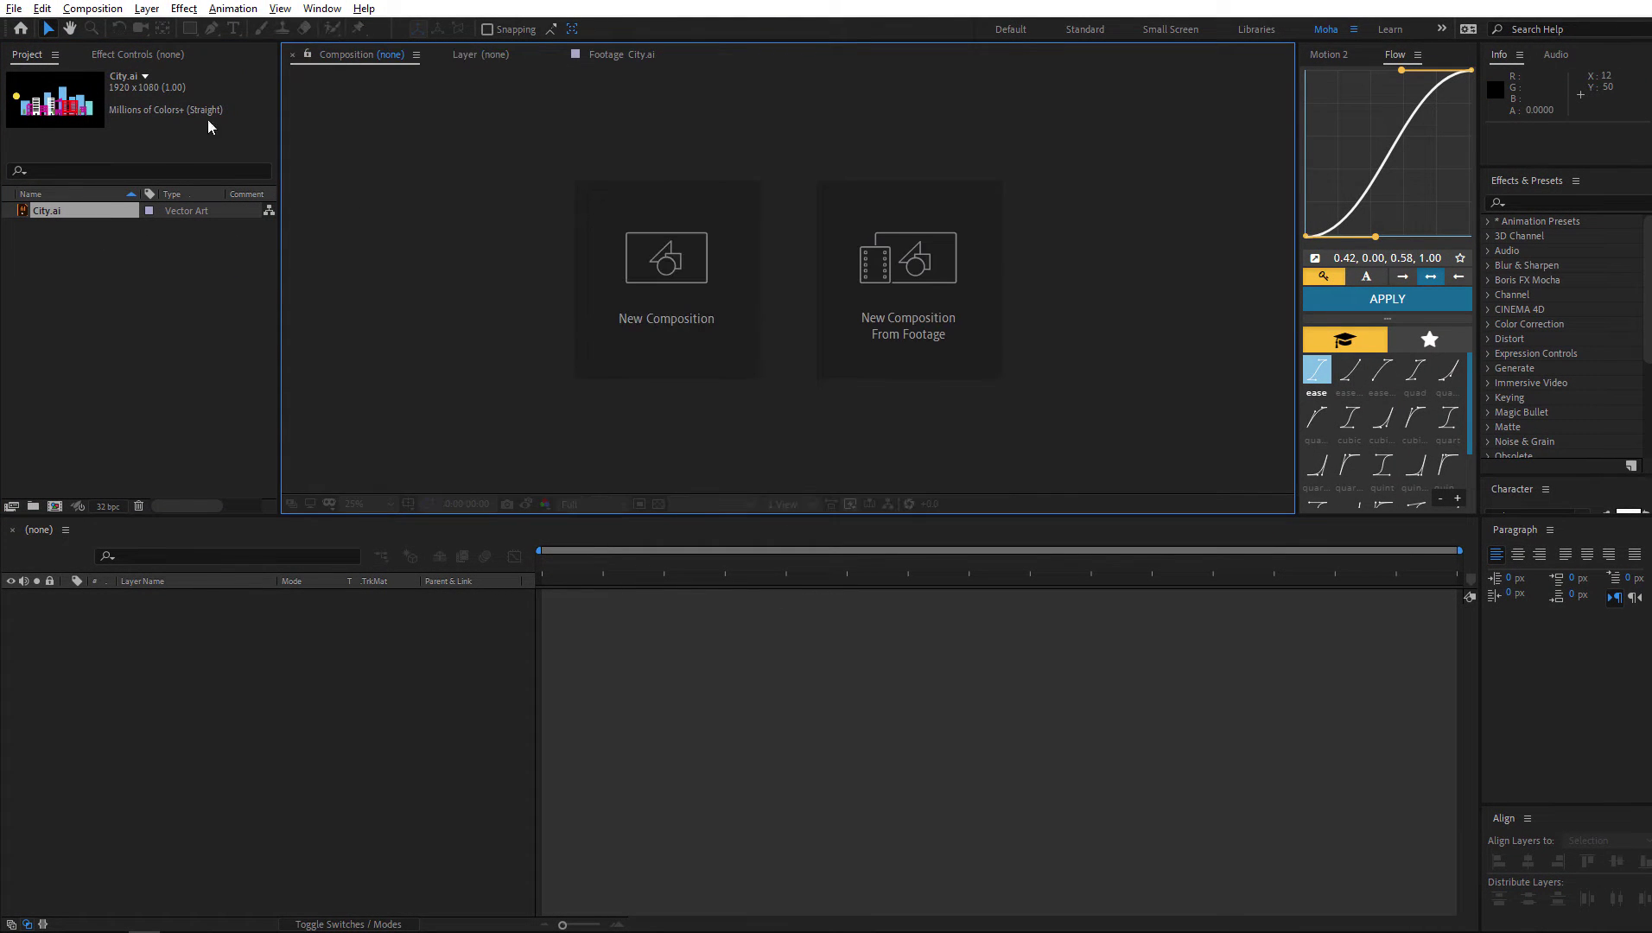
drag(114, 241, 54, 506)
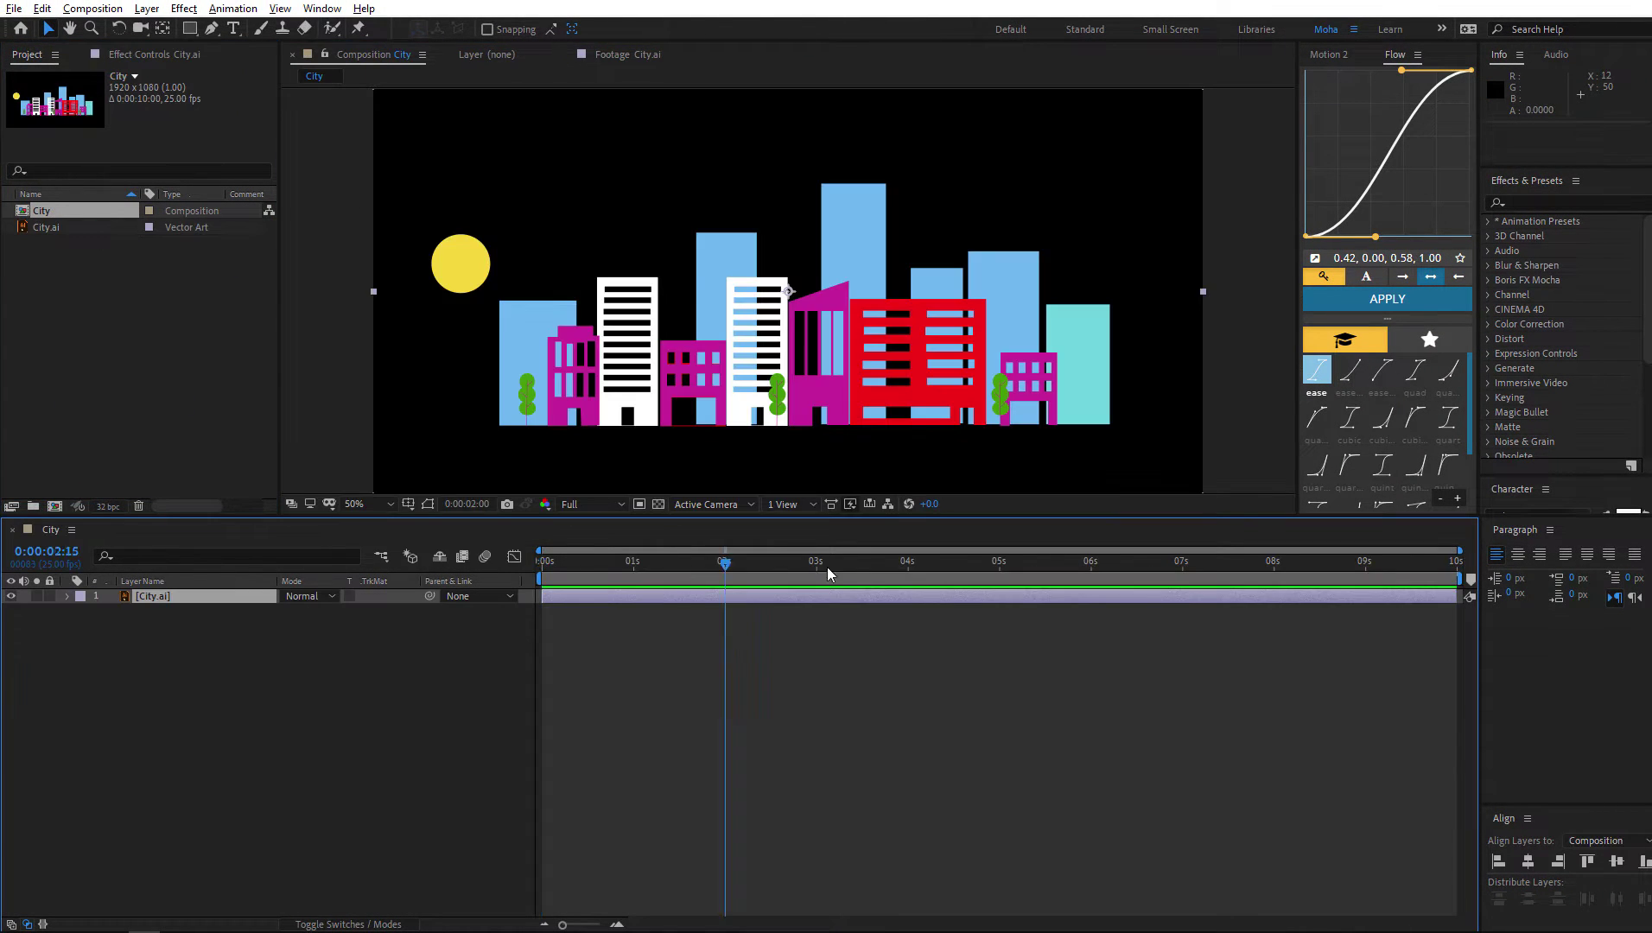
Delete the City.ai layer from the timeline and remove both the composition and the footage from the project
key(Delete)
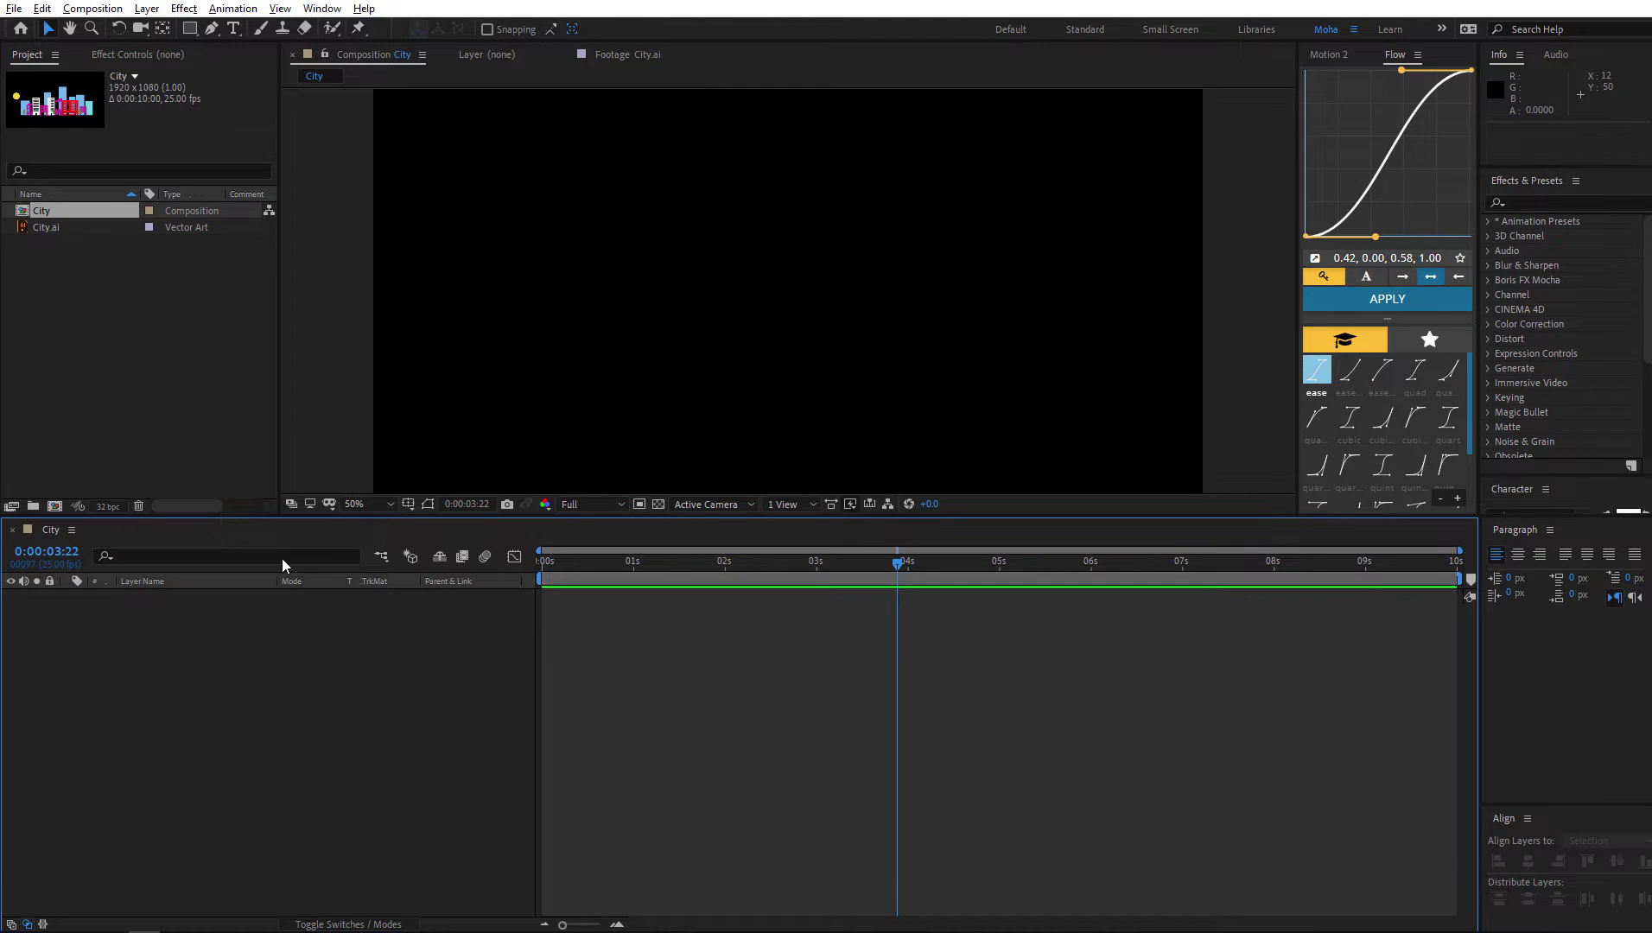
key(ctrl+a)
key(Delete)
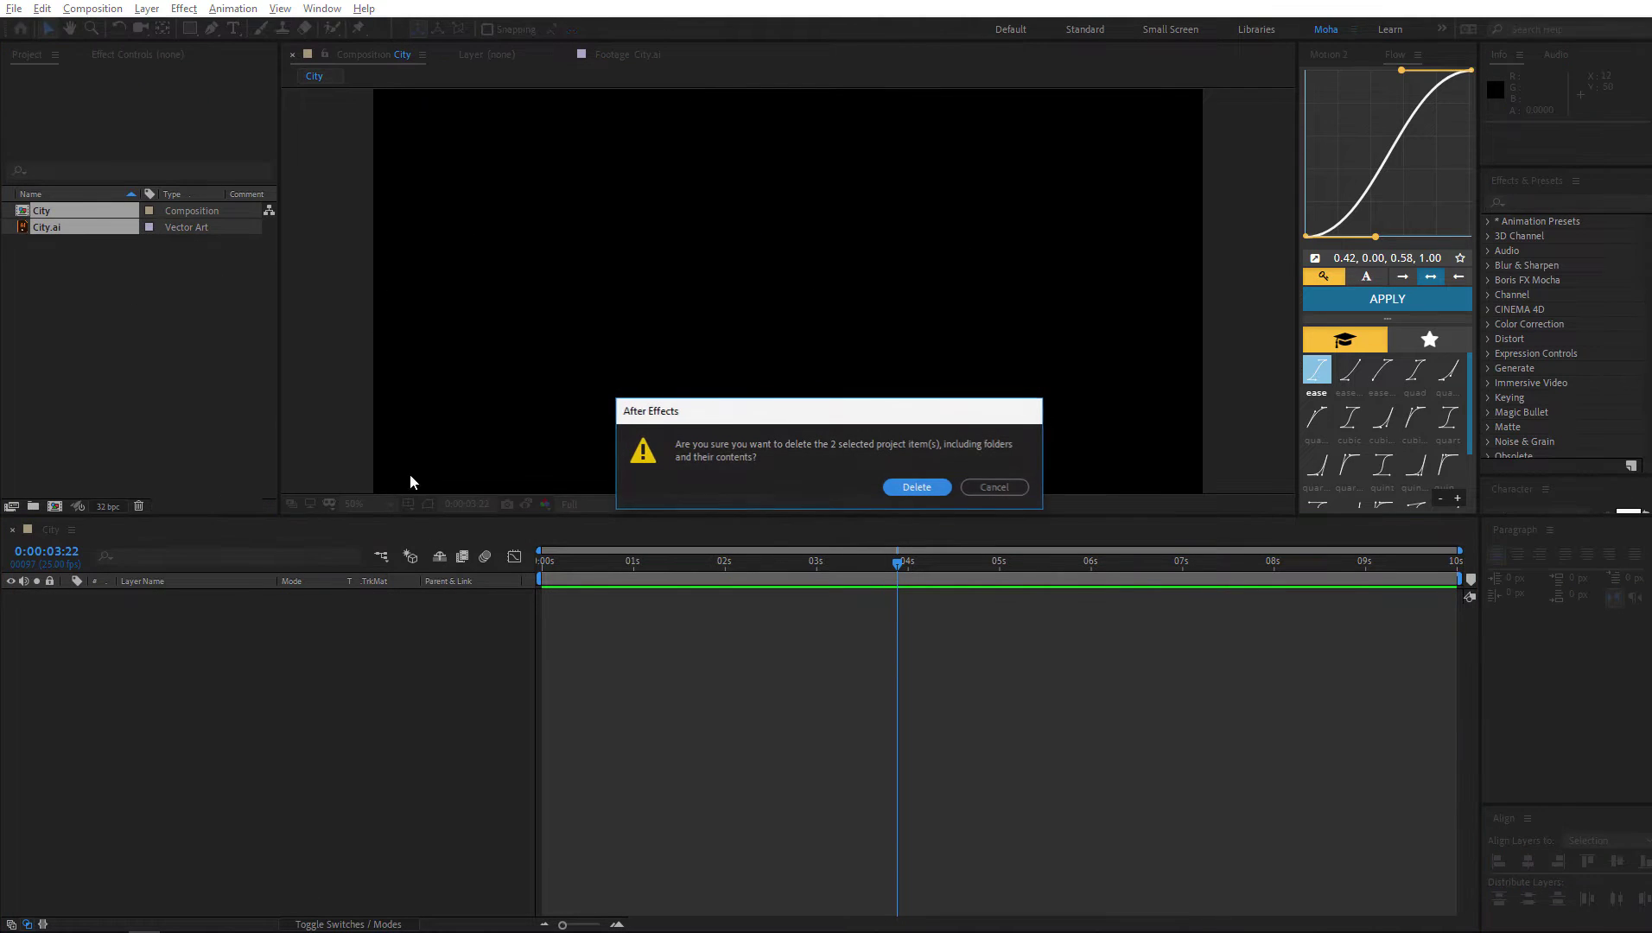
click(917, 490)
Switch back to Illustrator and move the sun circle onto a new layer above the city layer
key(alt+Tab)
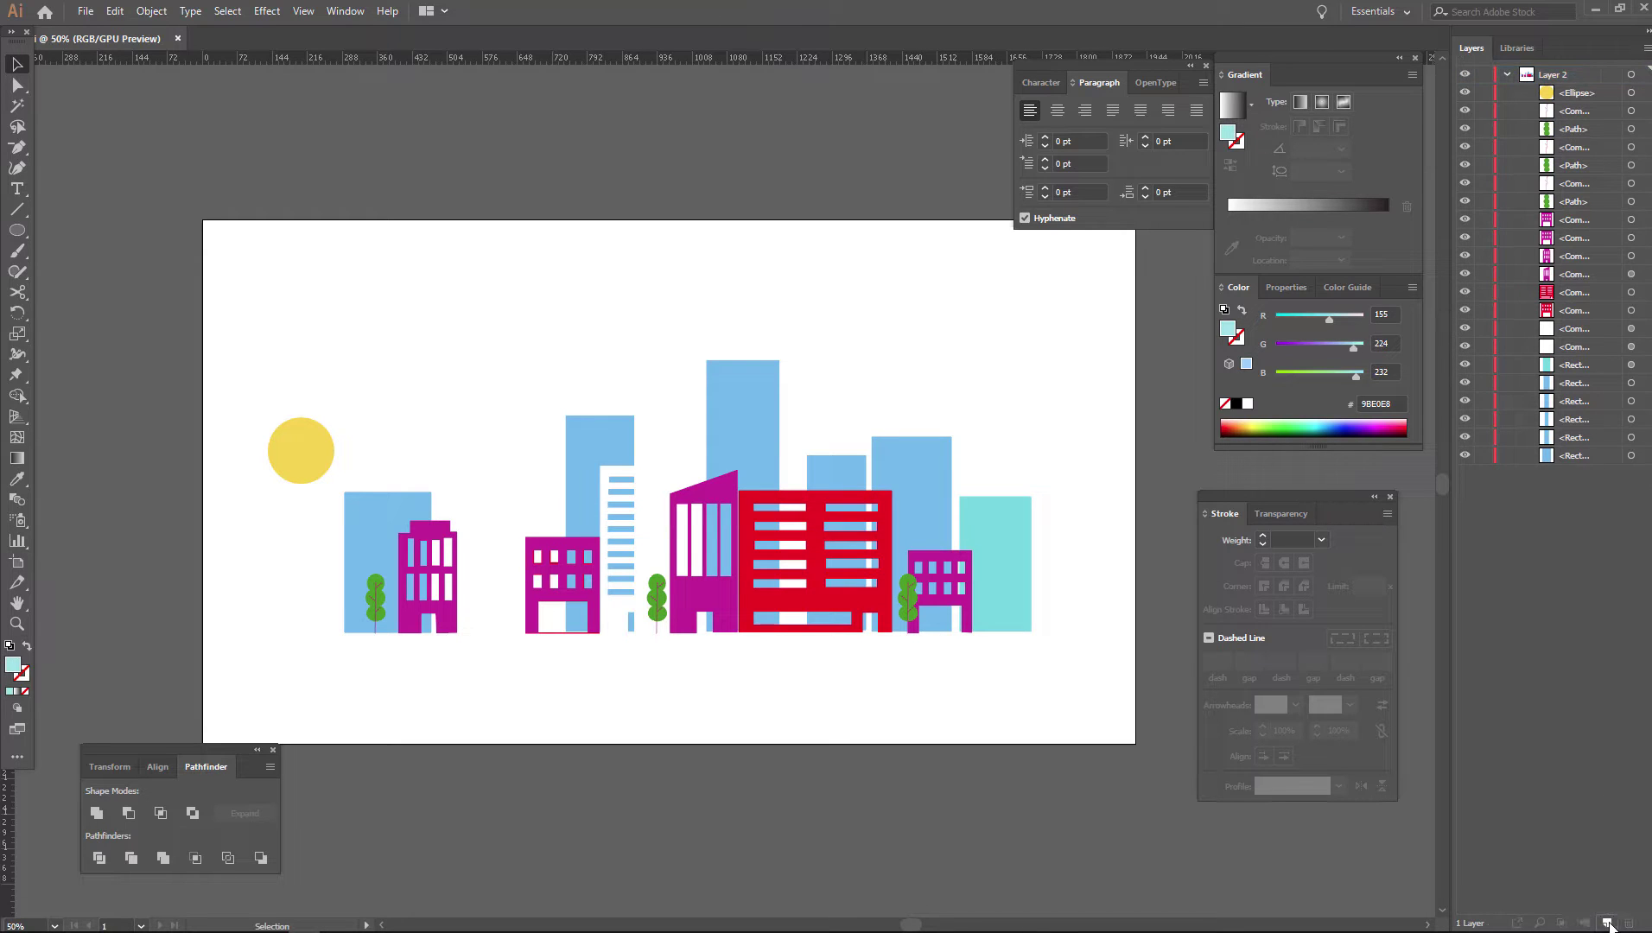
click(1607, 922)
drag(1572, 118, 1576, 77)
Move the topmost tree's trunk and foliage onto two separate new layers
click(1612, 920)
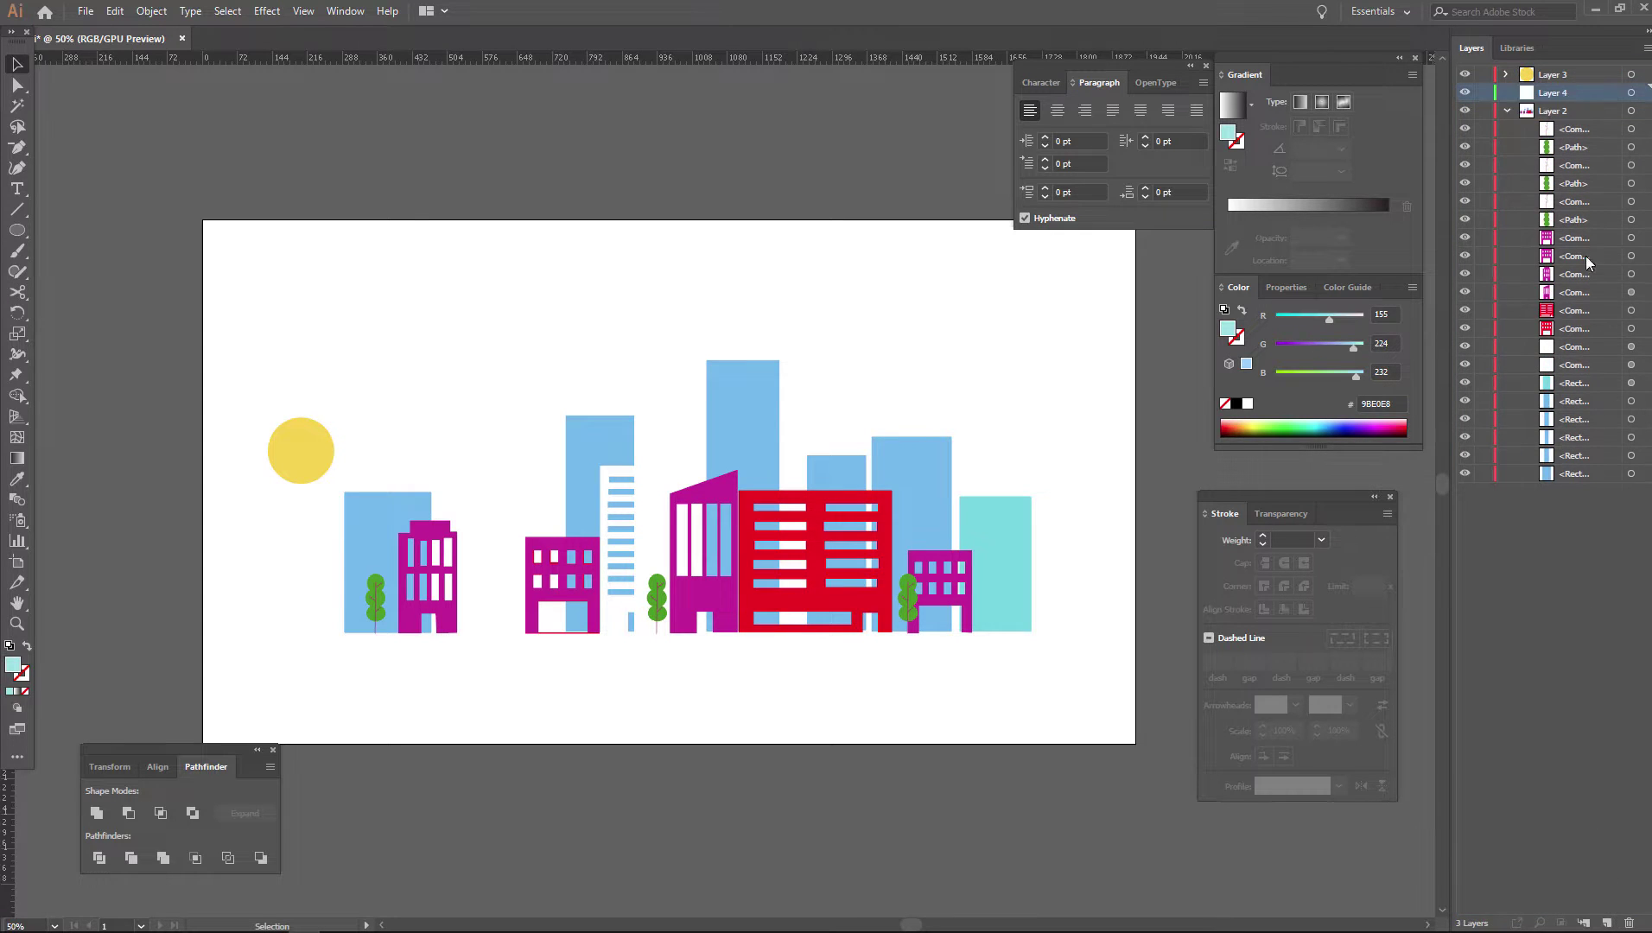
drag(1586, 138, 1574, 92)
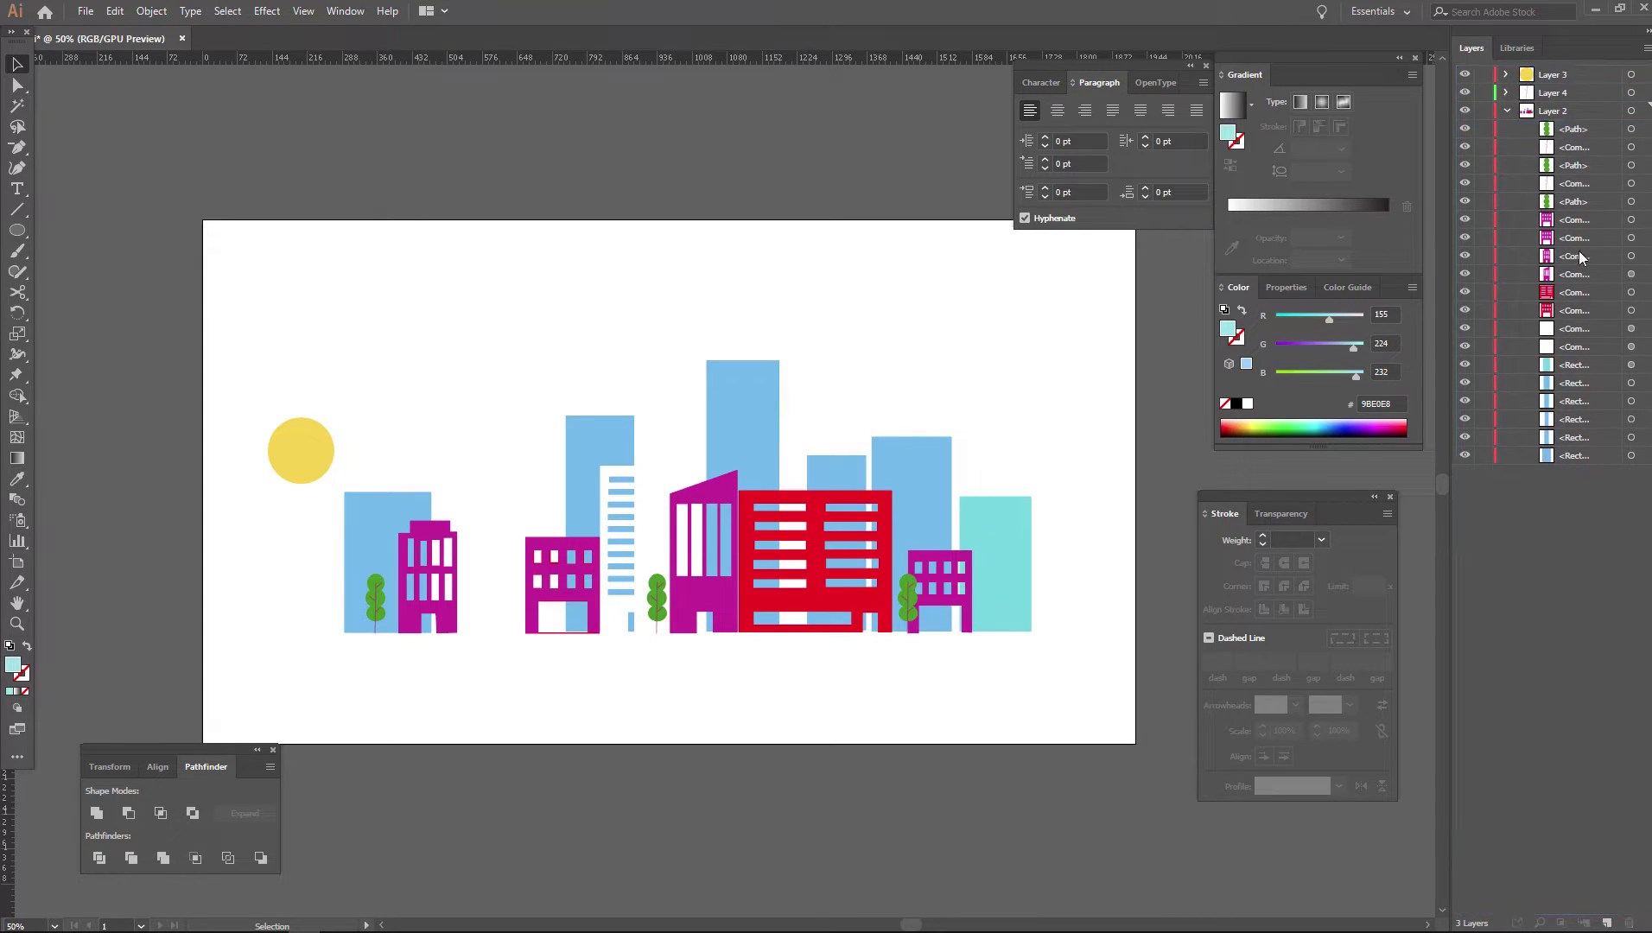
click(1605, 919)
drag(1586, 149, 1577, 112)
Move the second tree's trunk and foliage onto two further new layers, one for each shape
click(1606, 924)
drag(1575, 169, 1576, 130)
click(1604, 922)
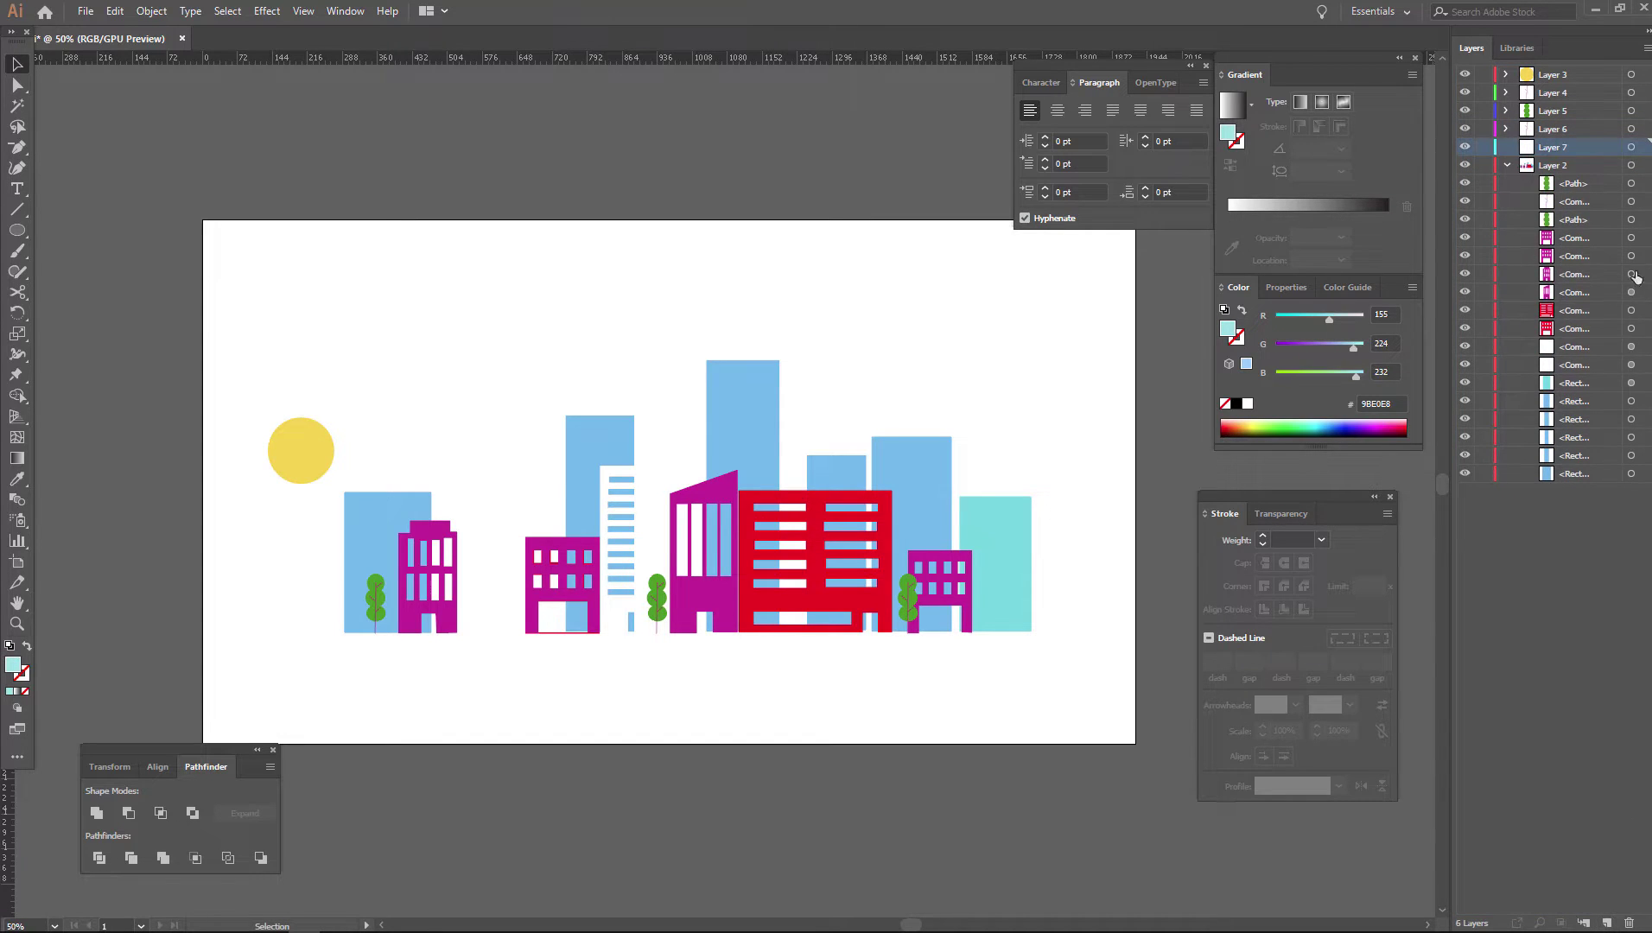
drag(1585, 188, 1577, 148)
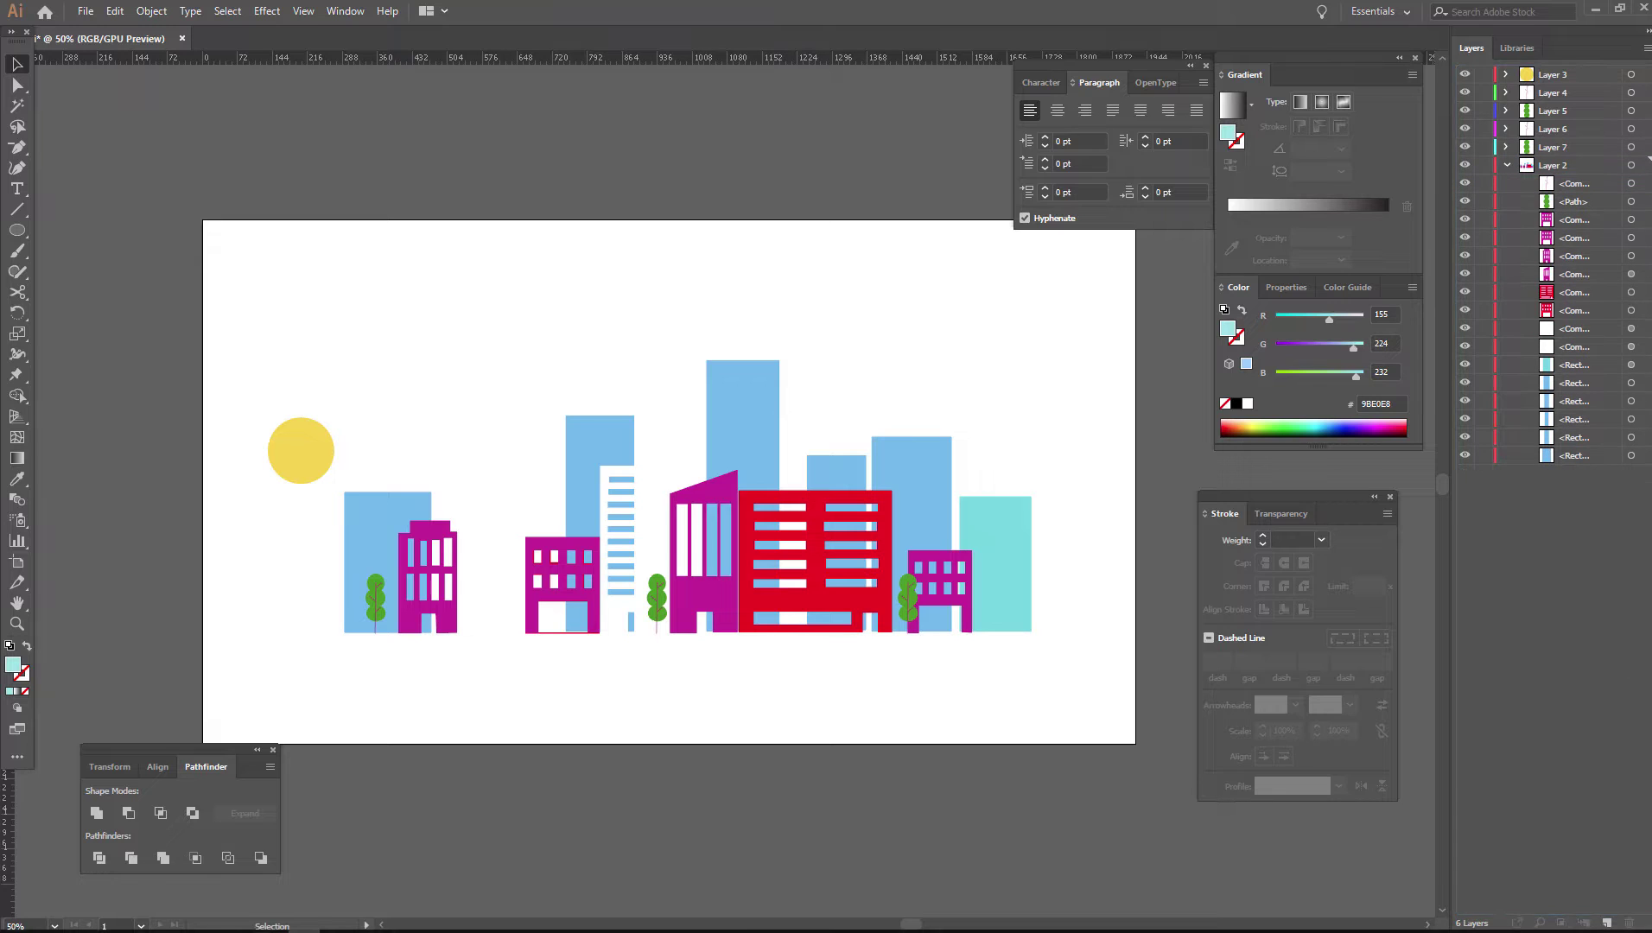
Move the third tree's trunk and foliage out of the city layer onto two separate new layers
click(1604, 923)
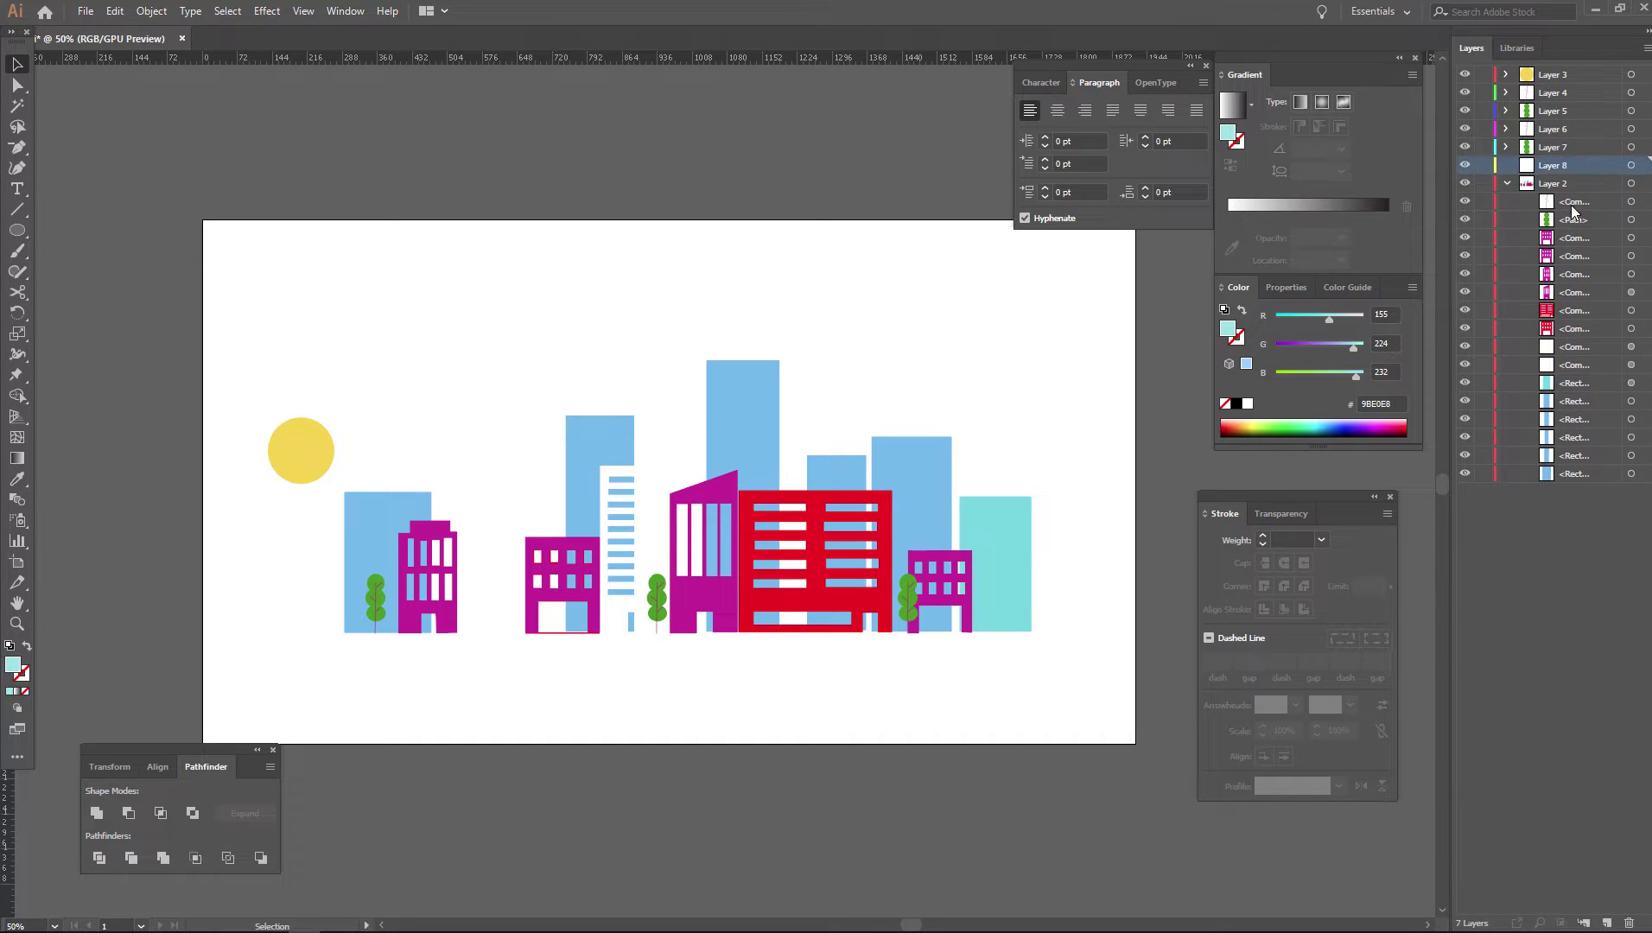
drag(1574, 207, 1572, 166)
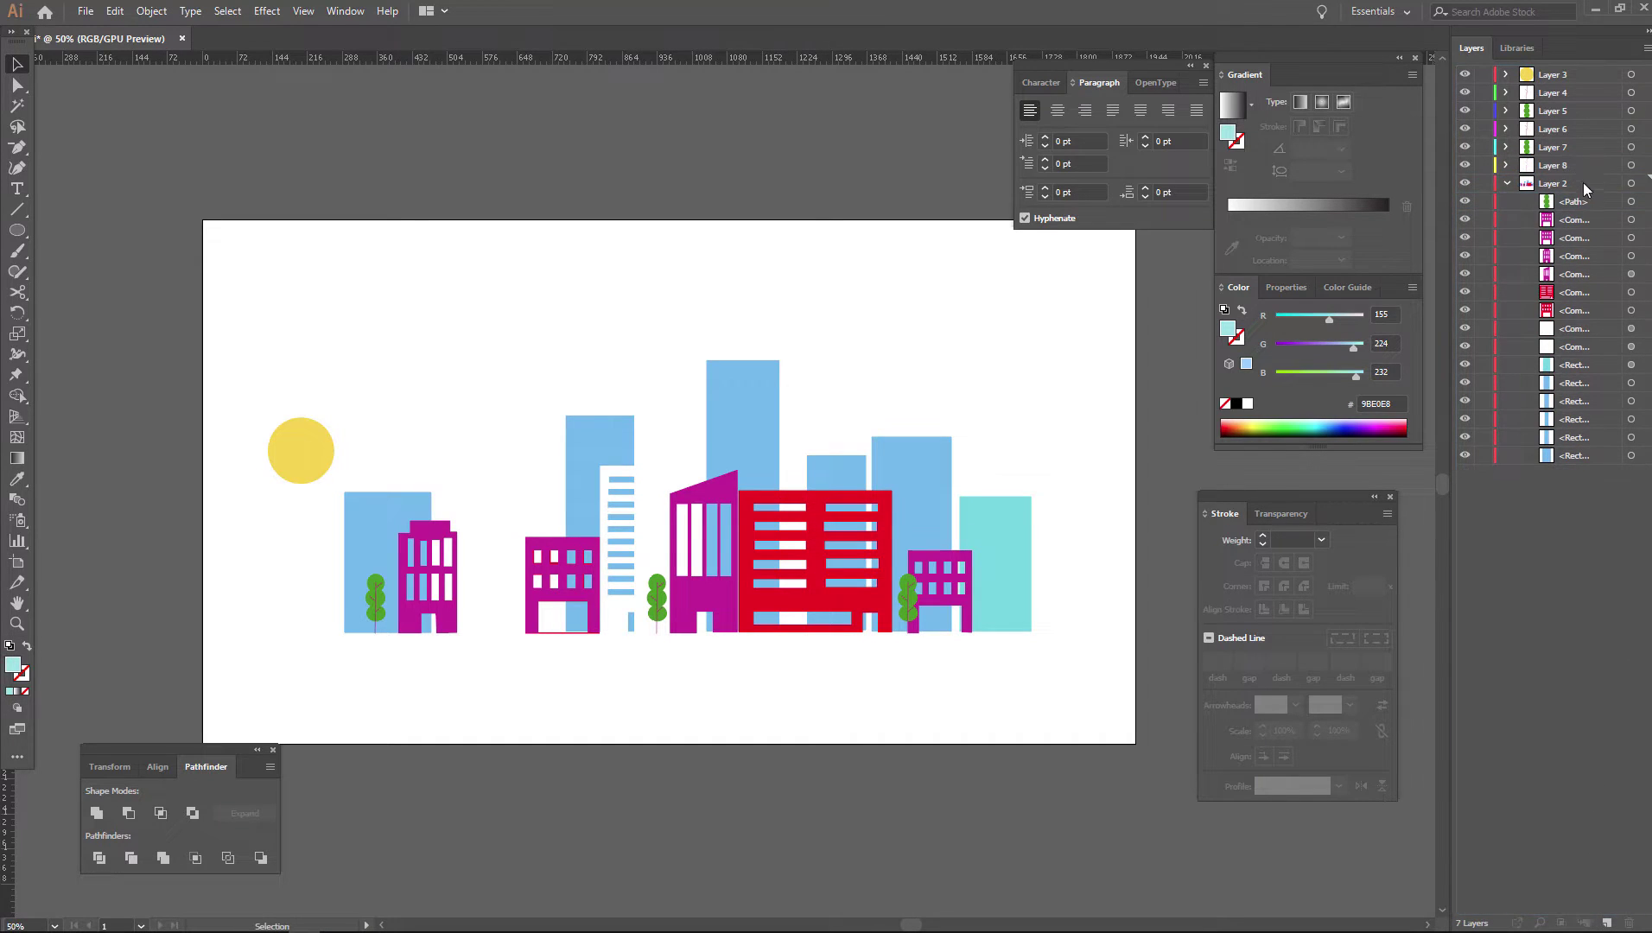
click(1607, 923)
click(1607, 923)
drag(1573, 222, 1573, 384)
Move each remaining building shape onto its own new layer and delete the emptied Layer 2
click(1607, 923)
click(1607, 923)
click(1607, 923)
click(1606, 923)
click(1607, 923)
click(1606, 923)
click(1607, 923)
click(1606, 923)
click(1607, 924)
click(1606, 923)
click(1607, 923)
mouse_move(1576, 438)
mouse_down()
mouse_move(1575, 401)
mouse_move(1573, 420)
mouse_up()
click(1607, 924)
click(1552, 437)
click(1628, 923)
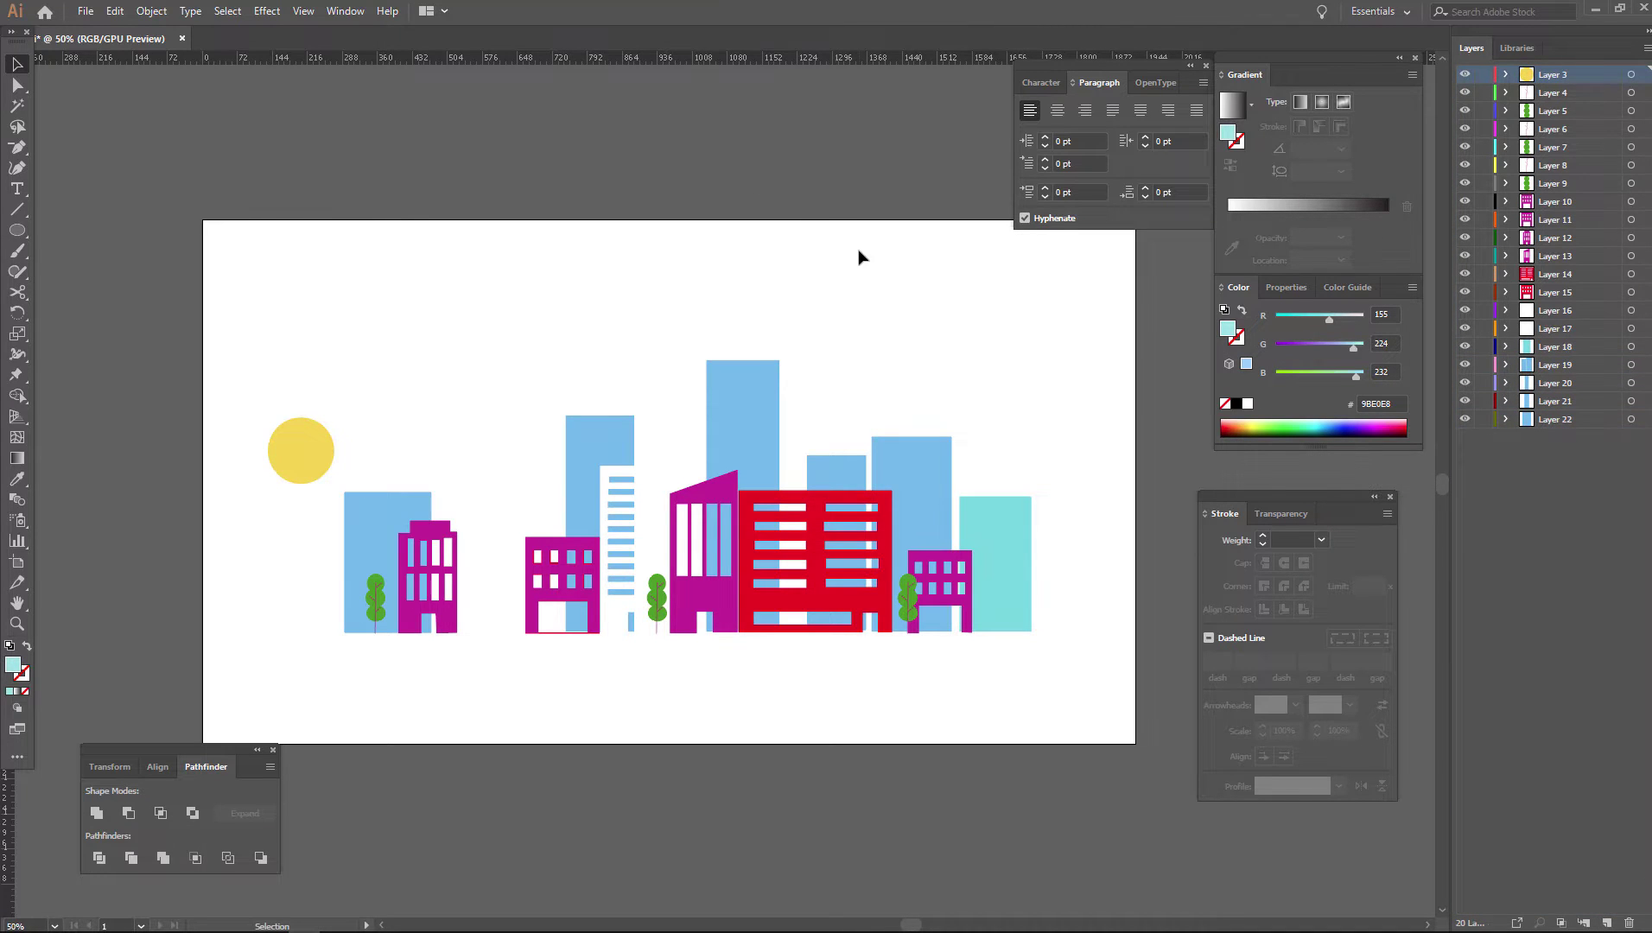
Save the layered artwork over the existing City.ai, replacing the old file and accepting the save options
mouse_move(858, 250)
mouse_down()
mouse_move(810, 236)
mouse_move(834, 265)
mouse_up()
click(85, 12)
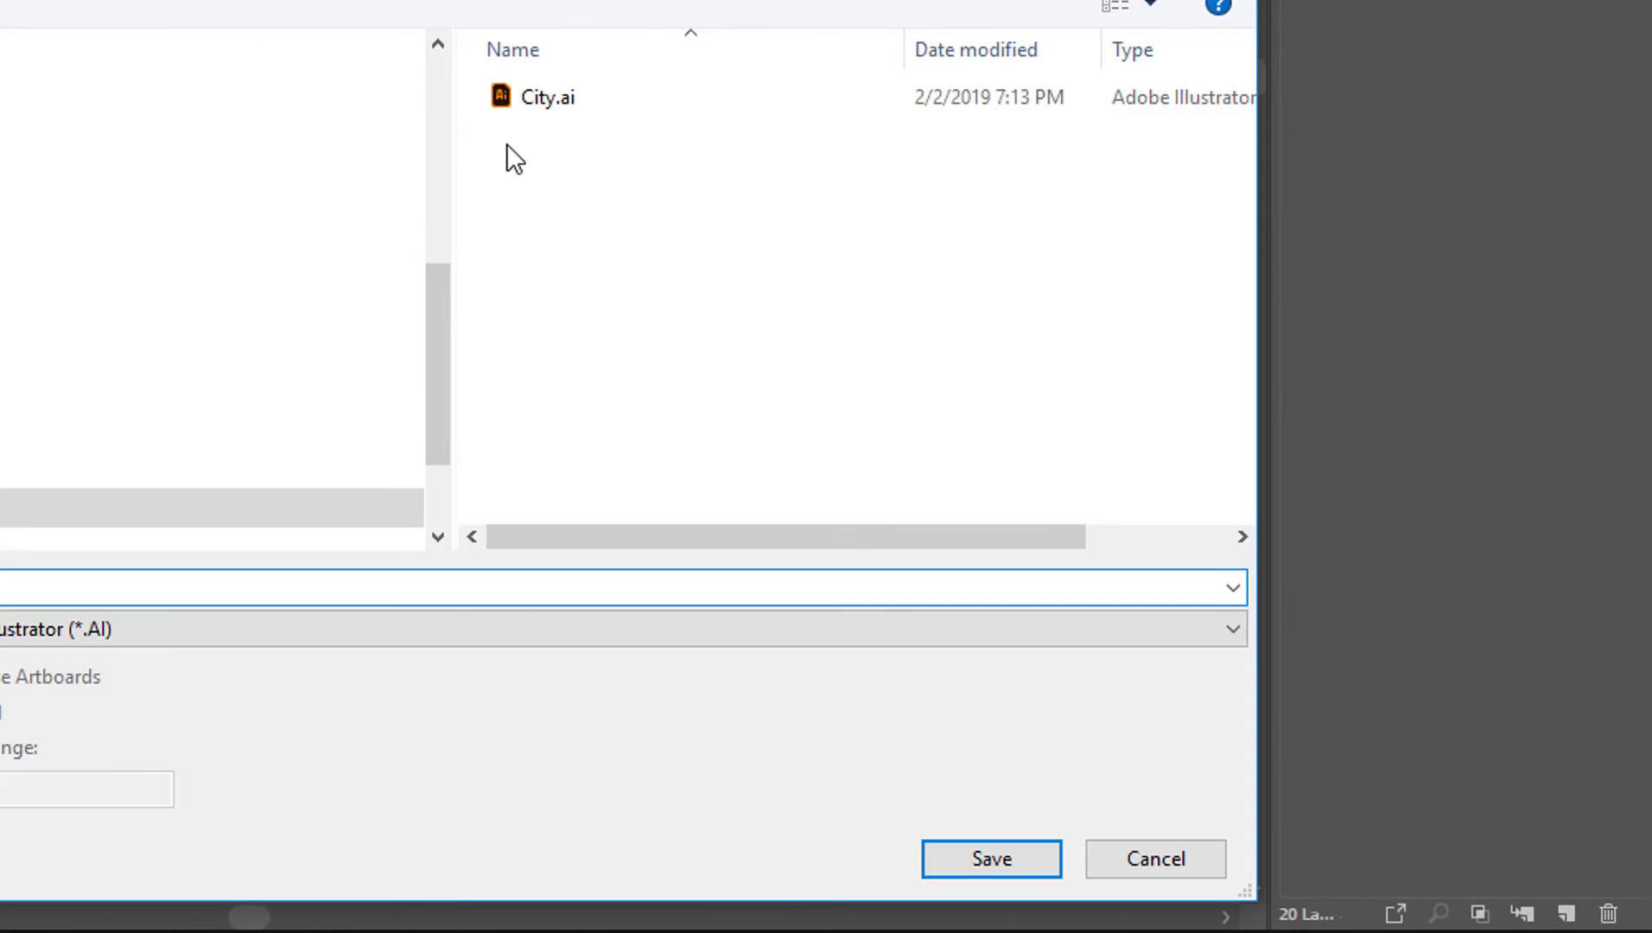
double_click(528, 113)
click(145, 179)
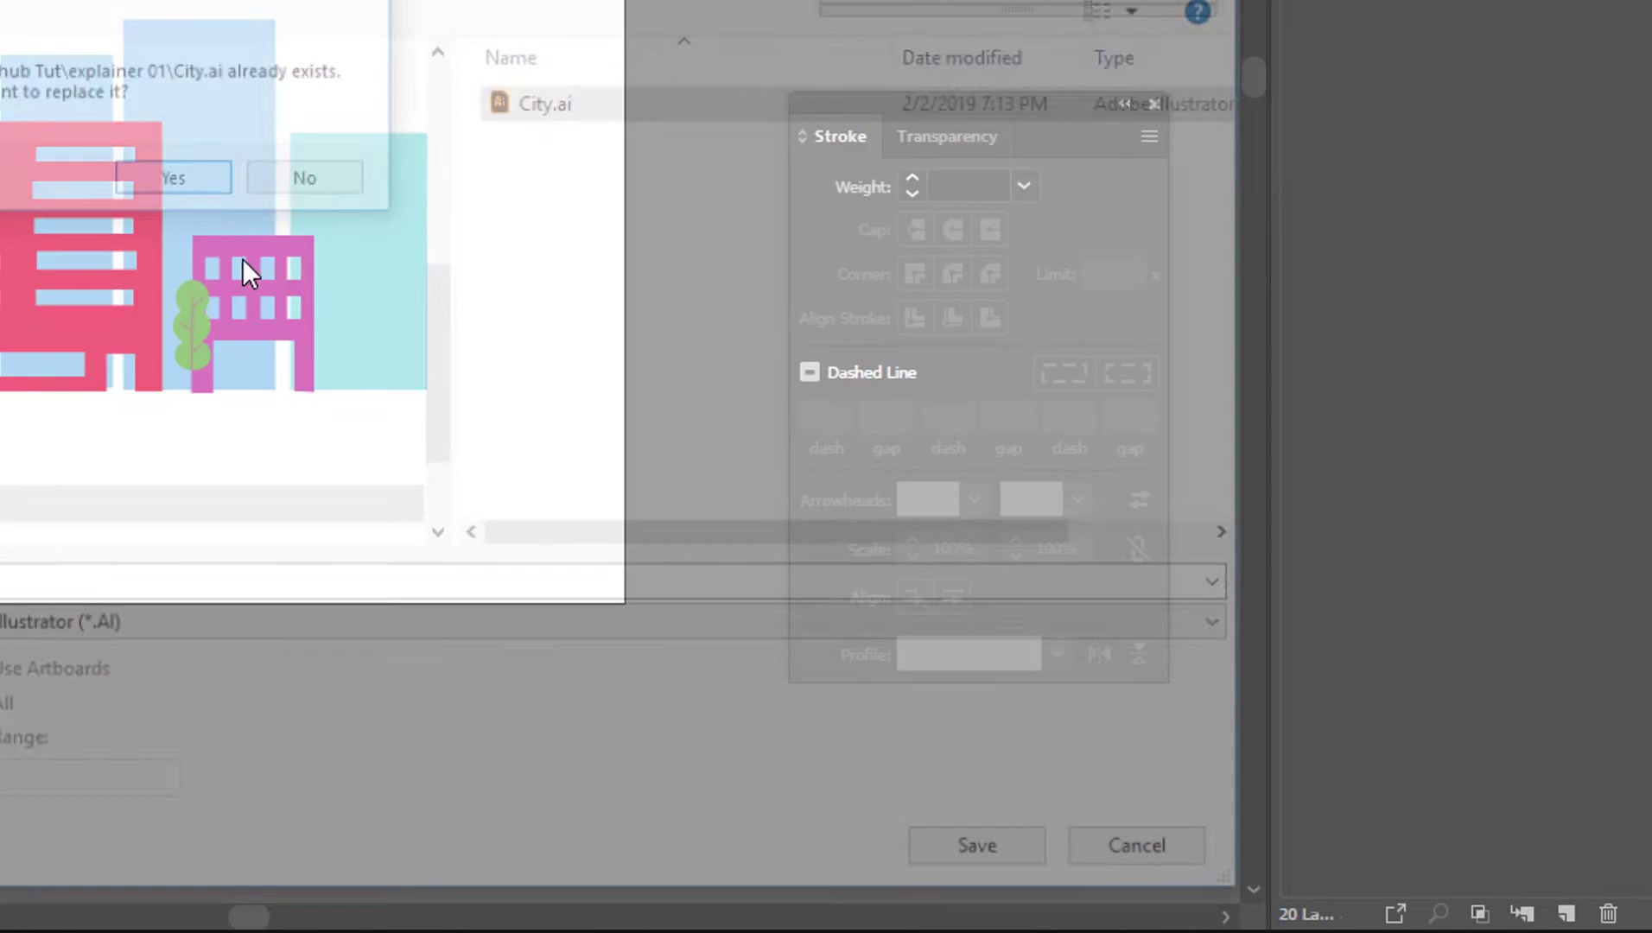
click(246, 518)
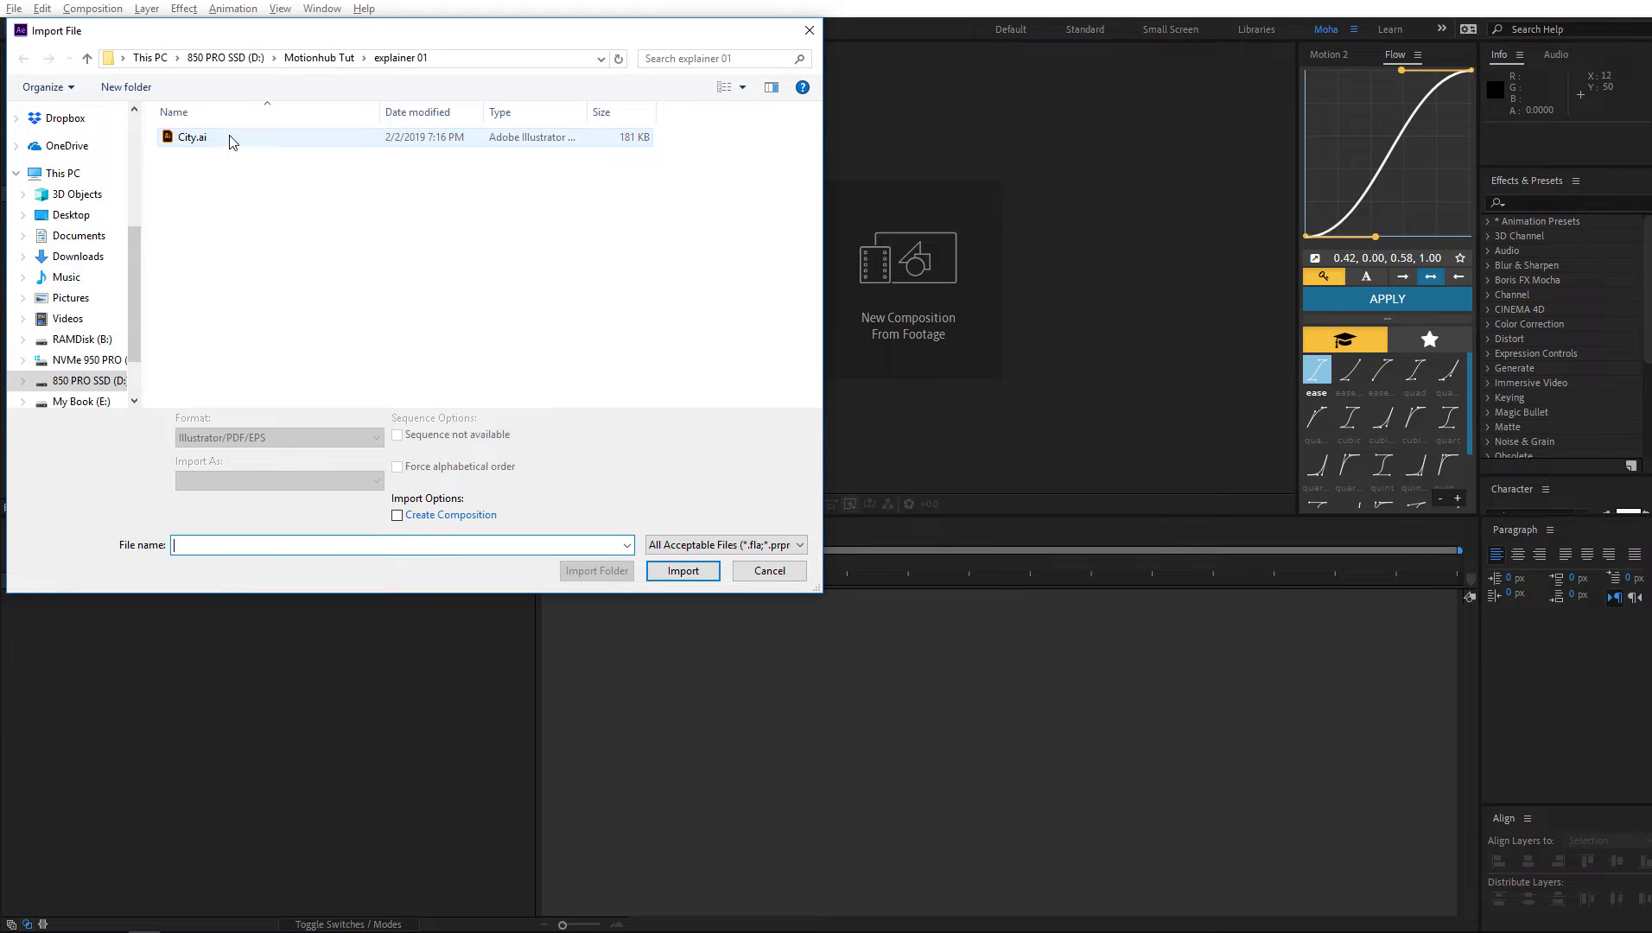
Switch to After Effects and import City.ai as a Composition with Layer Size footage dimensions
click(229, 138)
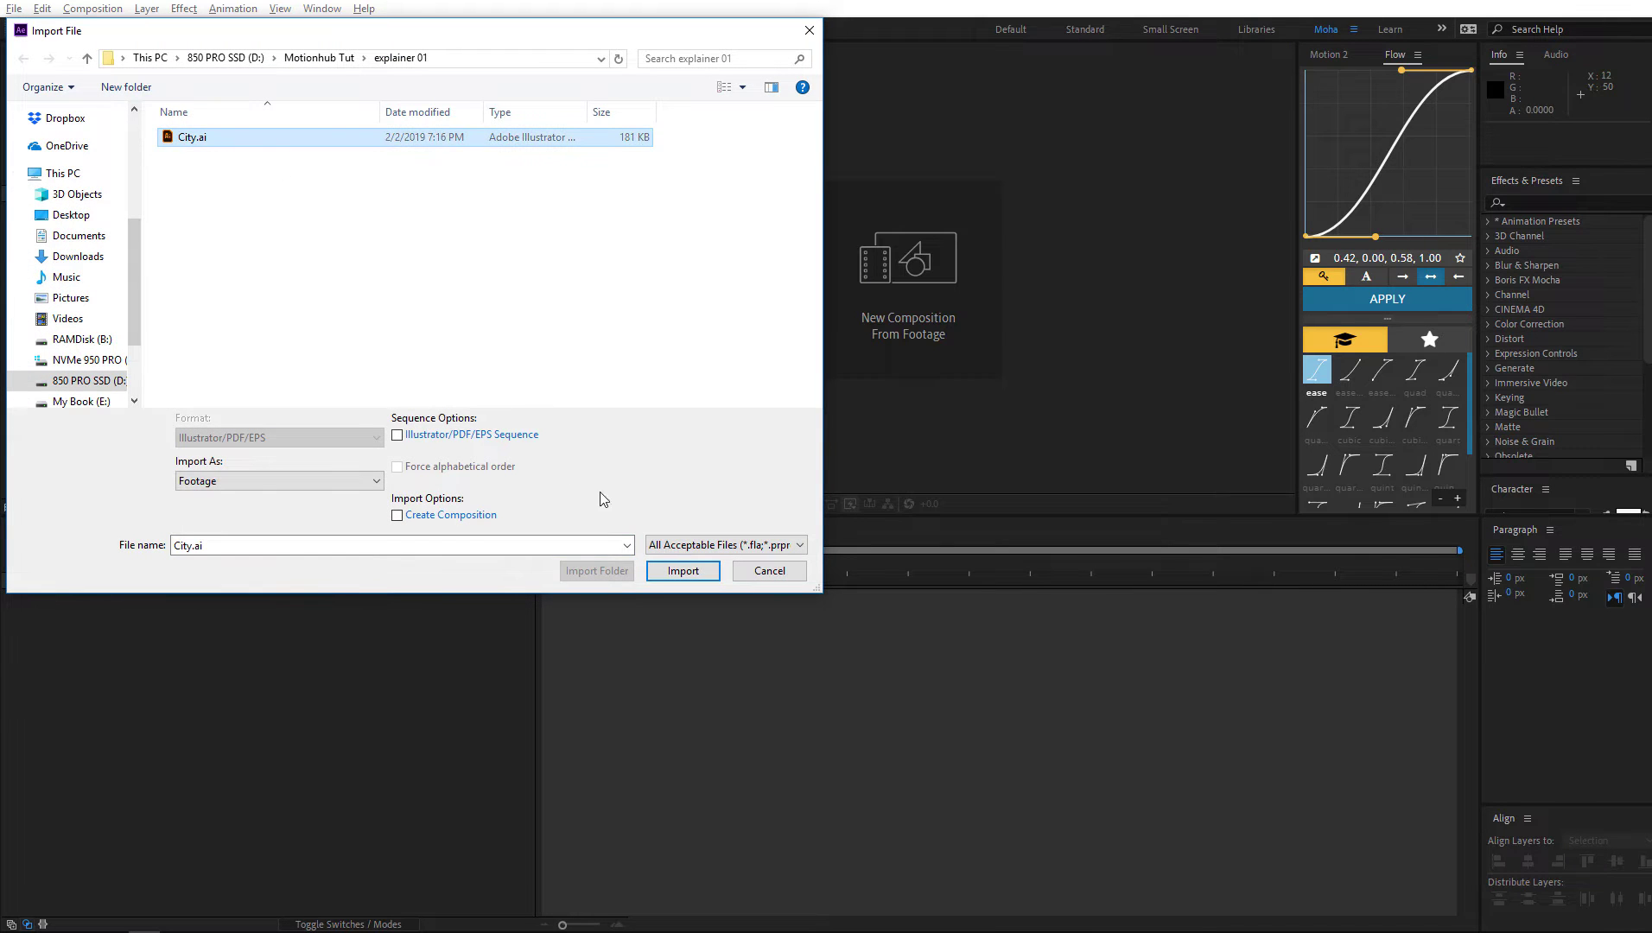
click(679, 574)
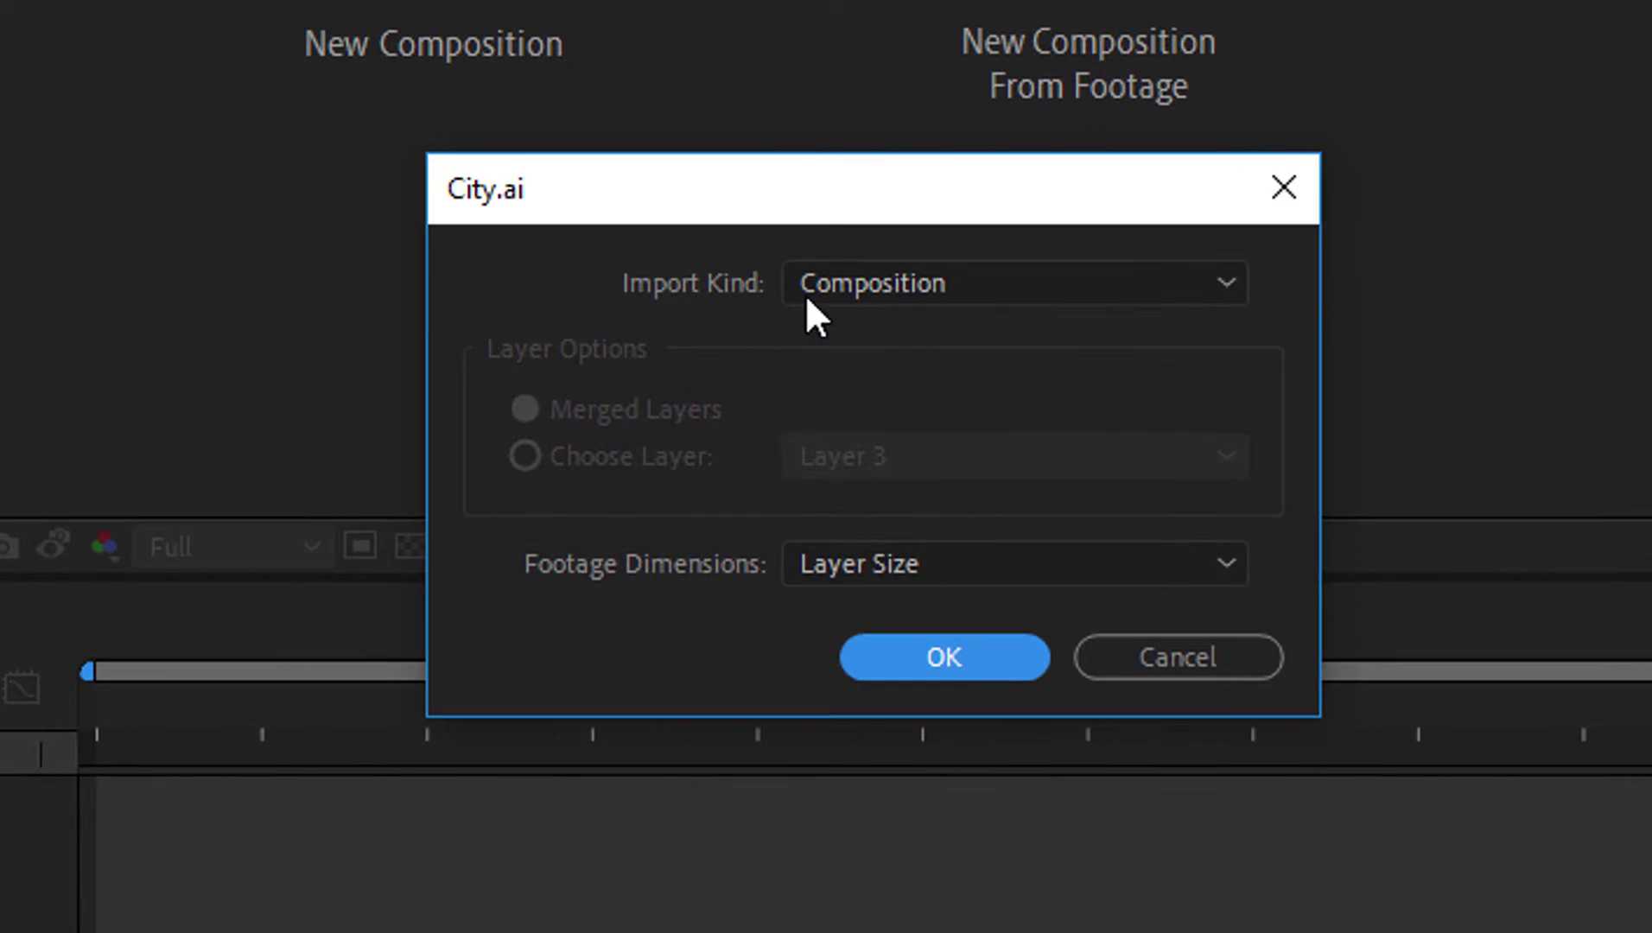
click(843, 410)
click(967, 383)
click(944, 566)
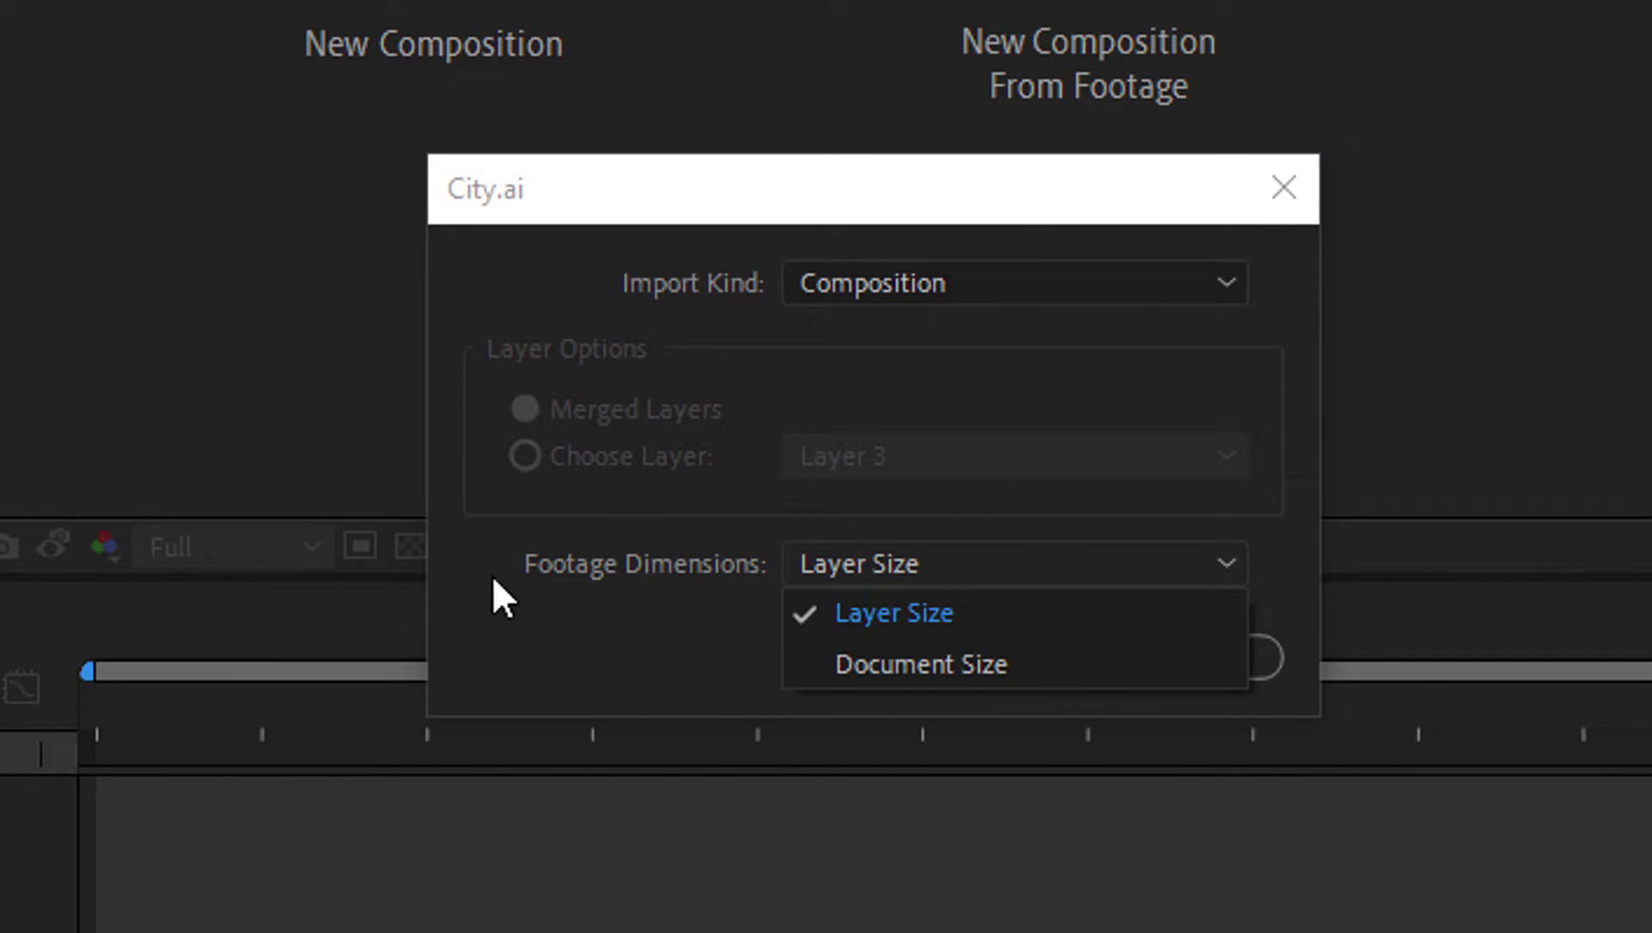
click(1015, 612)
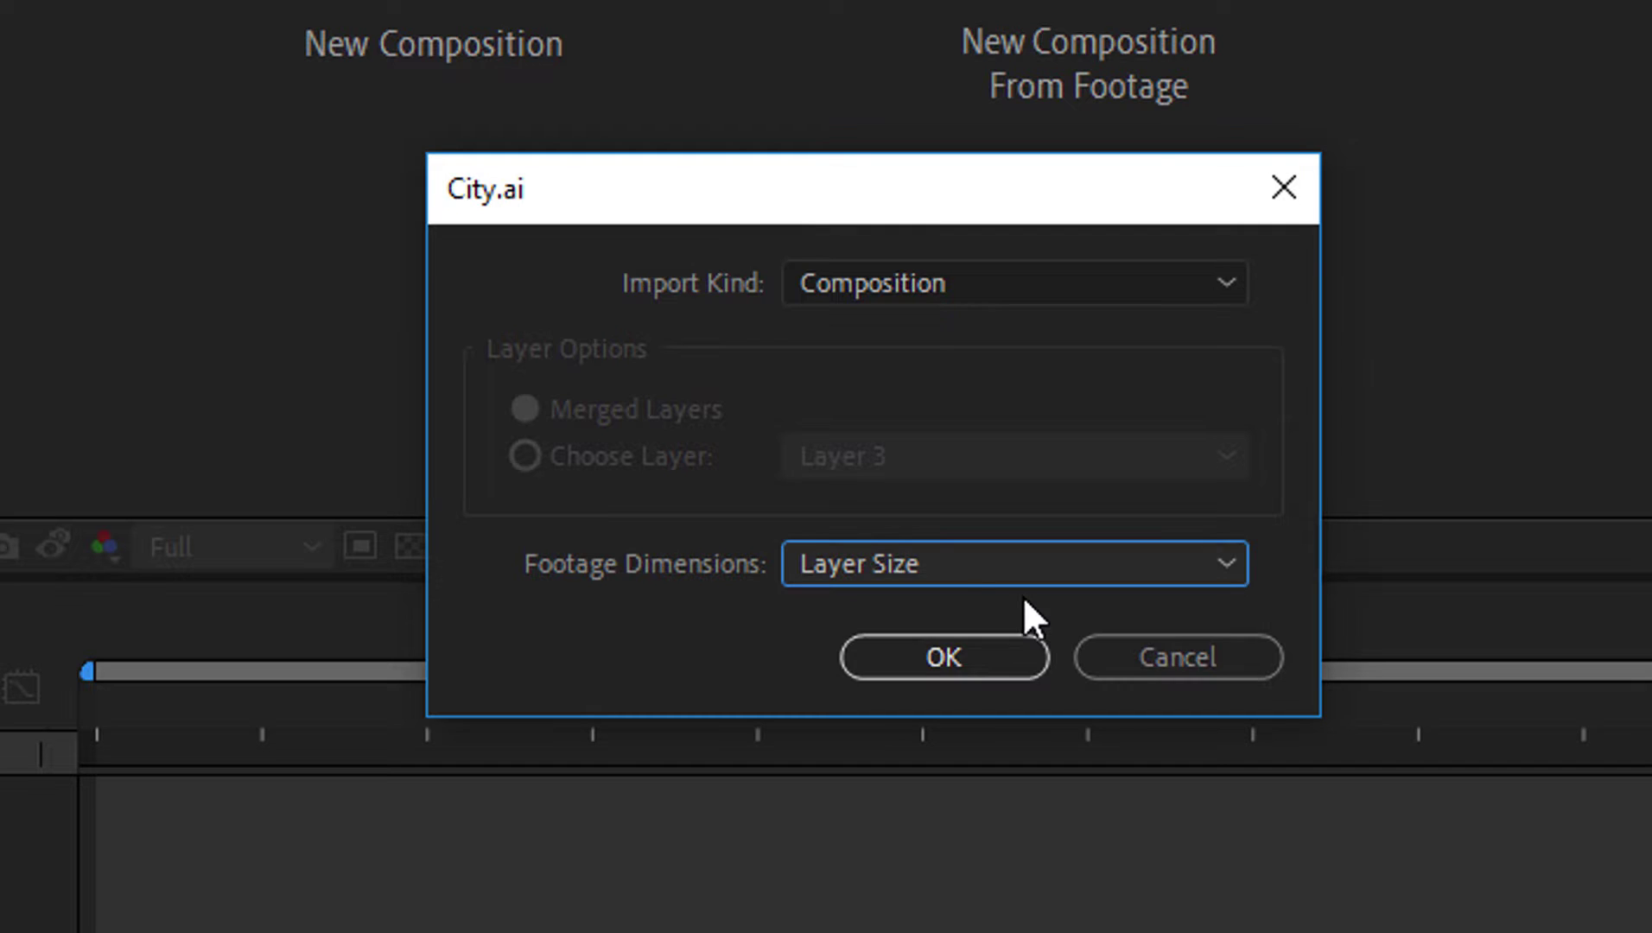
click(952, 659)
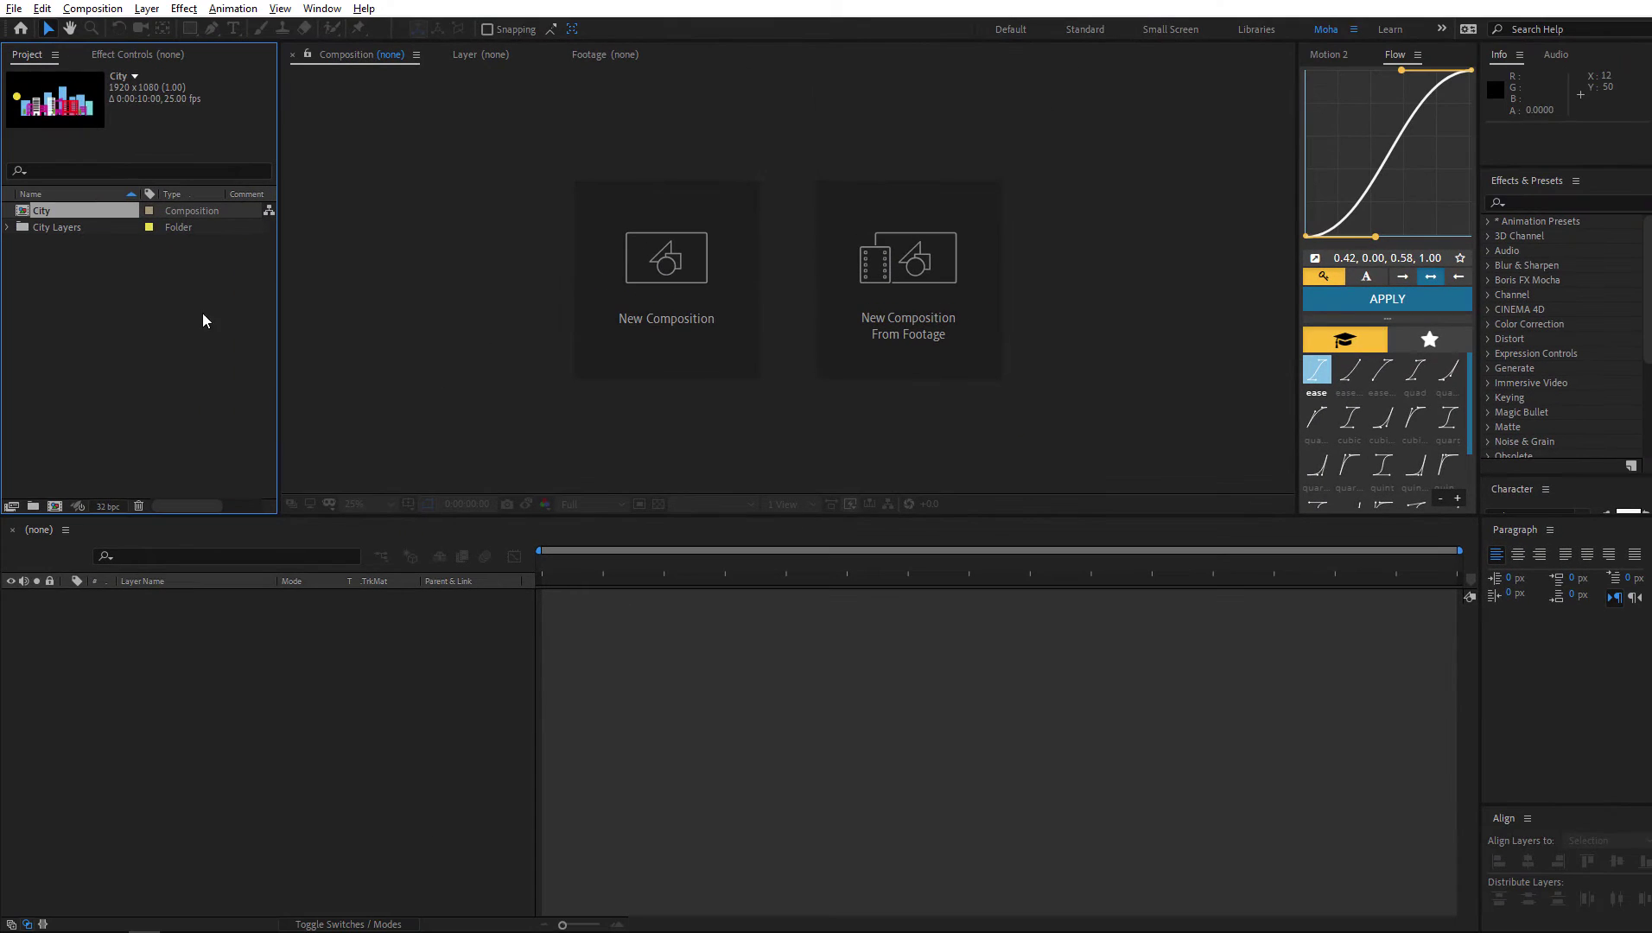
Open the imported City composition and fit its whole frame in the preview
click(61, 247)
click(28, 212)
double_click(27, 214)
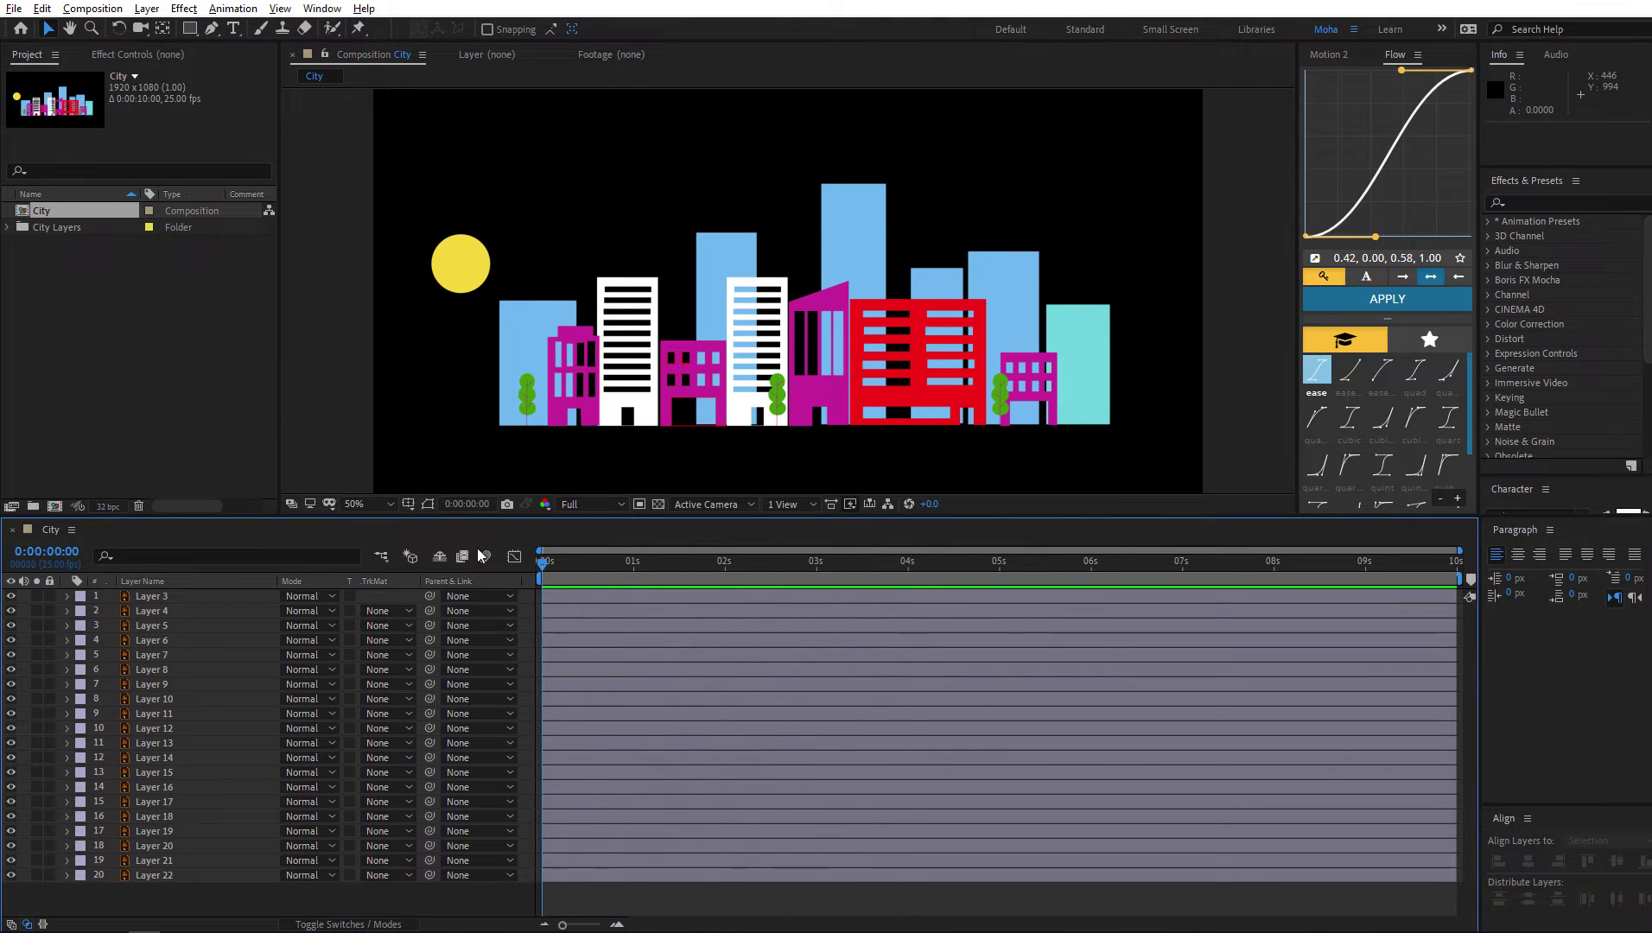
key(comma)
Review the City composition's frame rate and duration in its settings and close them without changes
click(92, 9)
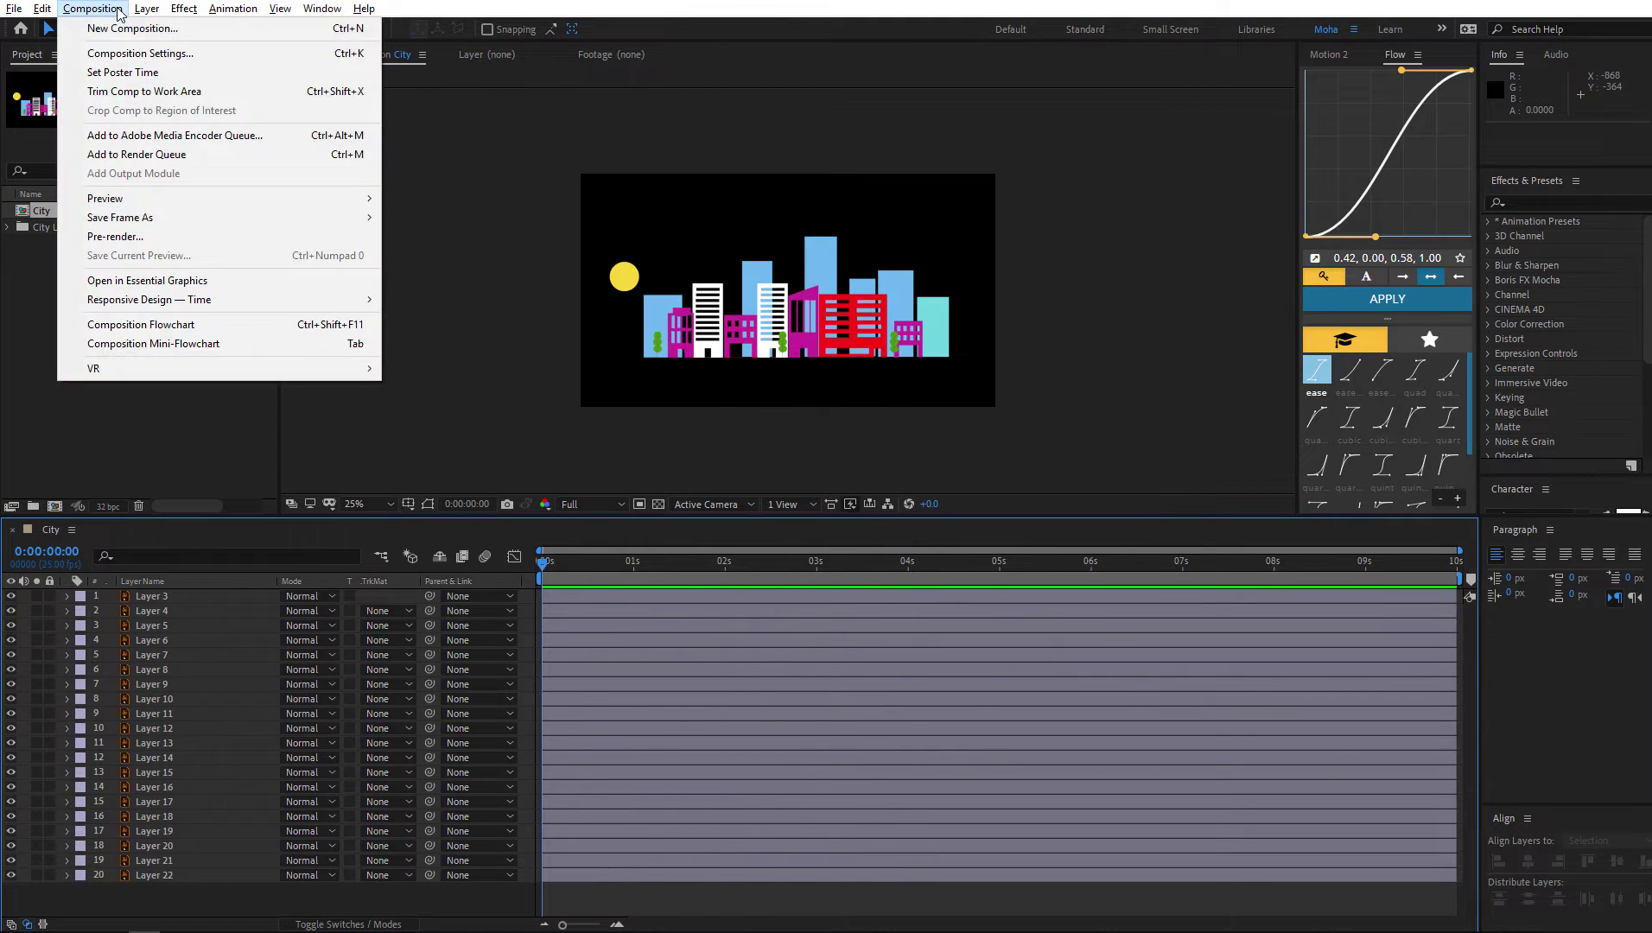
click(164, 54)
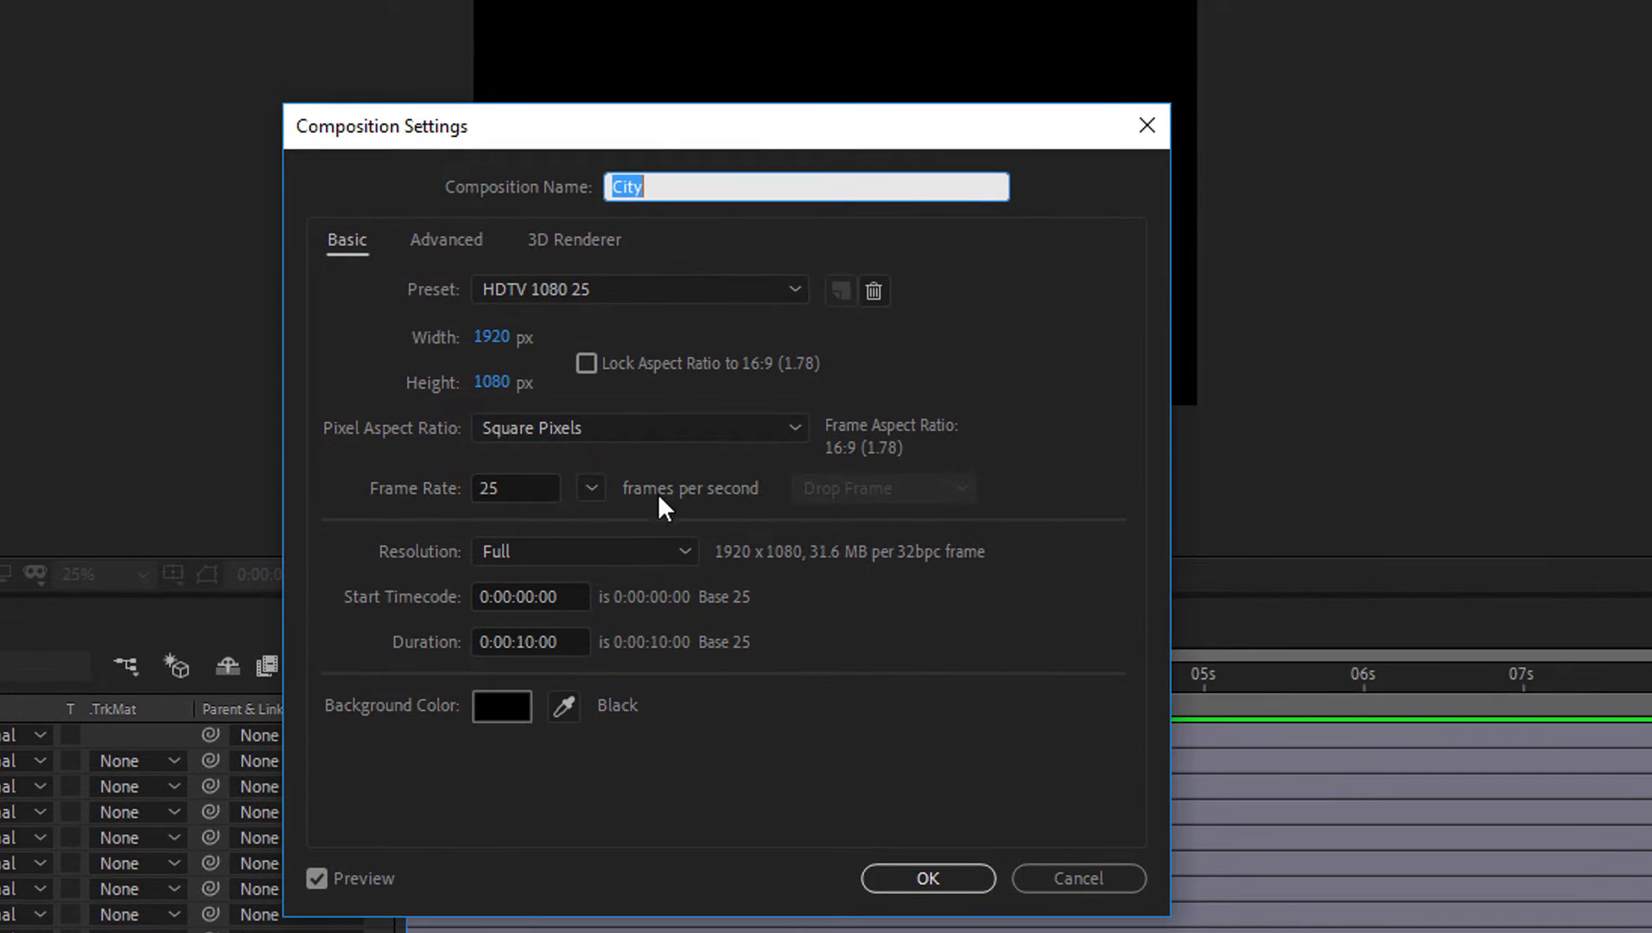
click(517, 641)
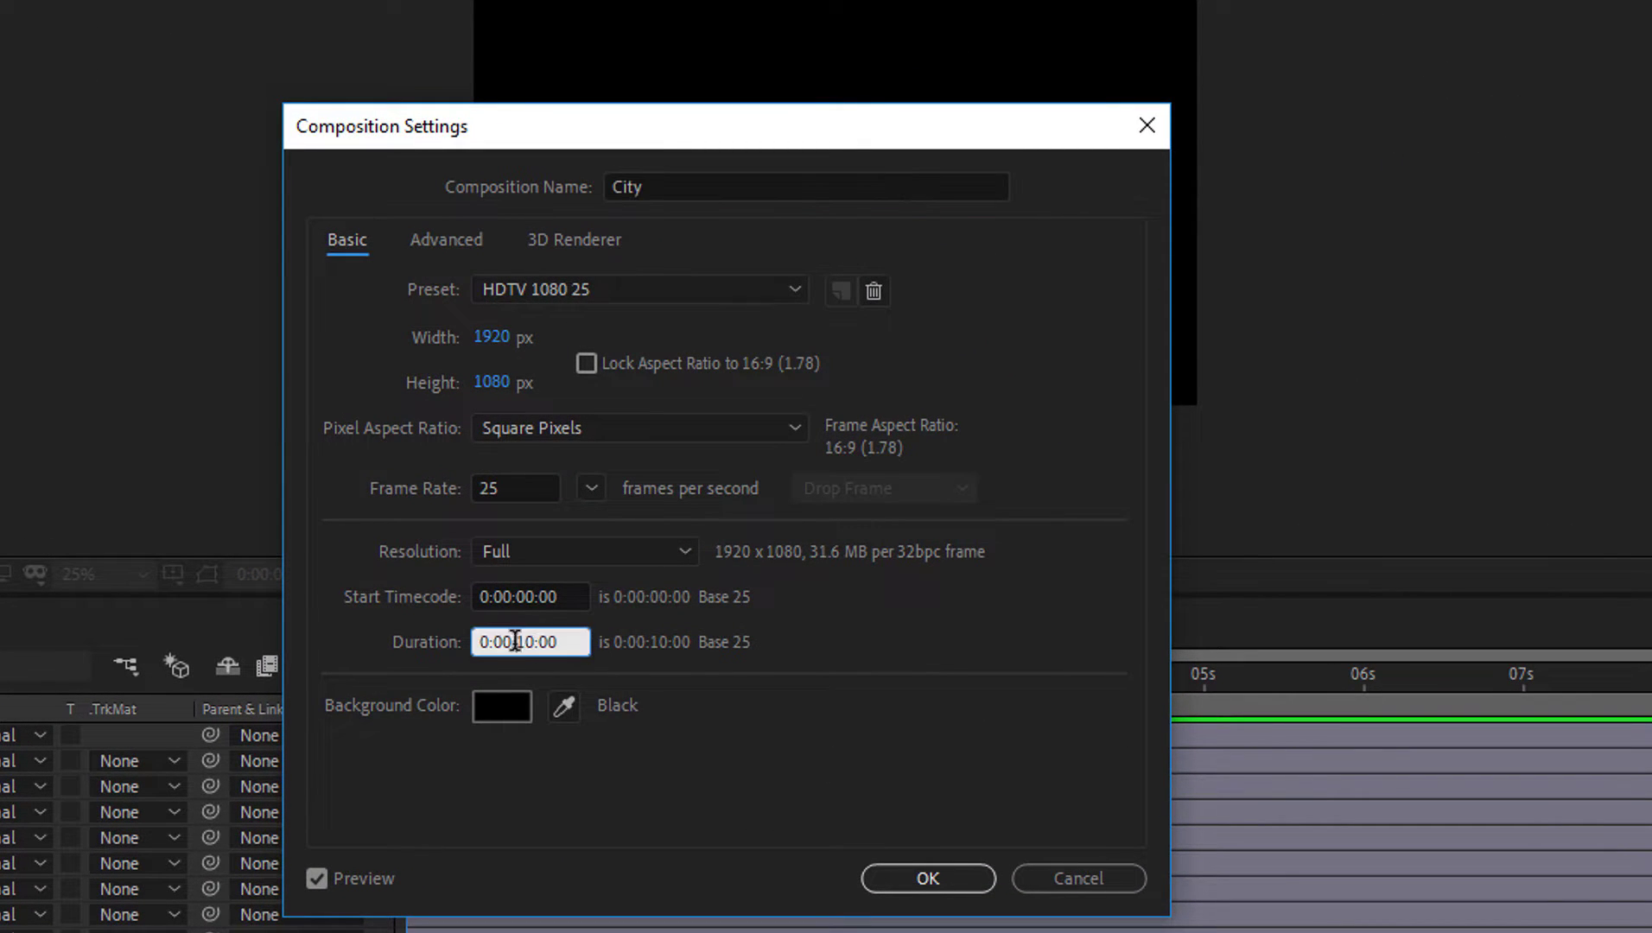
key(Return)
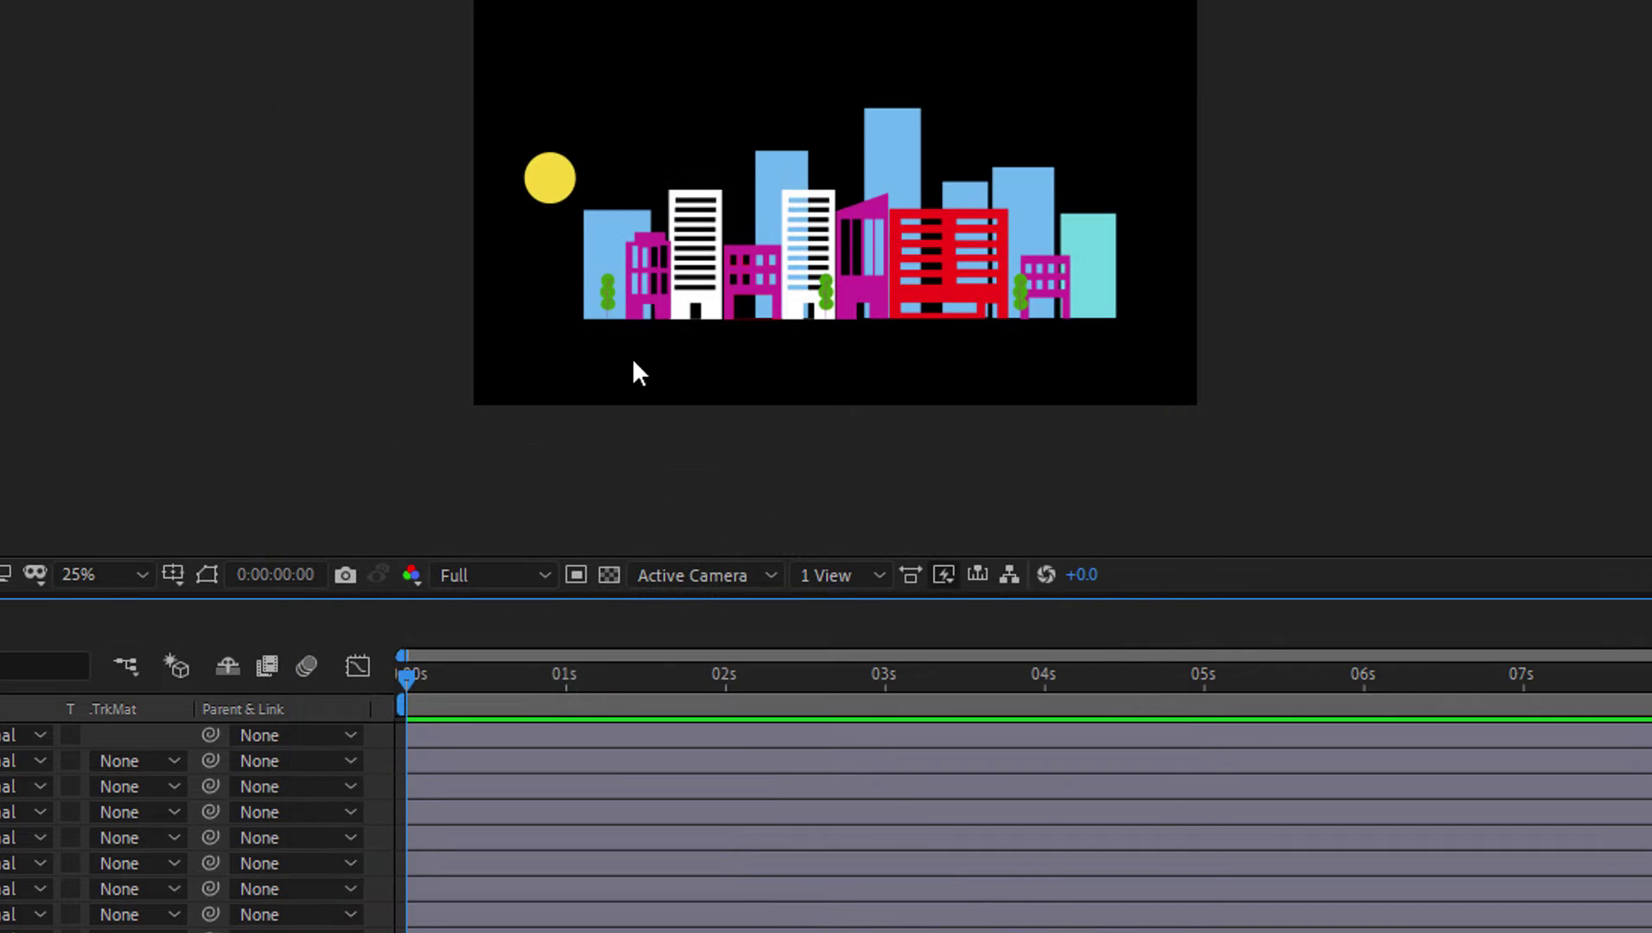
Add a 1920 x 1080 px deep blue solid to the composition and place it beneath all the city layers
scroll(635, 363, up, 2)
click(760, 275)
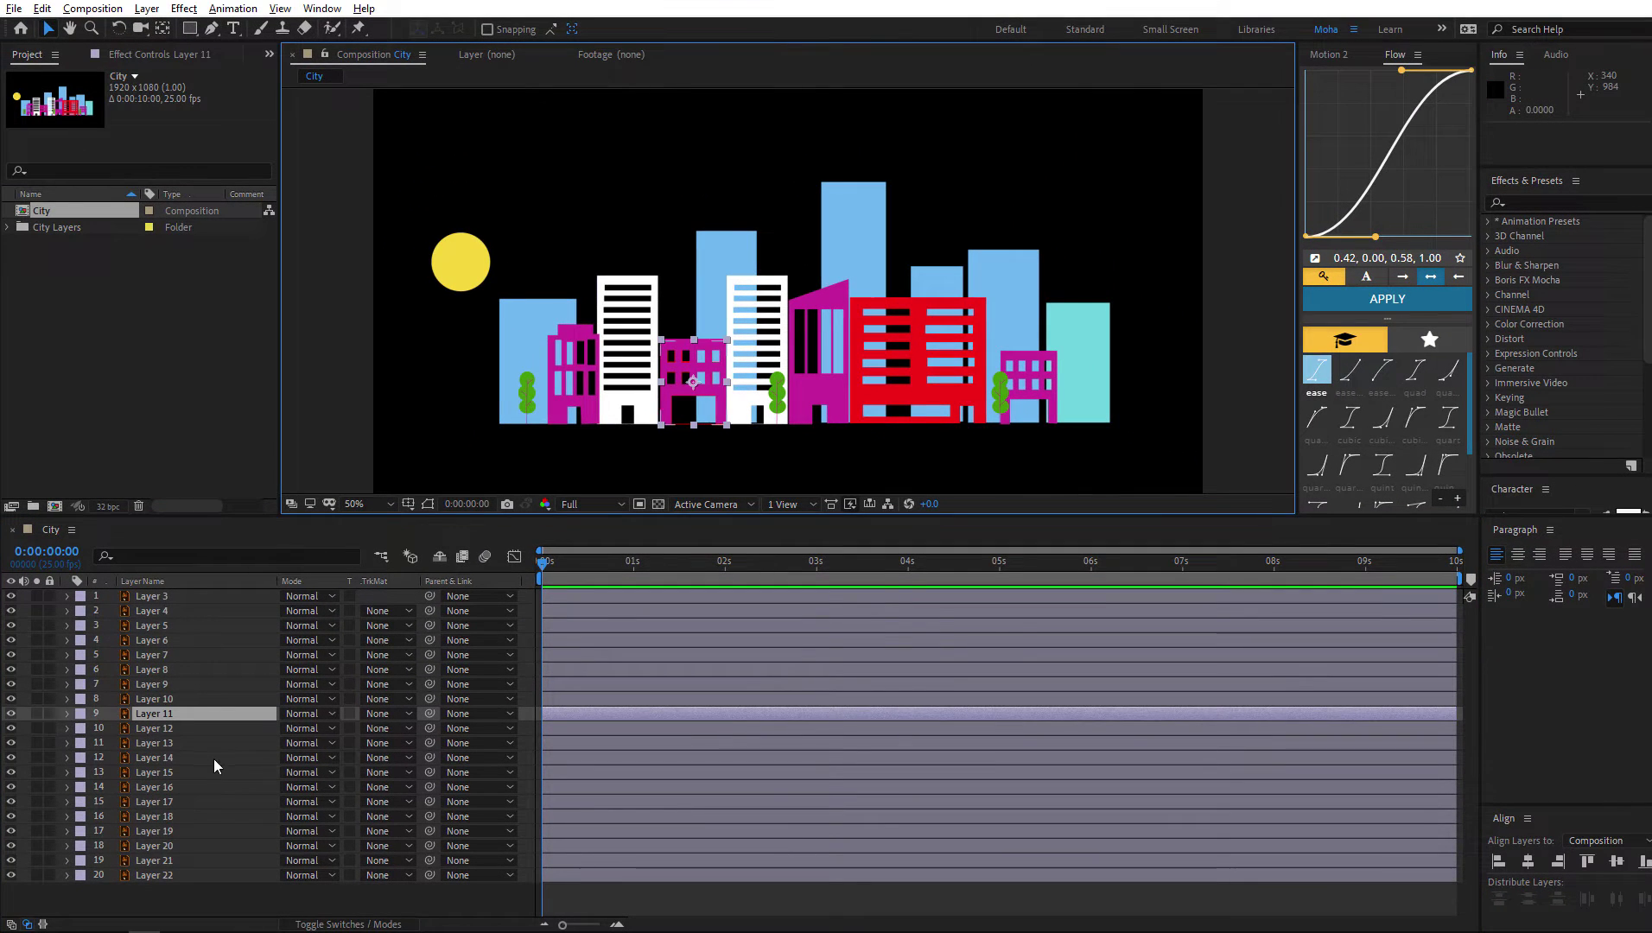
click(185, 900)
right_click(185, 900)
mouse_move(337, 707)
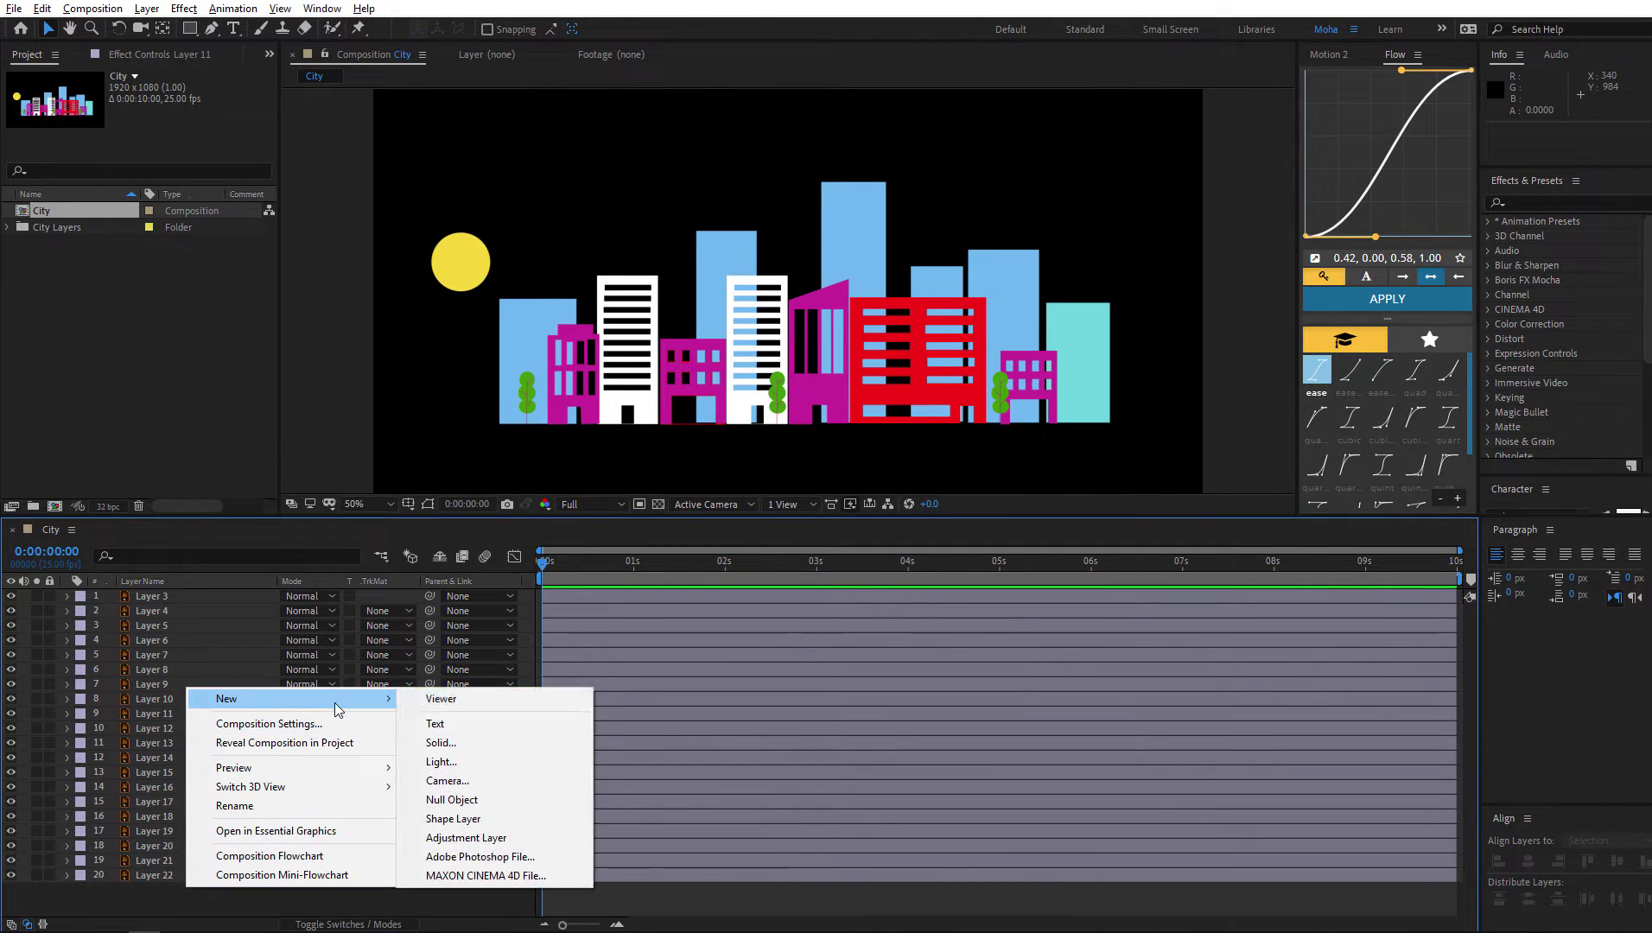
click(473, 742)
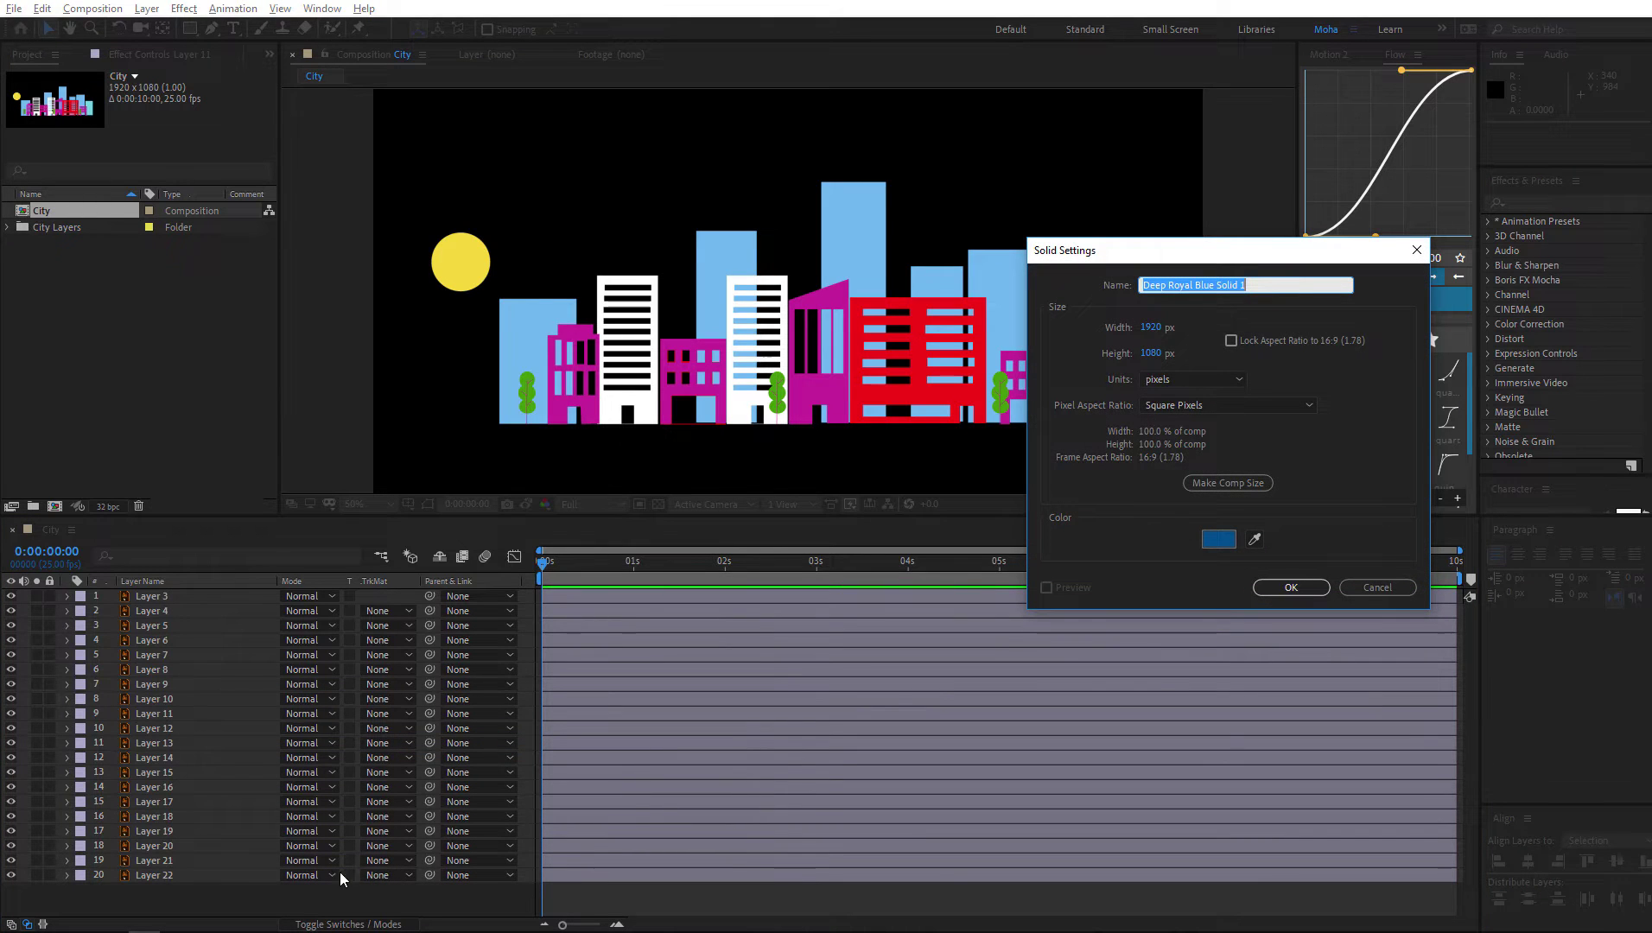
click(1273, 588)
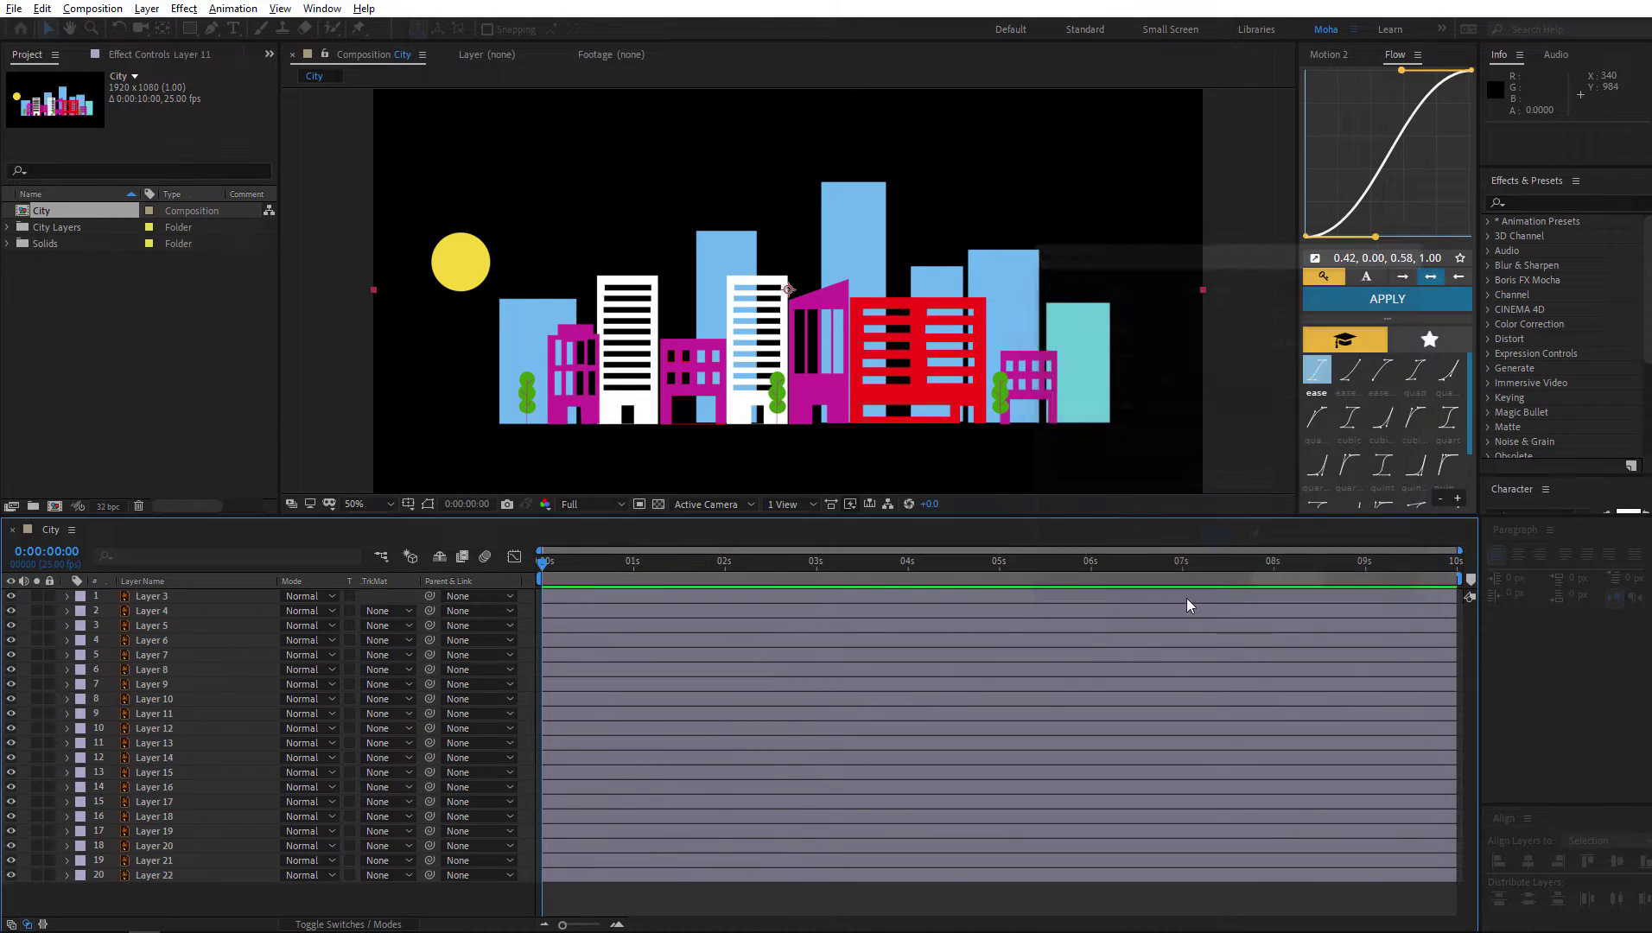
drag(227, 640, 212, 897)
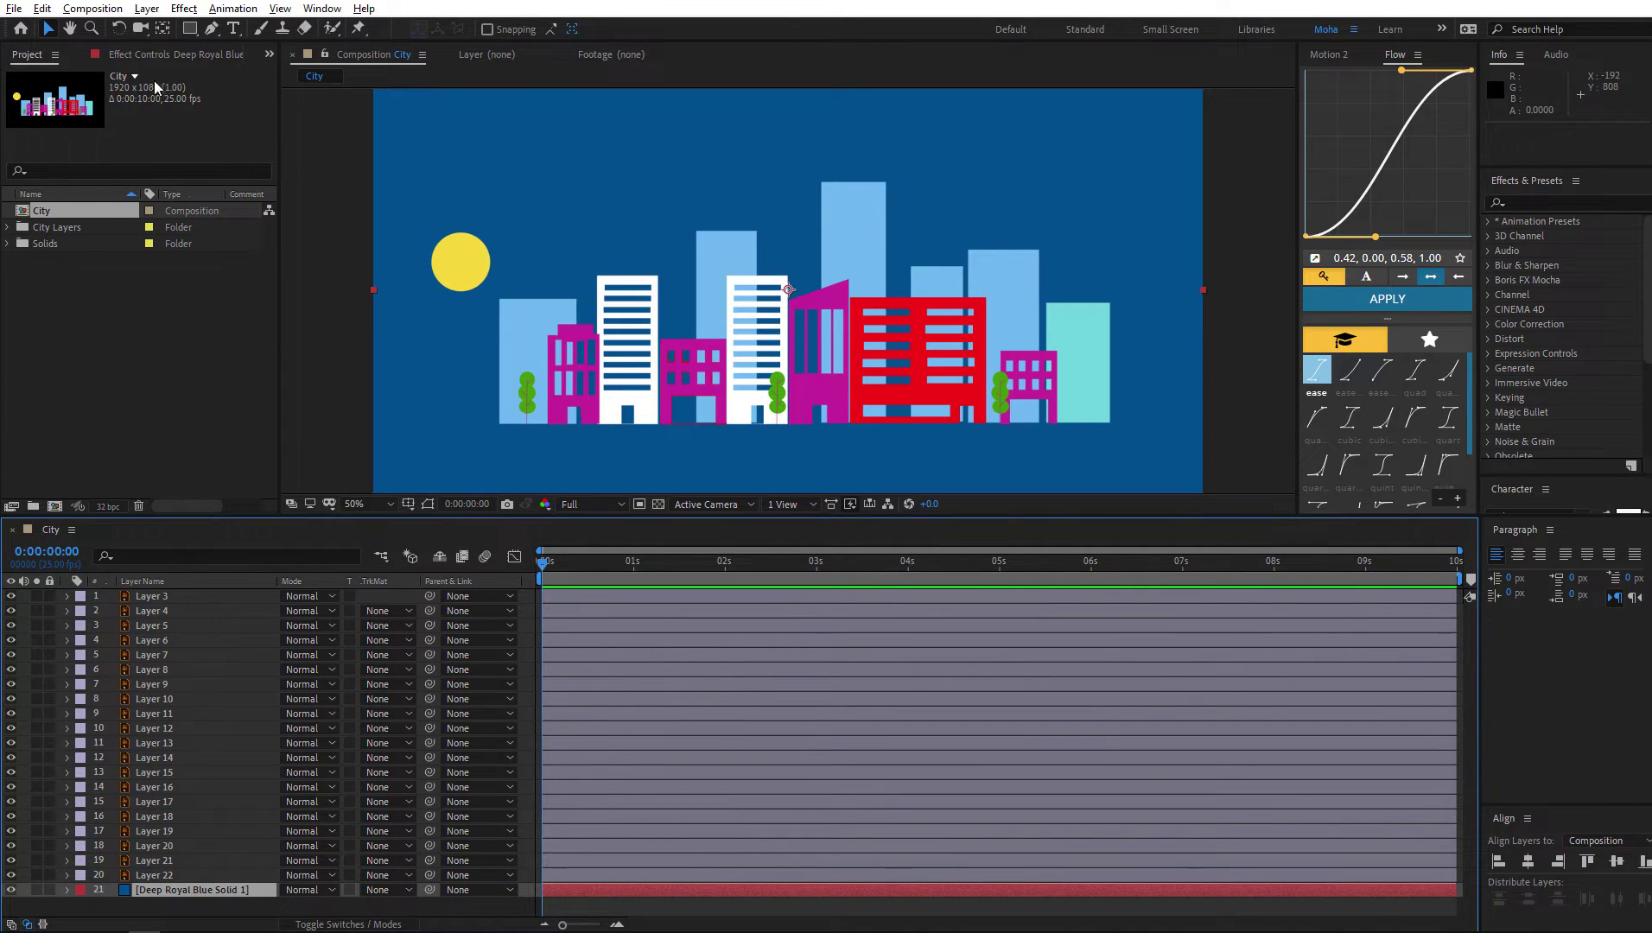
Change the background solid's color to light blue AED8FC
click(162, 13)
click(186, 45)
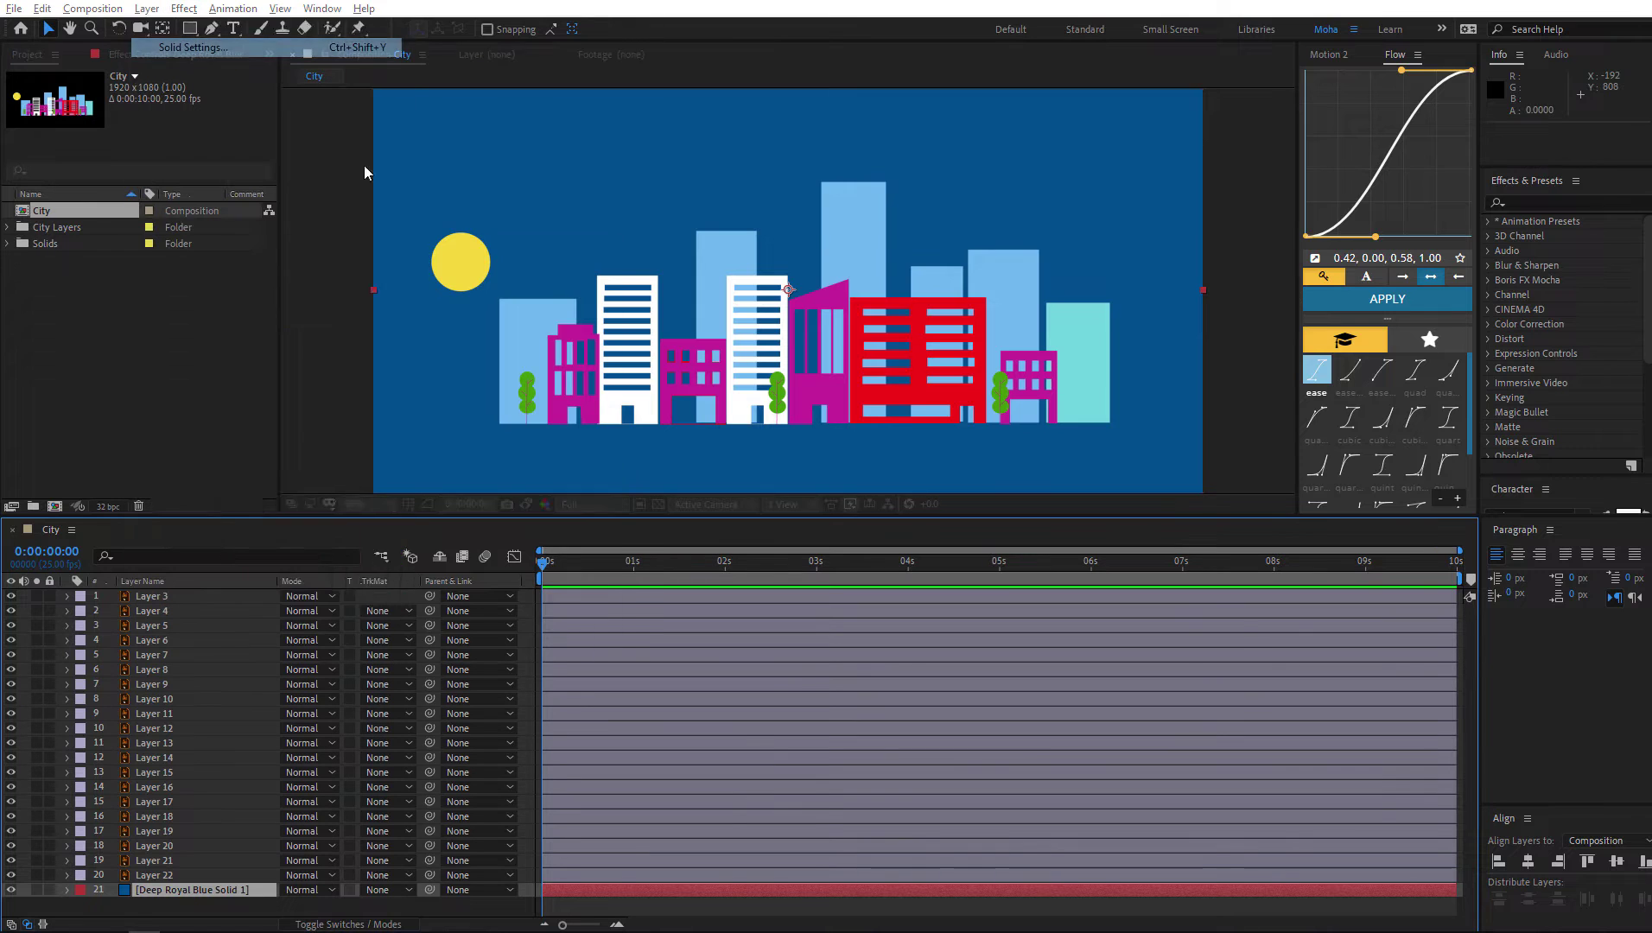
click(413, 531)
drag(605, 684, 624, 656)
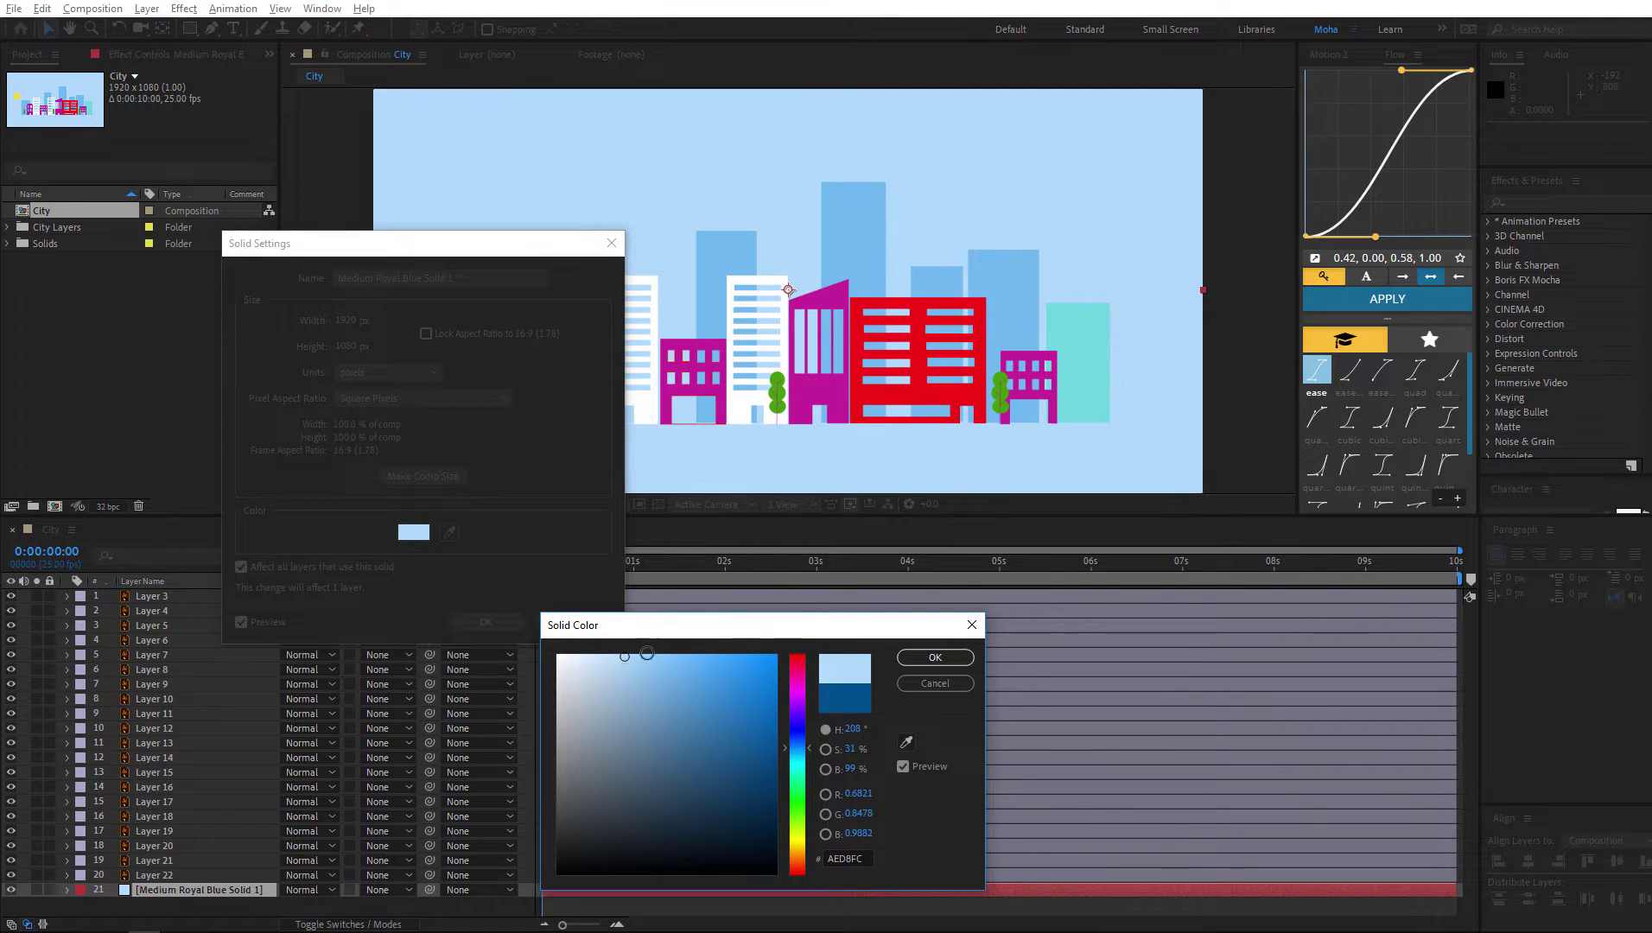
click(954, 657)
click(487, 620)
Enlarge the preview area and go through several timeline layers to see which shape each one holds
drag(1035, 516, 1036, 553)
click(192, 635)
scroll(181, 708, down, 2)
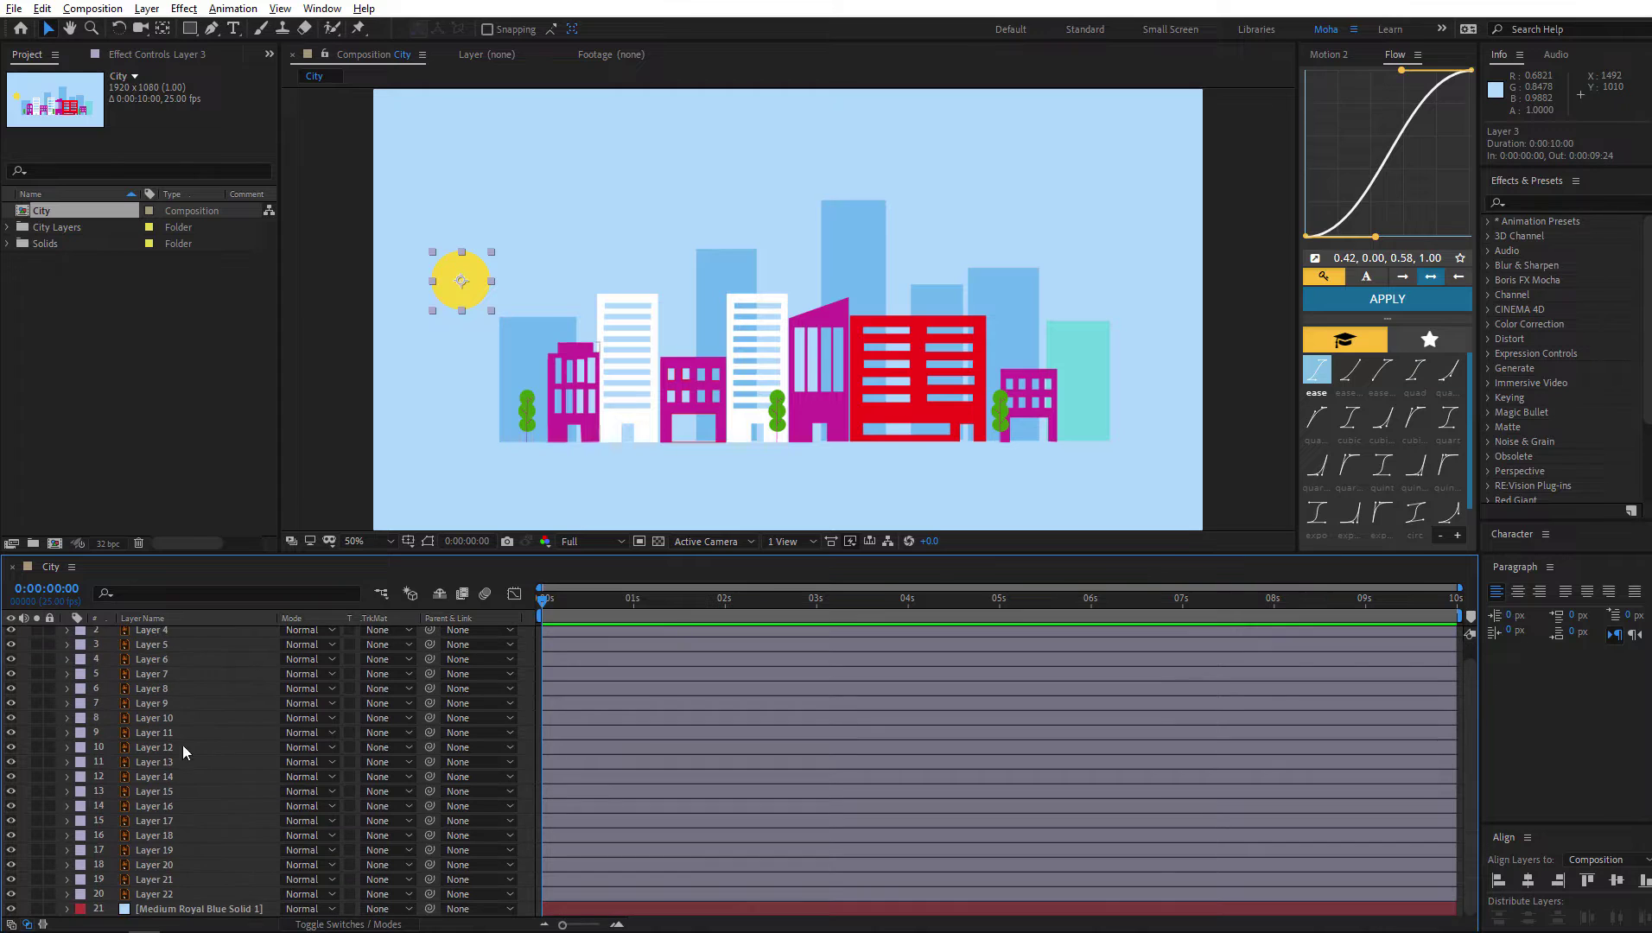
scroll(177, 812, up, 2)
click(180, 894)
click(177, 766)
click(177, 677)
click(186, 648)
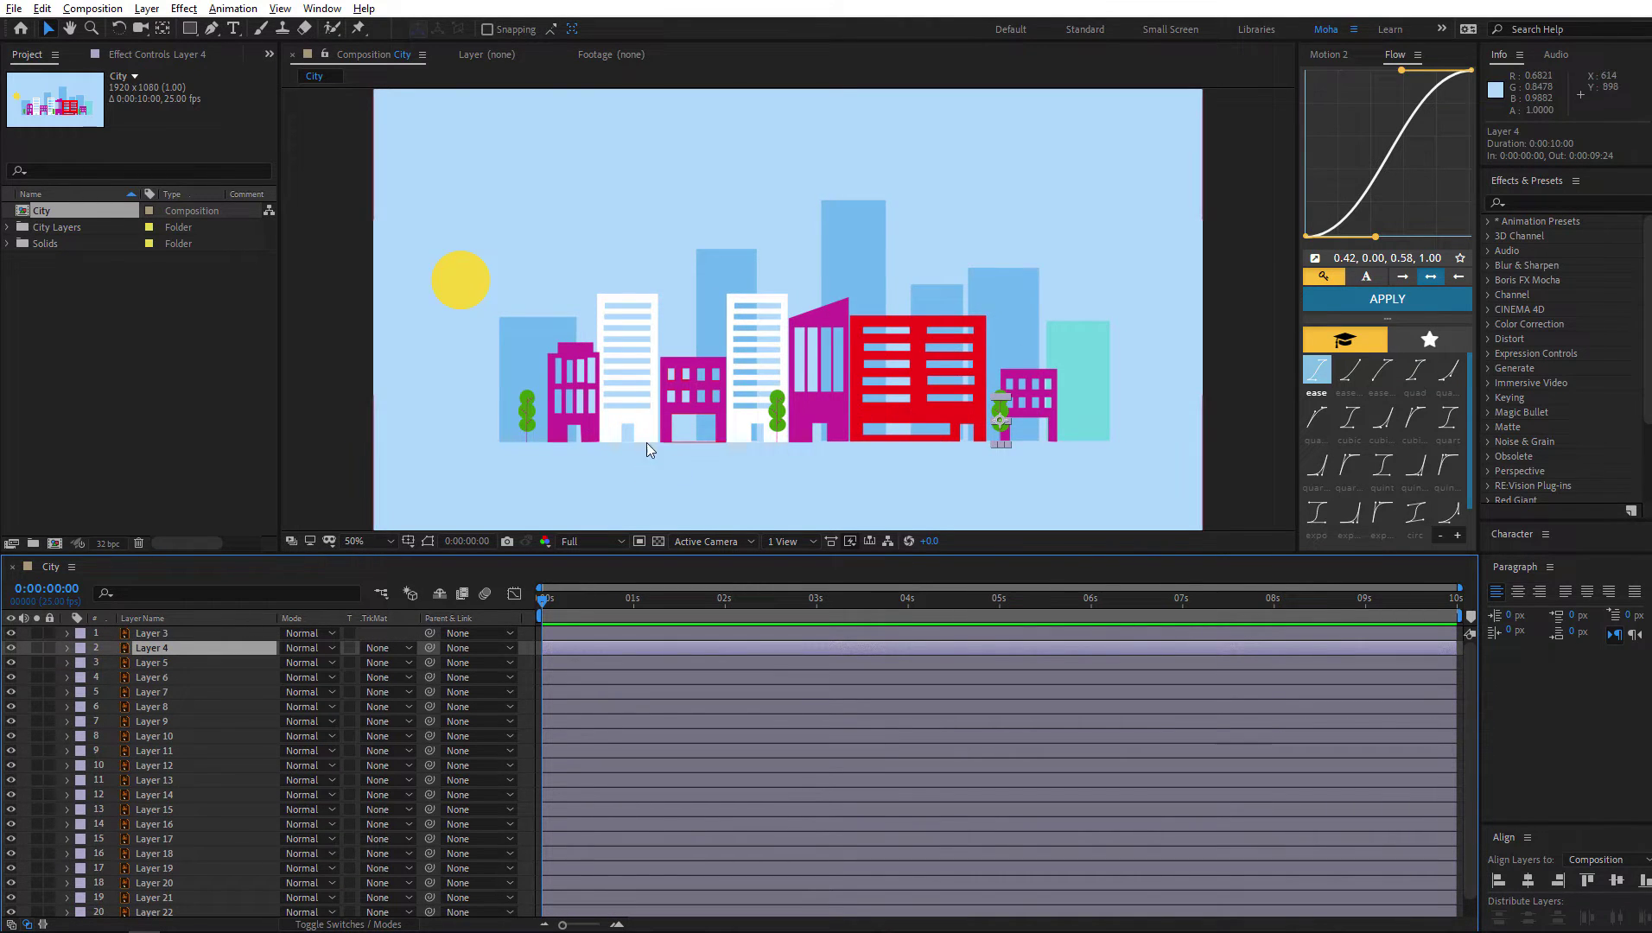
Select the blue and turquoise background buildings one by one in the preview to identify their layers
click(730, 264)
click(859, 246)
click(1009, 292)
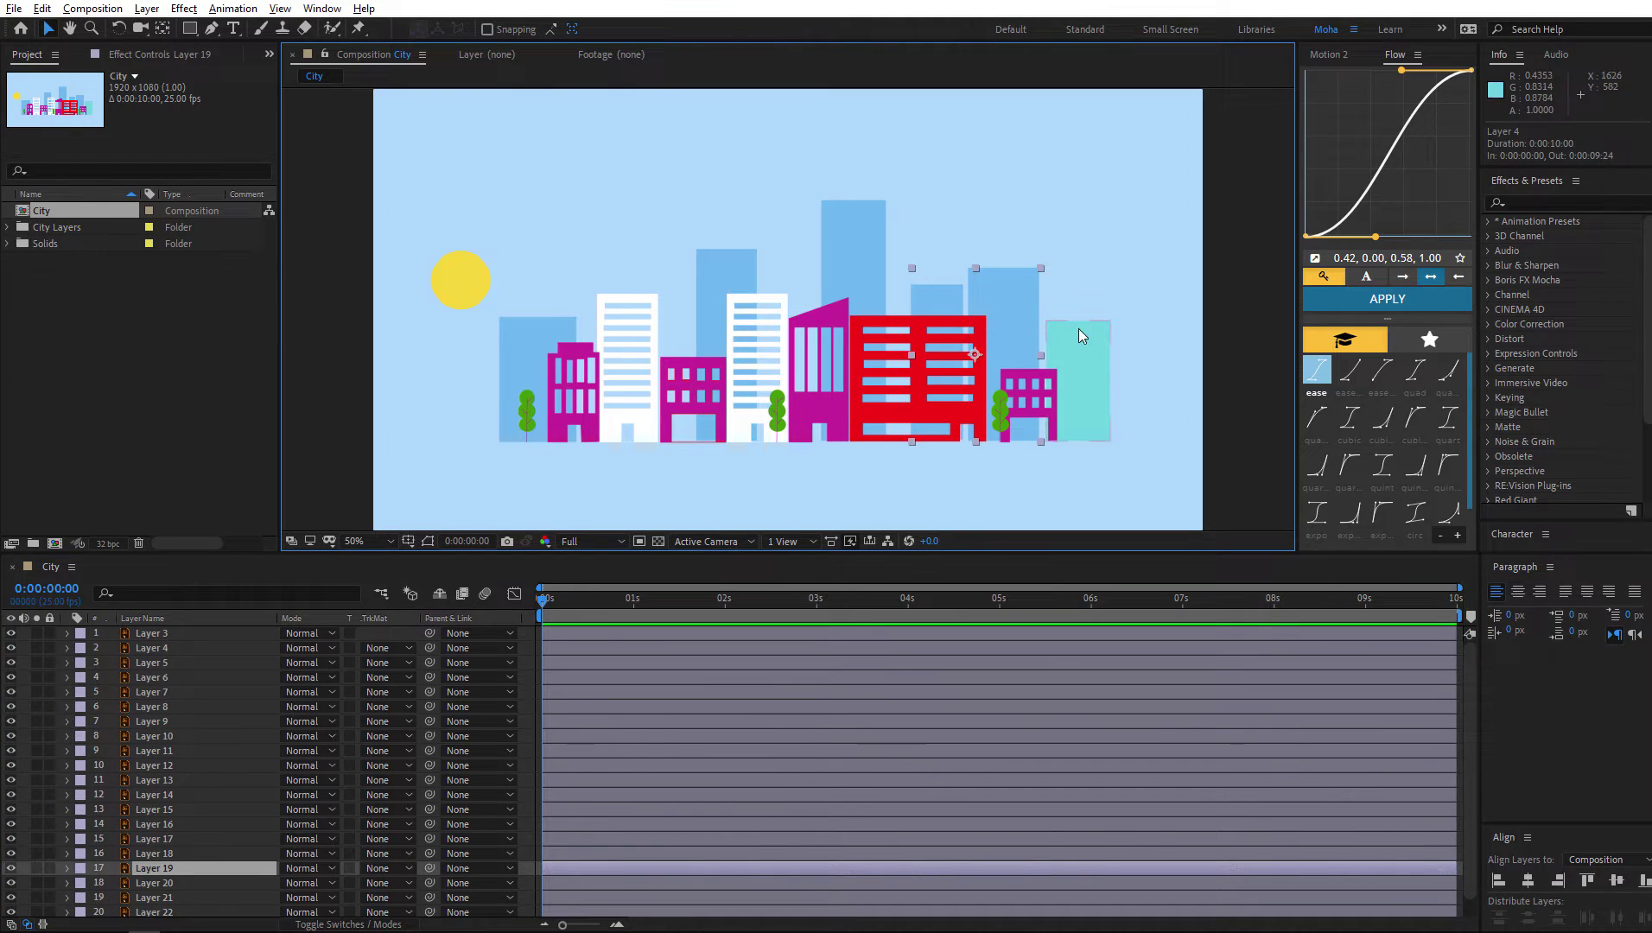
click(1078, 332)
click(1003, 297)
click(844, 256)
click(726, 302)
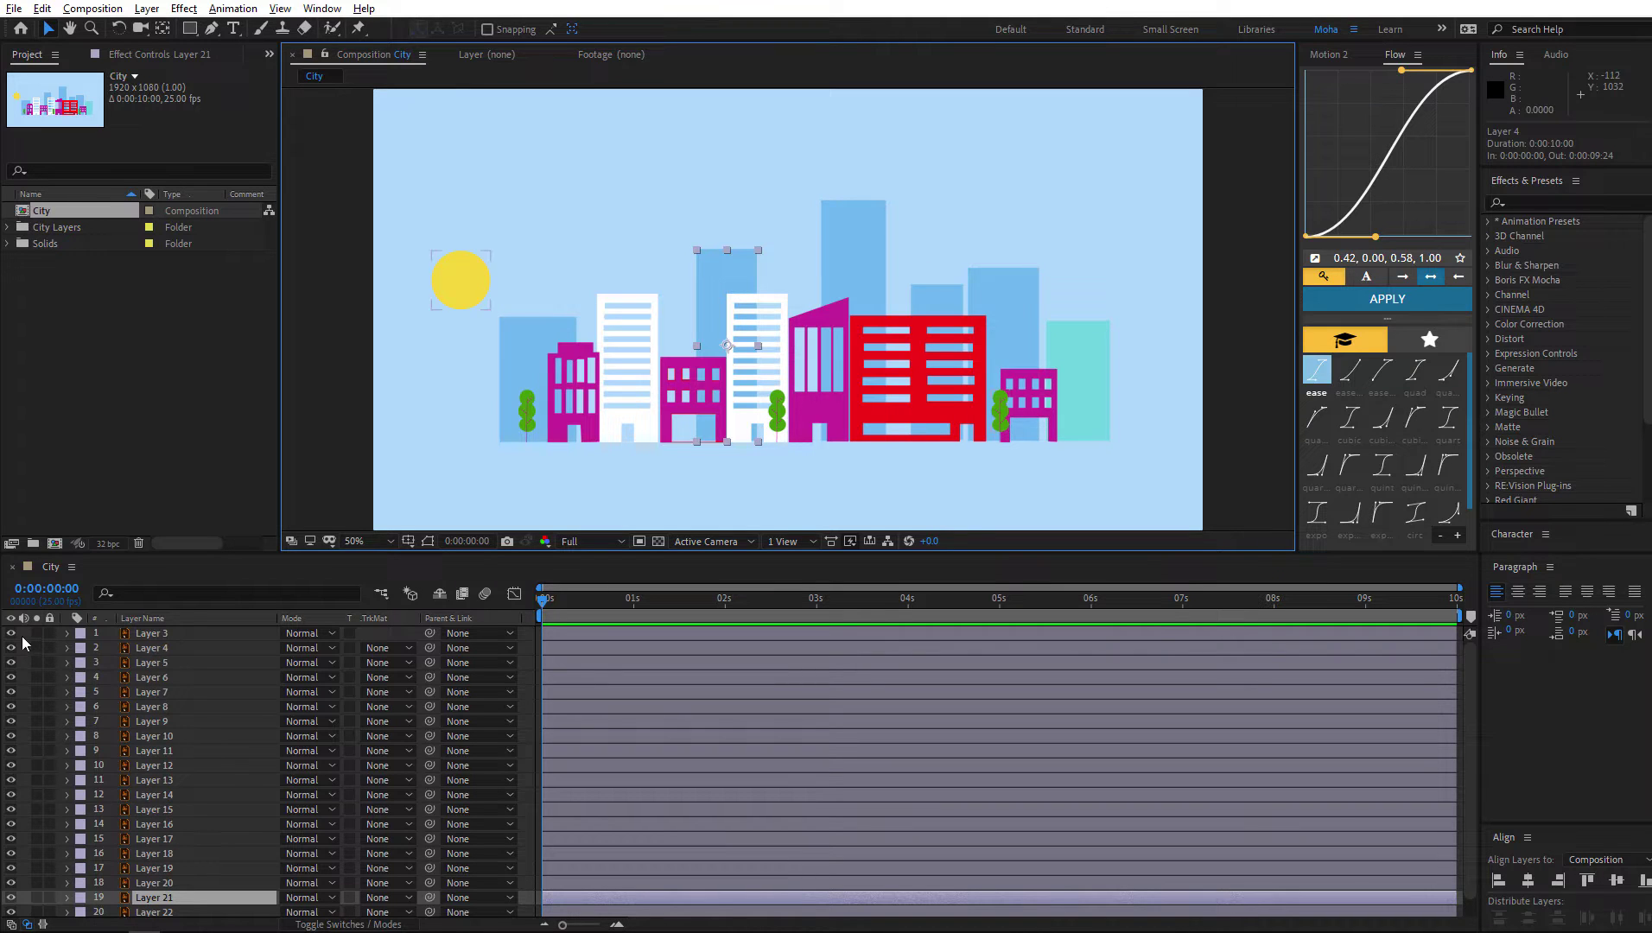
Hide Layers 3 to 17, leaving only the background buildings and the solid visible
drag(11, 633, 21, 684)
drag(14, 842, 16, 858)
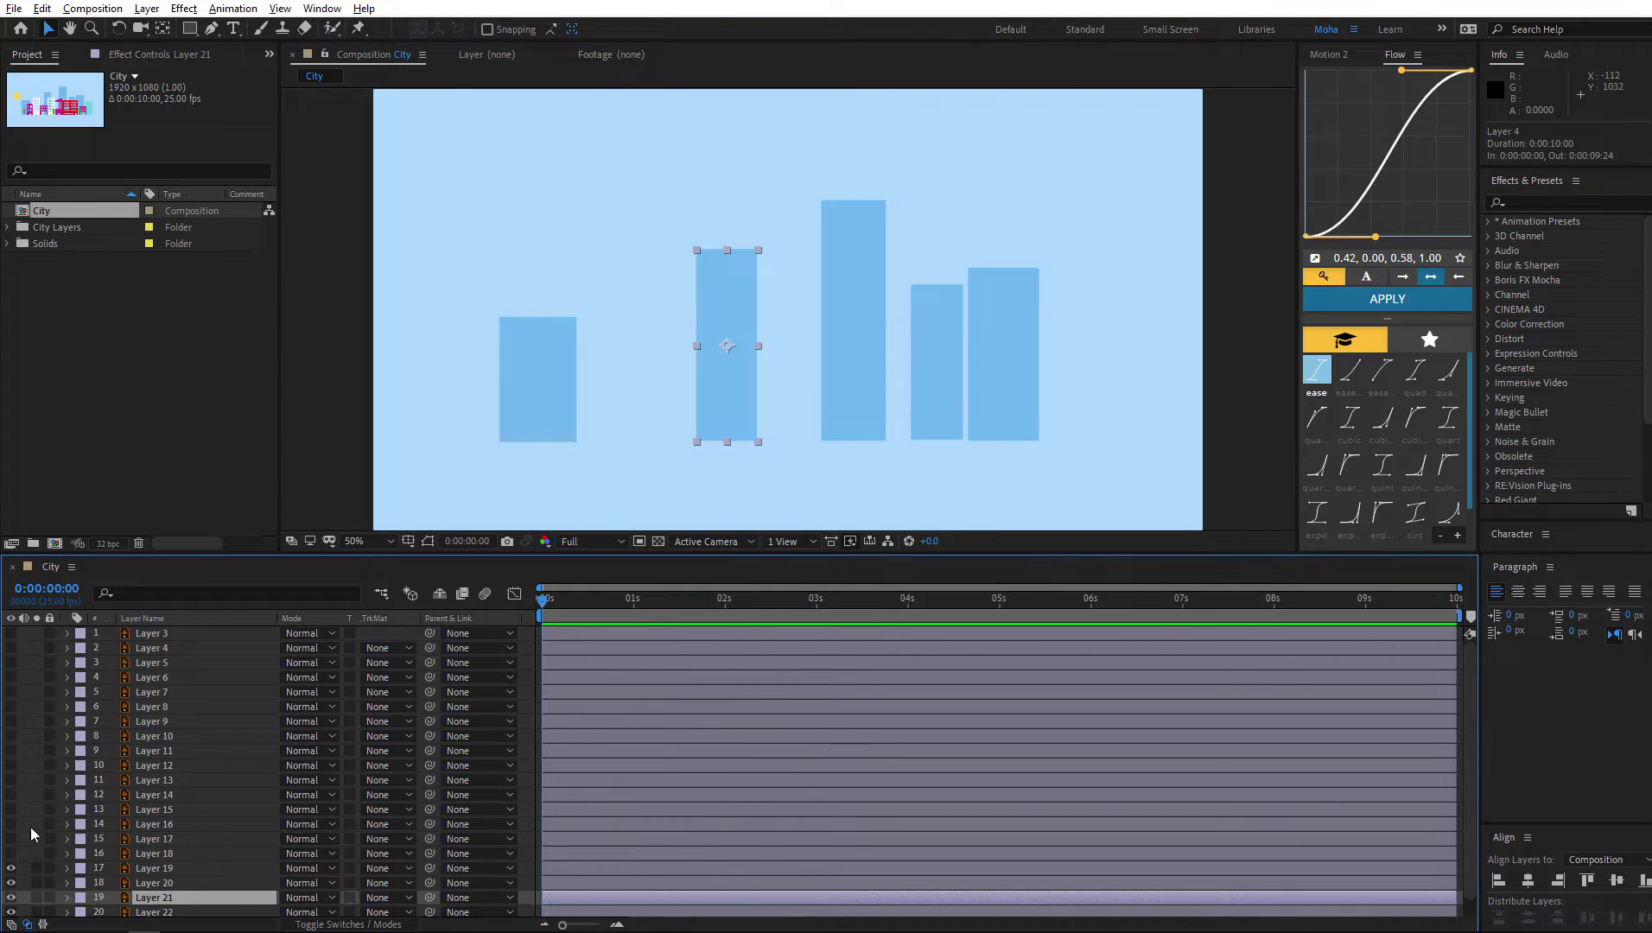
scroll(26, 841, down, 1)
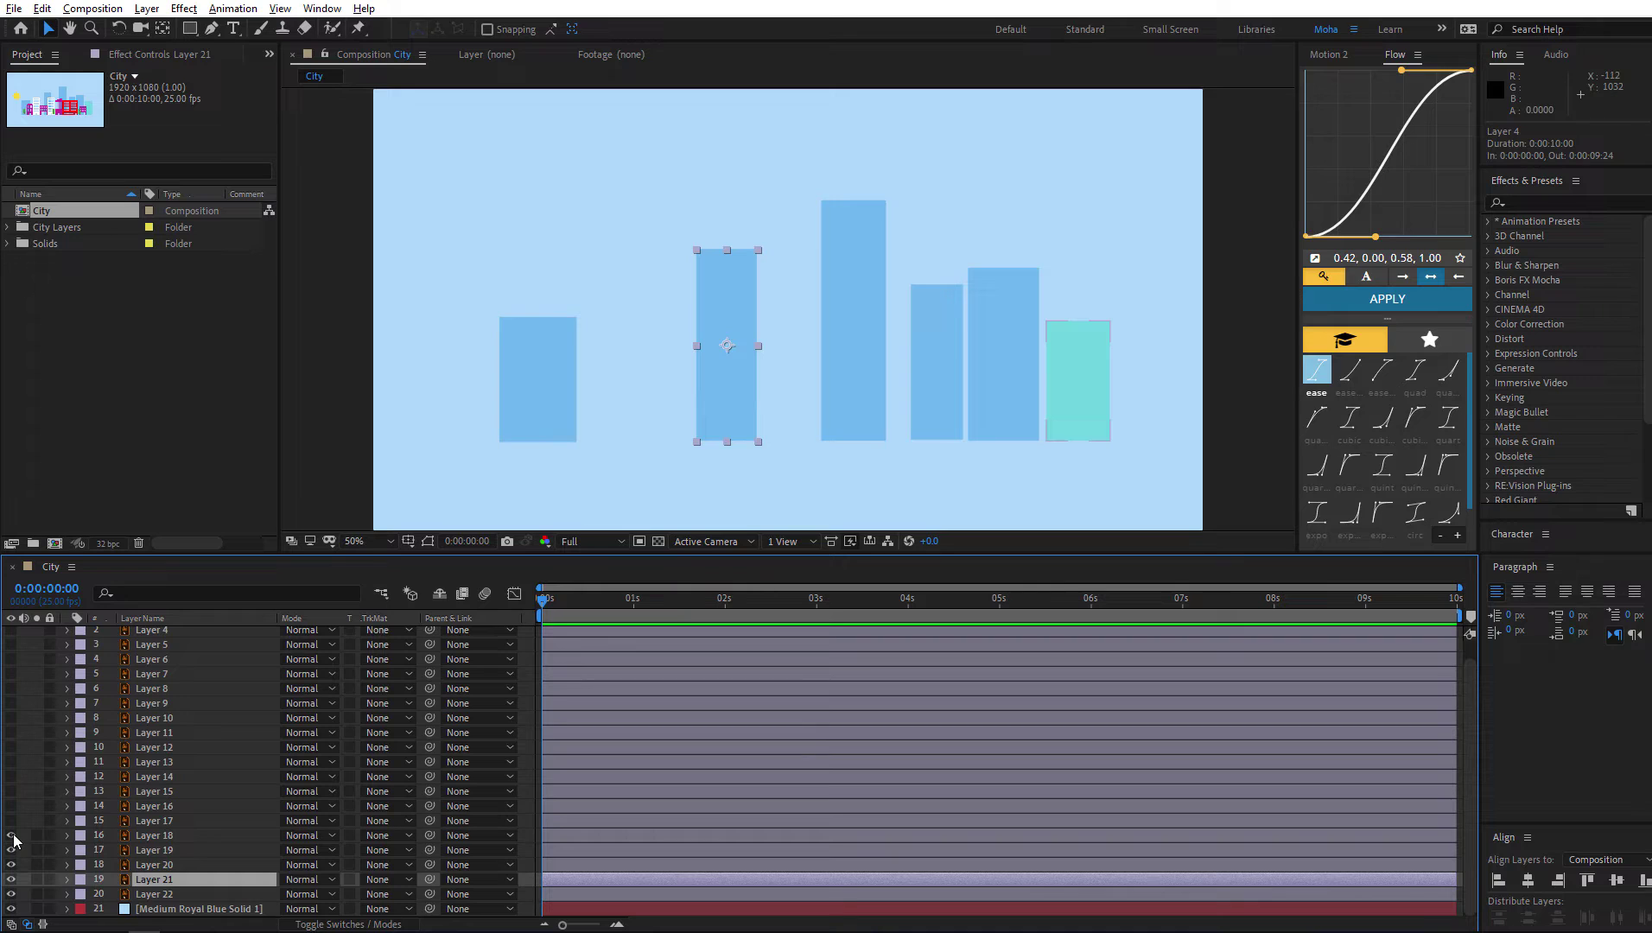
click(13, 821)
click(13, 821)
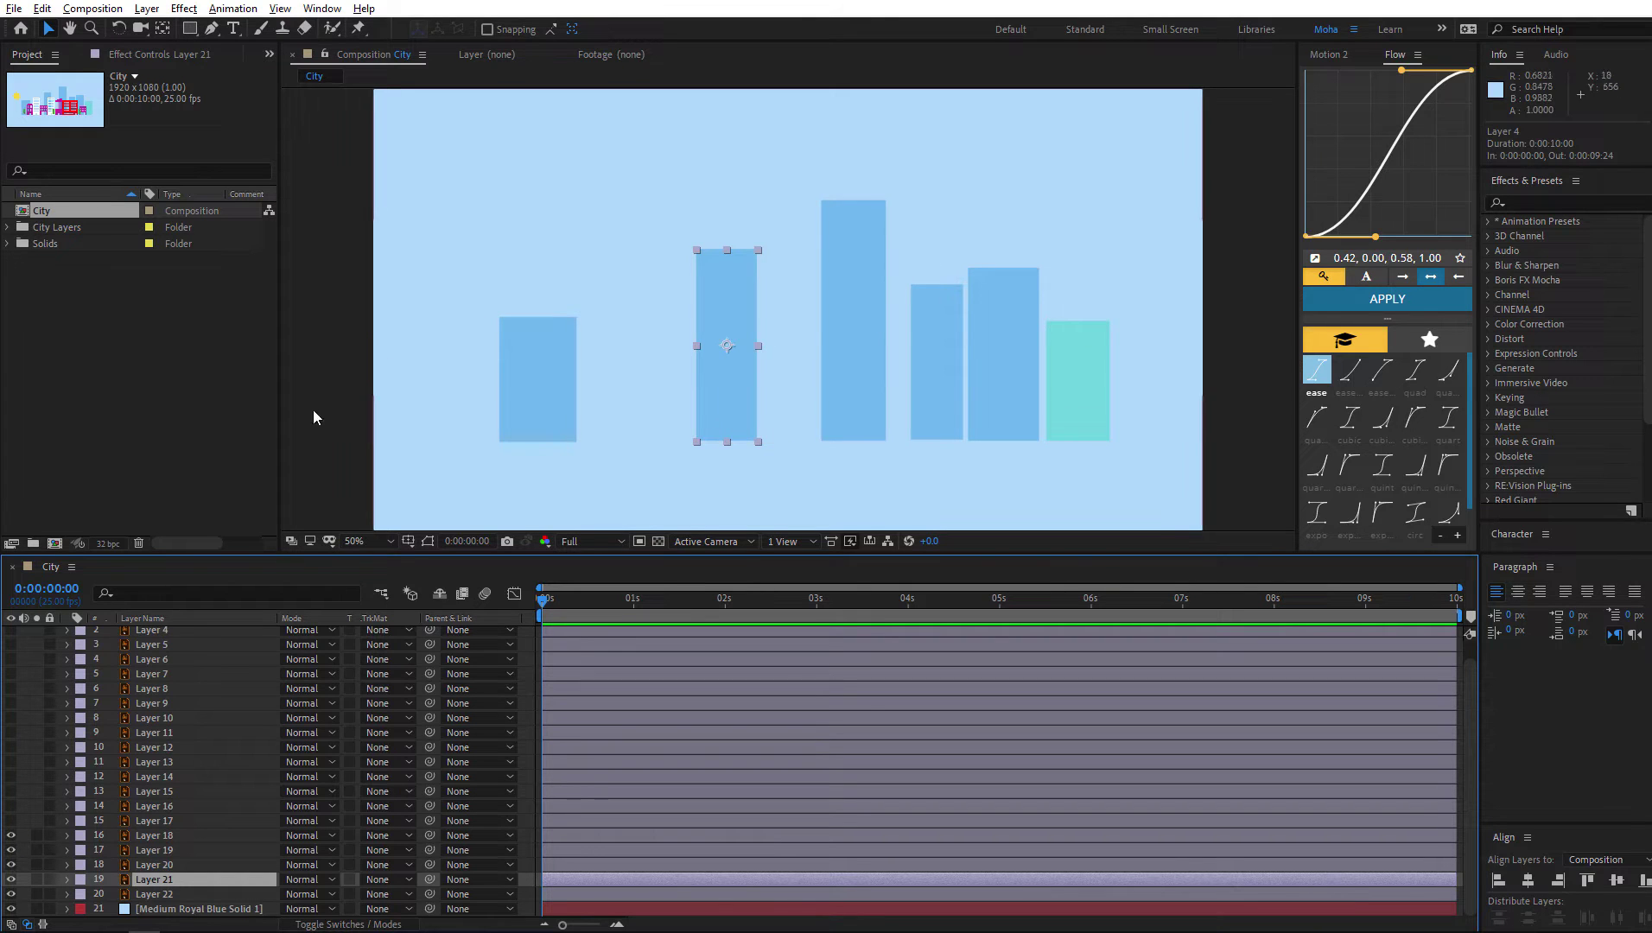
Move the anchor point of Layer 22, the leftmost background building, to the middle of its bottom edge
click(567, 376)
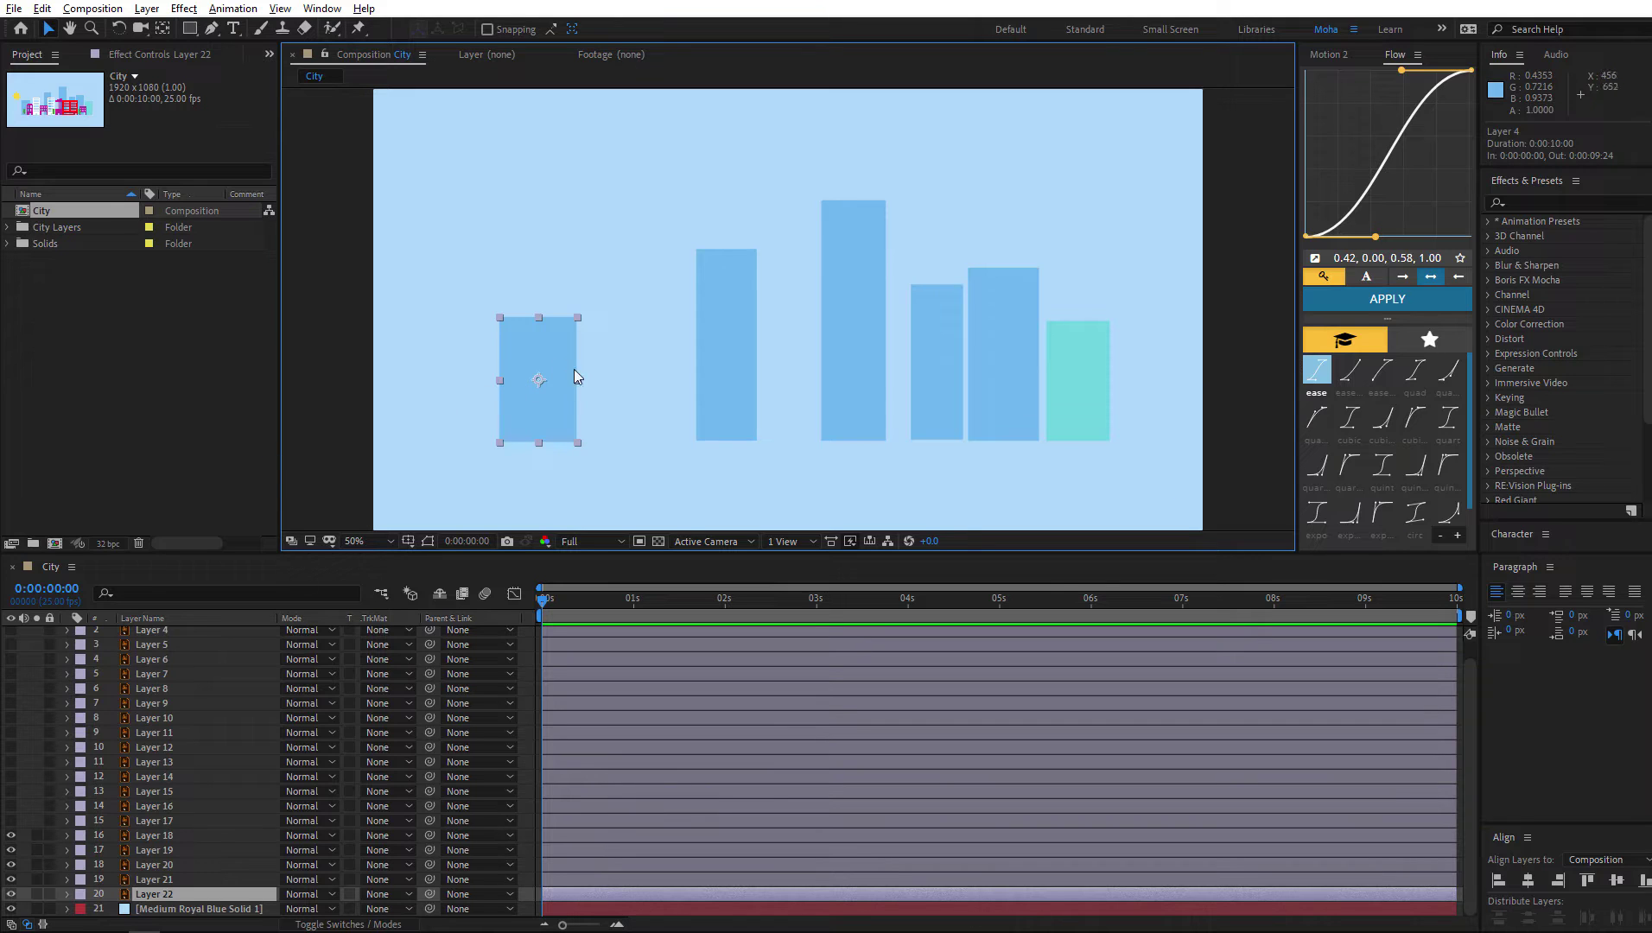
click(172, 850)
click(170, 896)
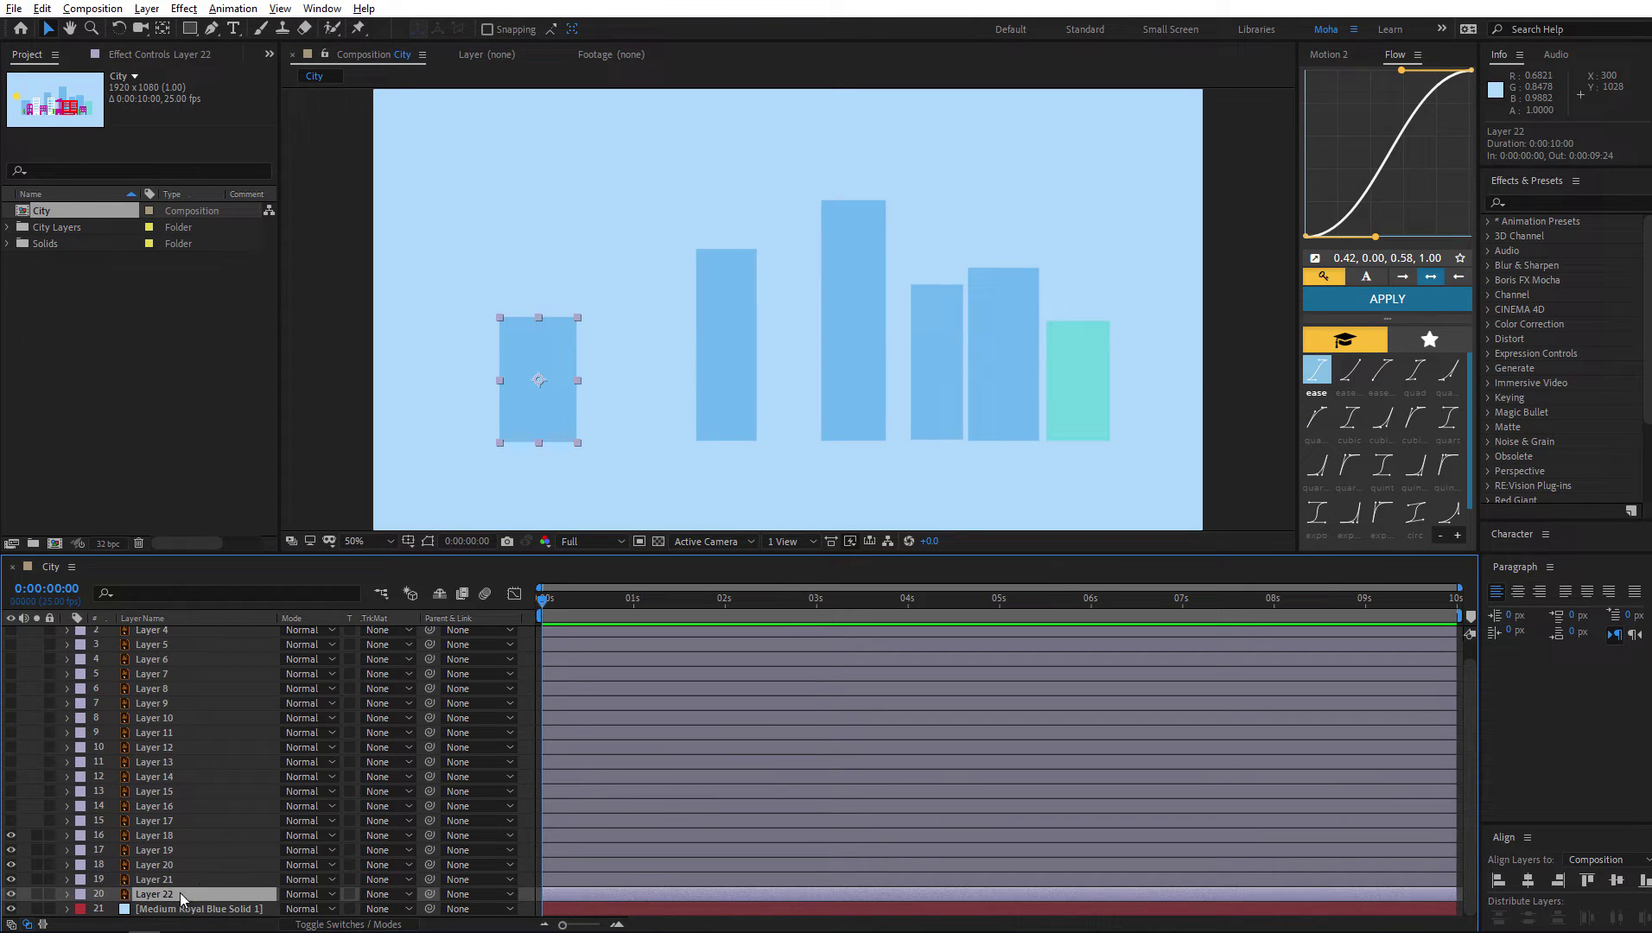
click(163, 28)
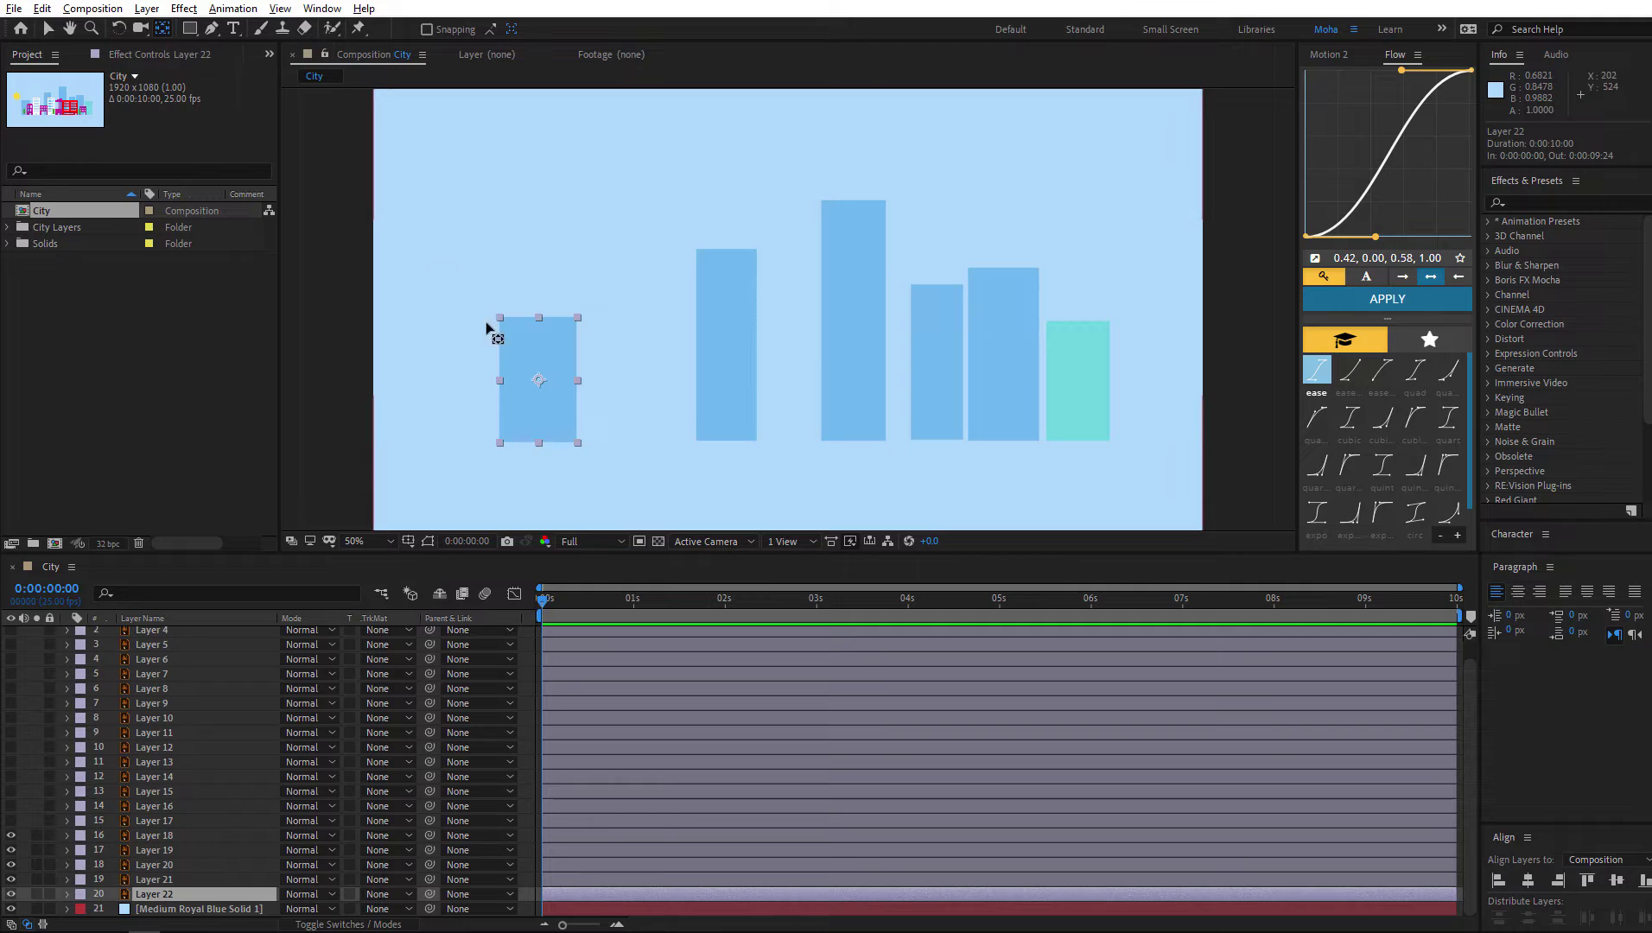
click(540, 386)
drag(540, 386, 538, 449)
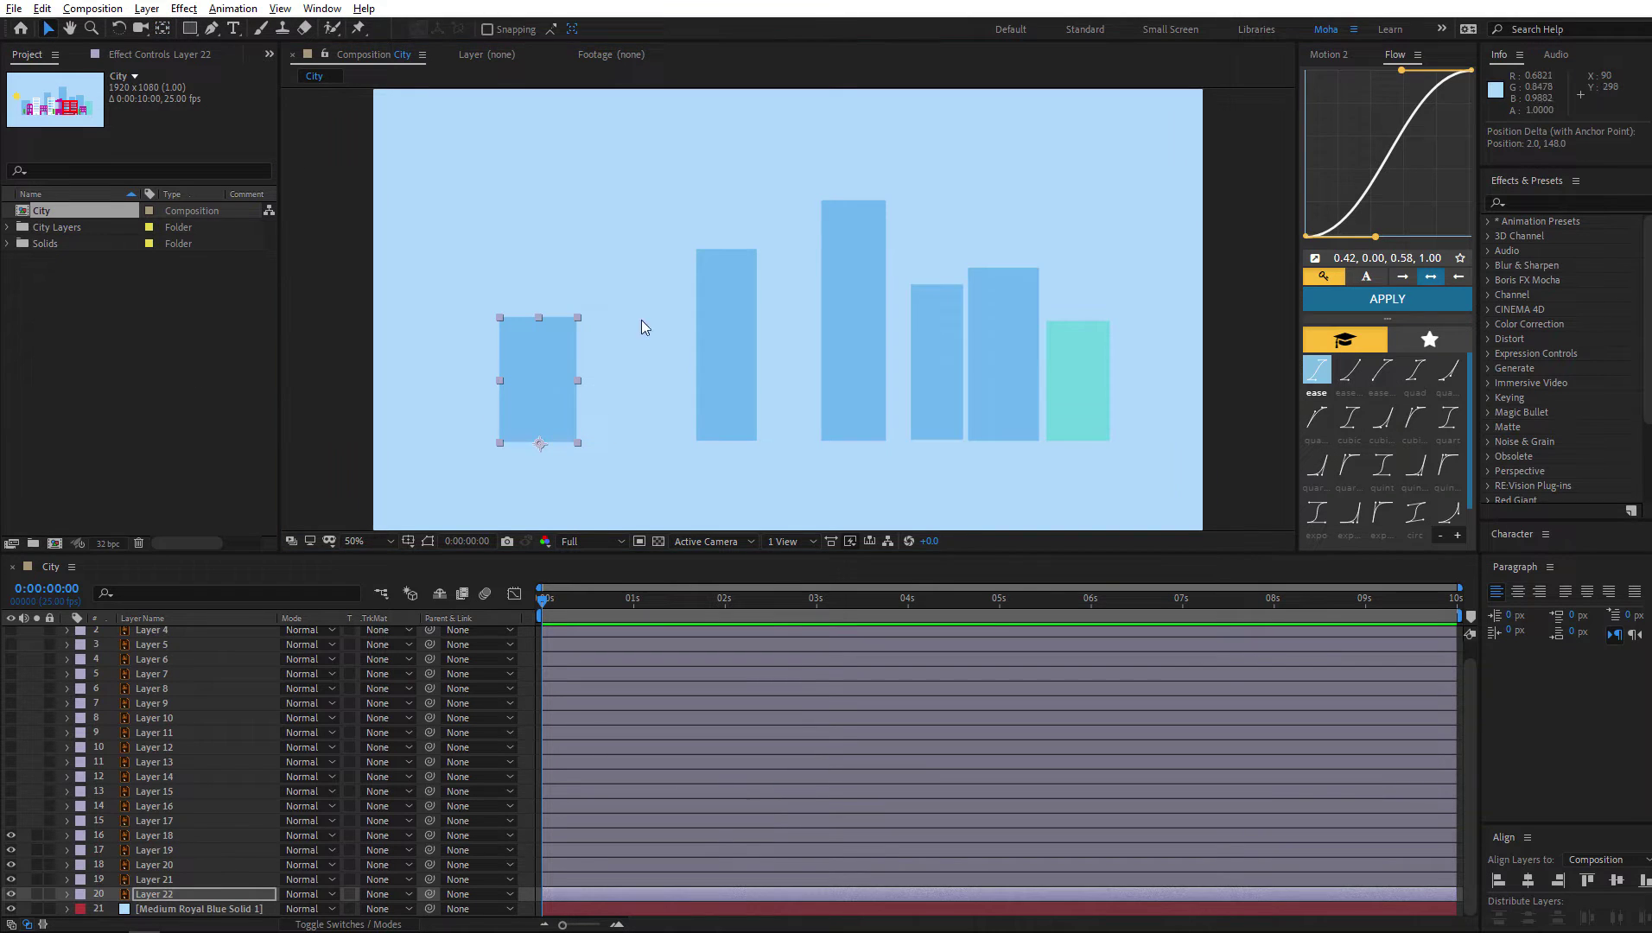
Move the anchor points of Layers 21, 20 and 19, the remaining blue background buildings, to the middle of their bottom edges
click(741, 357)
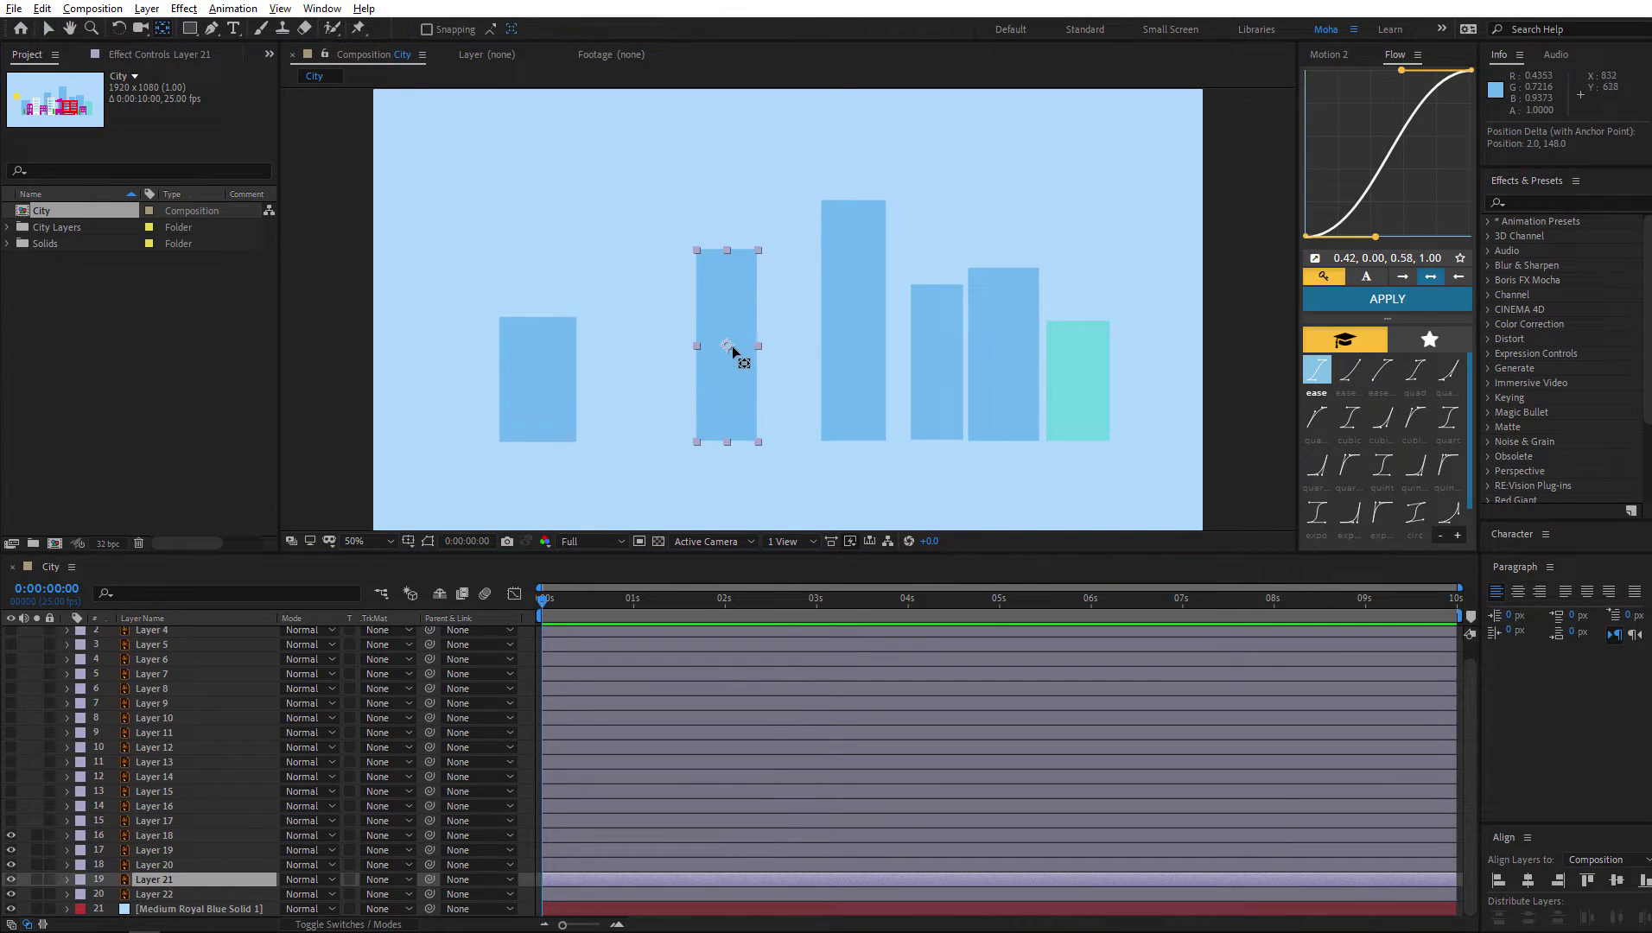
drag(728, 347, 728, 445)
key(ctrl+Up)
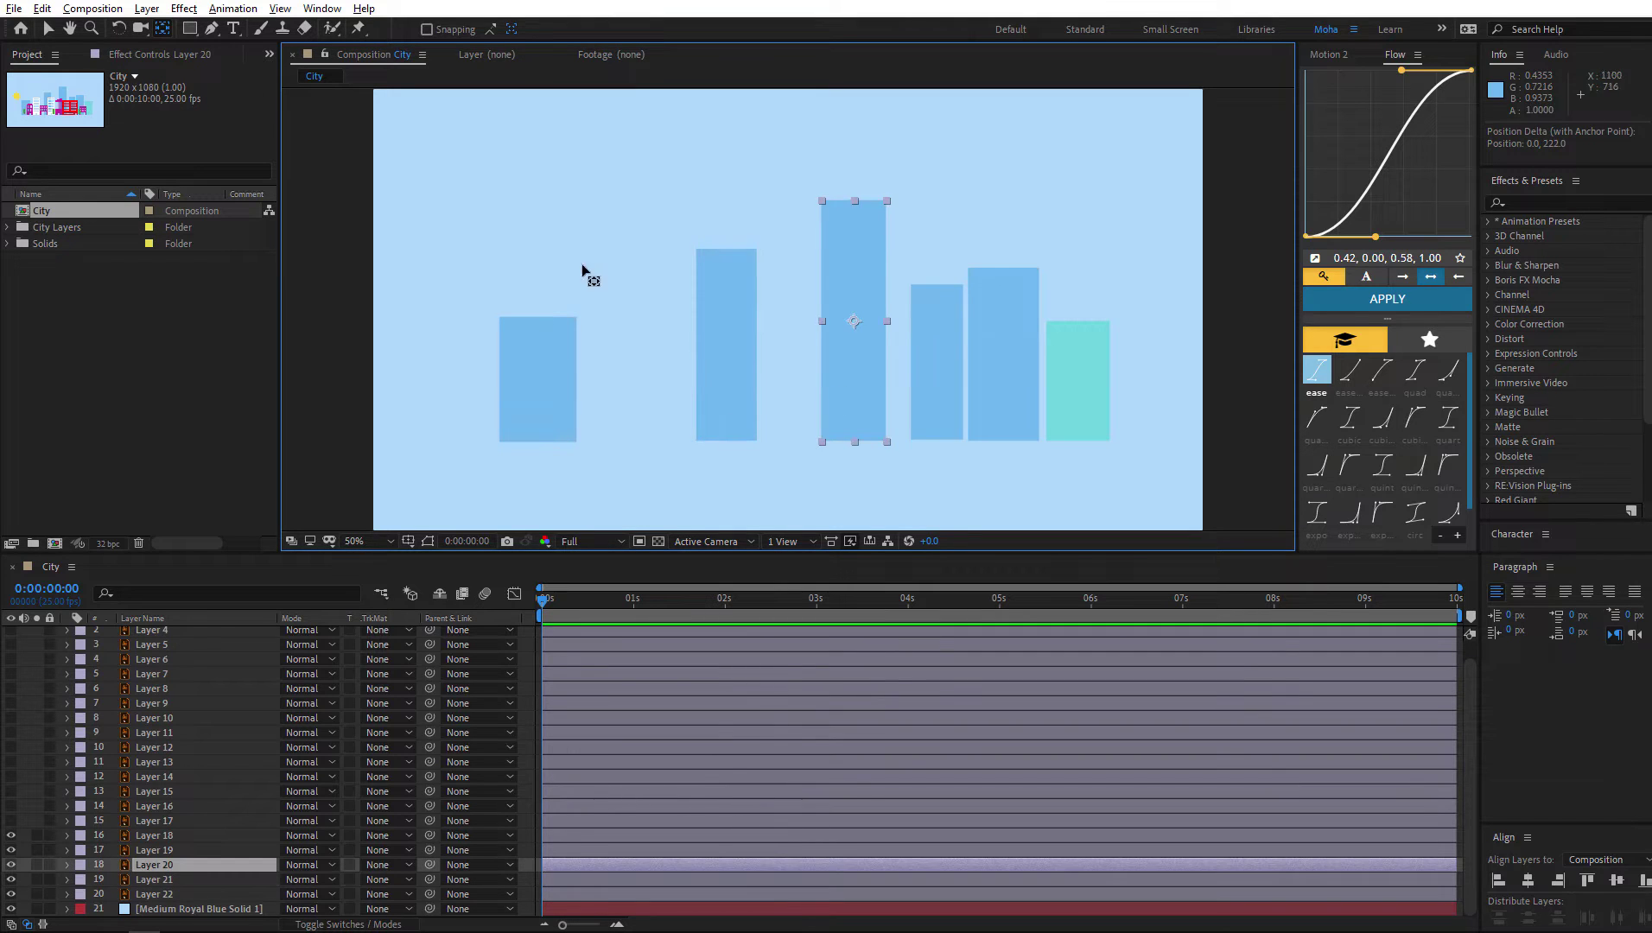
drag(855, 321, 856, 443)
key(ctrl+Up)
drag(976, 355, 975, 442)
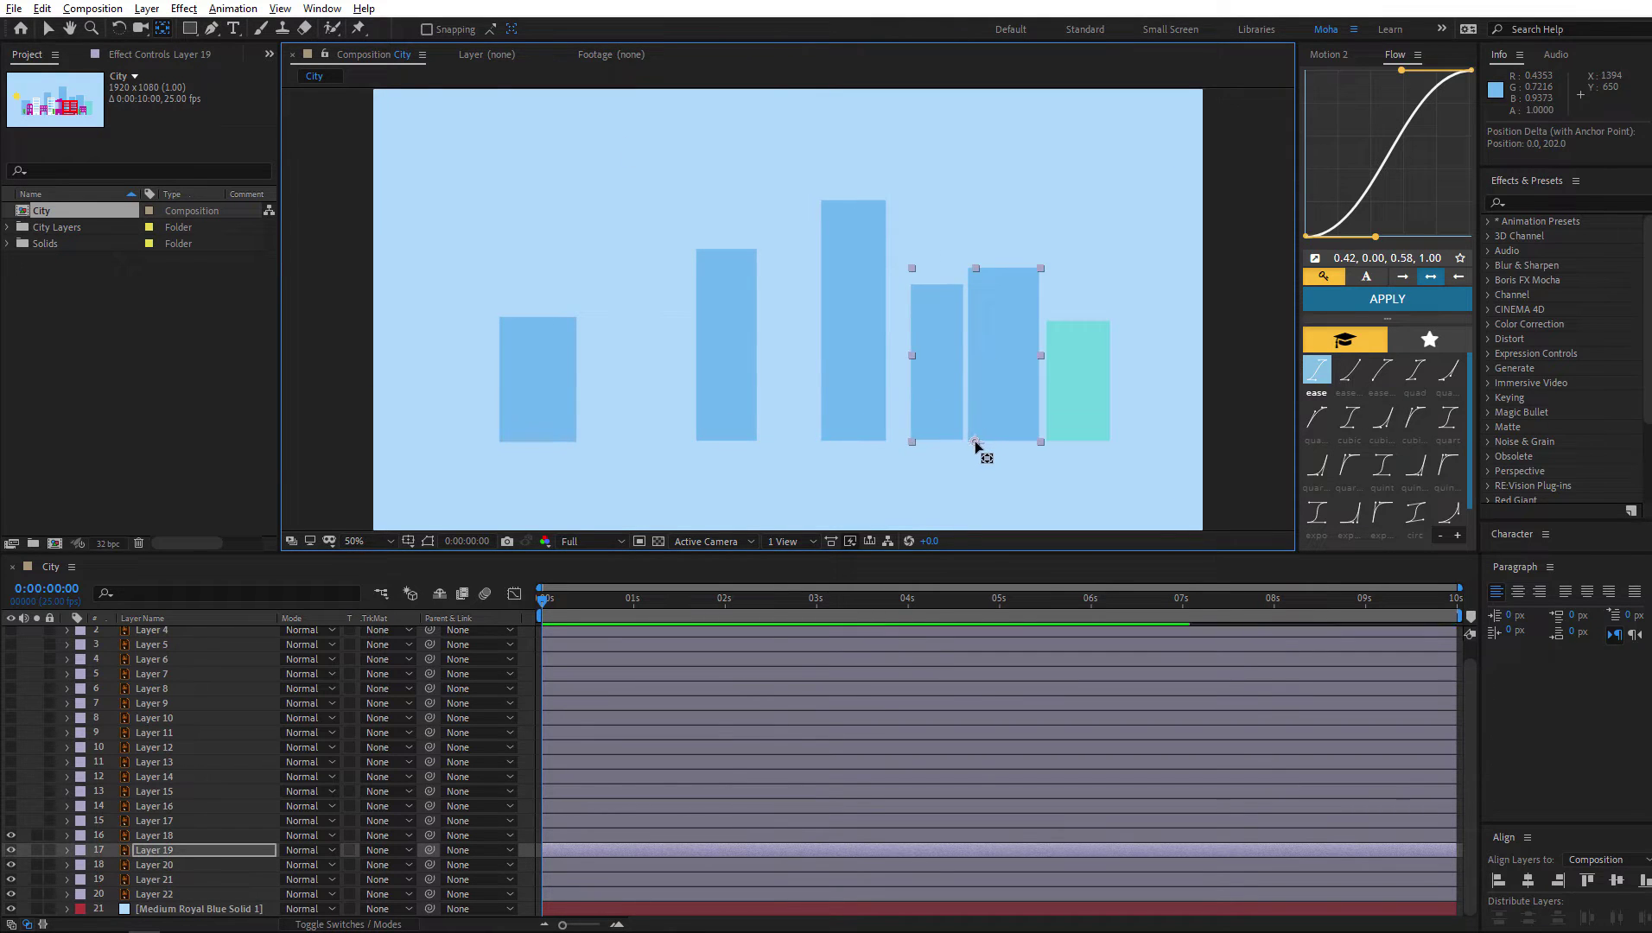
Show Motion 2's bottom-centre anchor option and move the anchor point of Layer 18, the turquoise building, to the middle of its bottom edge
click(1329, 54)
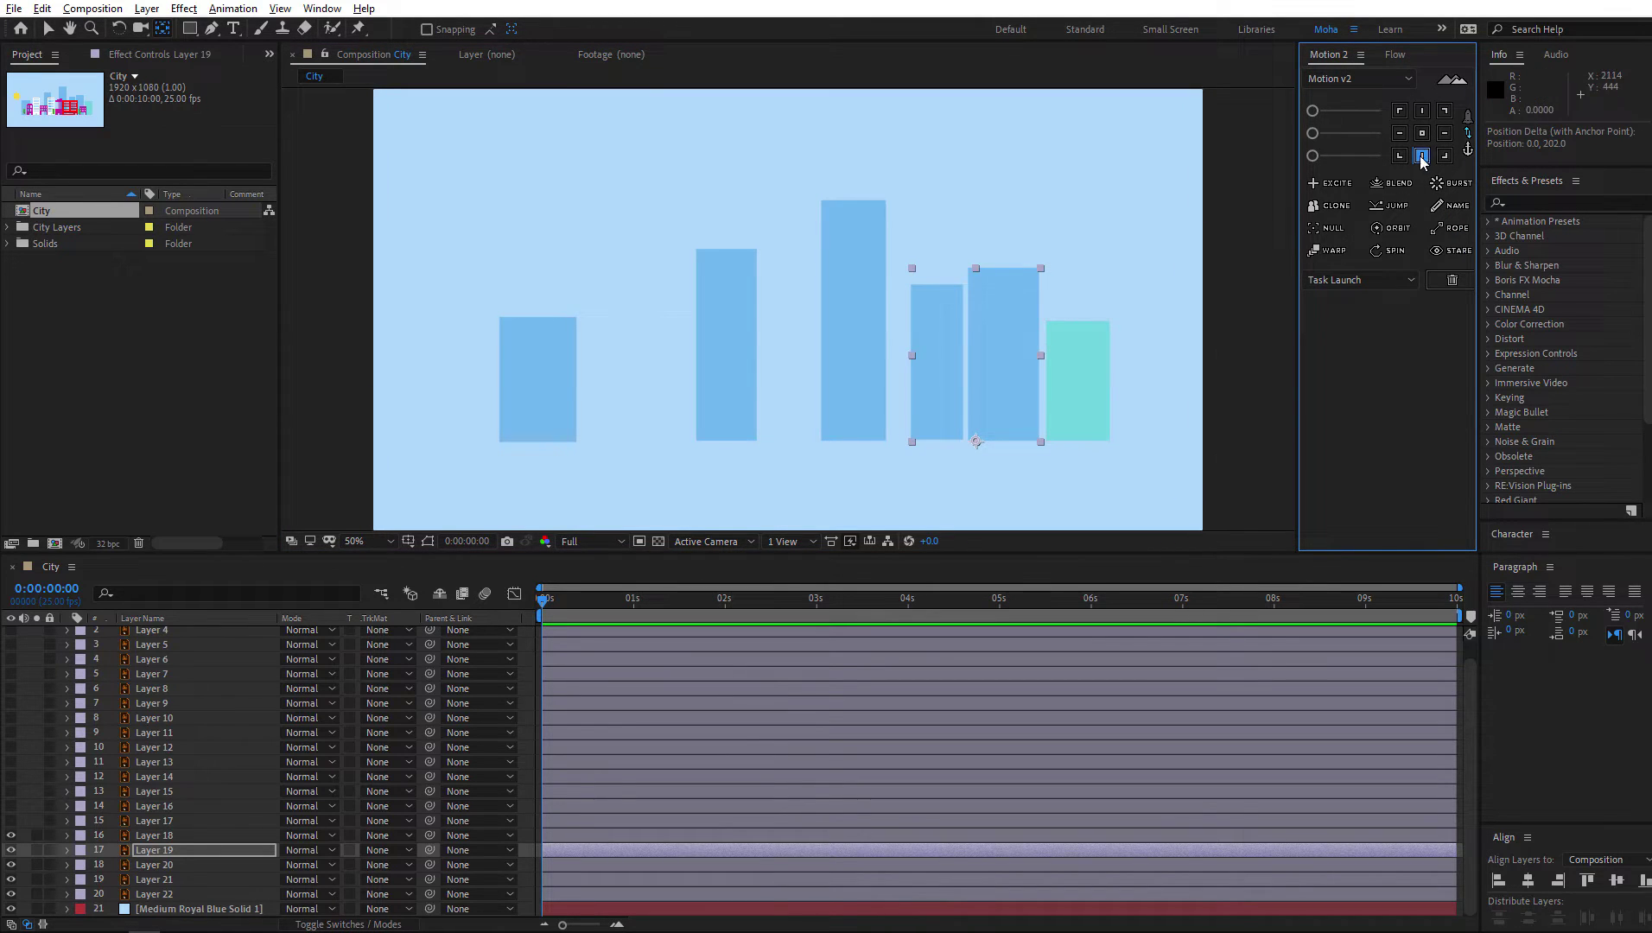
click(1421, 133)
click(1419, 157)
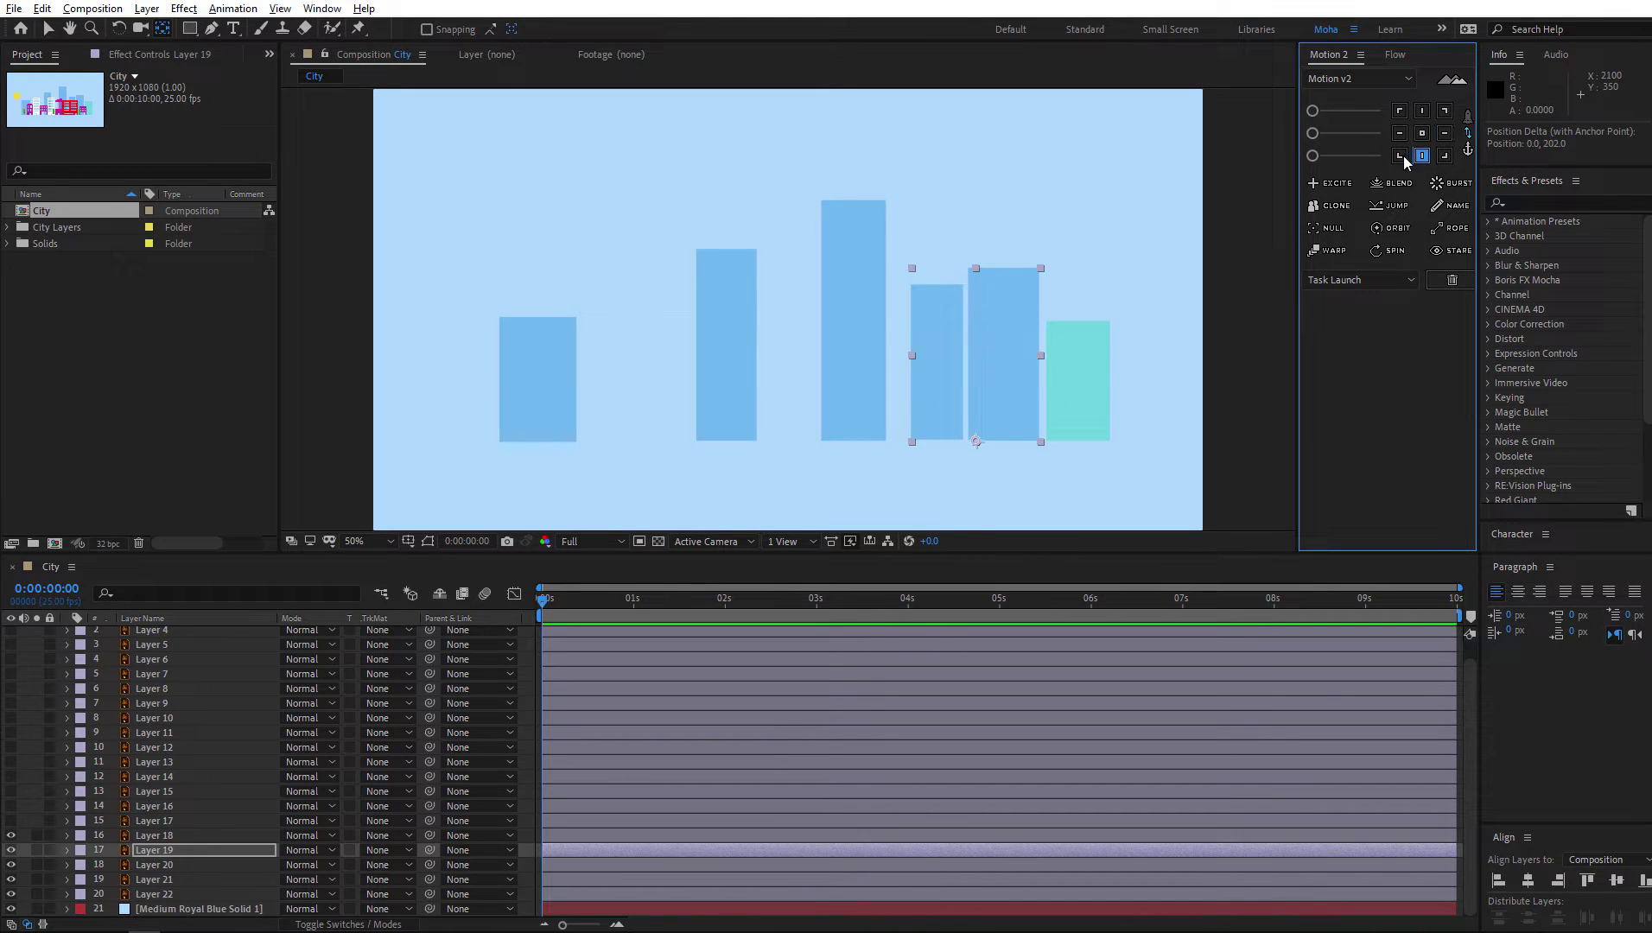
click(1102, 347)
drag(1079, 383, 1080, 442)
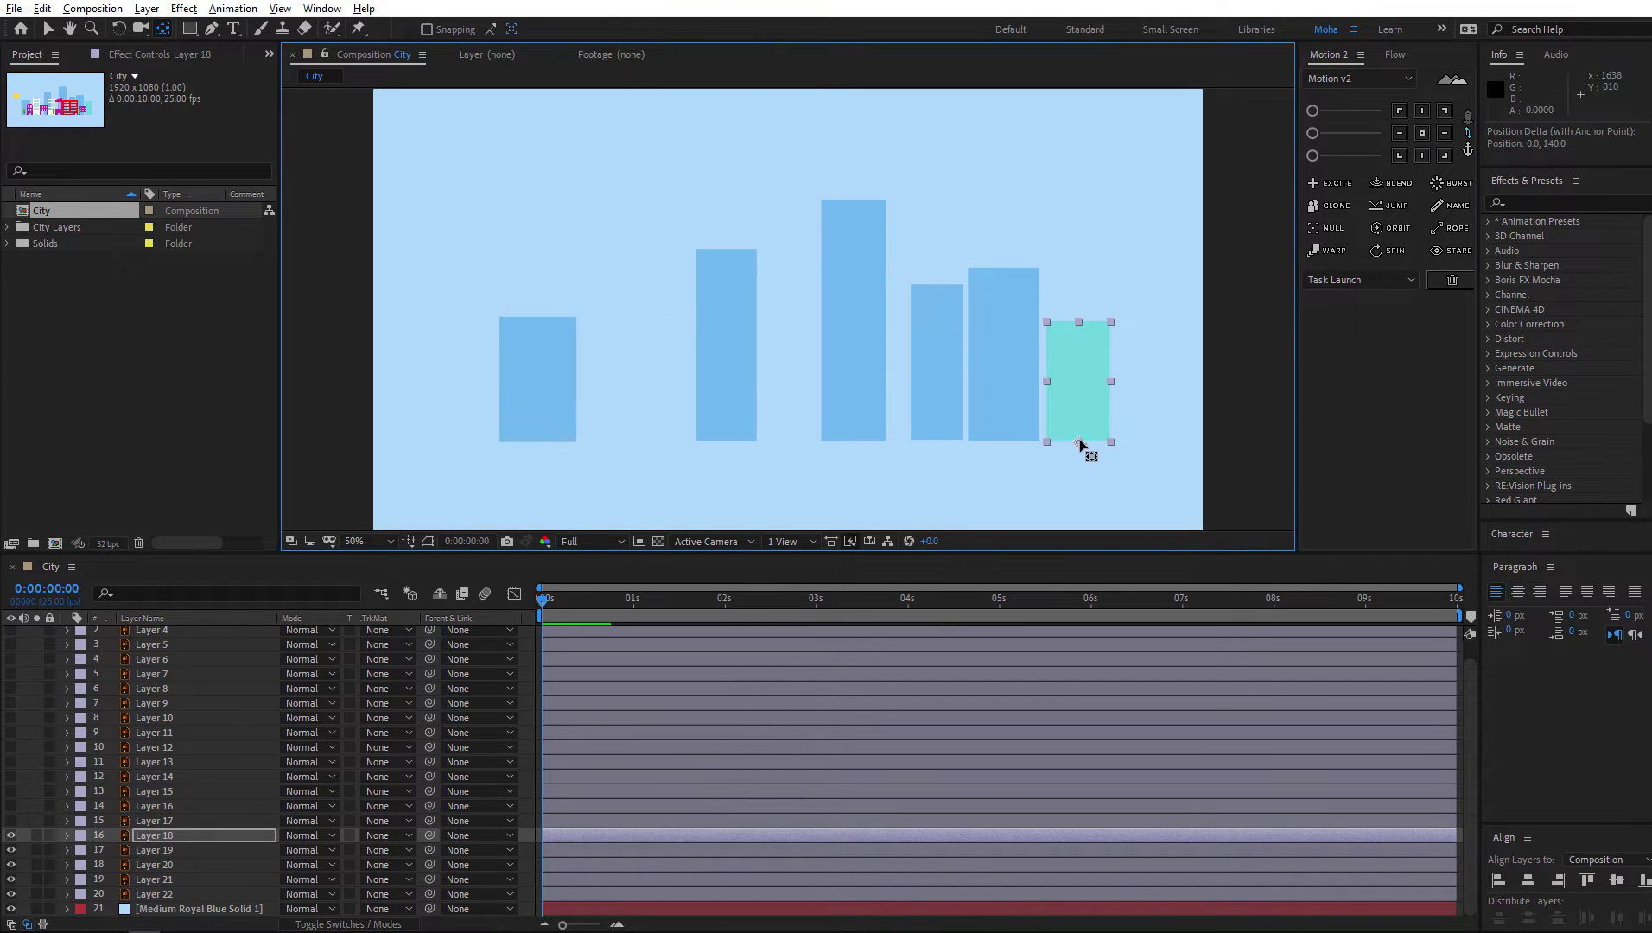
Add a Scale keyframe to Layer 22 at 0:00:00:17
drag(544, 603, 638, 613)
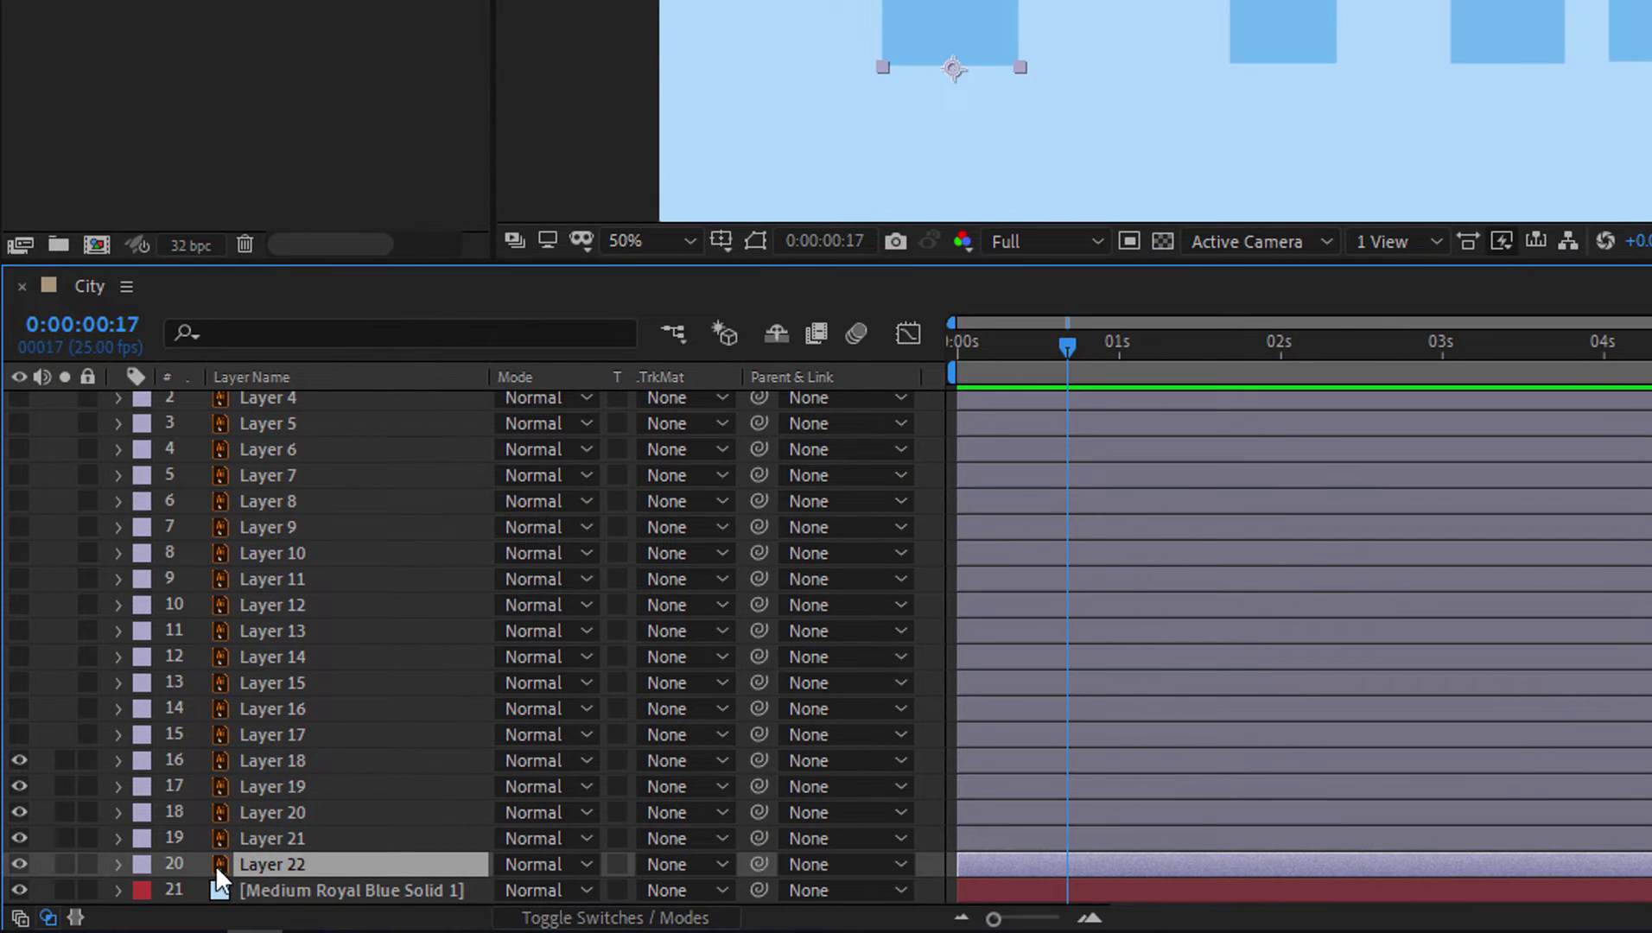
key(s)
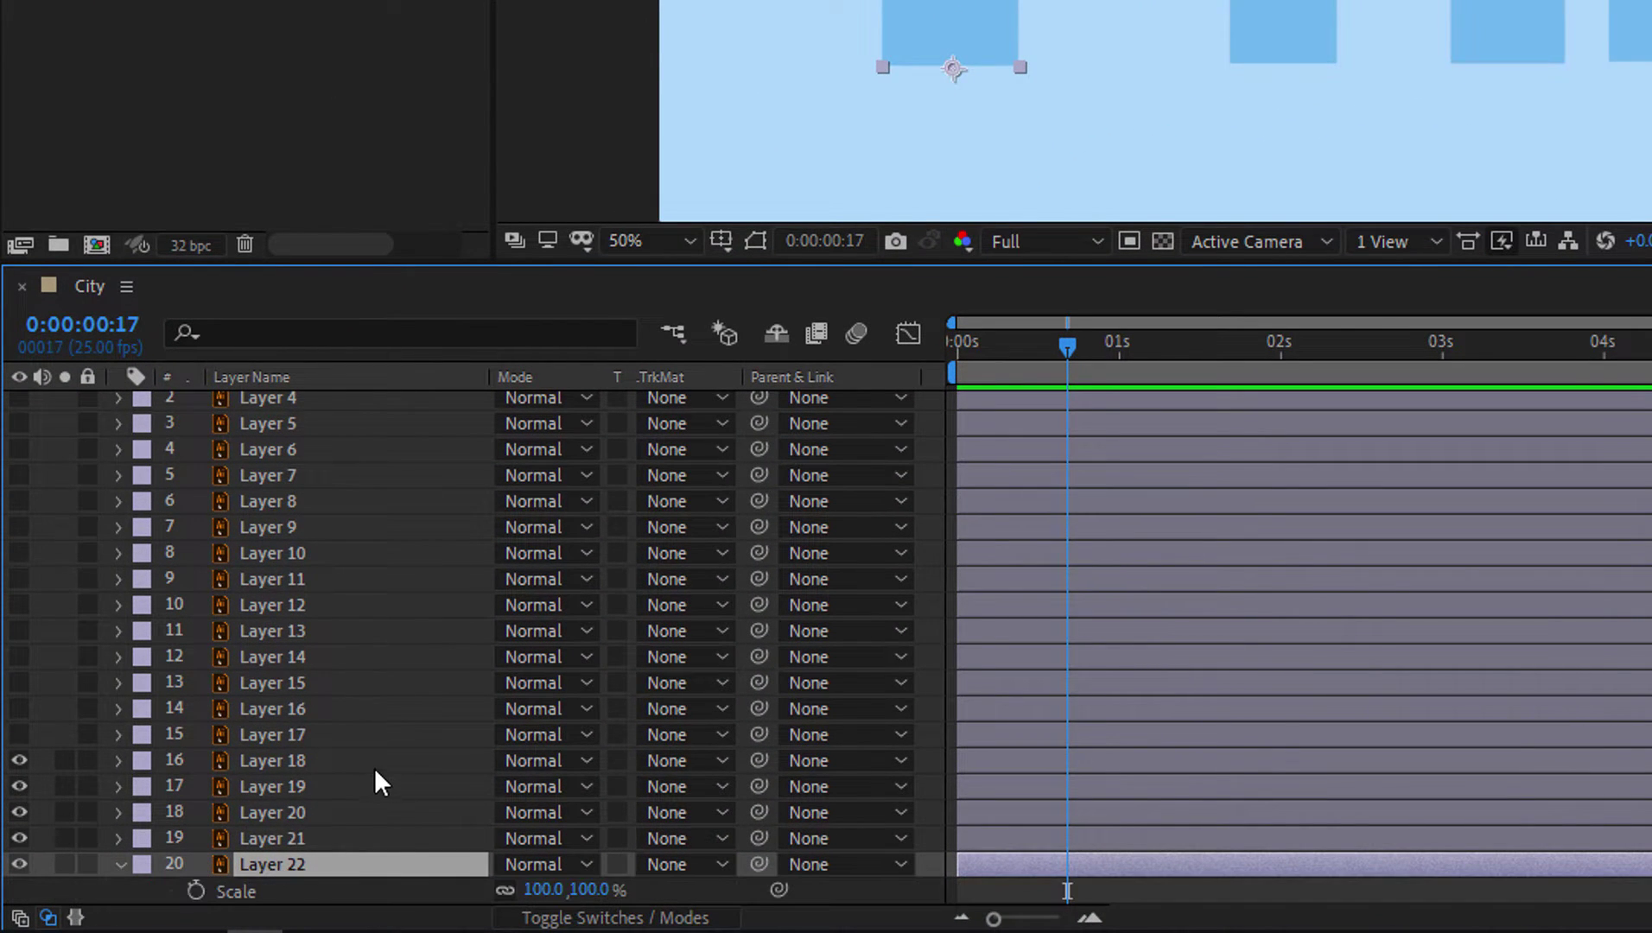
scroll(374, 766, down, 1)
click(195, 863)
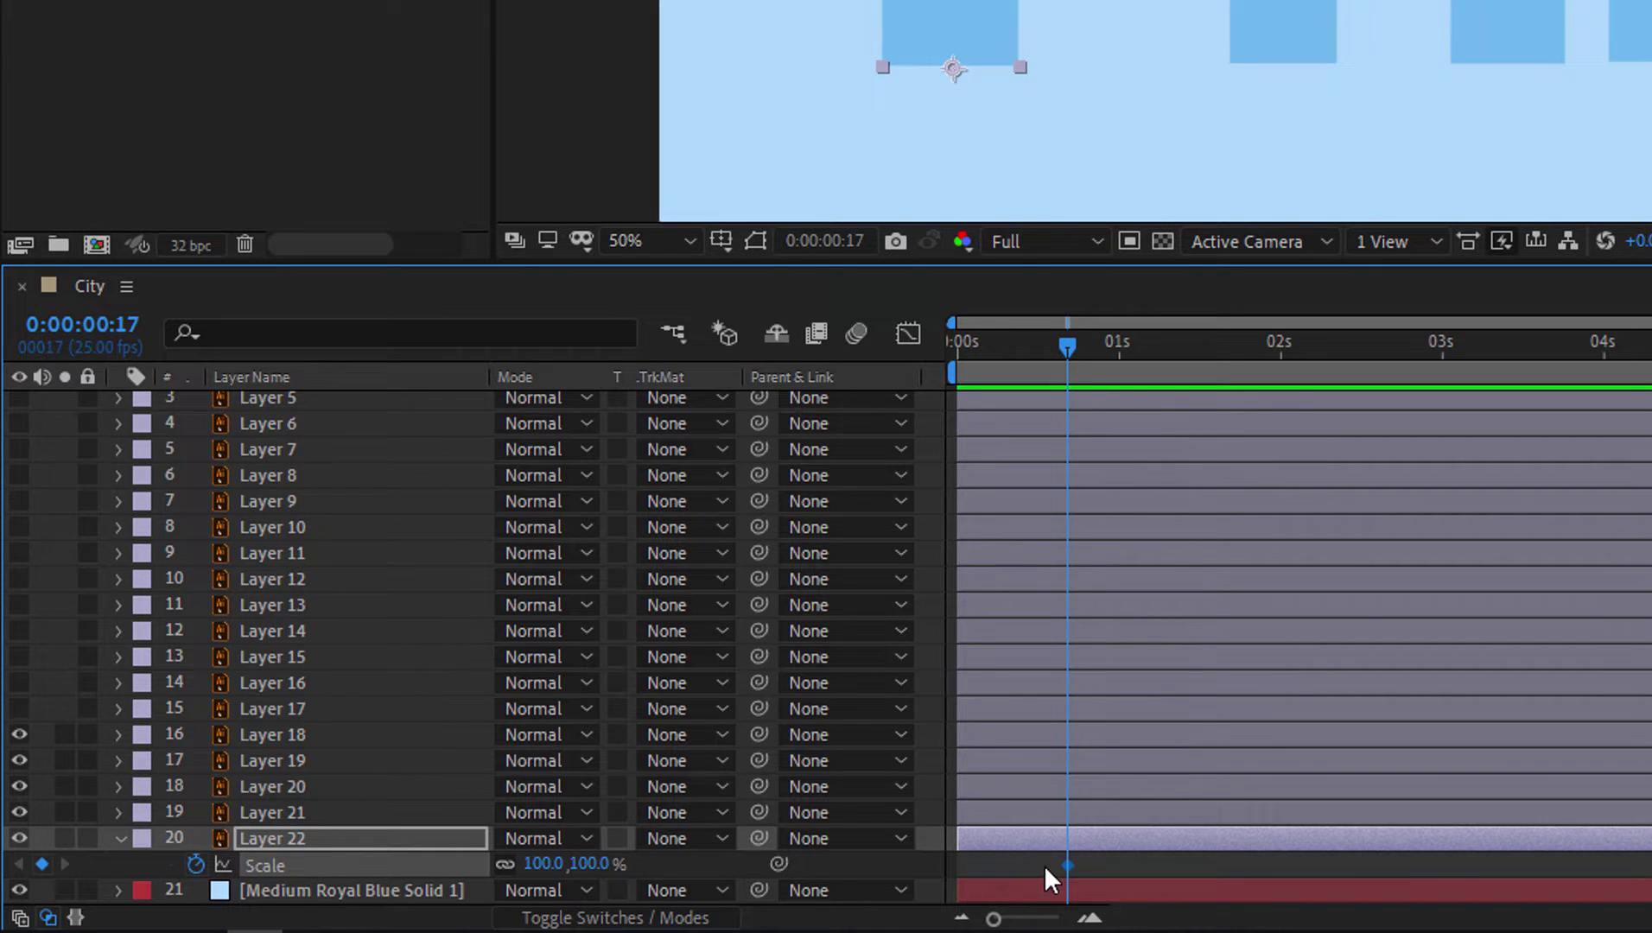
Set Layer 22's scale to 0% at 0:00:00:00 and preview the growth animation
drag(1067, 347, 951, 354)
click(587, 863)
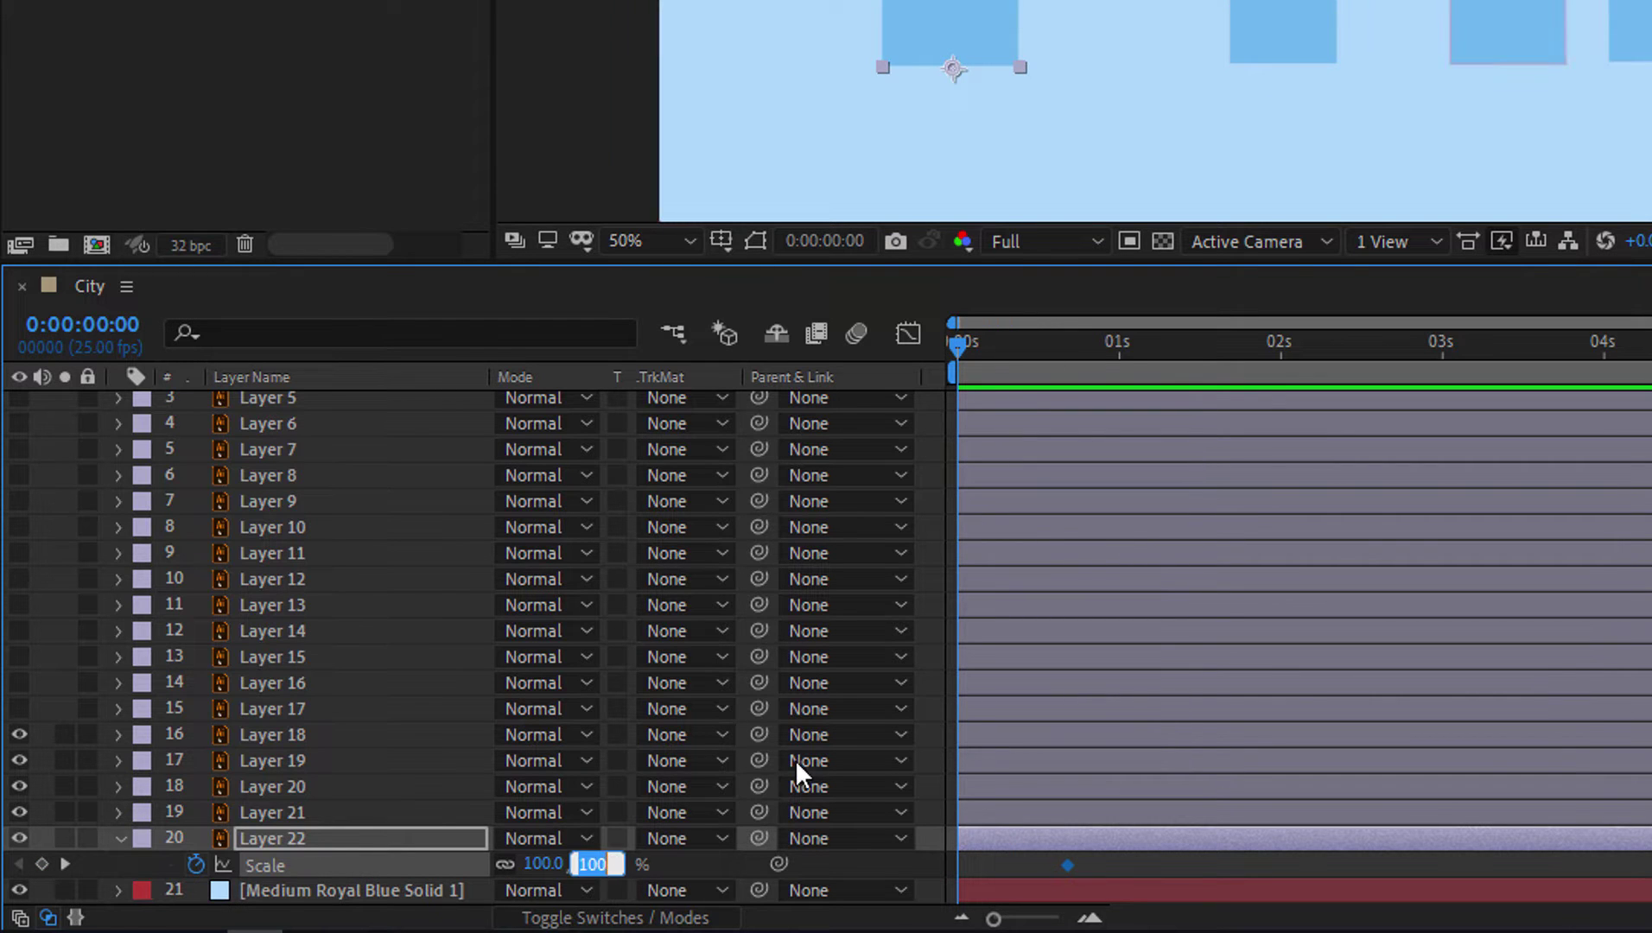
text(0)
key(Return)
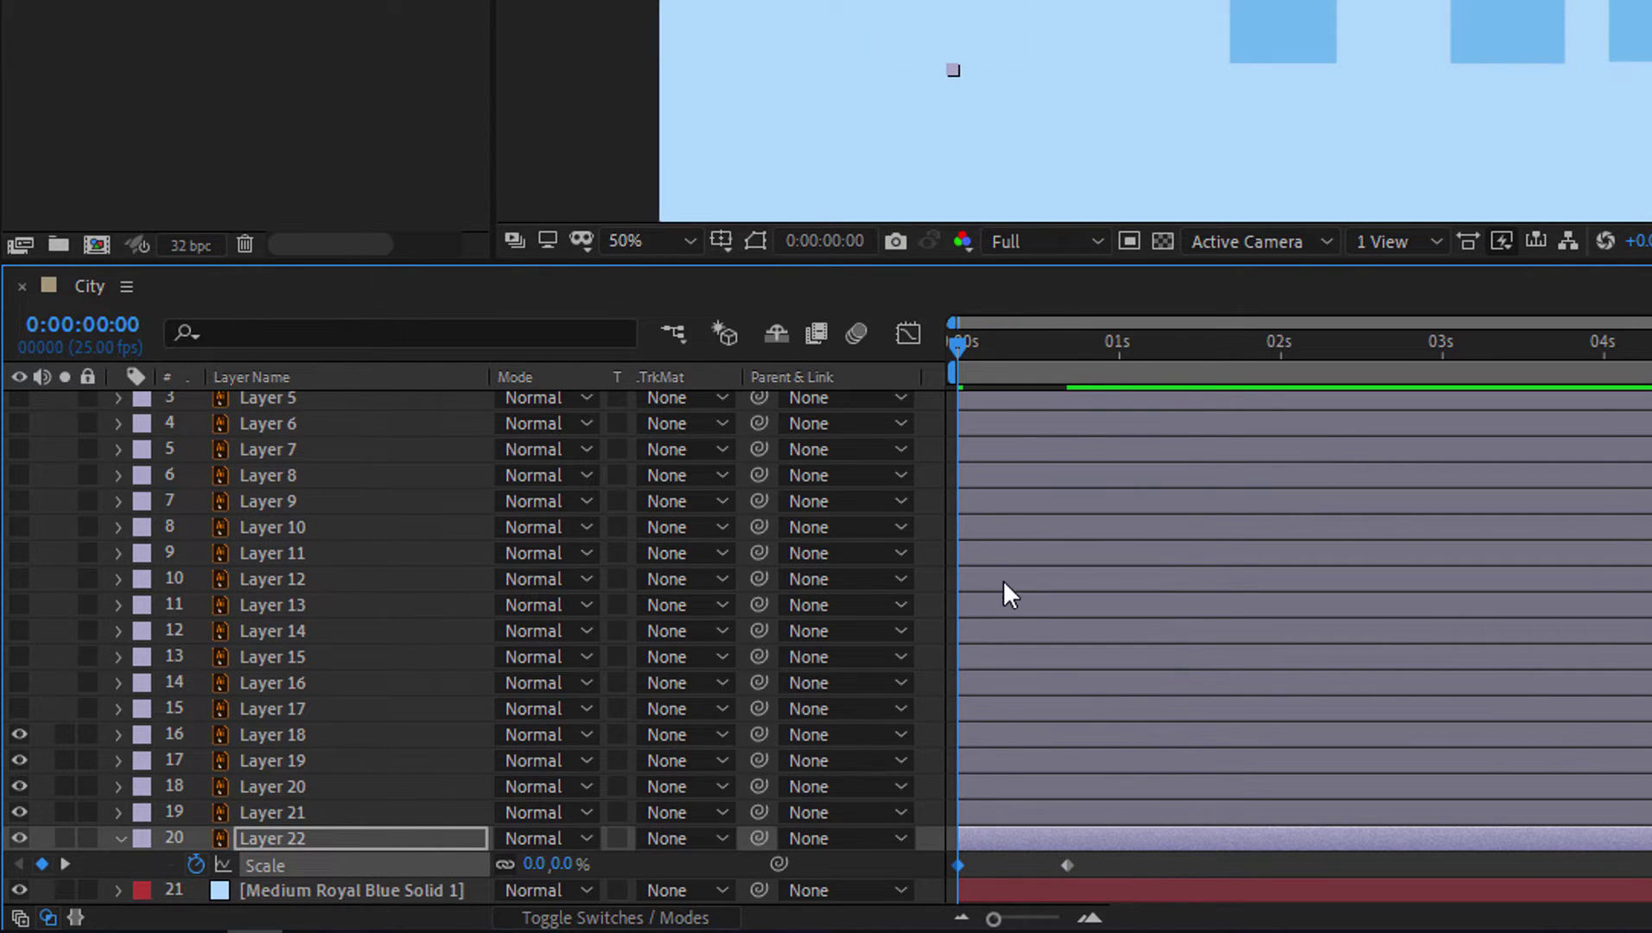
key(space)
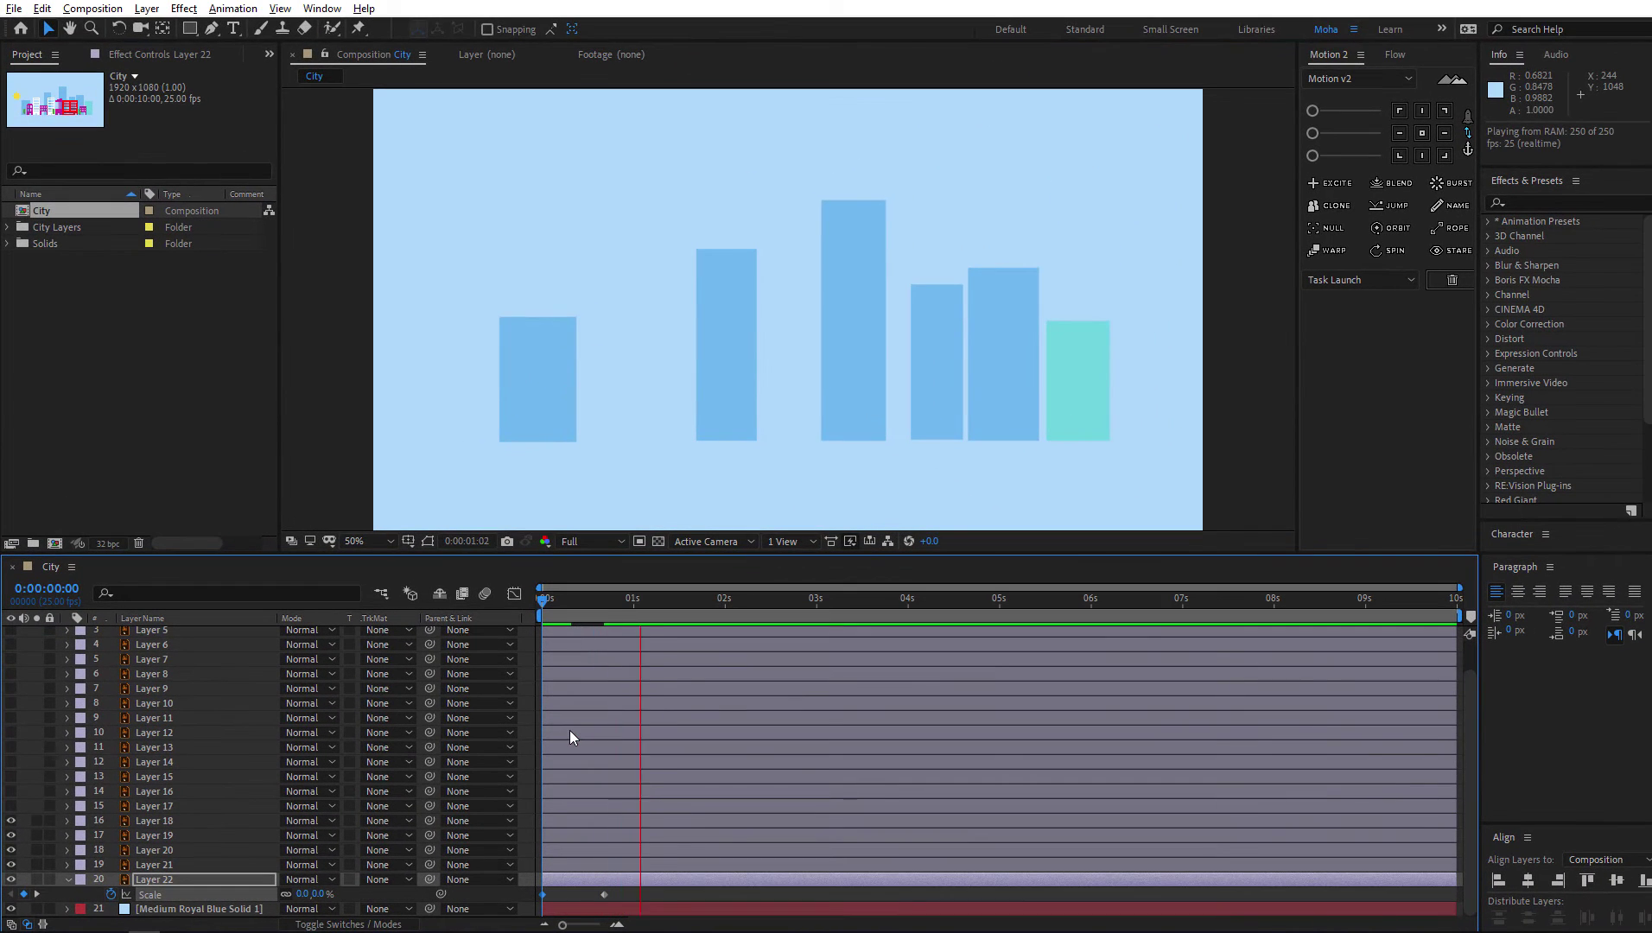
key(space)
Move Layer 22's 100% Scale keyframe to 0:00:00:07 and preview the faster growth
drag(613, 598, 571, 607)
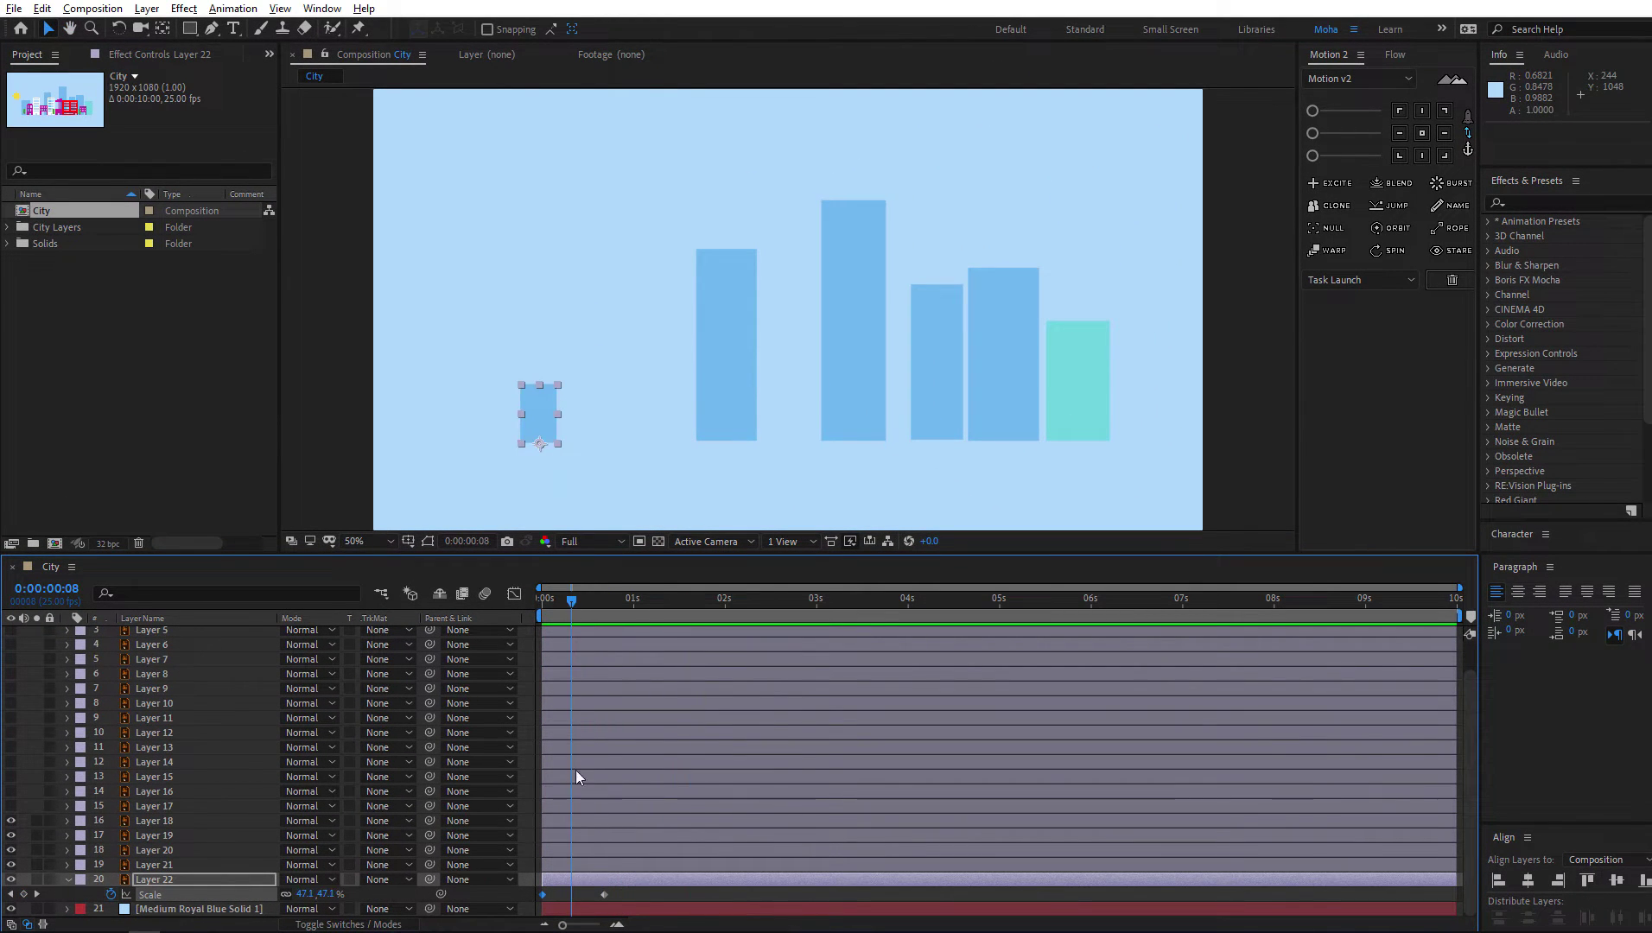
drag(603, 895, 571, 902)
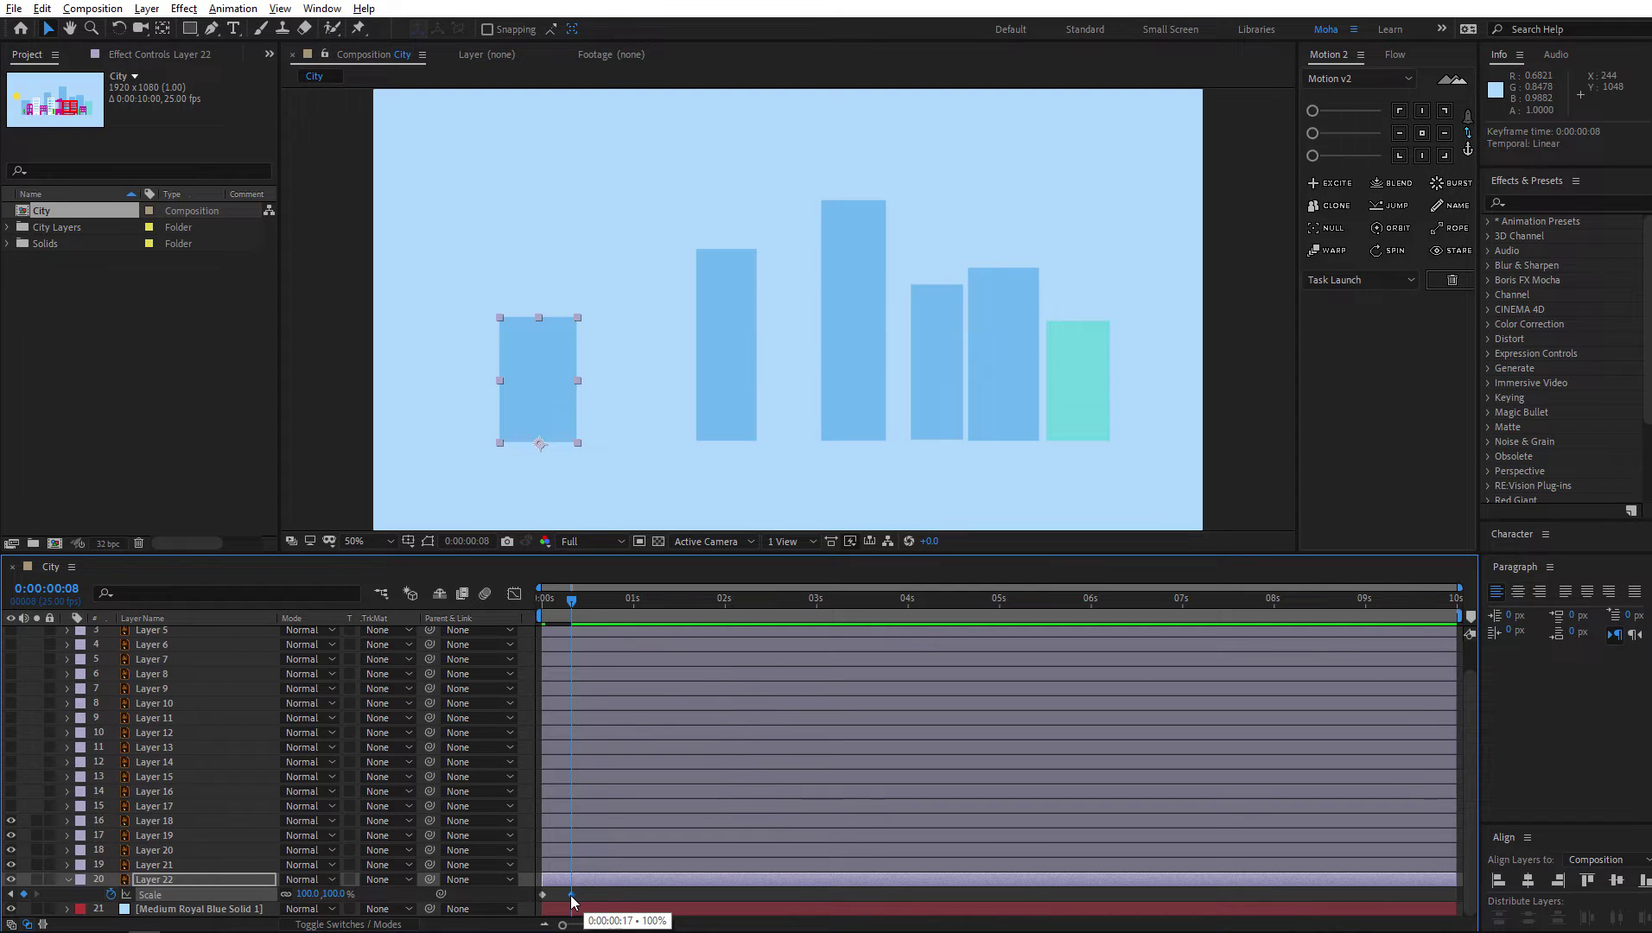
key(space)
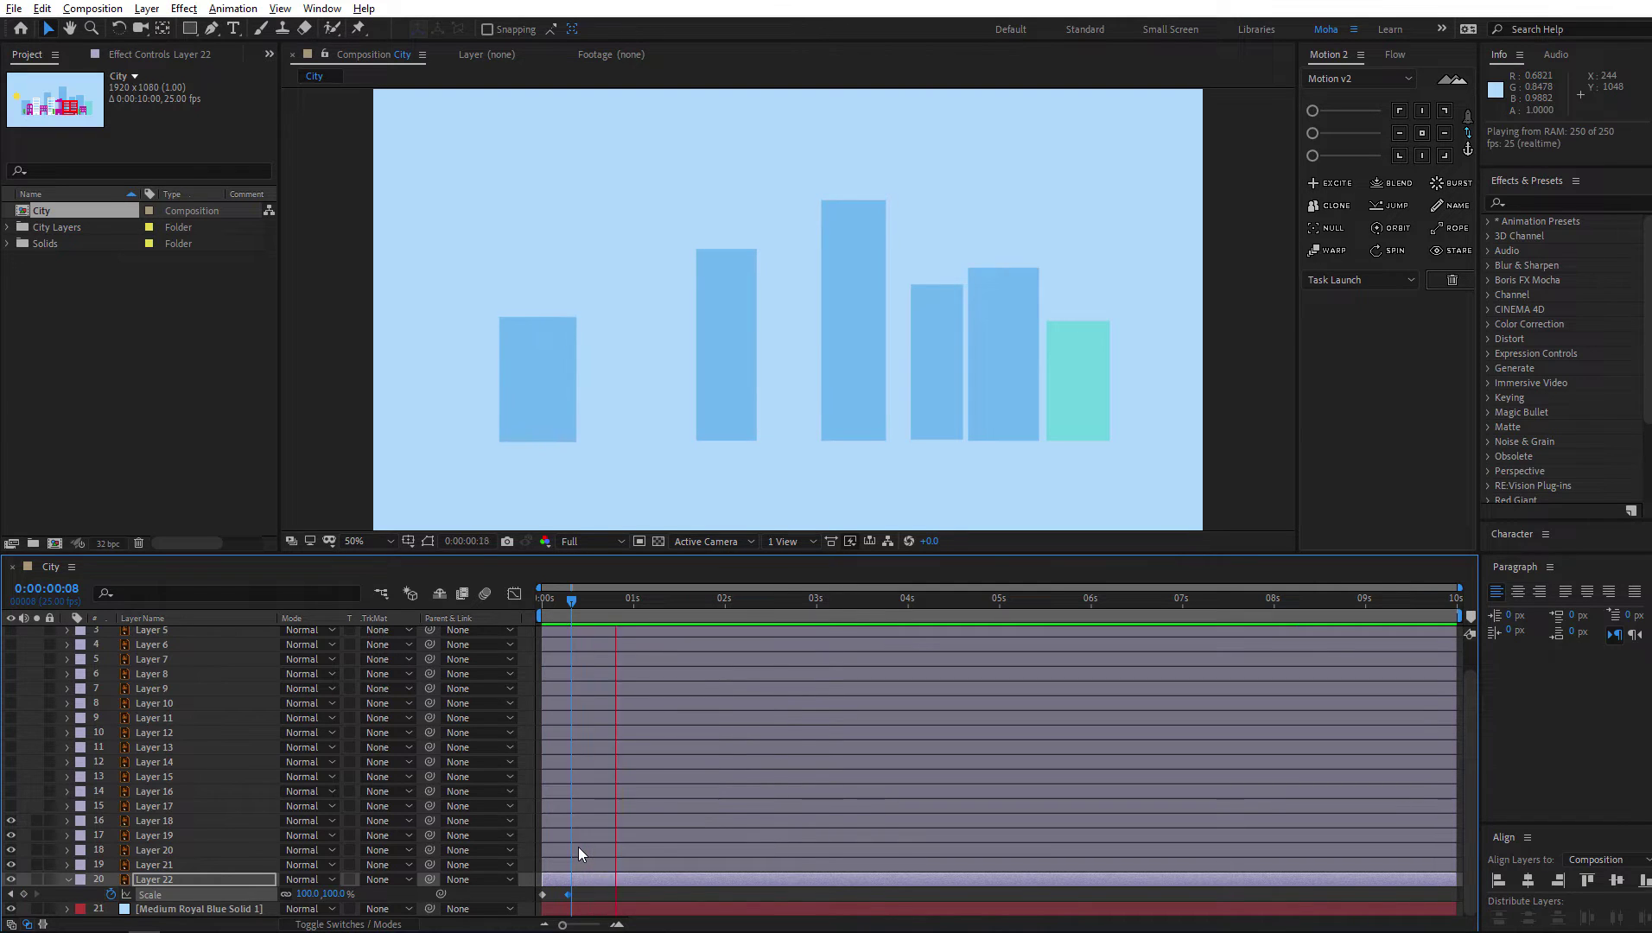
key(space)
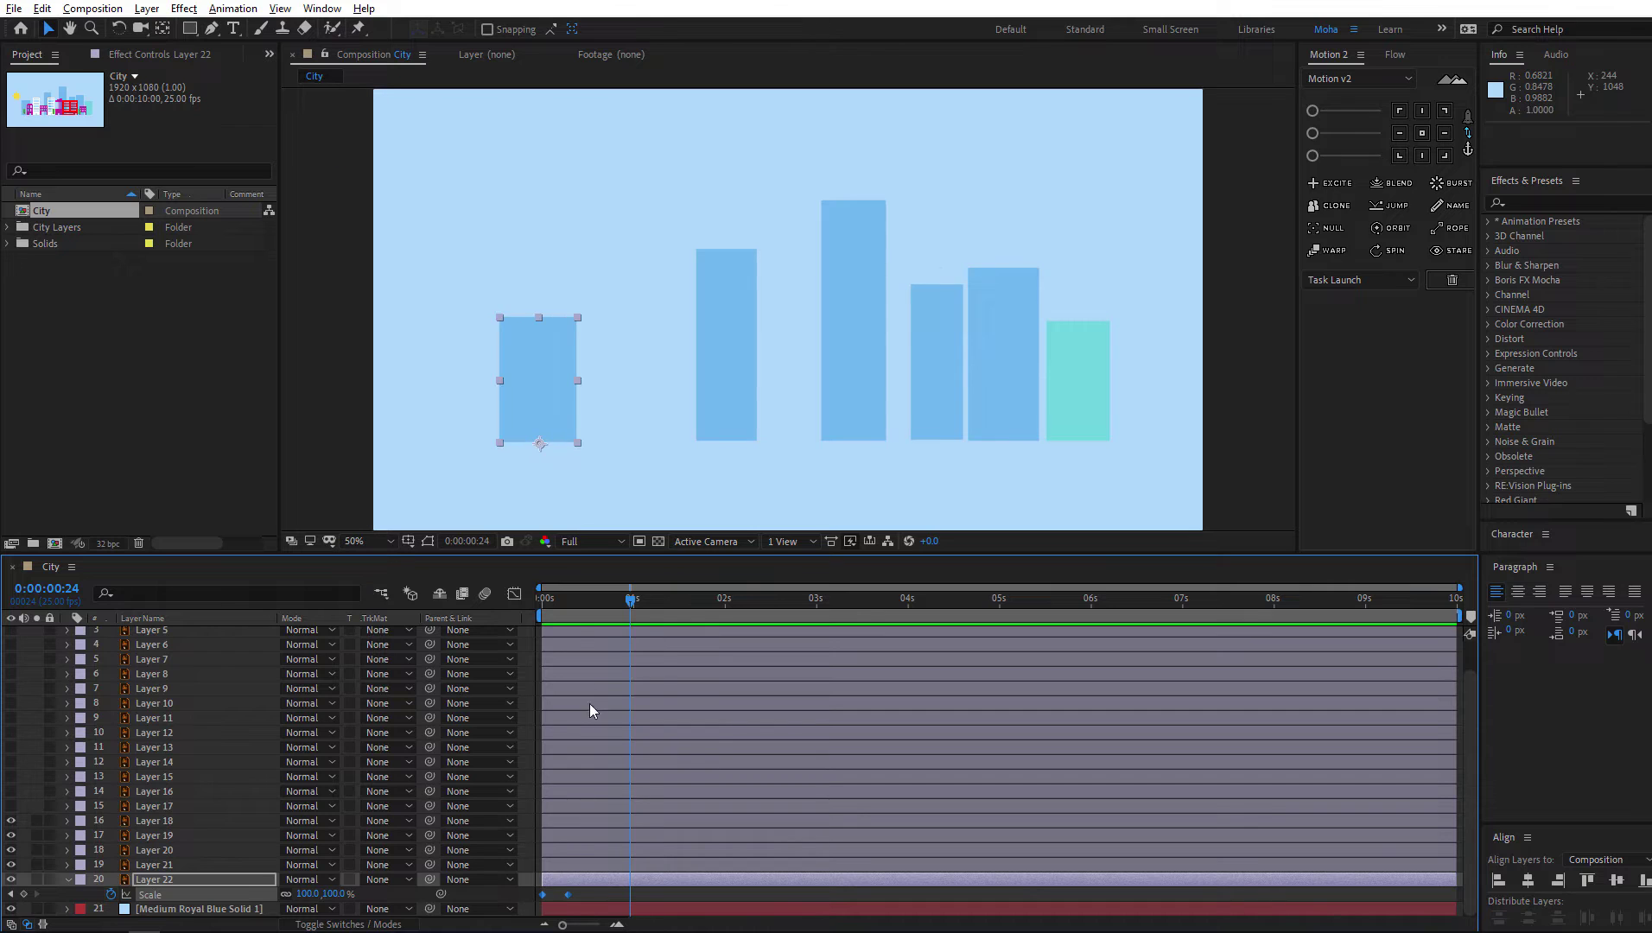
Set Layer 22's scale to 120% at 0:00:00:09 to make the building overshoot
drag(564, 612, 583, 620)
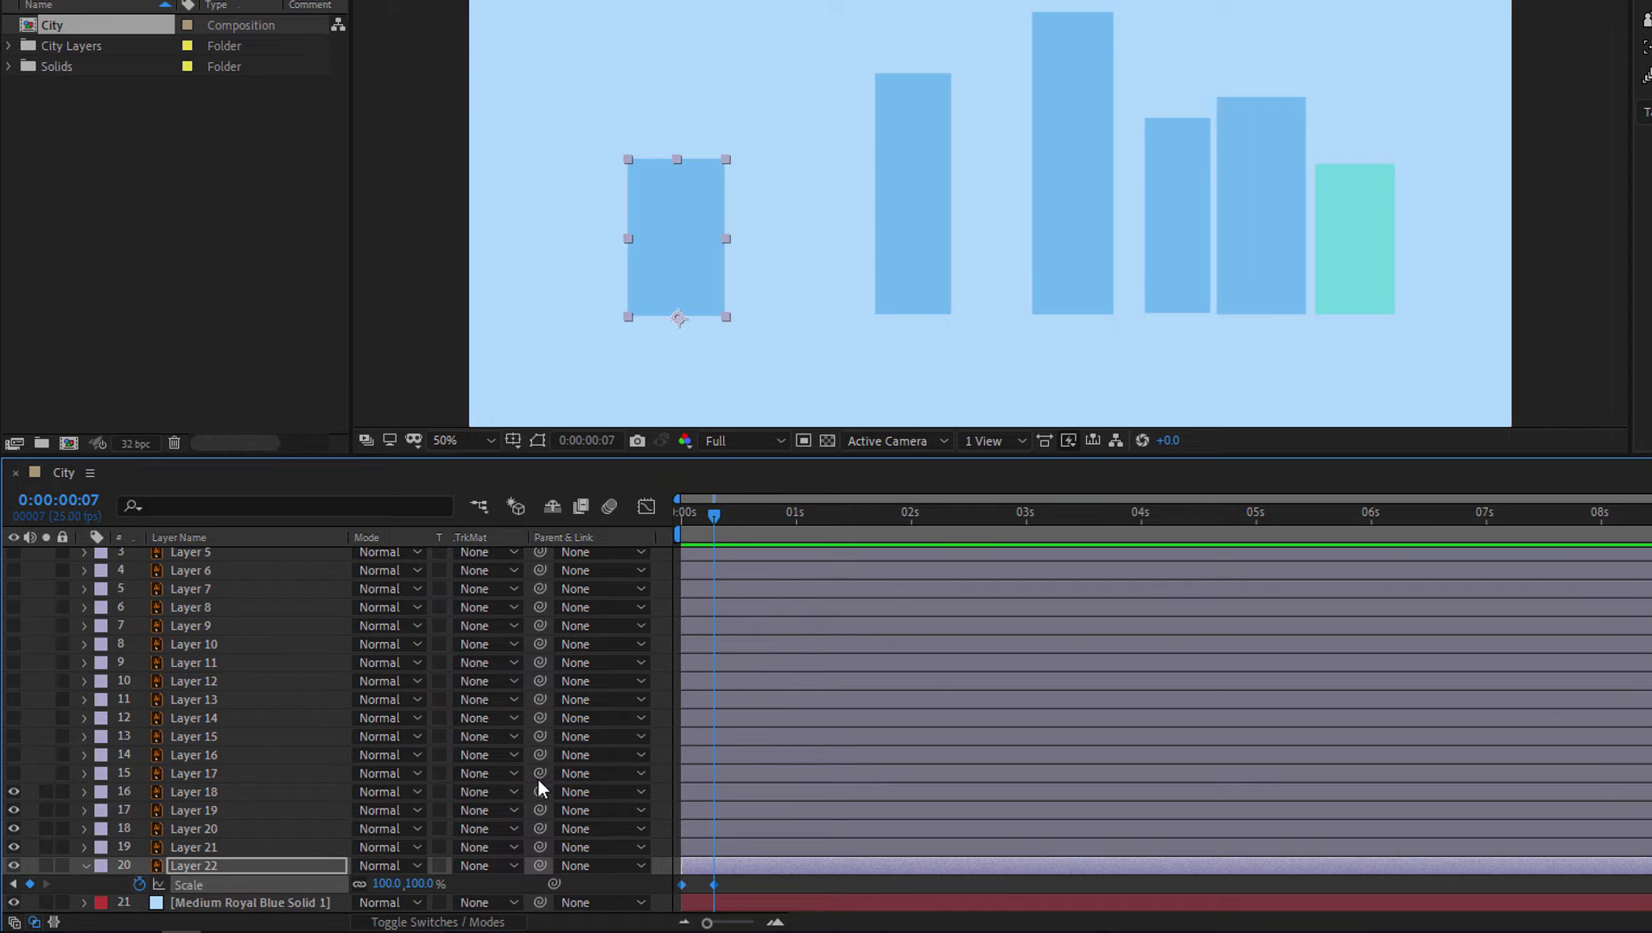
key(Page_Down)
key(Page_Down)
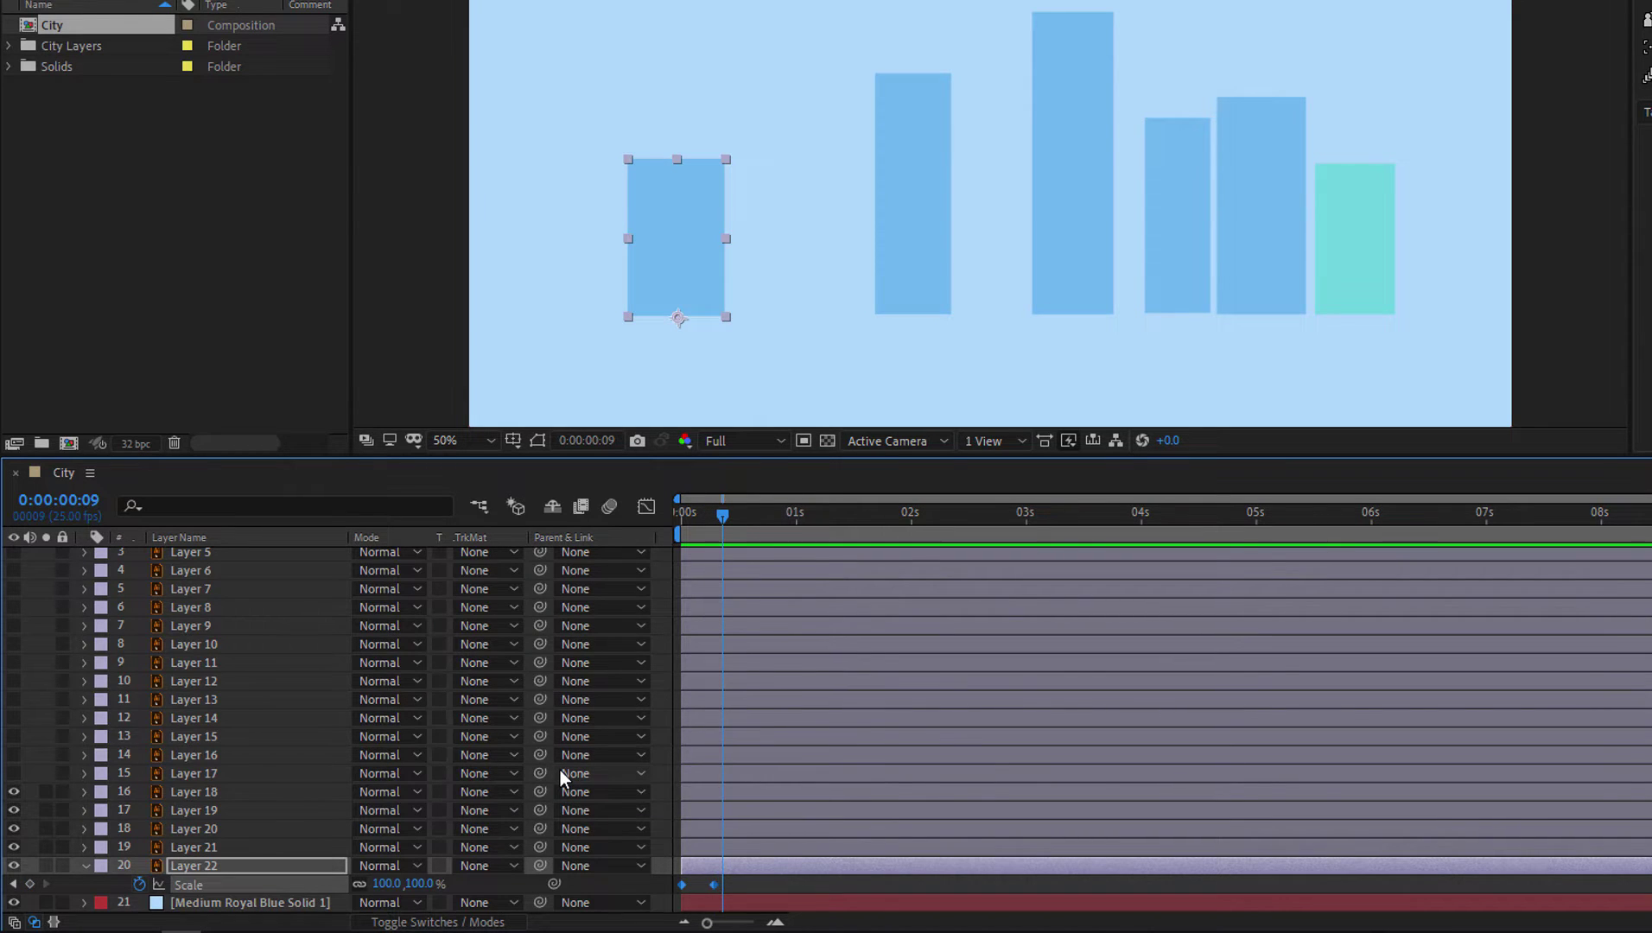
click(422, 890)
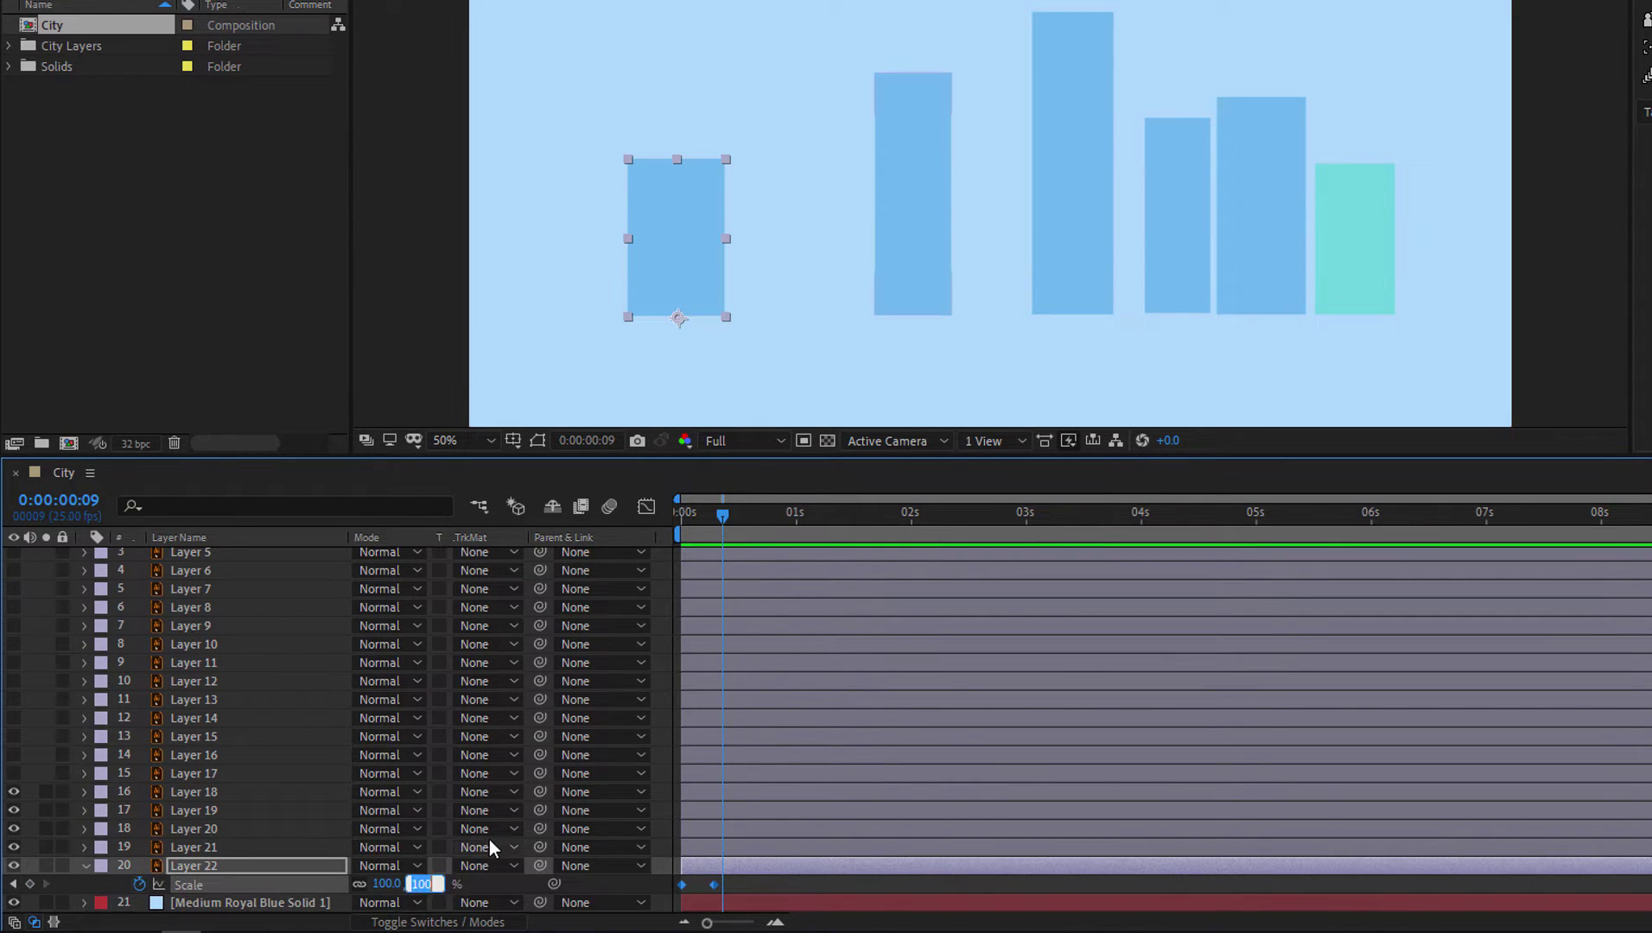
text(120)
key(Return)
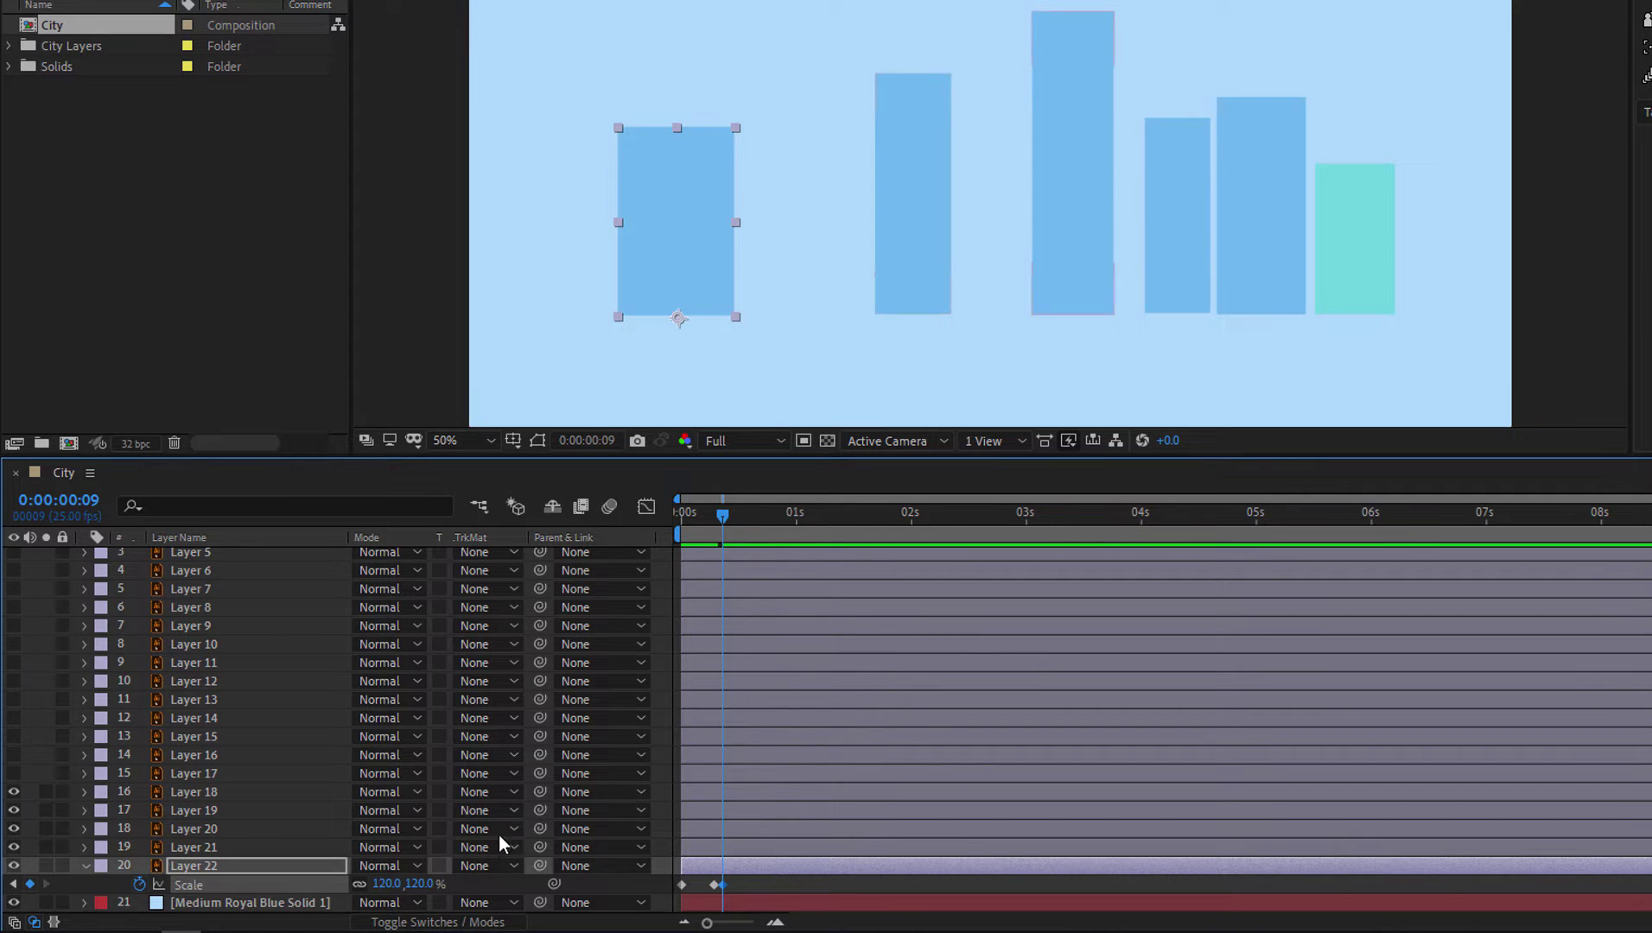
Set Layer 22's scale back to 100% at 0:00:00:10
key(Page_Down)
click(422, 884)
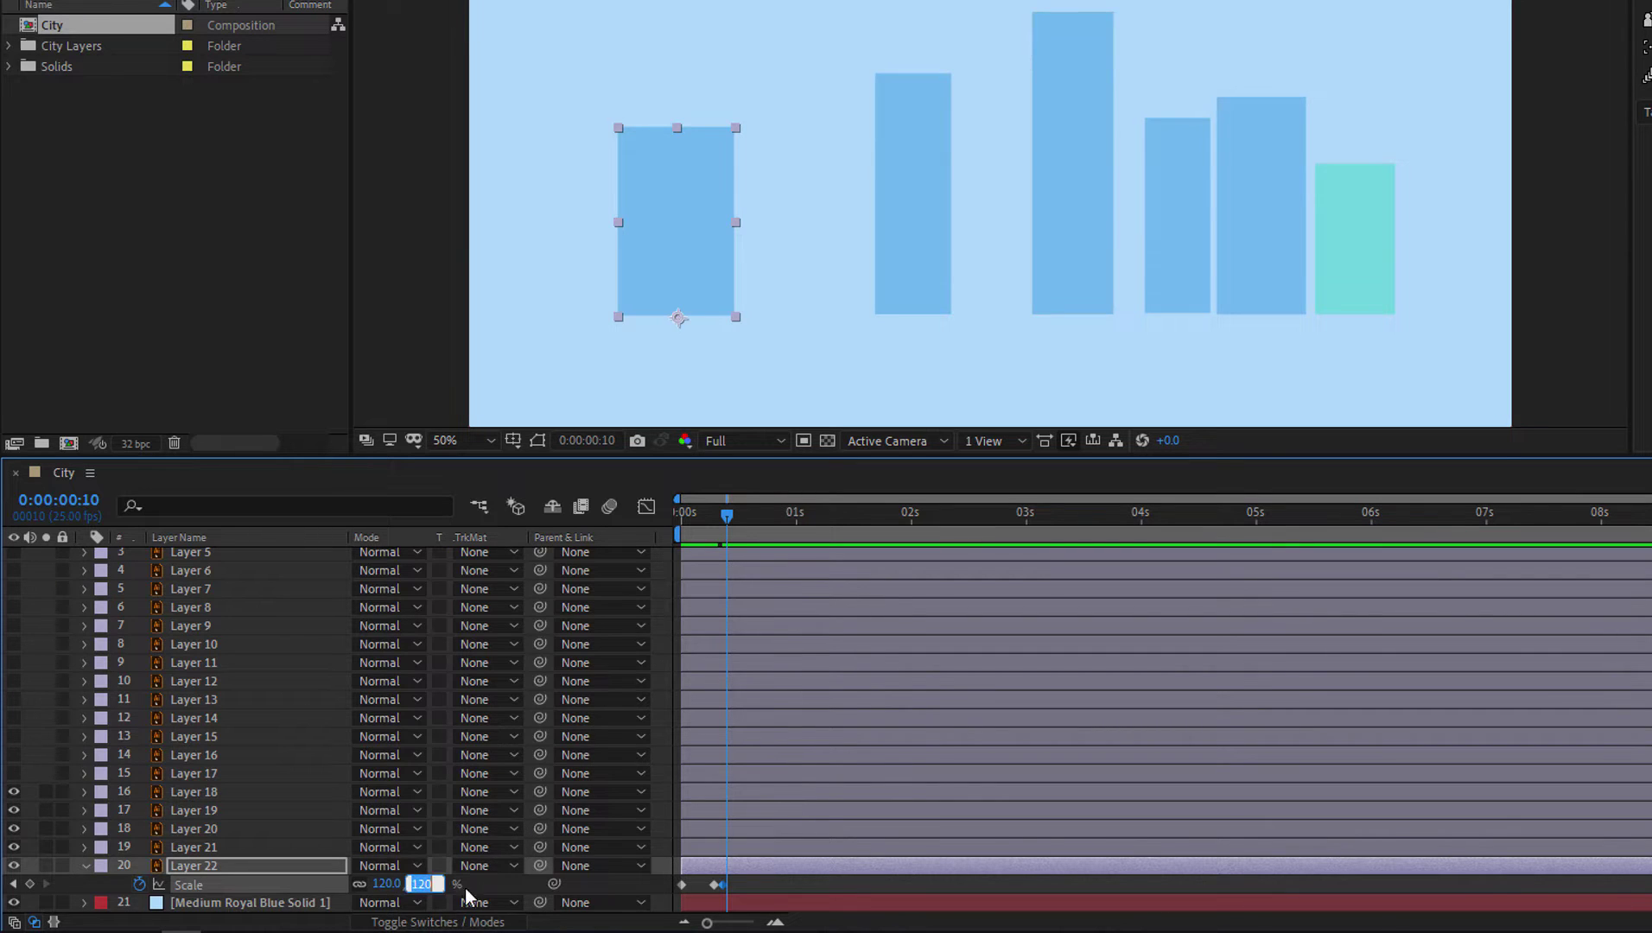
text(100)
key(Return)
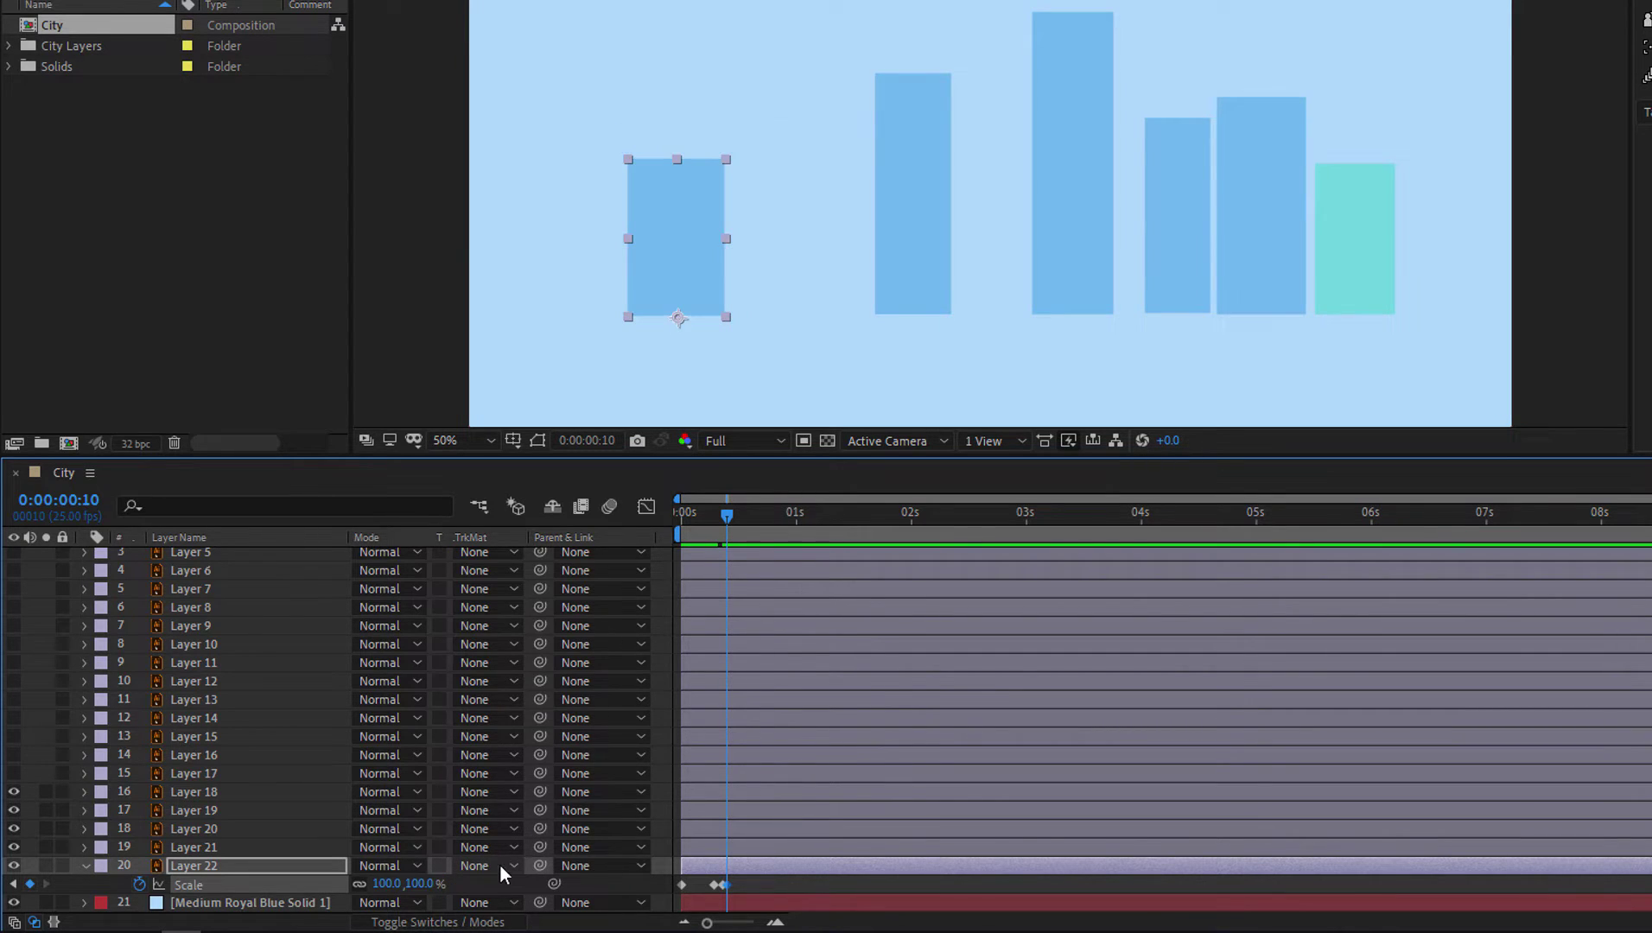
Preview Layer 22's overshoot and delay its last 100% Scale keyframe by one frame
key(space)
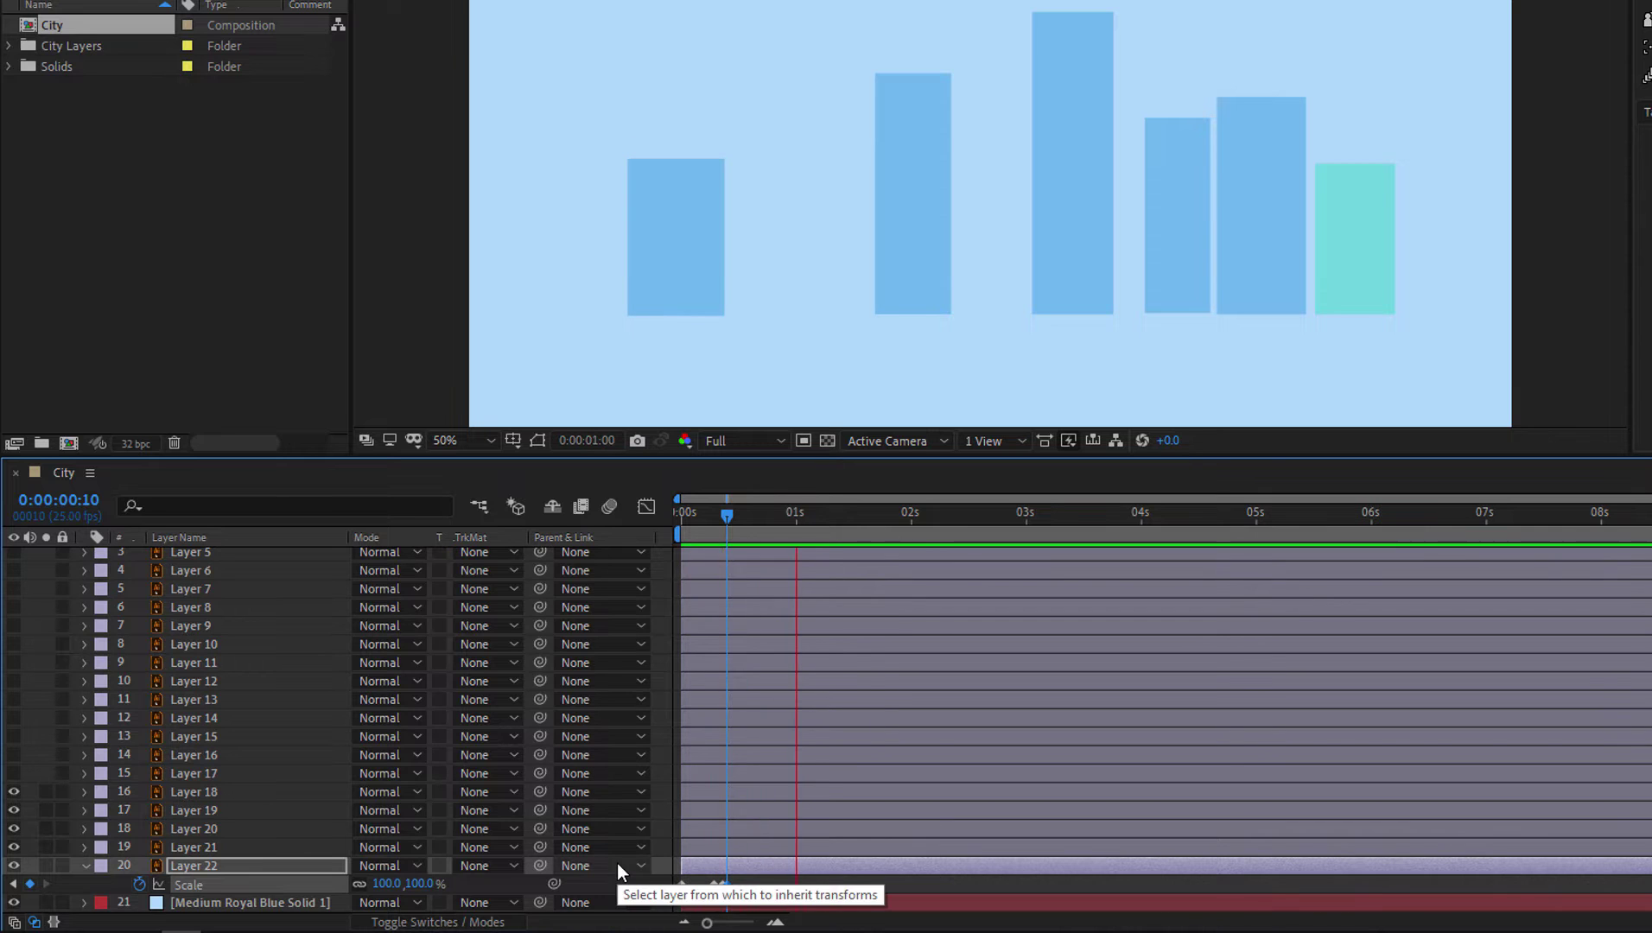
key(space)
key(space)
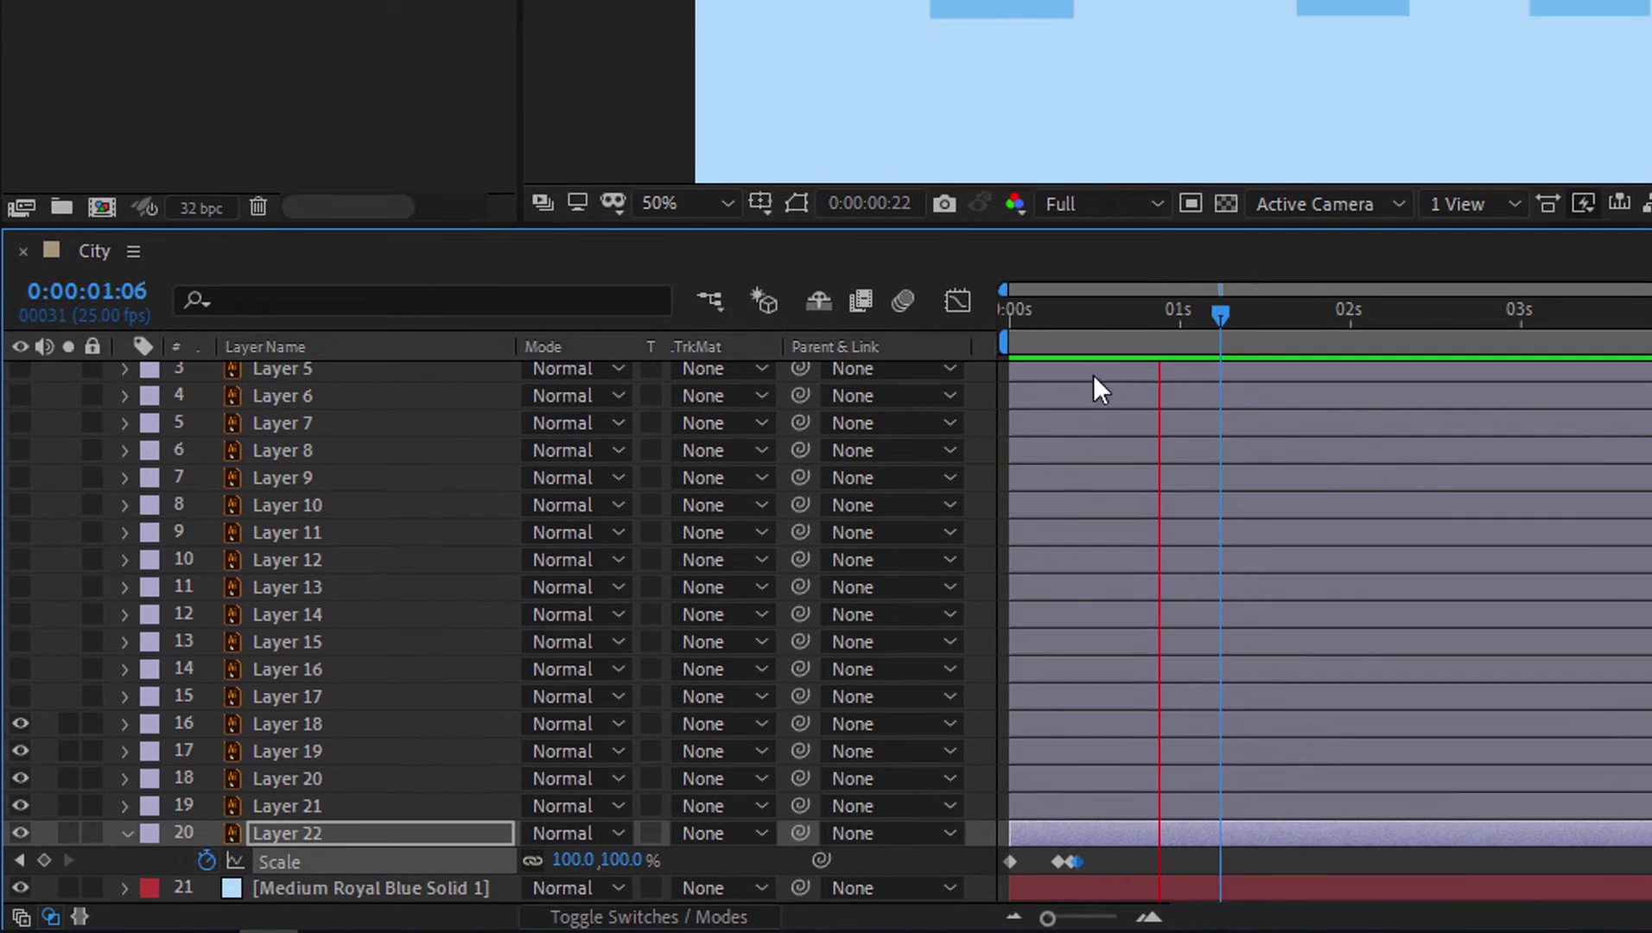
key(space)
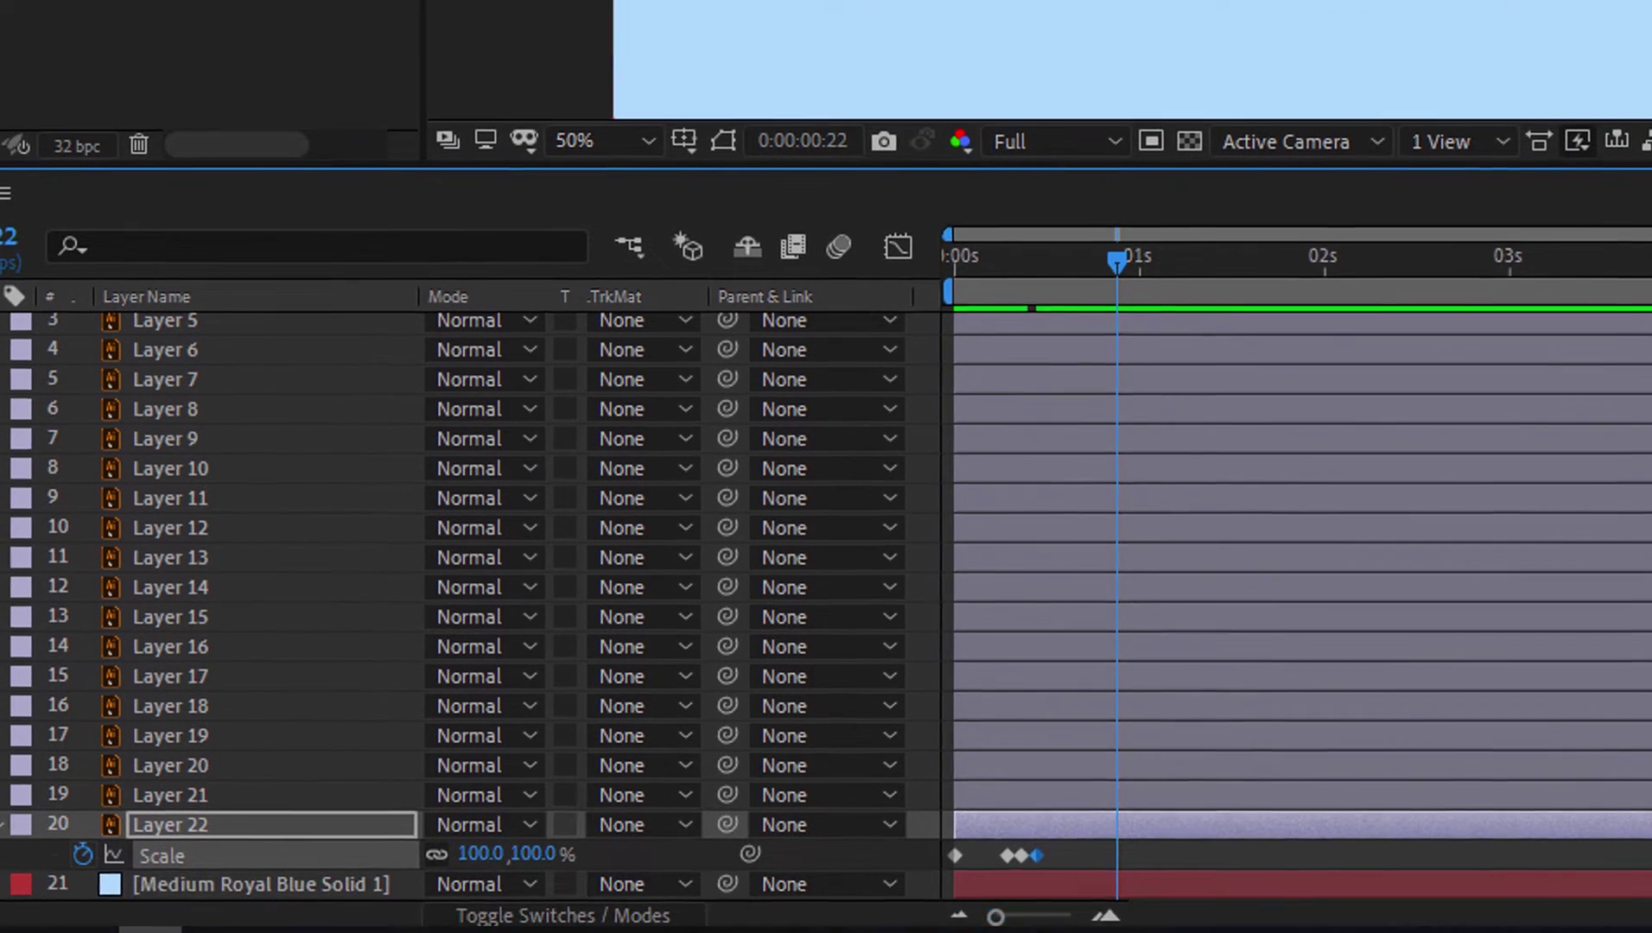
Apply Easy Ease to all four Scale keyframes of Layer 22
drag(1033, 918, 1093, 921)
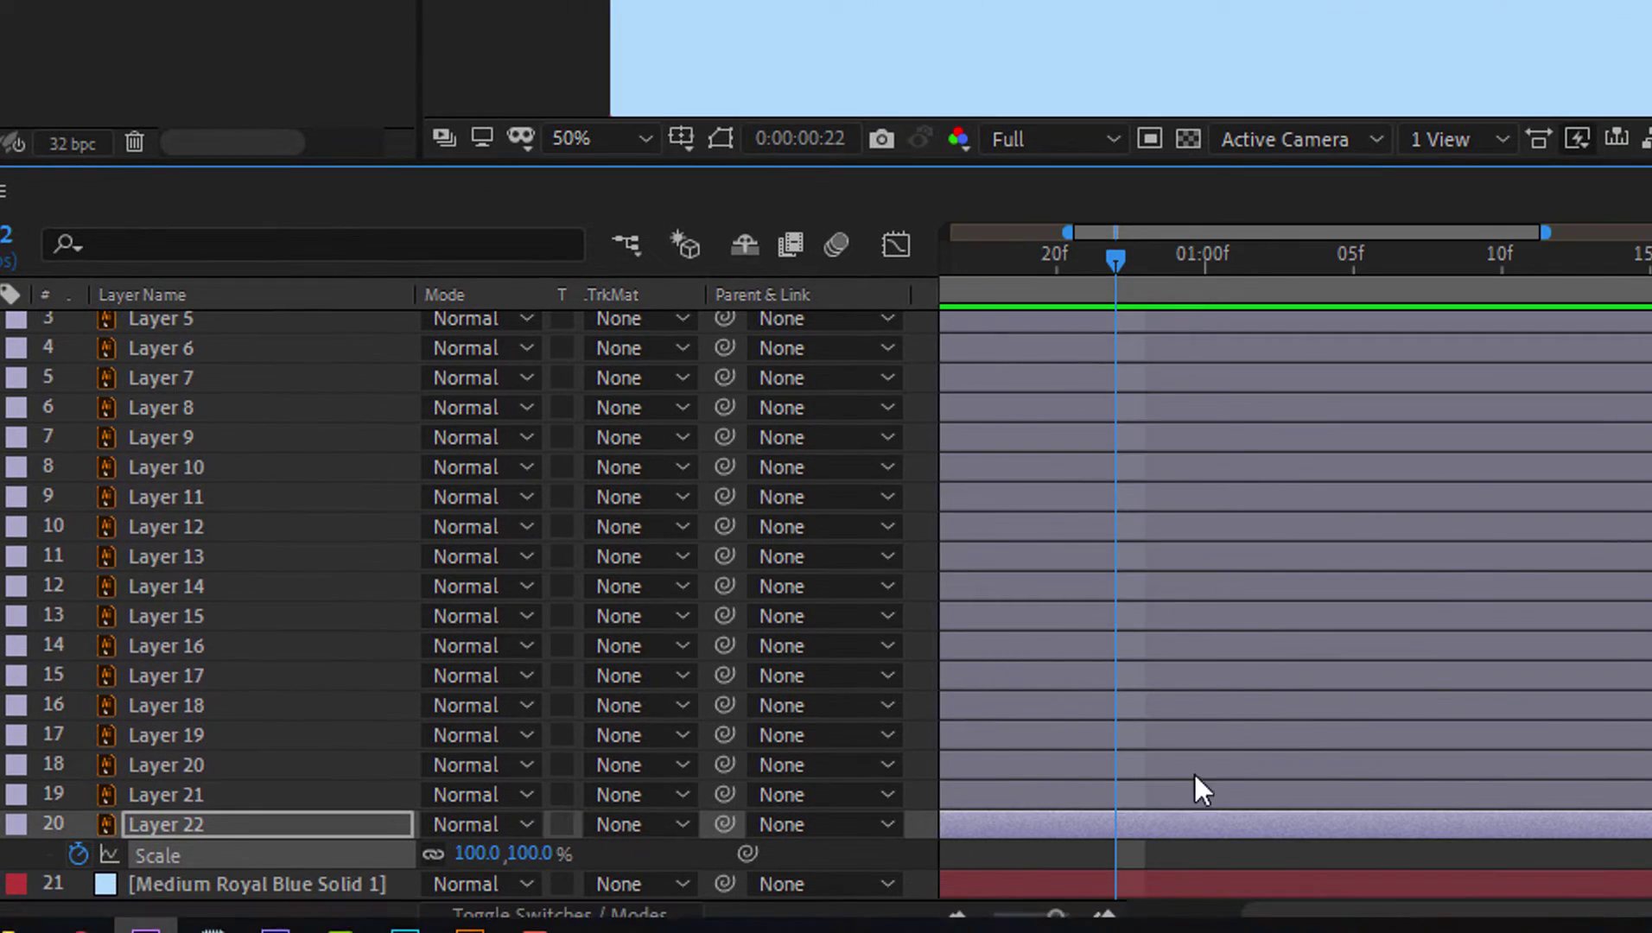
drag(1330, 924, 1185, 921)
drag(1279, 856, 910, 880)
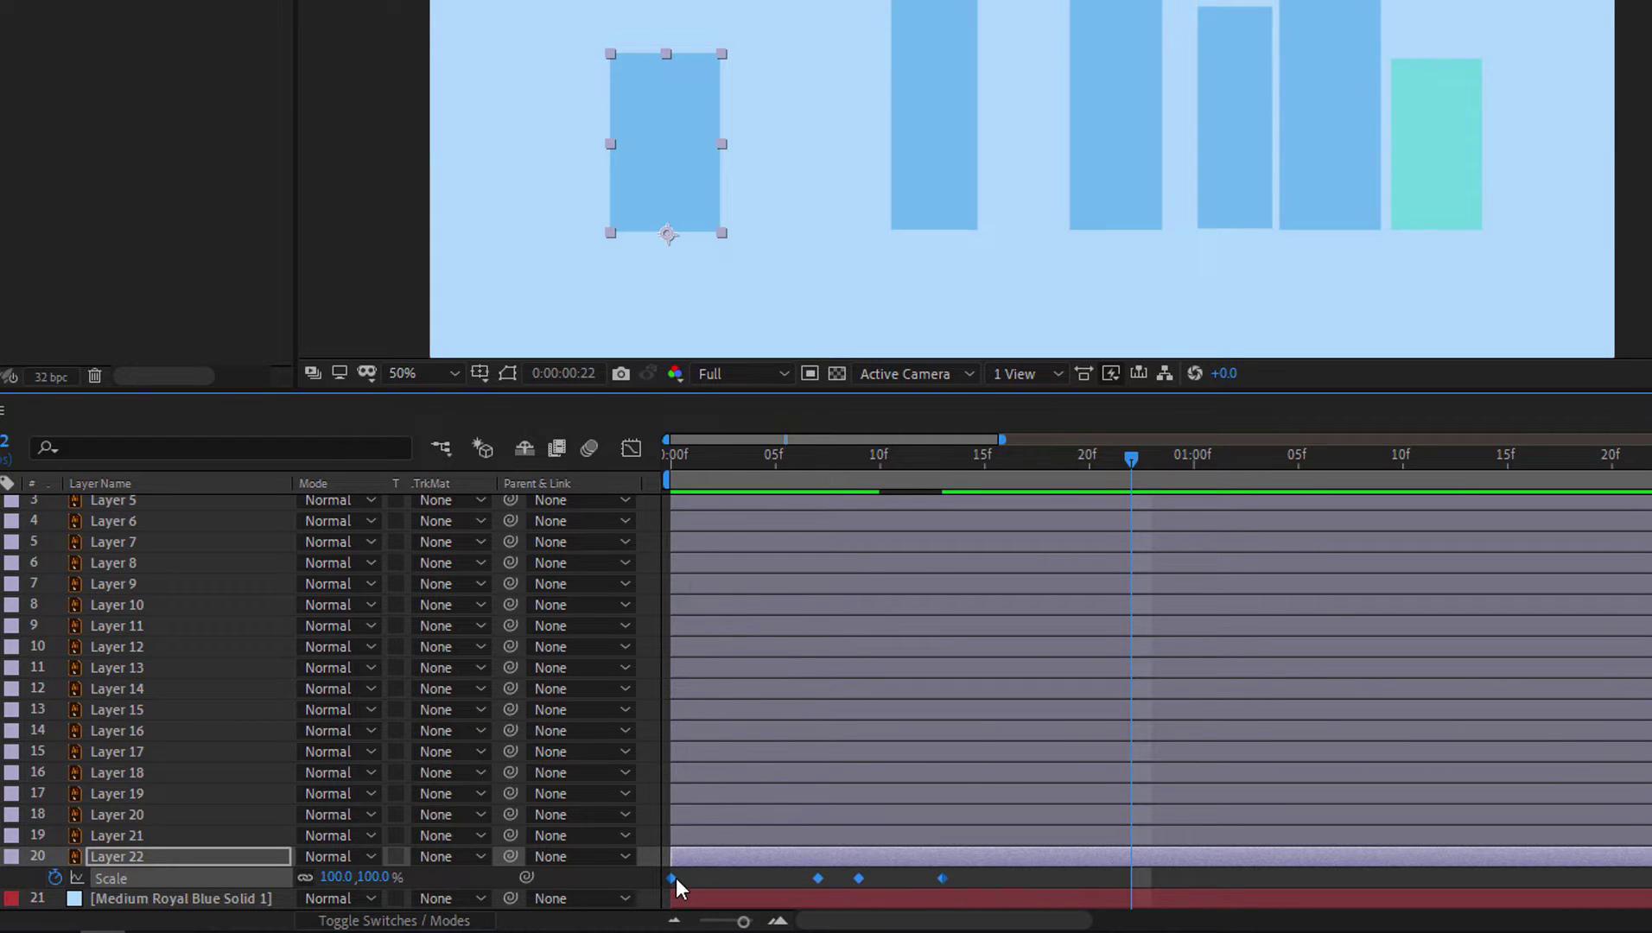
right_click(676, 880)
mouse_move(791, 868)
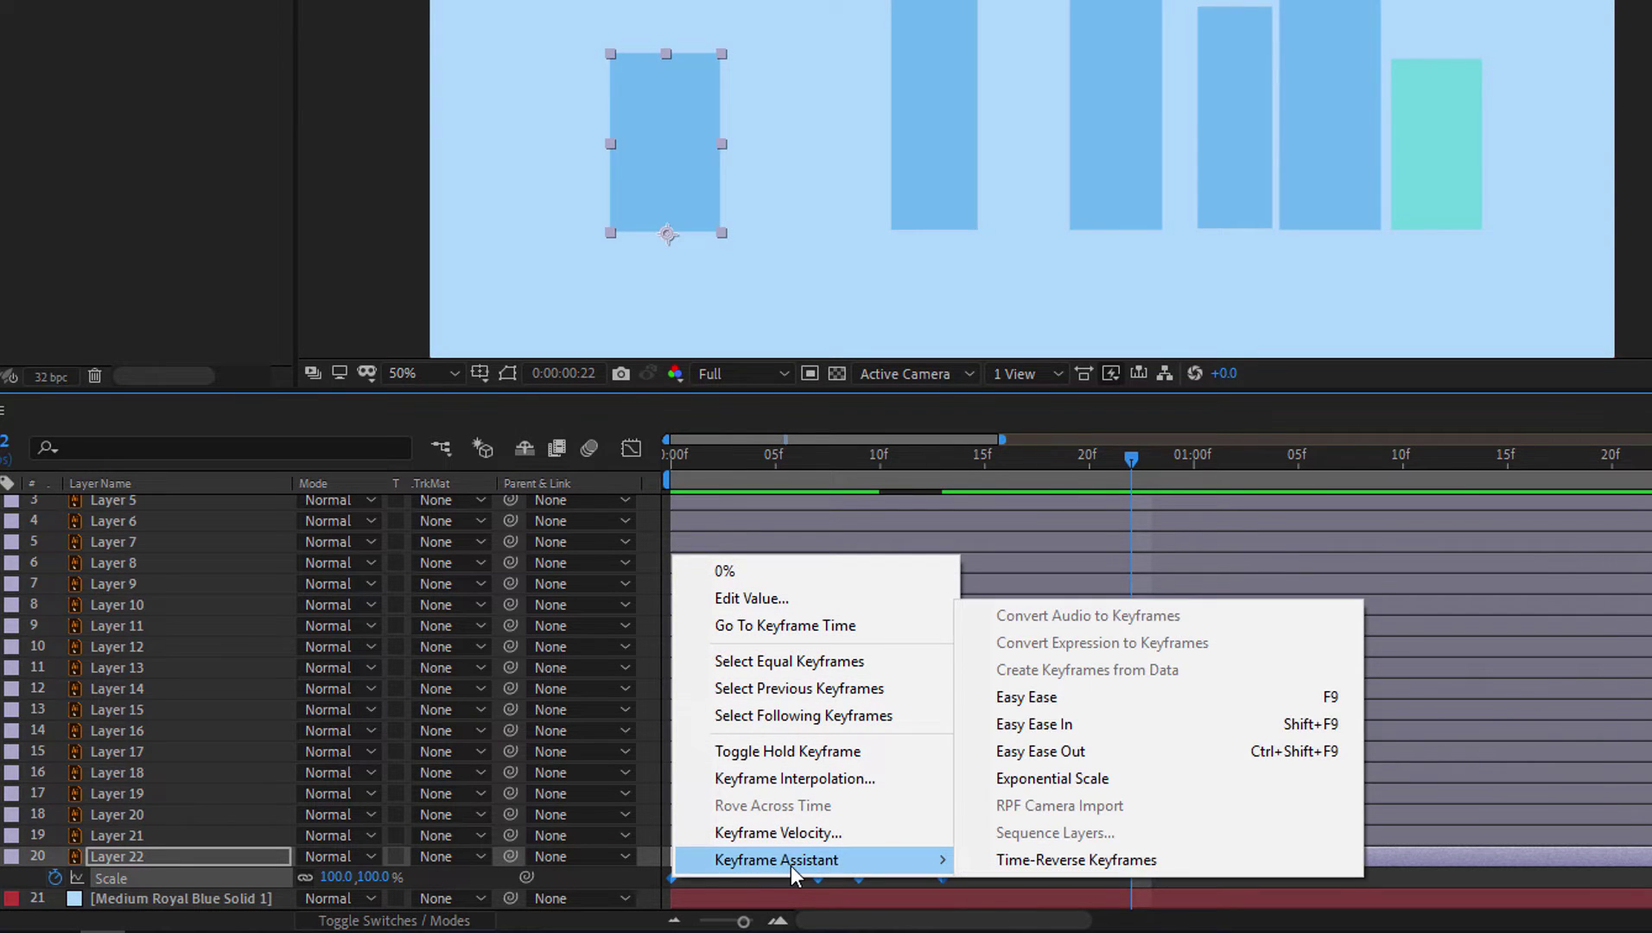
click(1160, 698)
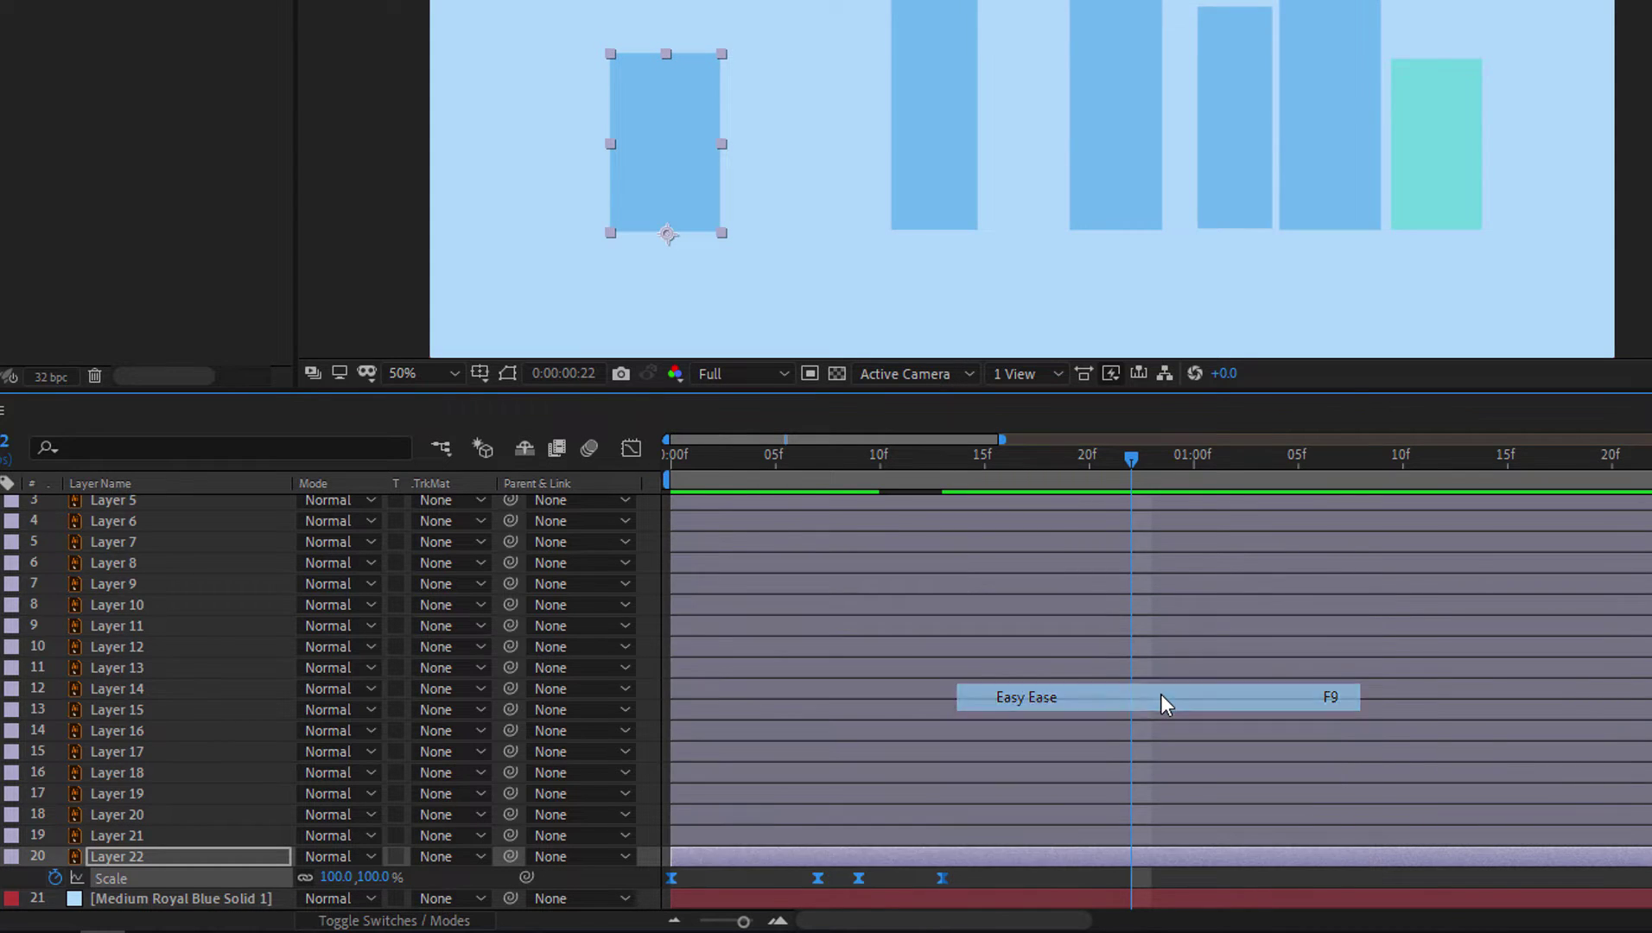
Move Layer 22's last Scale keyframe to frame 12, previewing the eased animation before and after the change
key(space)
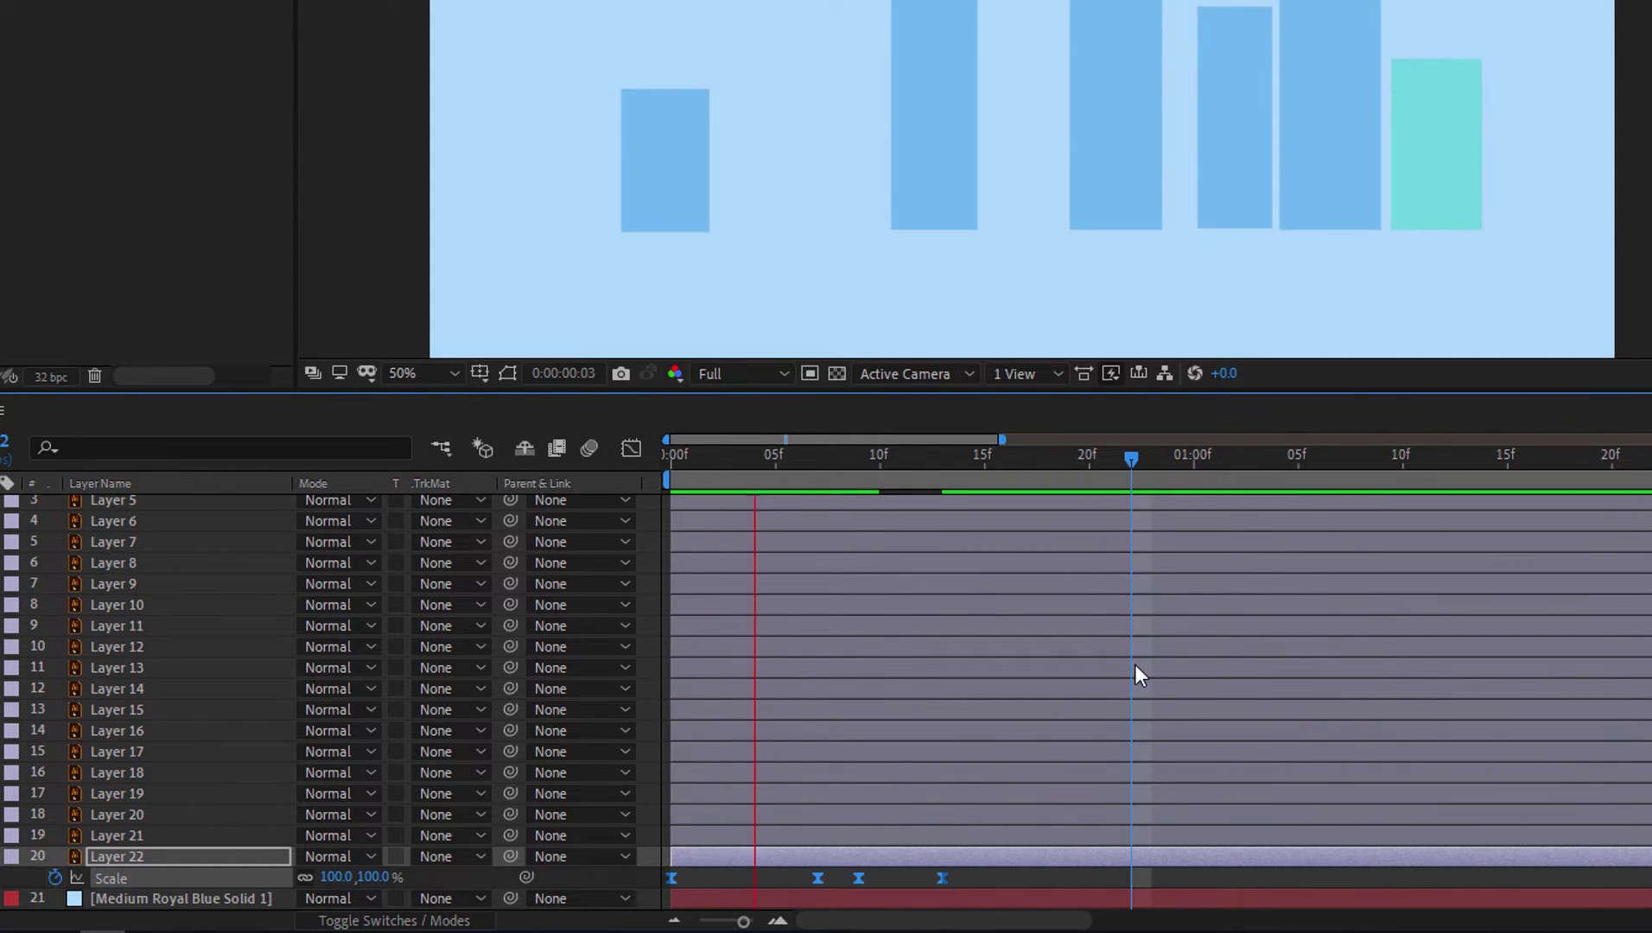
key(space)
click(934, 884)
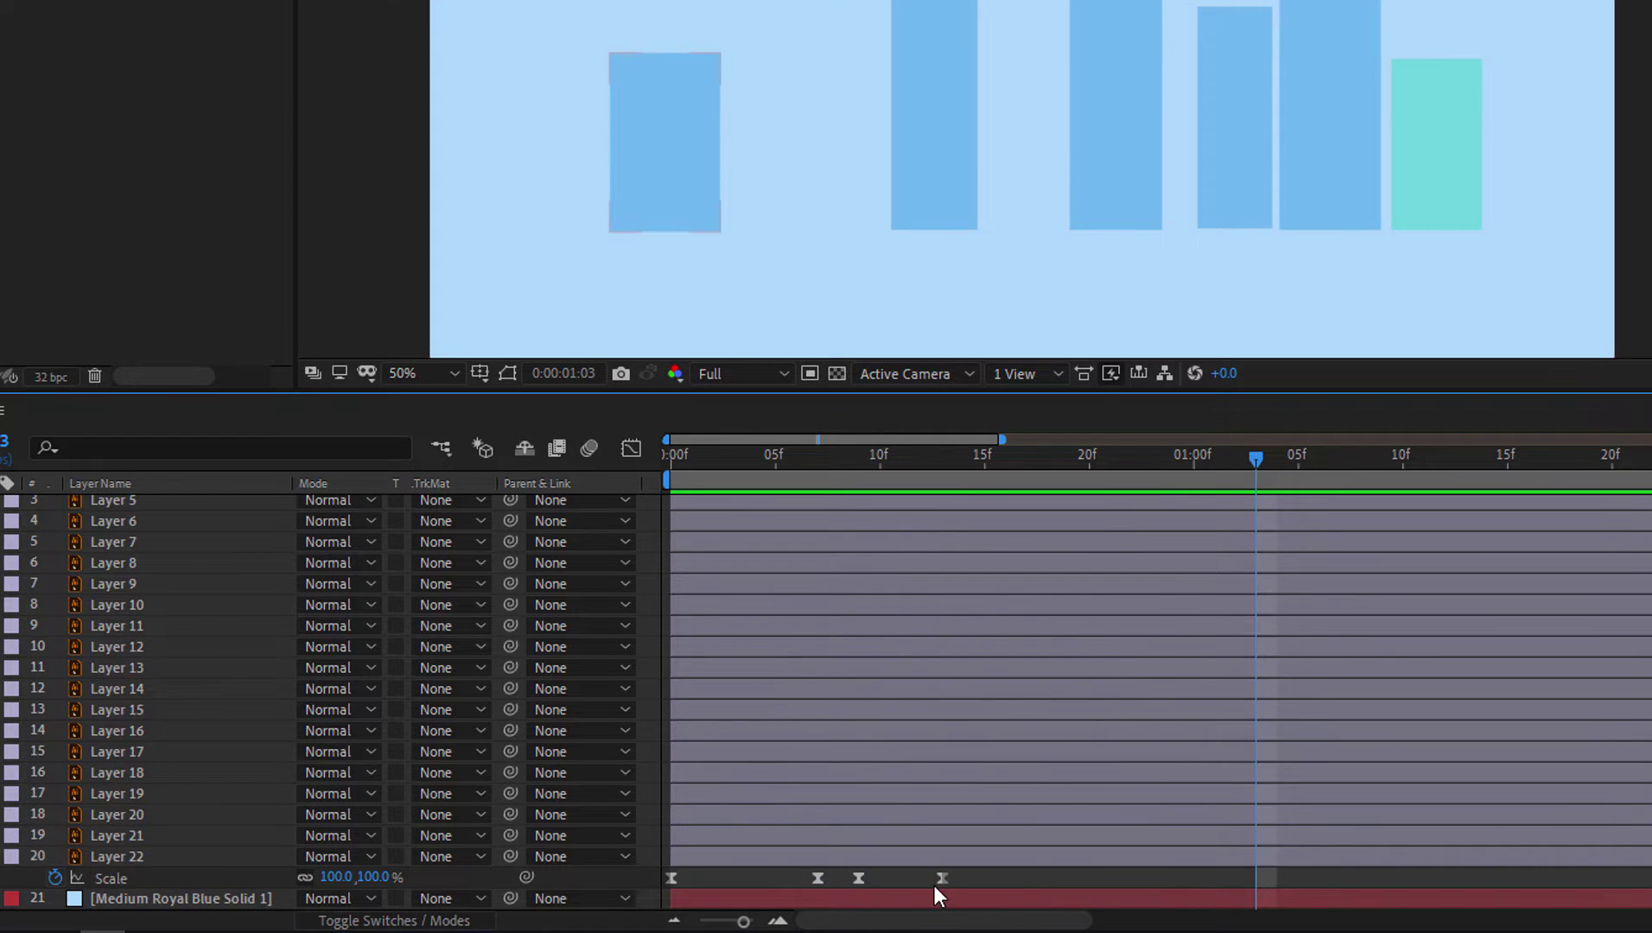
drag(933, 884, 921, 879)
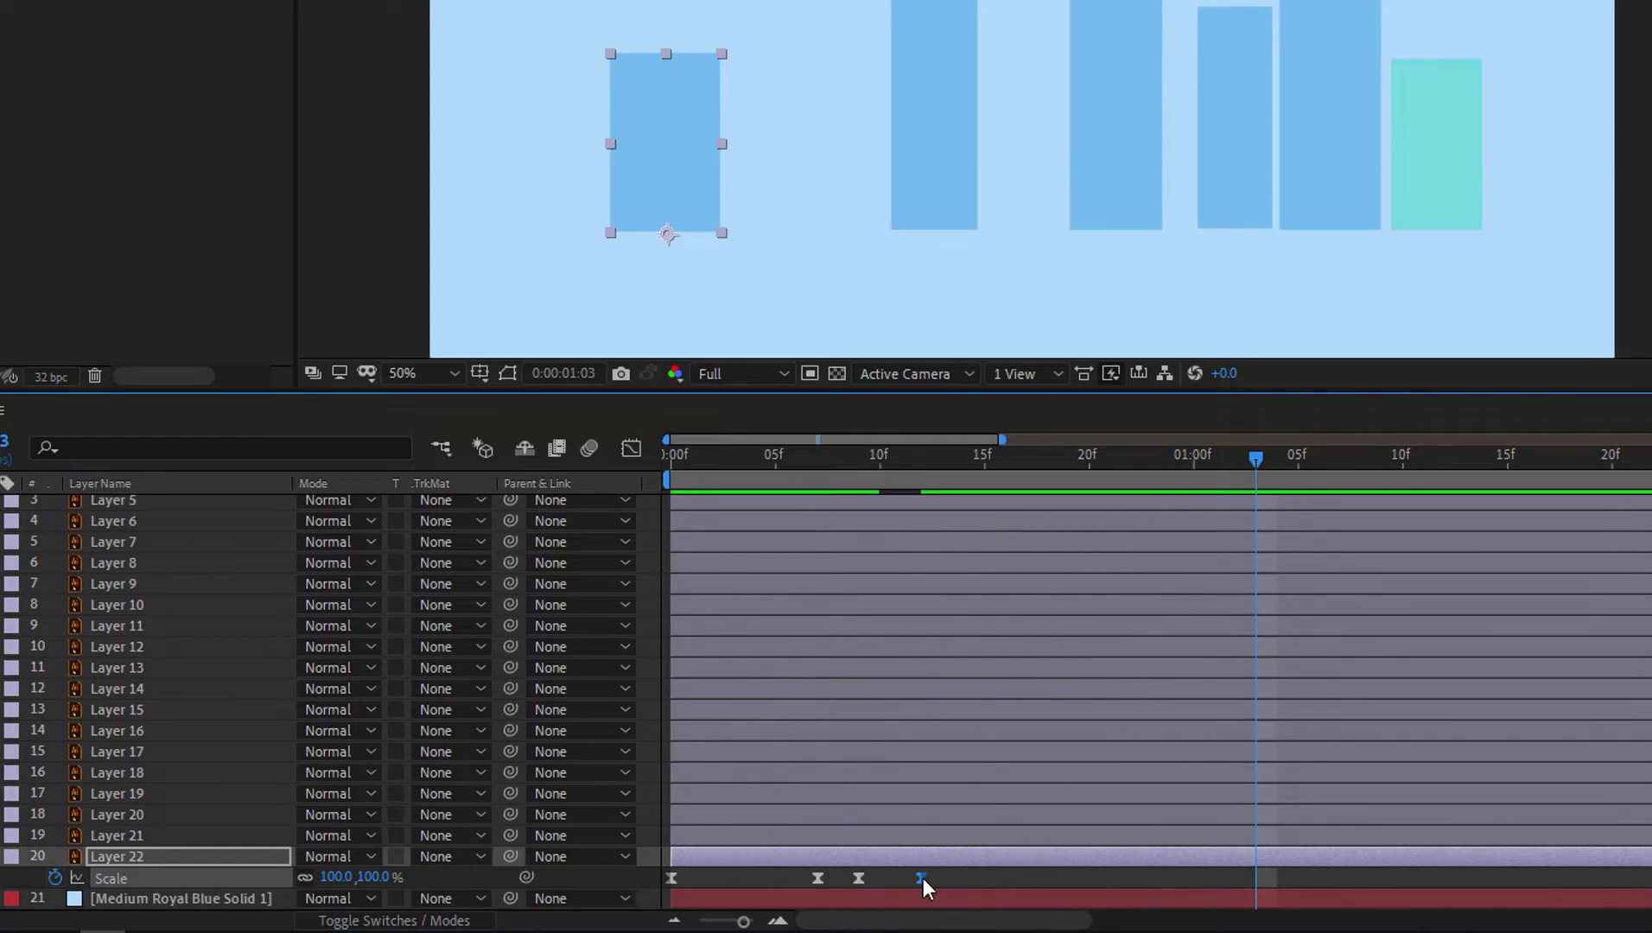
key(space)
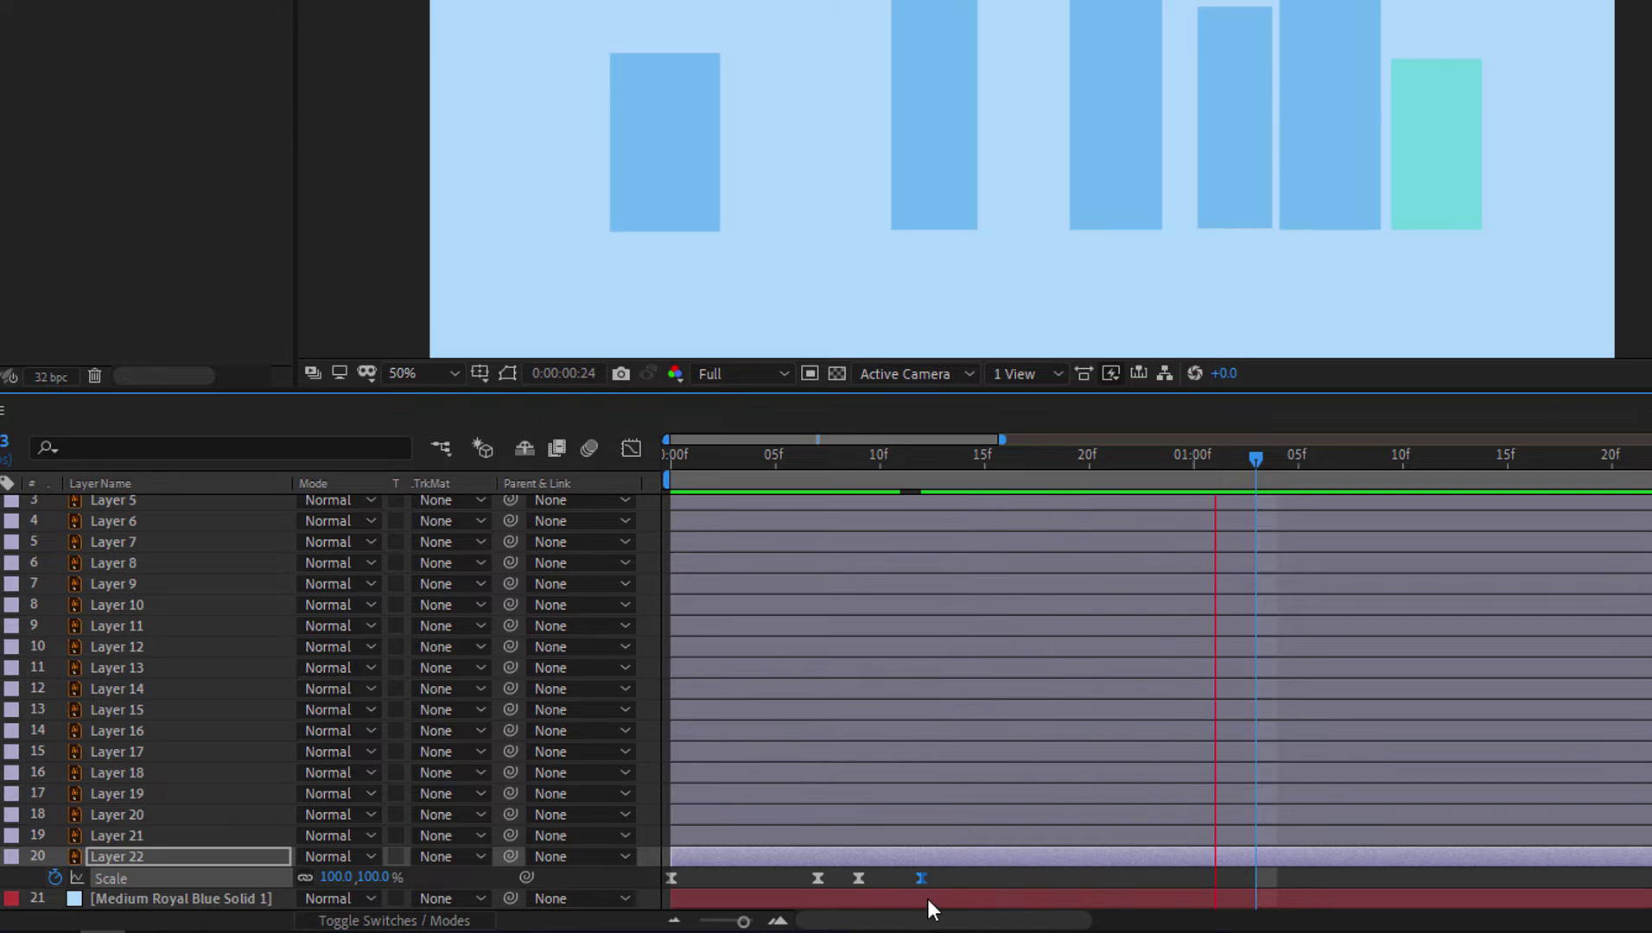
key(space)
Move Layer 22's 120% Scale keyframe to frame 8 and preview the animation
drag(858, 879, 839, 879)
key(space)
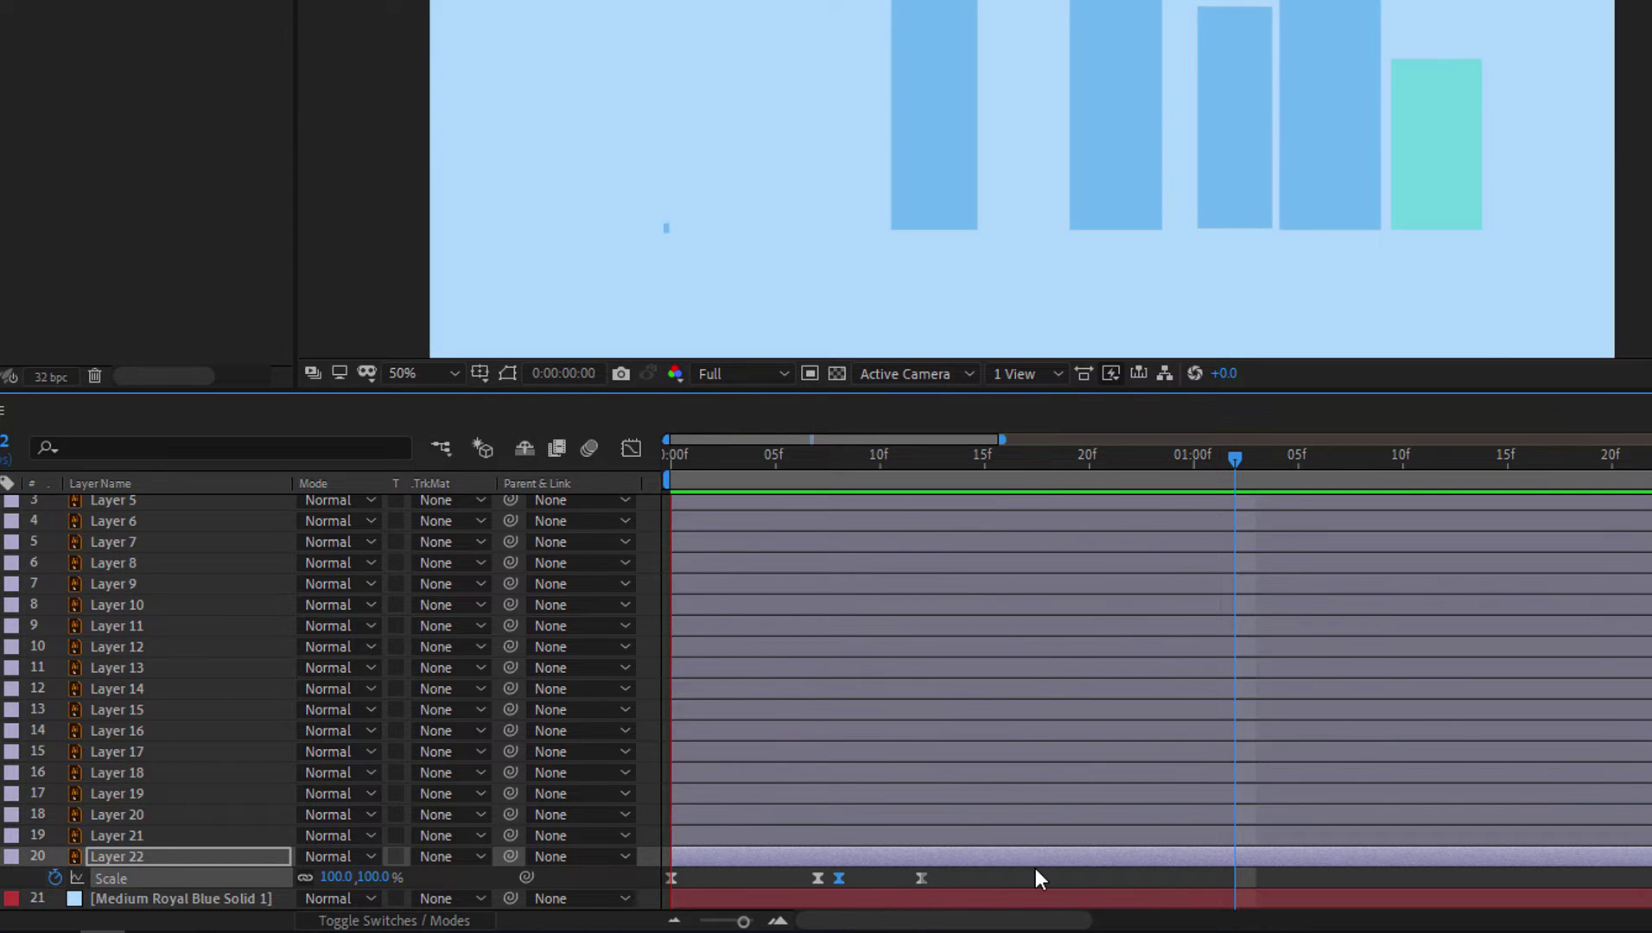
key(space)
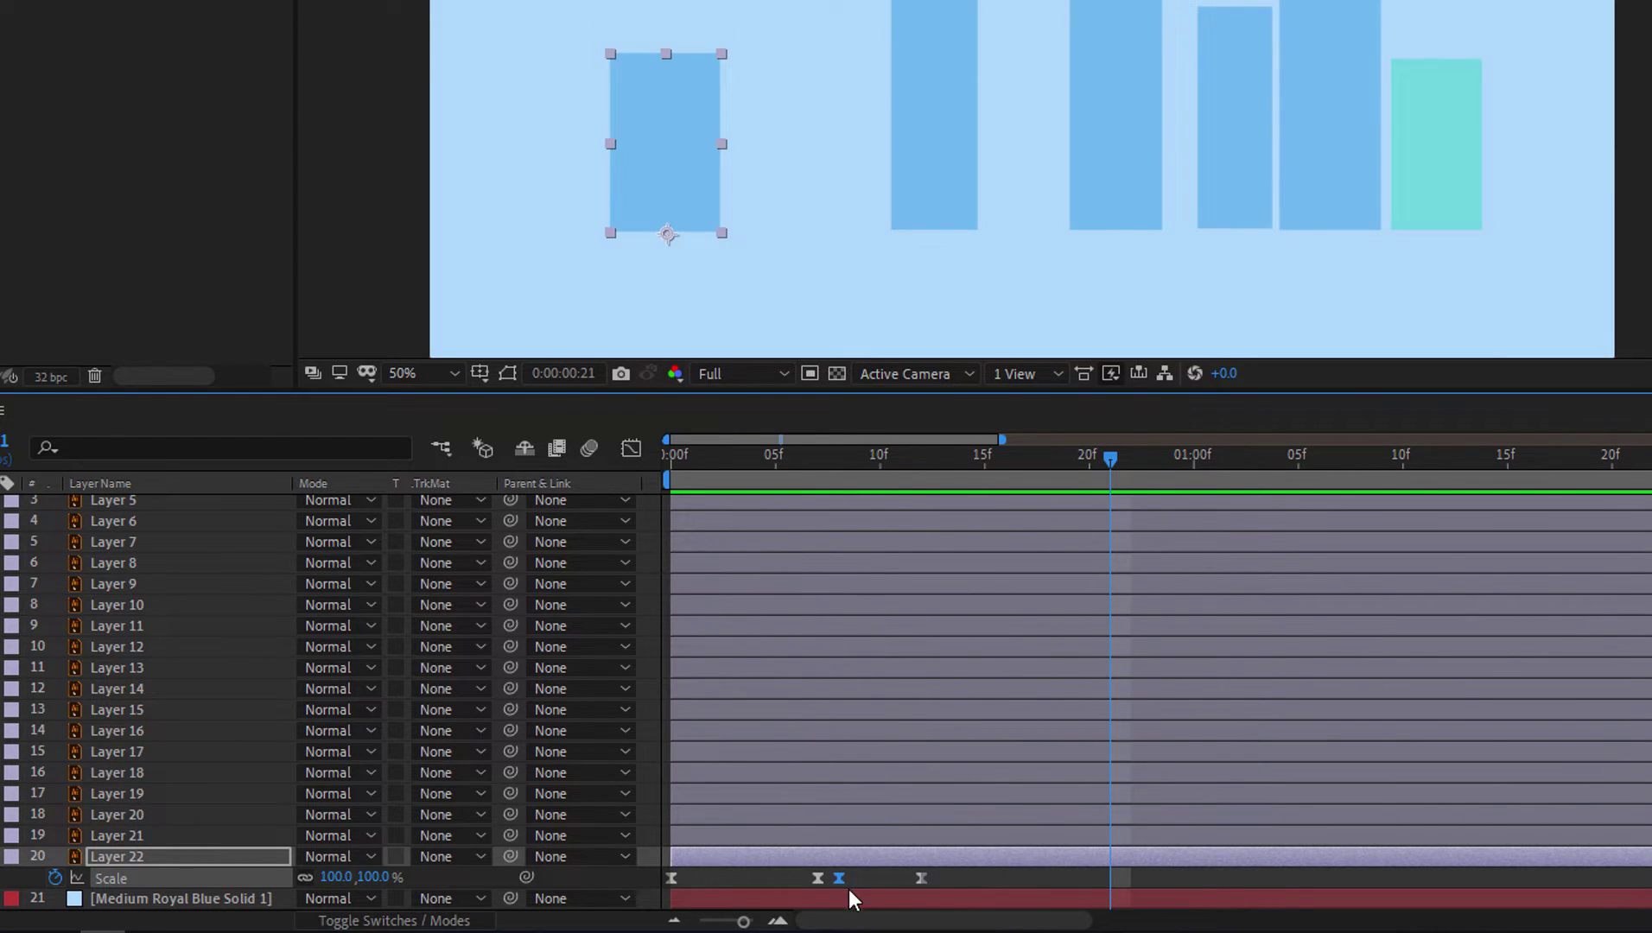
Move Layer 22's 120% Scale keyframe to frame 9 and preview the animation
drag(838, 879, 859, 878)
key(space)
key(space)
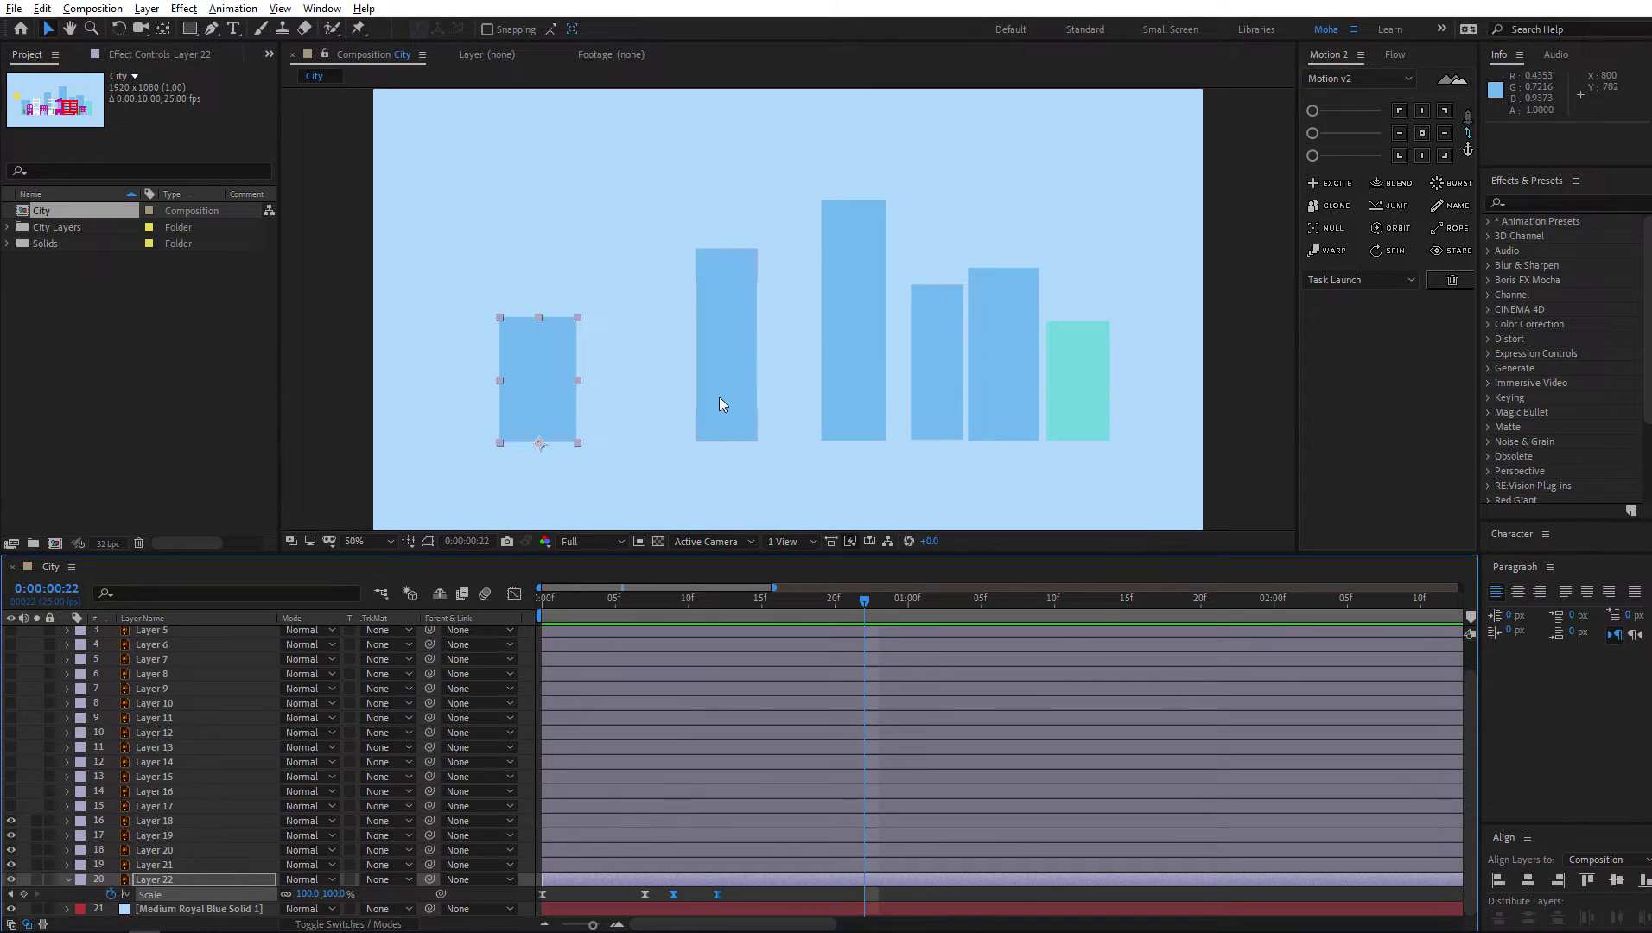
Give Layer 21 a 100% Scale keyframe at frame 9 and a 0% Scale keyframe at frame 4
click(720, 397)
mouse_move(682, 605)
mouse_down()
mouse_move(543, 612)
mouse_move(893, 620)
mouse_move(600, 618)
mouse_move(695, 619)
mouse_move(674, 612)
mouse_up()
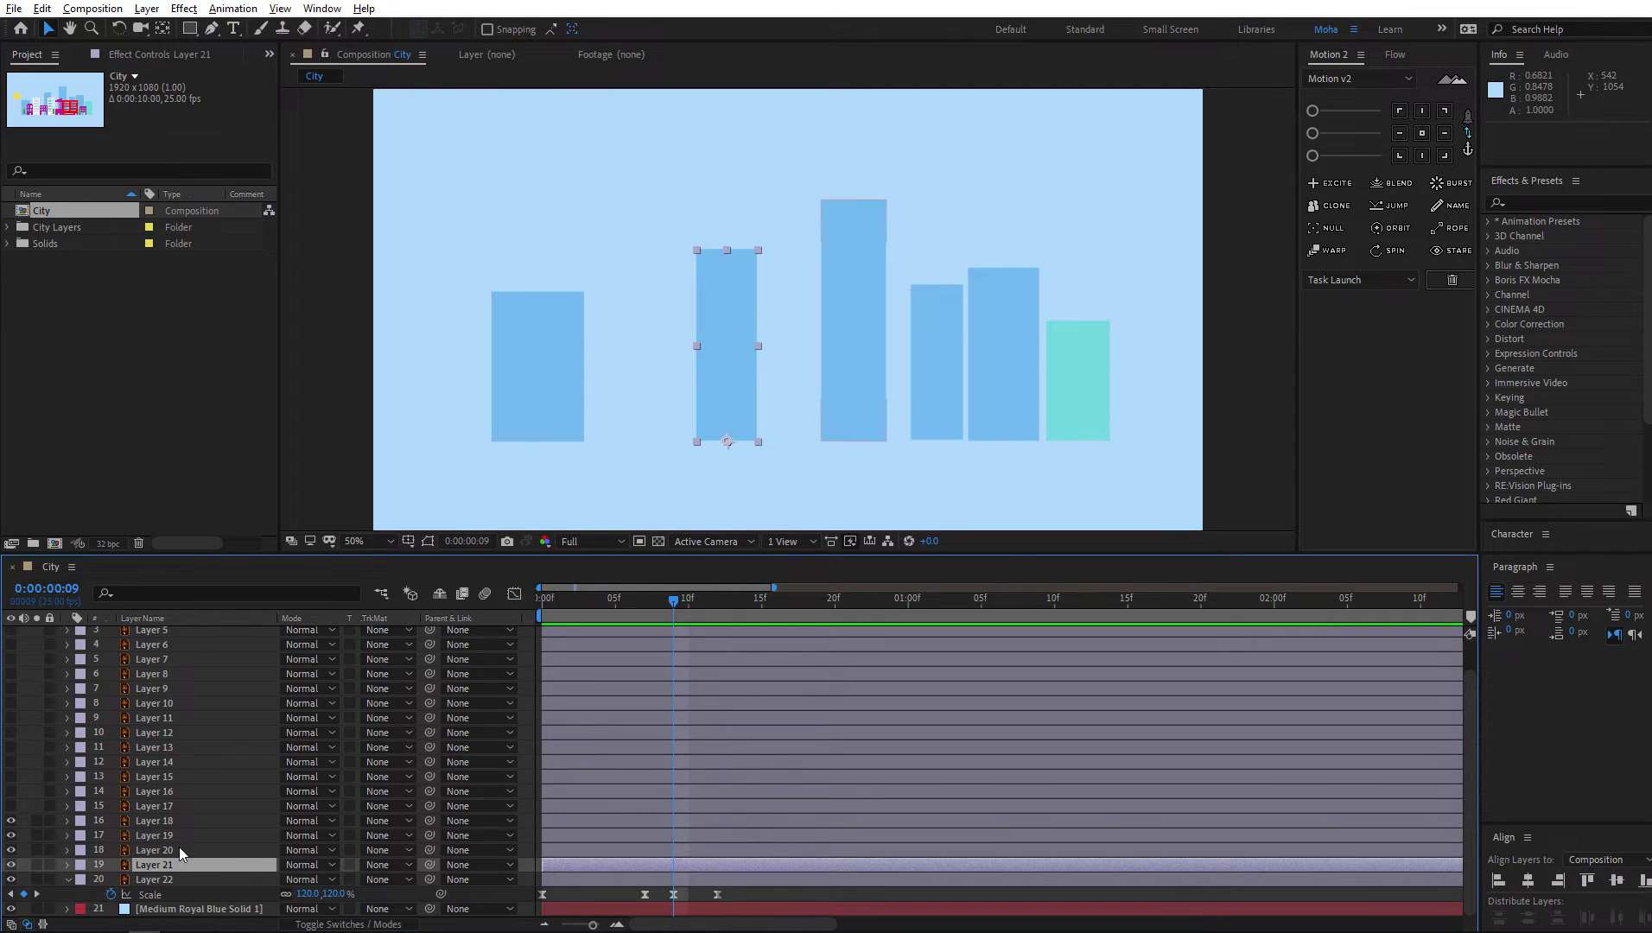
key(s)
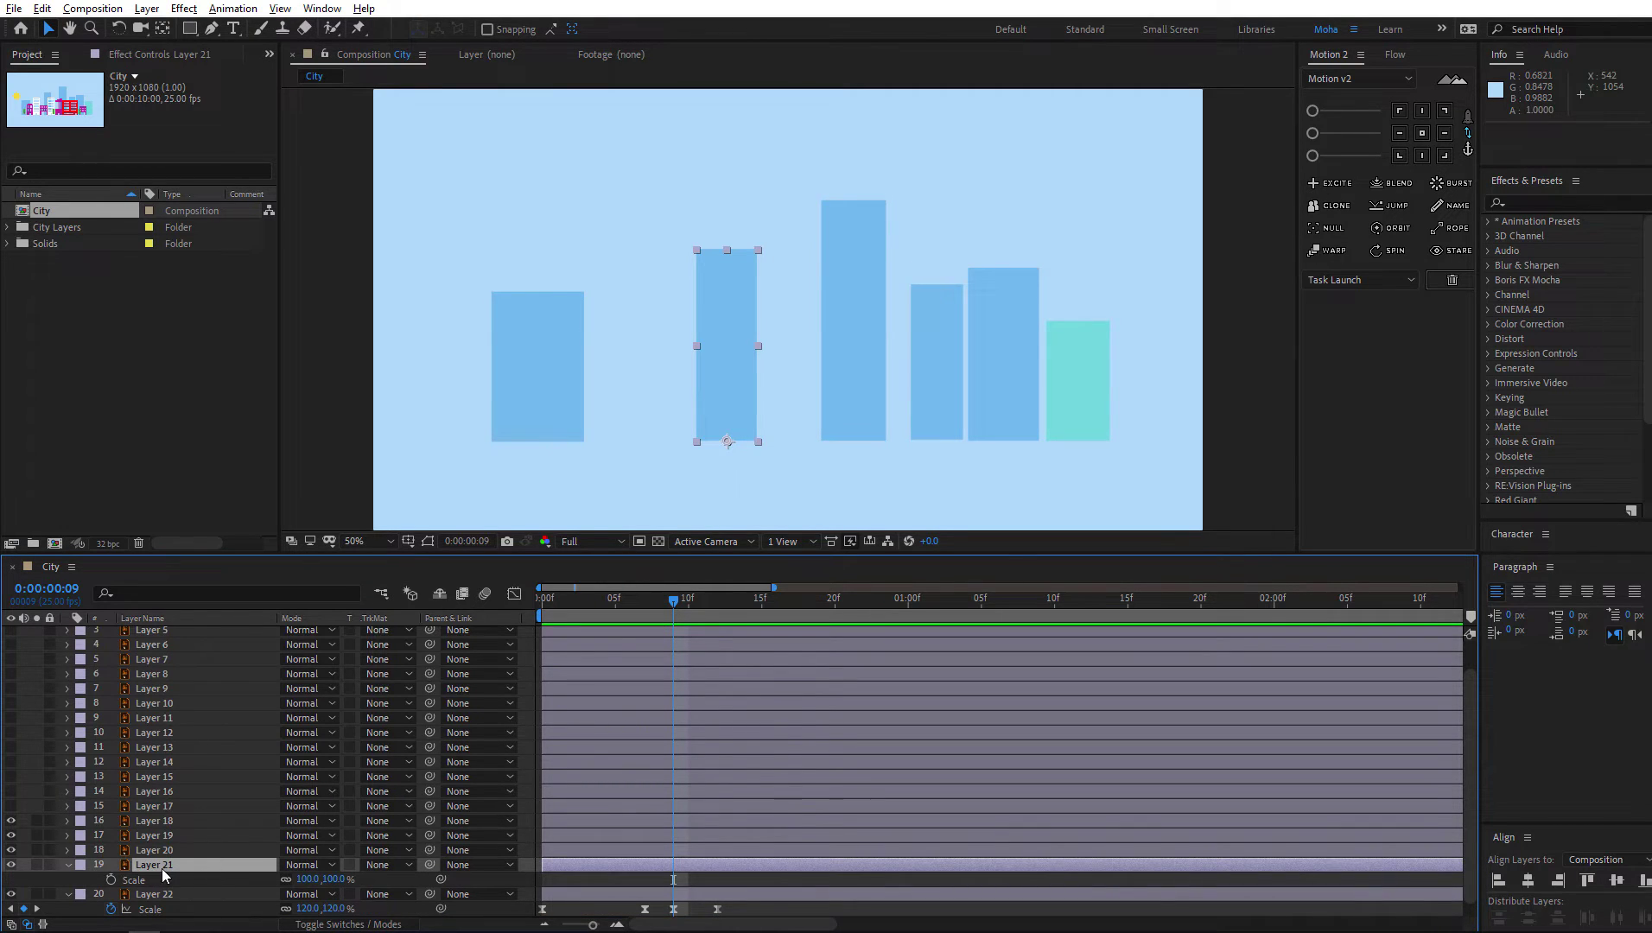
click(110, 878)
drag(650, 613, 600, 611)
click(337, 878)
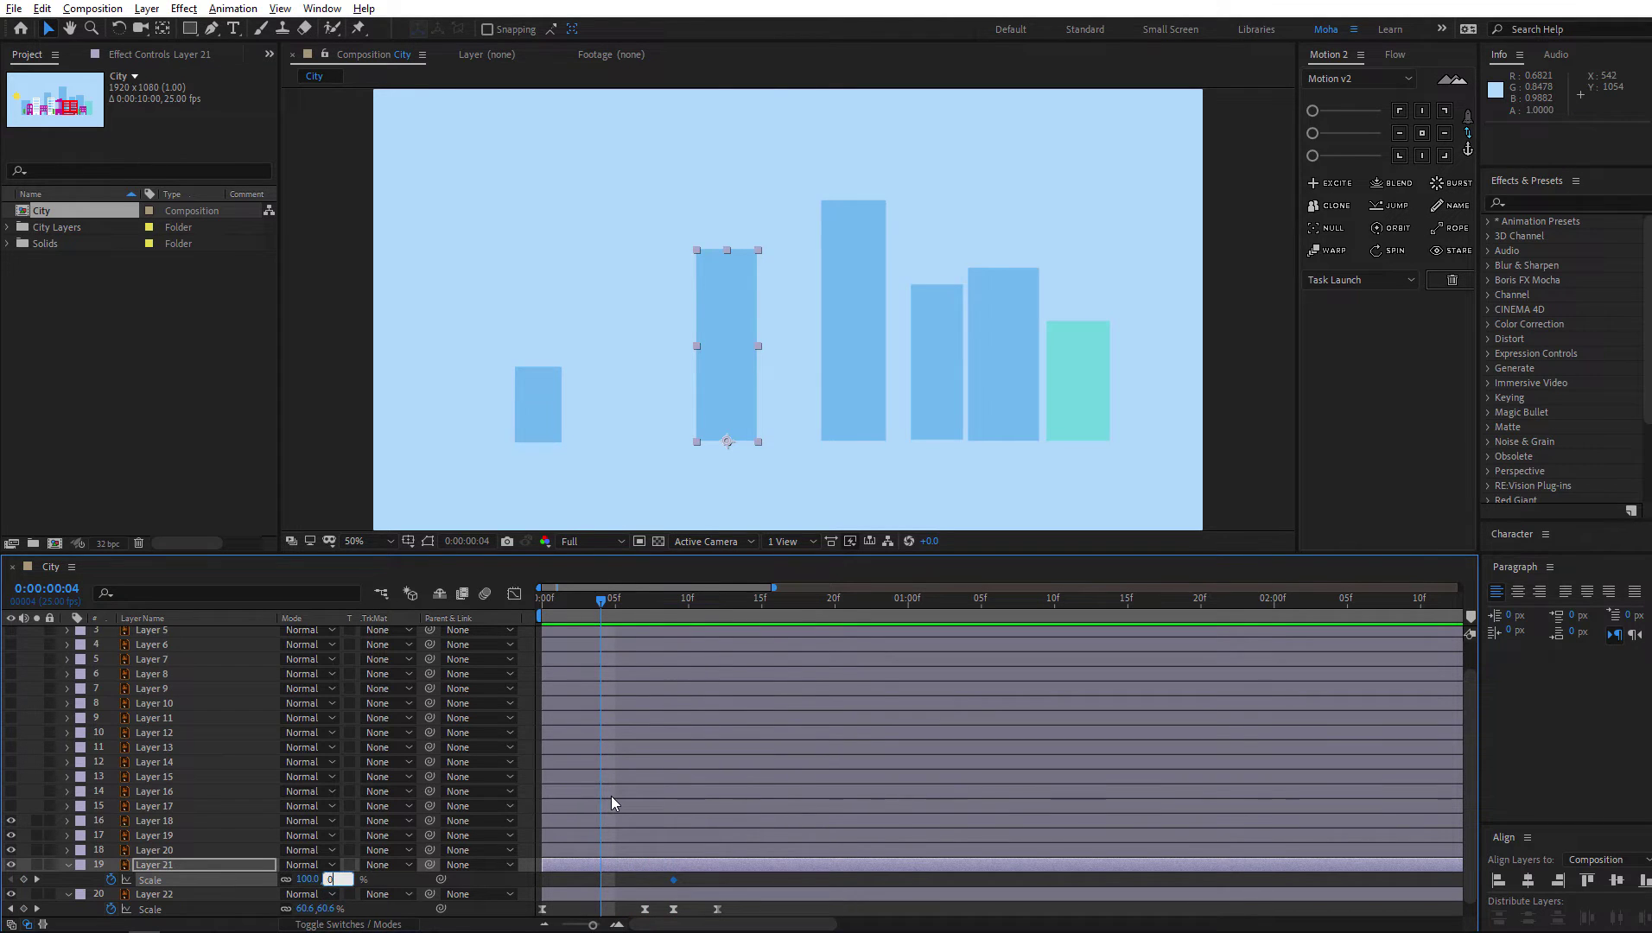
text(0)
key(Return)
Add a 120% overshoot Scale keyframe to Layer 21 at frame 11
drag(660, 615, 677, 616)
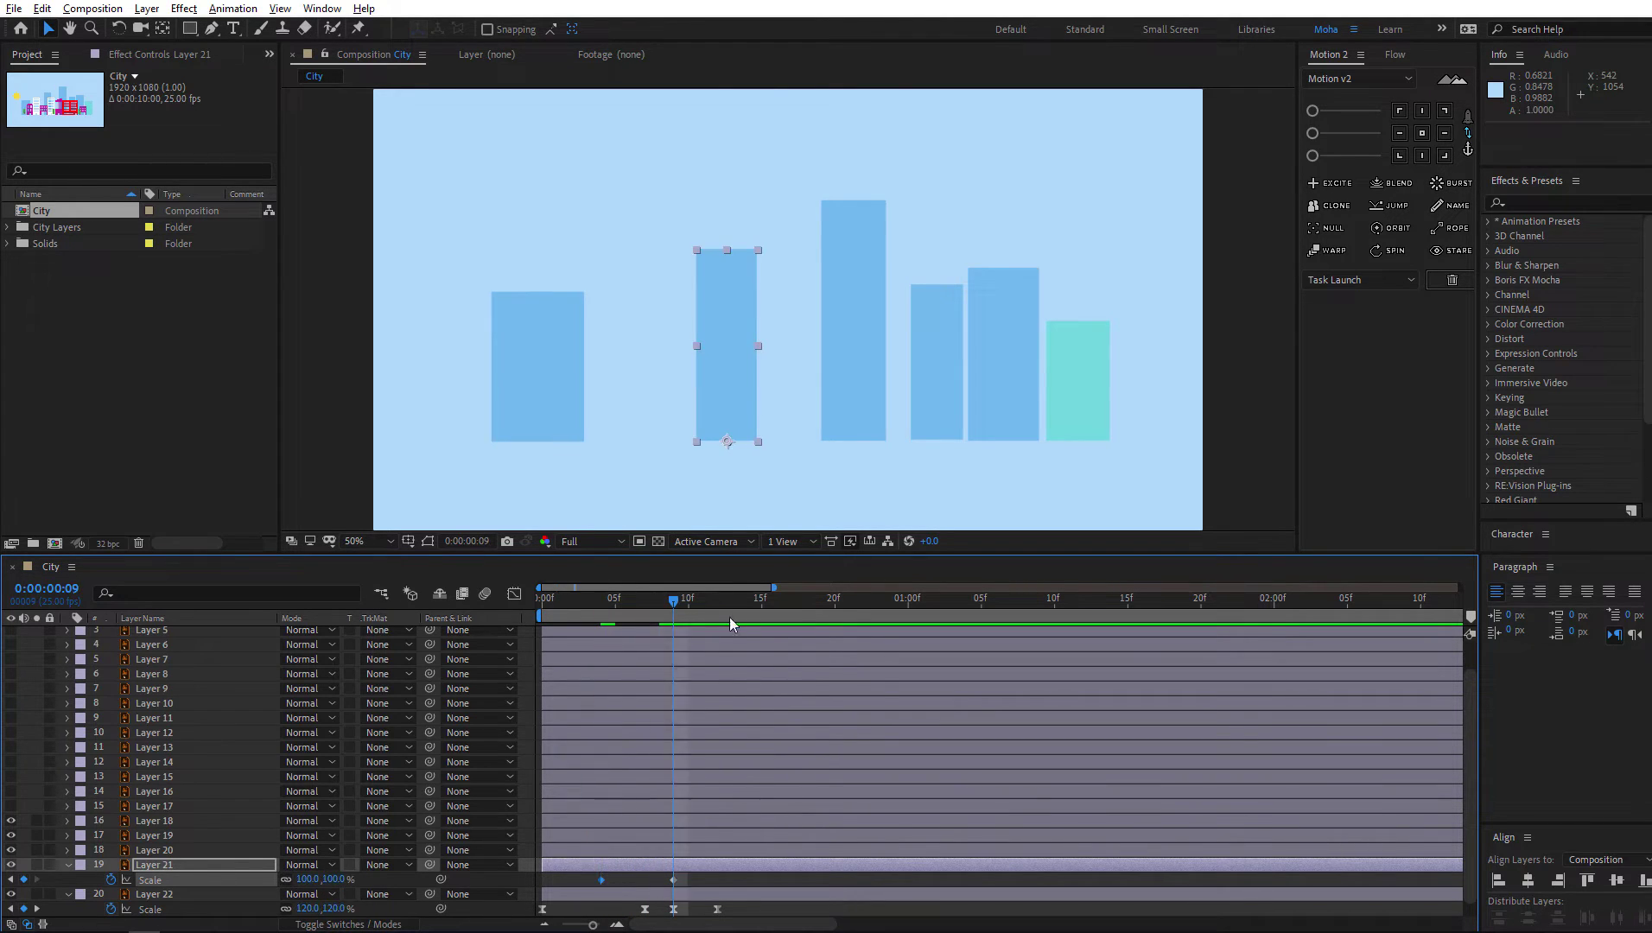
key(Page_Down)
key(Page_Down)
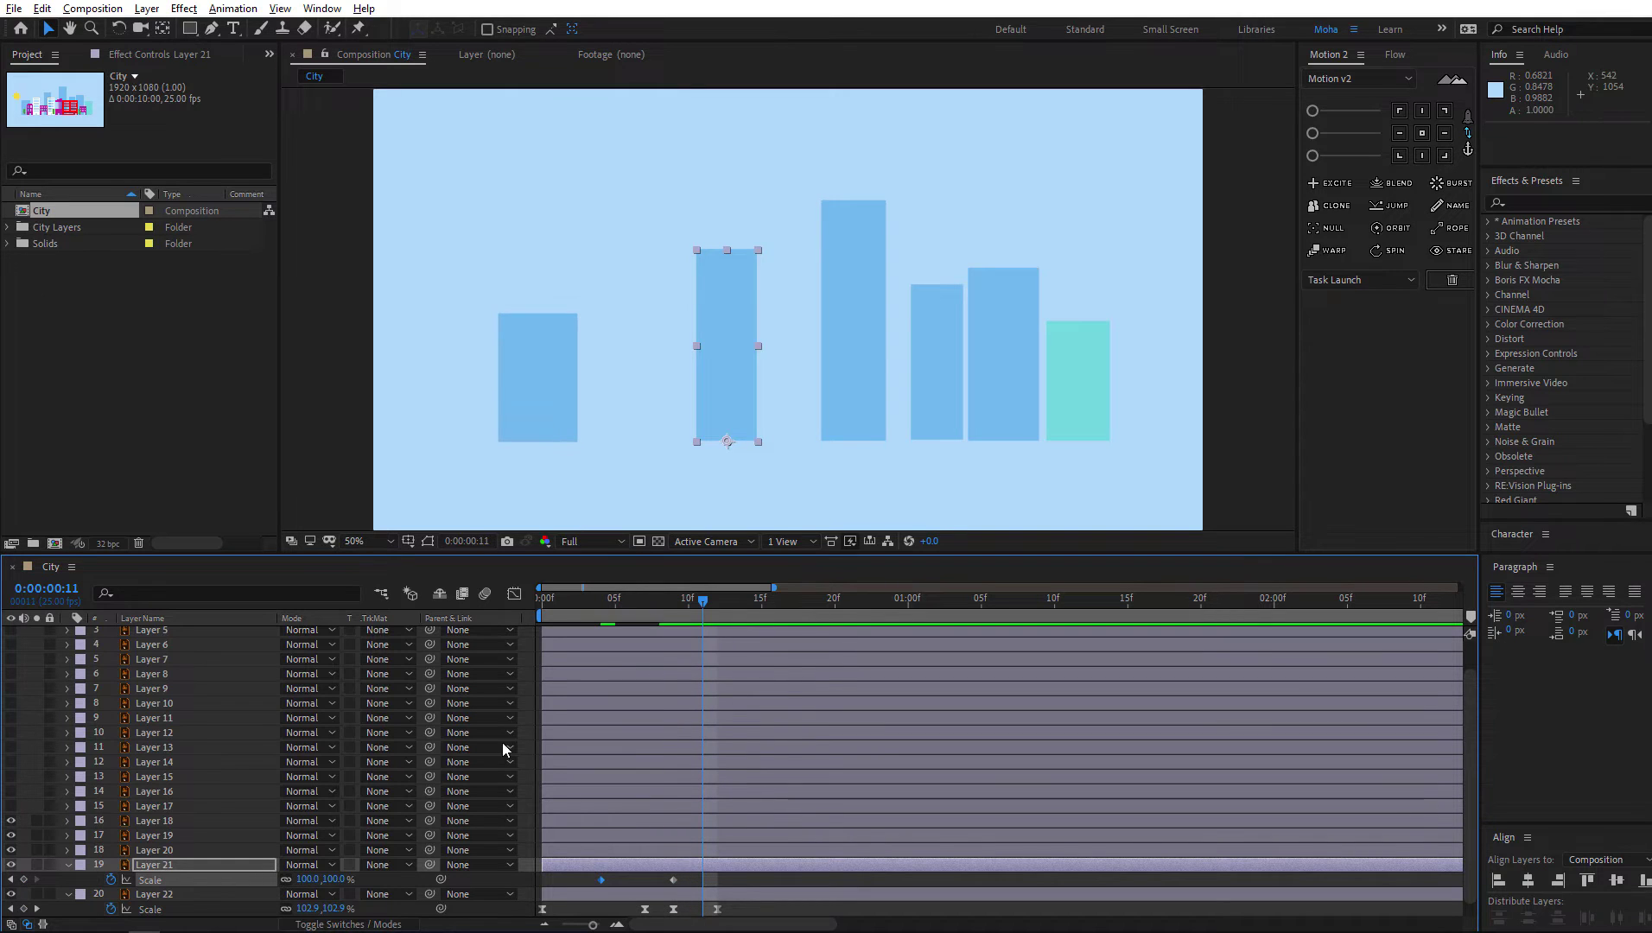
click(343, 877)
text(120)
key(Return)
Add a final 100% Scale keyframe to Layer 21 at frame 14
key(Page_Down)
key(Page_Down)
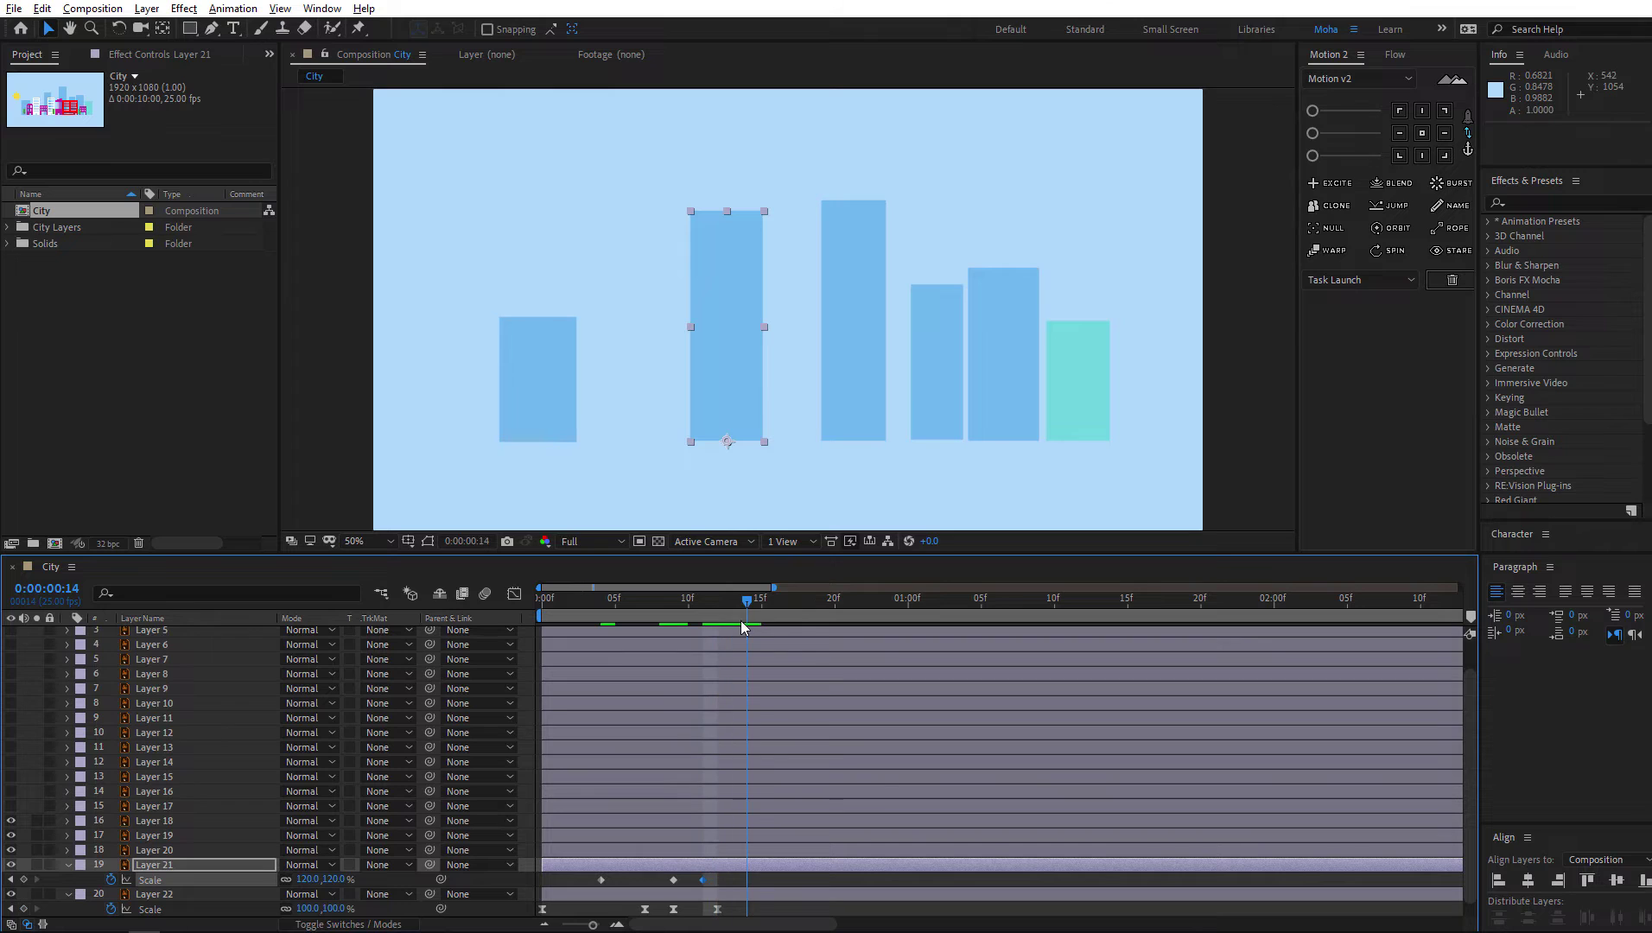
click(337, 878)
text(100)
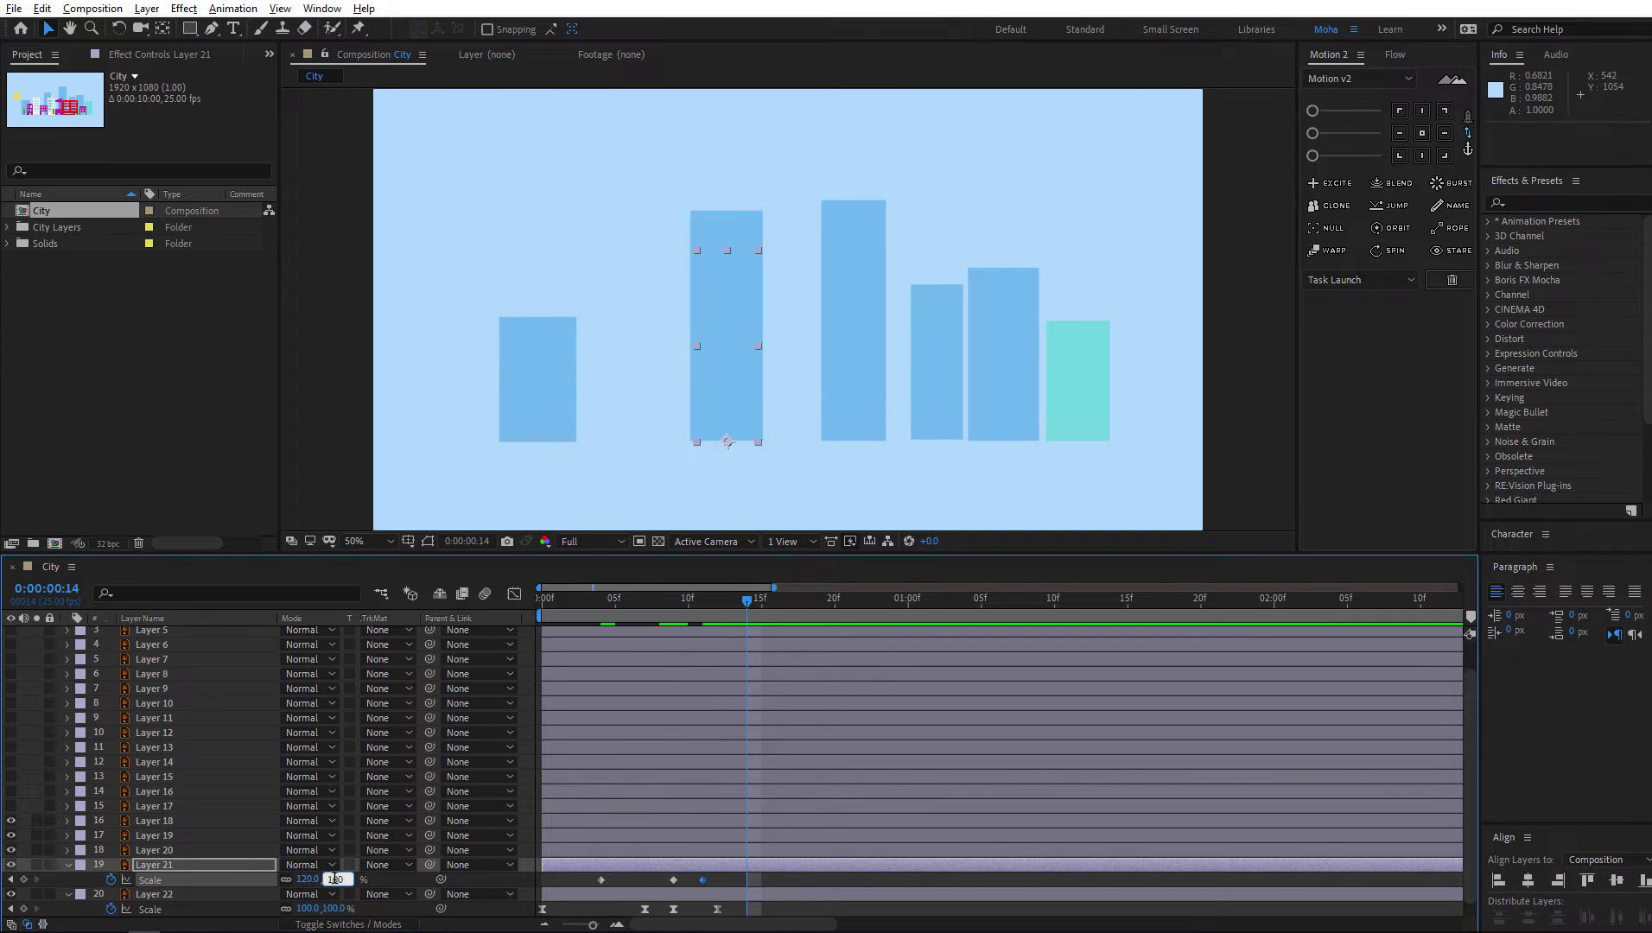
key(Return)
Apply Easy Ease to all four Scale keyframes of Layer 21
drag(768, 882, 580, 888)
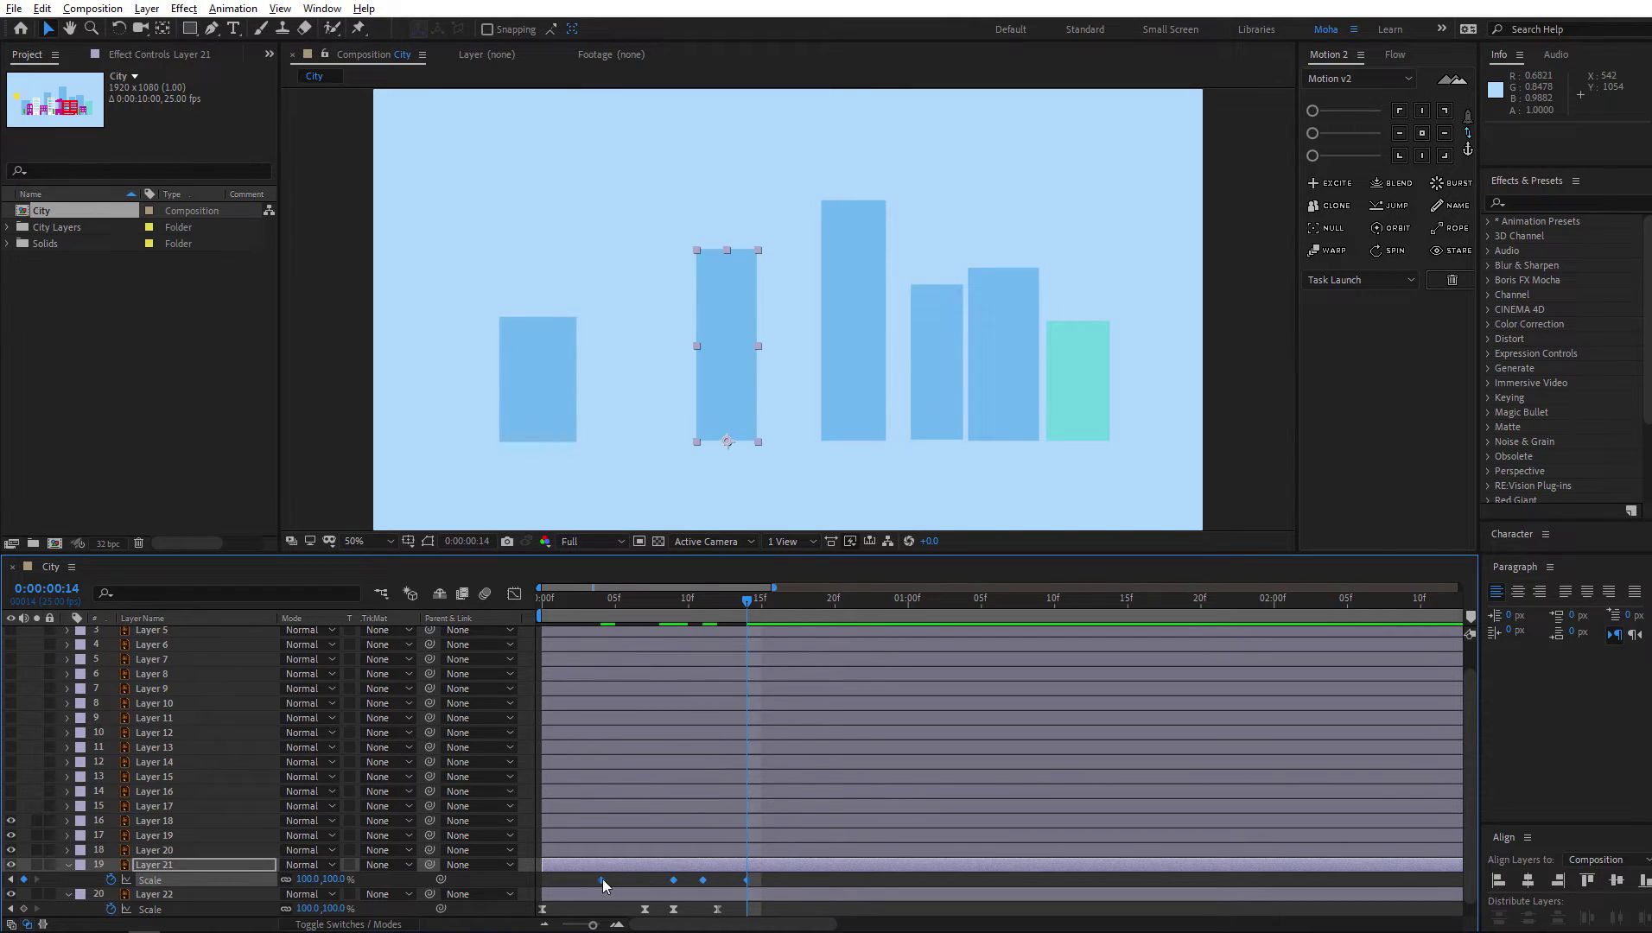
right_click(603, 879)
mouse_move(741, 866)
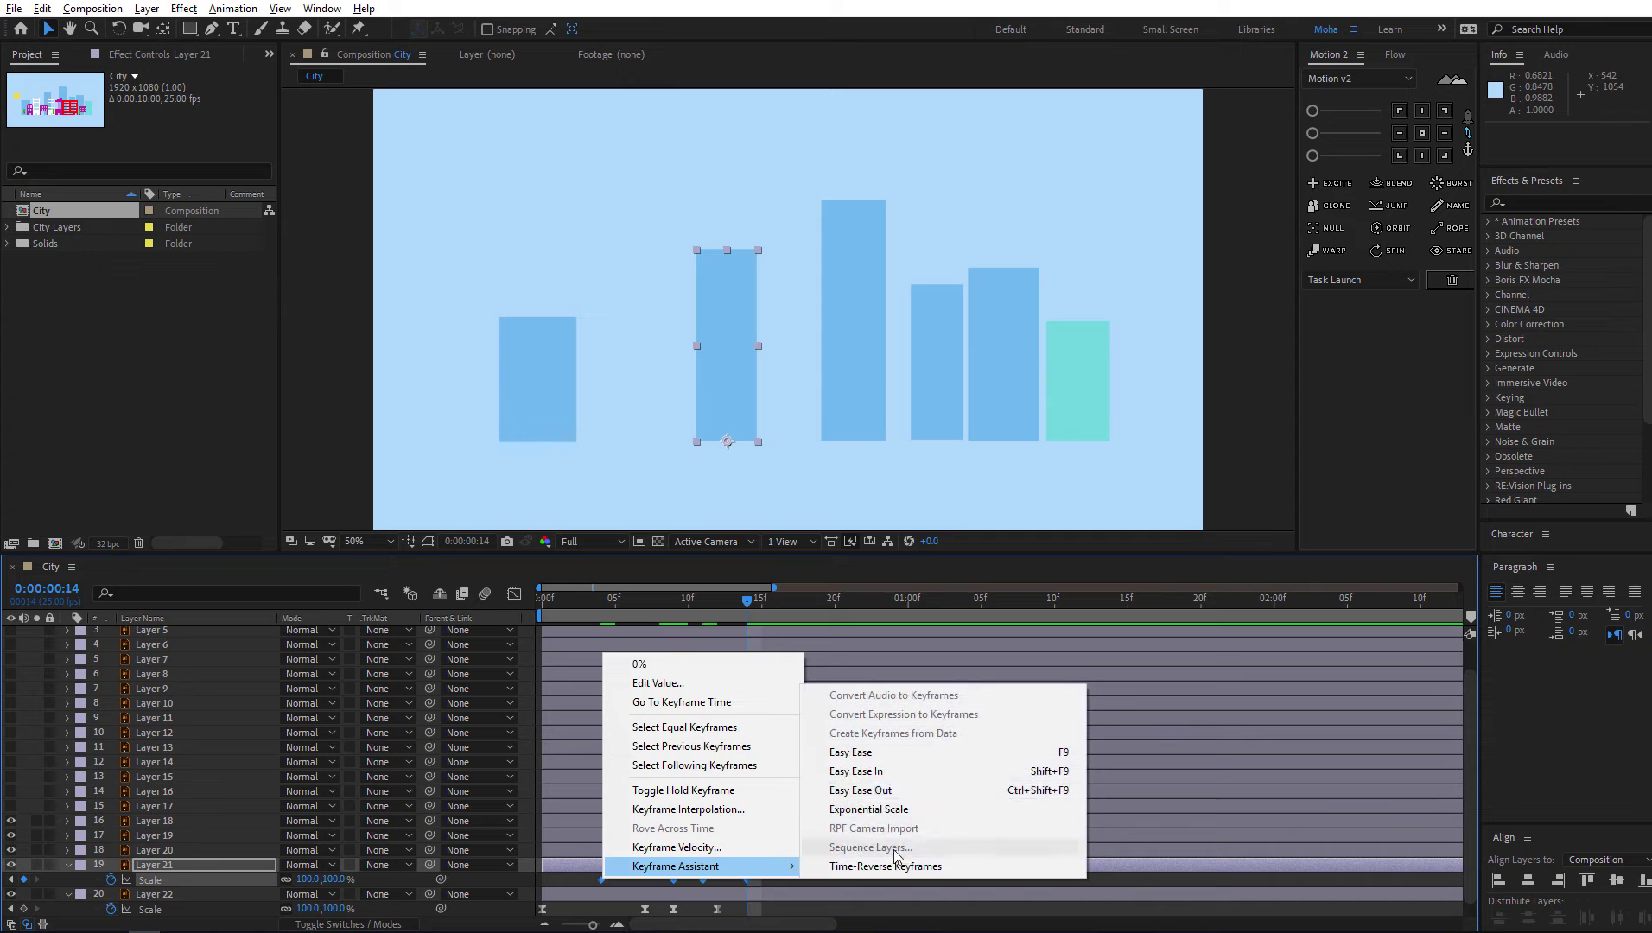
click(962, 757)
Give Layer 20 a 100% Scale keyframe at frame 14 and a 0% Scale keyframe at frame 5
click(201, 851)
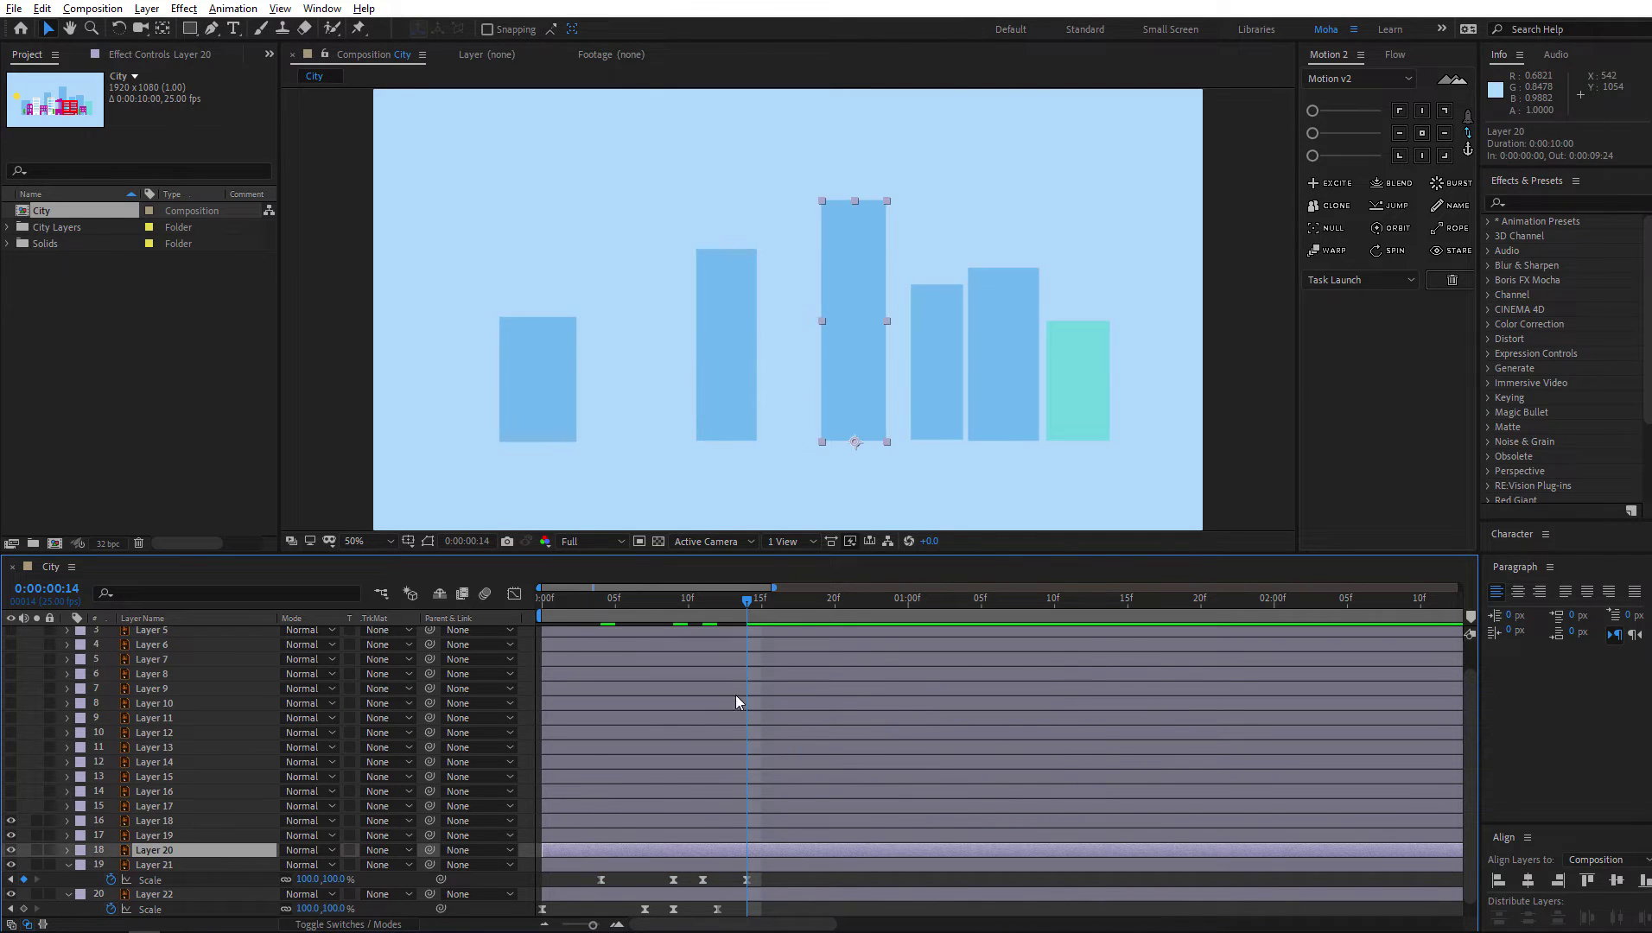
key(s)
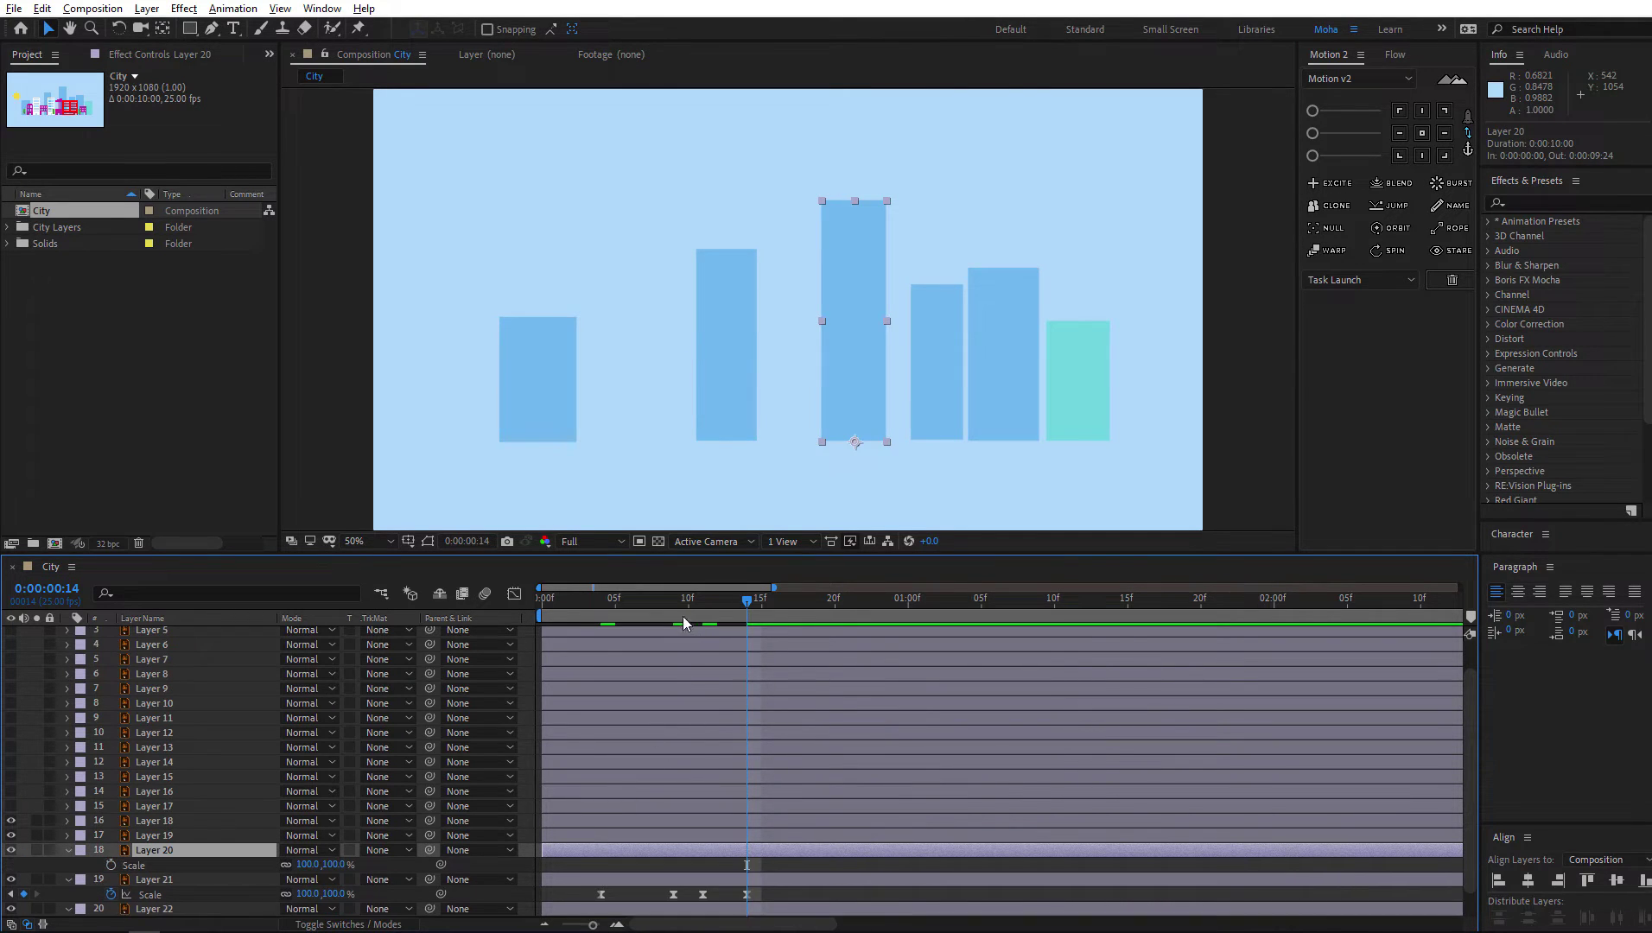
click(113, 863)
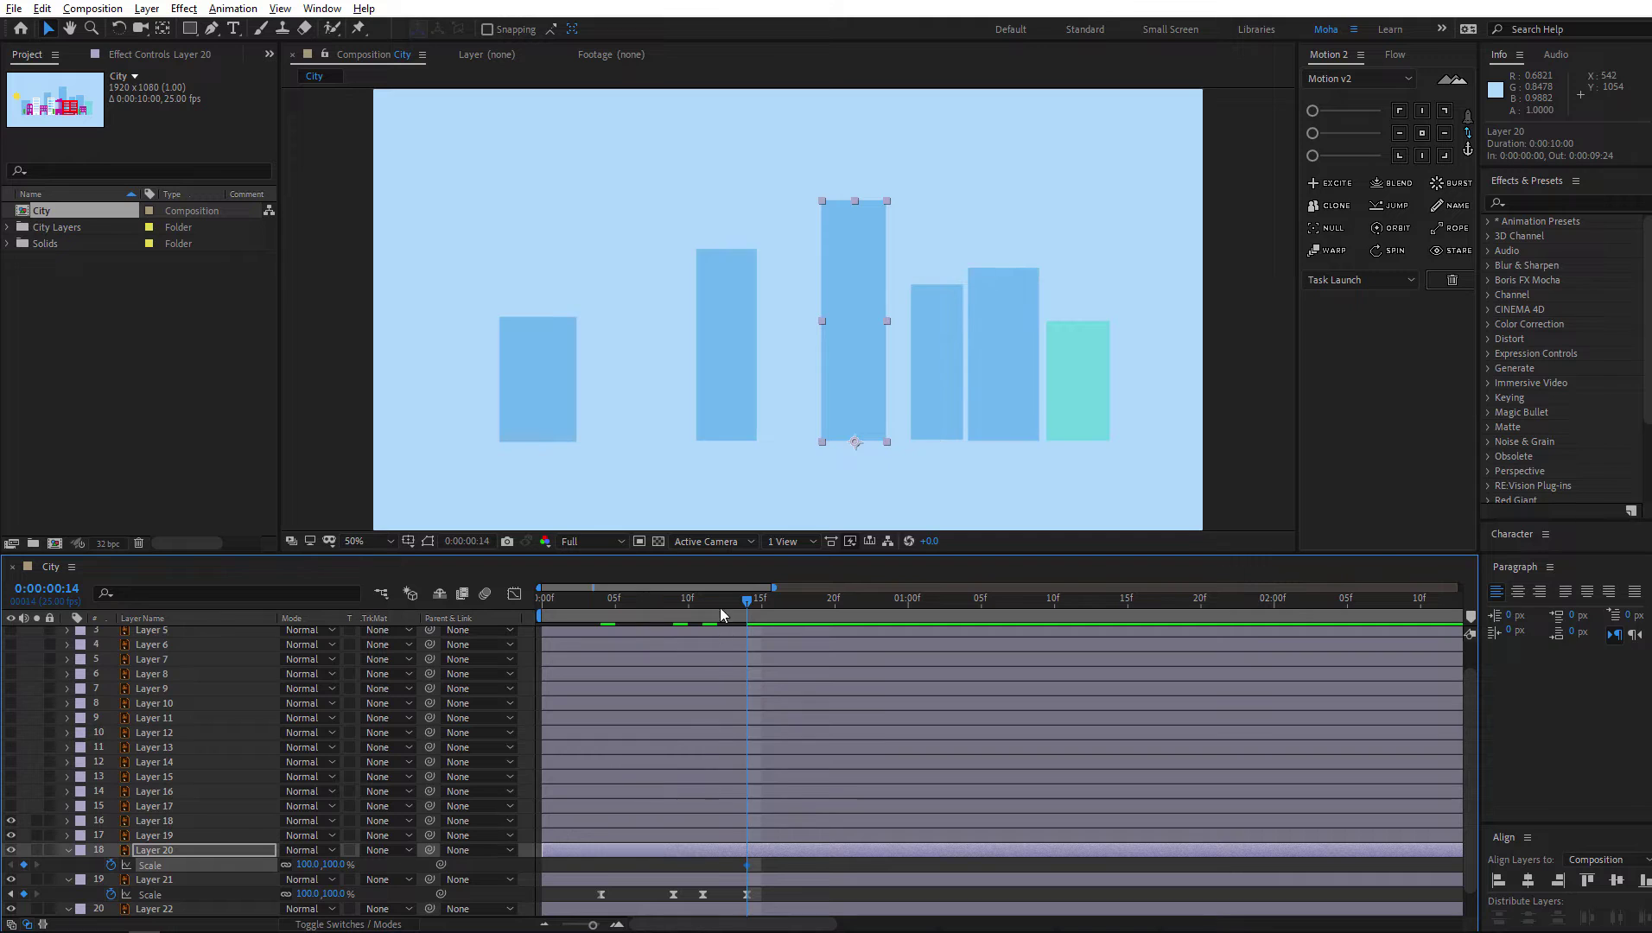
drag(720, 605, 615, 605)
click(308, 863)
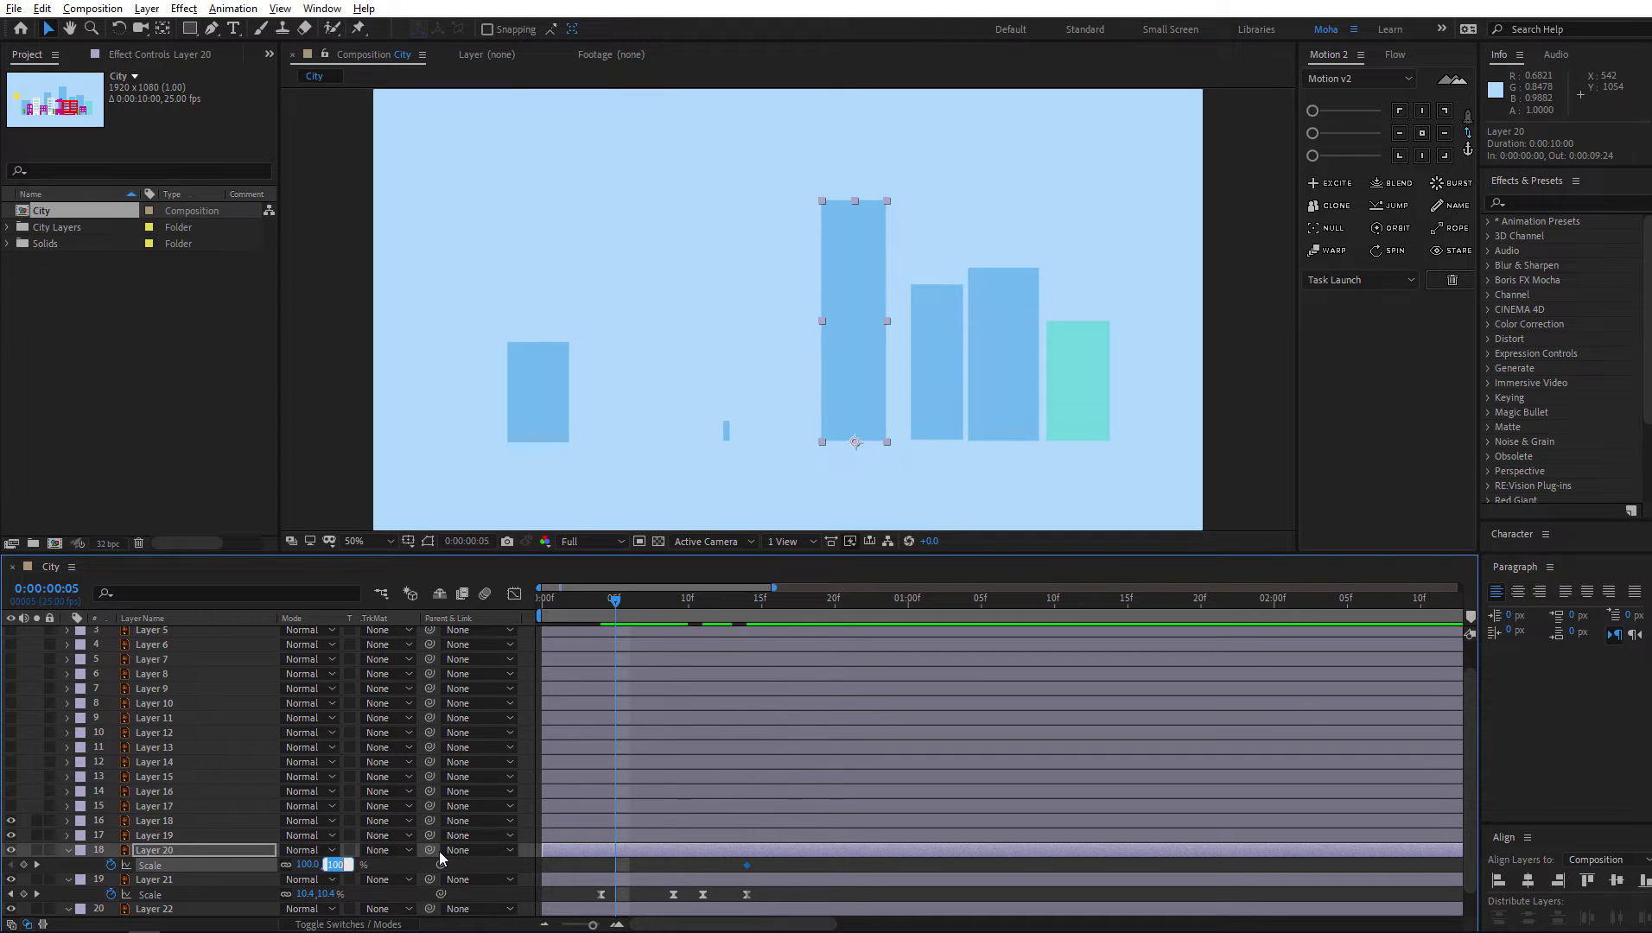
text(0)
key(Return)
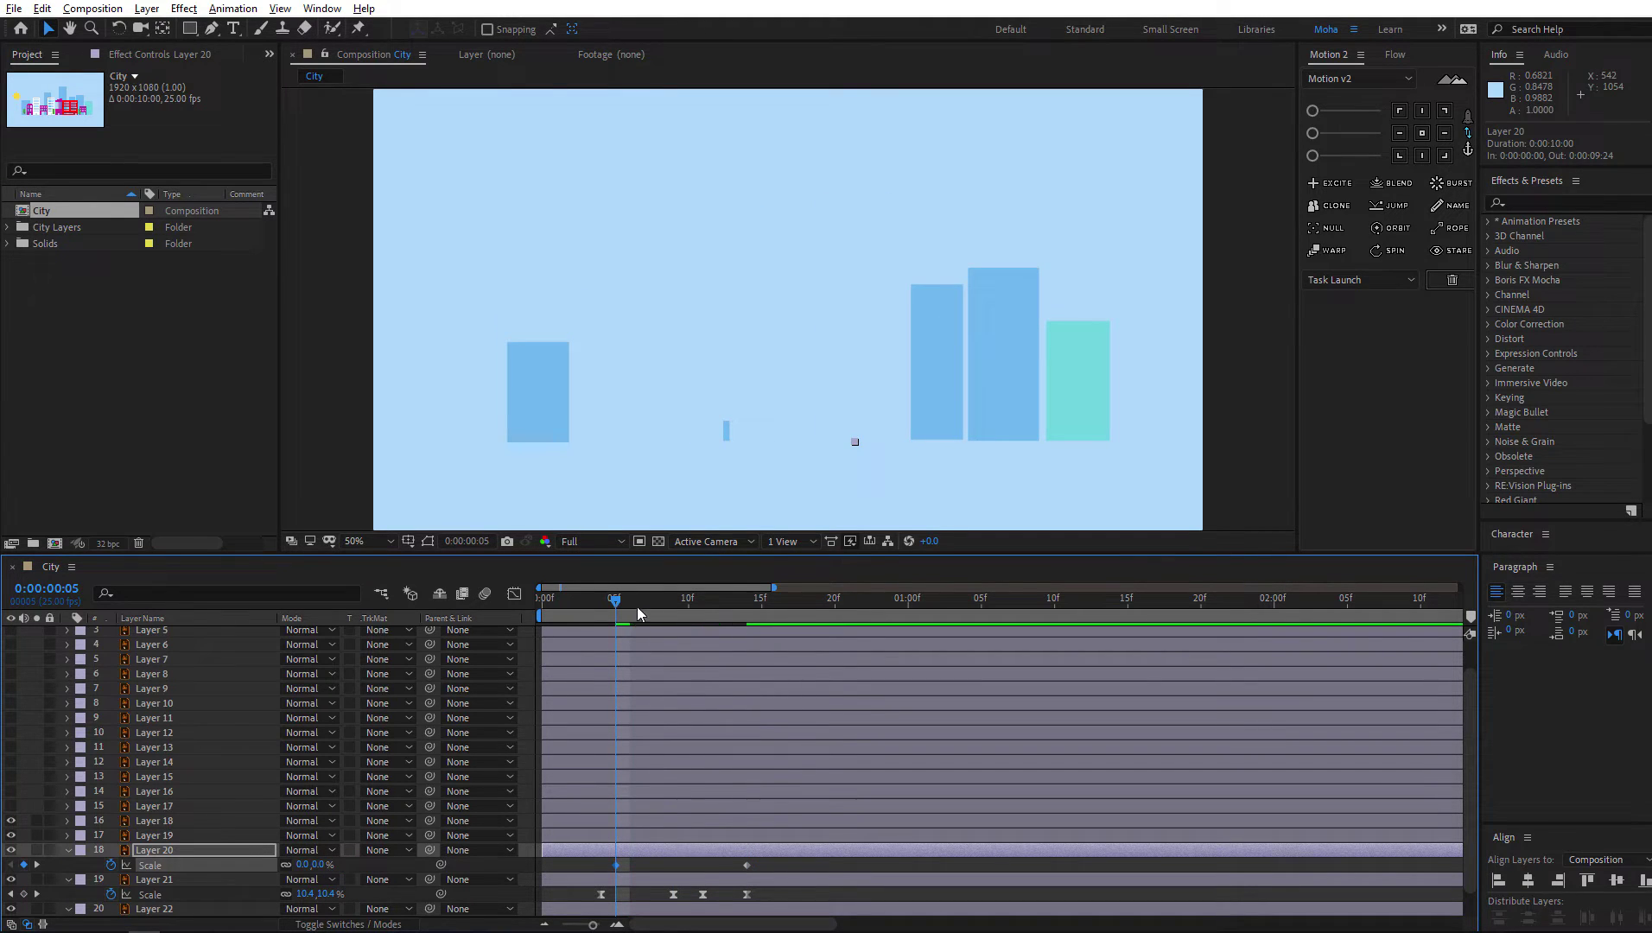
Add an overshoot Scale keyframe of 108% to Layer 20 at frame 16
drag(635, 607, 774, 630)
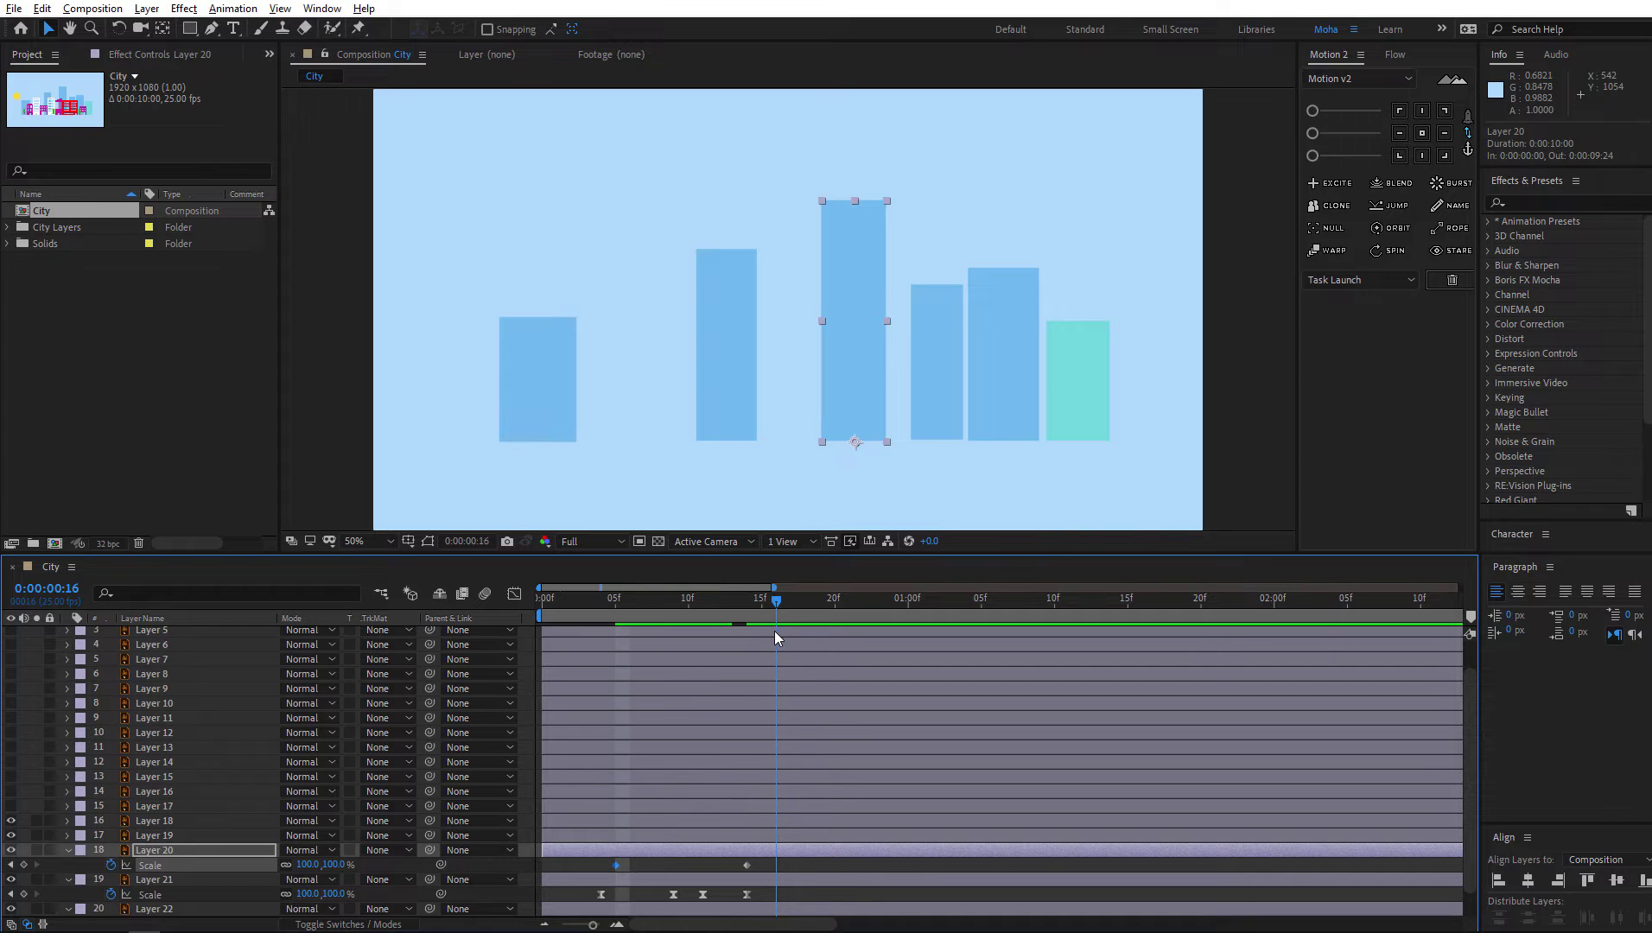
click(333, 864)
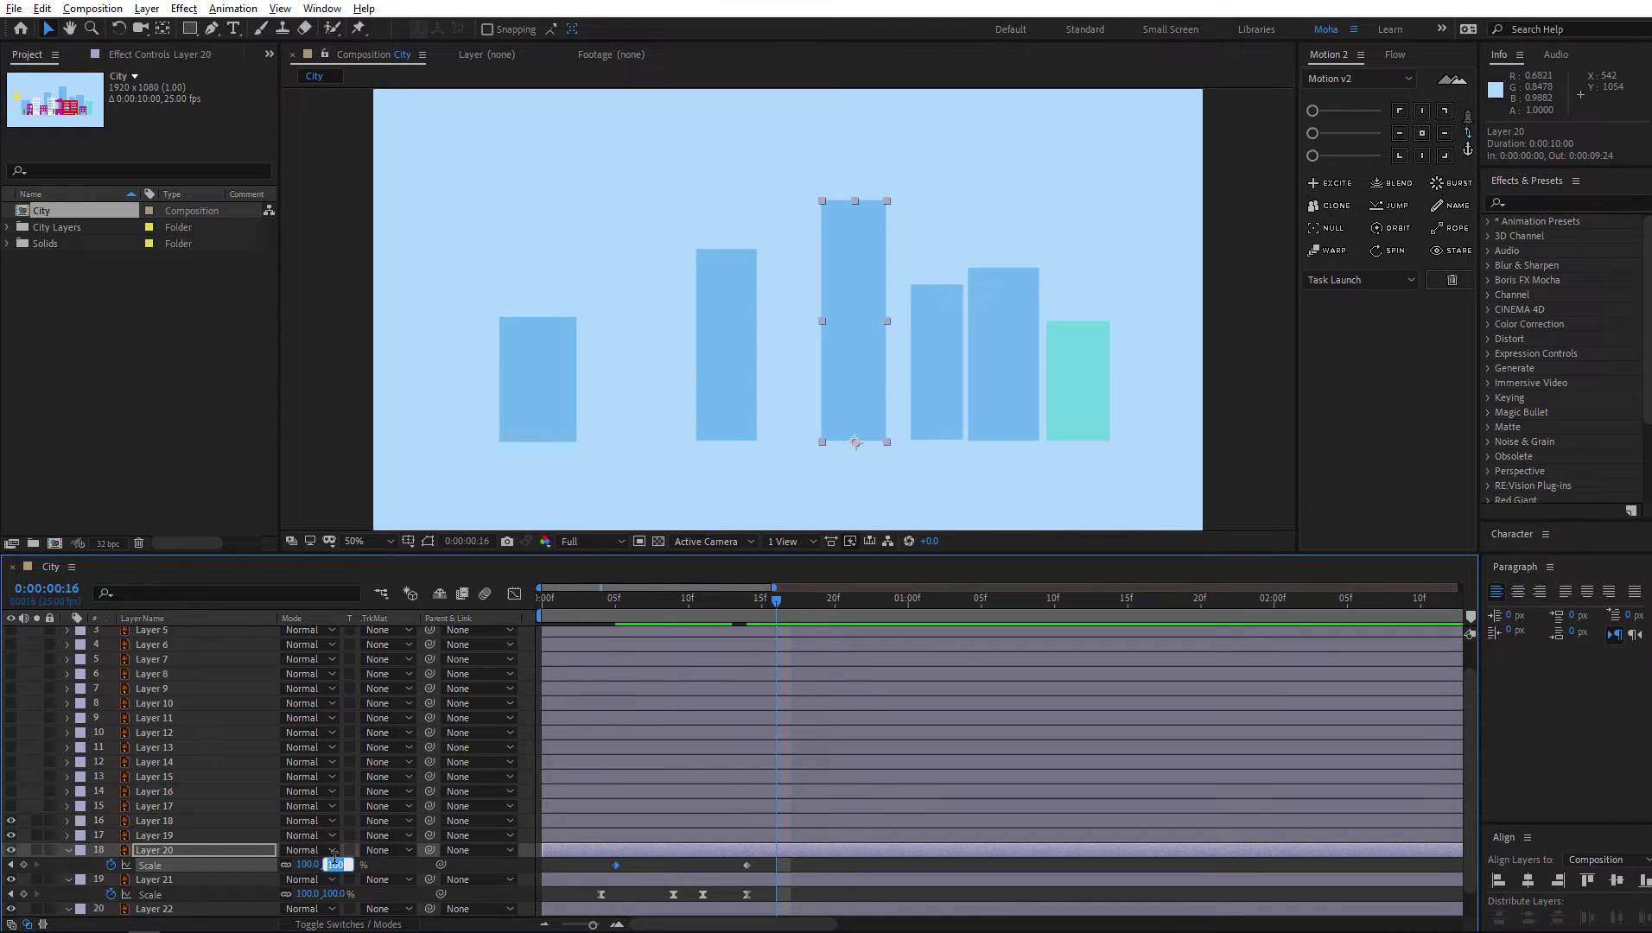
text(101)
key(Return)
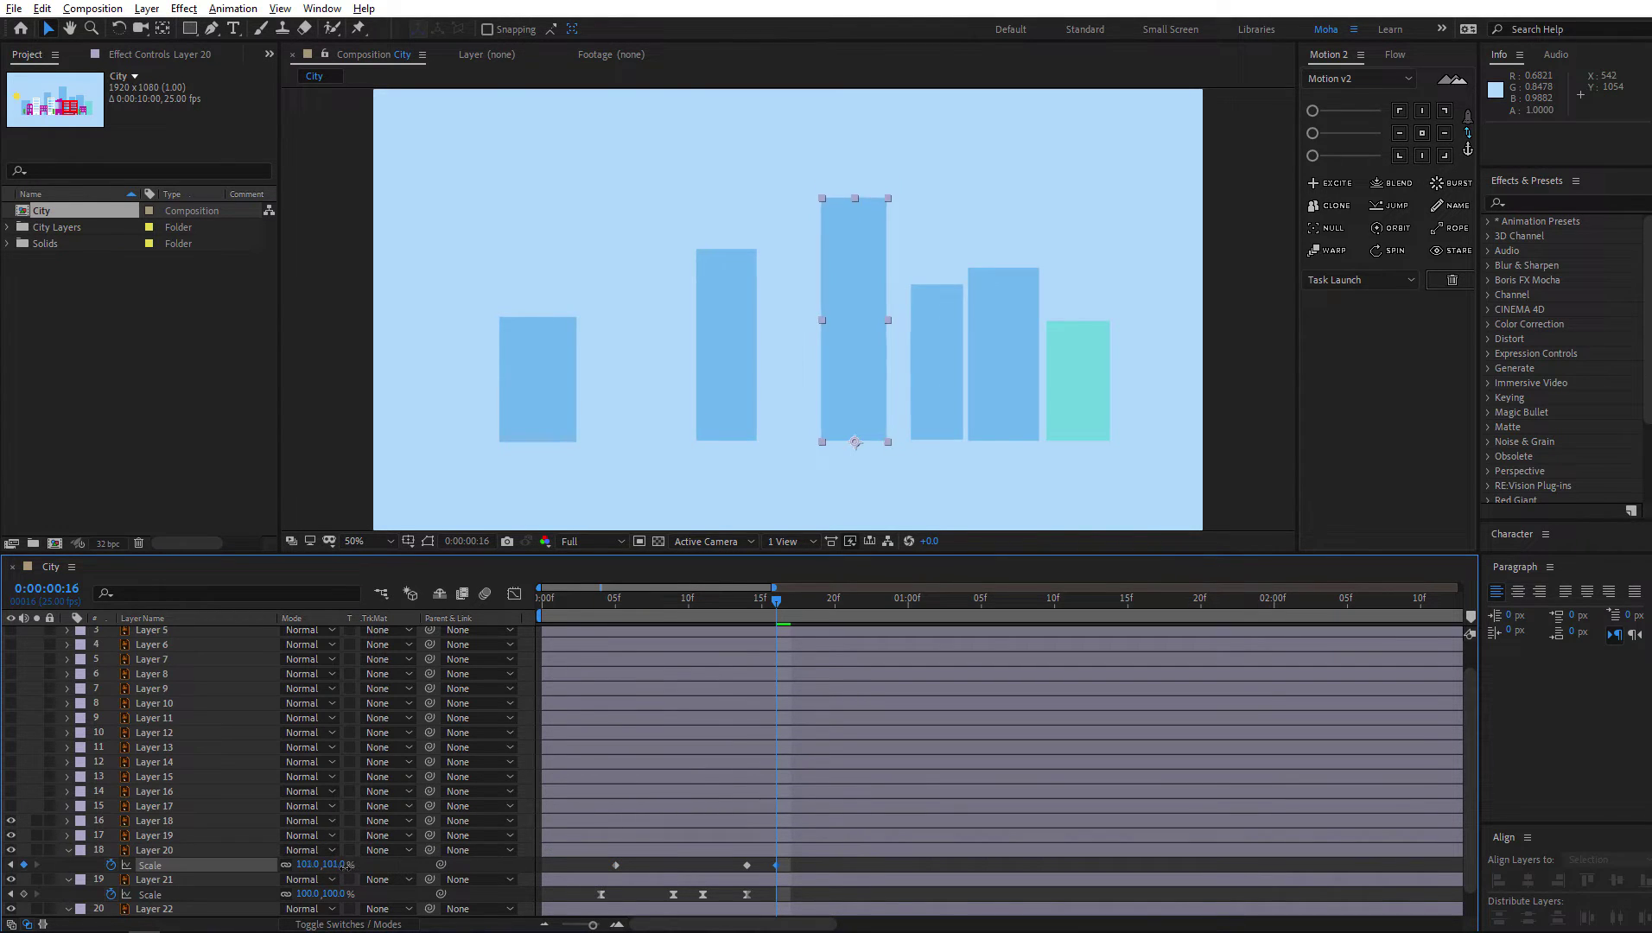
drag(343, 863, 659, 698)
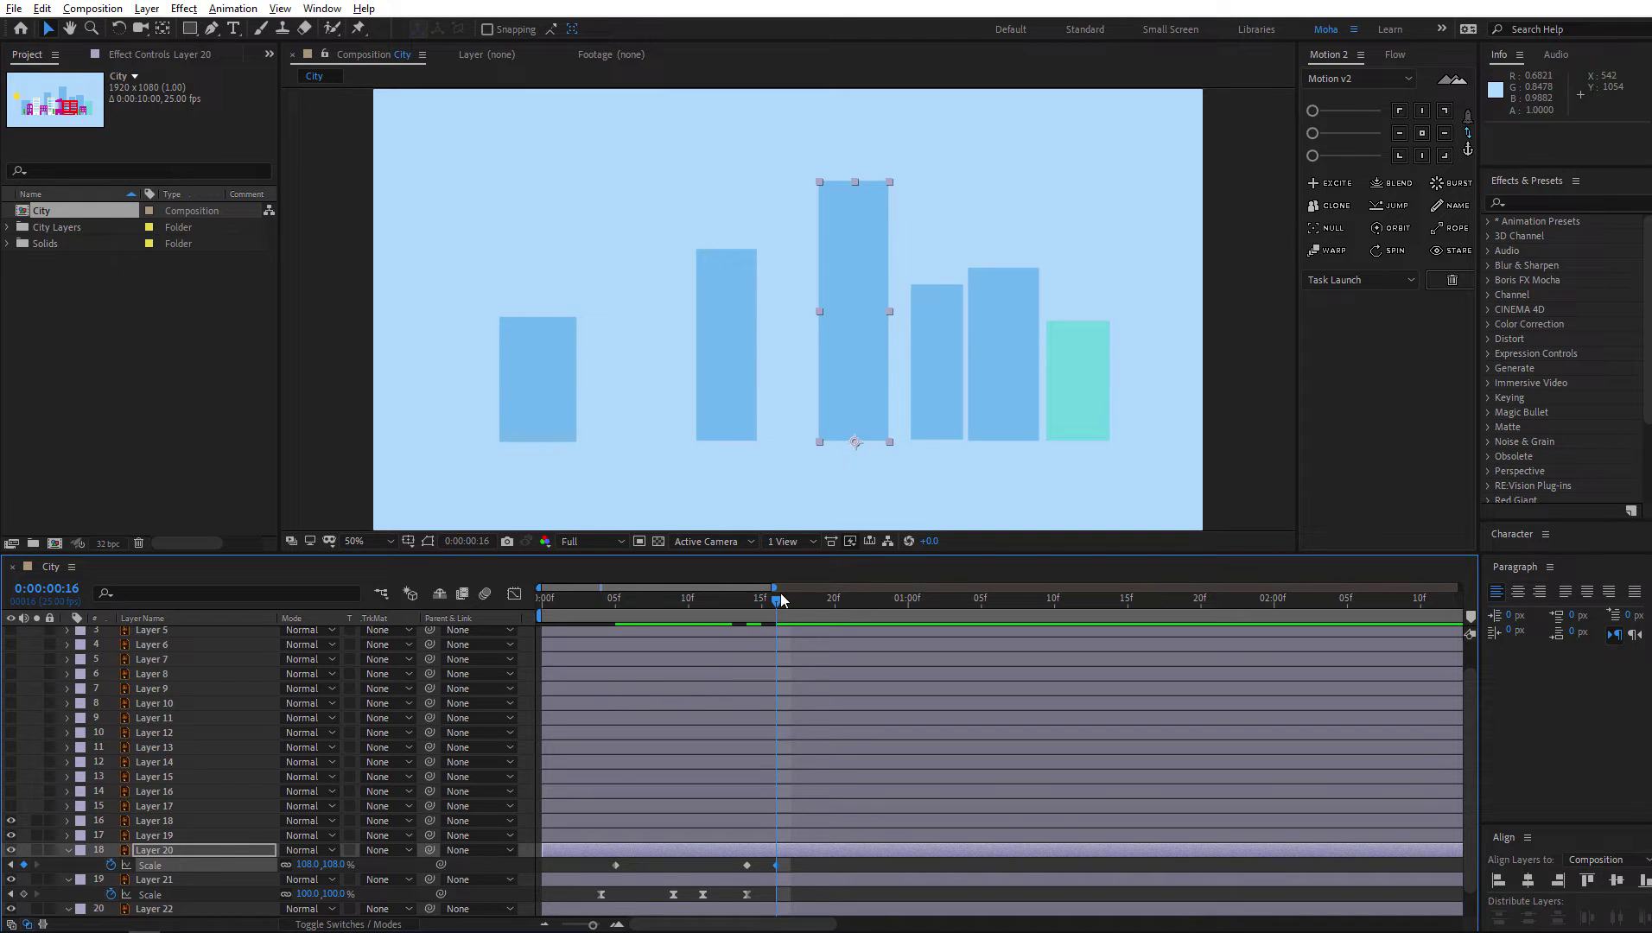
Add a final 100% Scale keyframe to Layer 20 at frame 19 and select all its Scale keyframes
click(336, 865)
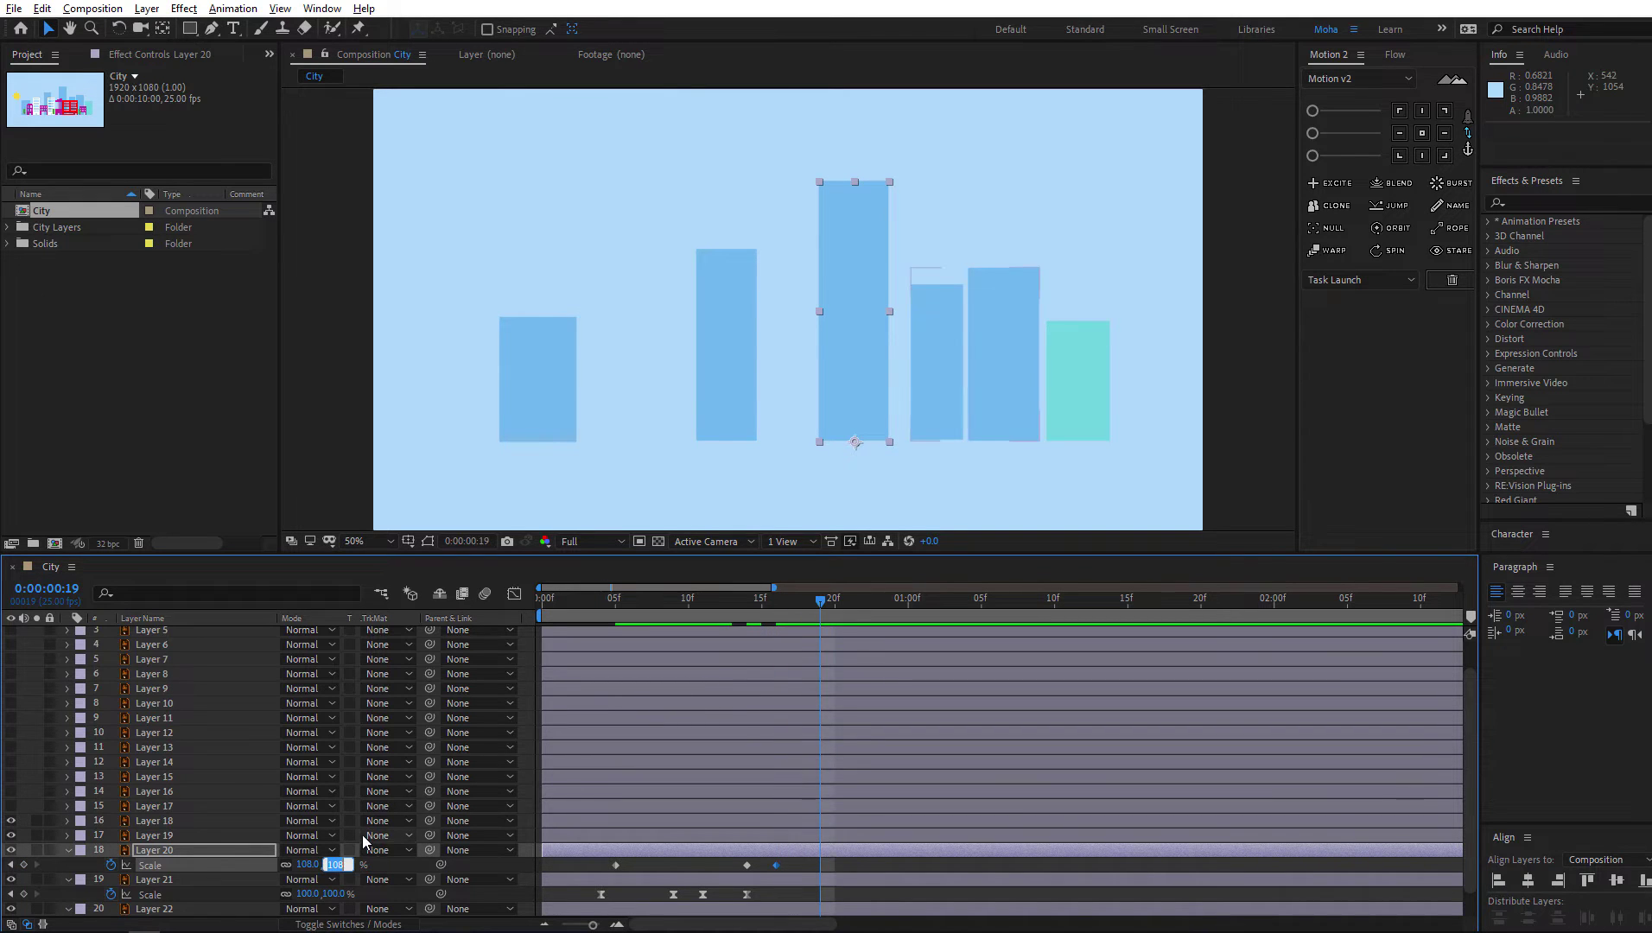
key(Return)
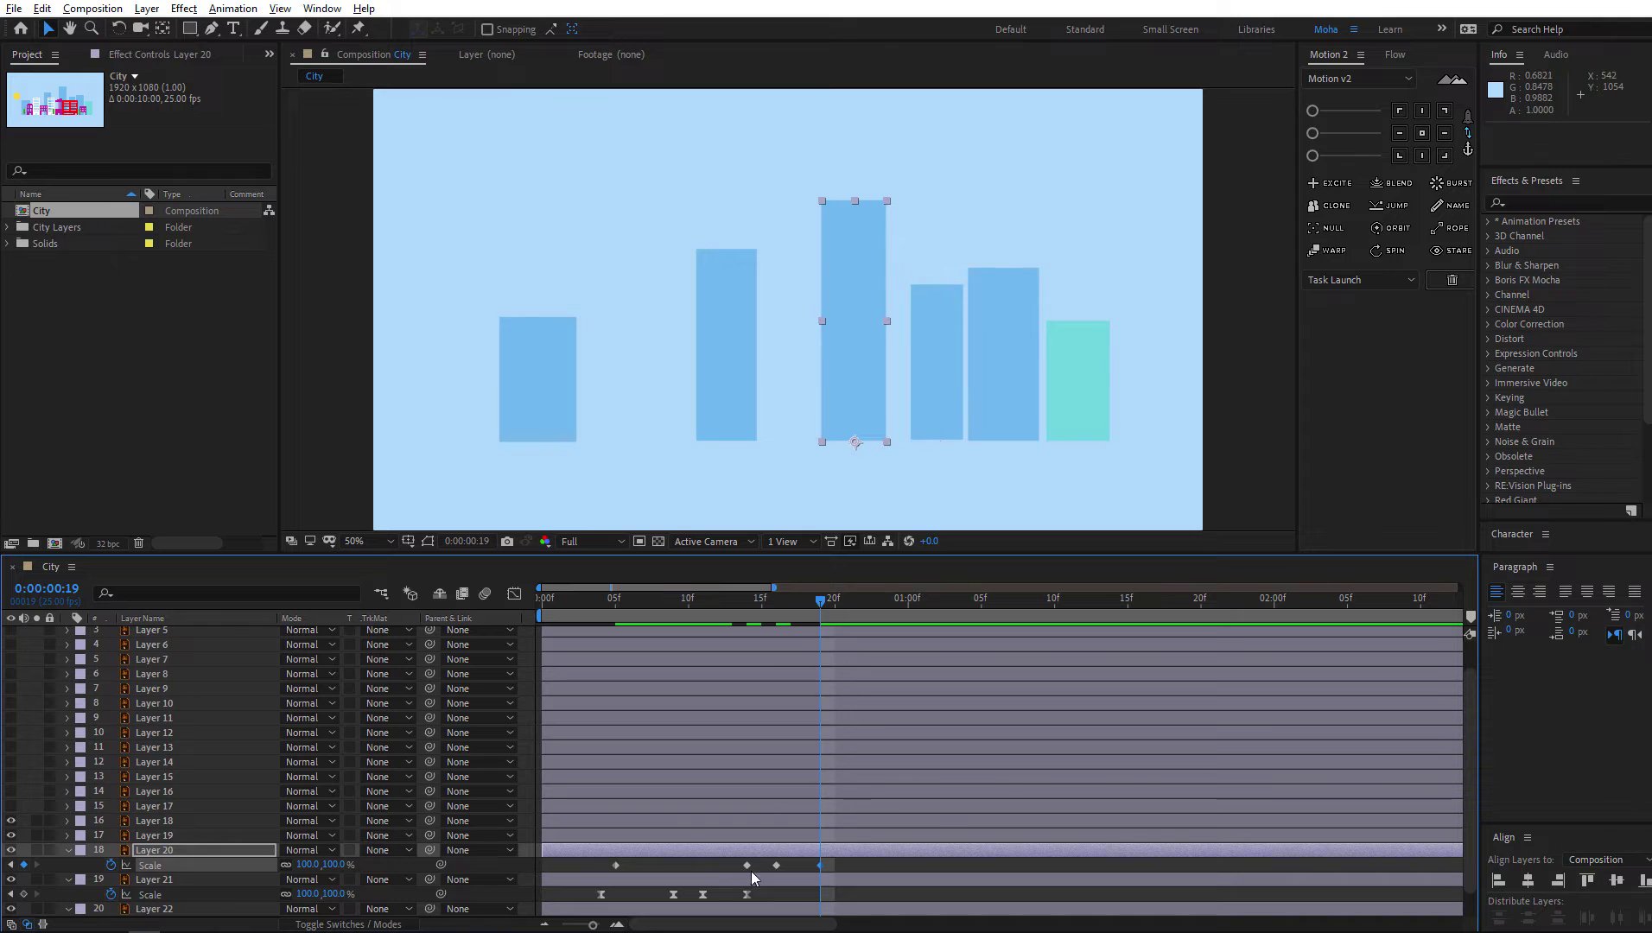
drag(851, 860, 557, 876)
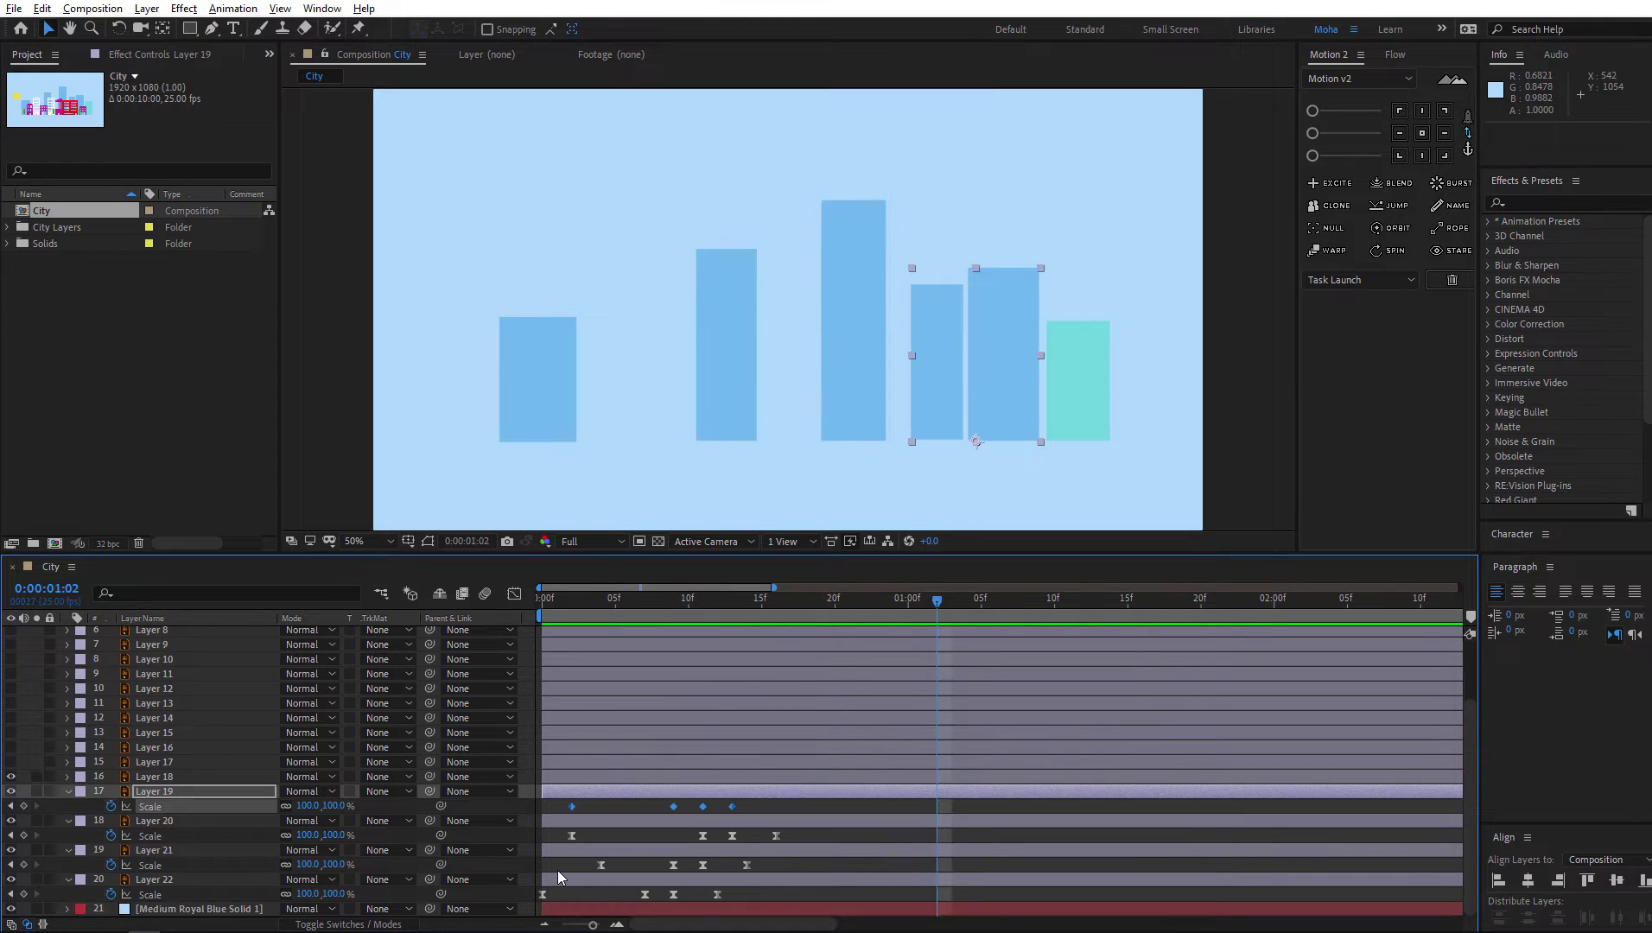
Apply Easy Ease to all four Scale keyframes of Layer 19
right_click(573, 806)
mouse_move(685, 796)
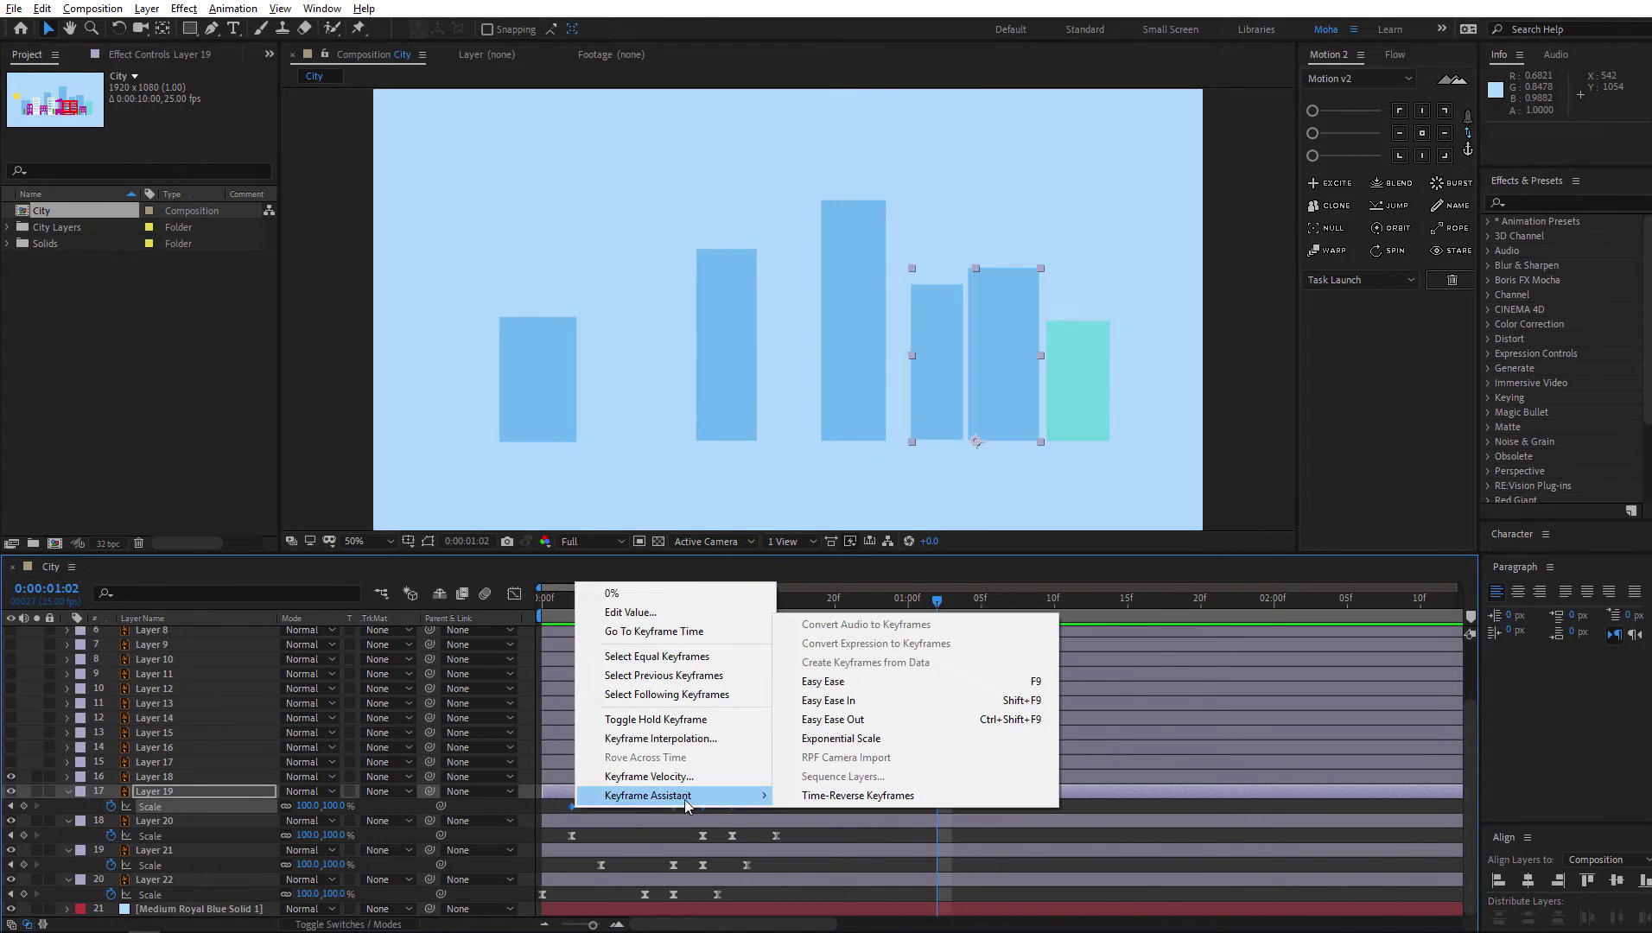
click(896, 680)
Compress Layer 19's Scale keyframes proportionally so the last one falls on frame 7, and preview the faster animation
drag(761, 802, 478, 825)
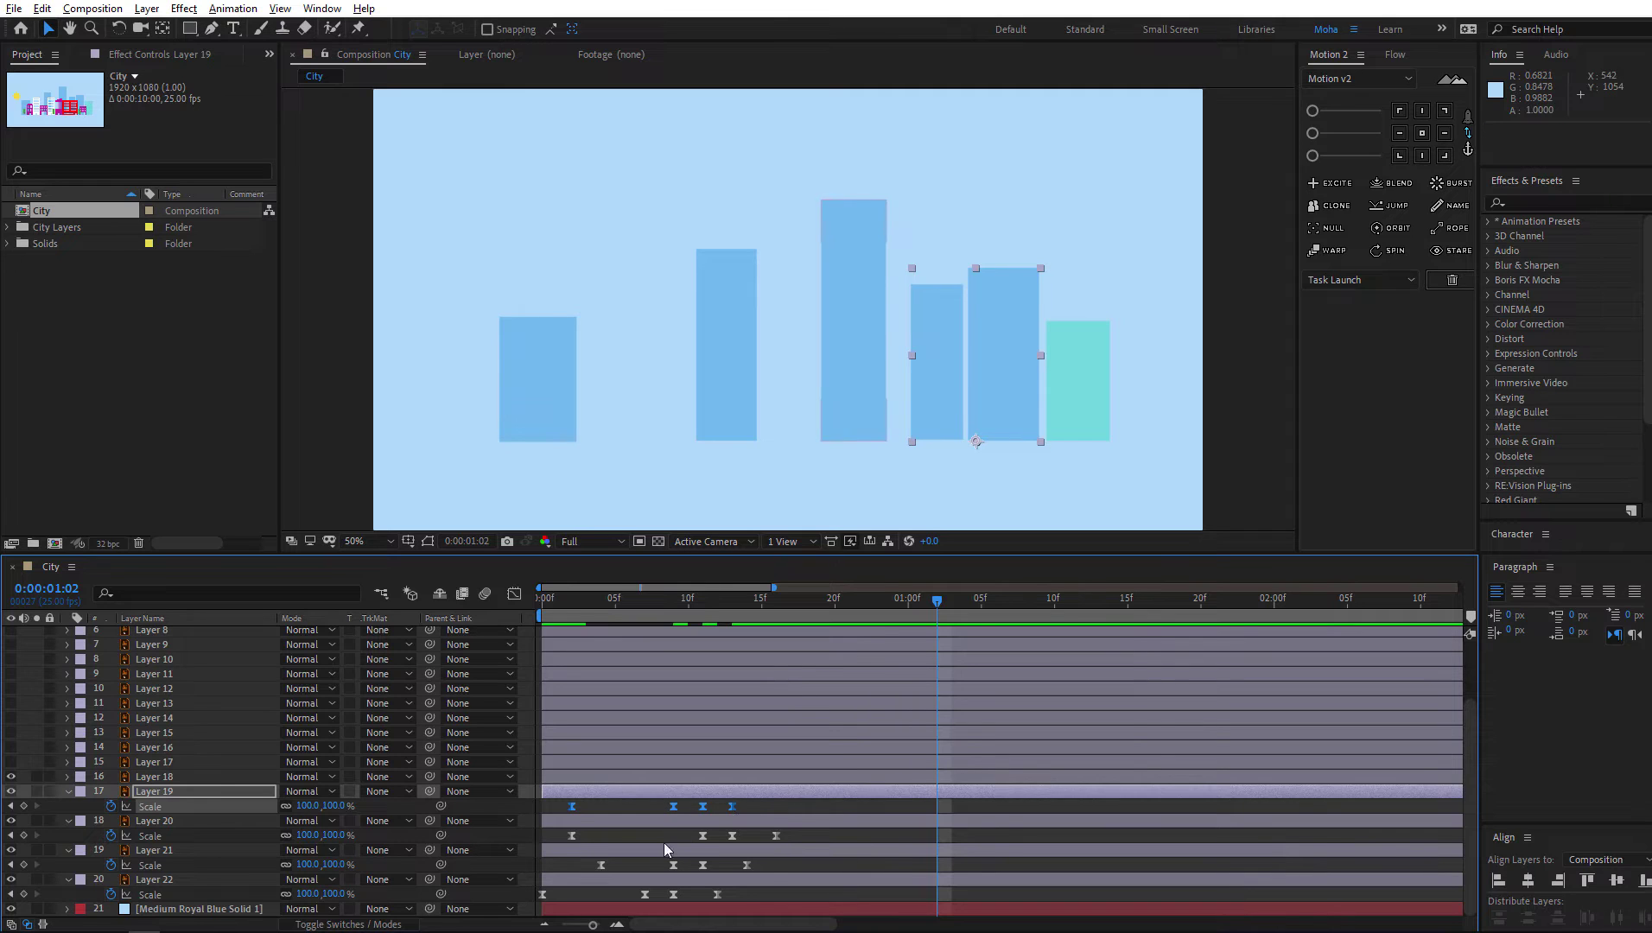
drag(701, 606, 732, 738)
drag(786, 810, 537, 817)
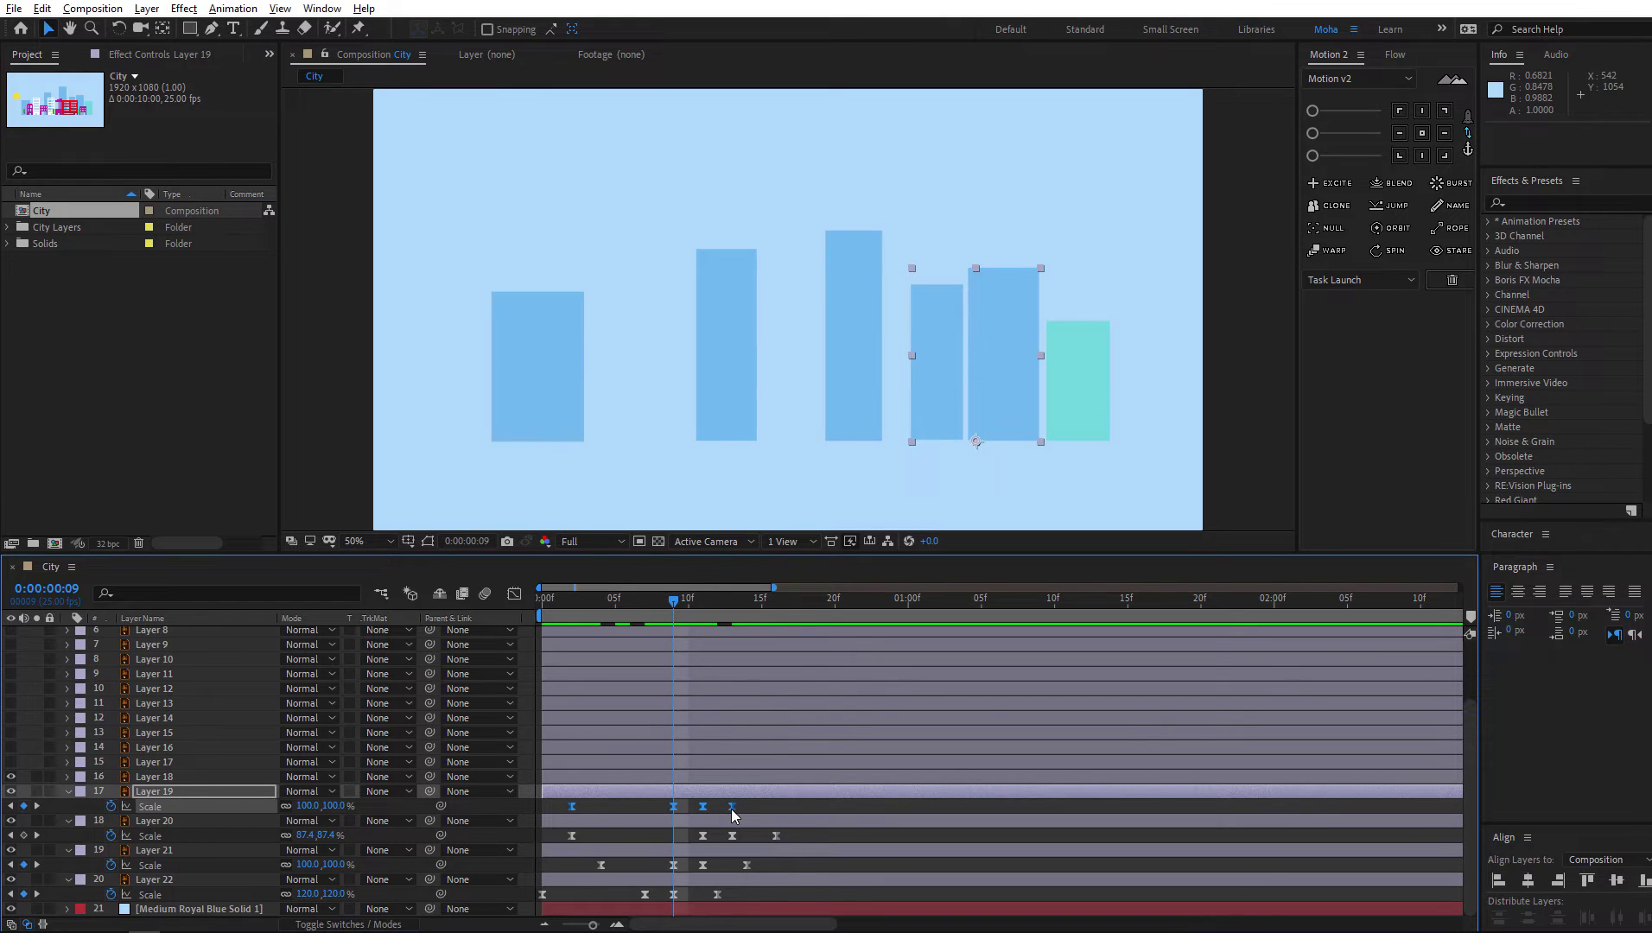
drag(732, 813, 667, 812)
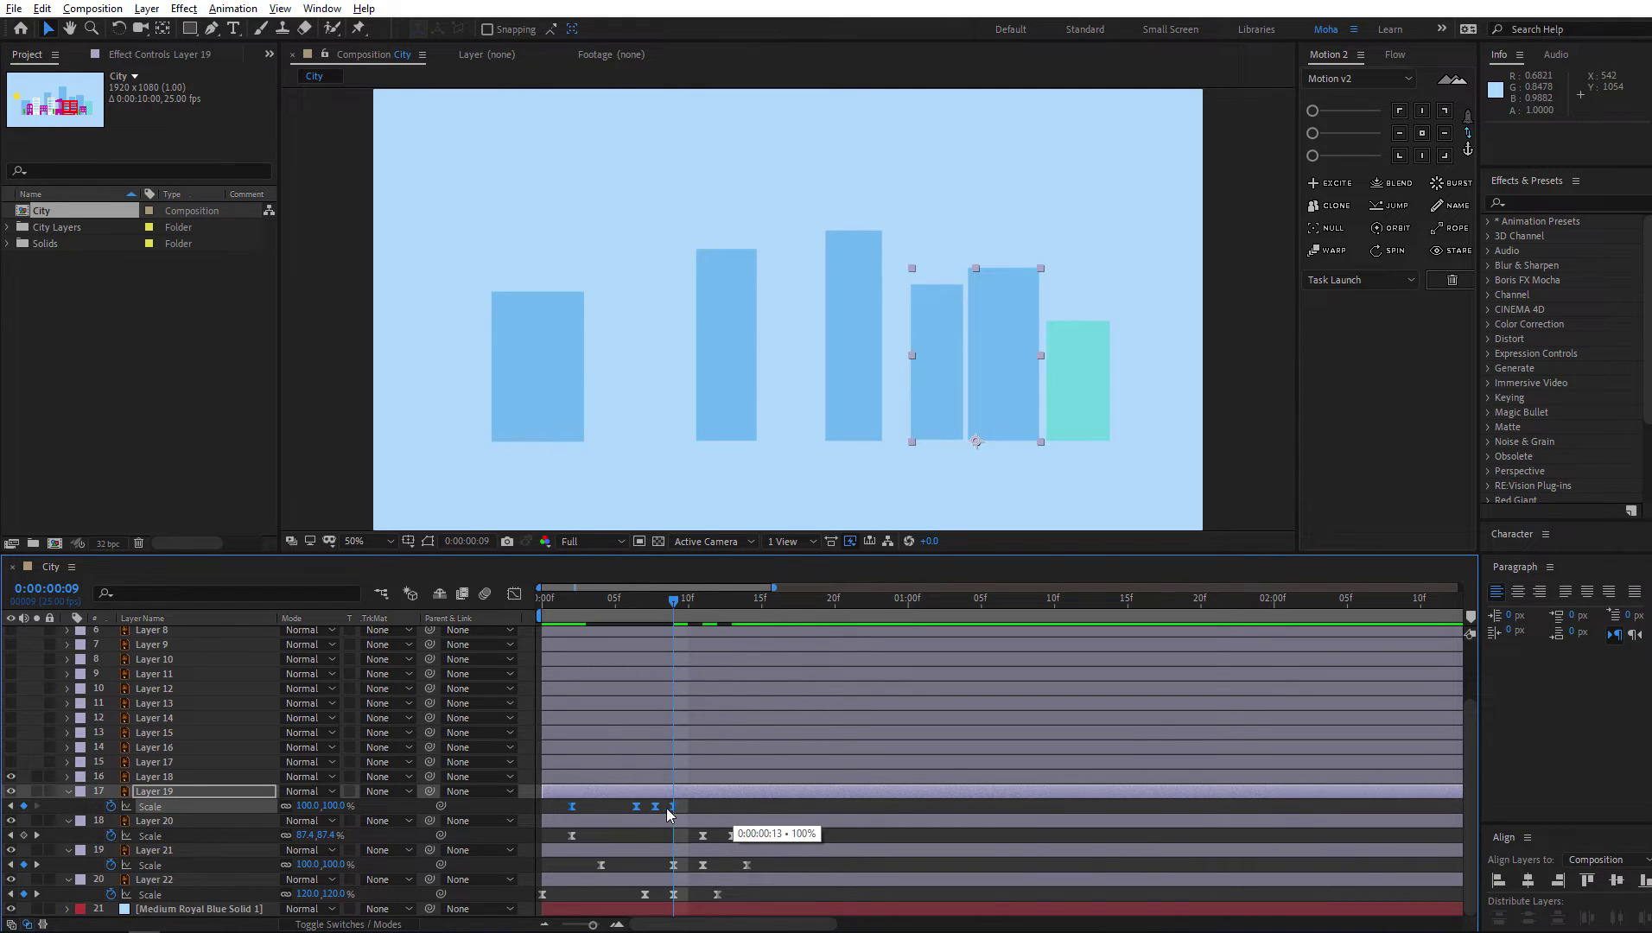
key(space)
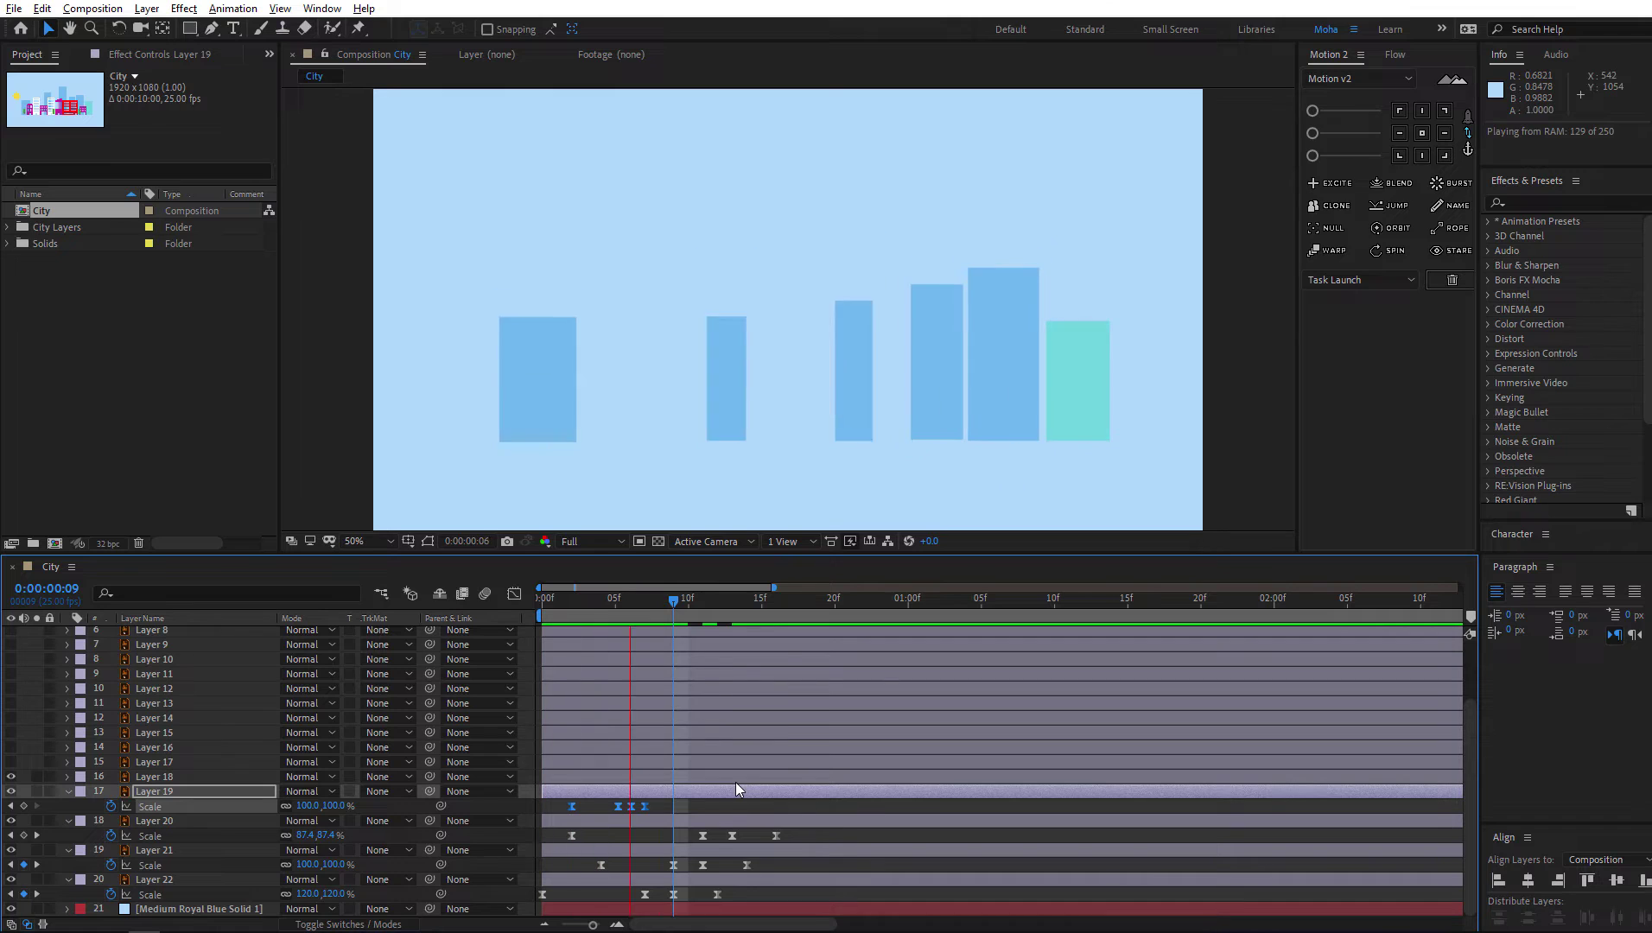
Stretch Layer 19's Scale keyframes proportionally so the last one falls on frame 20, and preview the slower animation
drag(643, 806, 834, 808)
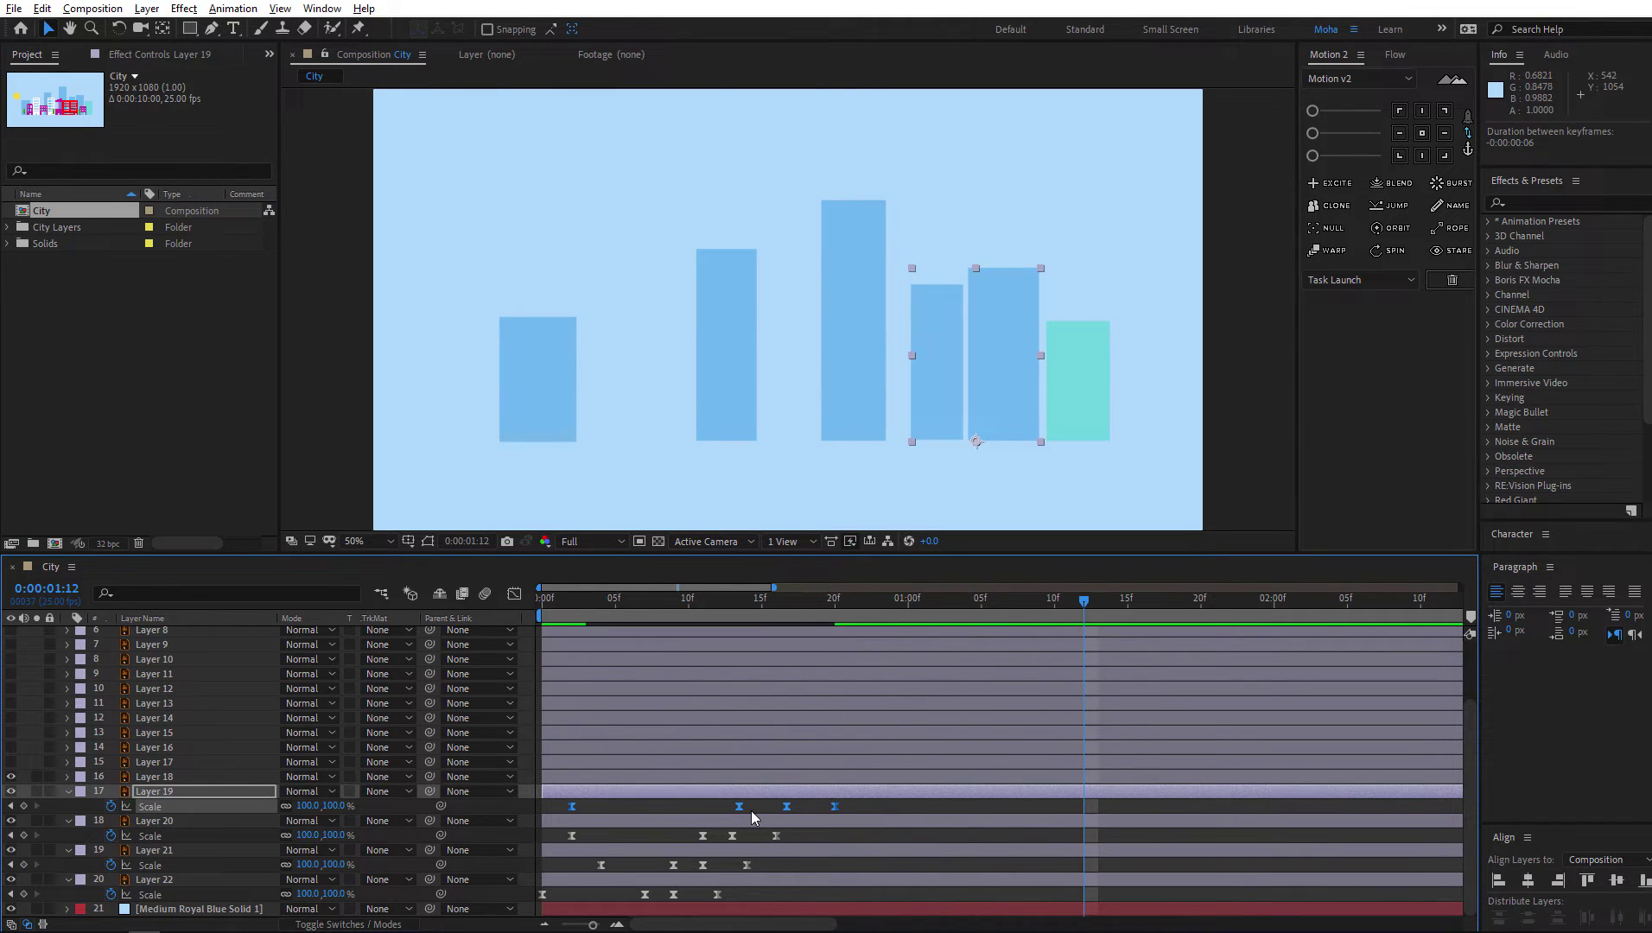
key(space)
key(space)
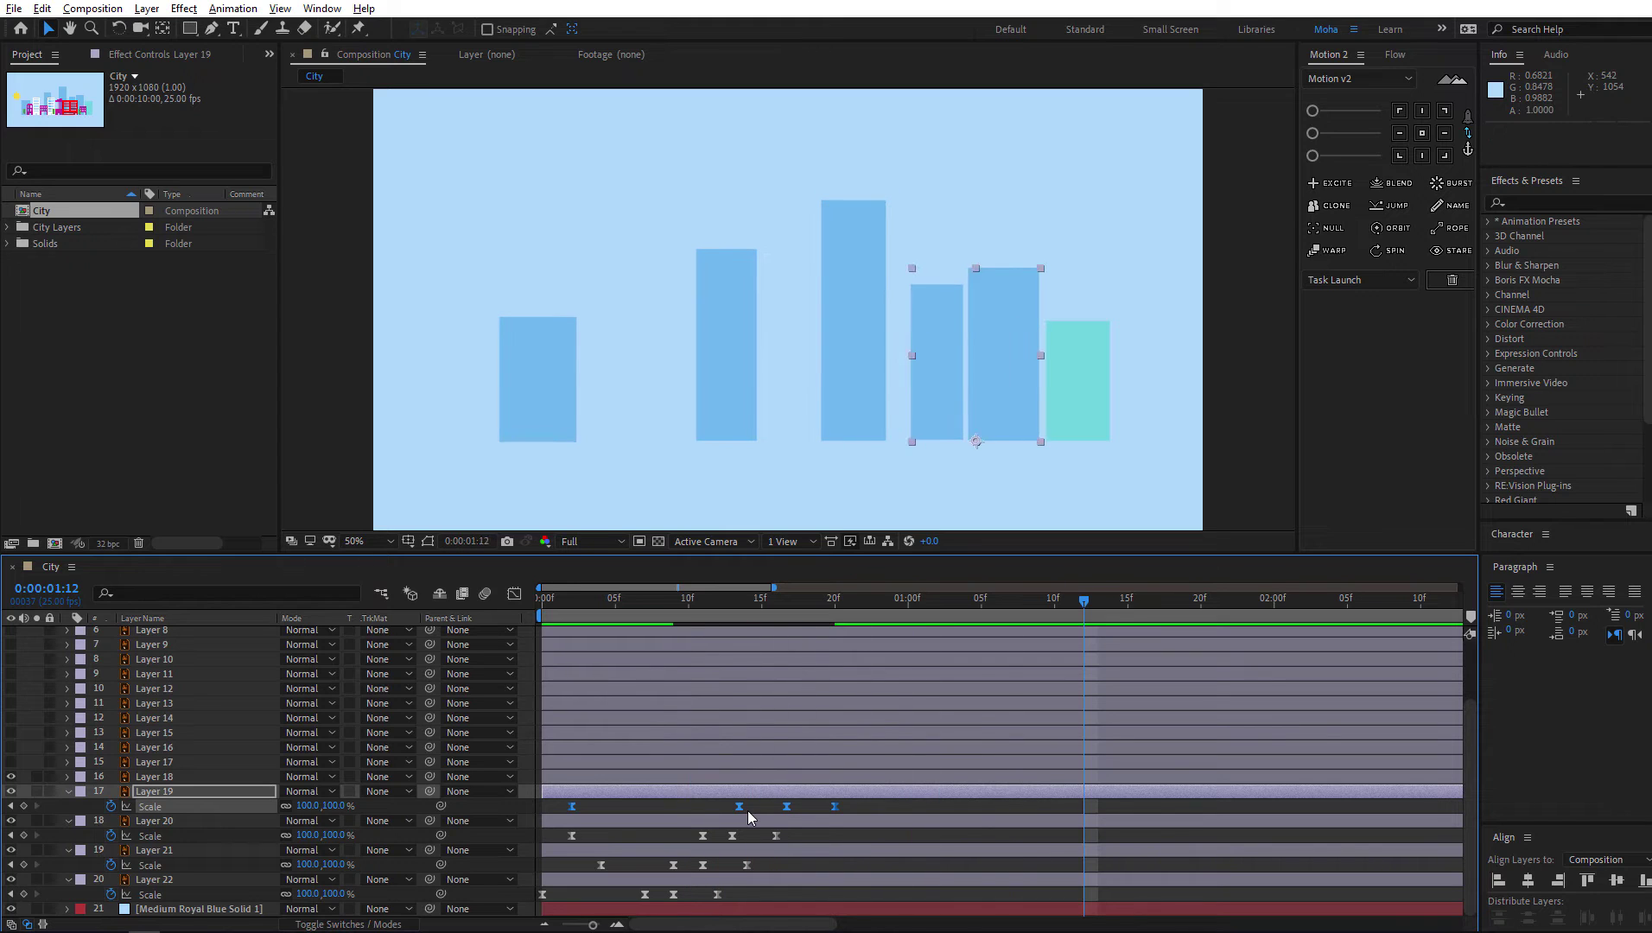
Give Layer 18, the green building, a 100% Scale keyframe at frame 14 and a 0% Scale keyframe at frame 4
click(1062, 415)
key(s)
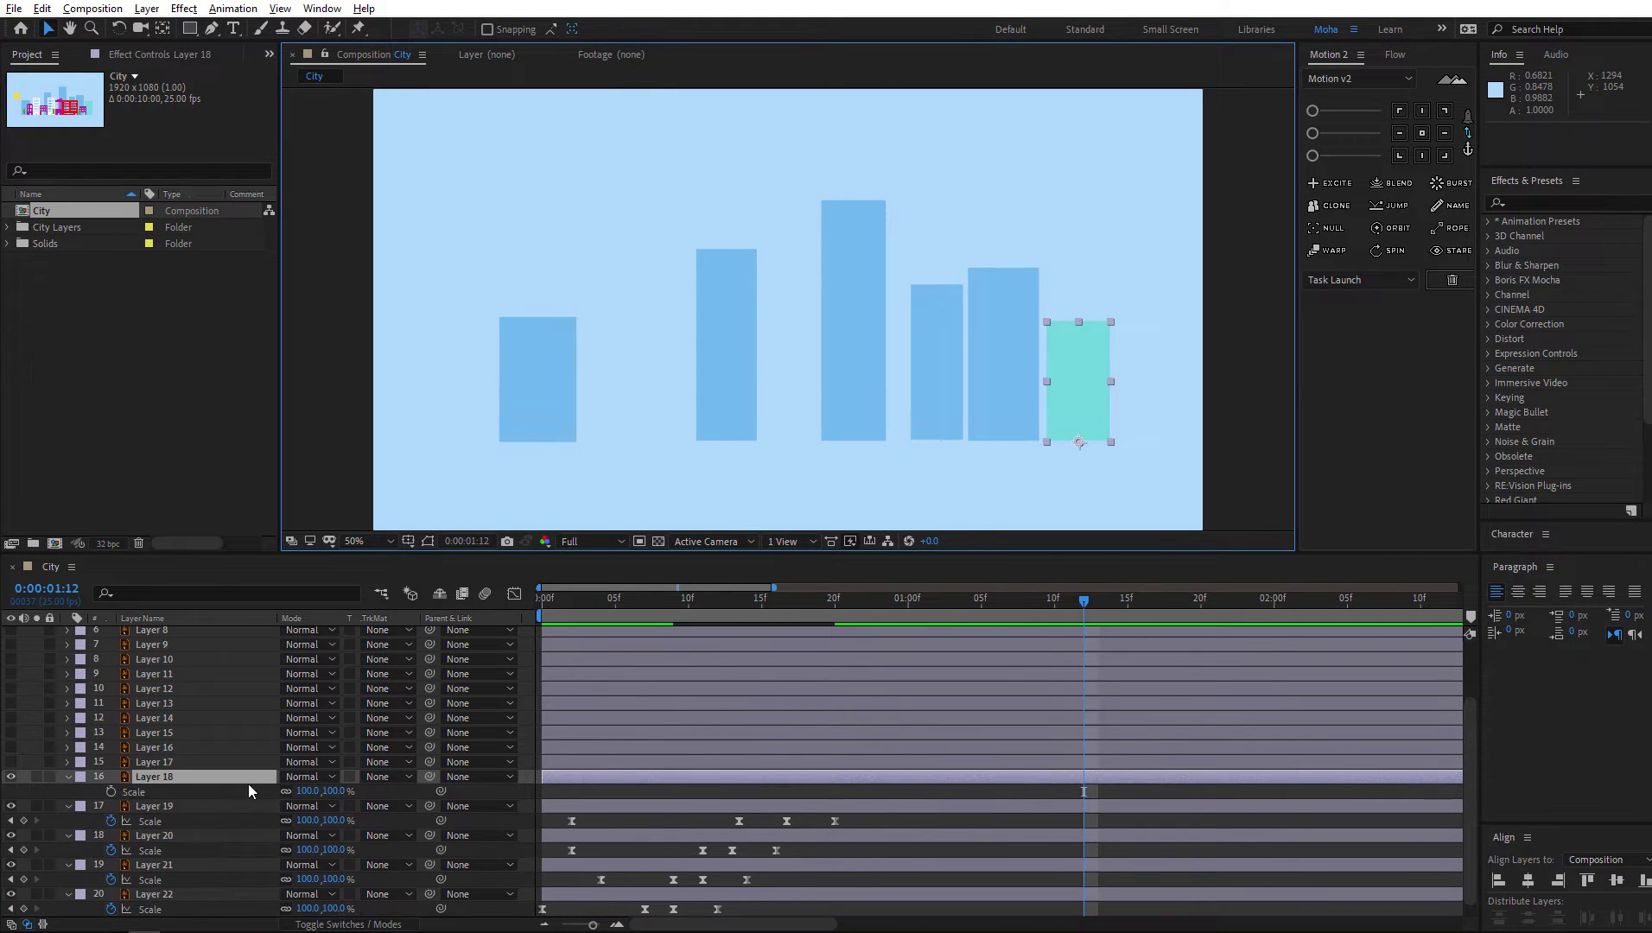
drag(758, 608, 603, 603)
click(110, 792)
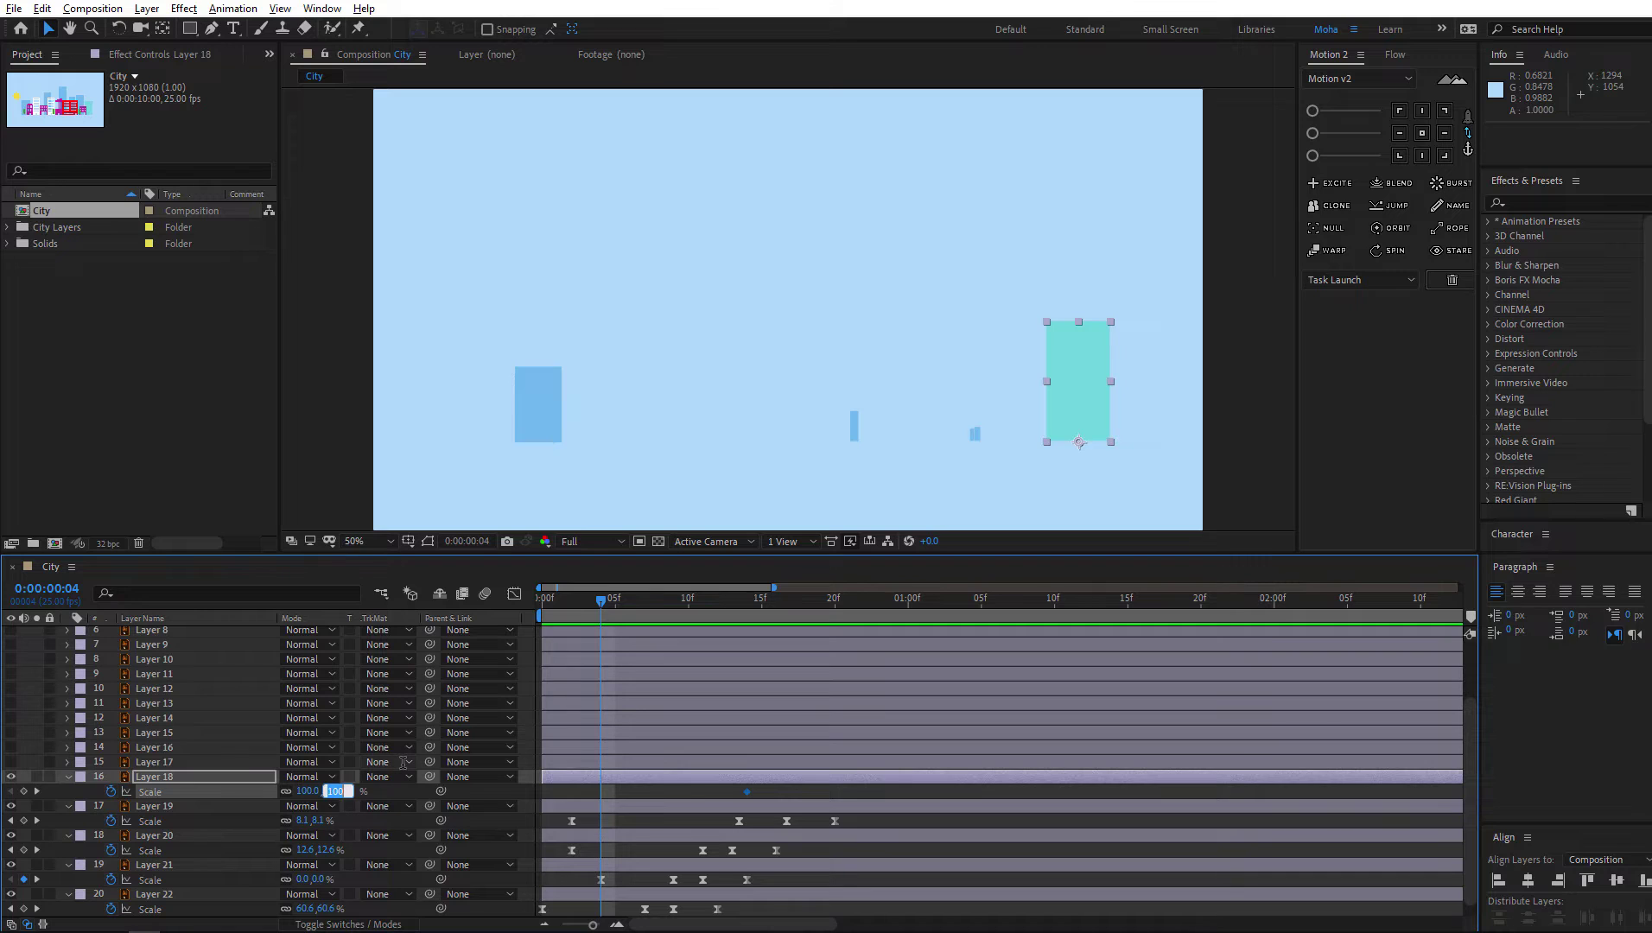
text(0)
key(Return)
Add a 112% Scale keyframe to Layer 18 at frame 16 and paste a copy of its 100% keyframe at frame 19
drag(632, 605, 783, 626)
drag(331, 792, 341, 793)
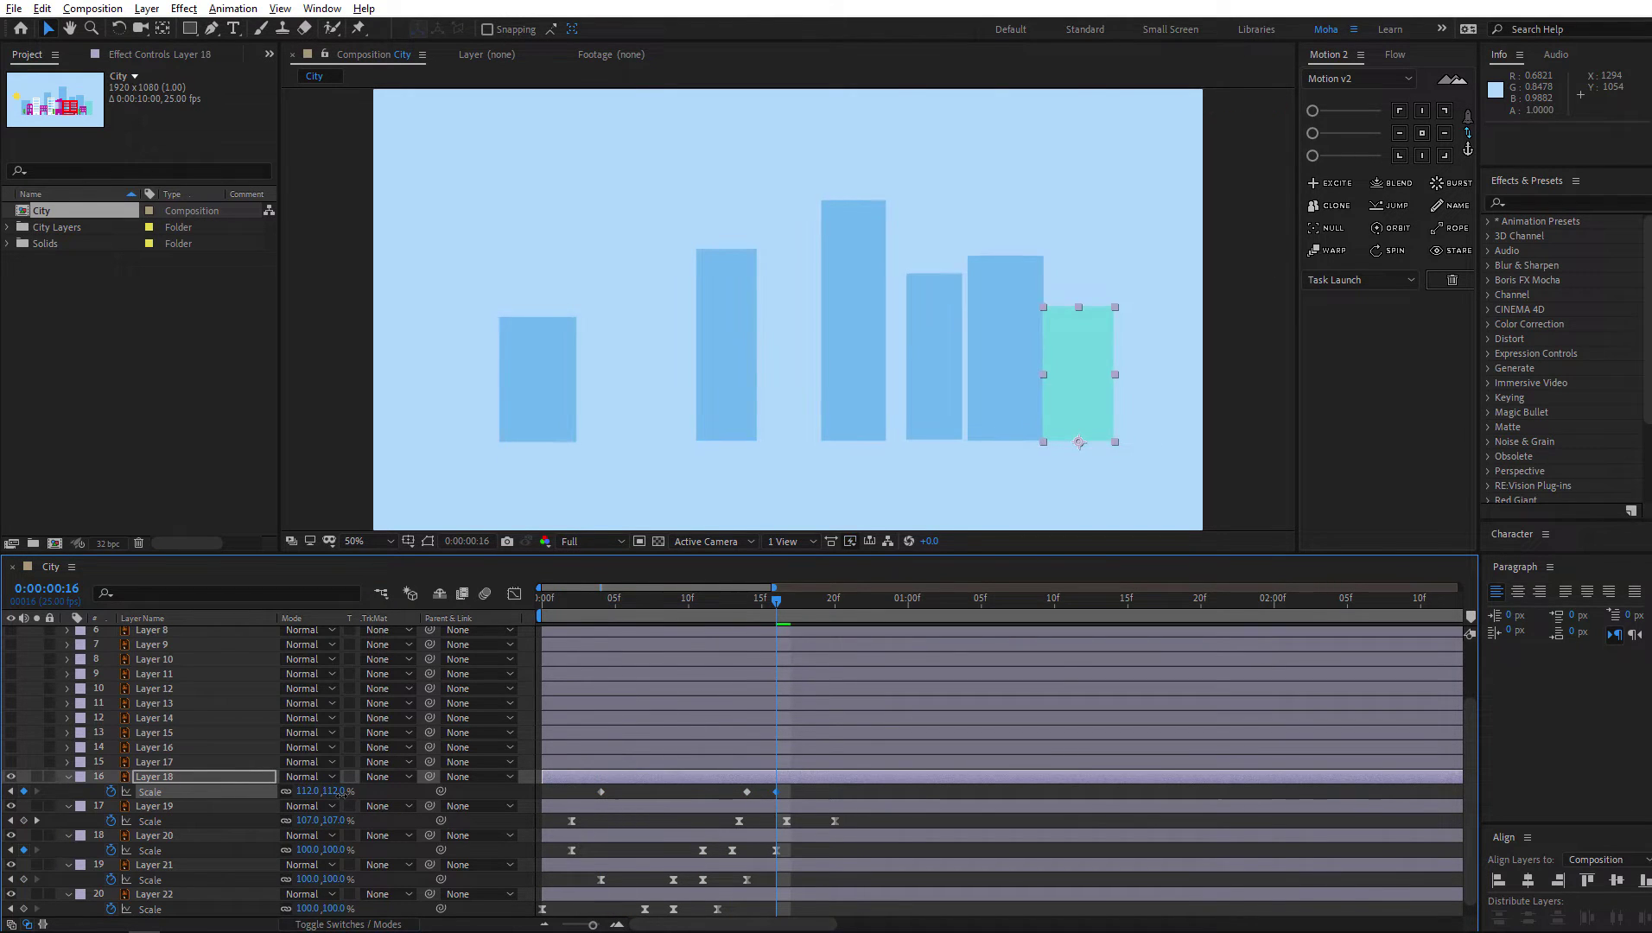
drag(799, 601, 819, 604)
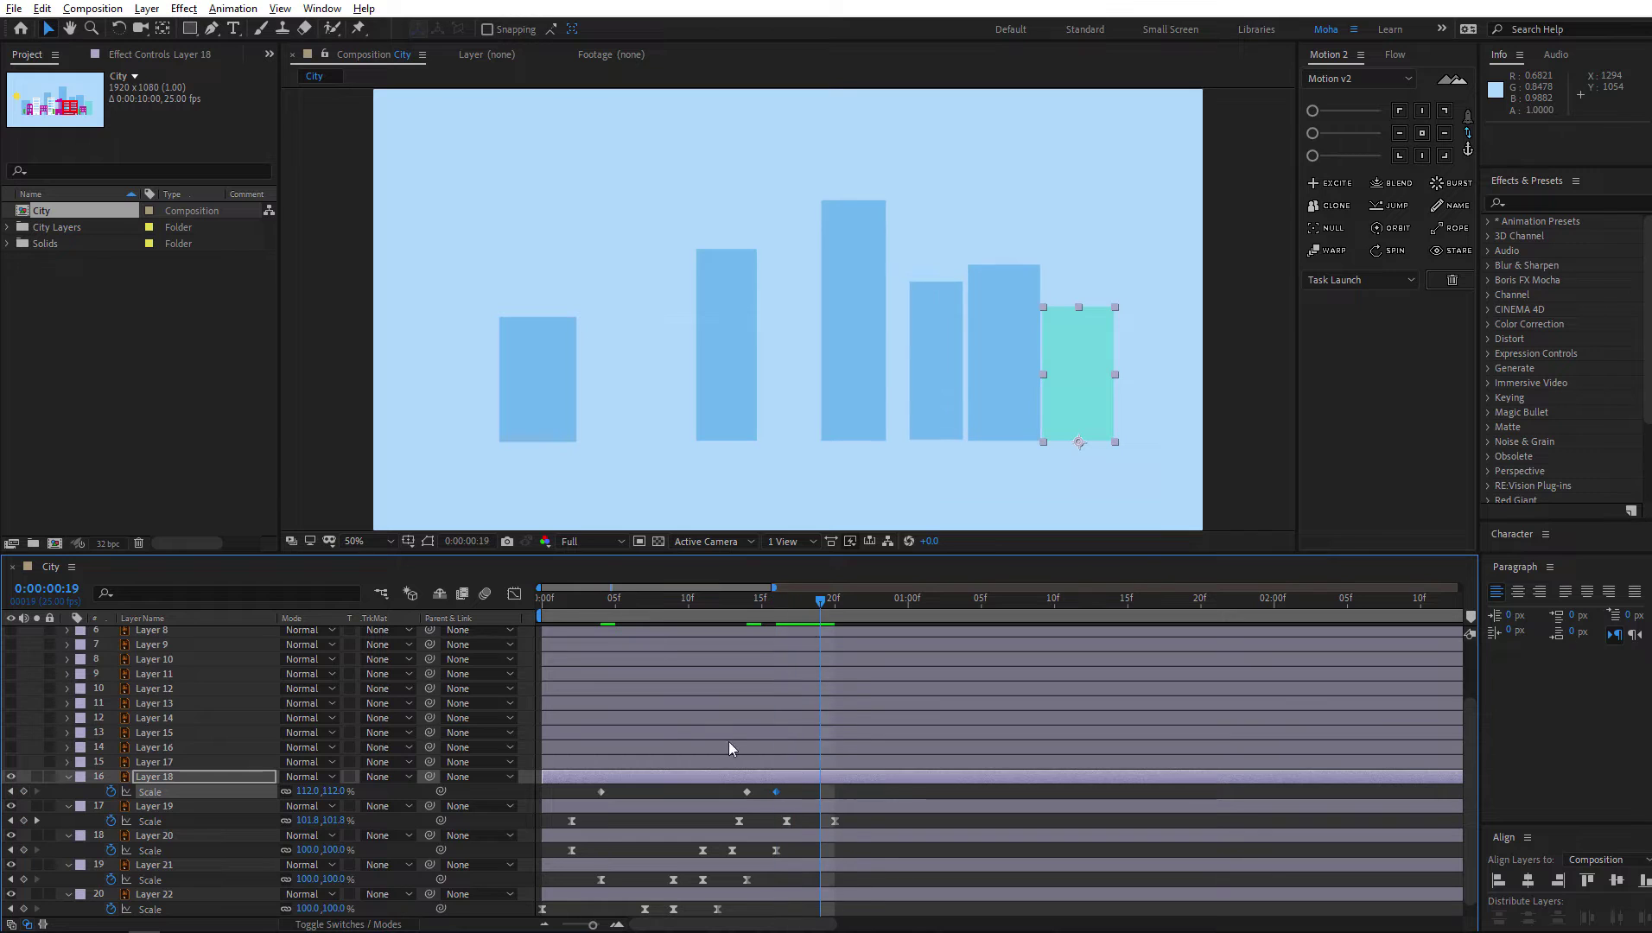
click(746, 791)
key(ctrl+c)
key(ctrl+v)
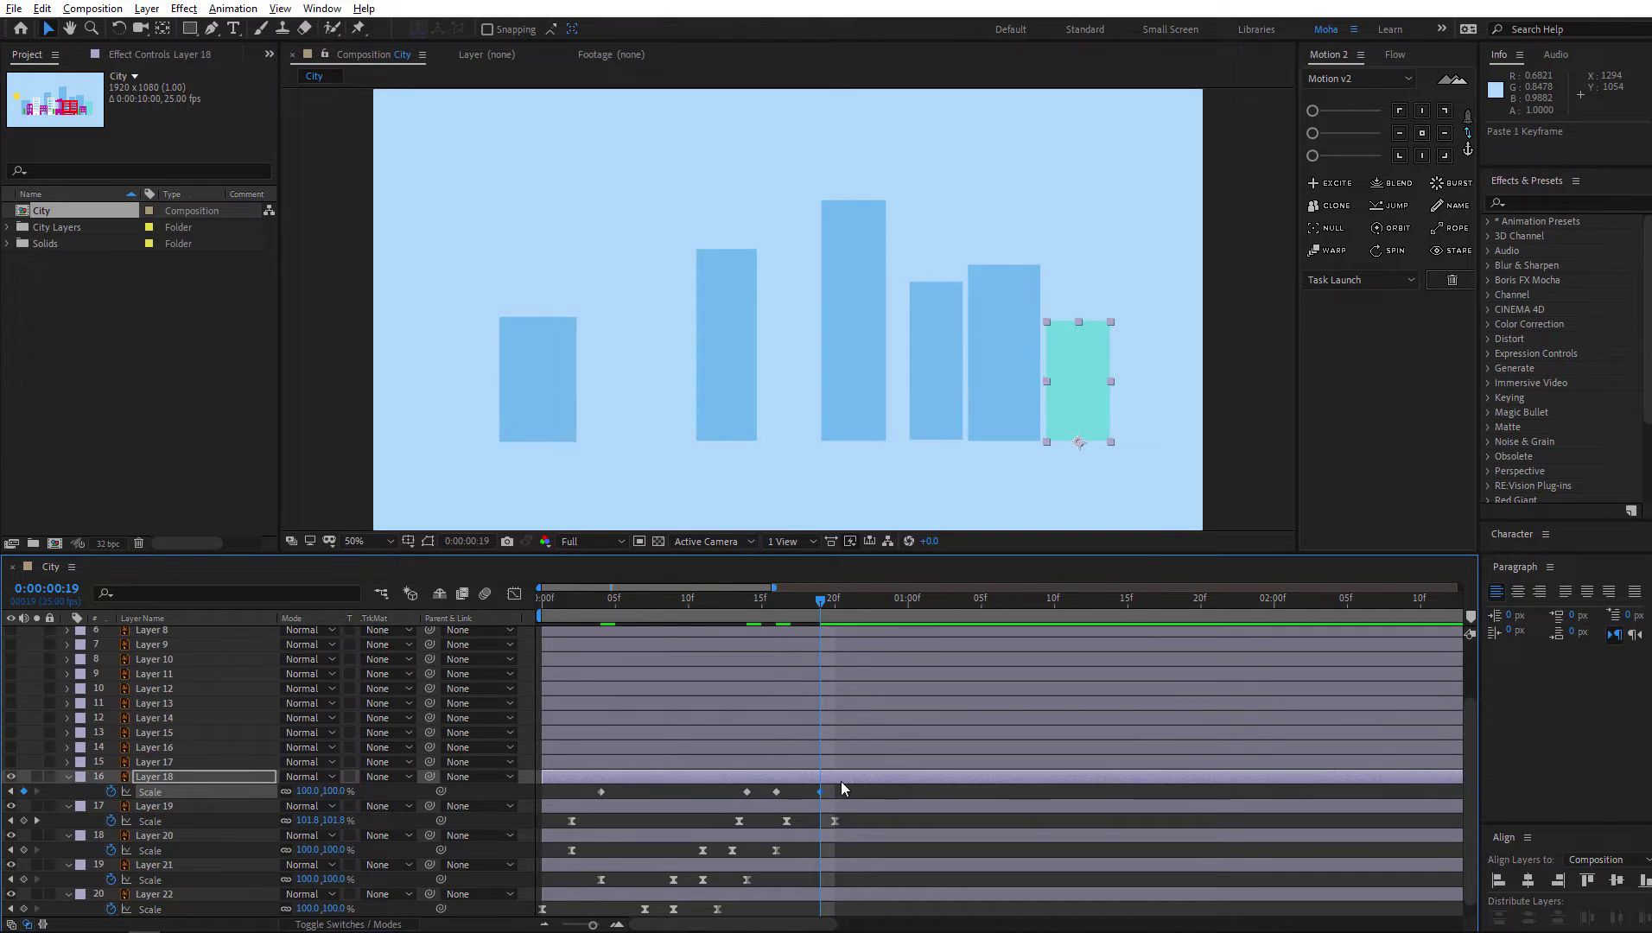
Apply Easy Ease to all of Layer 18's Scale keyframes and preview the animation
drag(842, 788, 598, 794)
right_click(600, 791)
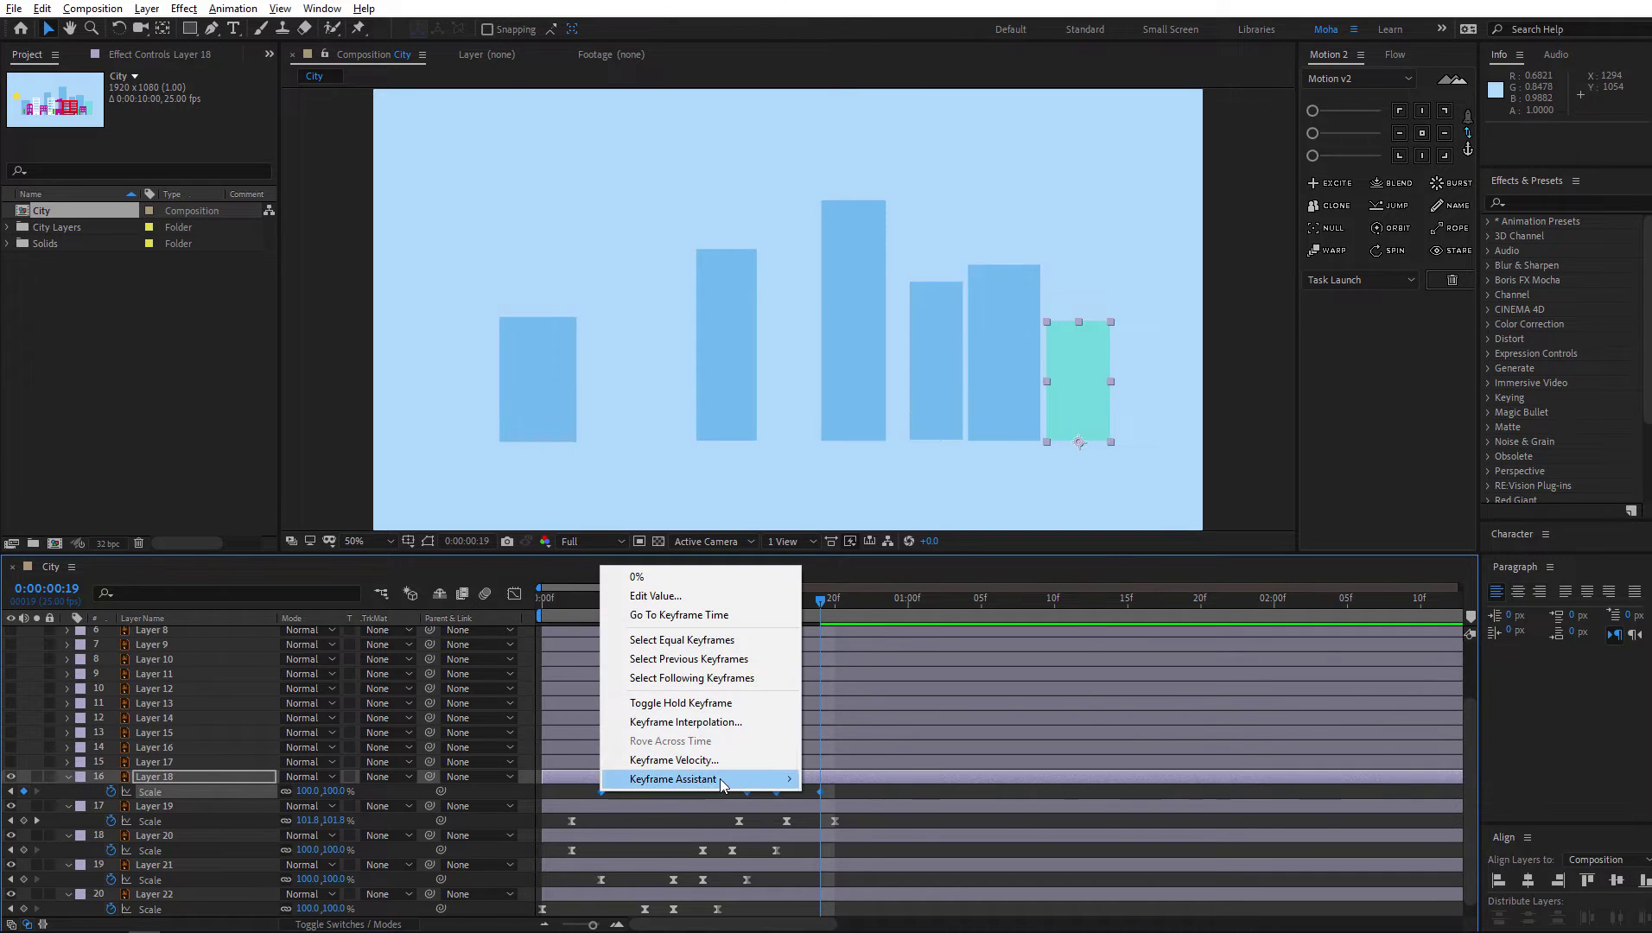
mouse_move(721, 780)
click(941, 662)
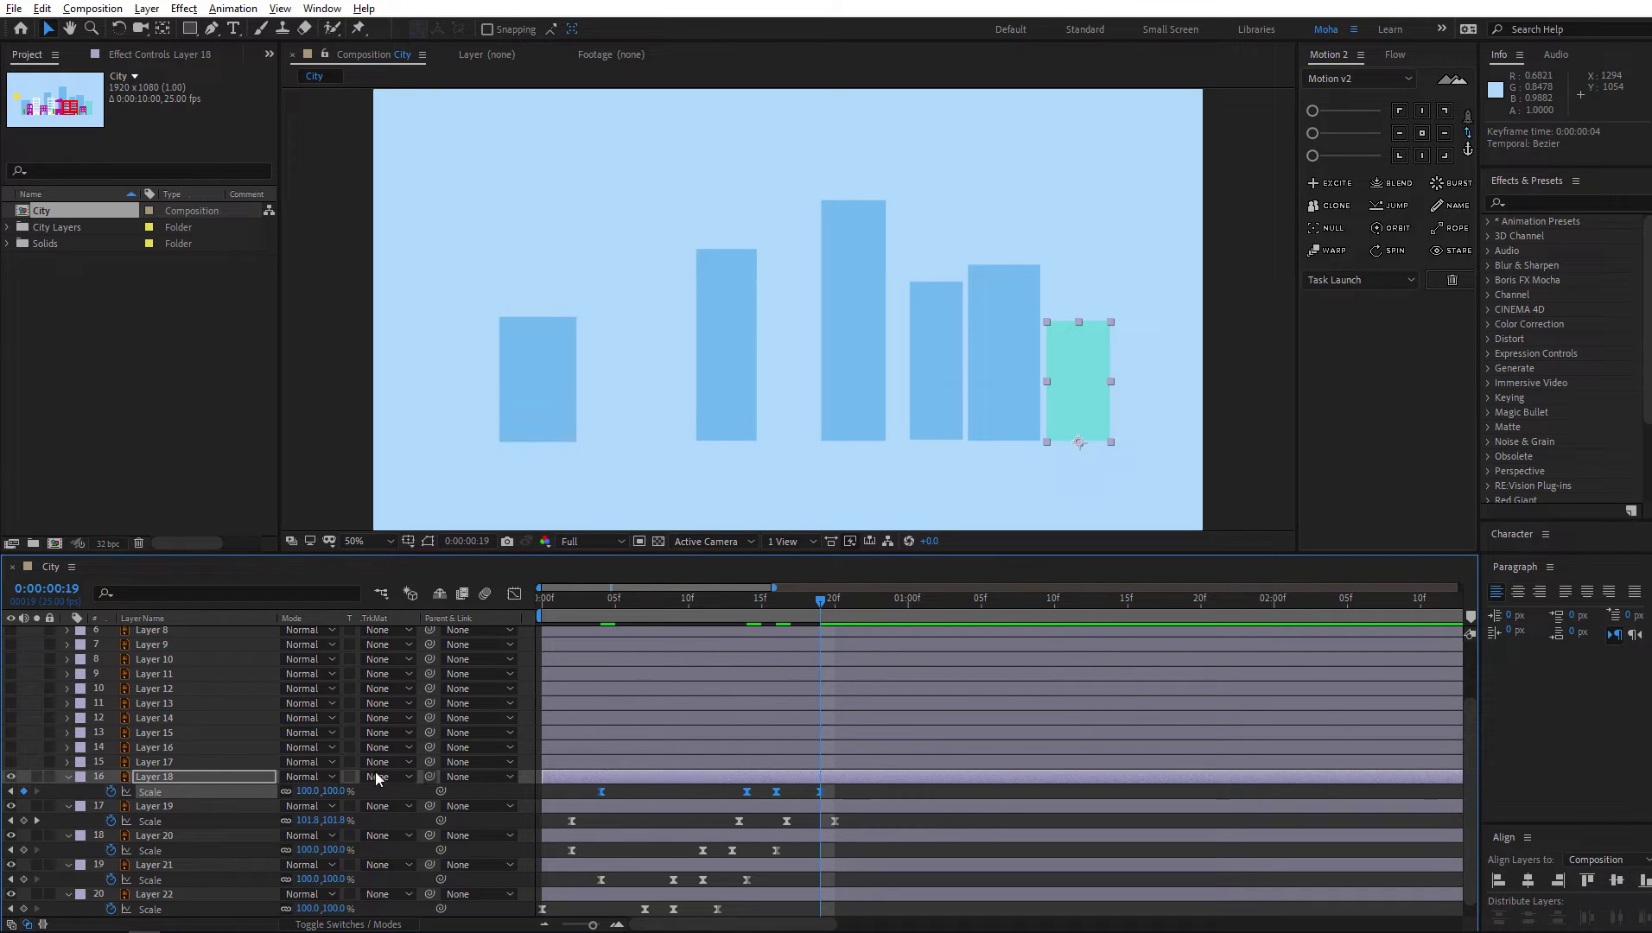
key(space)
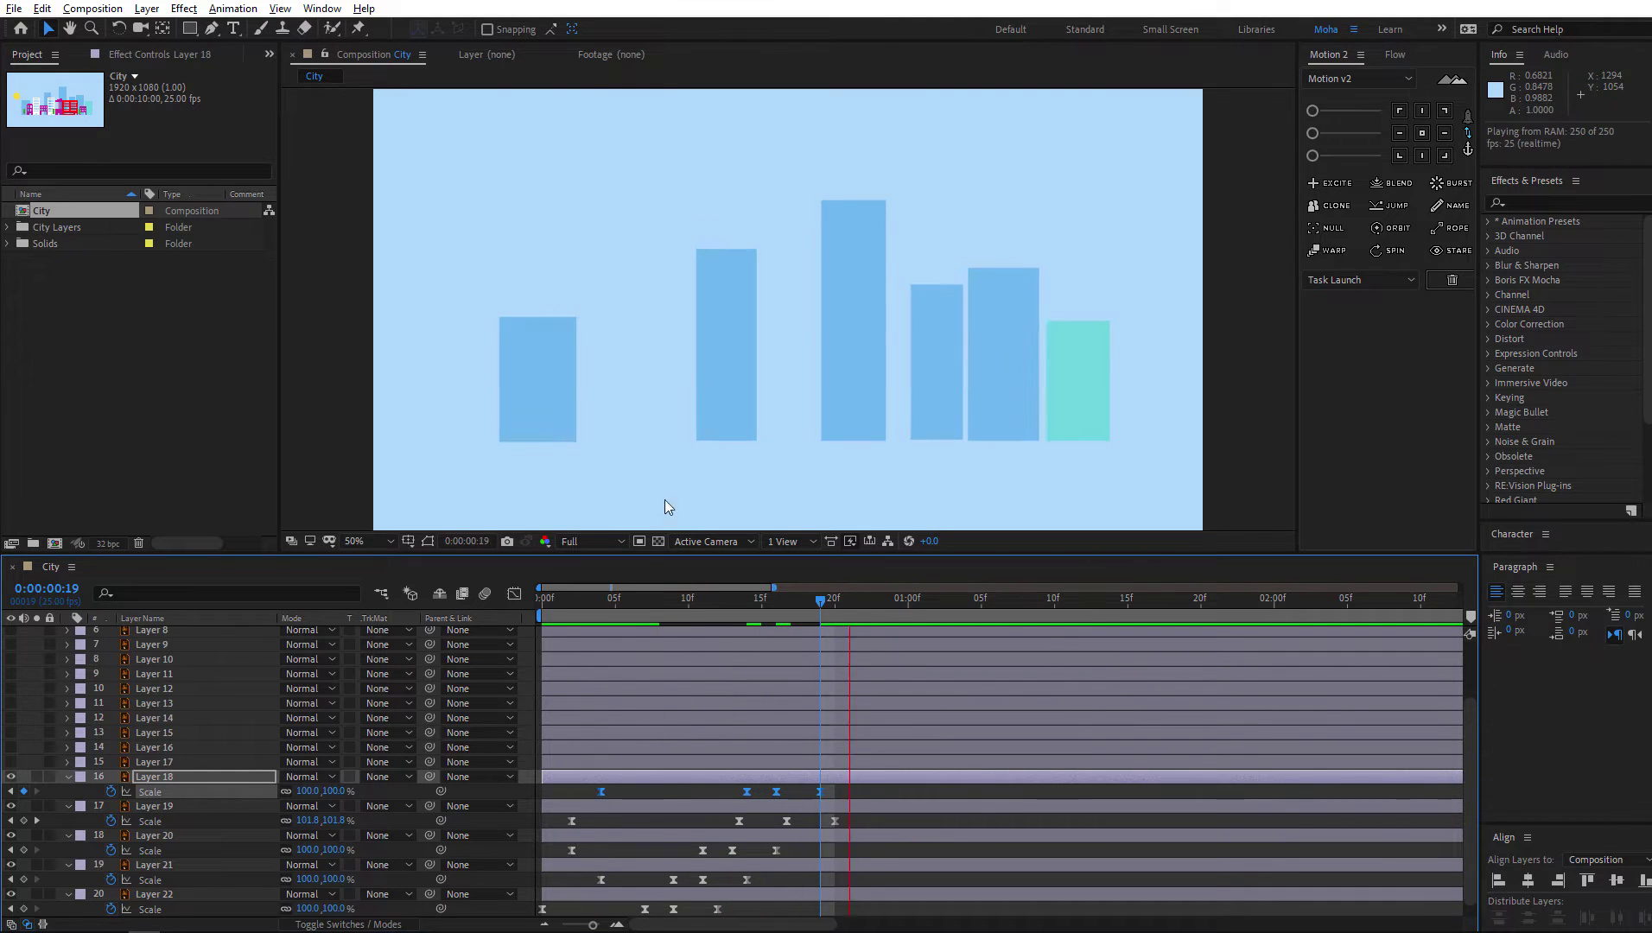
Find the Fill effect and apply it to Layer 18, the green building
click(187, 775)
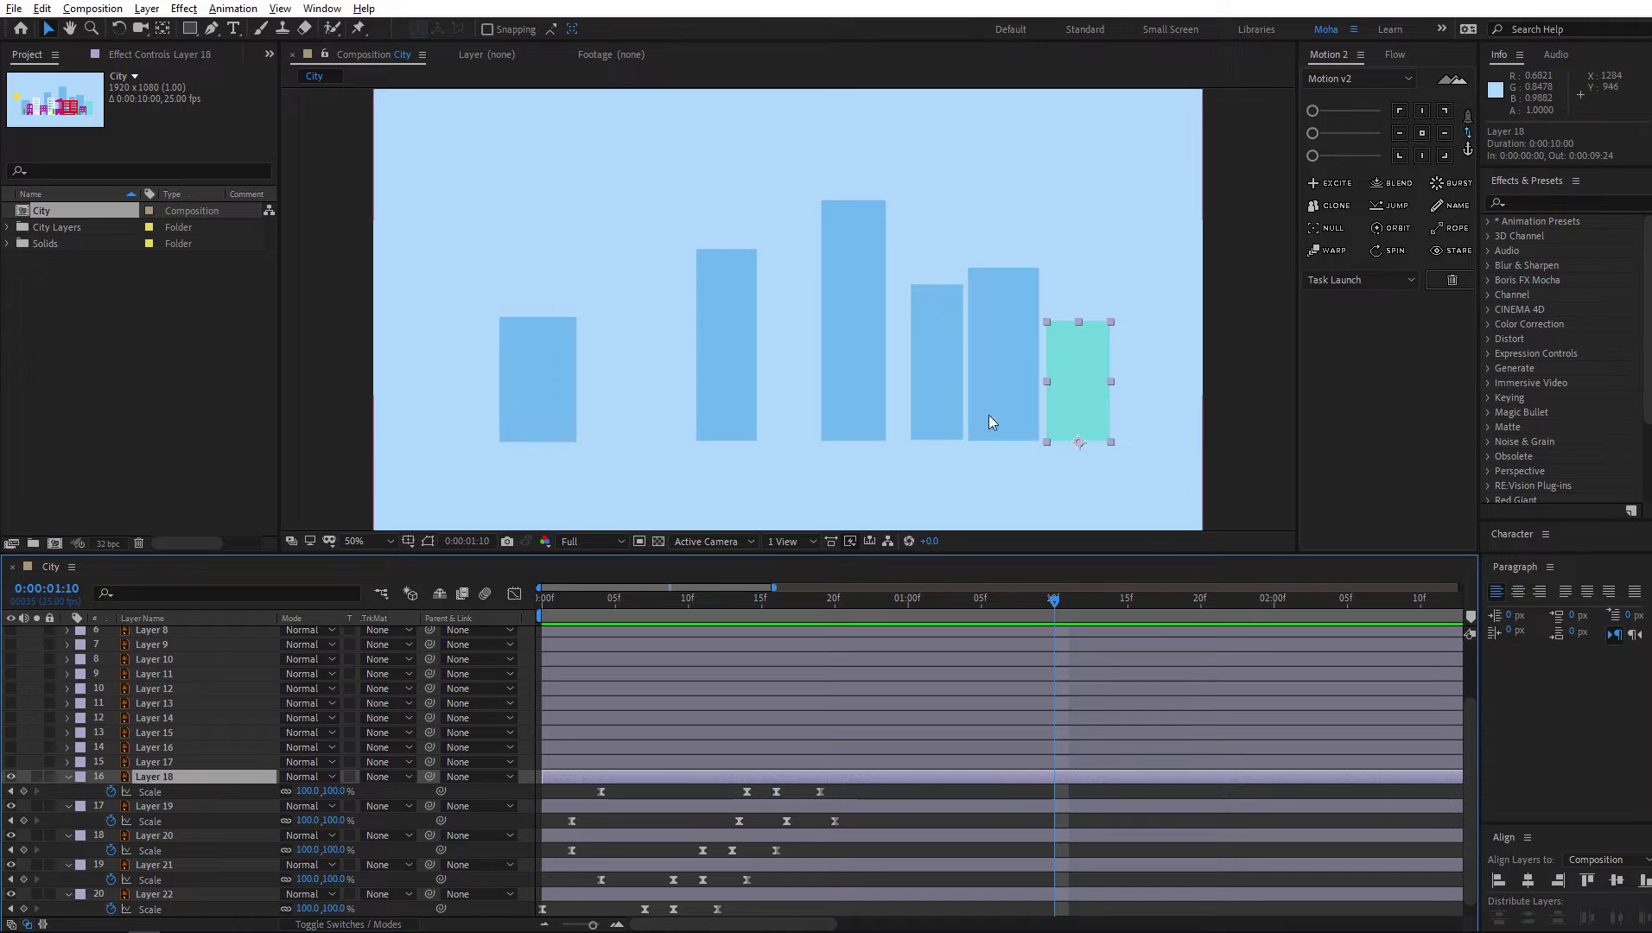
click(1538, 203)
text(fil)
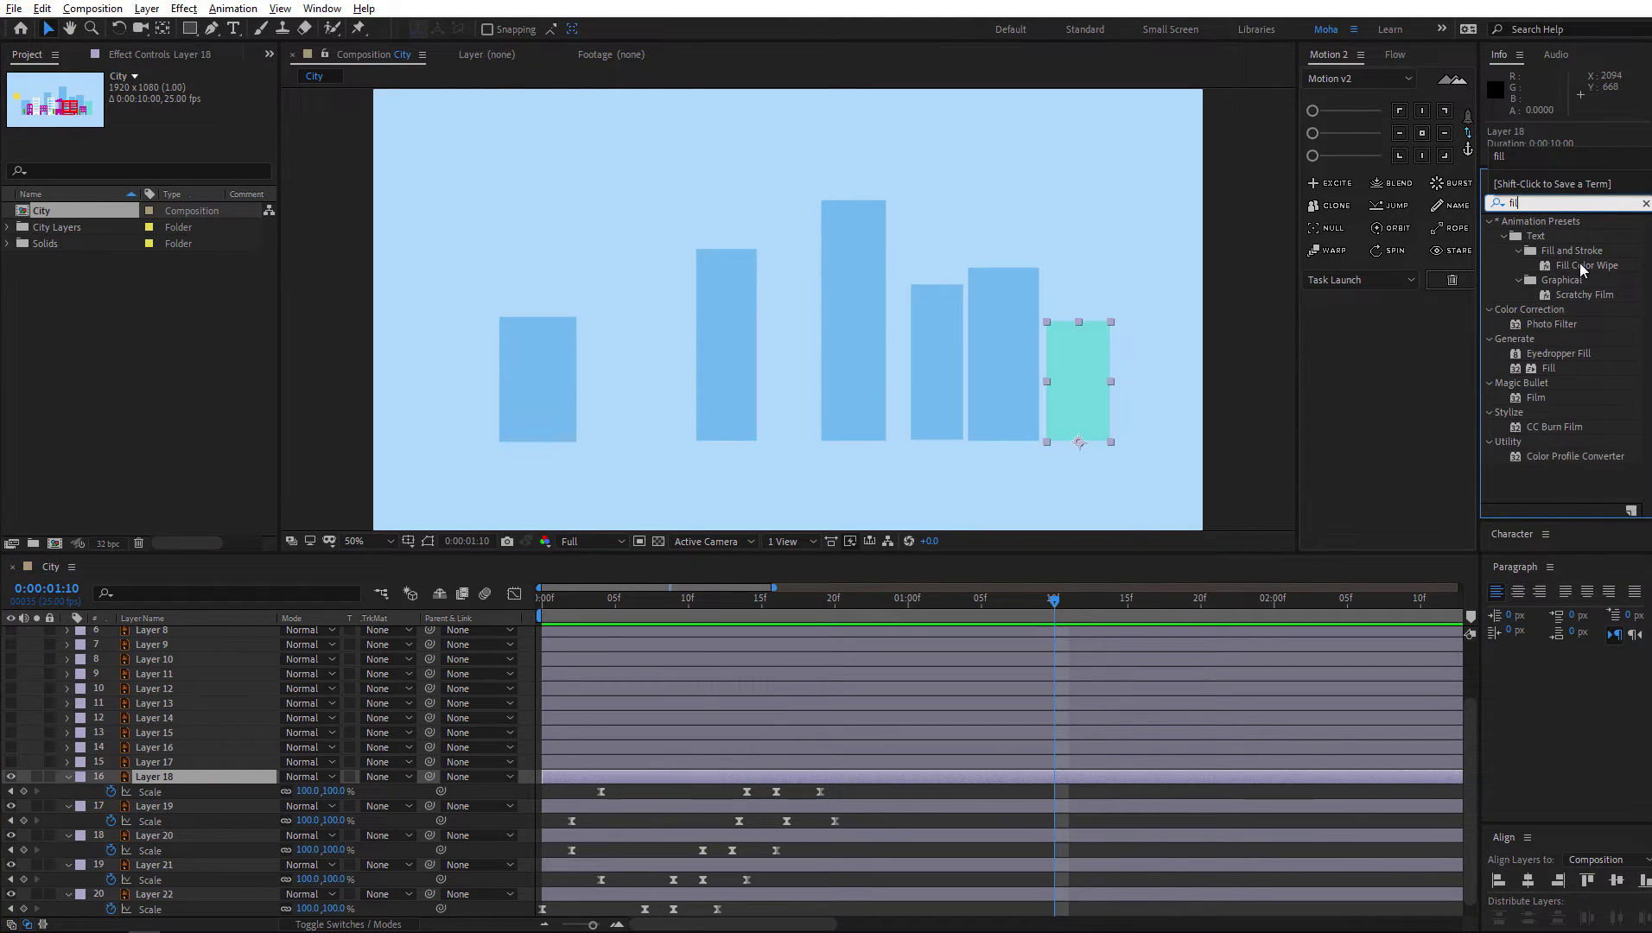
text(l)
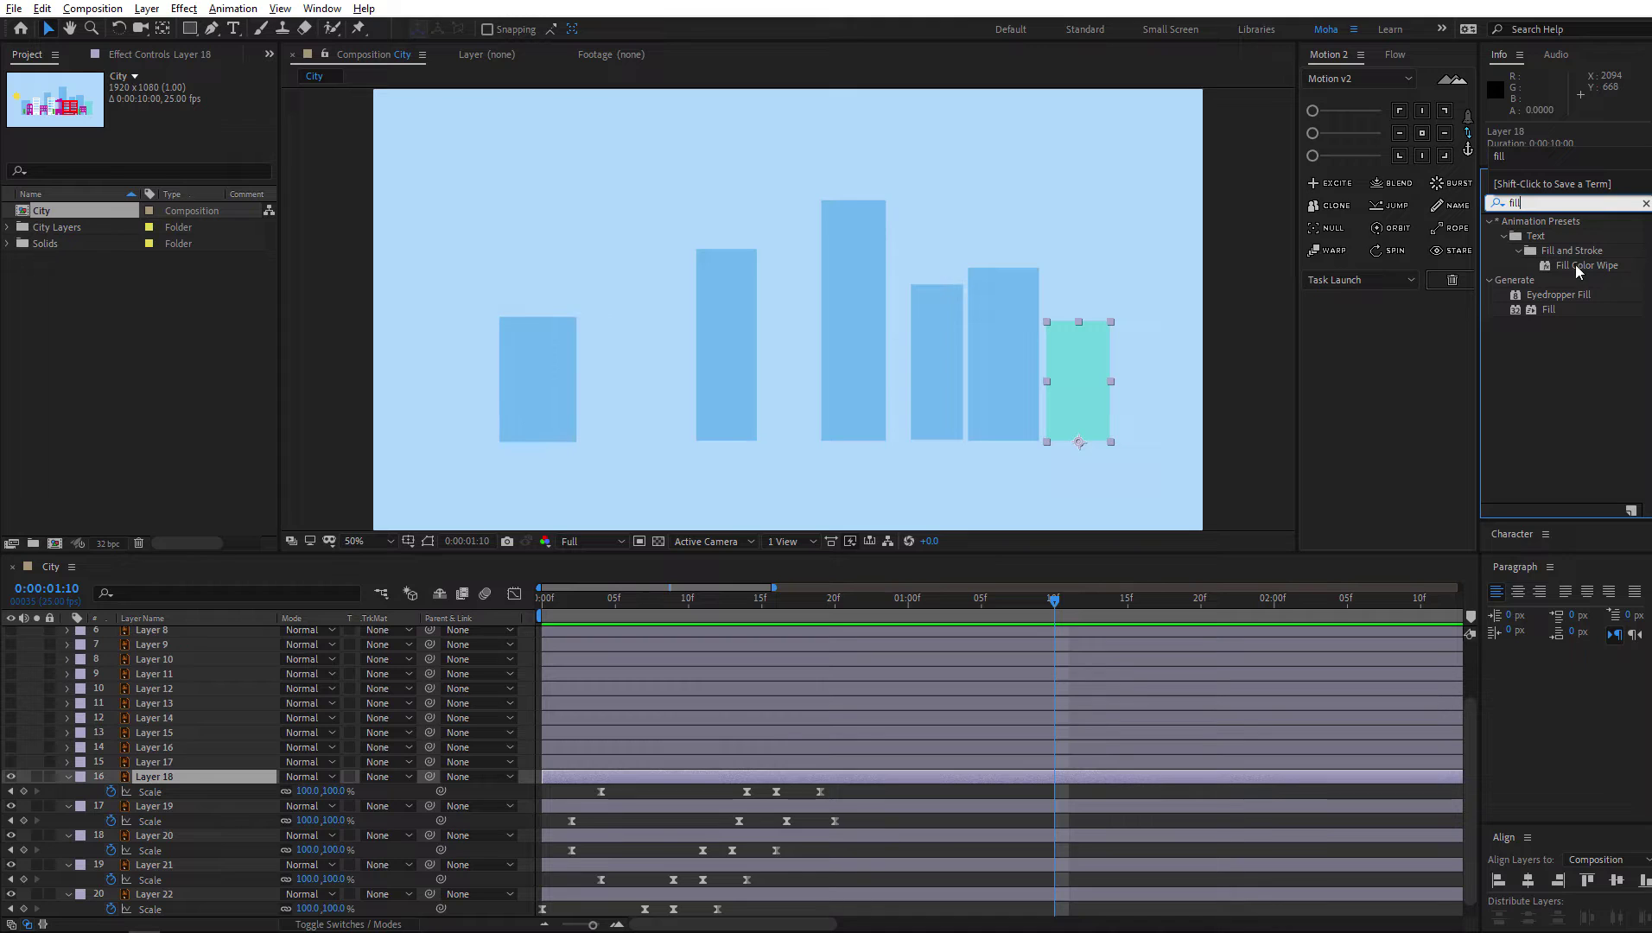
click(1553, 404)
click(1548, 311)
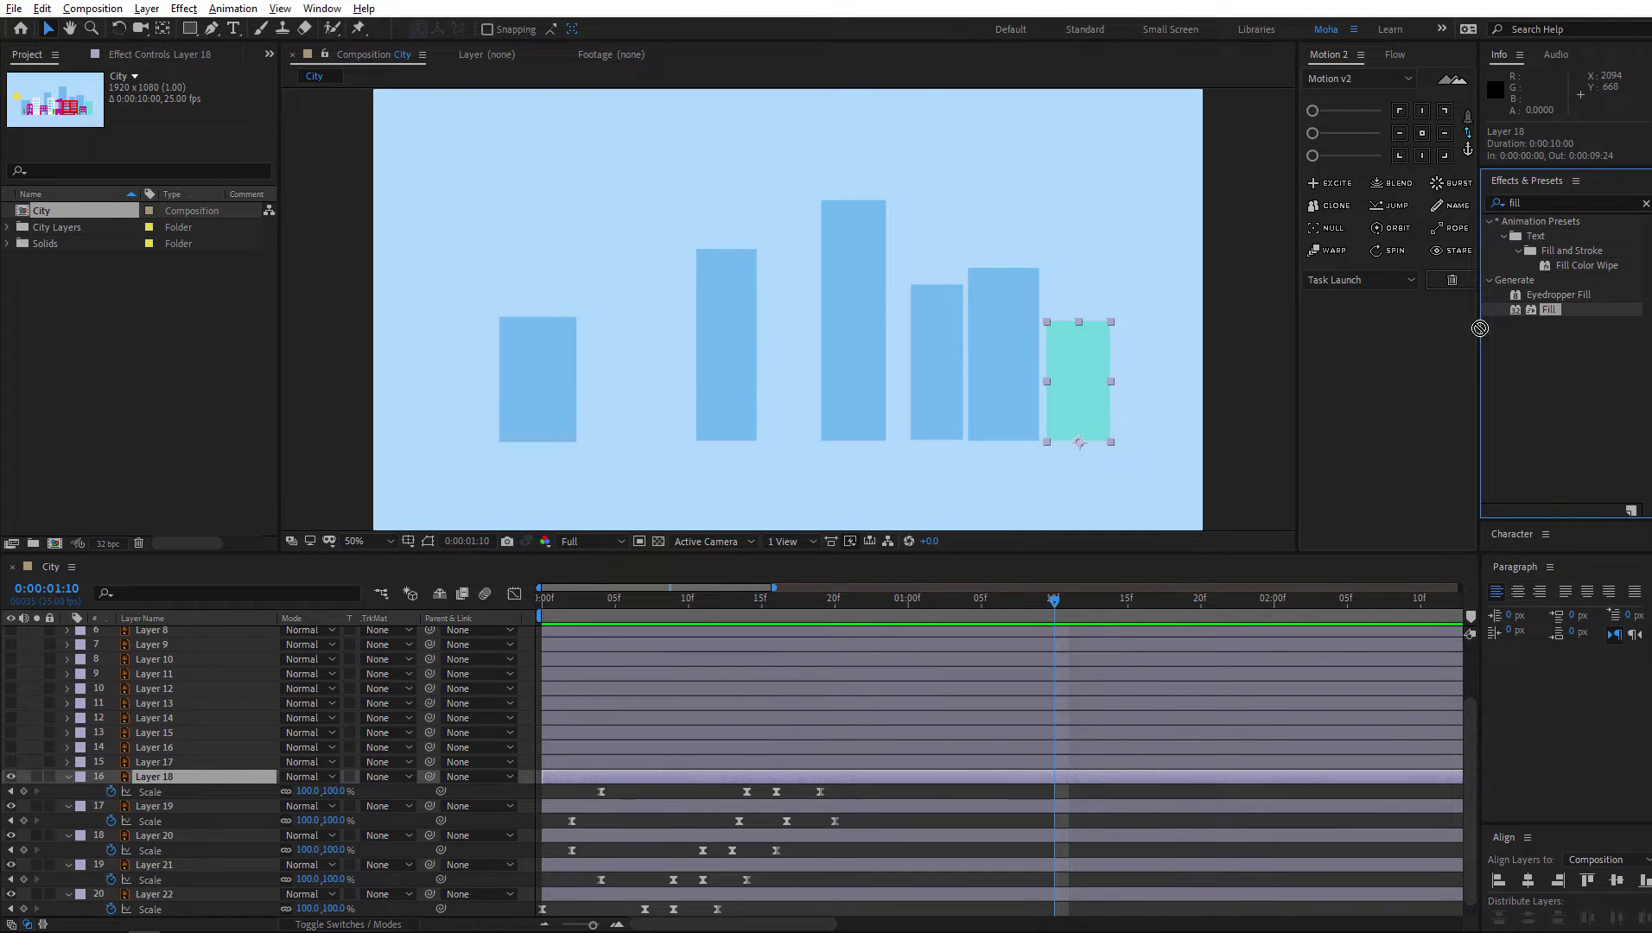
drag(1479, 328, 216, 778)
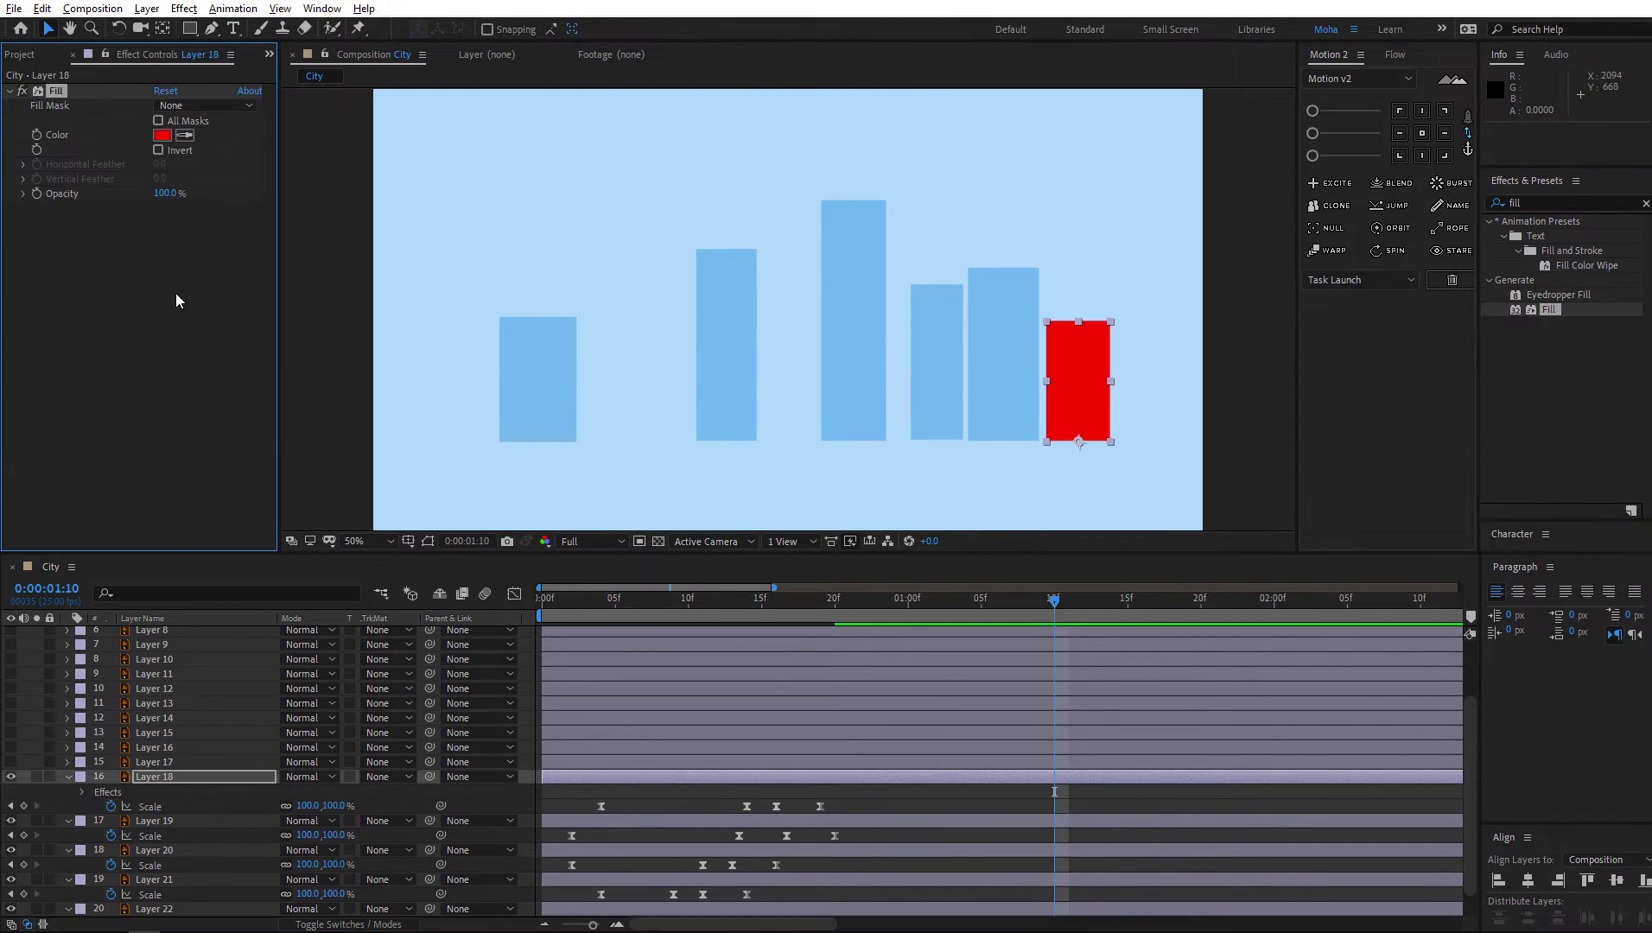
Set Layer 18's Fill colour to a light blue, about 76BFF7, matching the other background buildings
click(161, 136)
click(662, 655)
drag(796, 658, 804, 748)
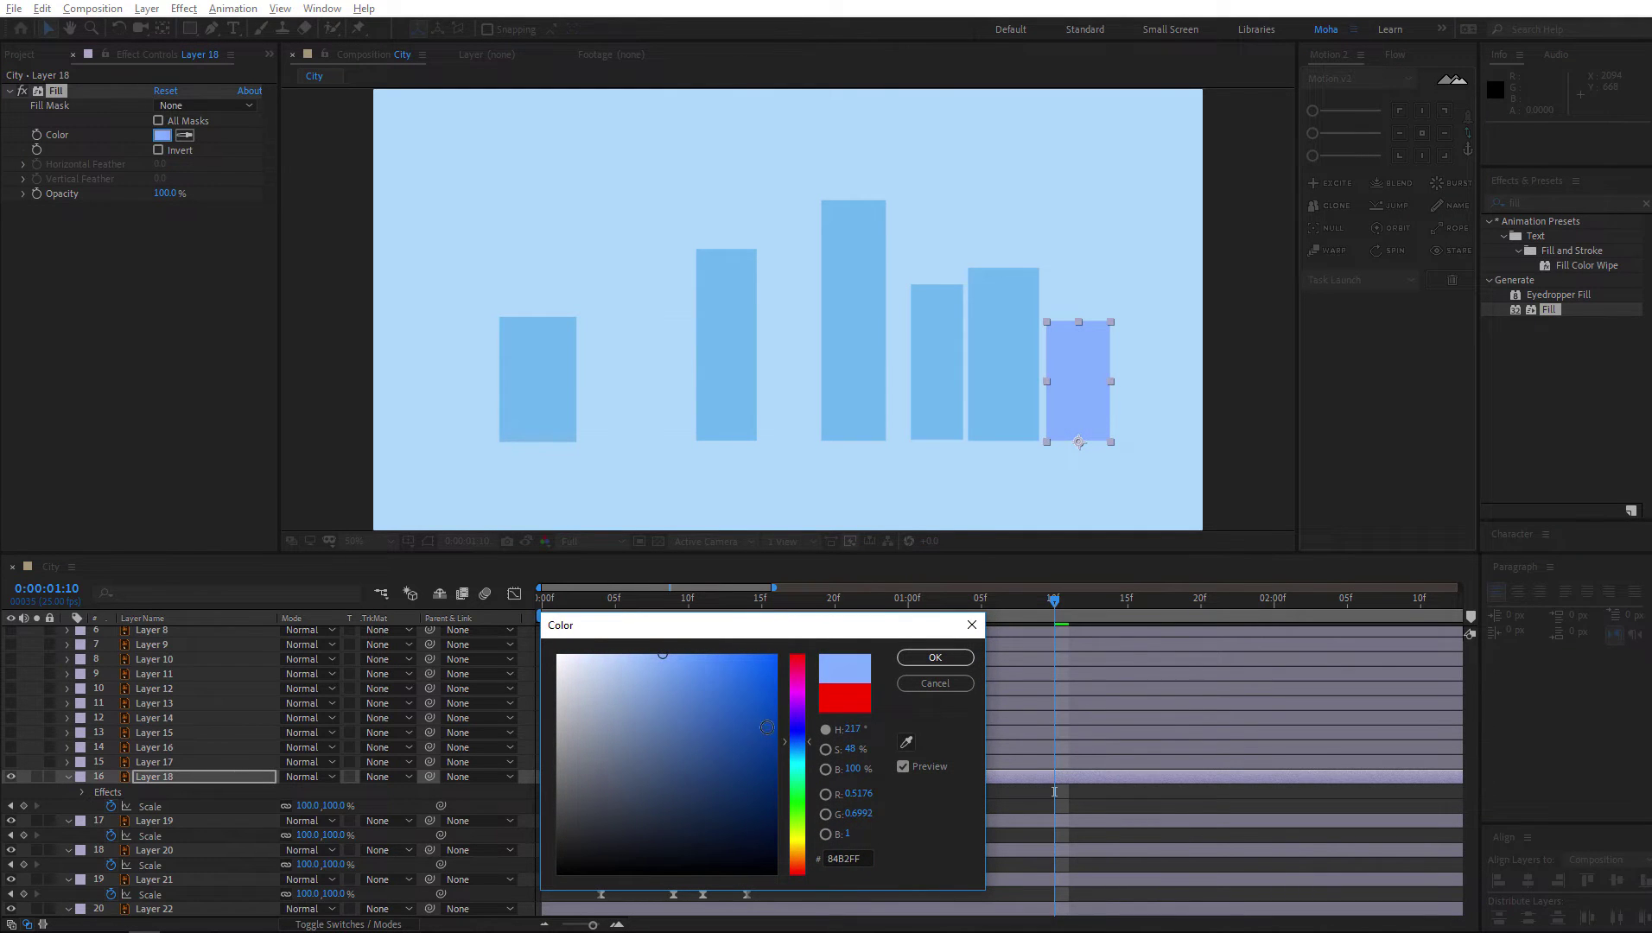
mouse_move(678, 660)
mouse_down()
mouse_move(648, 654)
mouse_move(673, 661)
mouse_up()
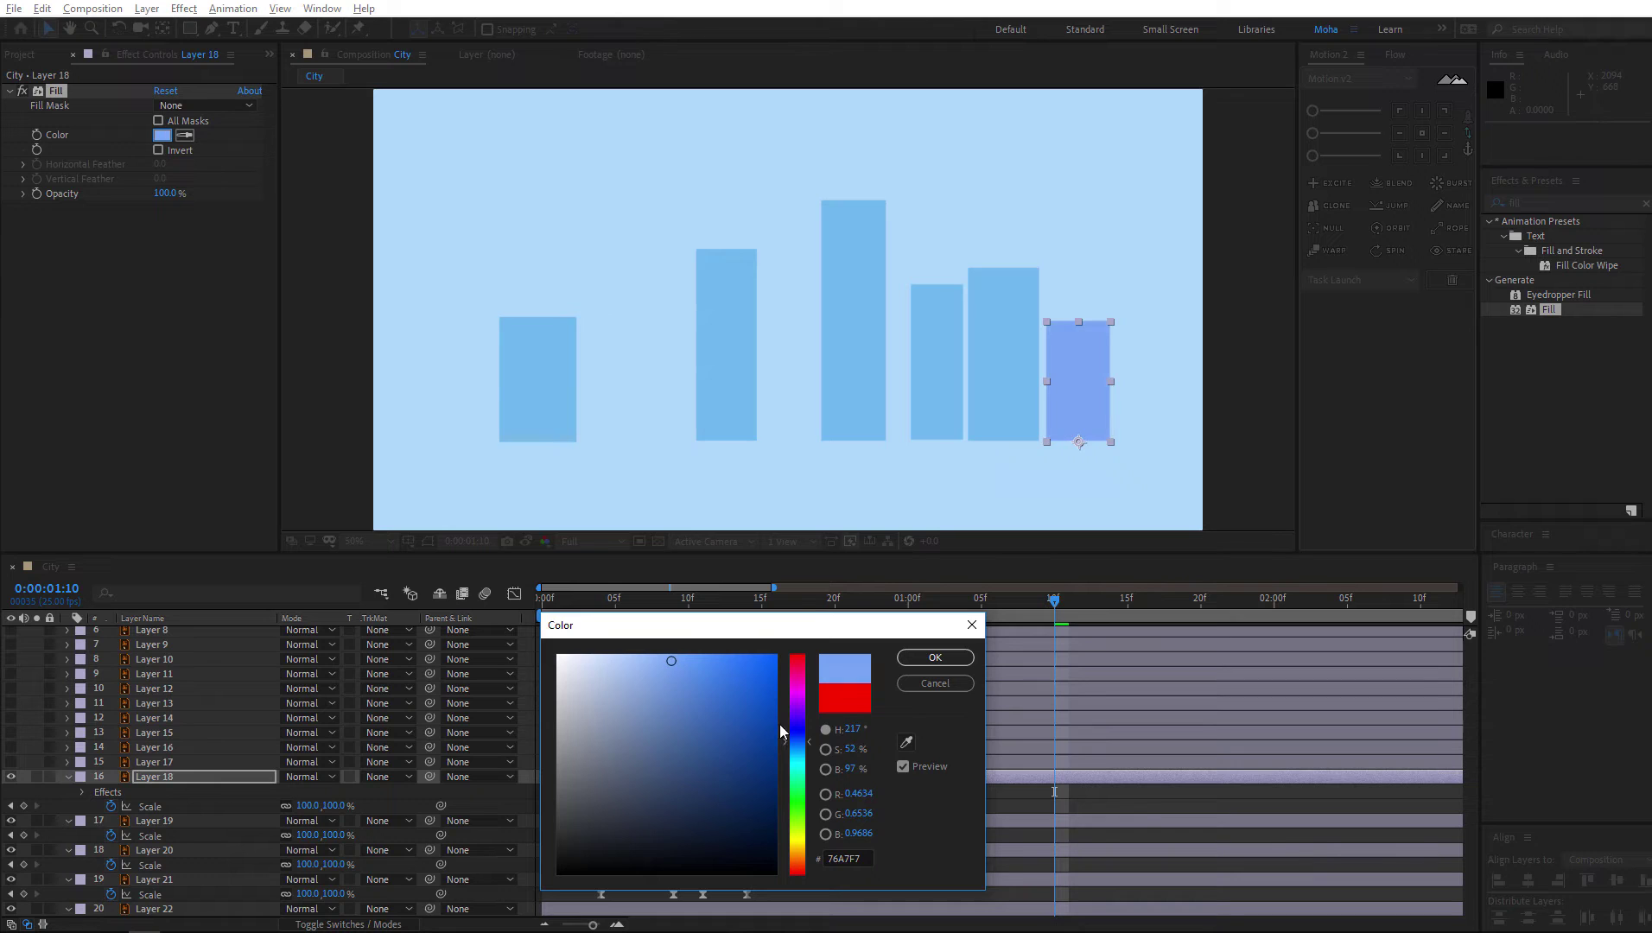
drag(799, 748, 798, 750)
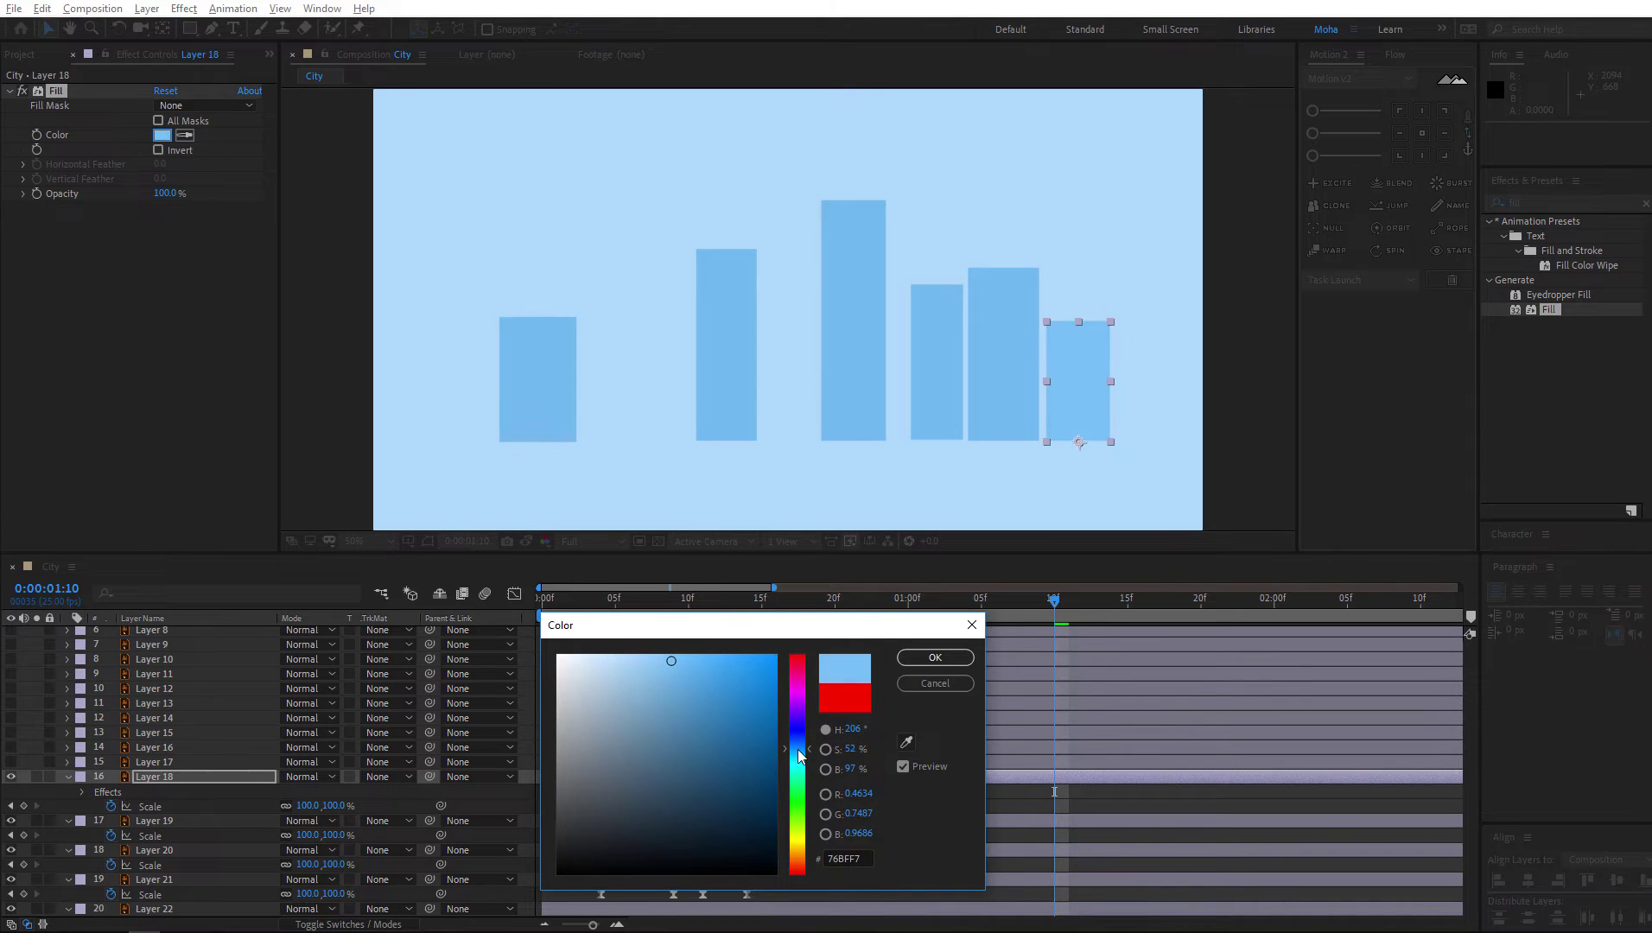
click(929, 660)
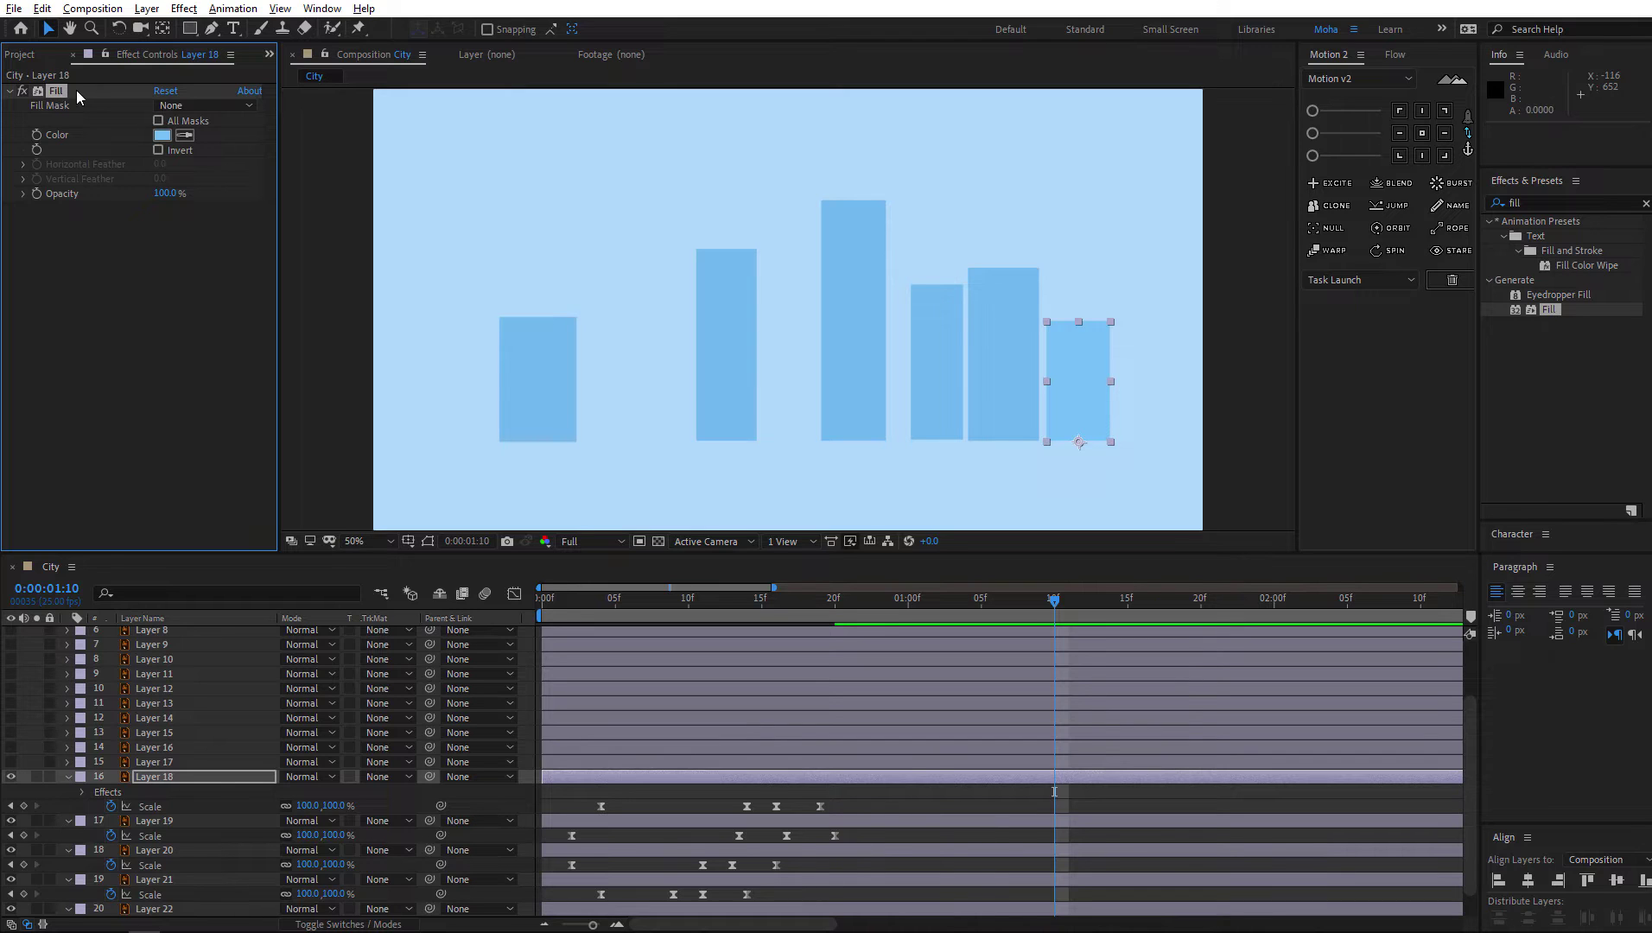
Copy Layer 18's Fill effect onto Layers 19 to 22 so all background buildings share the same blue
click(190, 822)
scroll(196, 826, down, 2)
shift+click(184, 880)
key(ctrl+v)
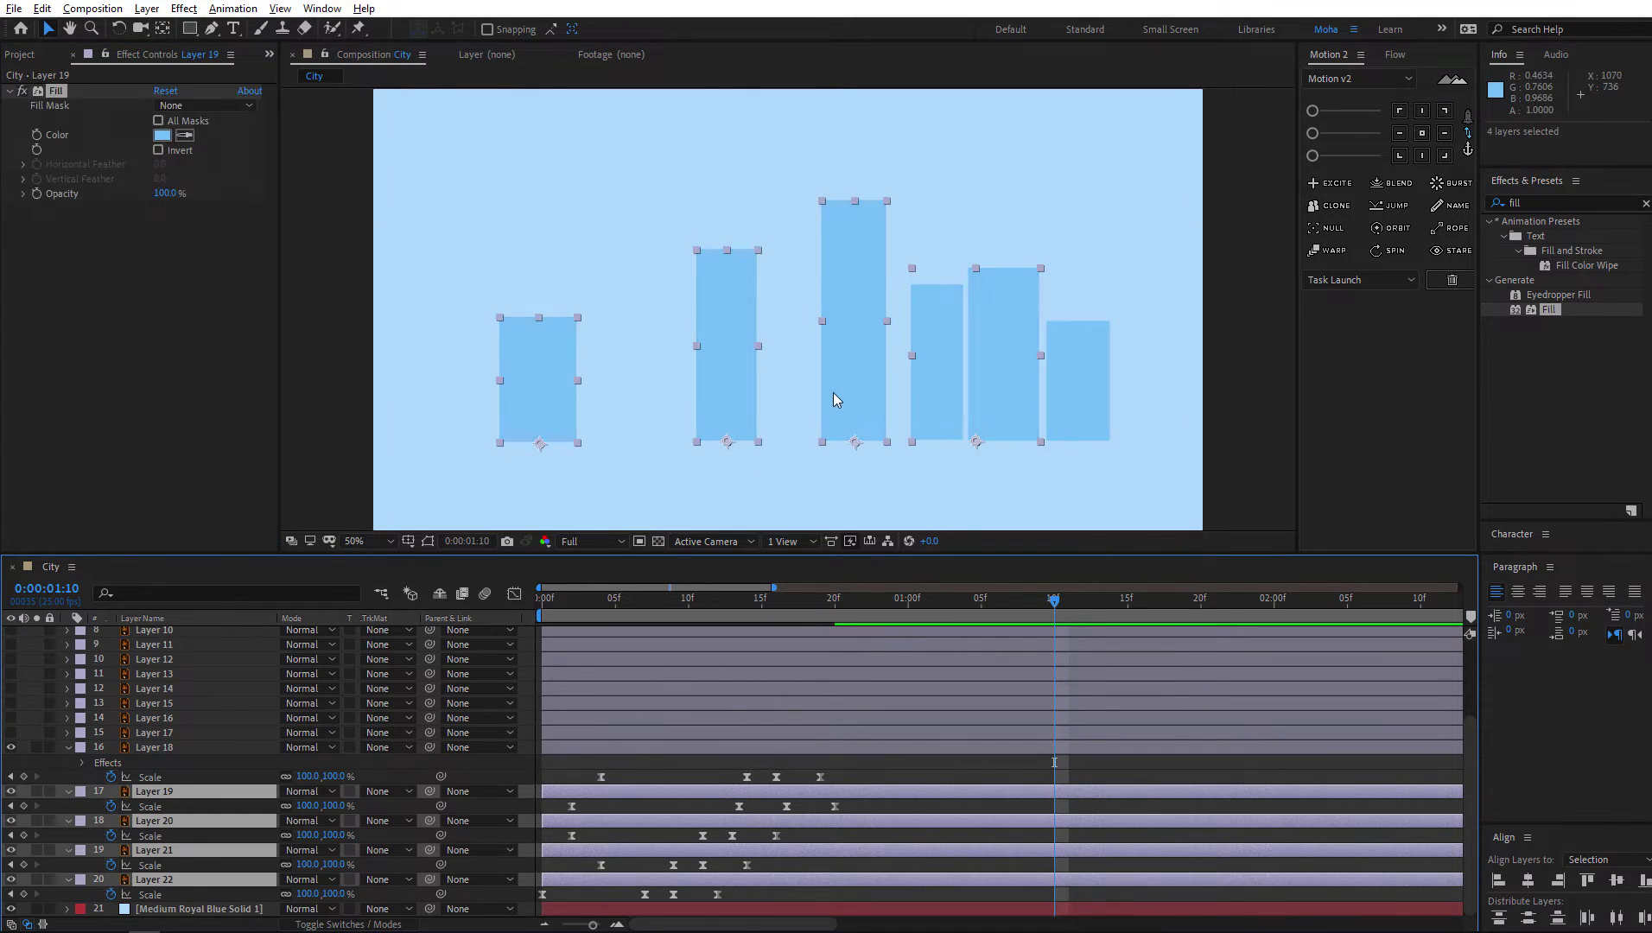
Show only Layer 17, the white building, in front of the background buildings and choose the Pan Behind (Anchor Point) tool
click(70, 748)
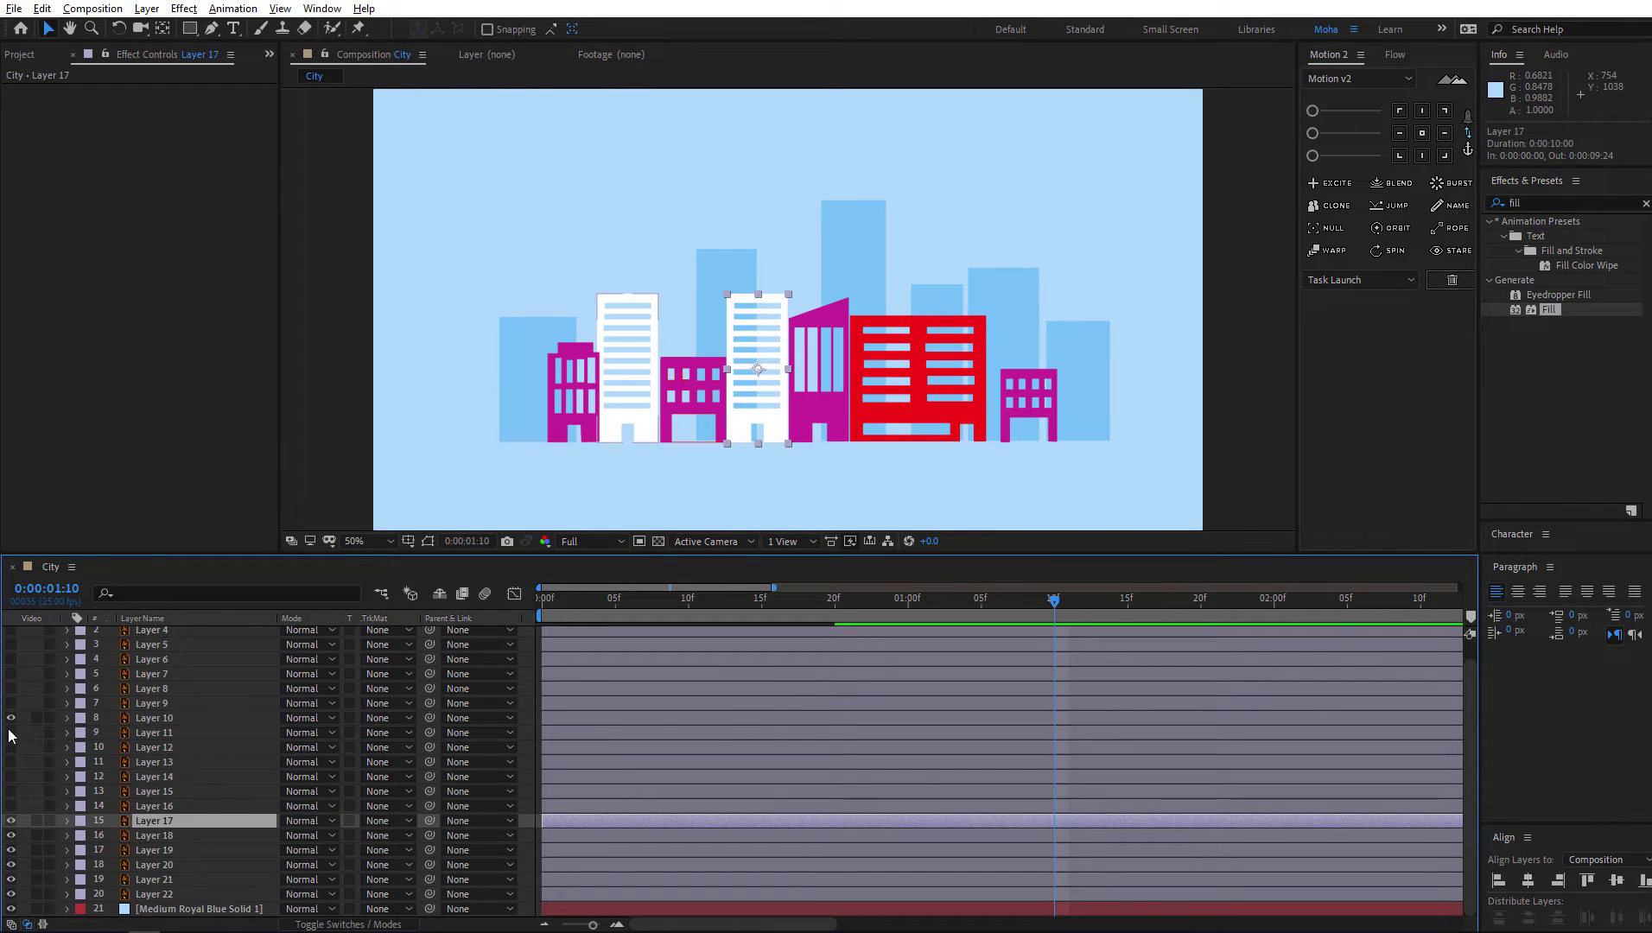
drag(10, 729, 11, 718)
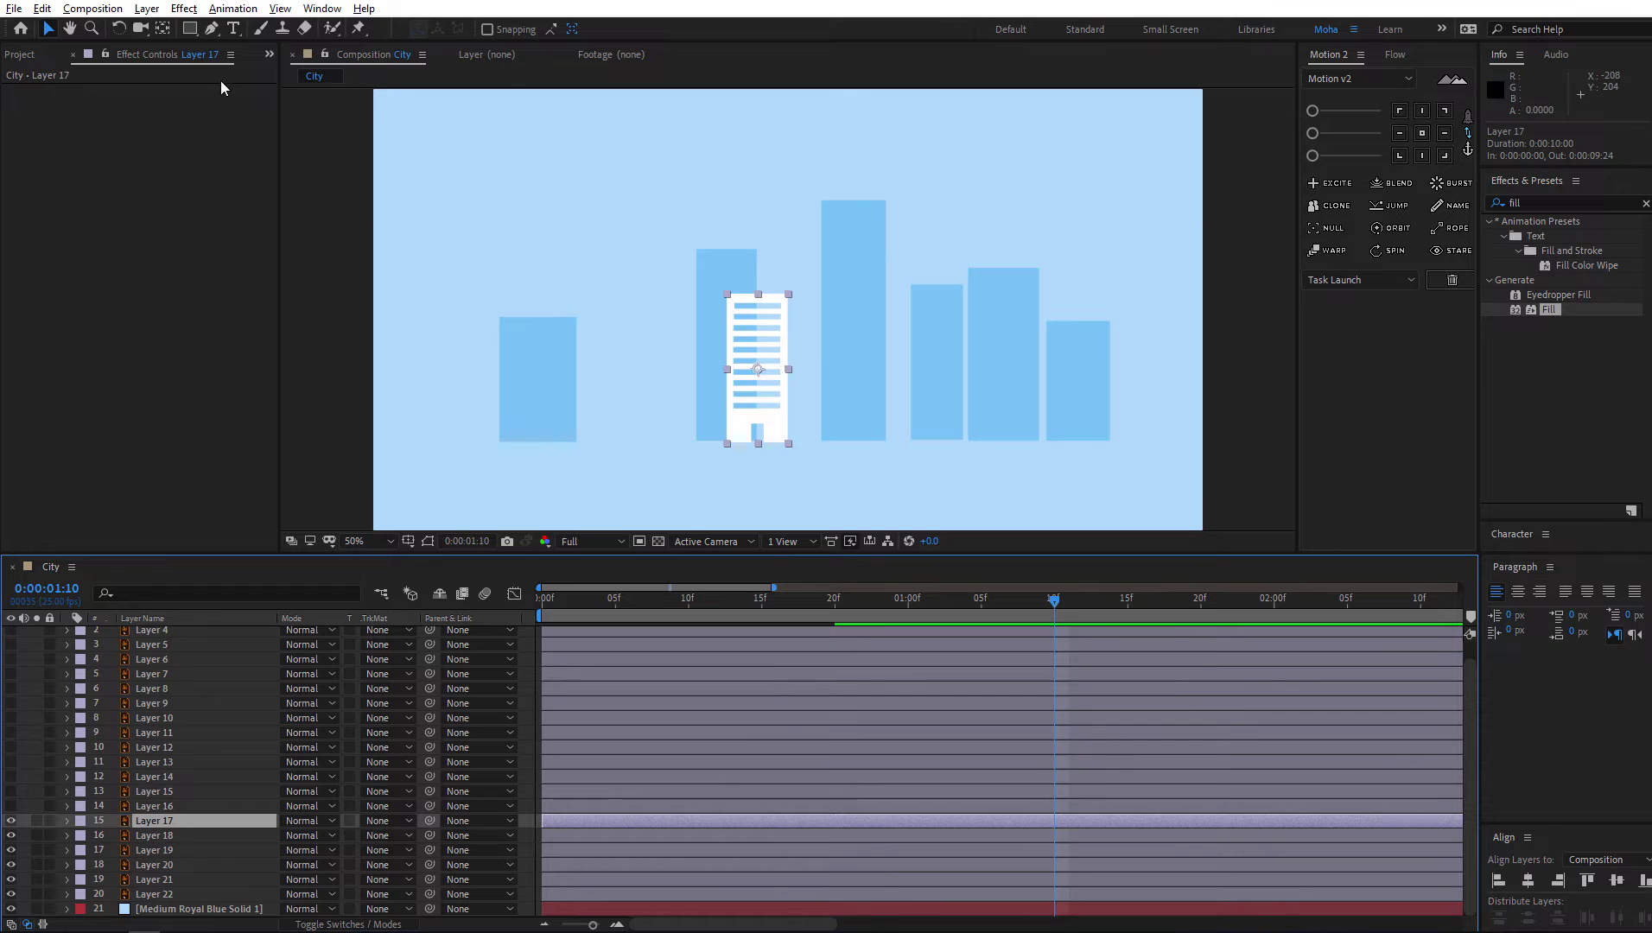
click(164, 29)
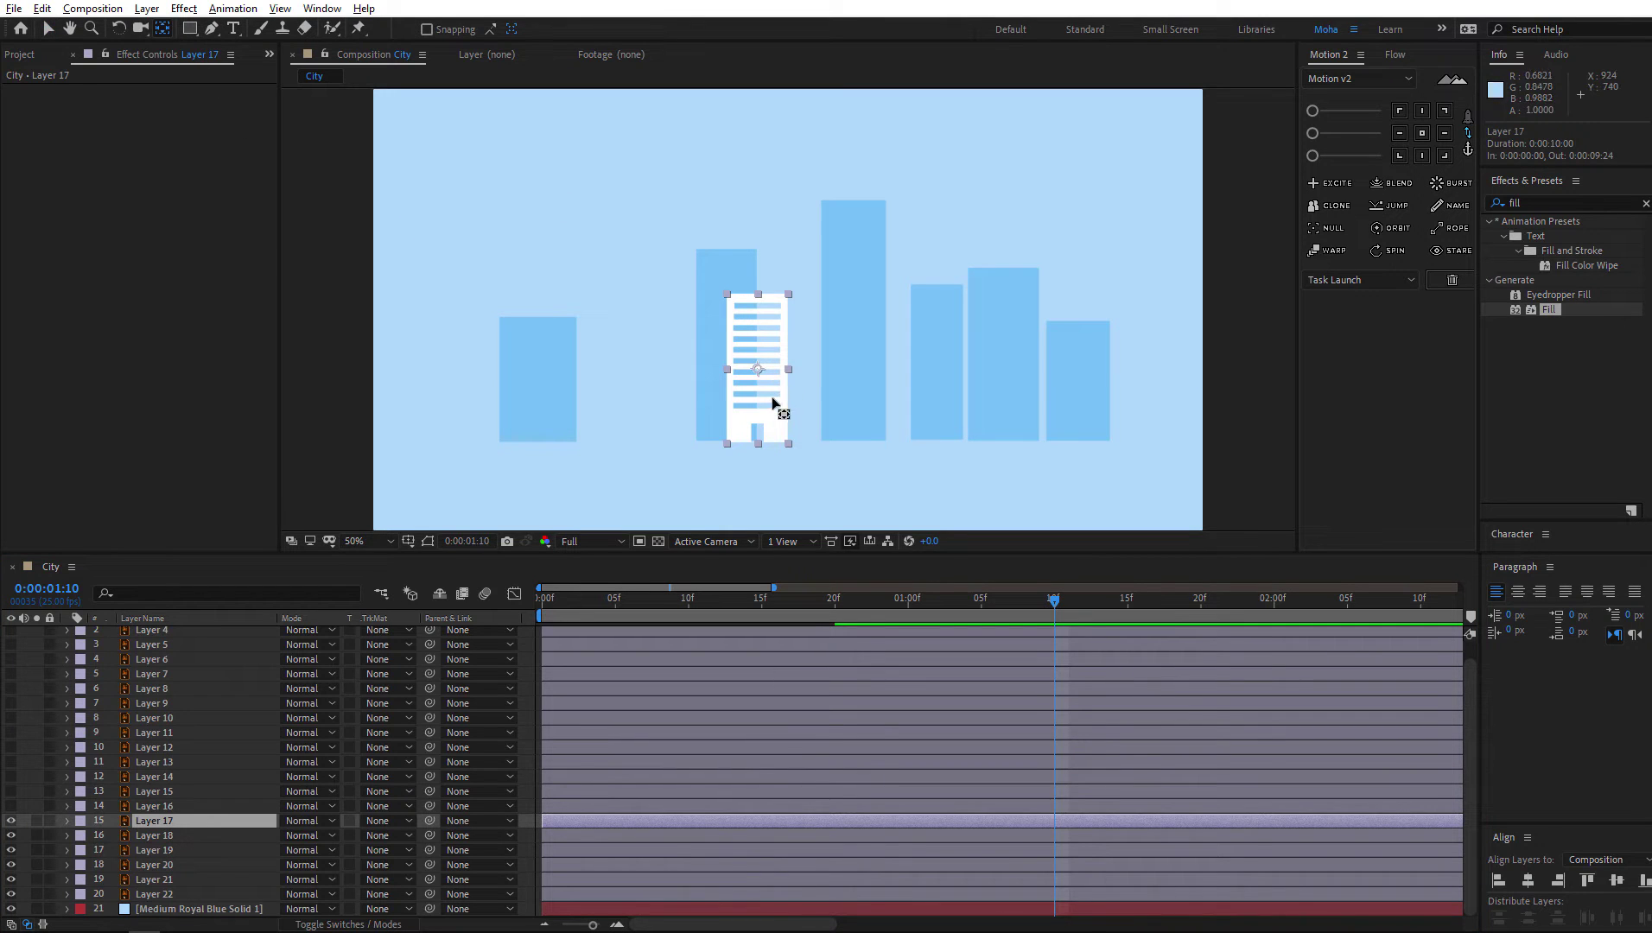
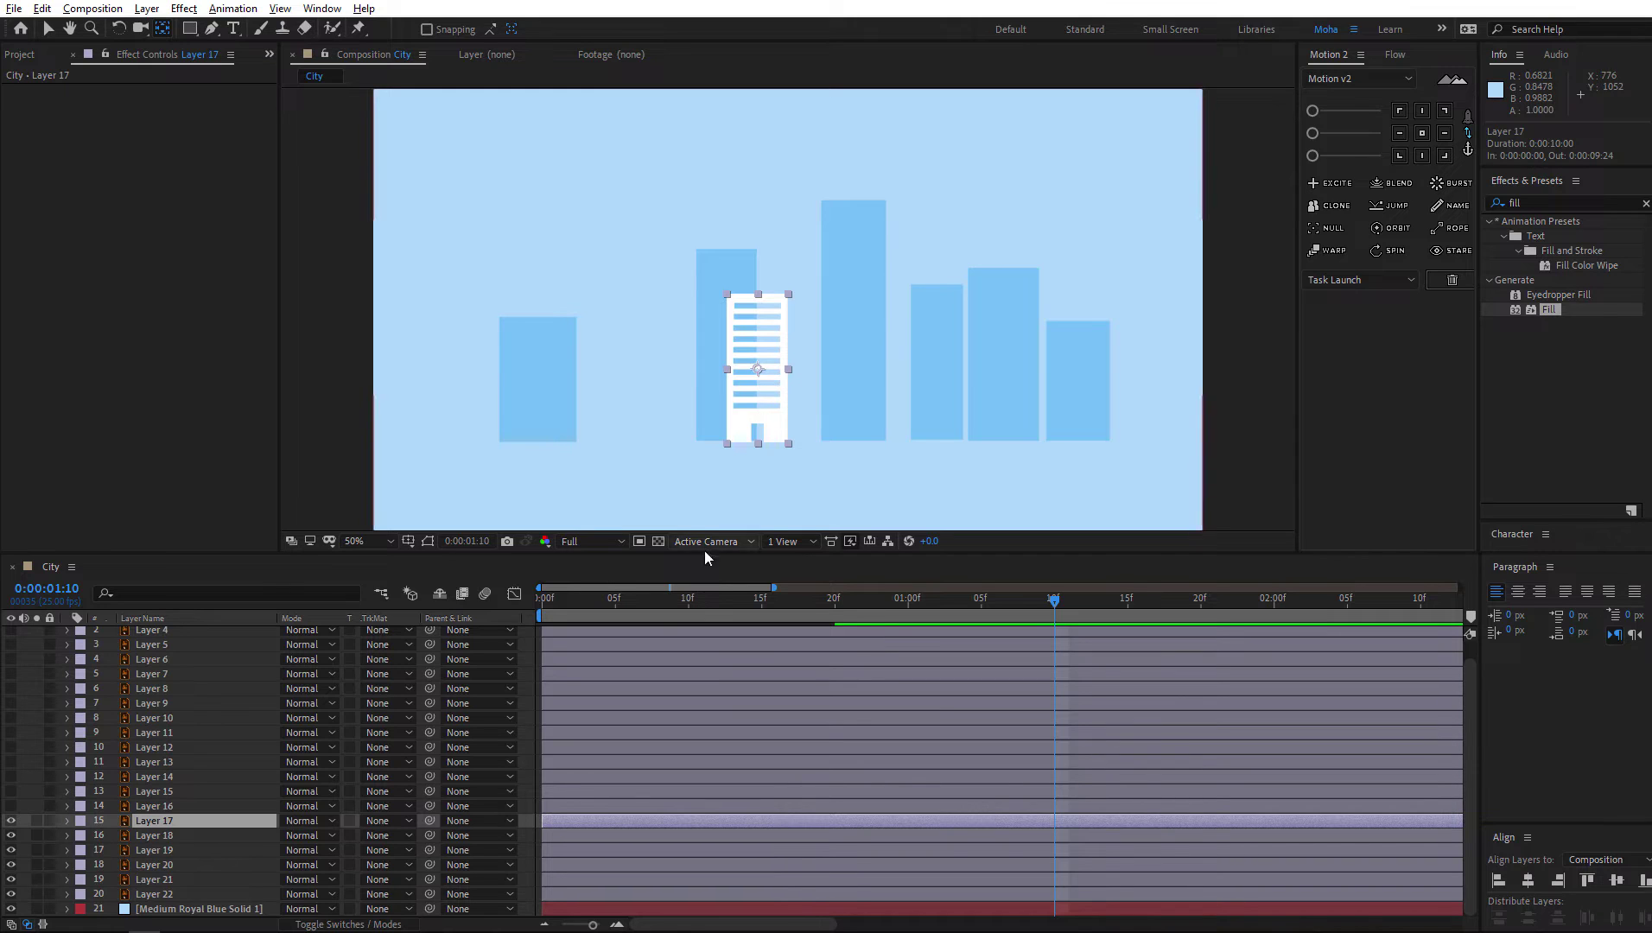
Give Layer 17 a 100% Scale keyframe at frame 12 and a 0% one at frame 5, and preview it
mouse_move(731, 603)
mouse_down()
mouse_move(614, 605)
mouse_move(738, 607)
mouse_move(717, 606)
mouse_up()
key(s)
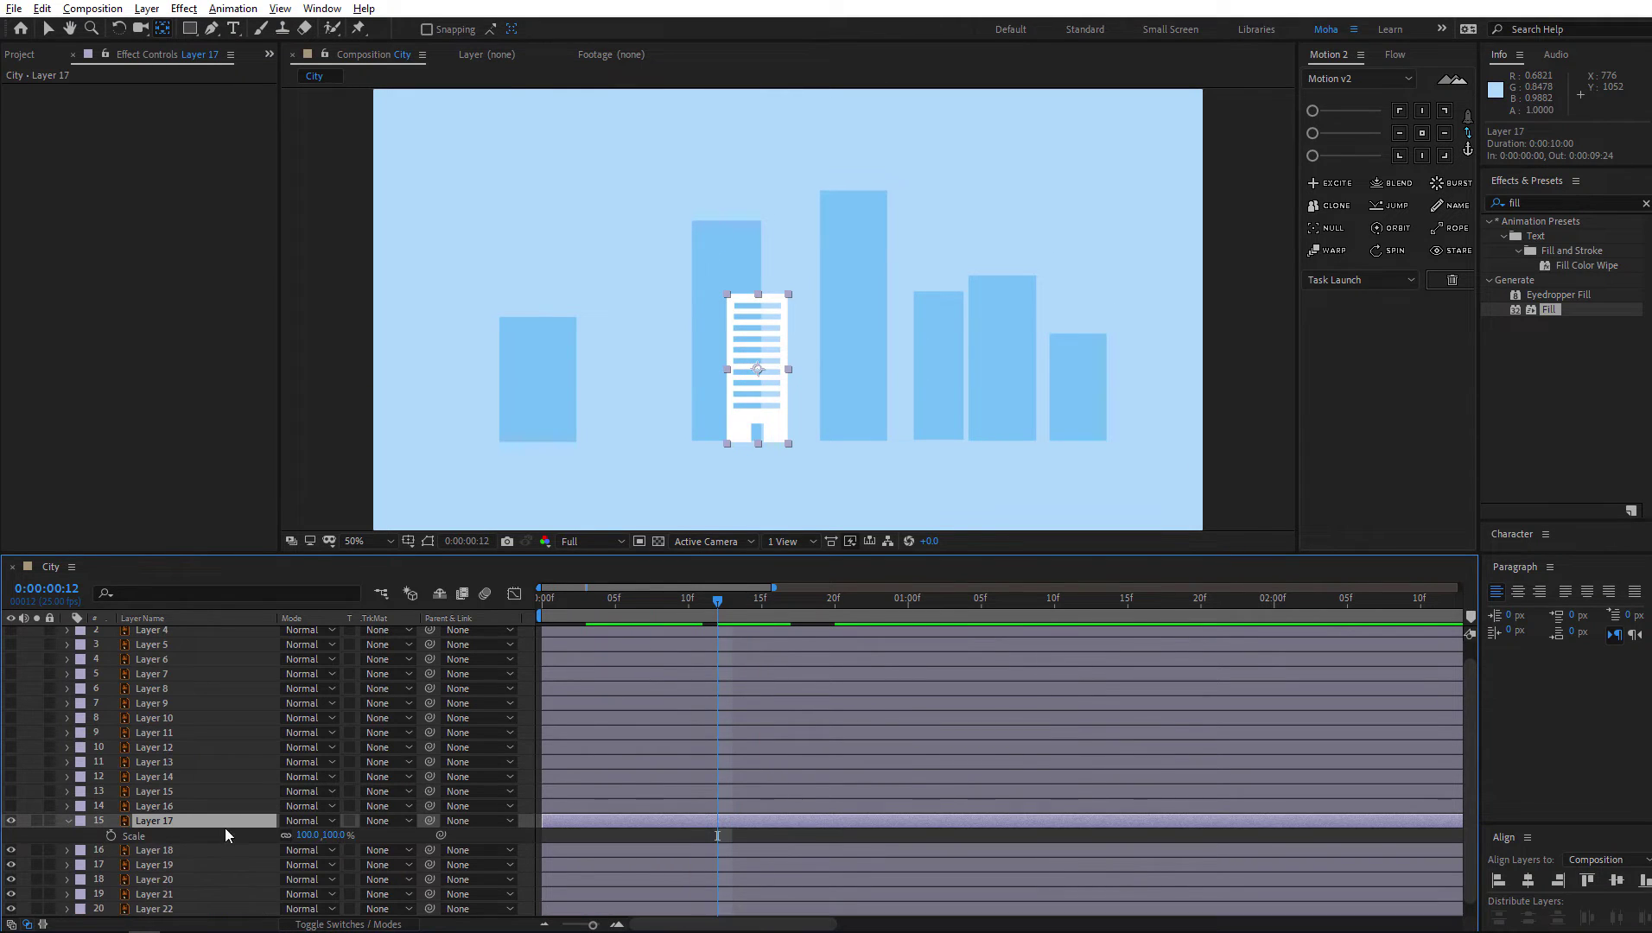
click(111, 836)
click(609, 609)
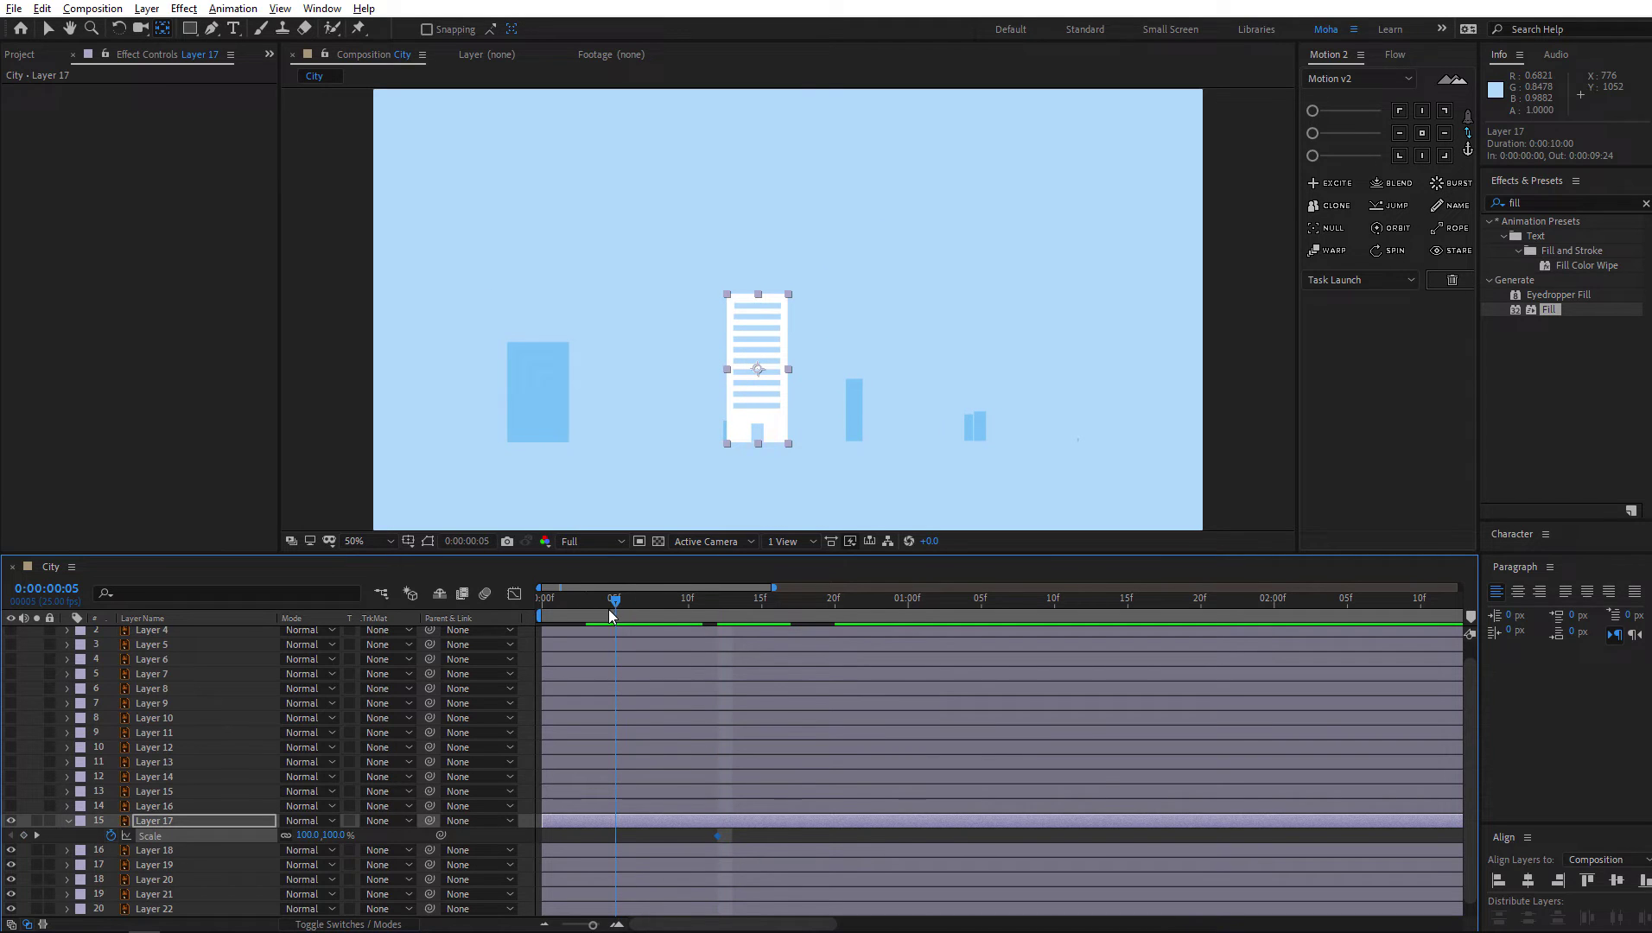
click(333, 836)
text(0)
key(Return)
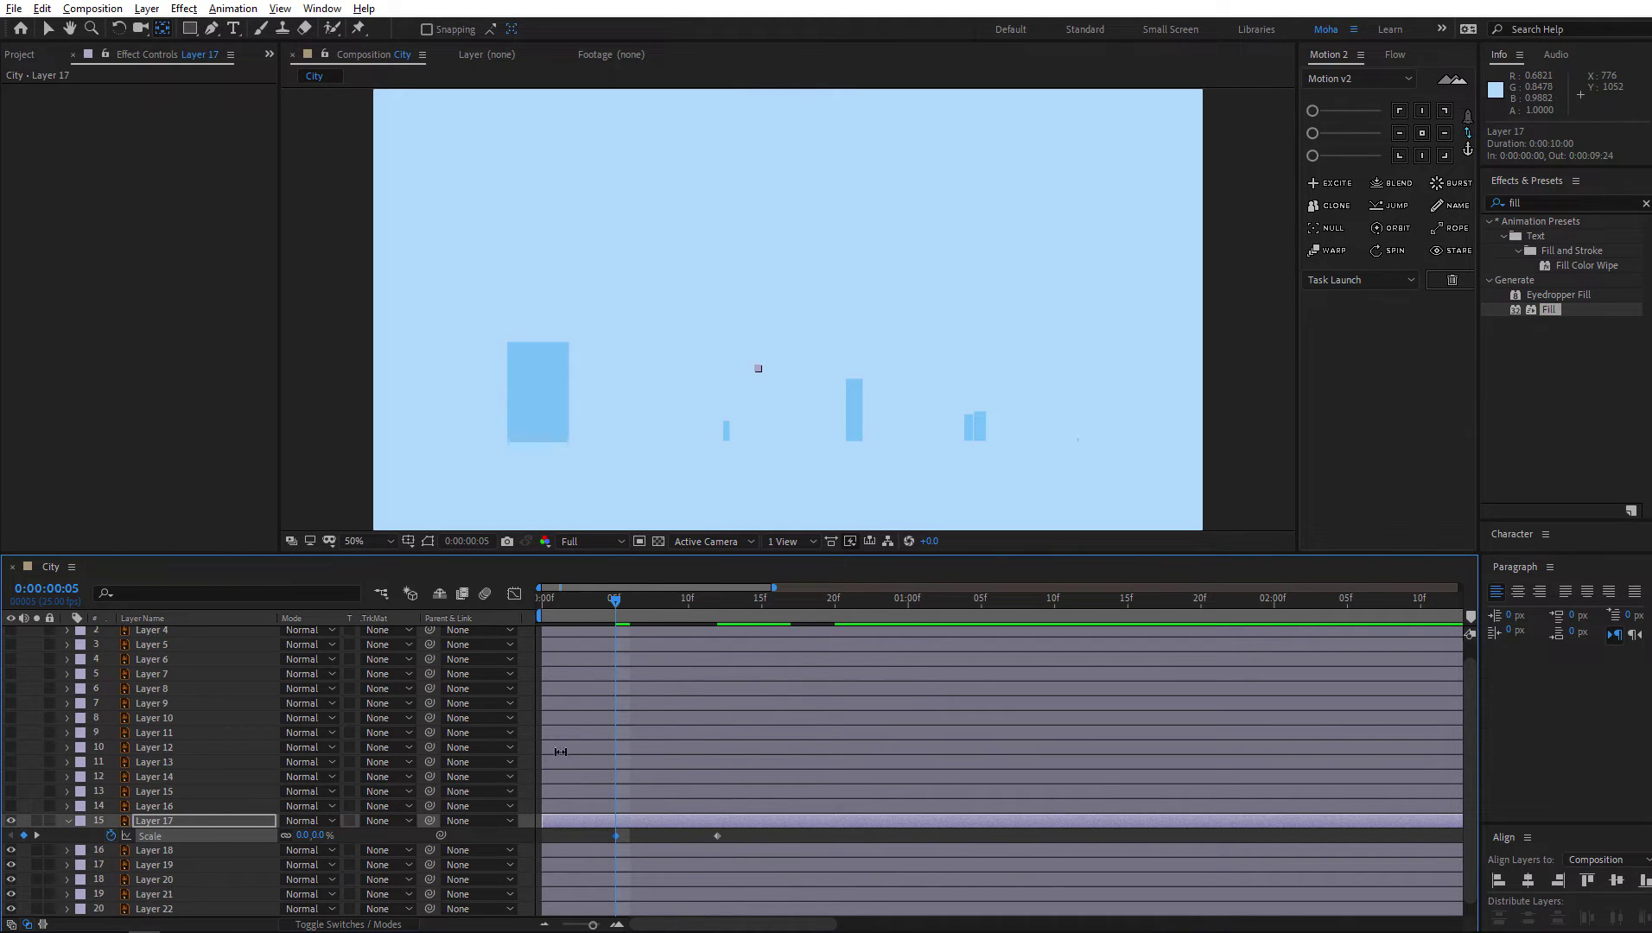
key(space)
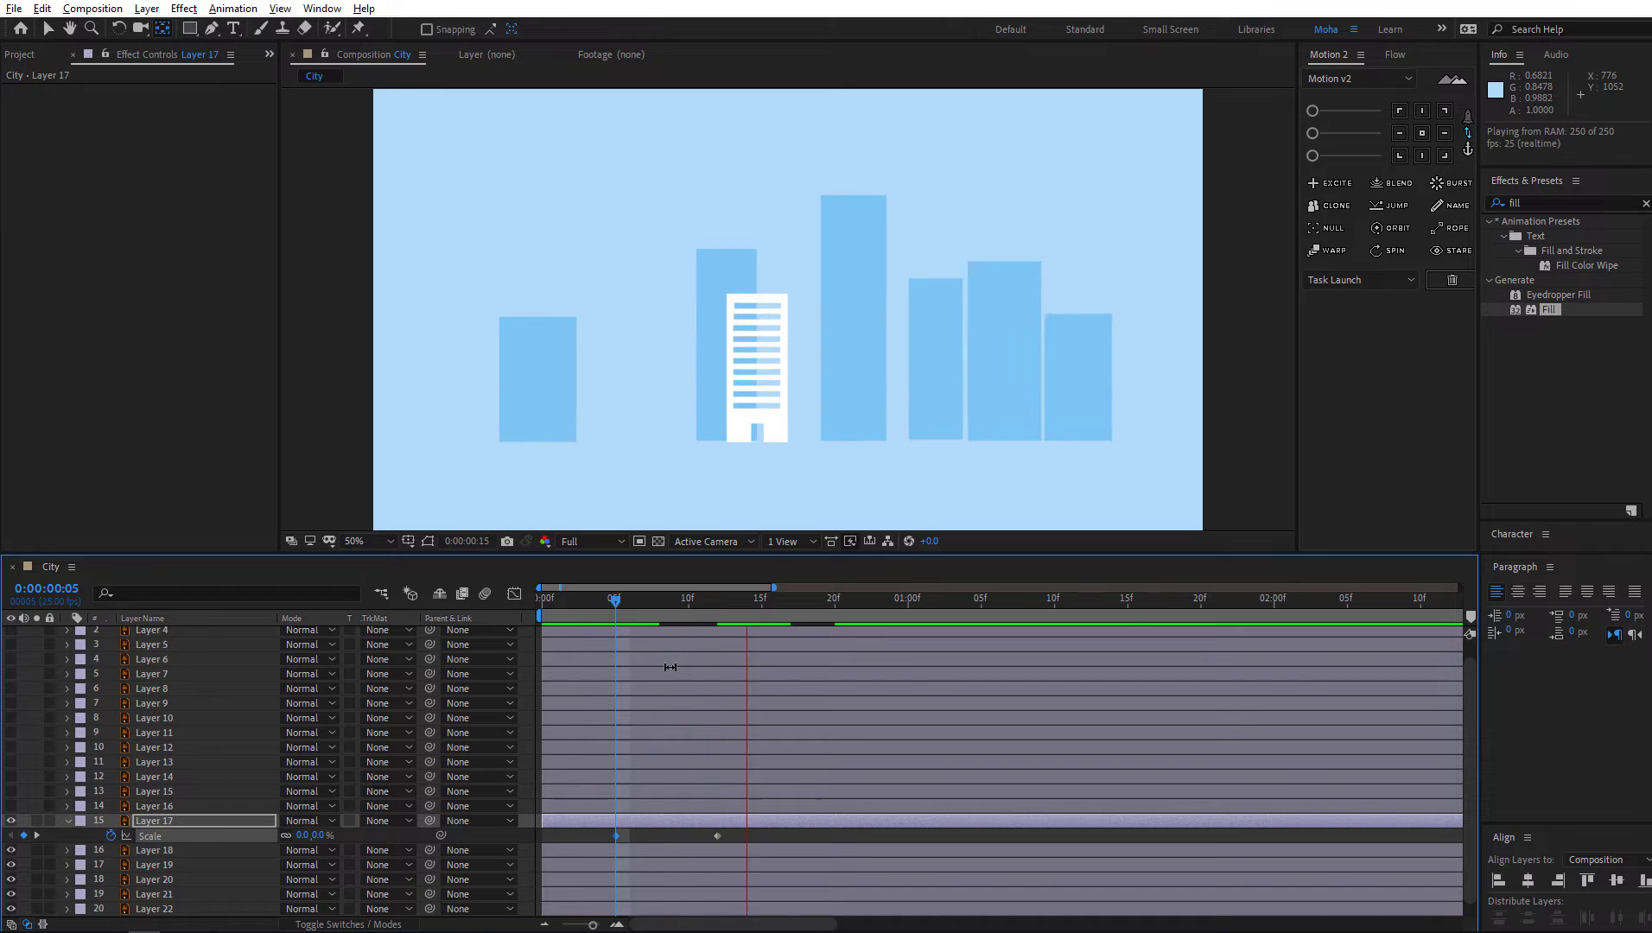
Try Layer 17's anchor point at the top centre of the white building and scrub through the scale animation
mouse_move(742, 593)
mouse_down()
mouse_move(636, 613)
mouse_move(732, 622)
mouse_up()
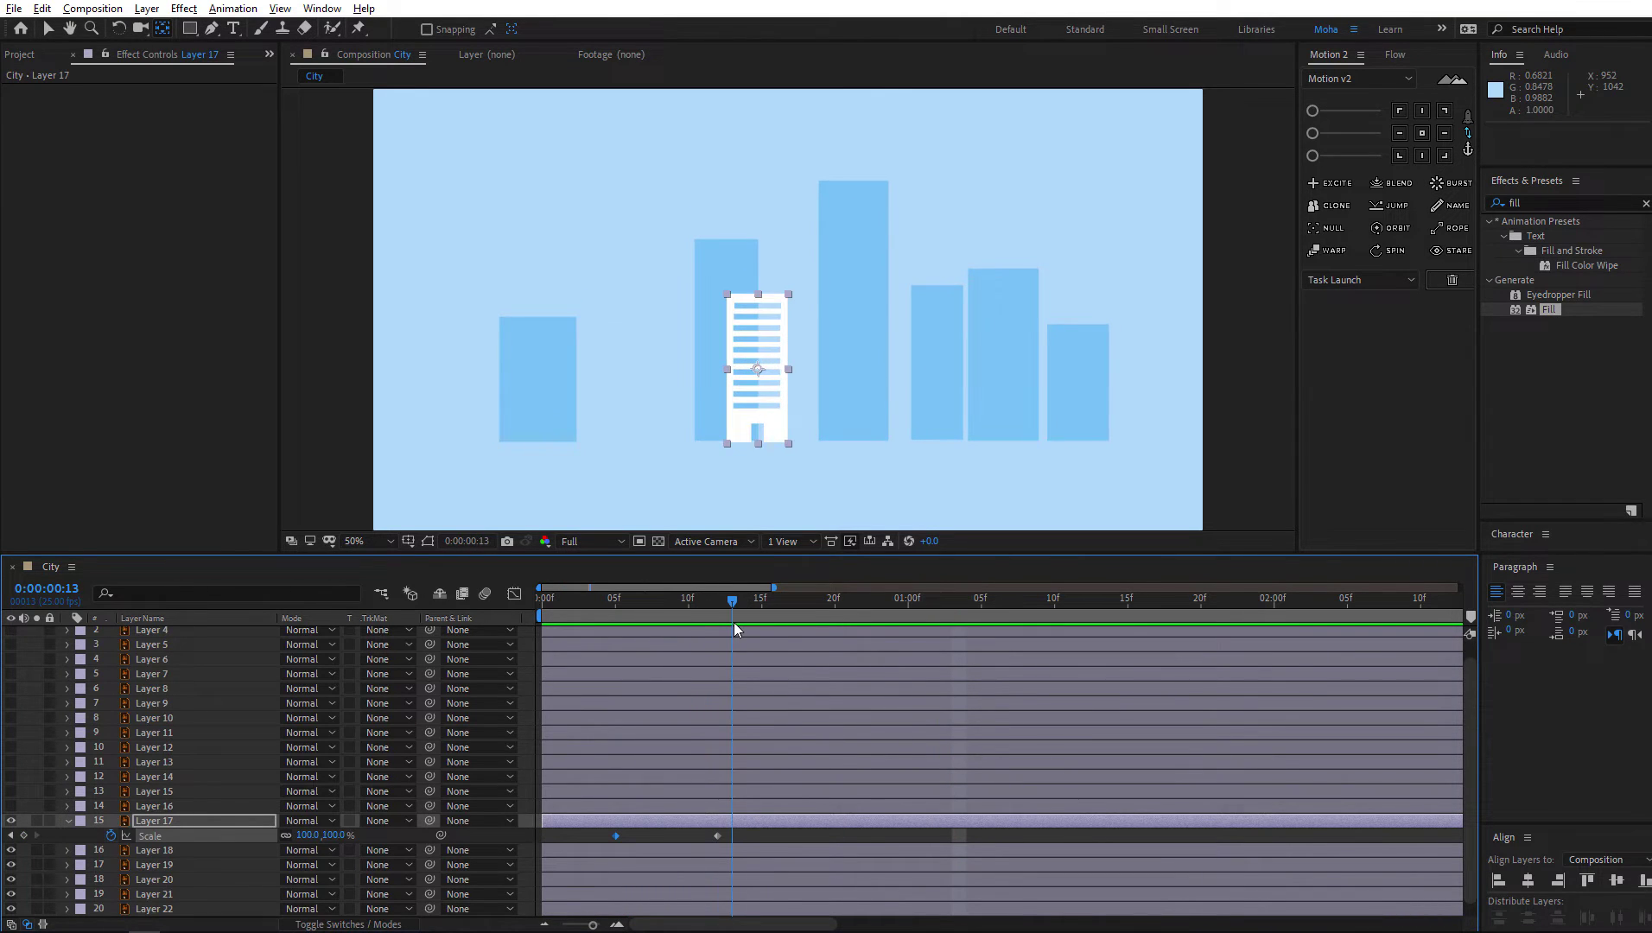
drag(757, 369, 758, 299)
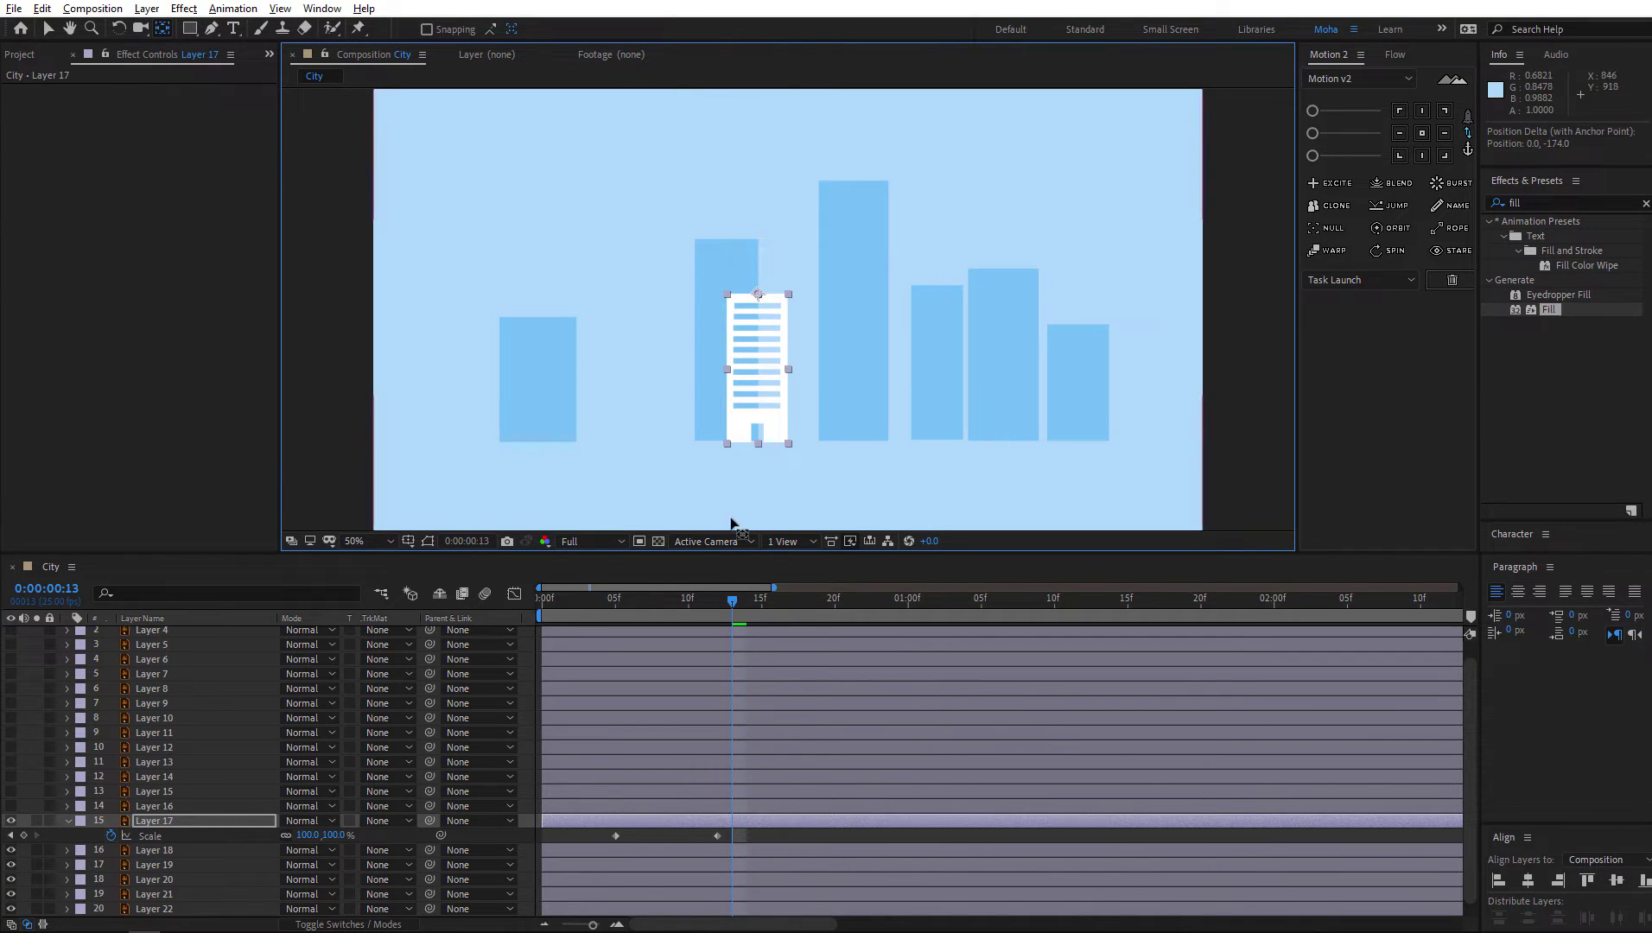
mouse_move(731, 600)
mouse_down()
mouse_move(611, 616)
mouse_move(753, 611)
mouse_move(608, 625)
mouse_move(750, 627)
mouse_up()
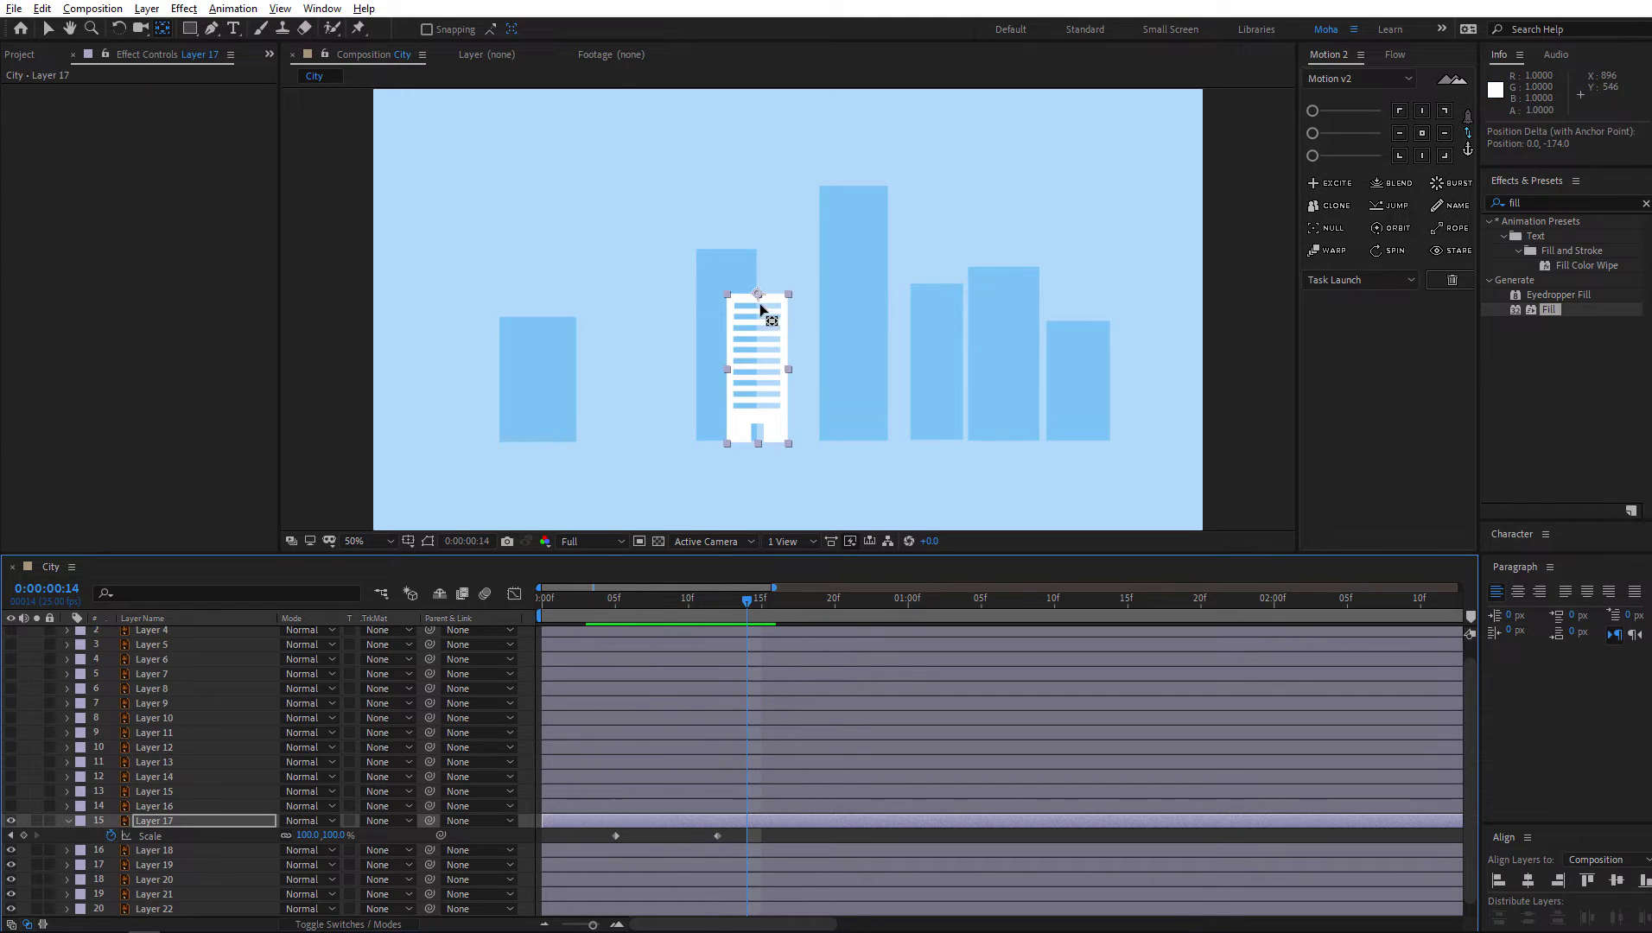
Move Layer 17's anchor point to the bottom centre of the white building and preview the animation from the start
drag(757, 296, 754, 419)
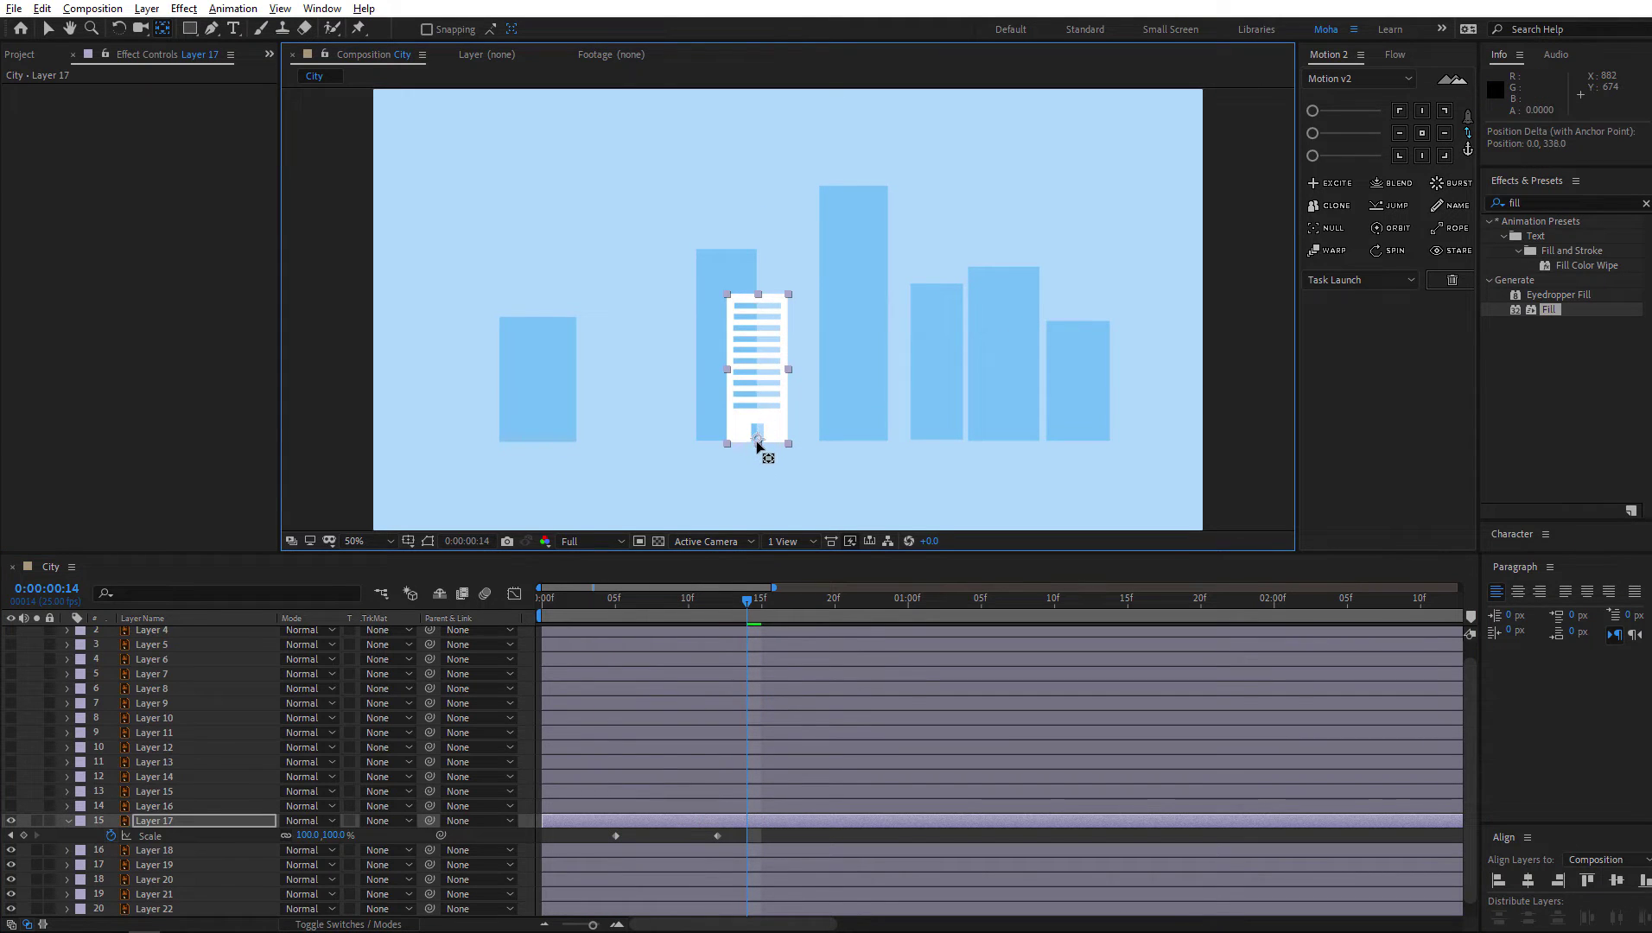
drag(748, 604, 535, 607)
key(space)
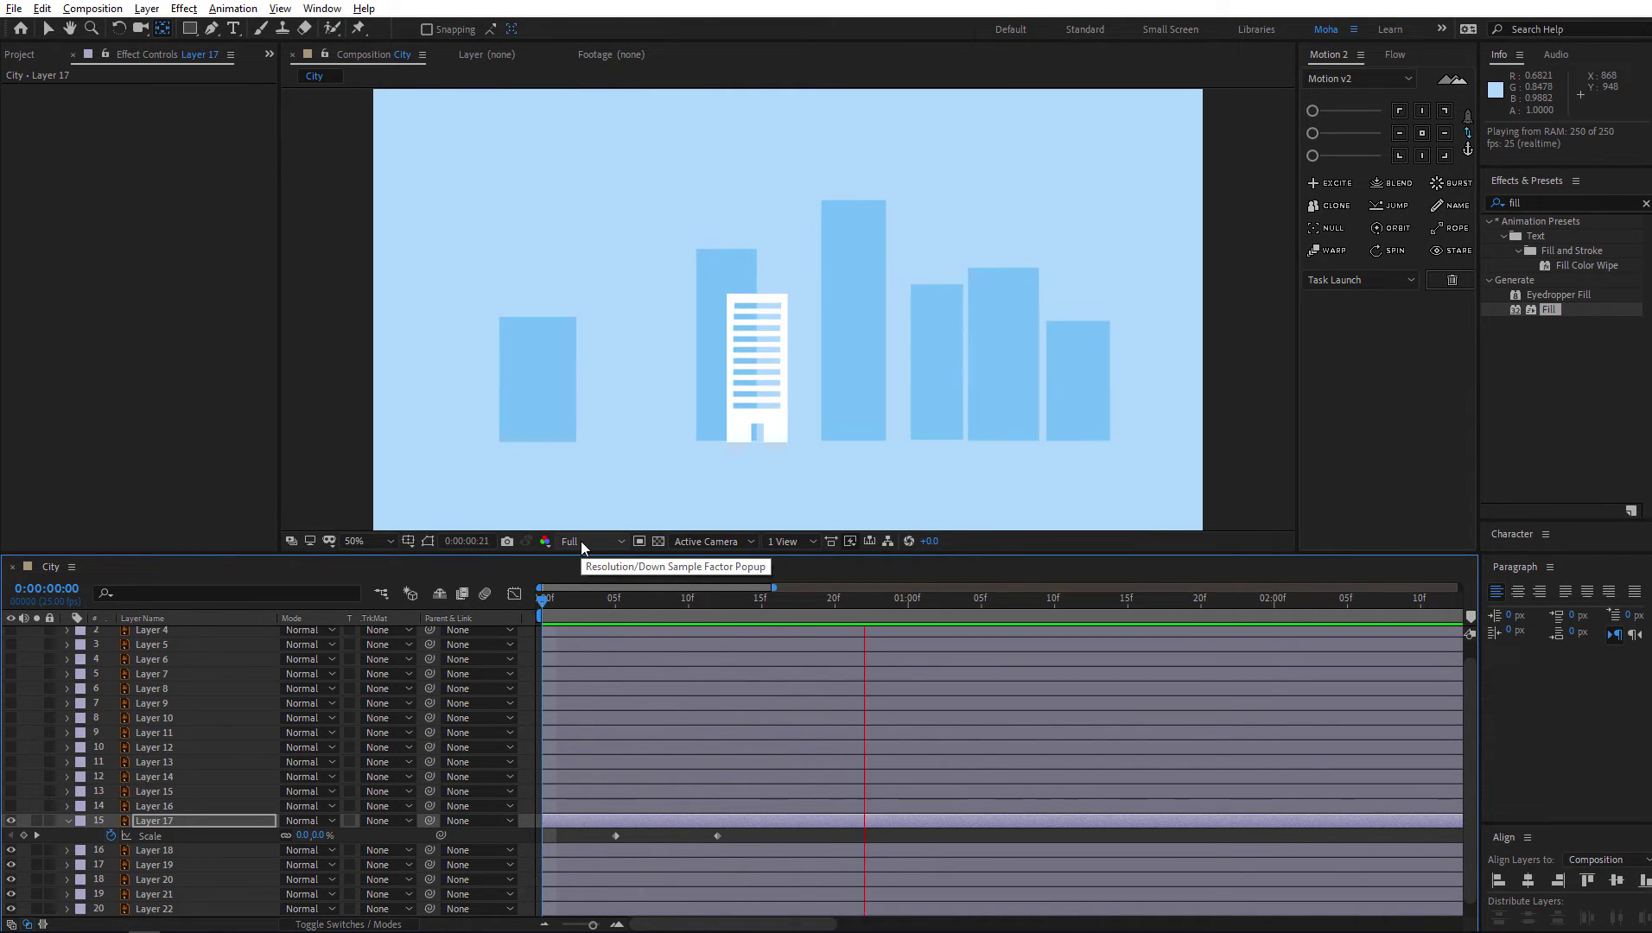
key(space)
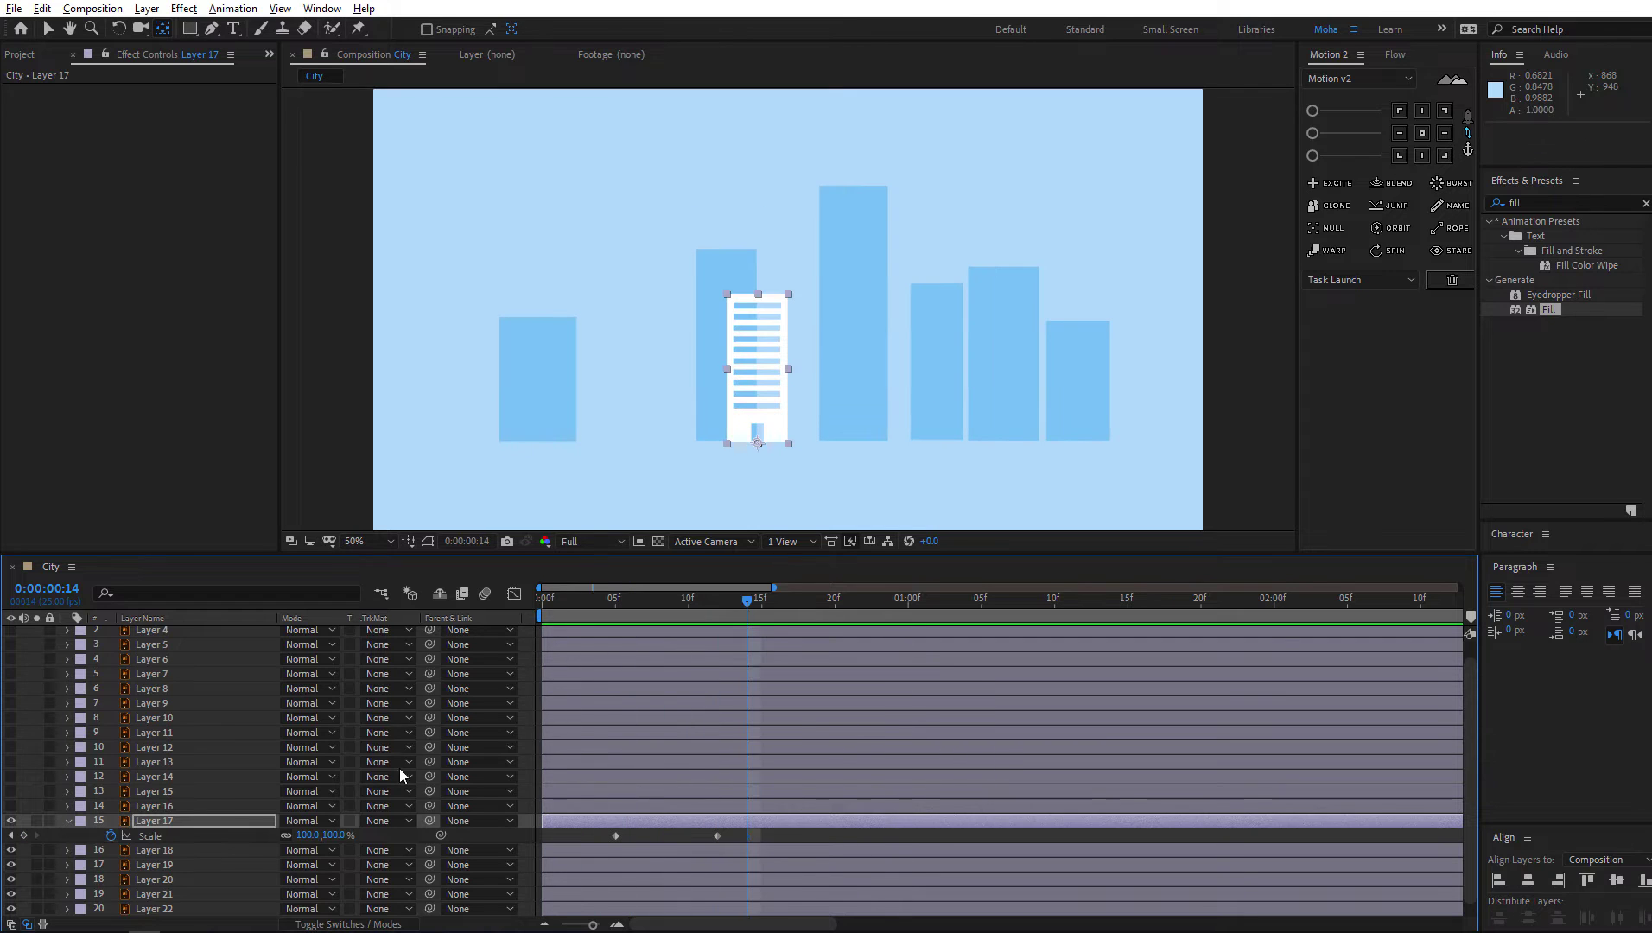
Add a 118% Scale keyframe to Layer 17 at frame 14 and a 100% keyframe at frame 17
drag(305, 835, 320, 835)
drag(748, 605, 794, 619)
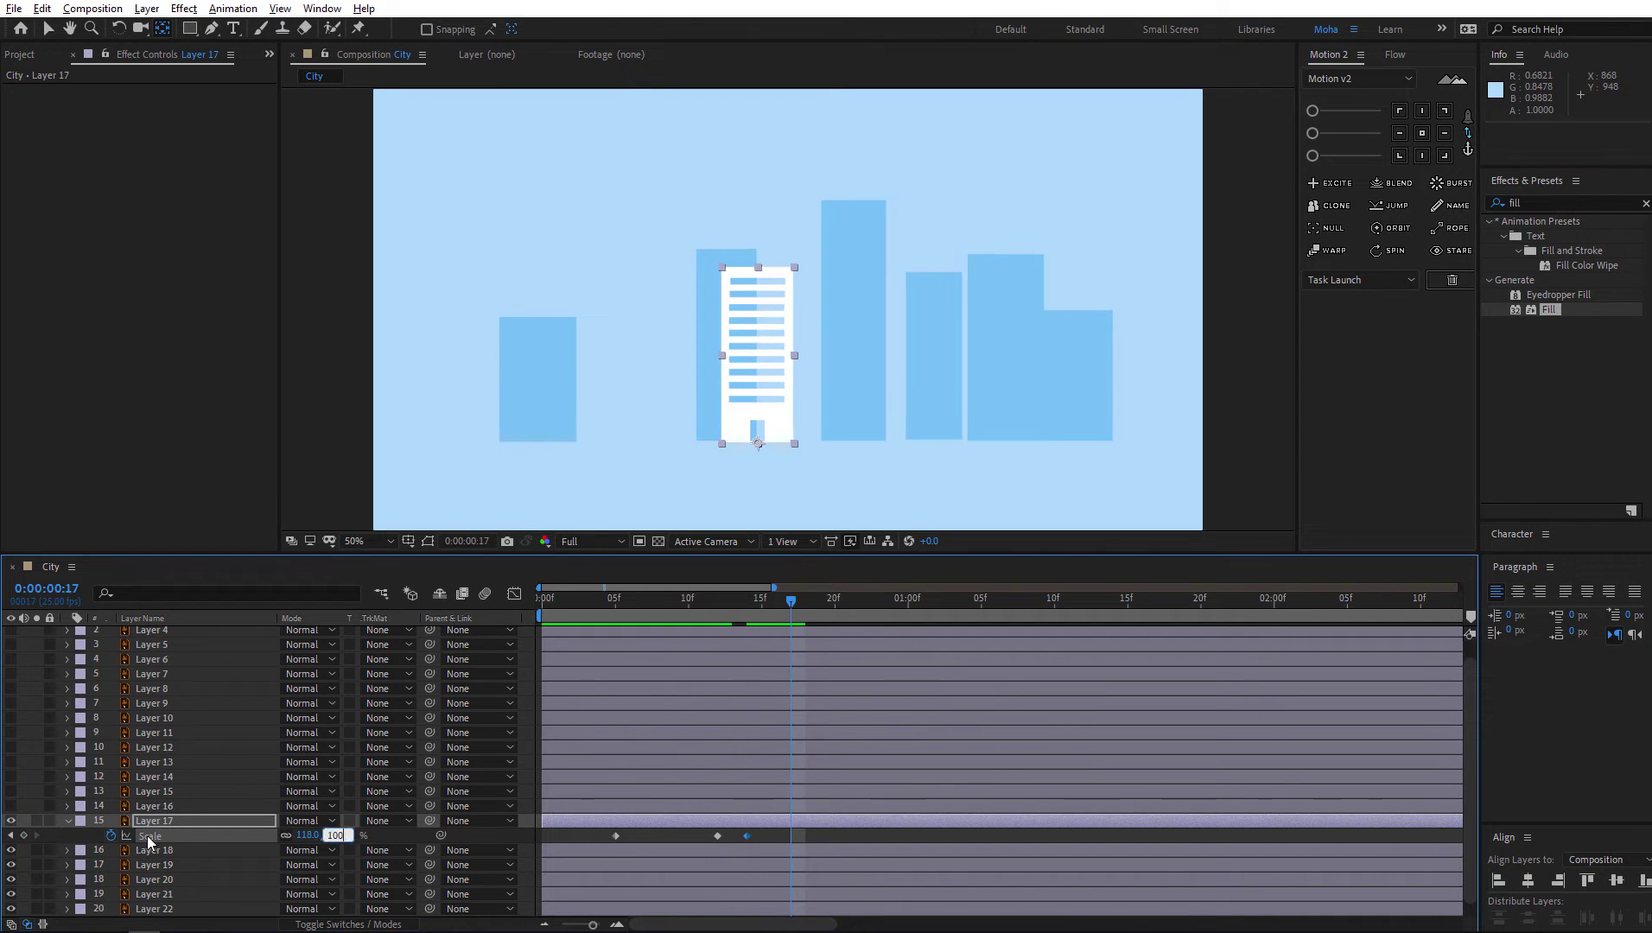
key(Return)
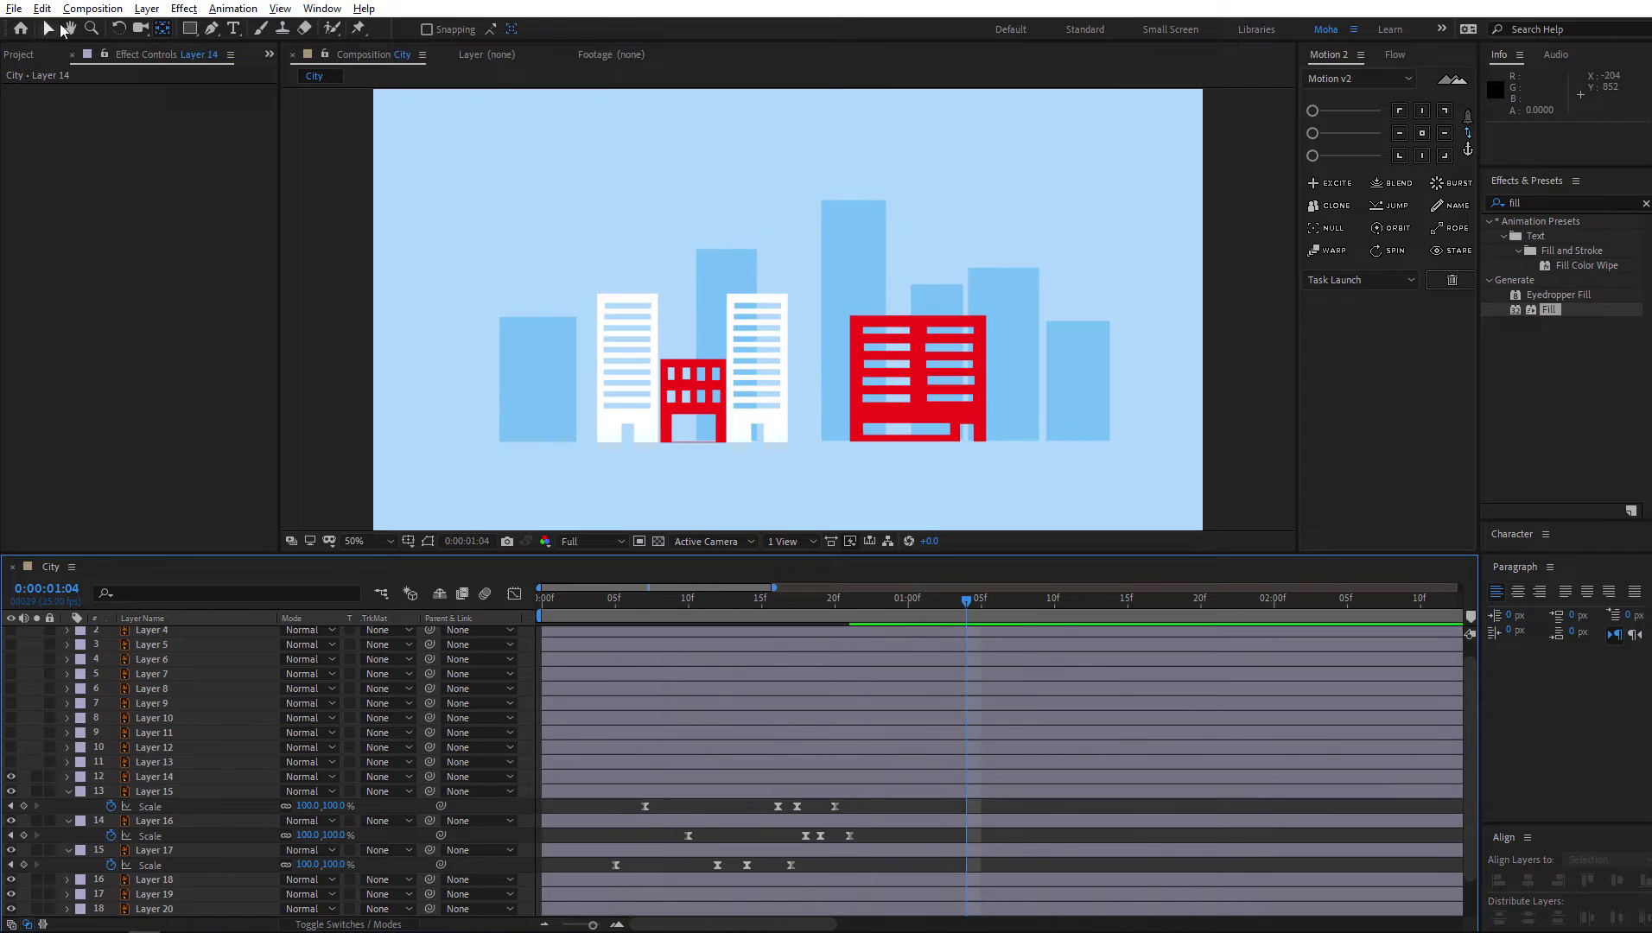
Reveal the Scale of Layer 14, the wide red building, and move its anchor point to the bottom centre
click(48, 28)
click(917, 380)
key(s)
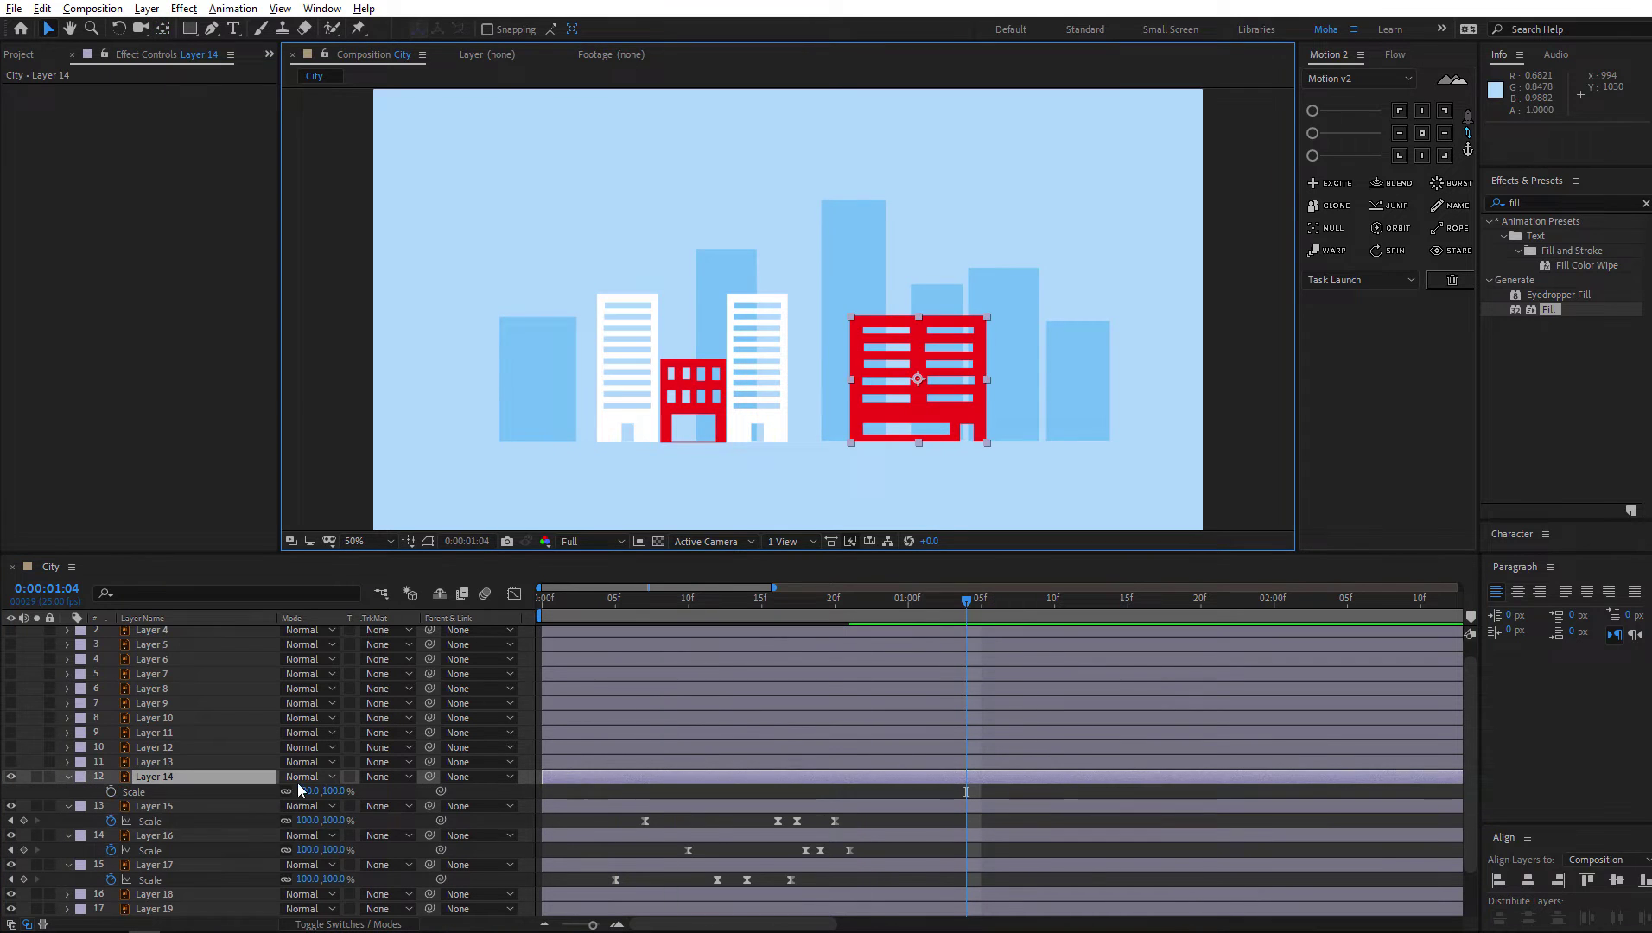
click(162, 30)
drag(918, 379, 919, 444)
drag(965, 602, 788, 629)
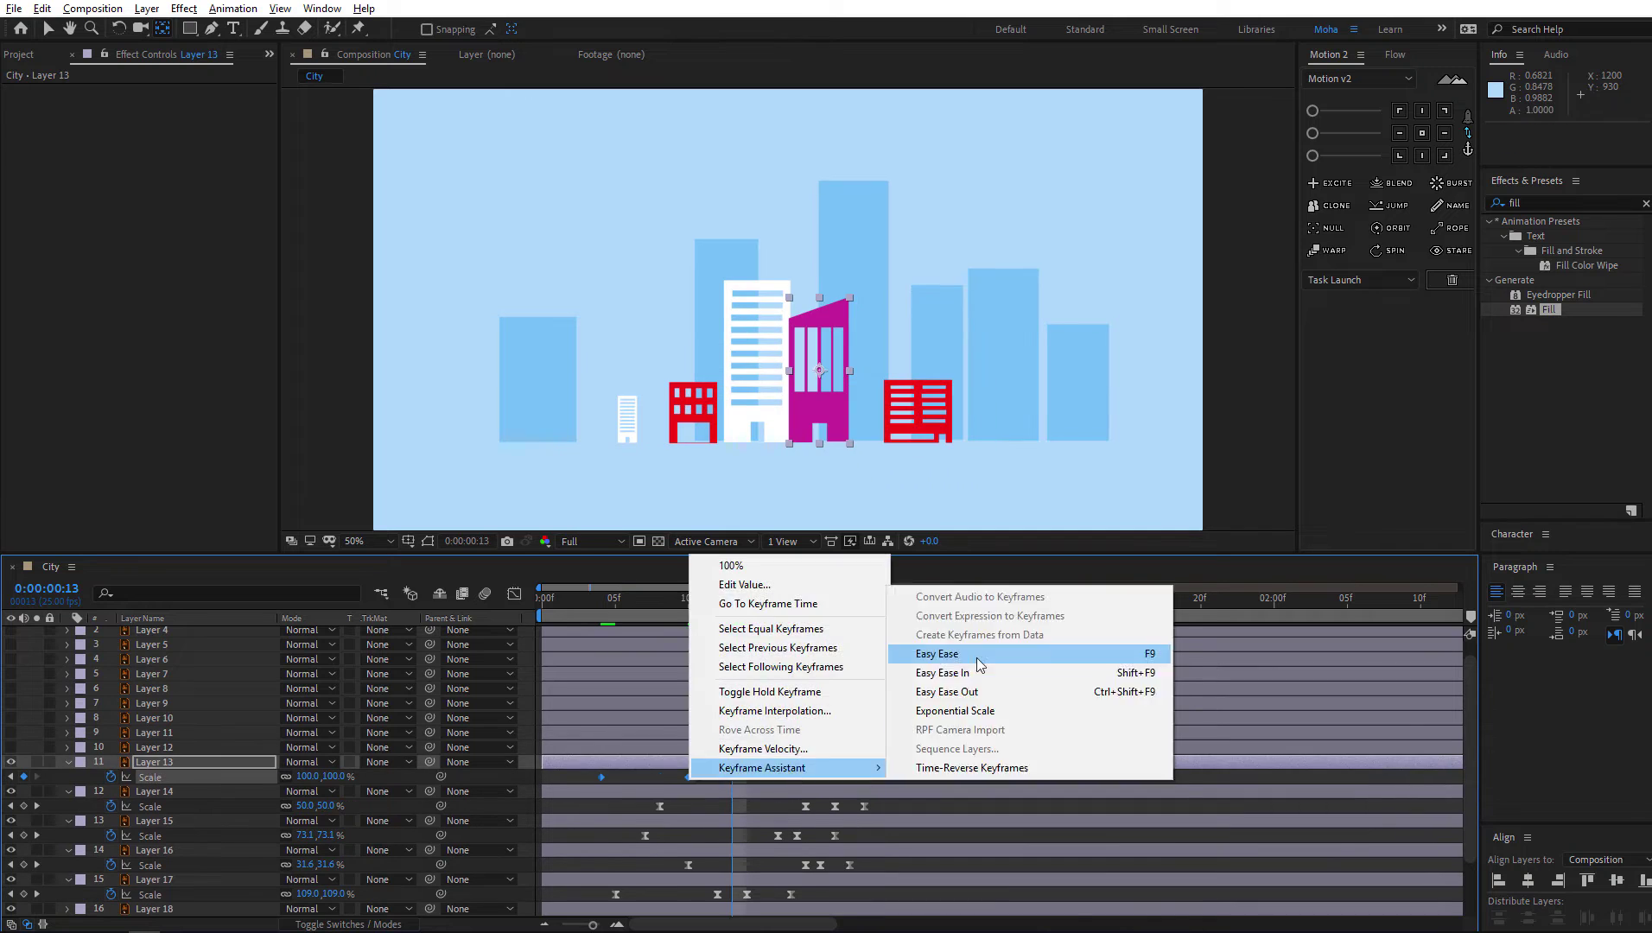
Animate Layer 12, the leftmost purple building, with Scale keyframes at frames 8, 15, 17 and 19, and apply Easy Ease to them
click(279, 745)
key(s)
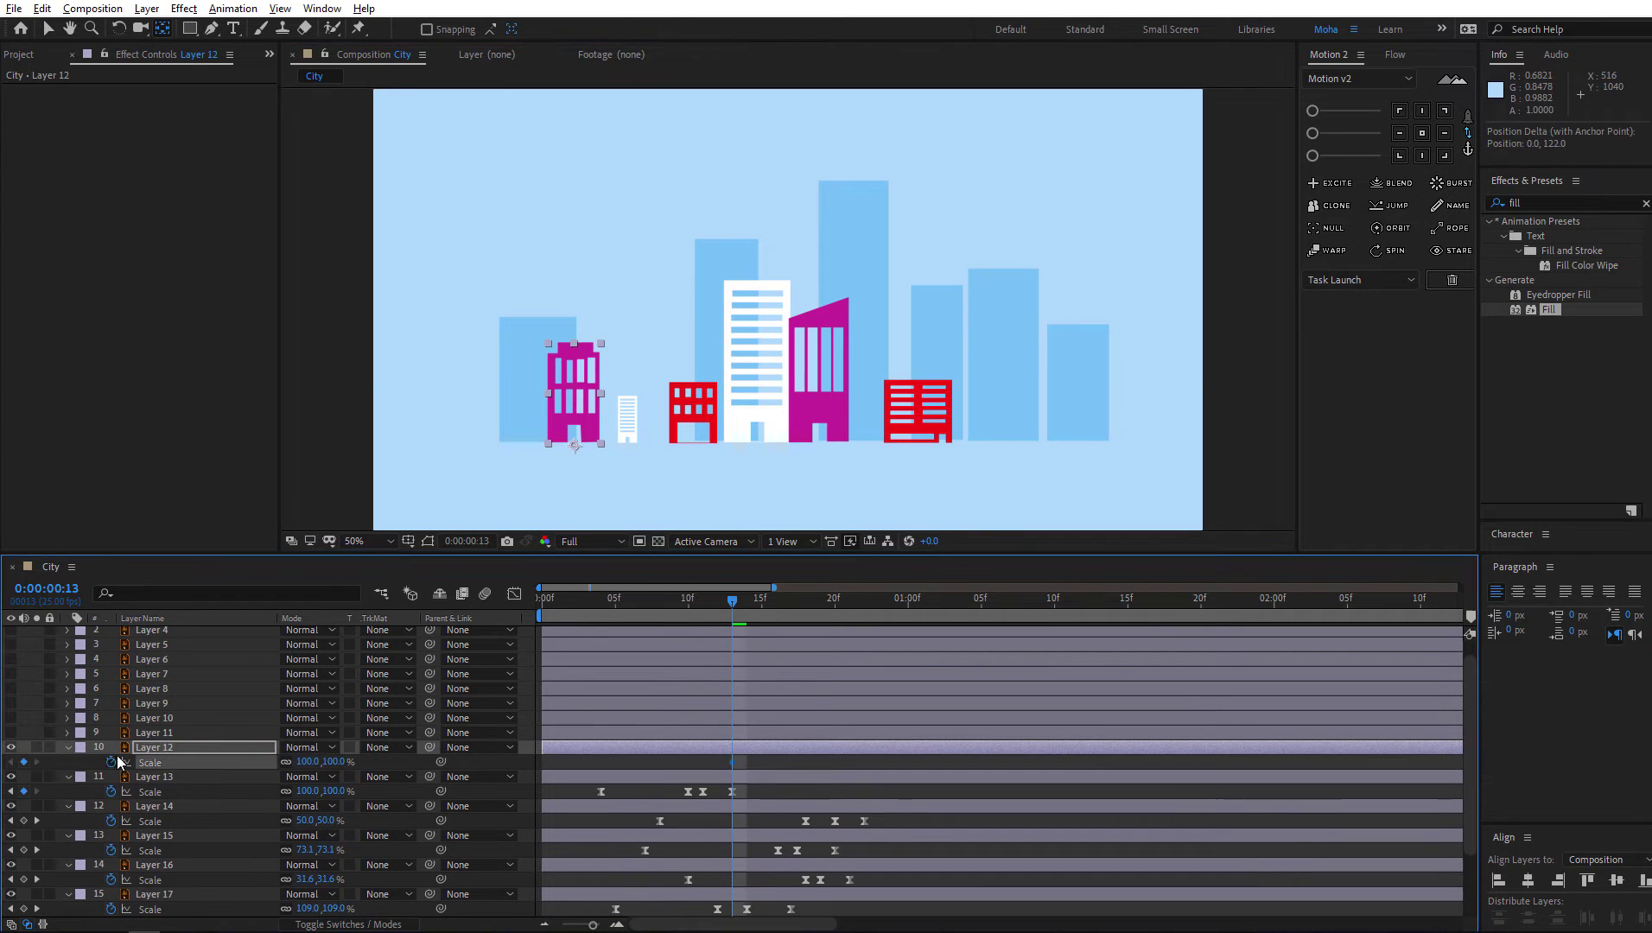
key(space)
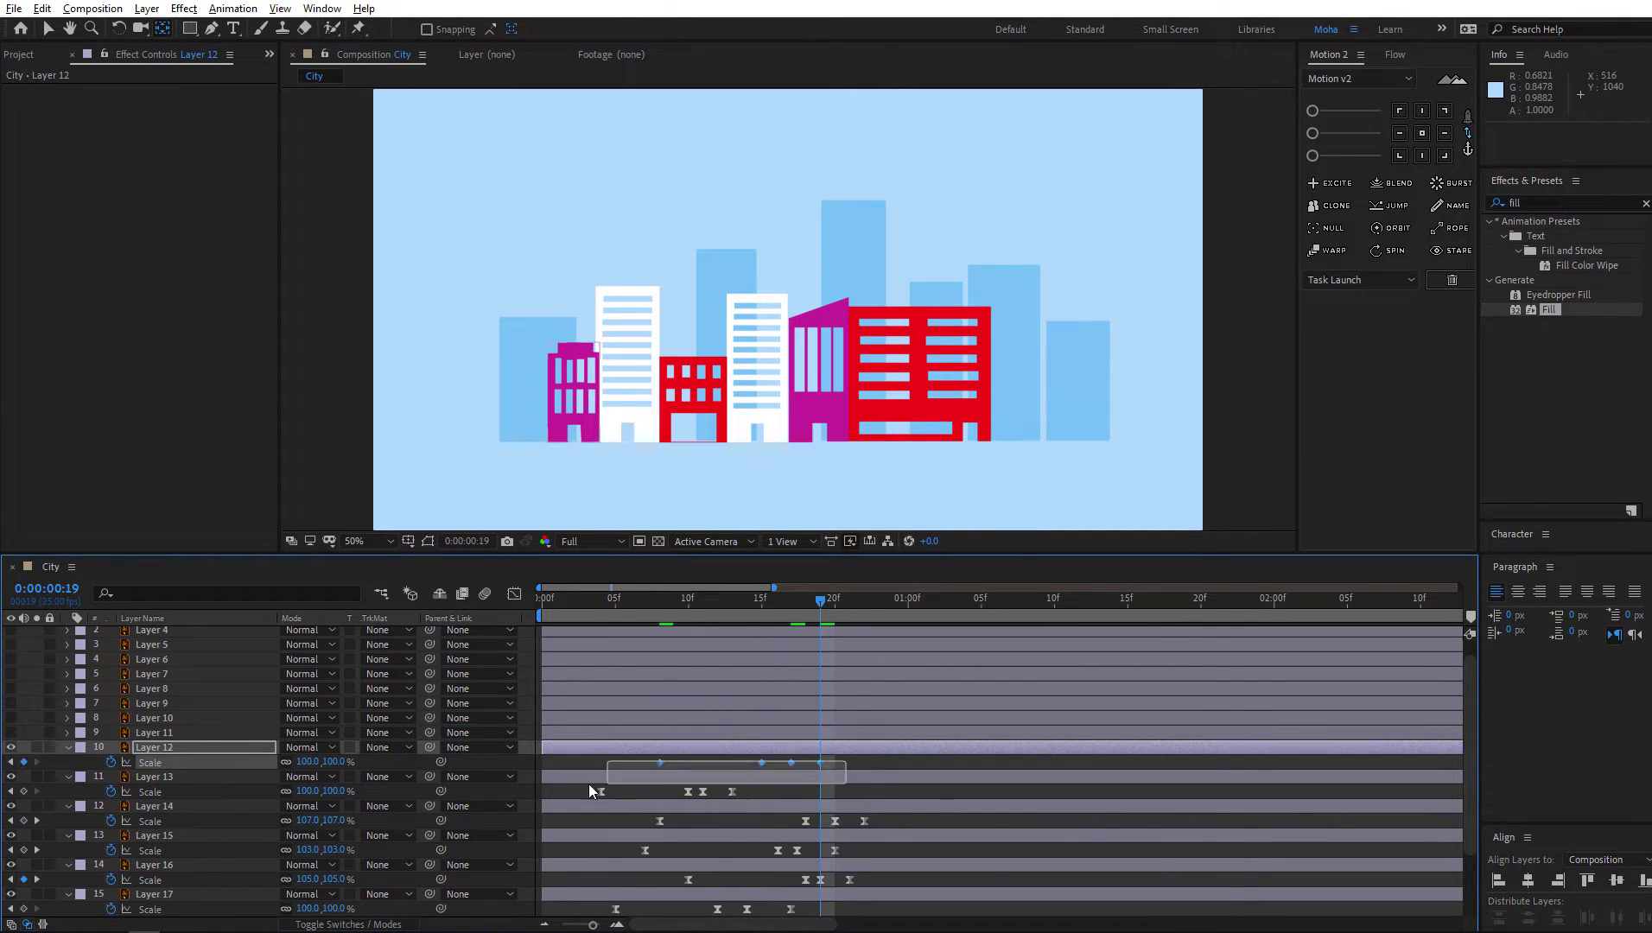
right_click(820, 762)
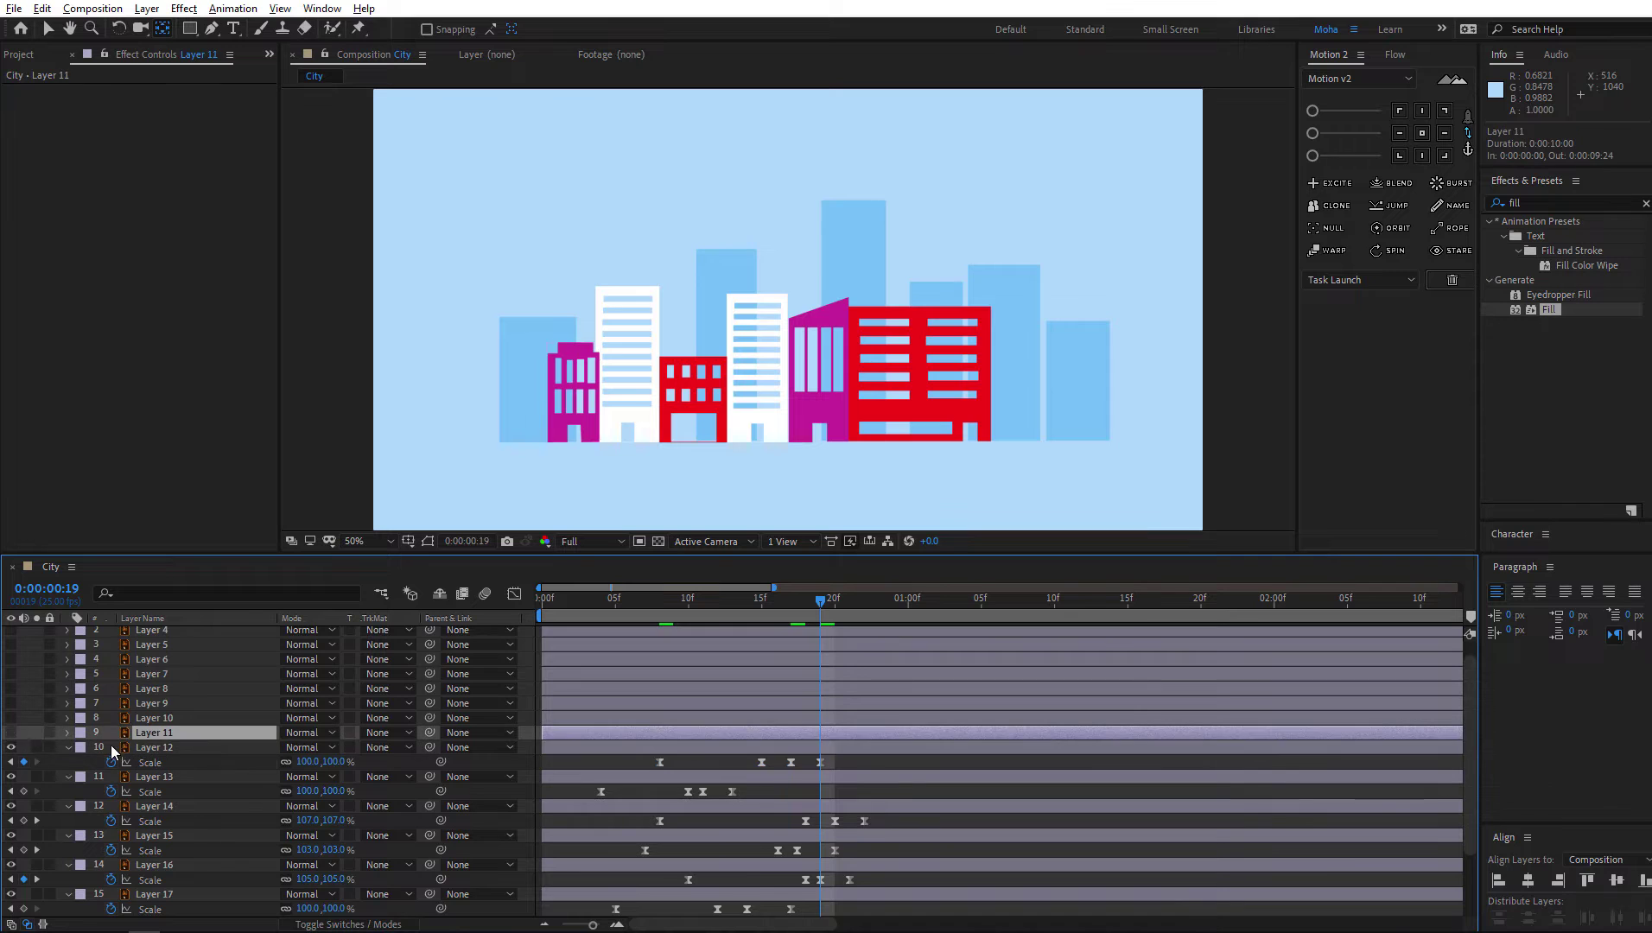
Make Layer 11 visible, reveal its Scale property and preview the building animation, stopping at frame 13
click(11, 733)
key(s)
key(space)
click(731, 628)
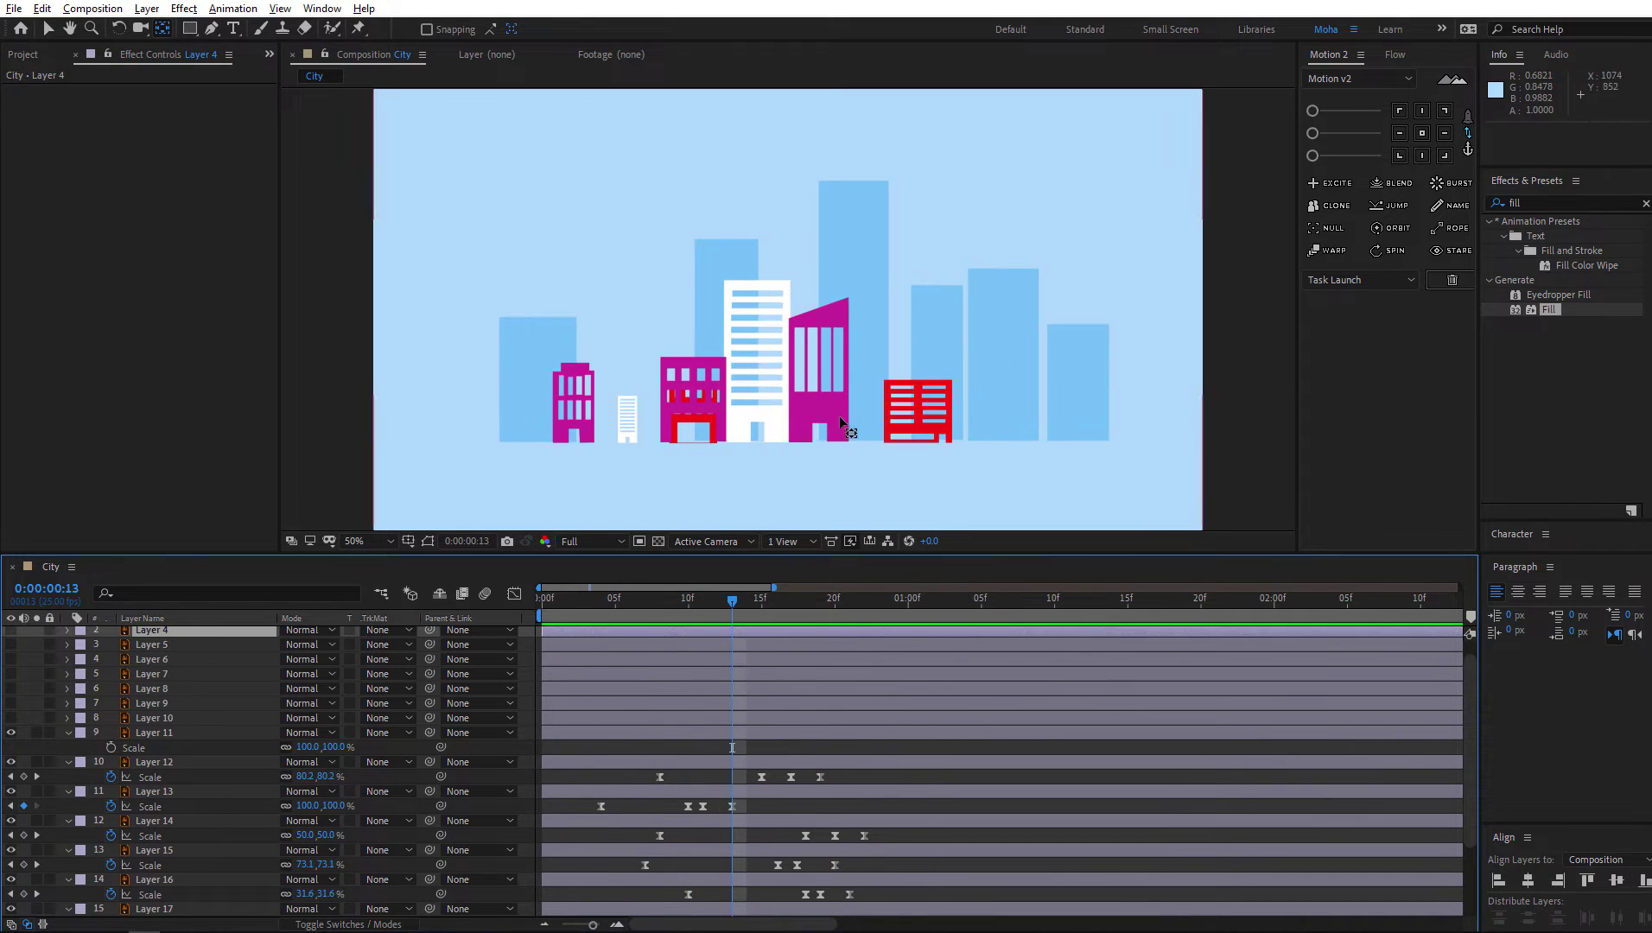
Move the last two Scale keyframes of Layer 13, the slanted-roof purple building, to later frames, with the final one at frame 17
click(839, 422)
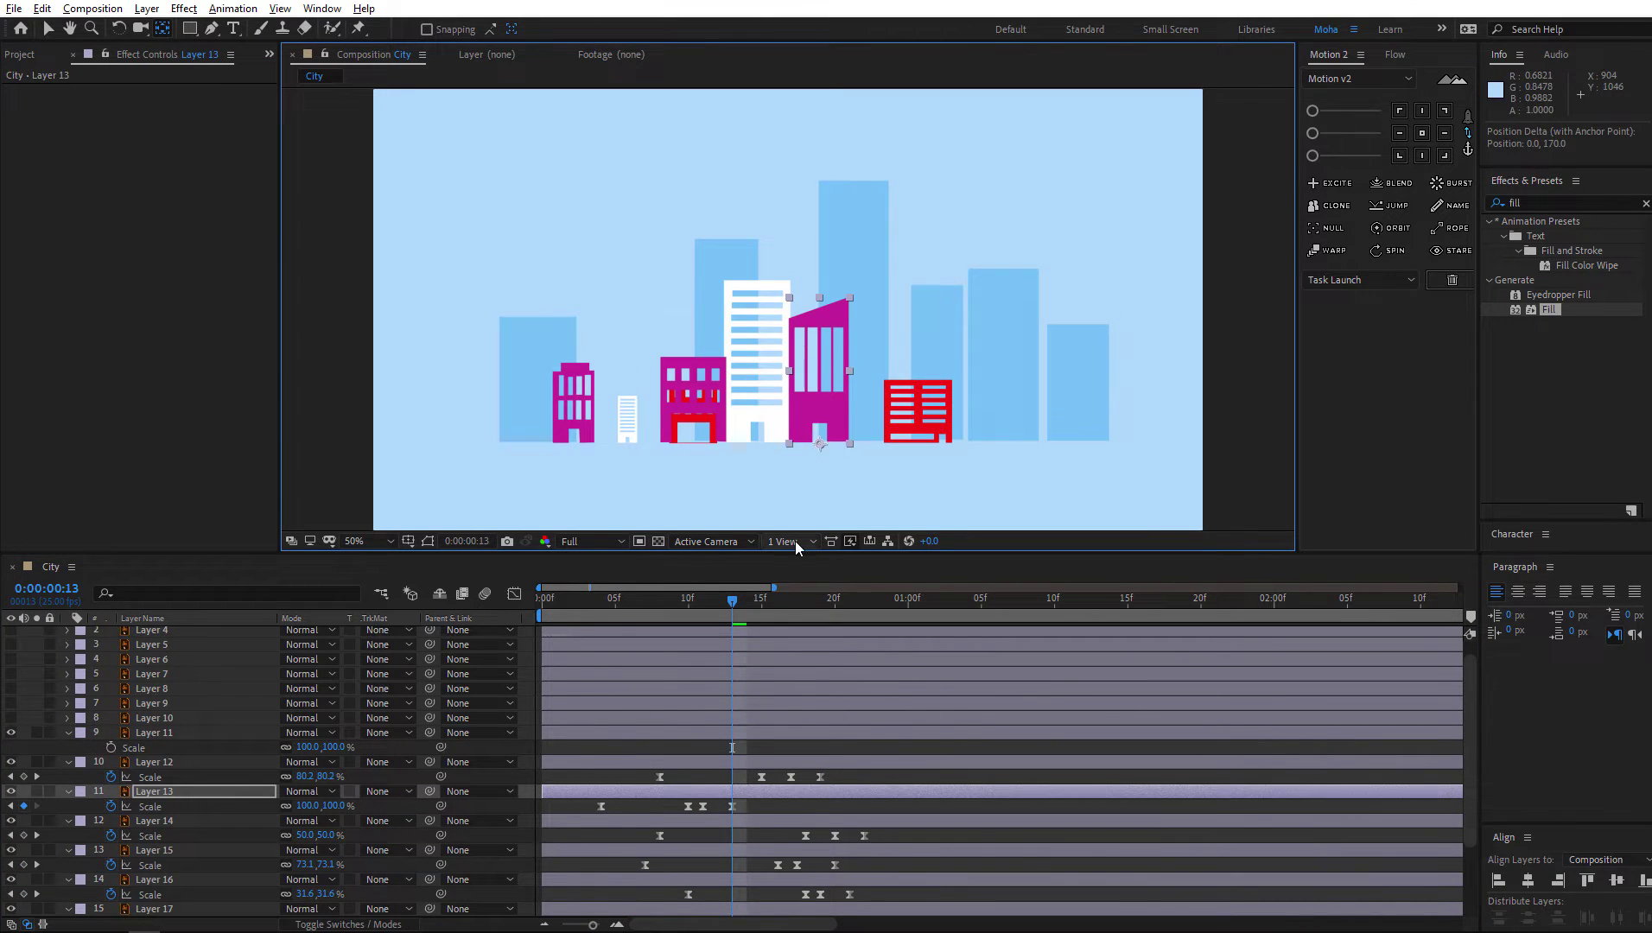
key(space)
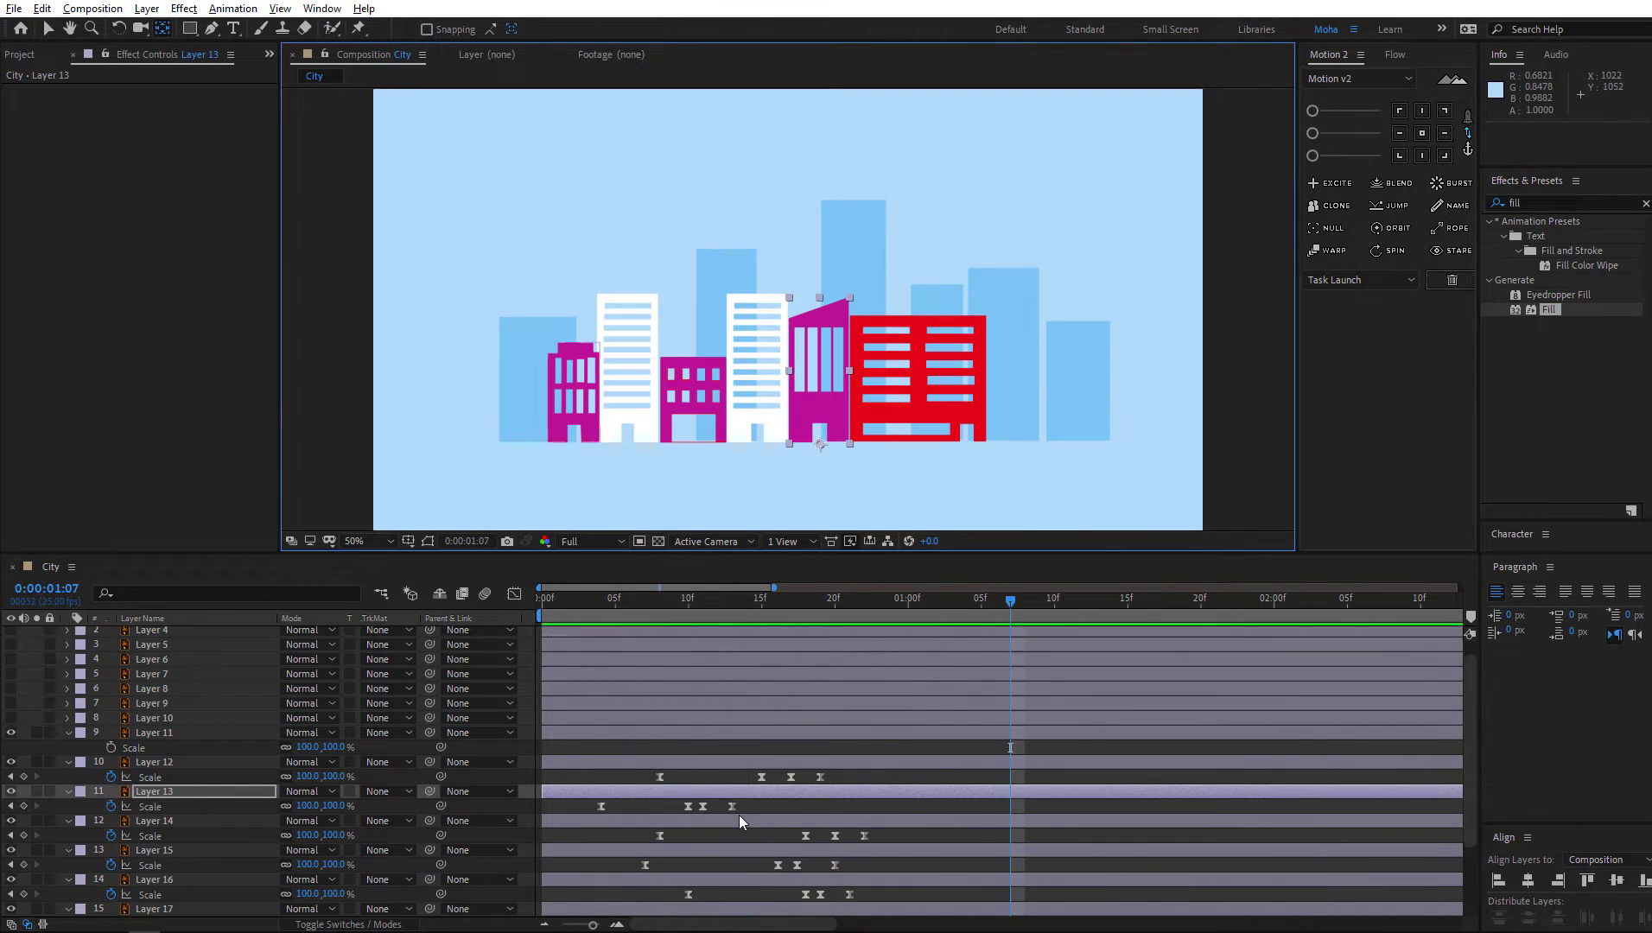
drag(679, 799, 732, 809)
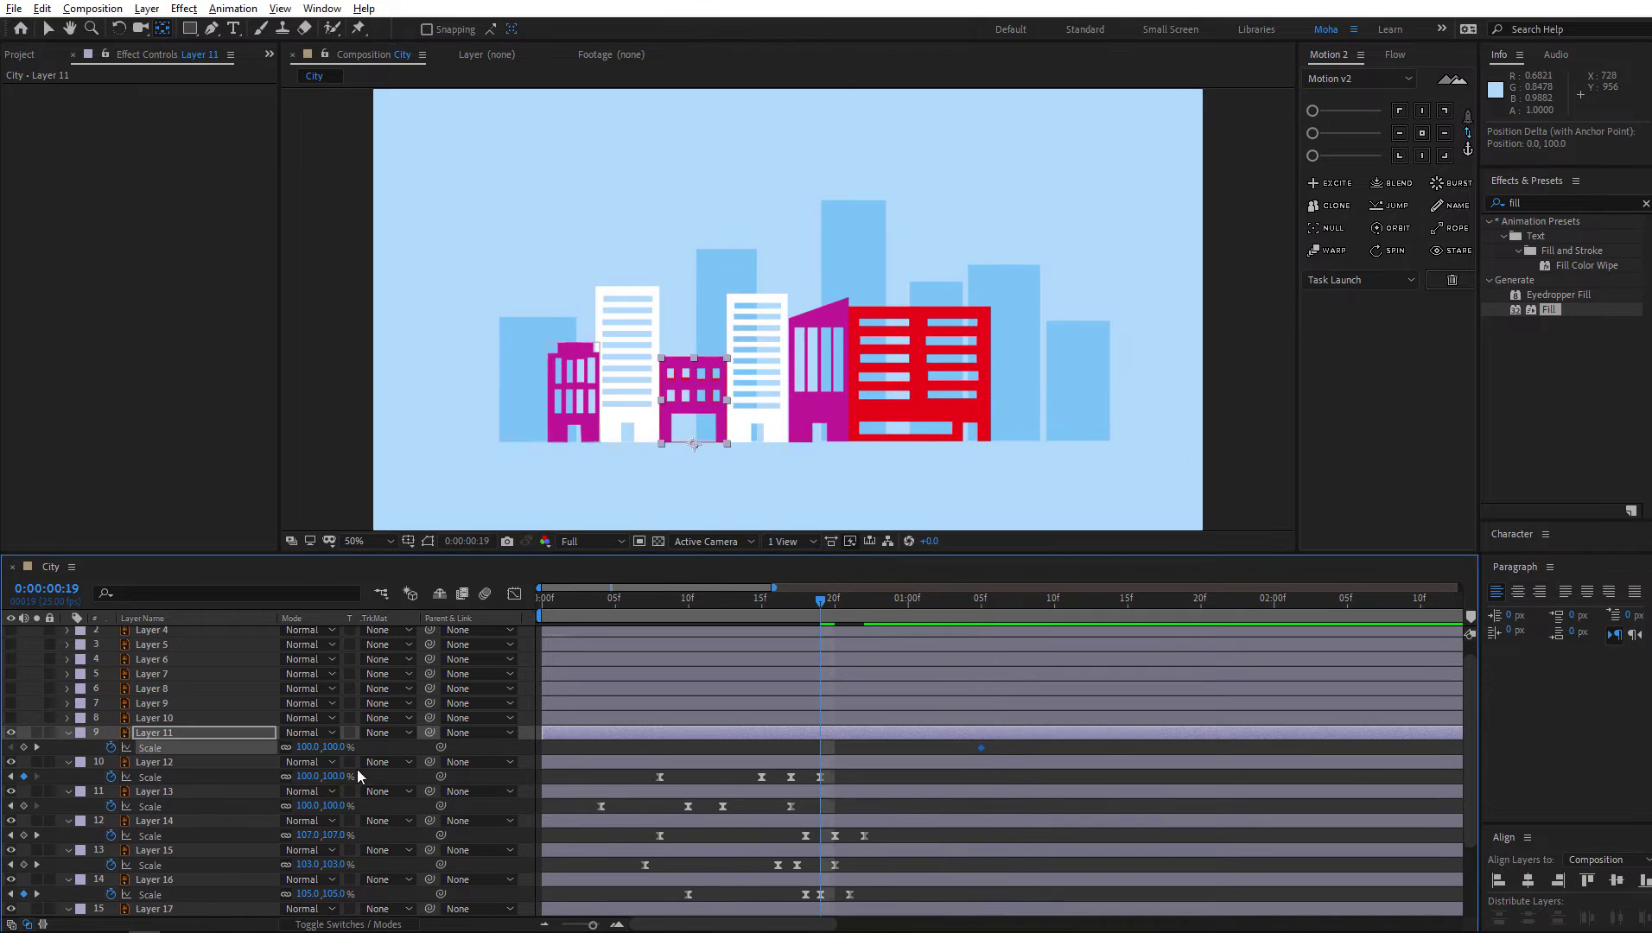
Animate Layer 11, the small purple building, with eased Scale keyframes at 0:19, 1:05, 1:07 and 1:10, overshooting to 112% at 1:07
key(space)
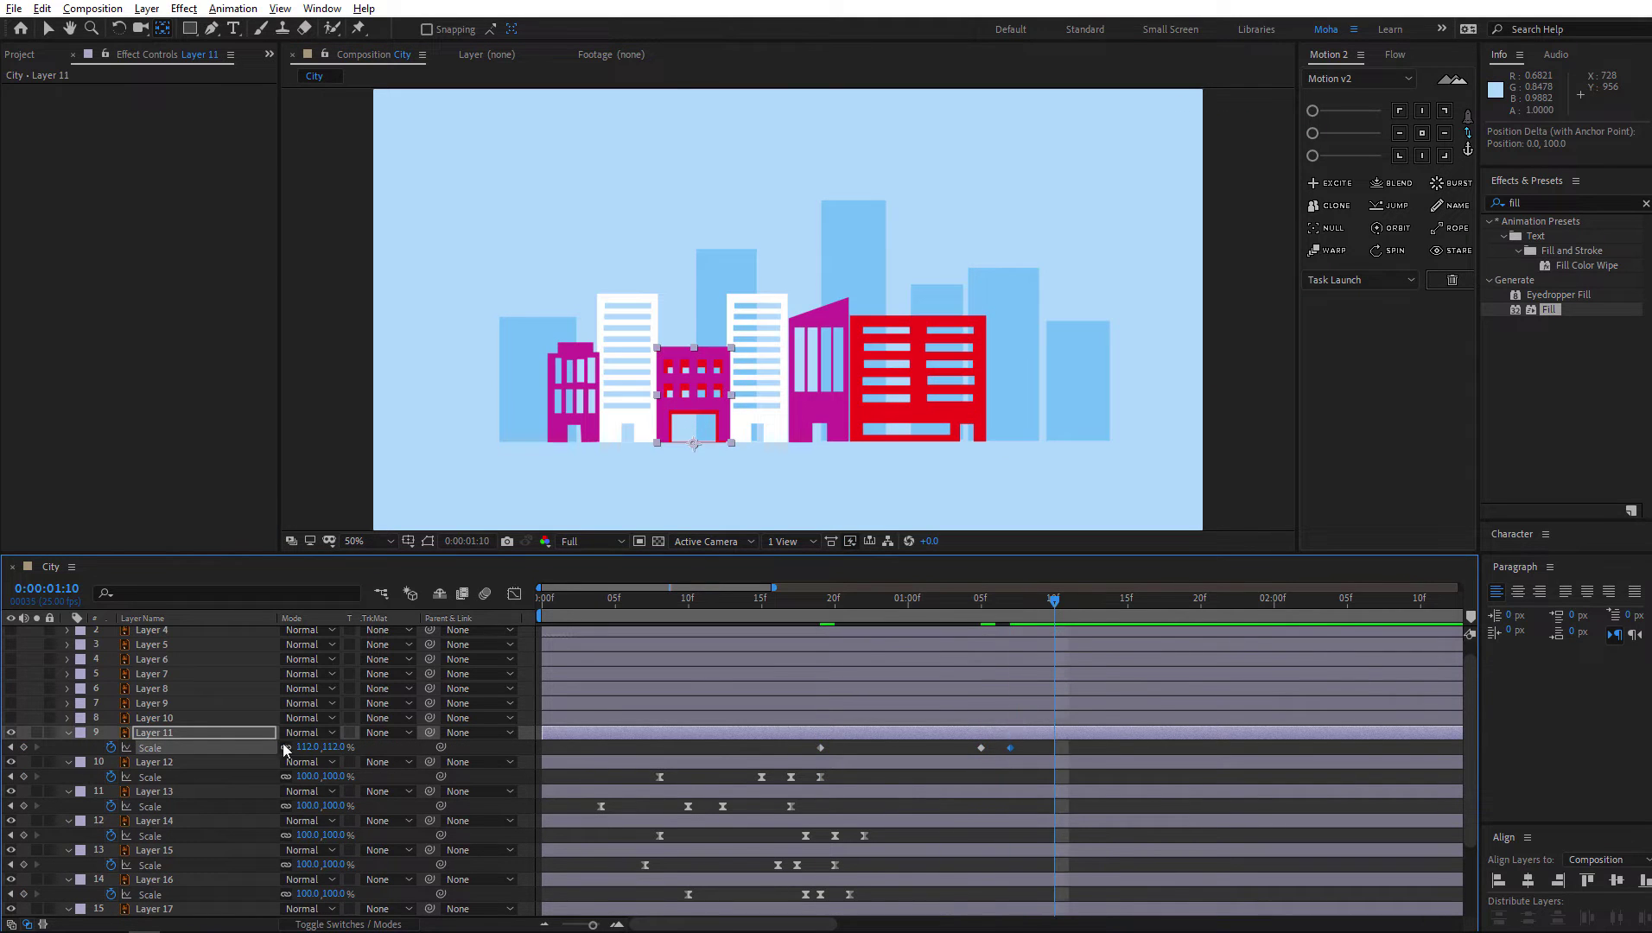
right_click(999, 733)
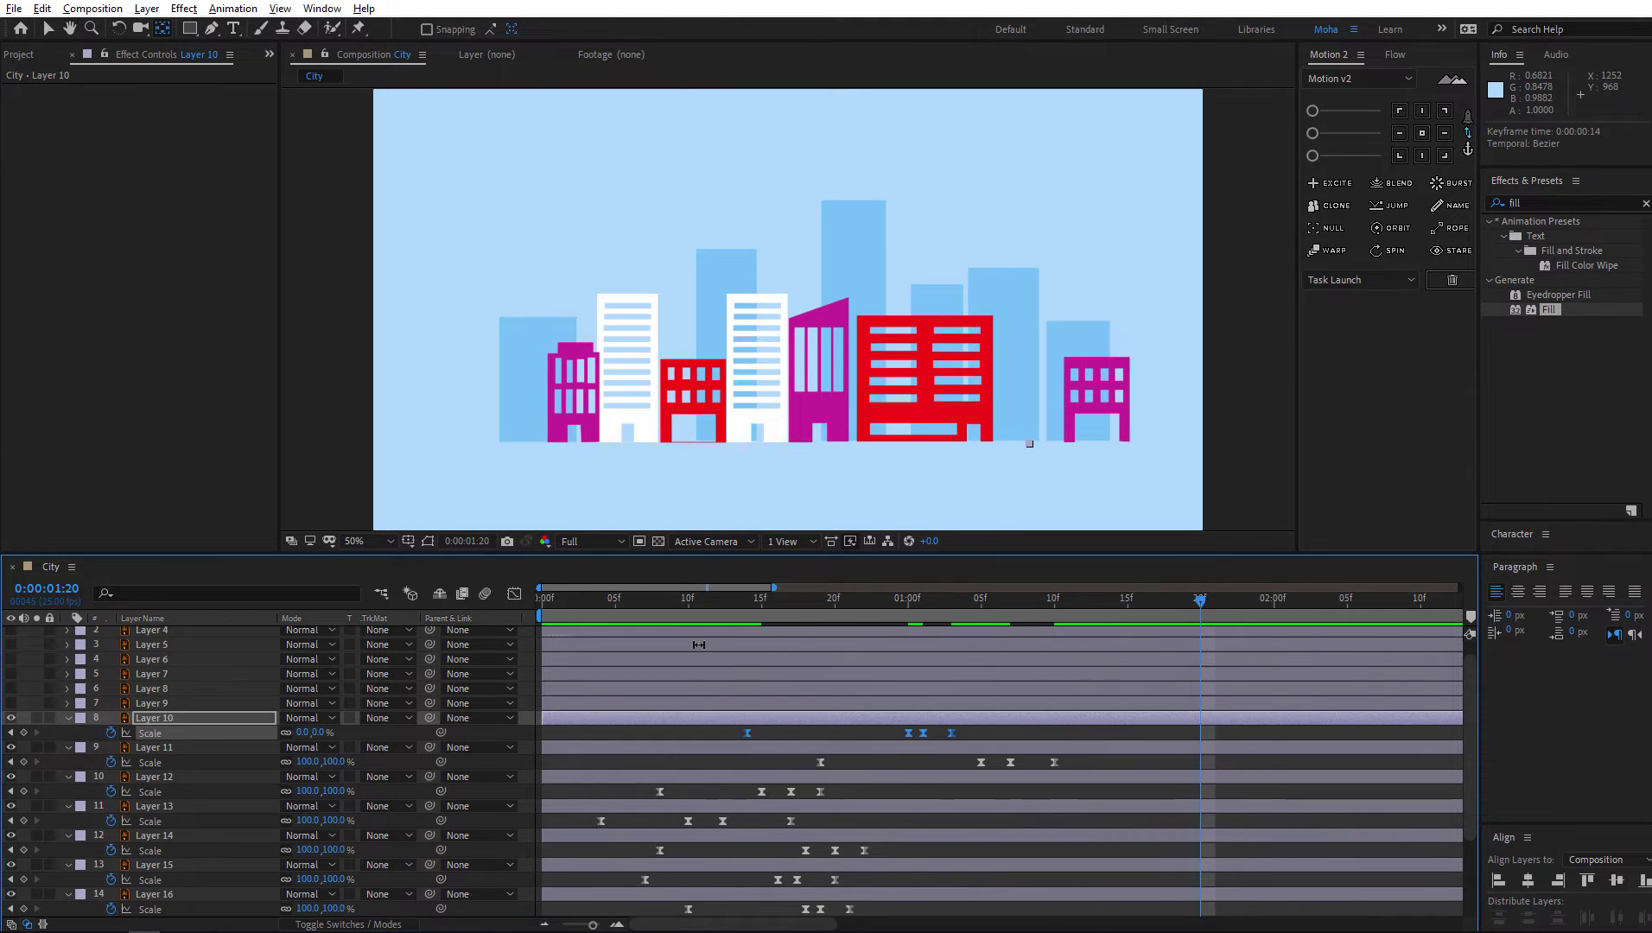
Set Layer 10's last Scale keyframe at 0:00:01:03 to 100% and preview the animation
drag(1200, 599, 952, 640)
click(842, 733)
click(306, 732)
text(100)
key(Return)
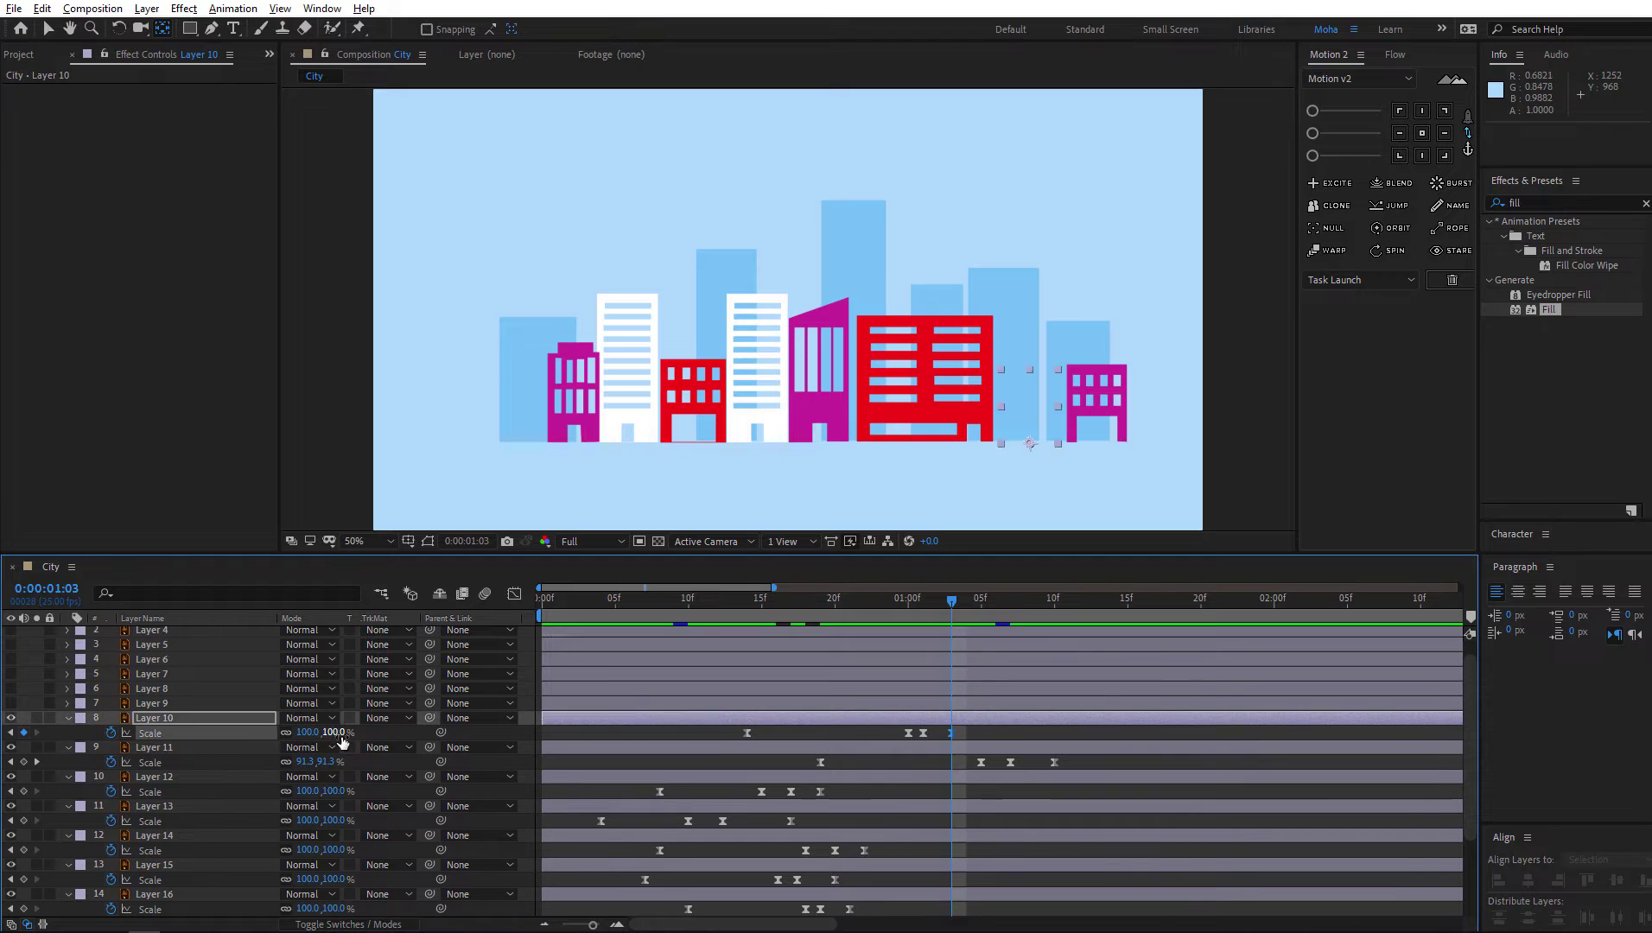
key(space)
key(space)
drag(881, 600, 913, 629)
Make Layers 8 and 9 visible and toggle each one to identify the tree's trunk and green crown
click(12, 703)
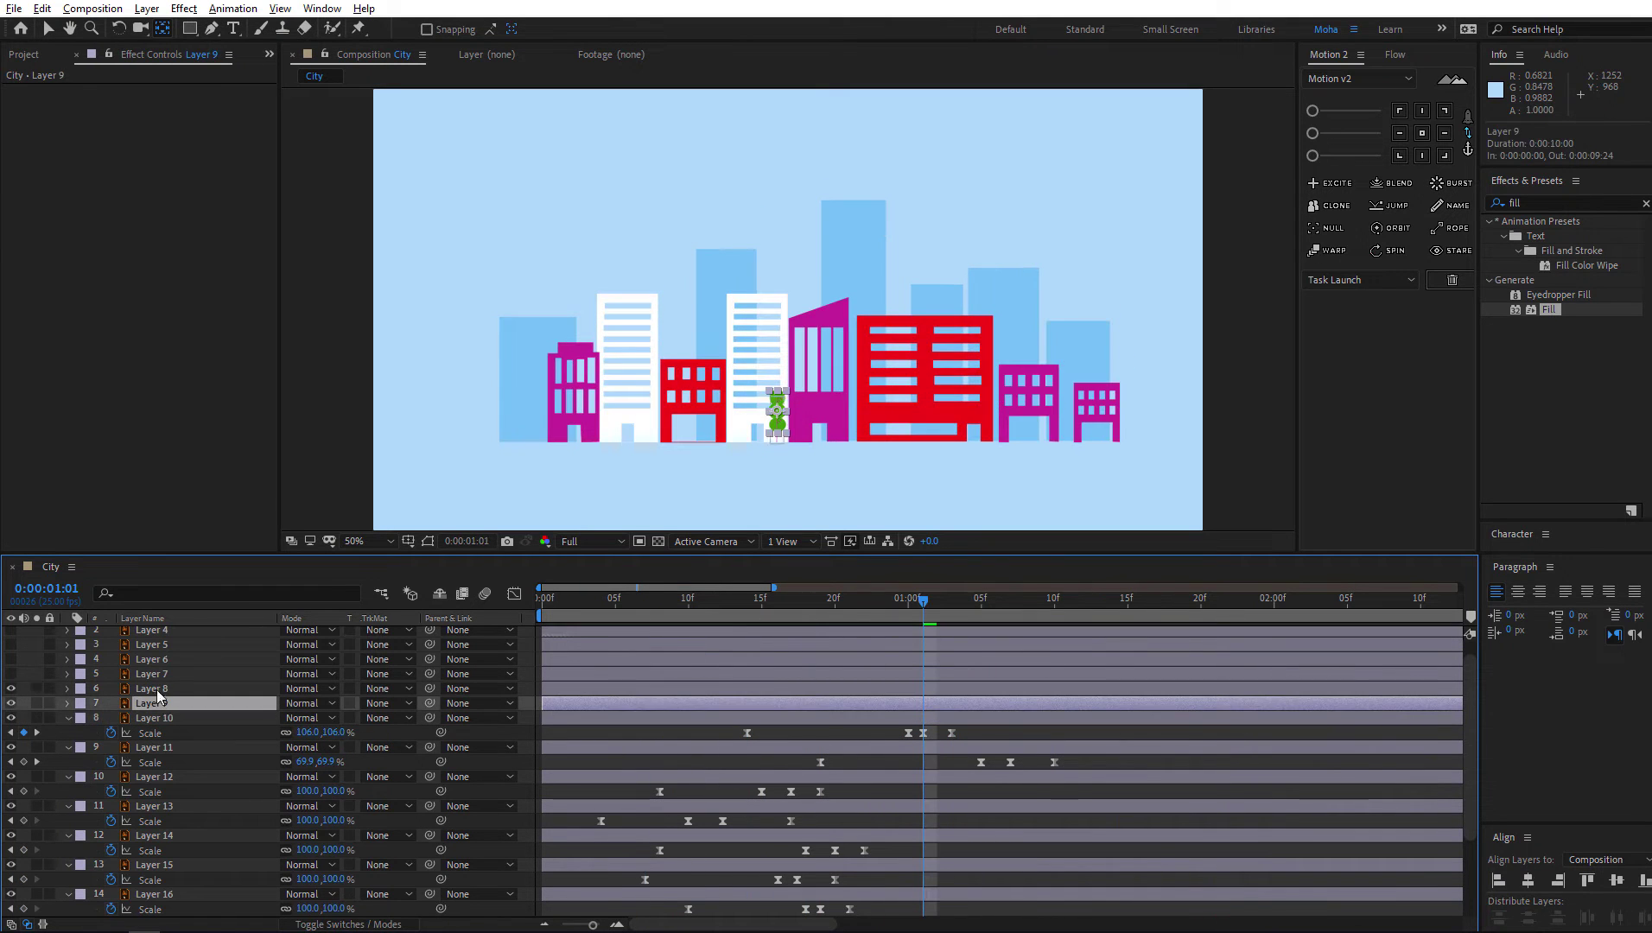
key(slash)
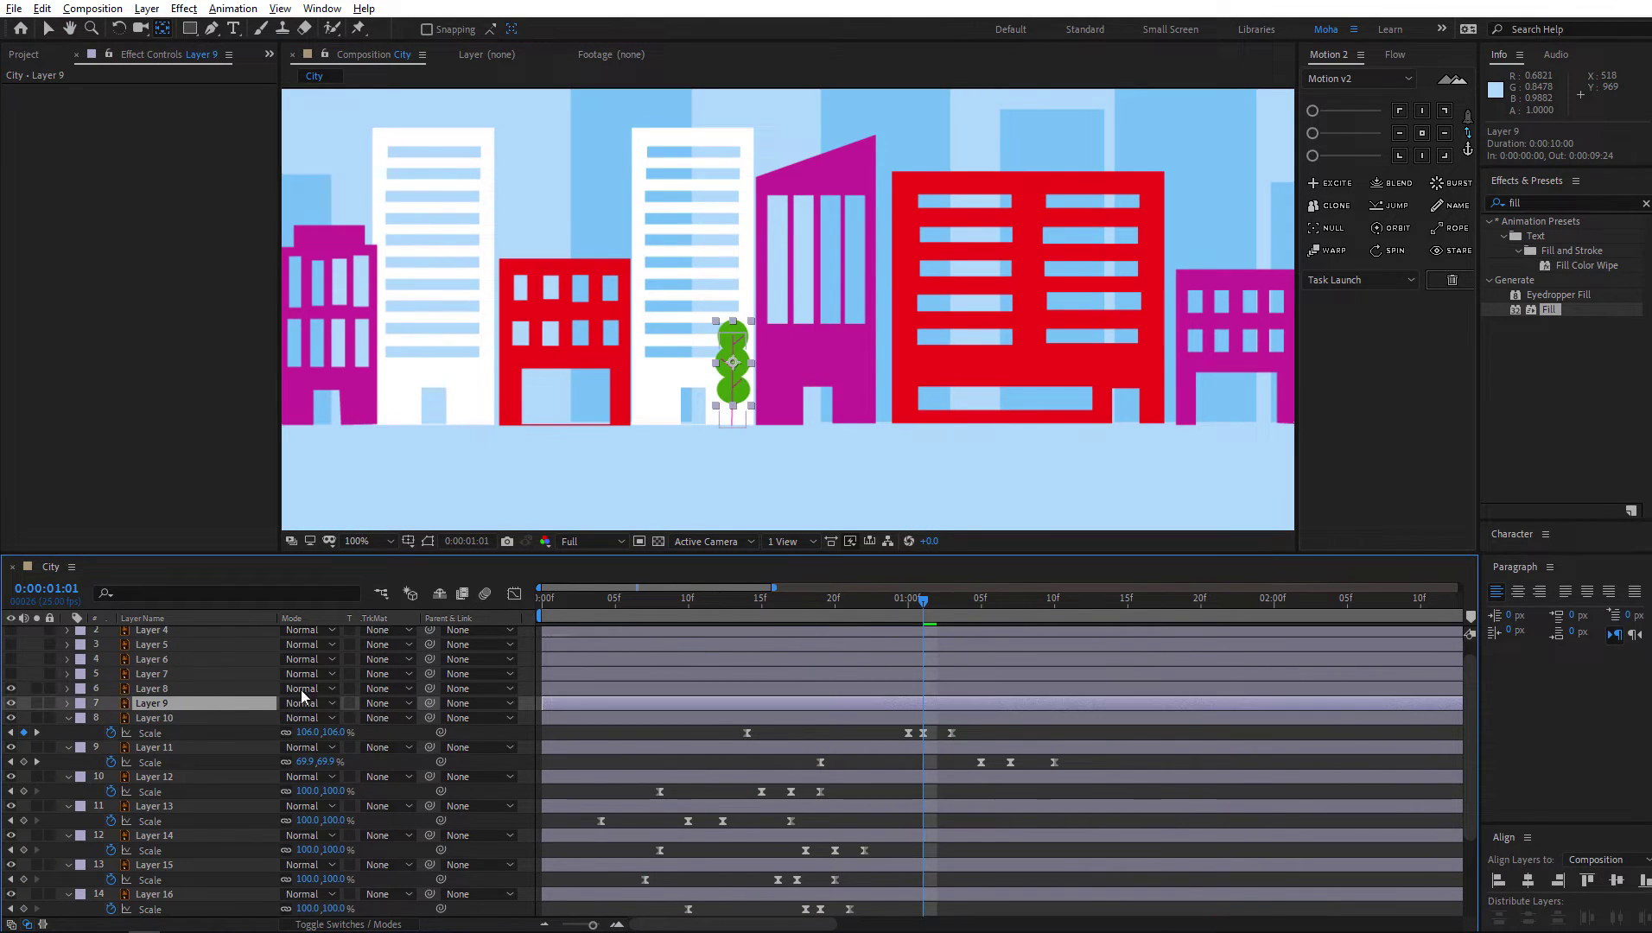
click(155, 689)
click(12, 689)
click(11, 690)
click(151, 703)
click(11, 704)
click(11, 704)
click(159, 687)
click(183, 704)
Parent Layer 9, the tree's green crown, to Layer 8, the trunk, and check the crown by toggling its visibility
drag(431, 706, 189, 692)
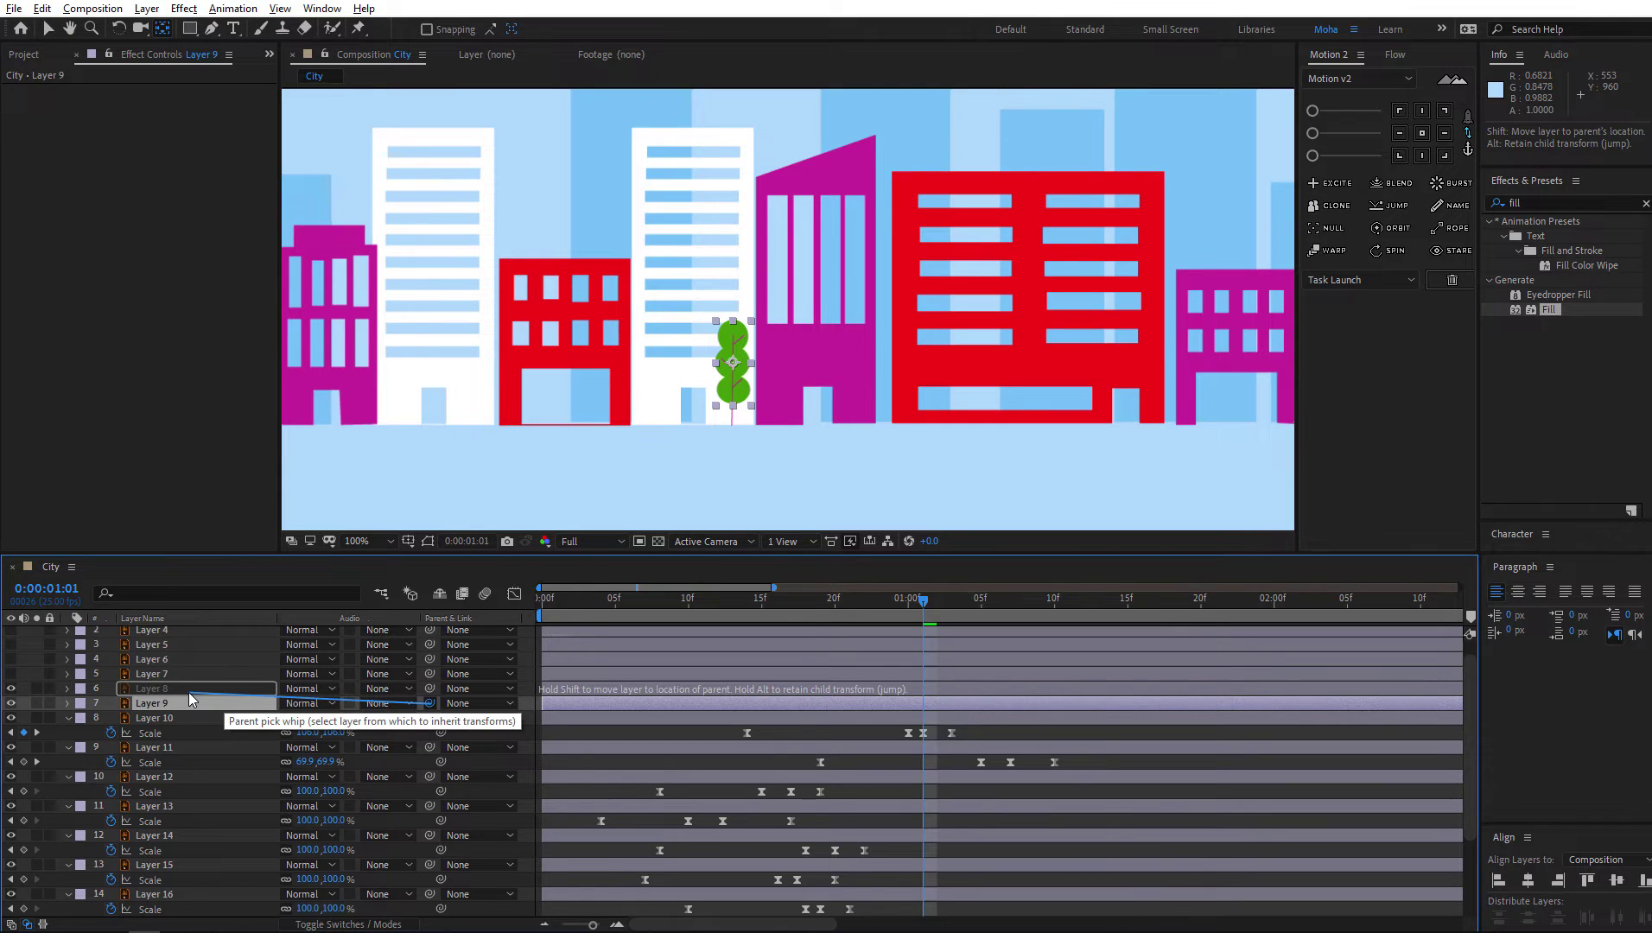
drag(188, 692, 188, 692)
click(180, 702)
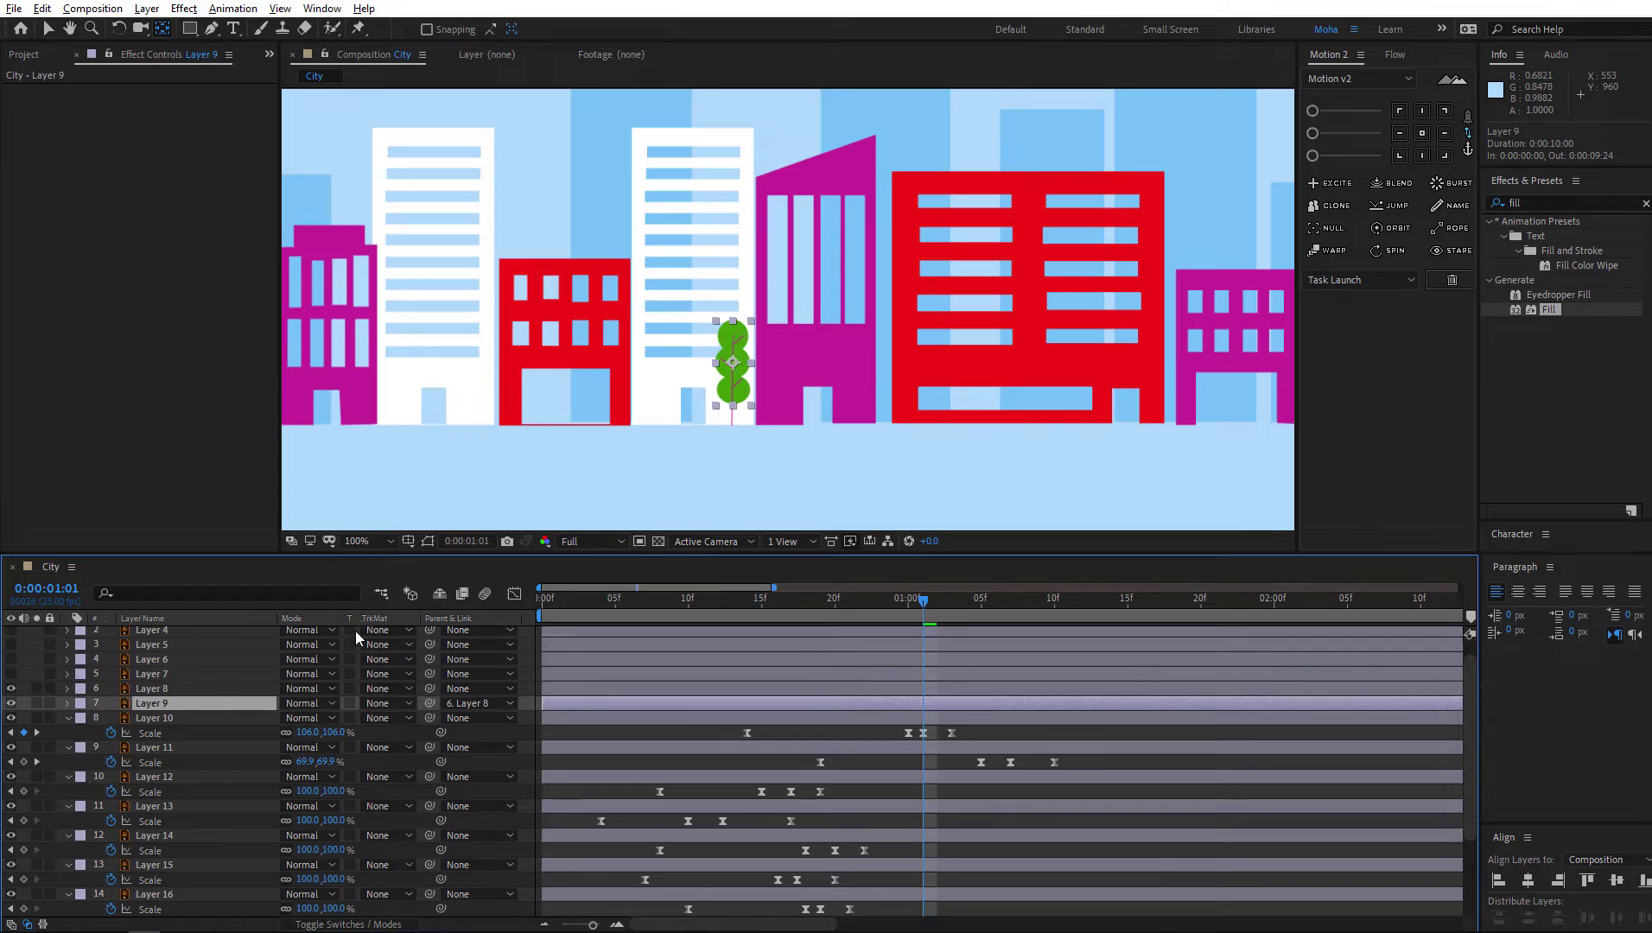
click(11, 702)
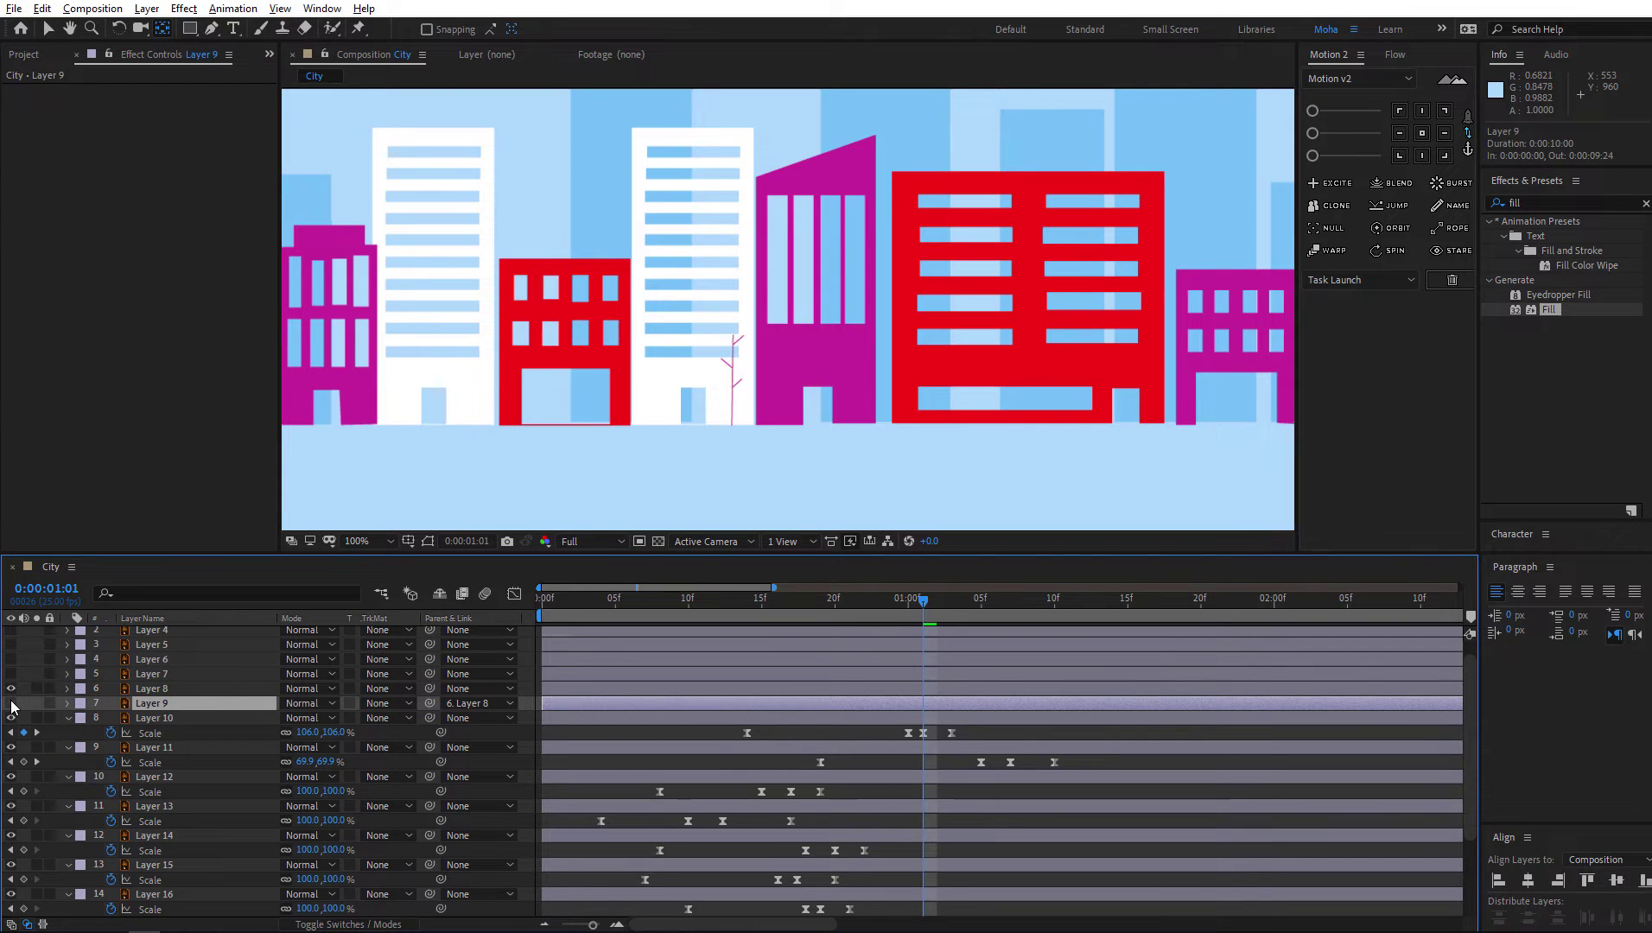
click(12, 702)
Move Layer 8's anchor point straight down to the base of the tree trunk
click(164, 690)
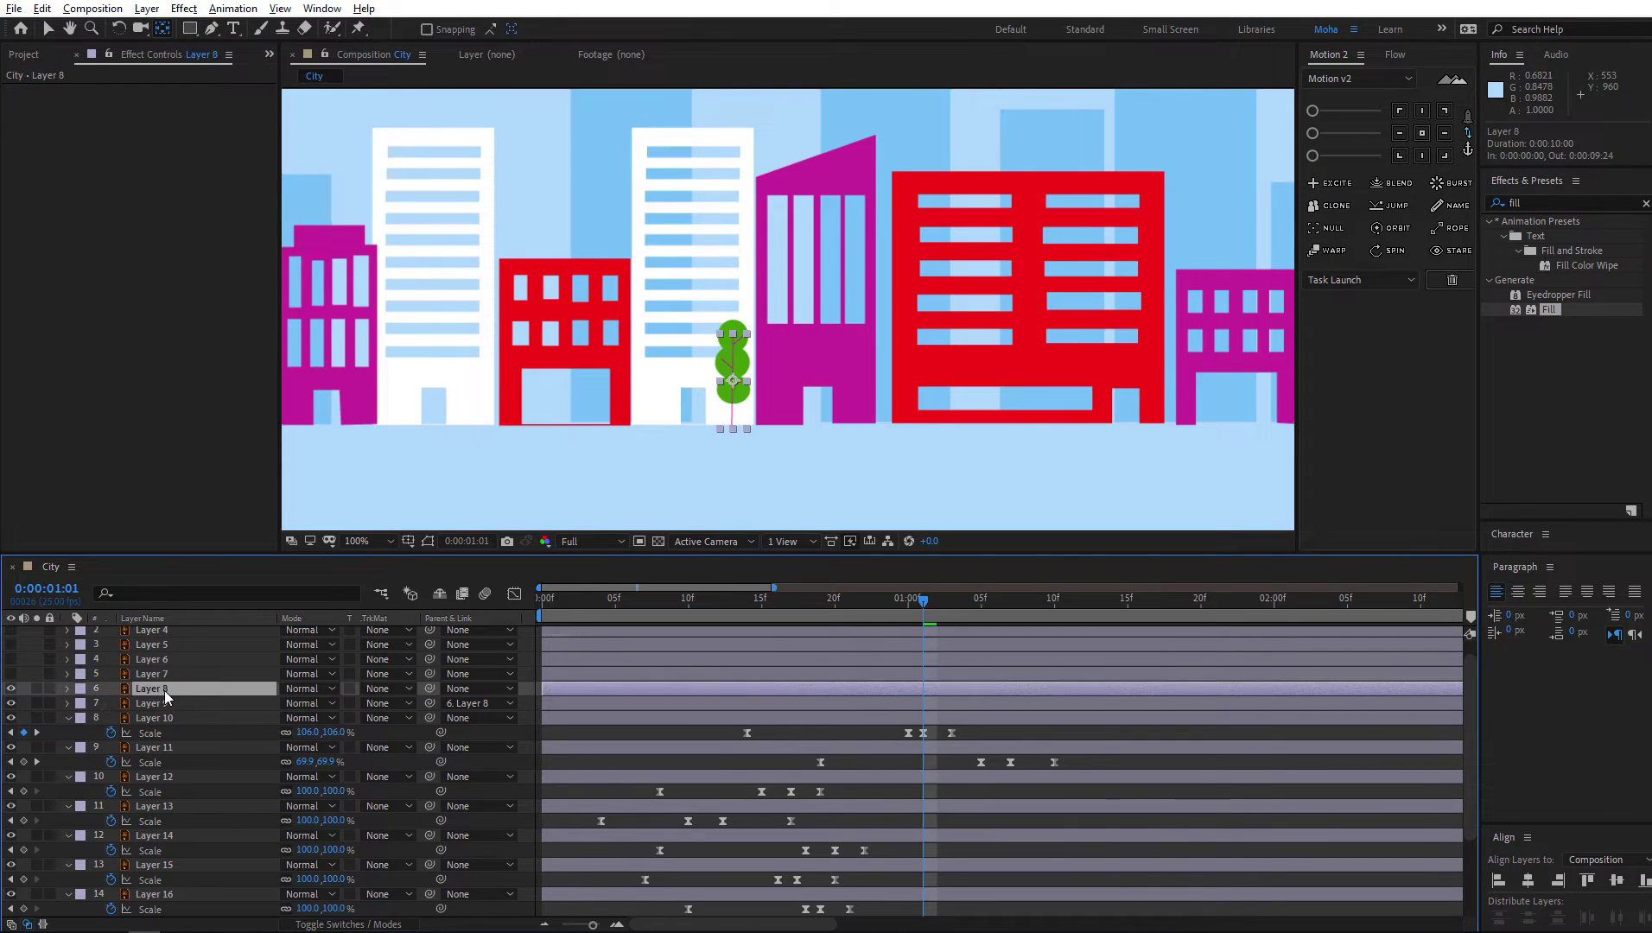
click(10, 689)
scroll(771, 413, up, 2)
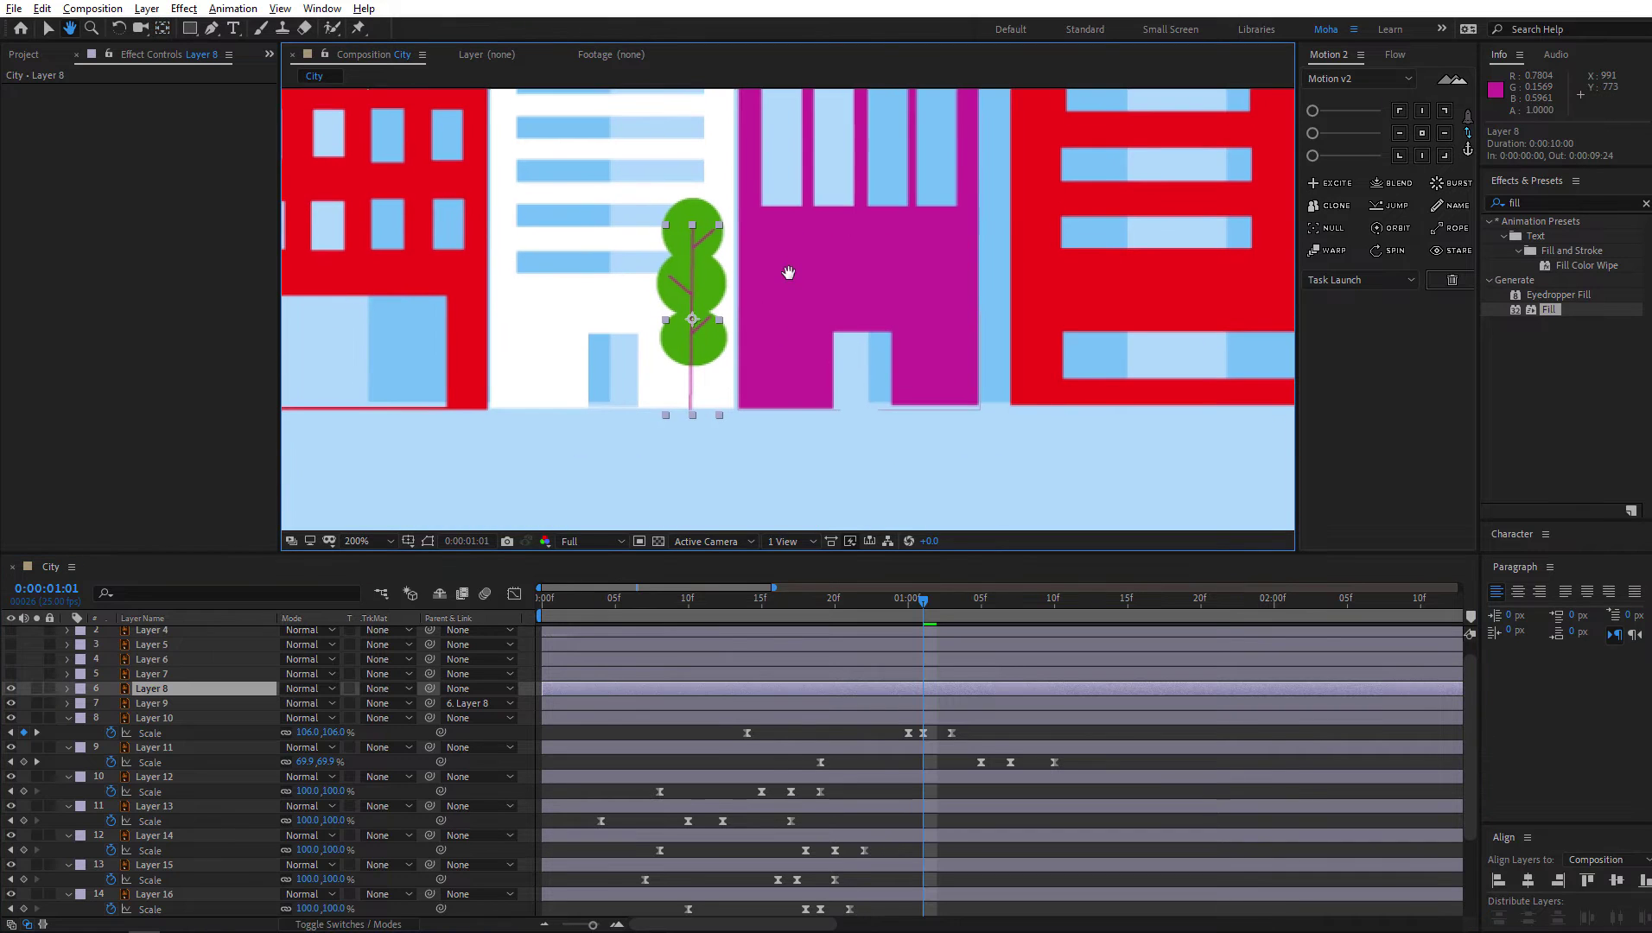
key(y)
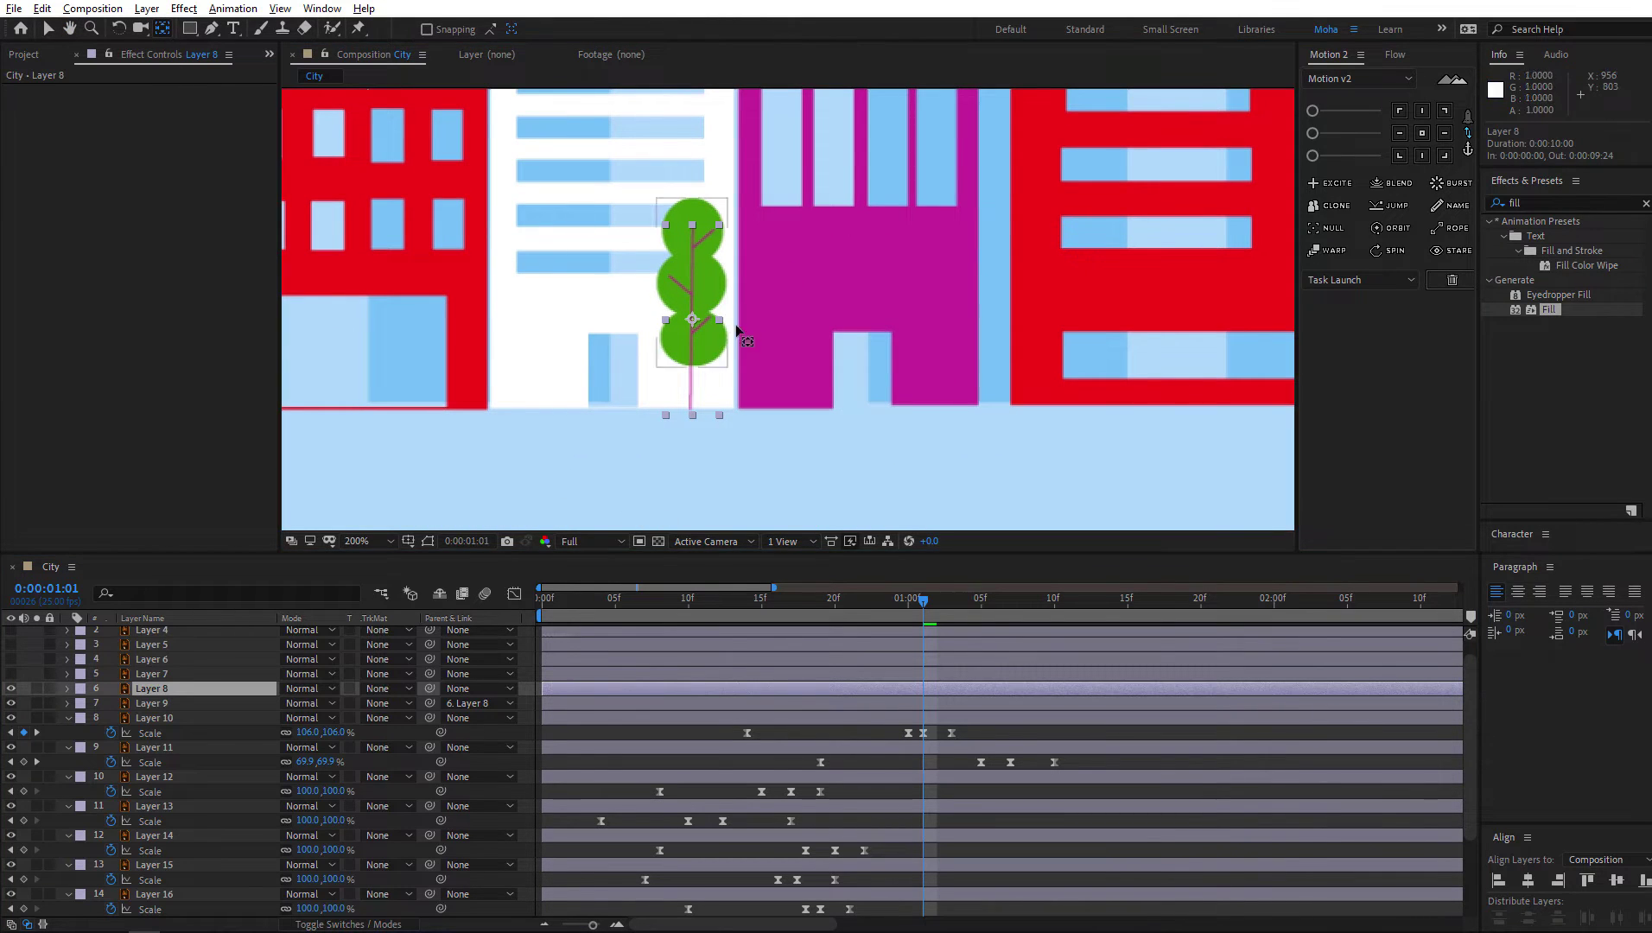
drag(692, 319, 691, 402)
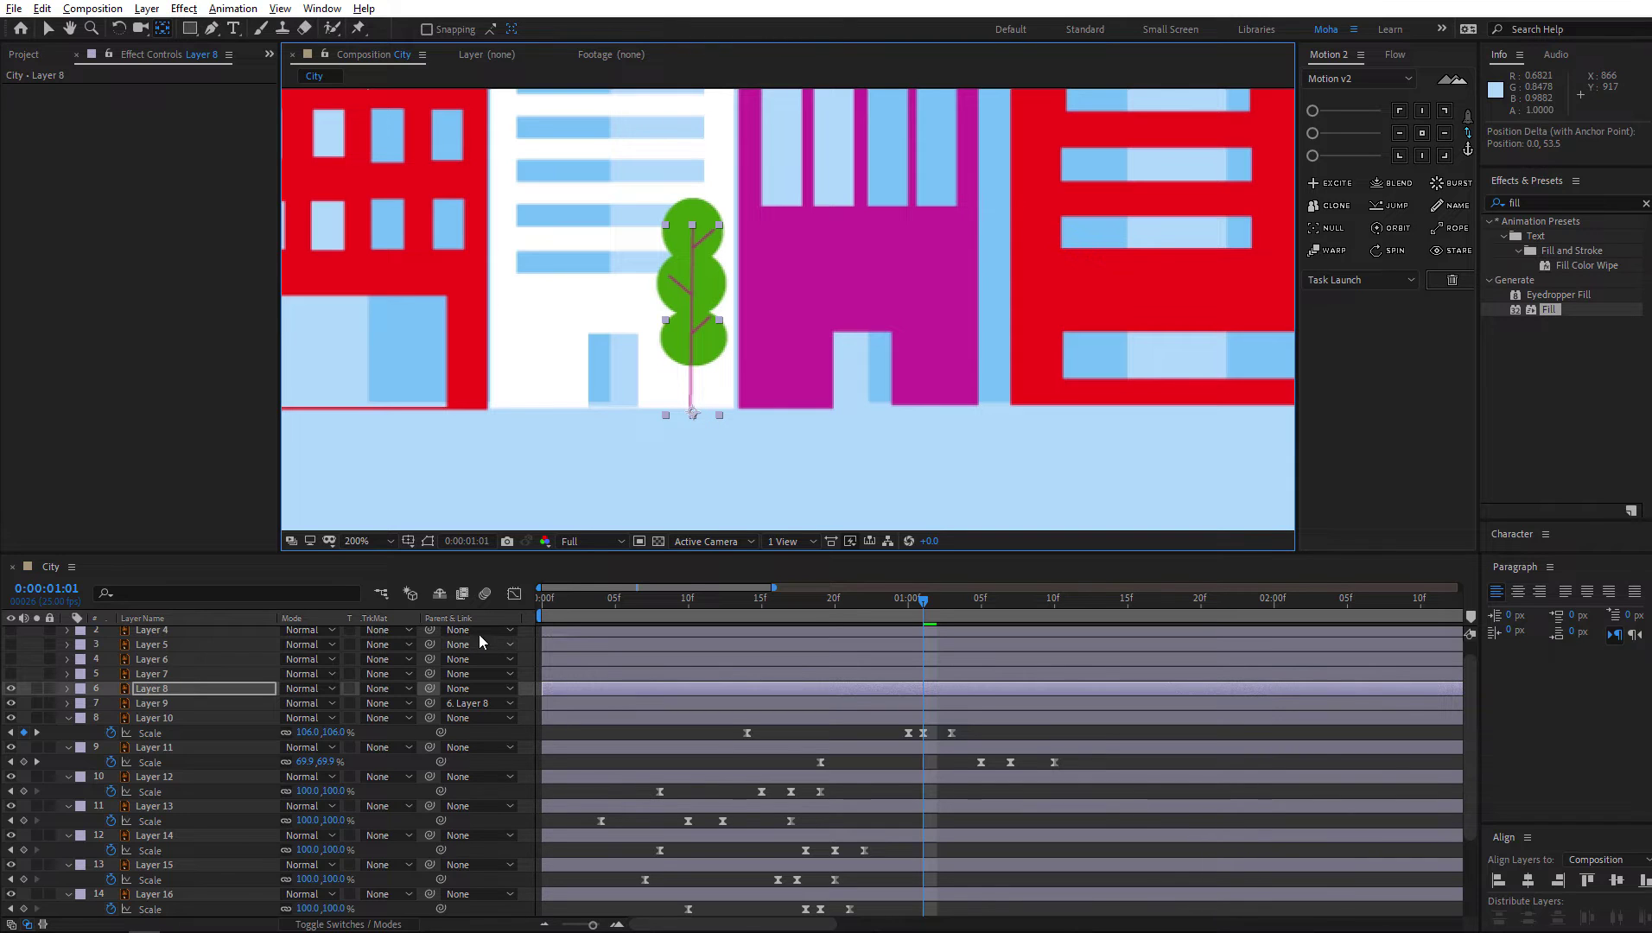
Add Scale keyframes to Layer 8: 100% at 0:00:01:01 and 0% at frame 17
key(s)
click(111, 702)
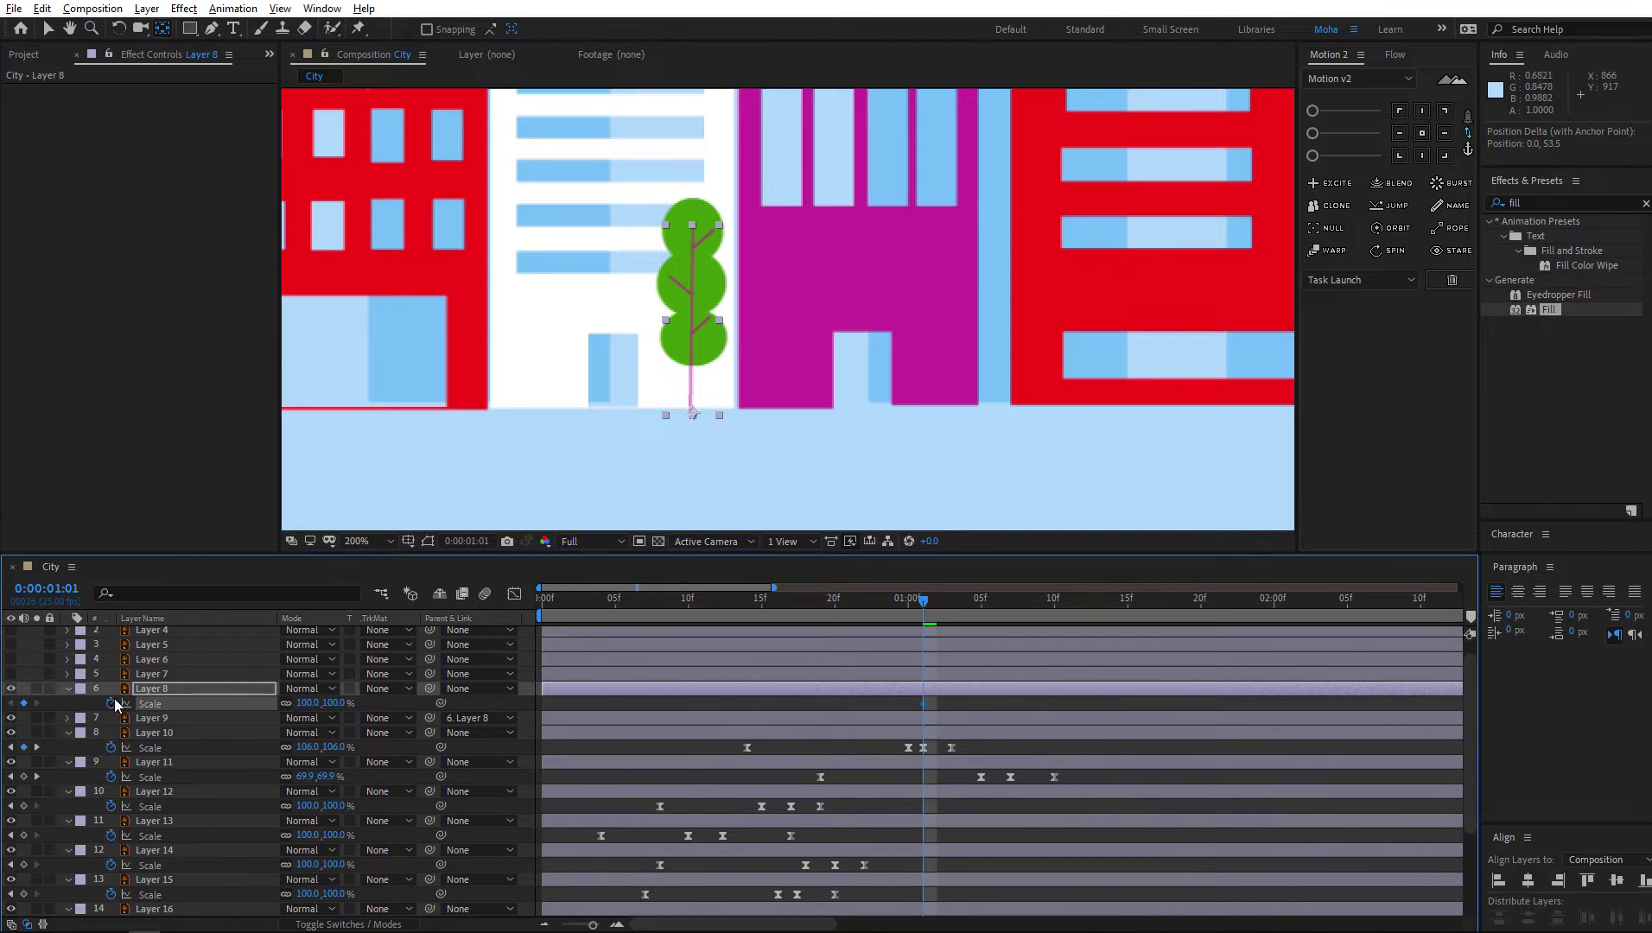
drag(888, 596, 794, 598)
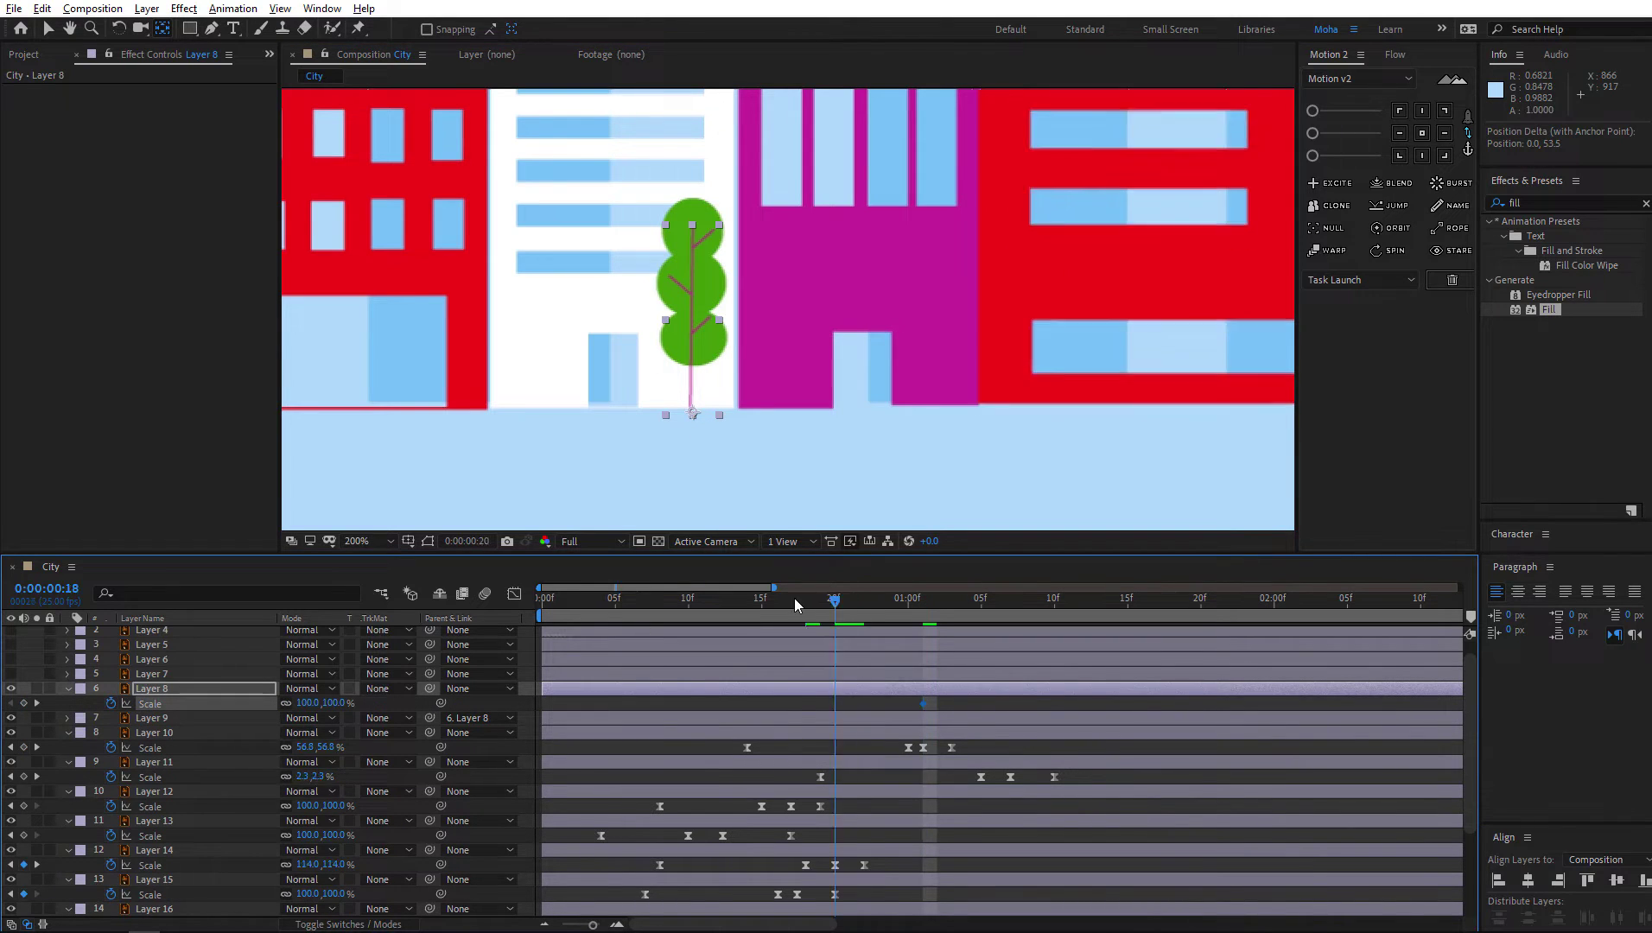
click(336, 703)
text(0)
key(Return)
Add a 110% Scale keyframe to Layer 8 at 0:00:01:03 and a 100% keyframe at 0:00:01:06
click(951, 596)
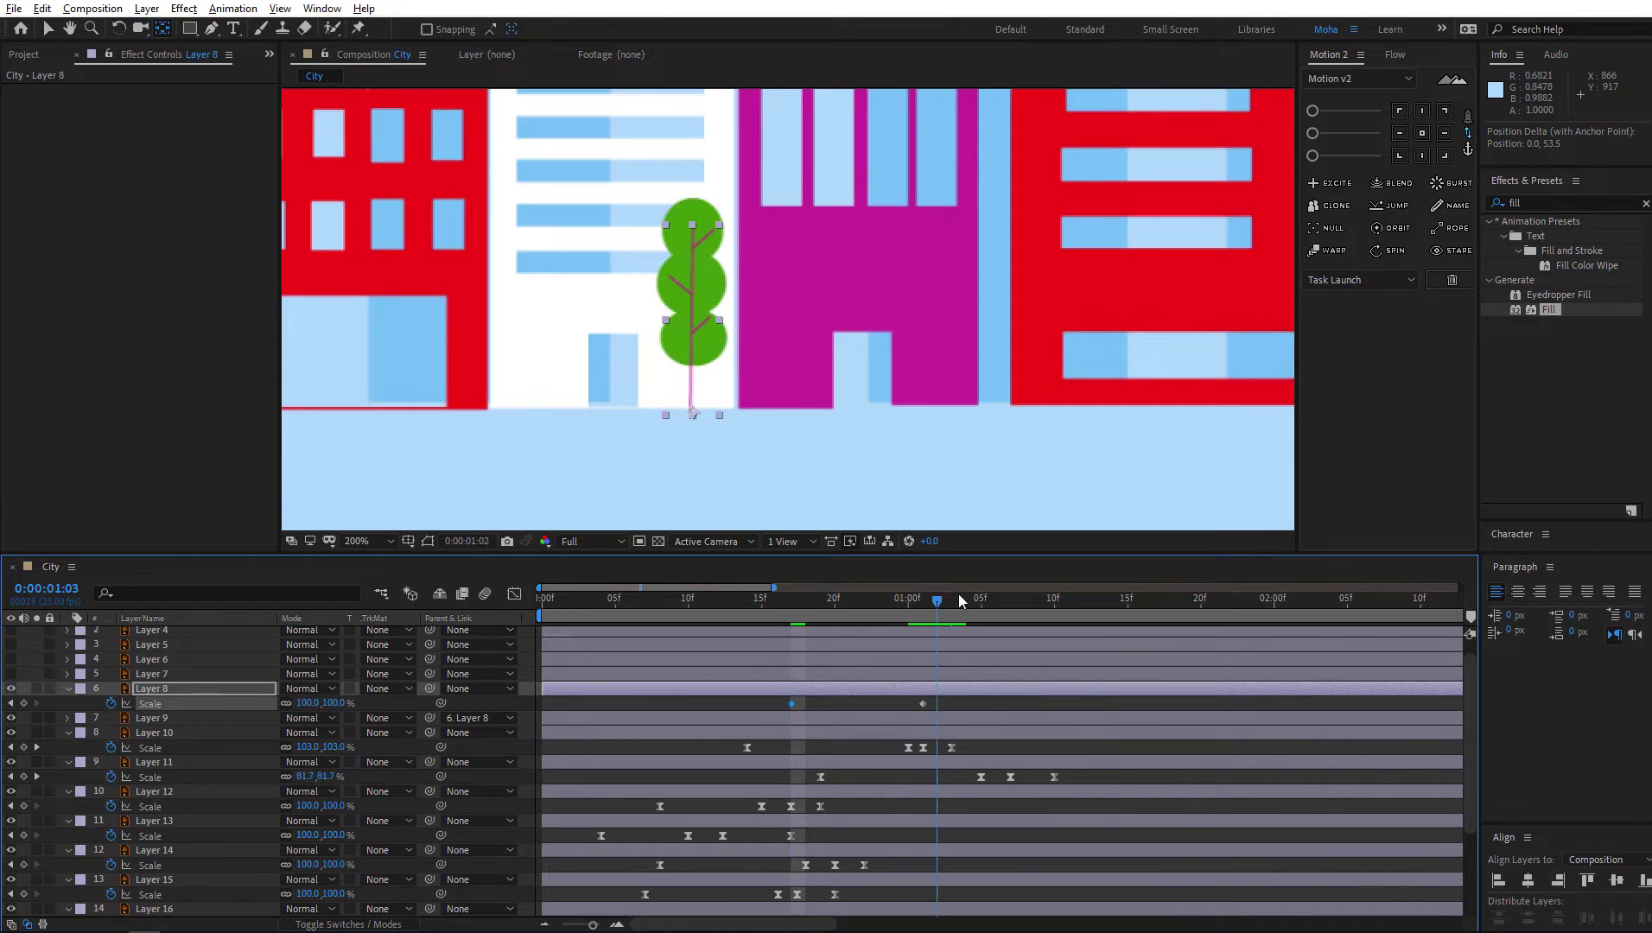
drag(331, 706, 341, 704)
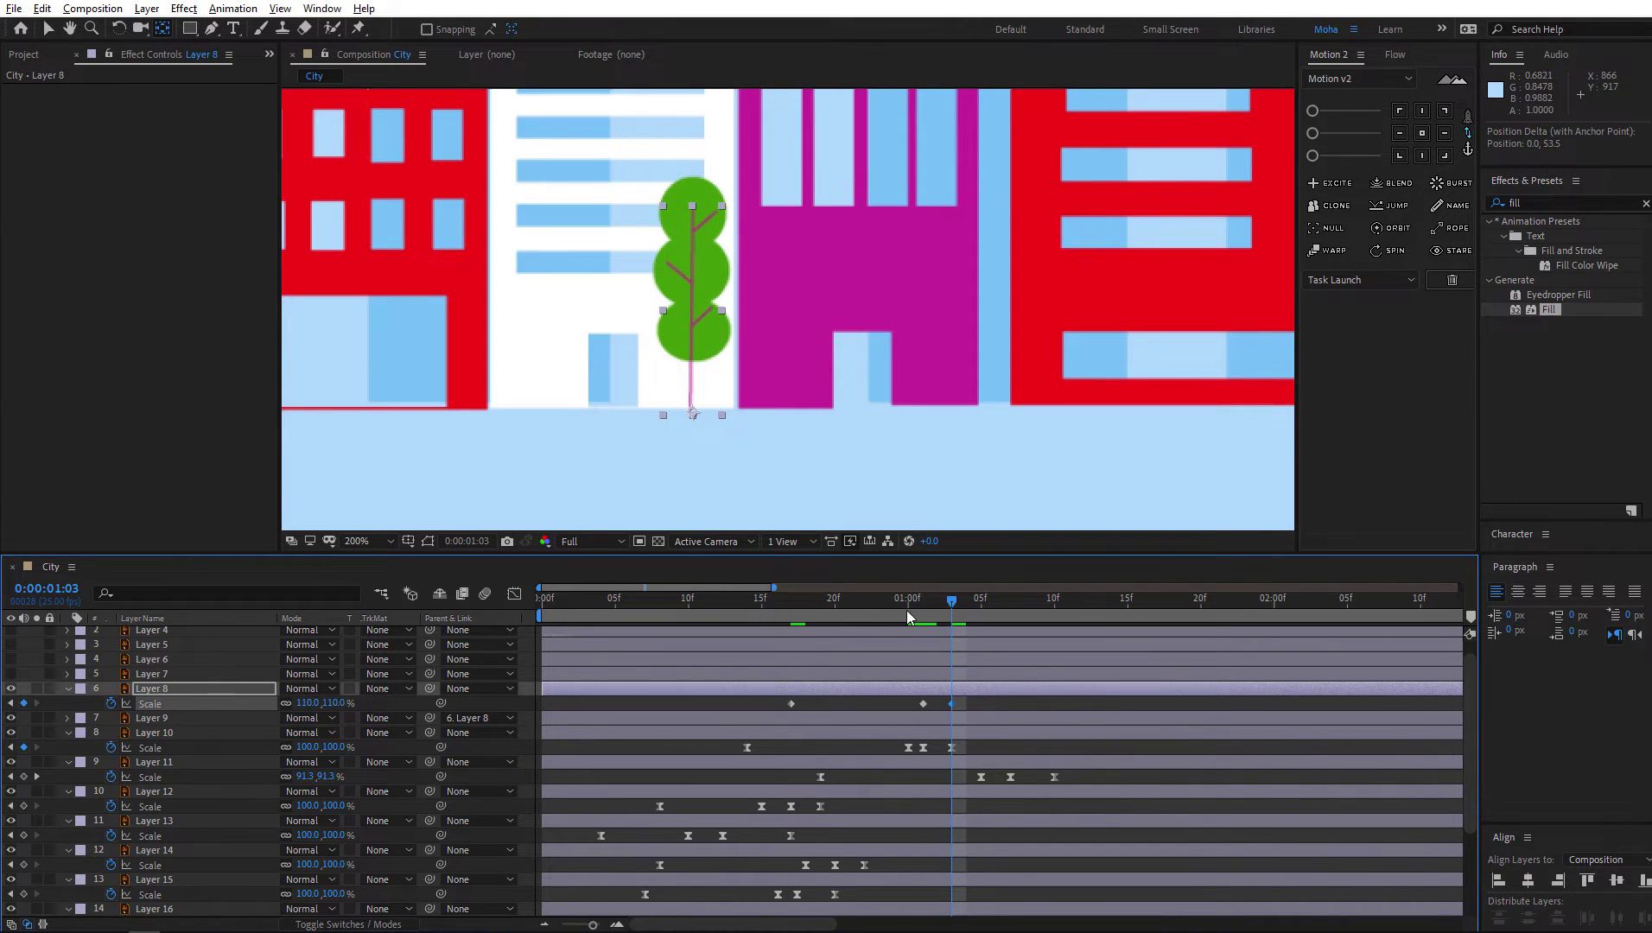
click(995, 599)
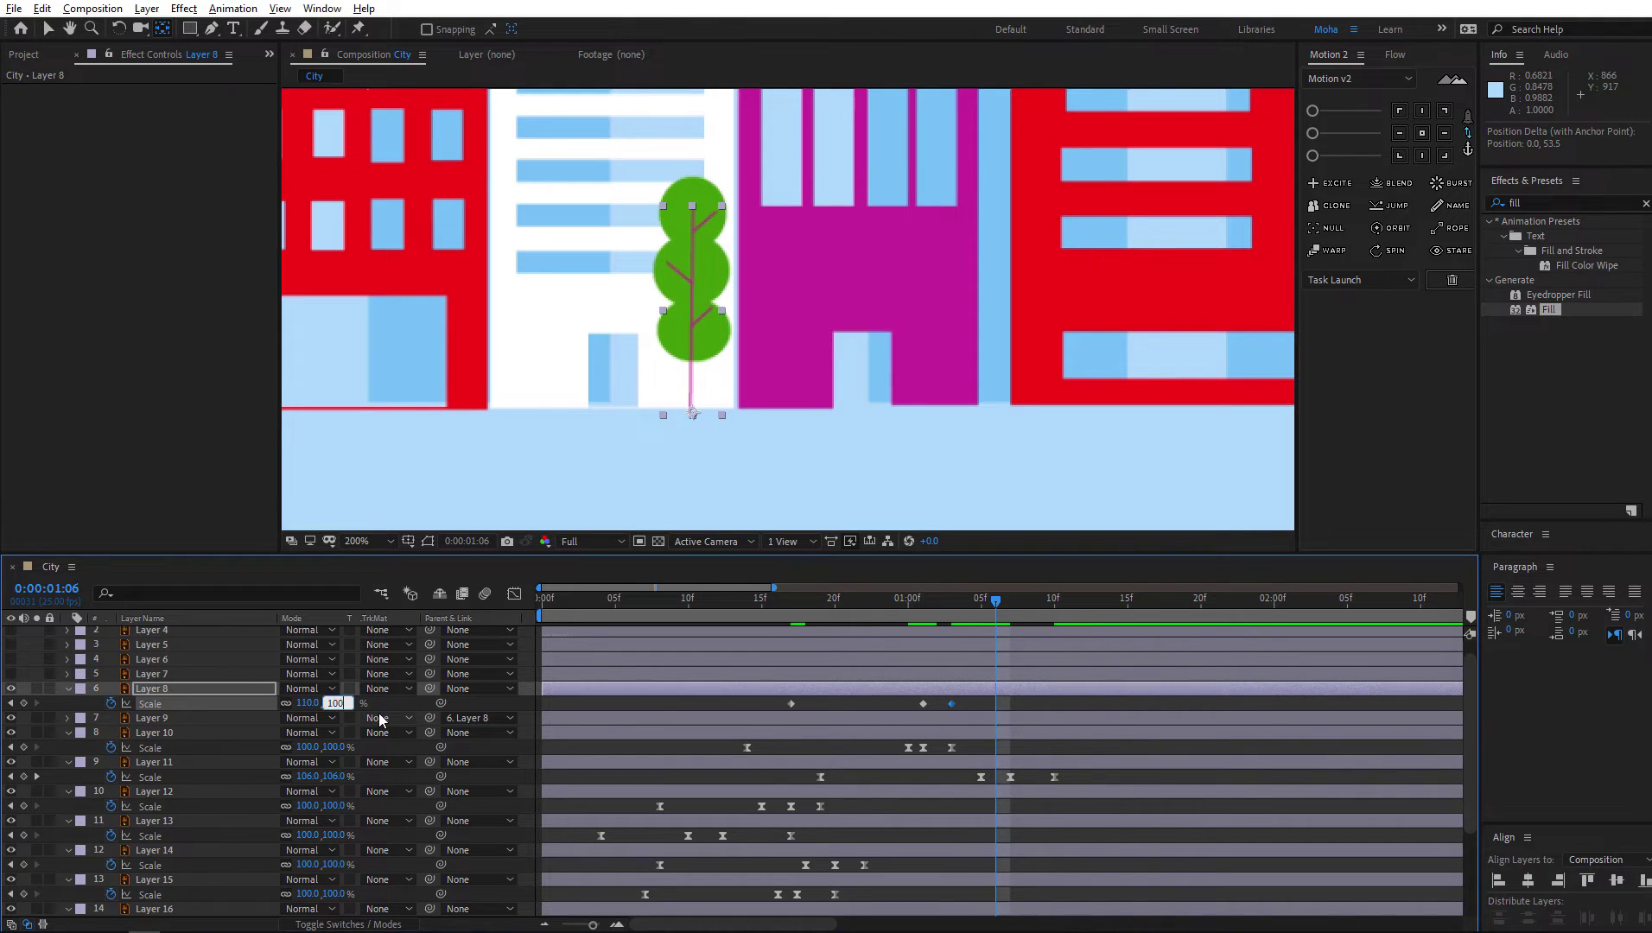
key(Return)
Apply Easy Ease to all four of Layer 8's Scale keyframes and preview the tree animation
drag(1013, 700, 747, 710)
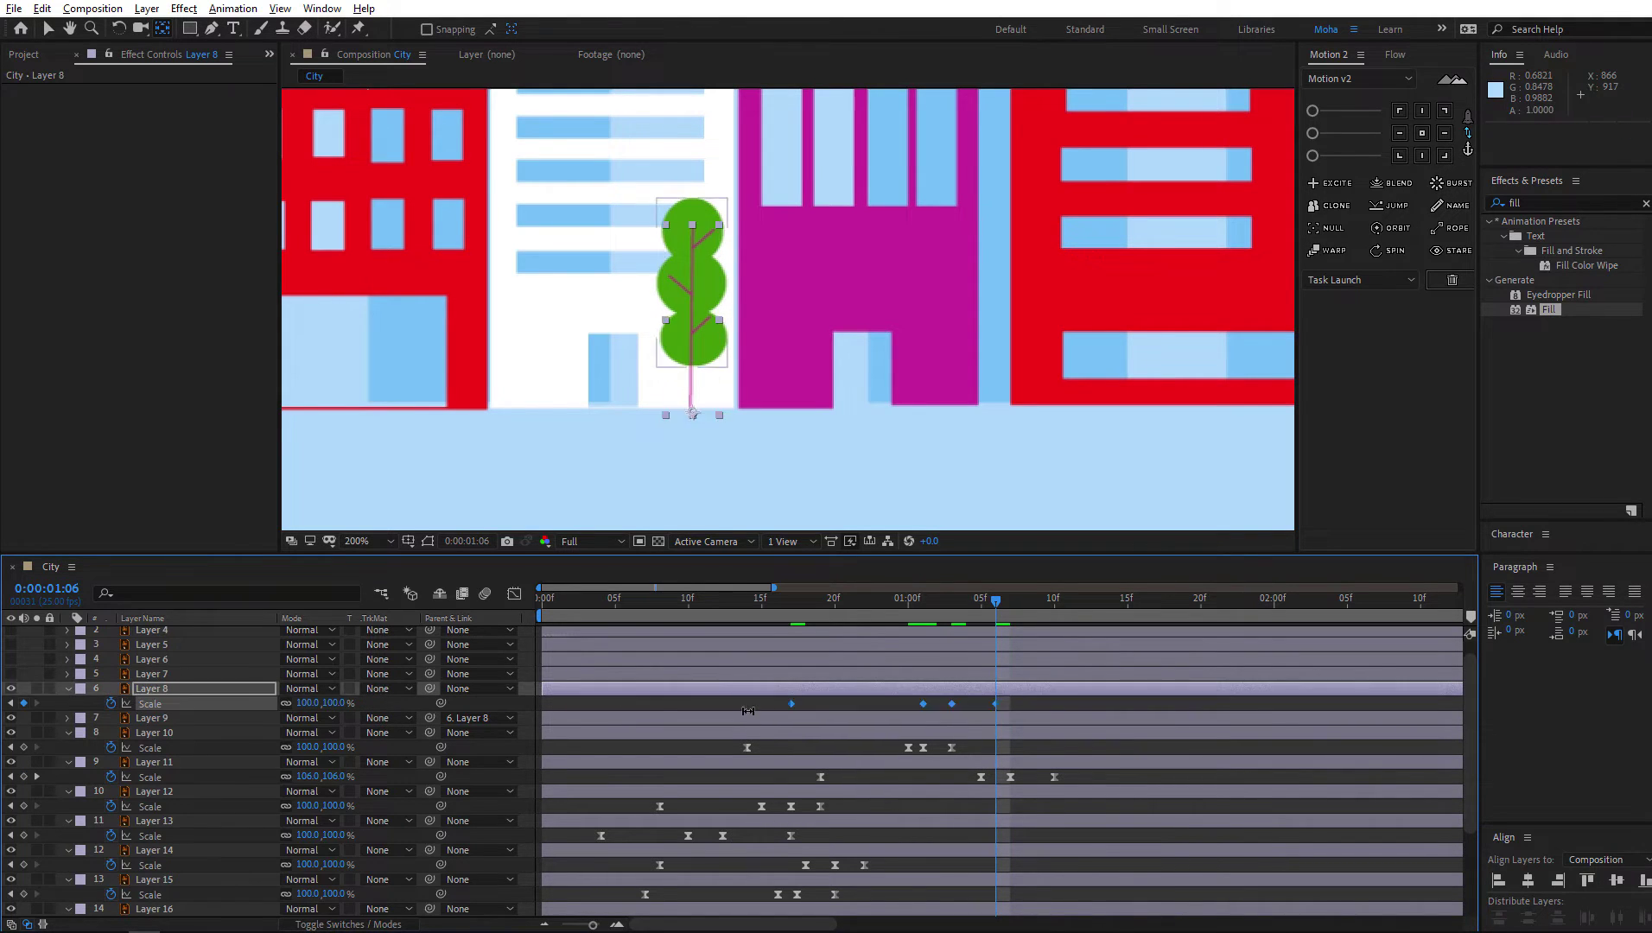
right_click(792, 704)
mouse_move(933, 917)
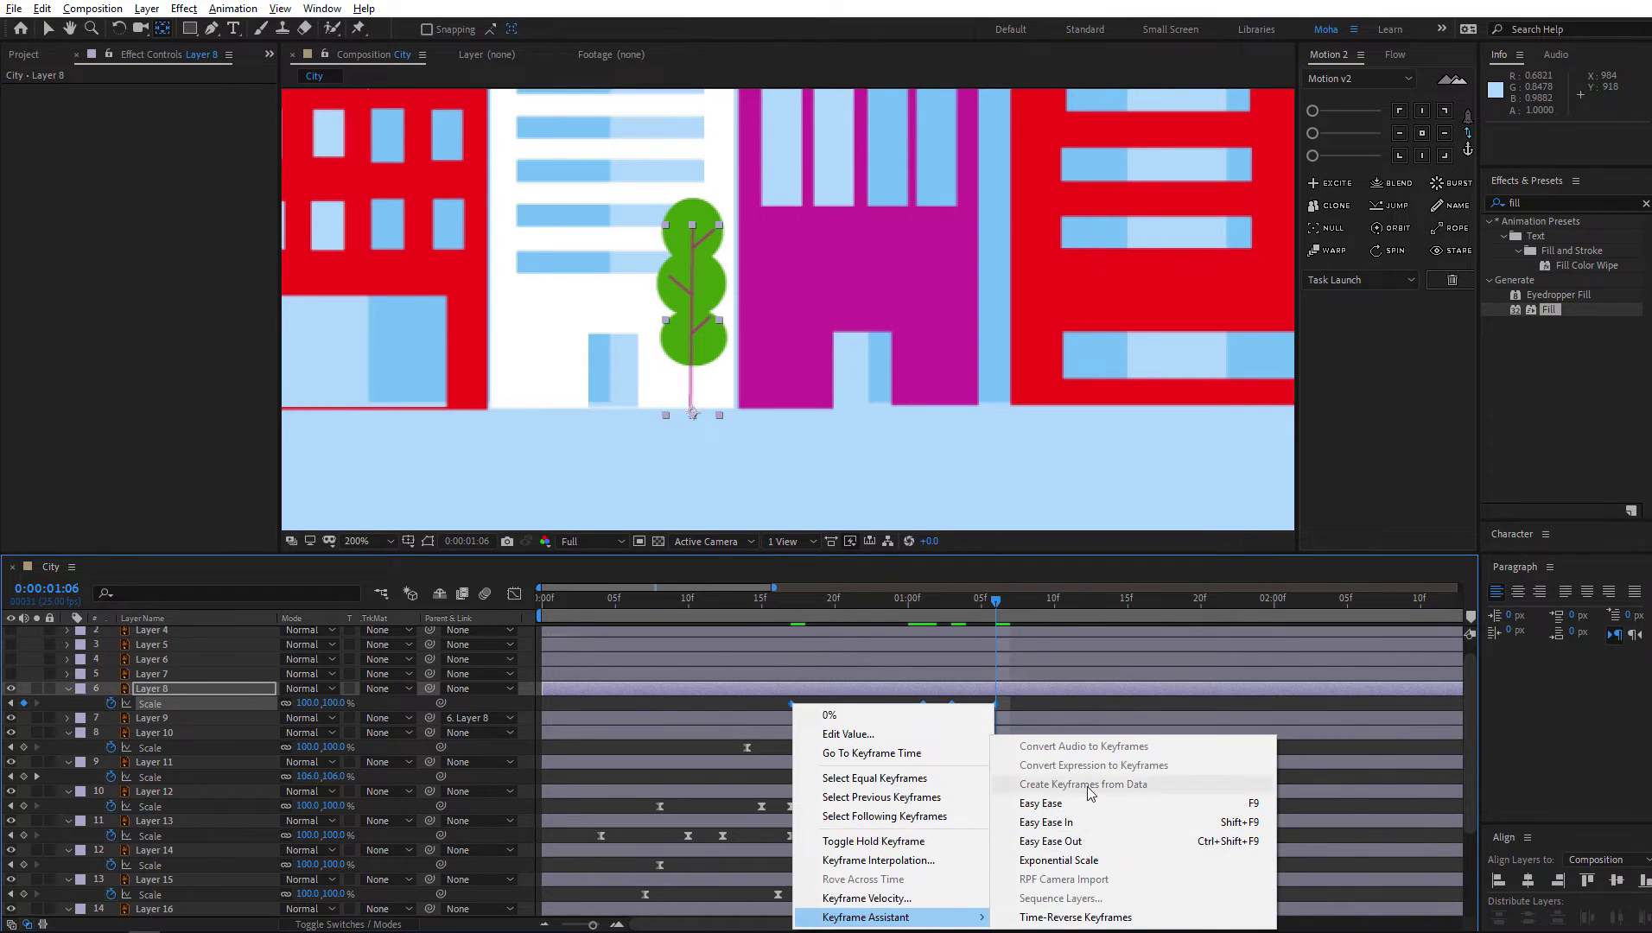
click(1105, 803)
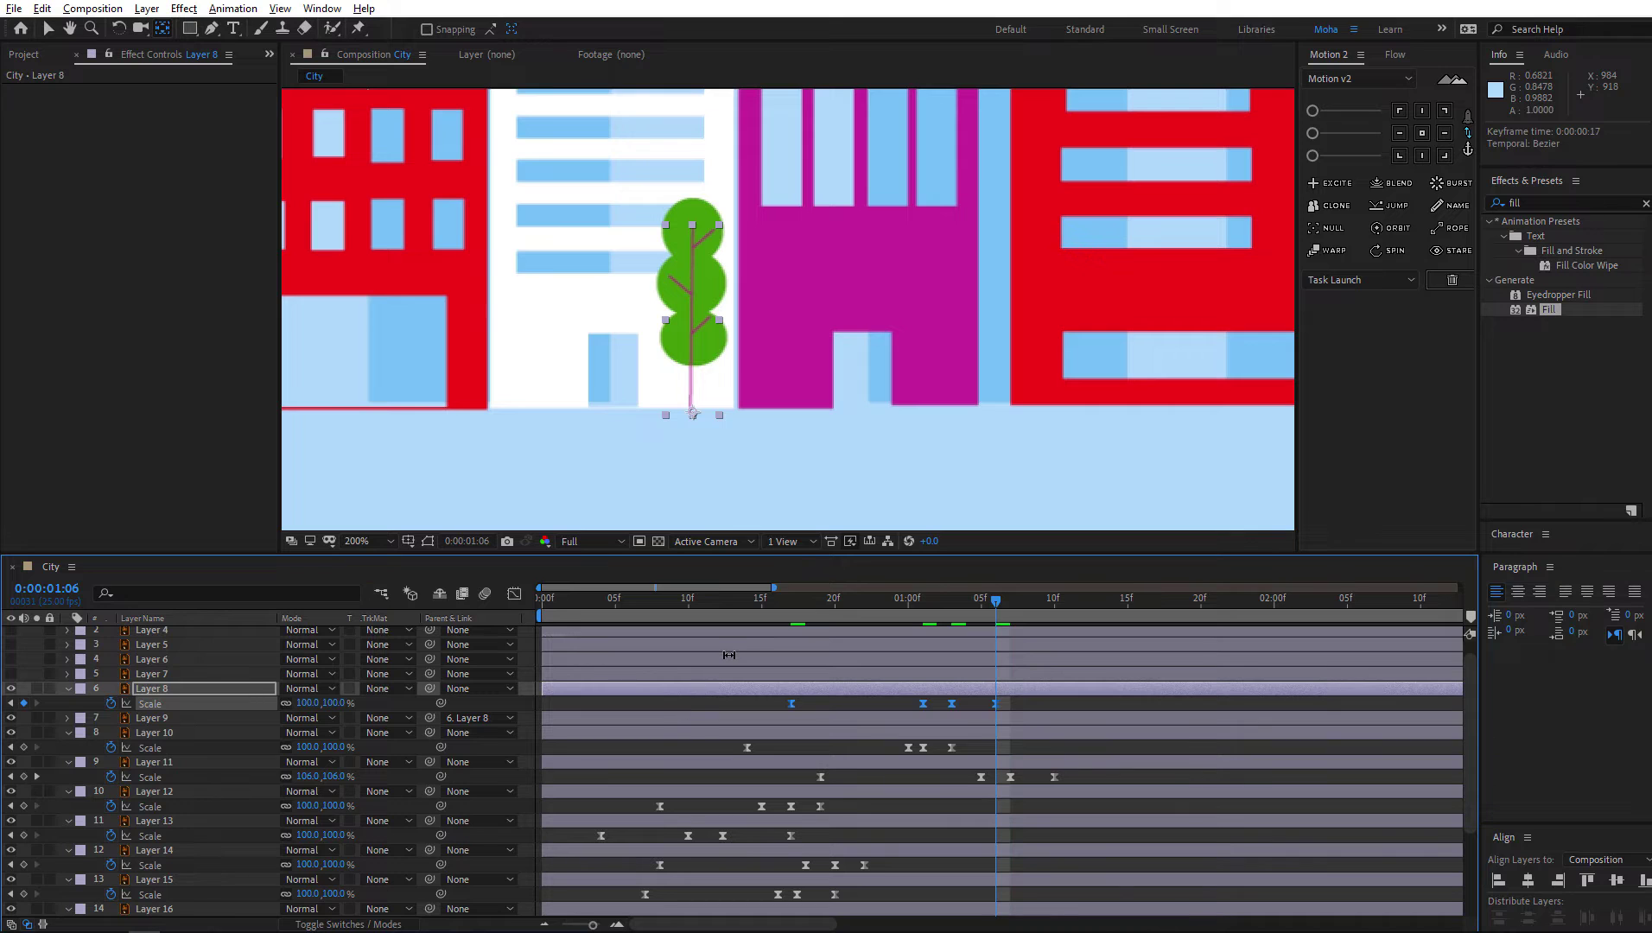
key(space)
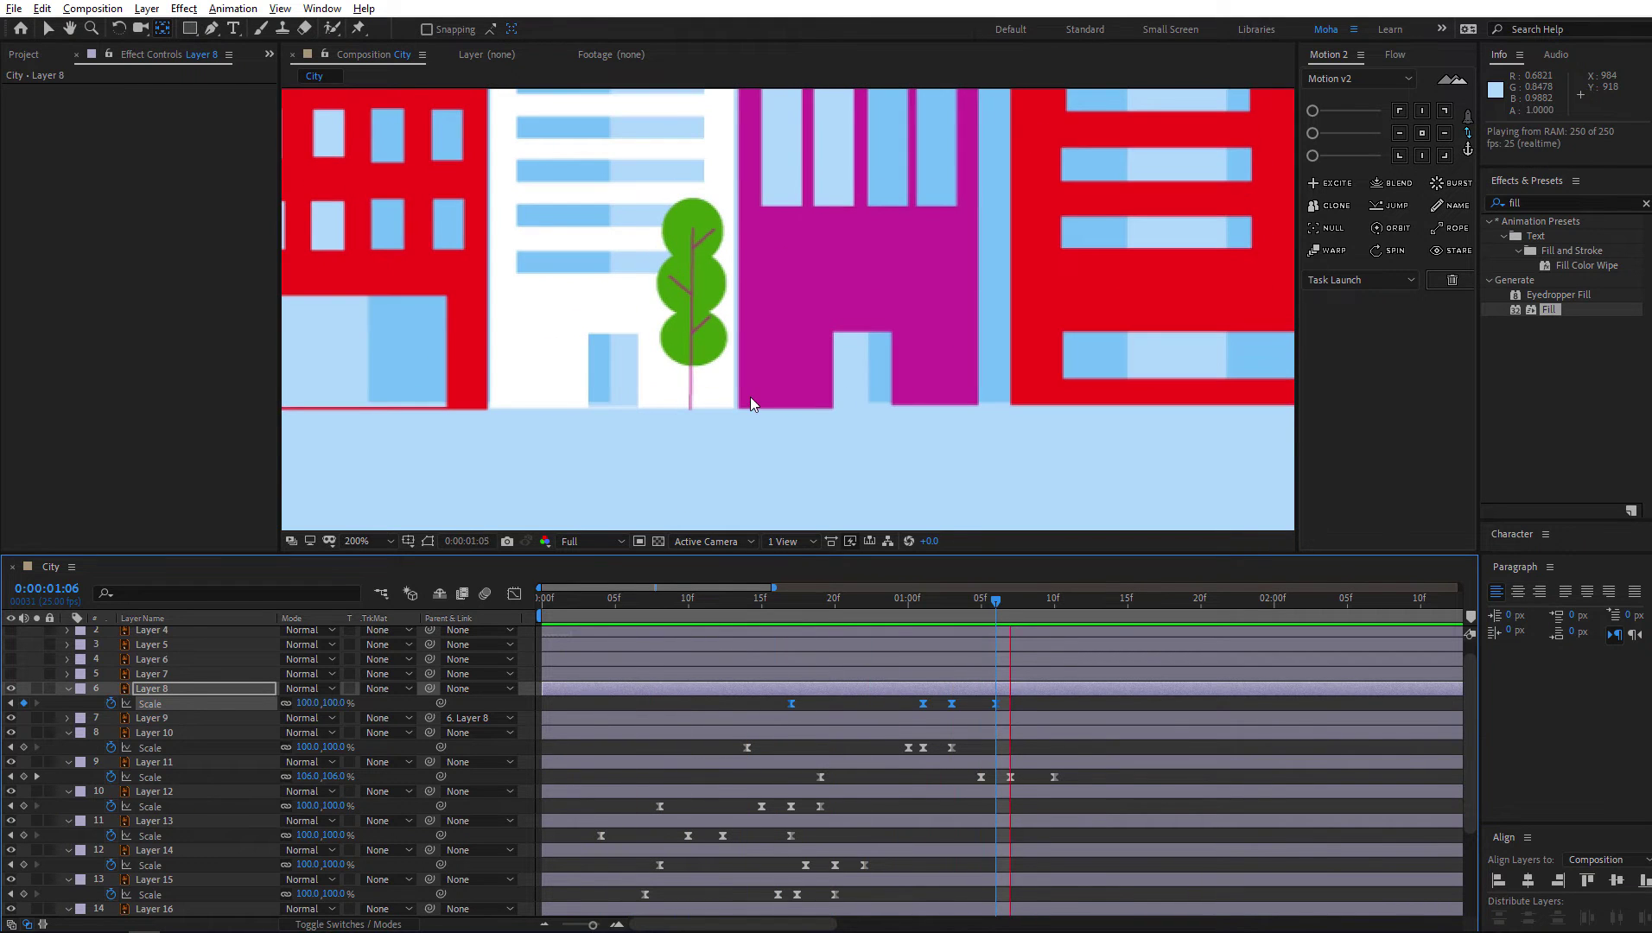
key(space)
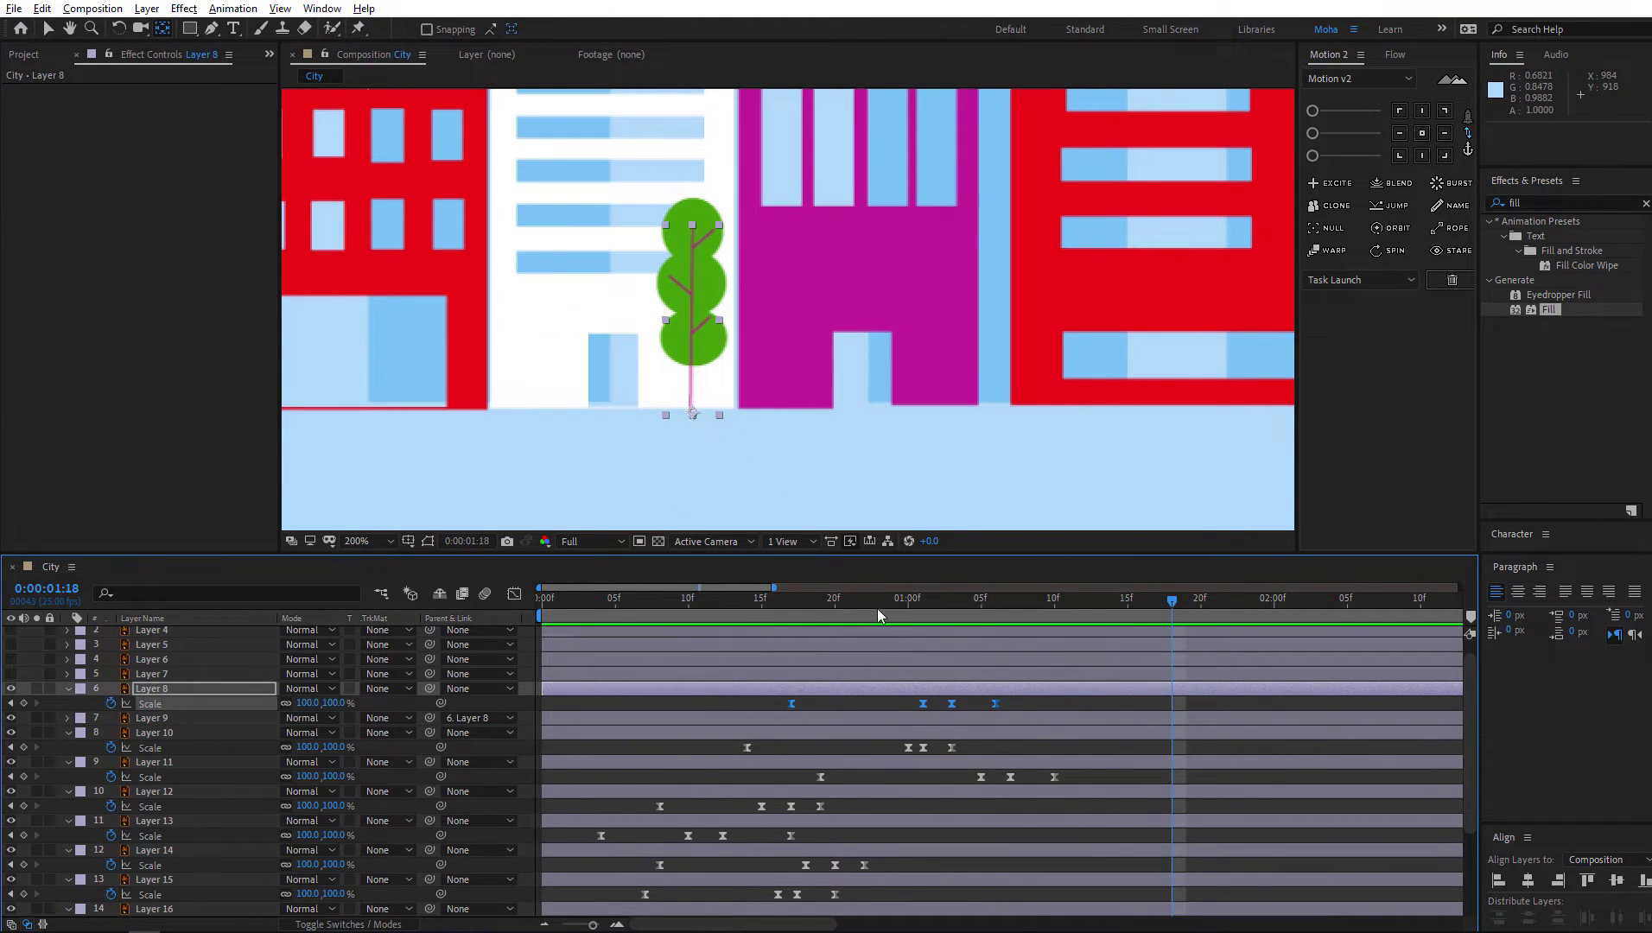
Copy all of Layer 8's Scale keyframes and place the current time at frame 17
drag(875, 608, 951, 609)
drag(1037, 703, 710, 716)
drag(834, 608, 790, 609)
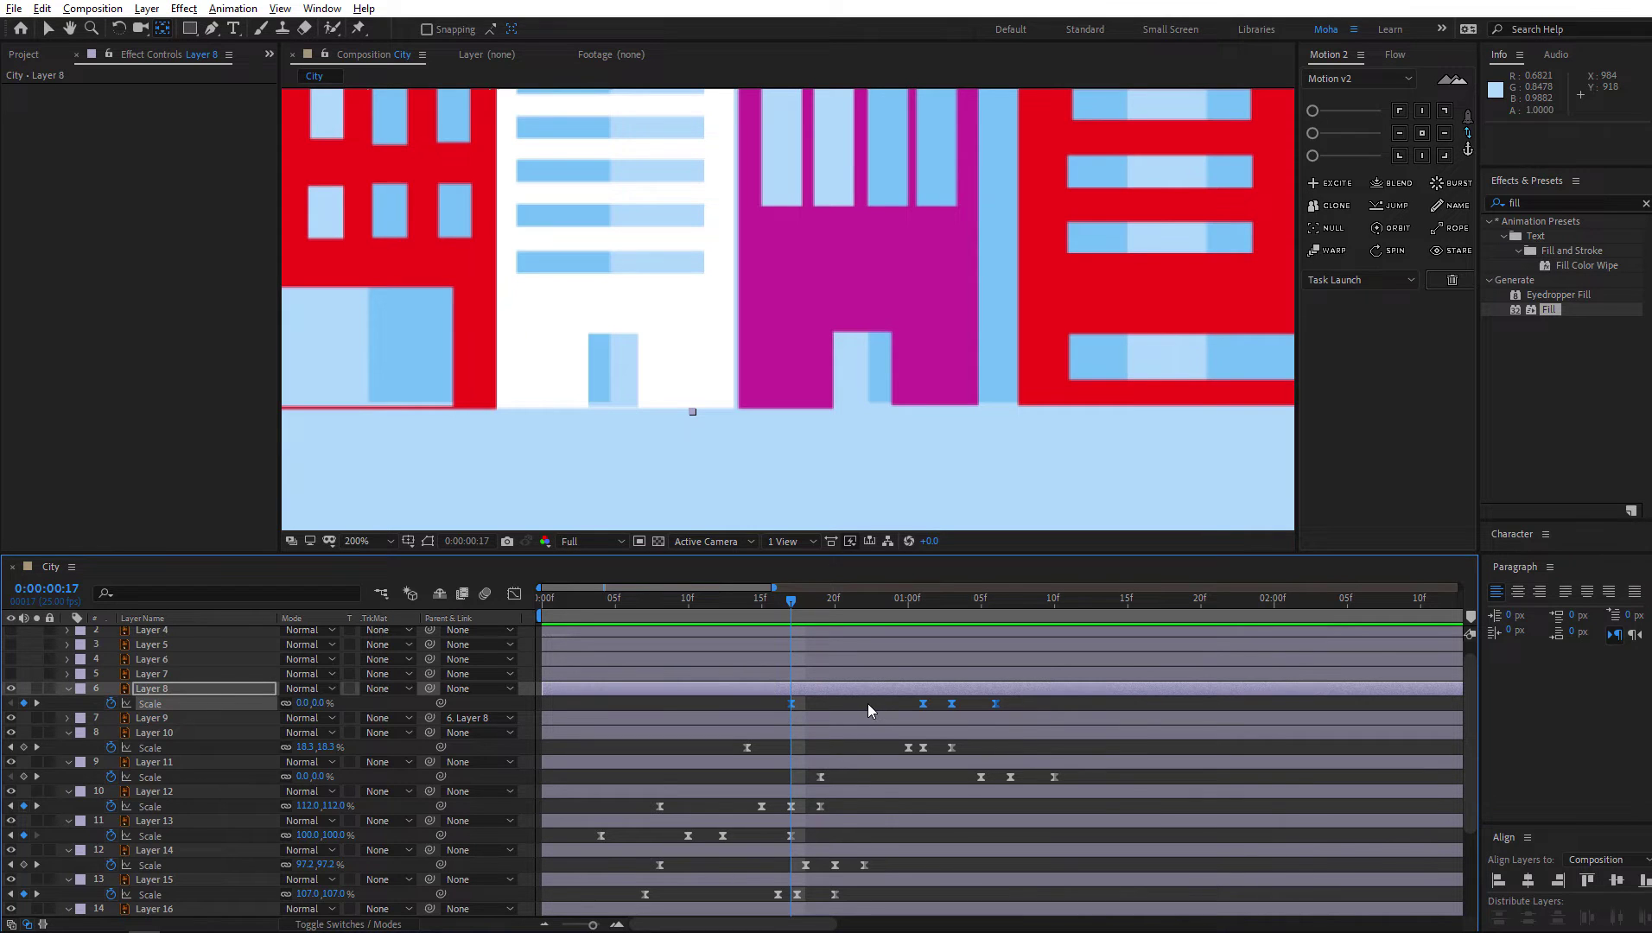
key(ctrl+c)
Make Layers 7 and 6 visible and parent Layer 7, the second tree's crown, to Layer 6, its trunk
click(169, 675)
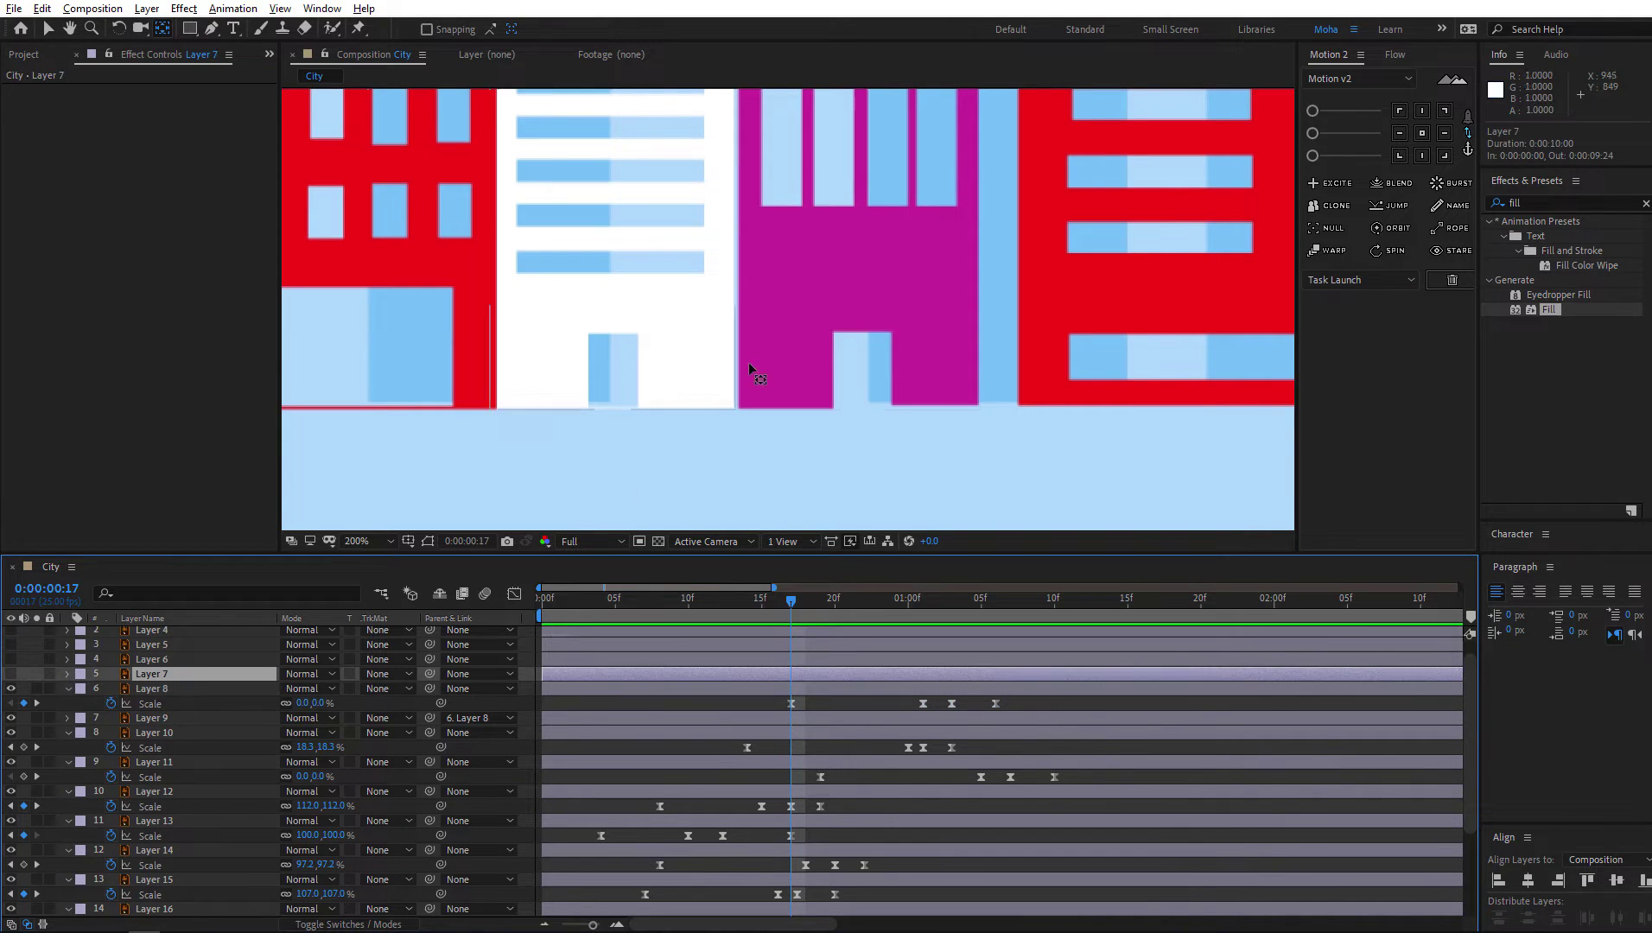
scroll(748, 363, down, 4)
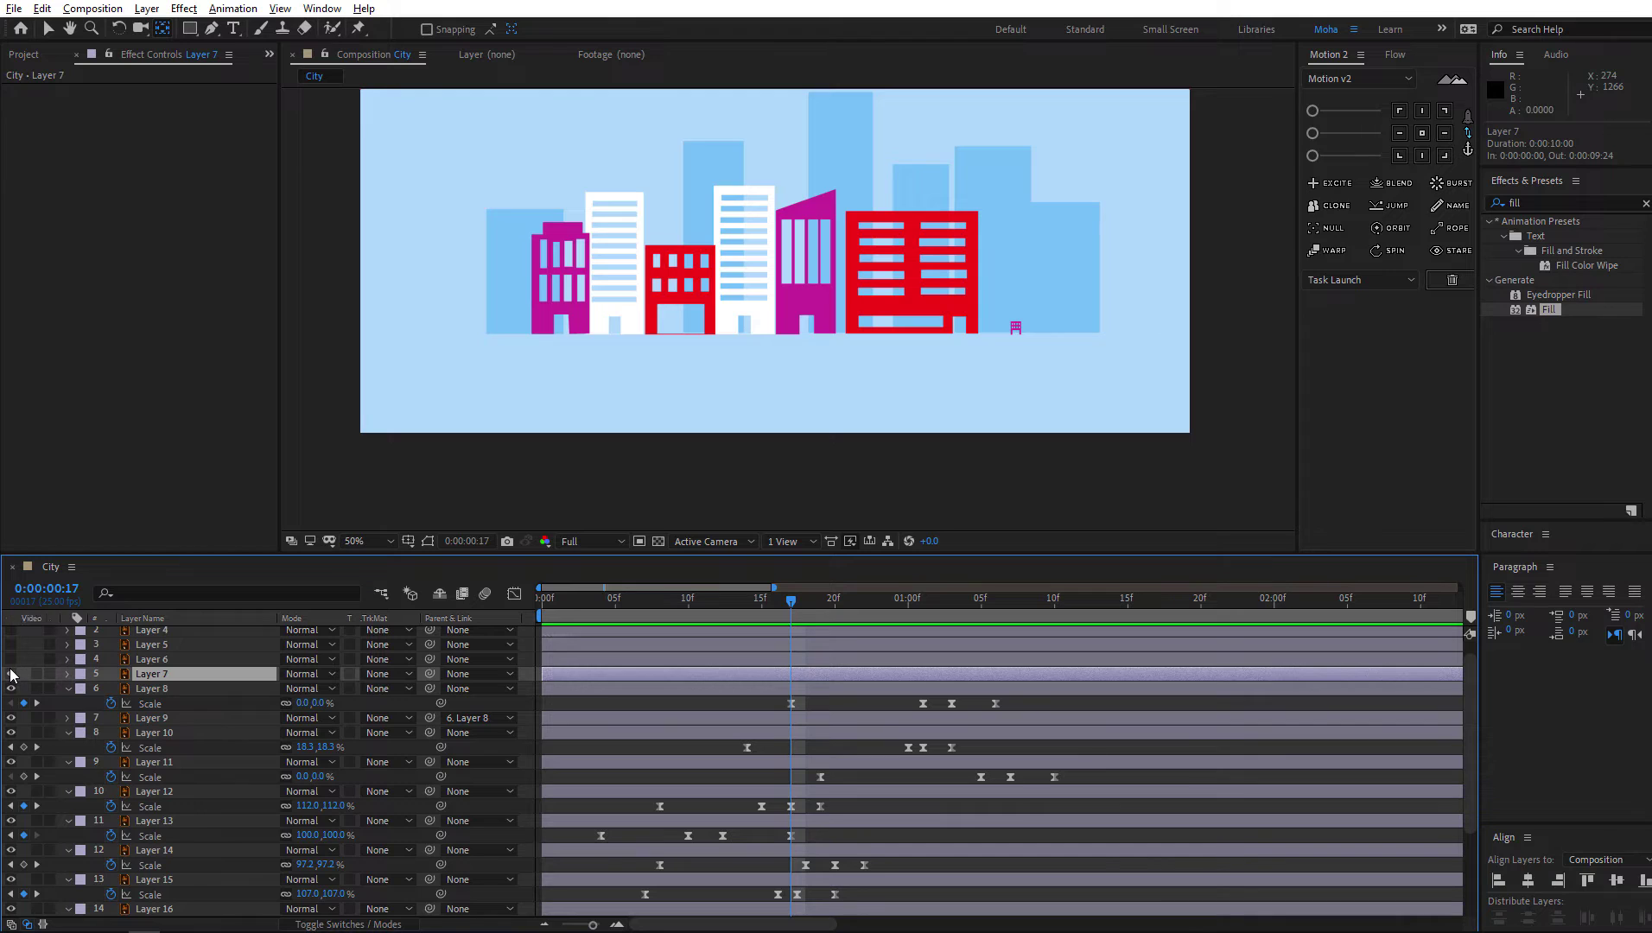
click(12, 674)
click(121, 660)
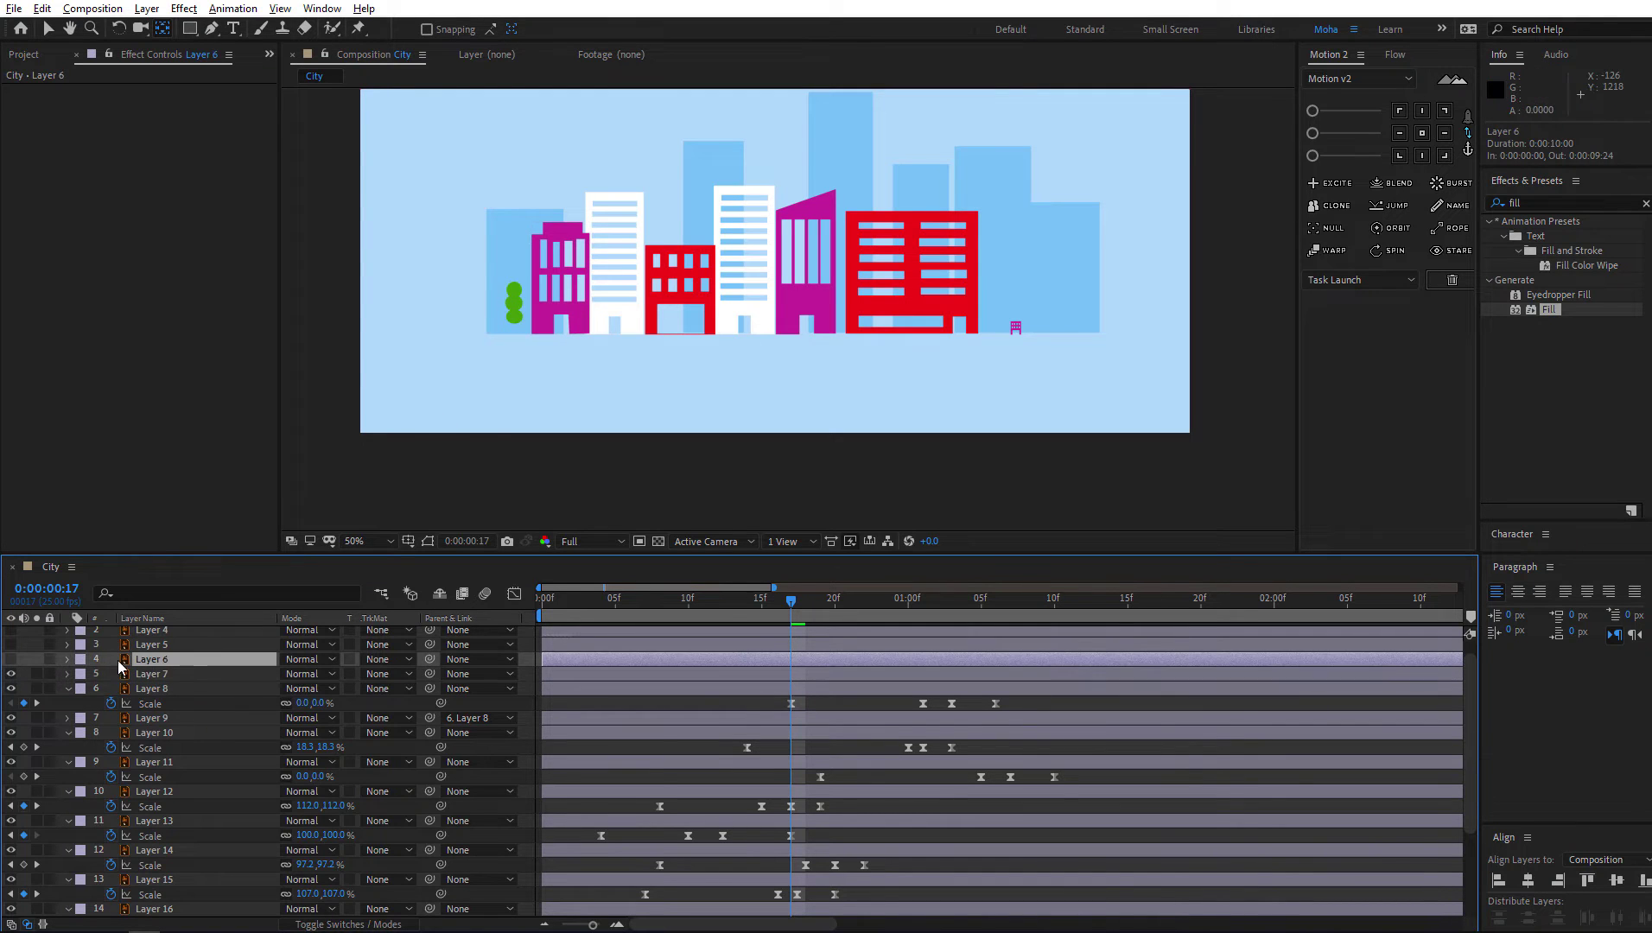
click(159, 669)
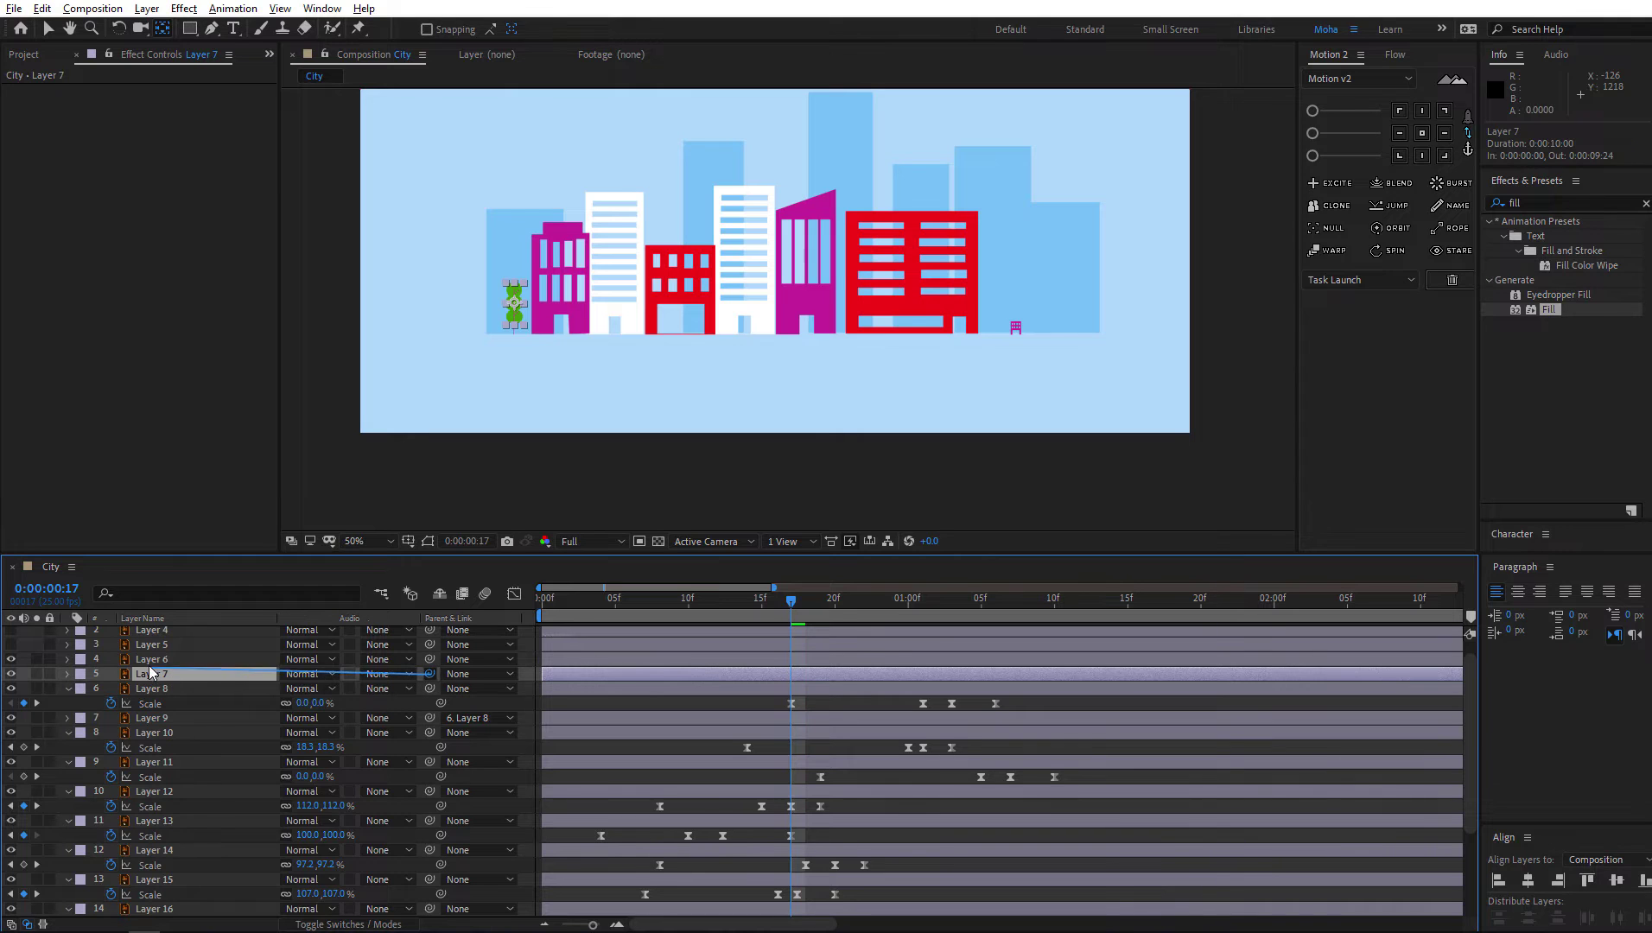
drag(151, 673, 151, 659)
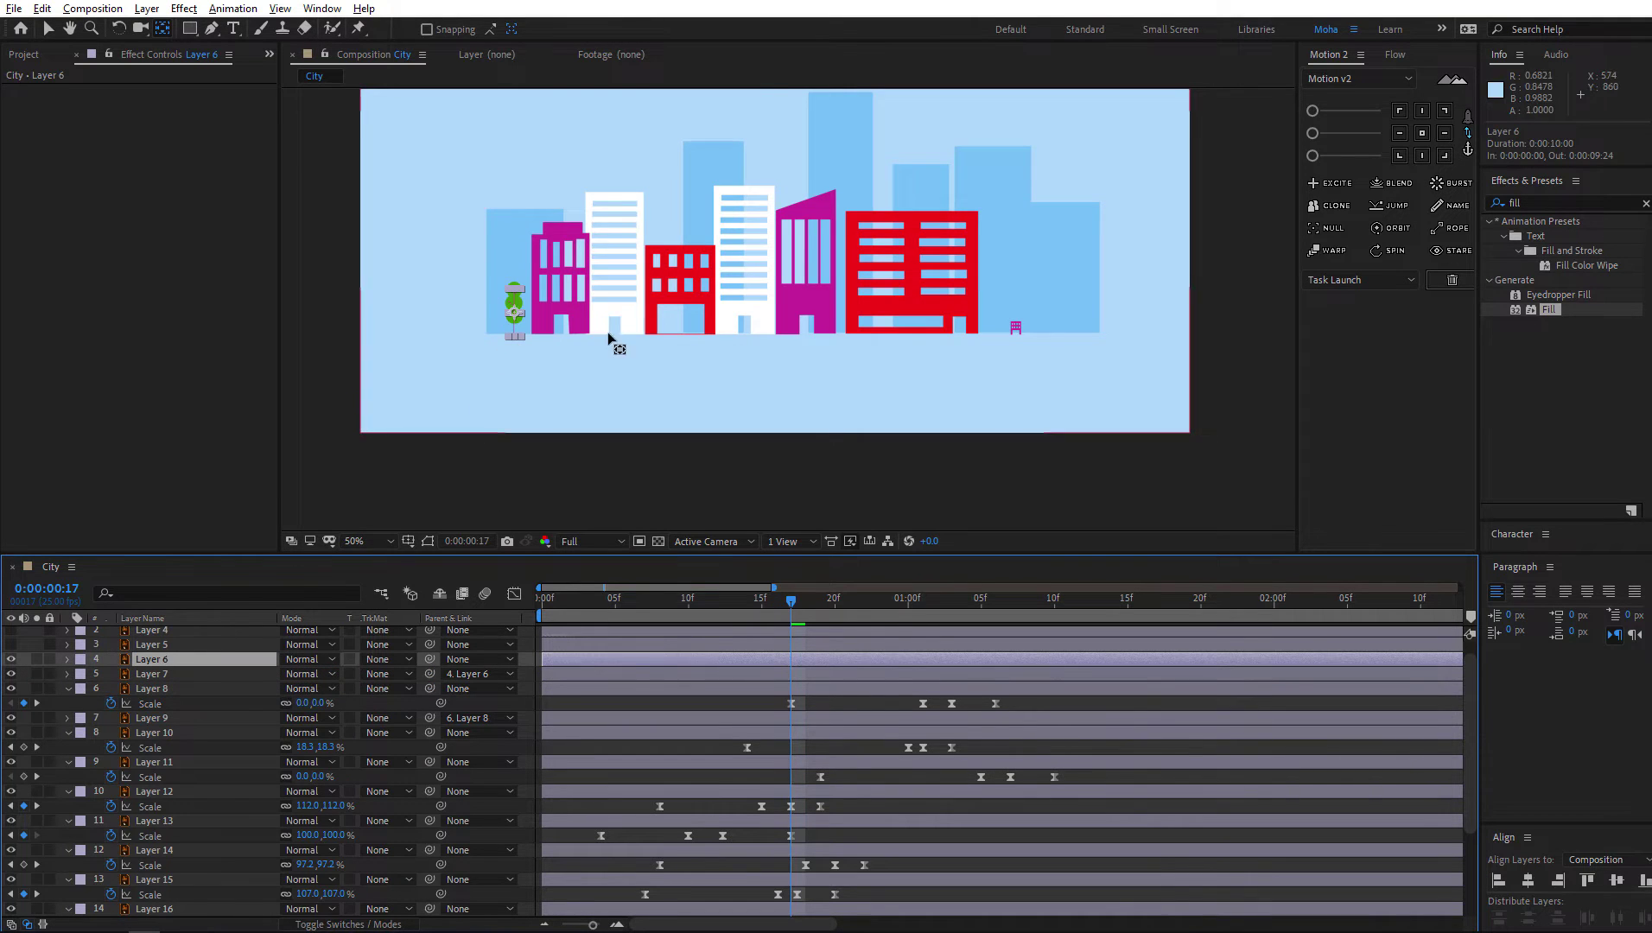
Move Layer 6's anchor point to the base of the second tree's trunk, then reveal and select its Scale property
scroll(511, 339, up, 2)
key(space)
drag(627, 263, 1239, 275)
drag(533, 352, 916, 325)
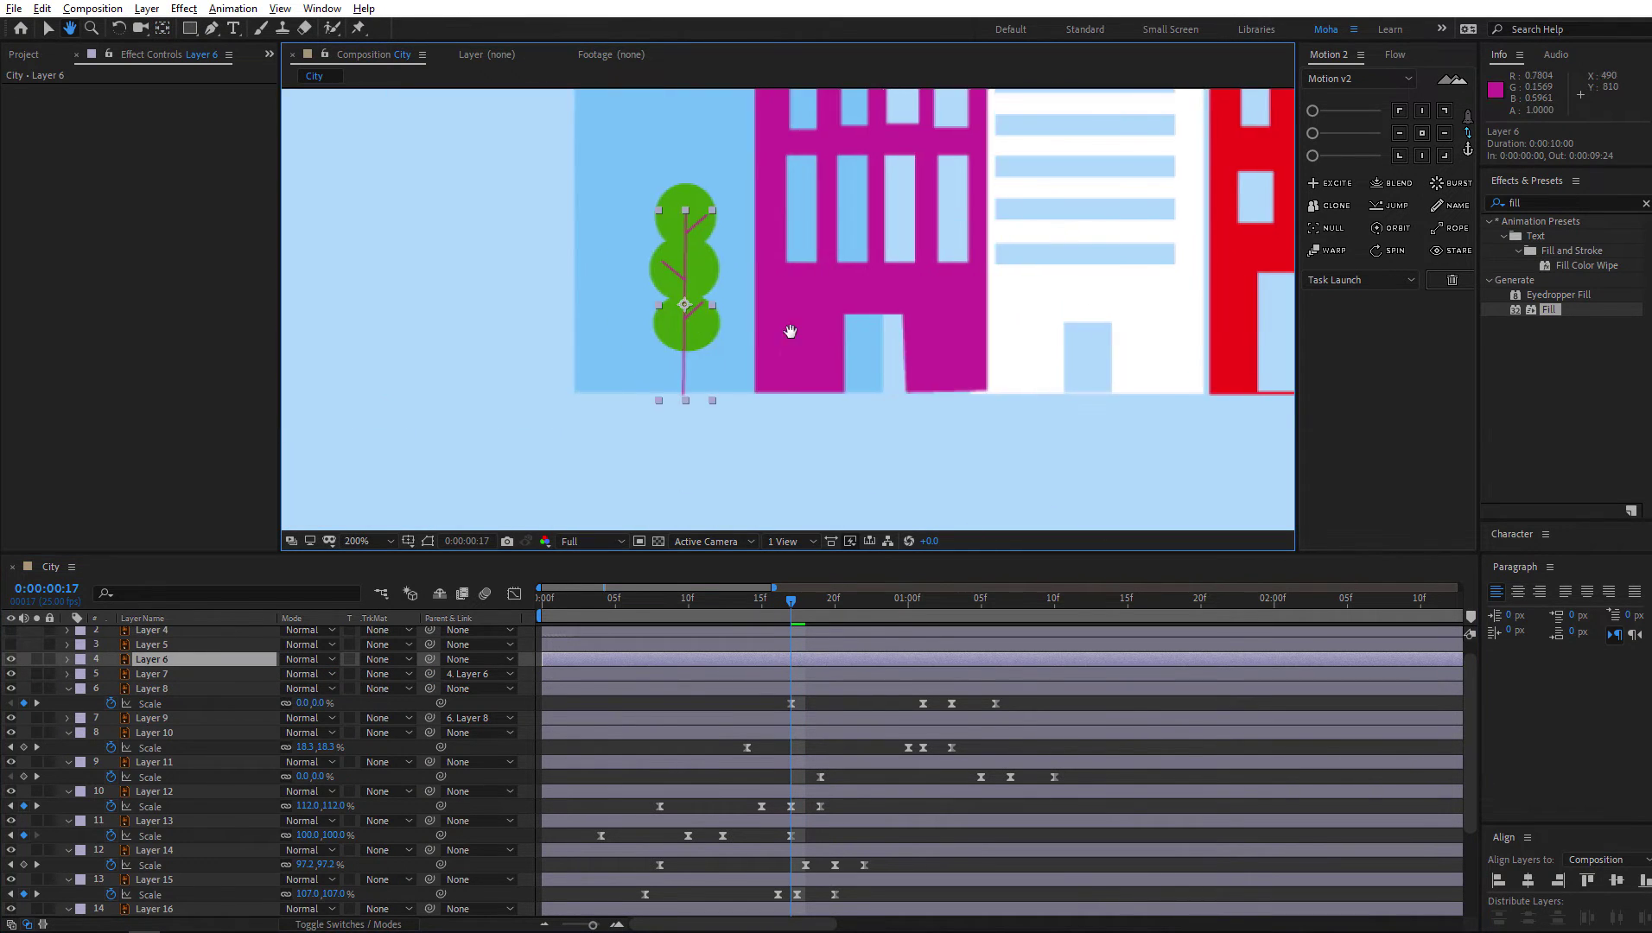
key(y)
drag(685, 304, 684, 390)
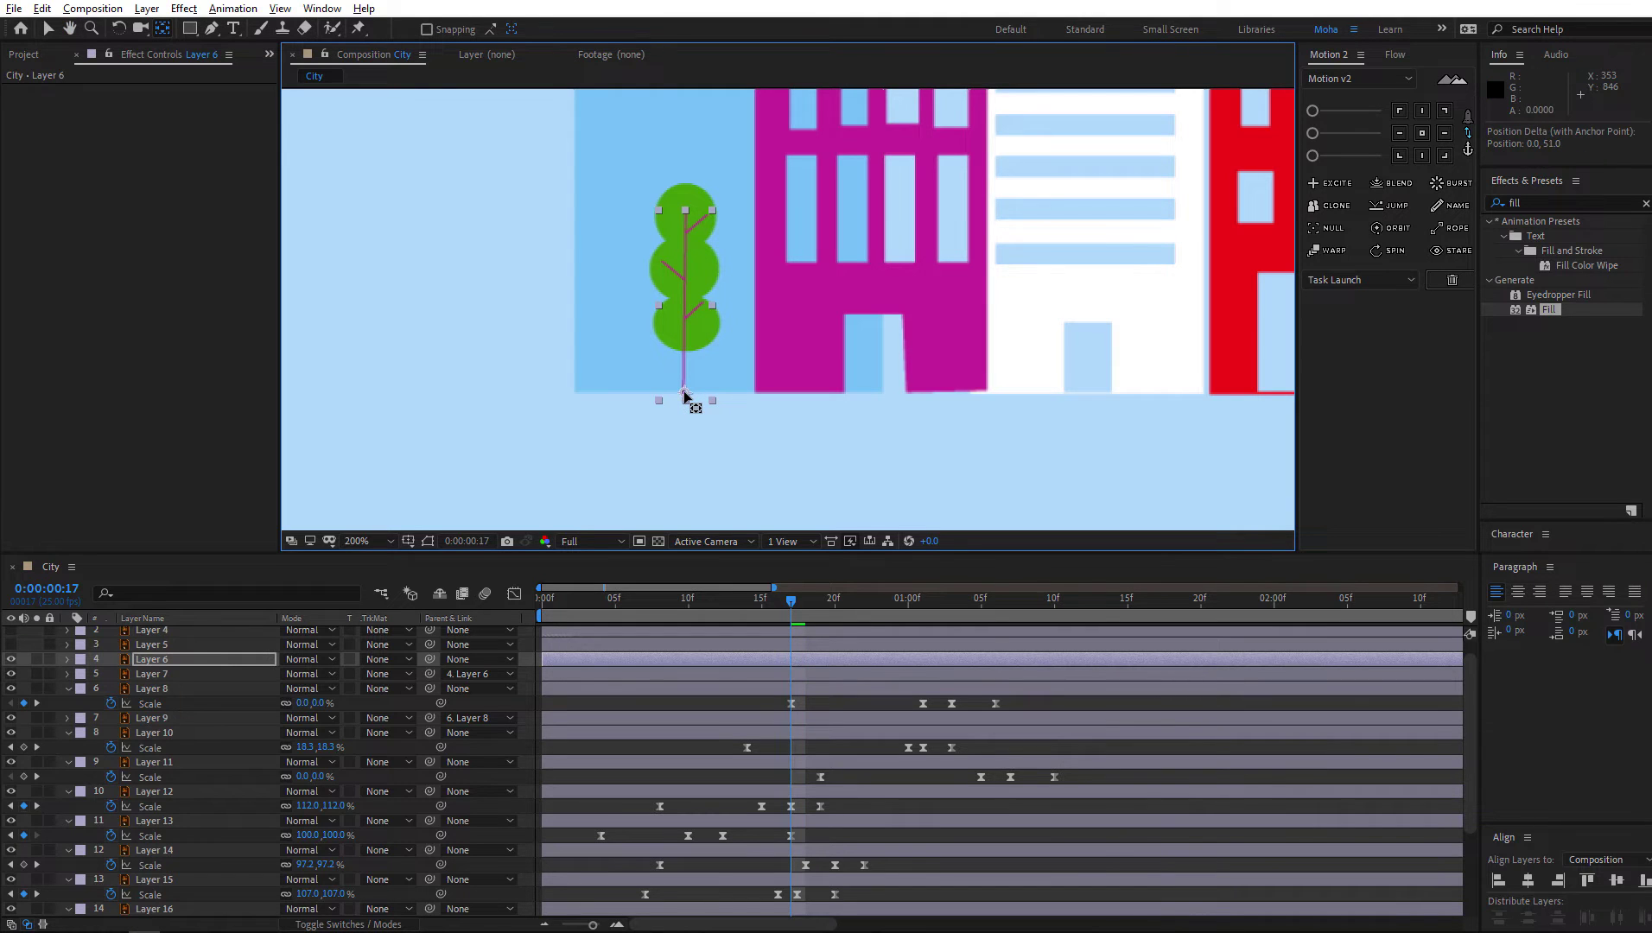
key(s)
click(136, 674)
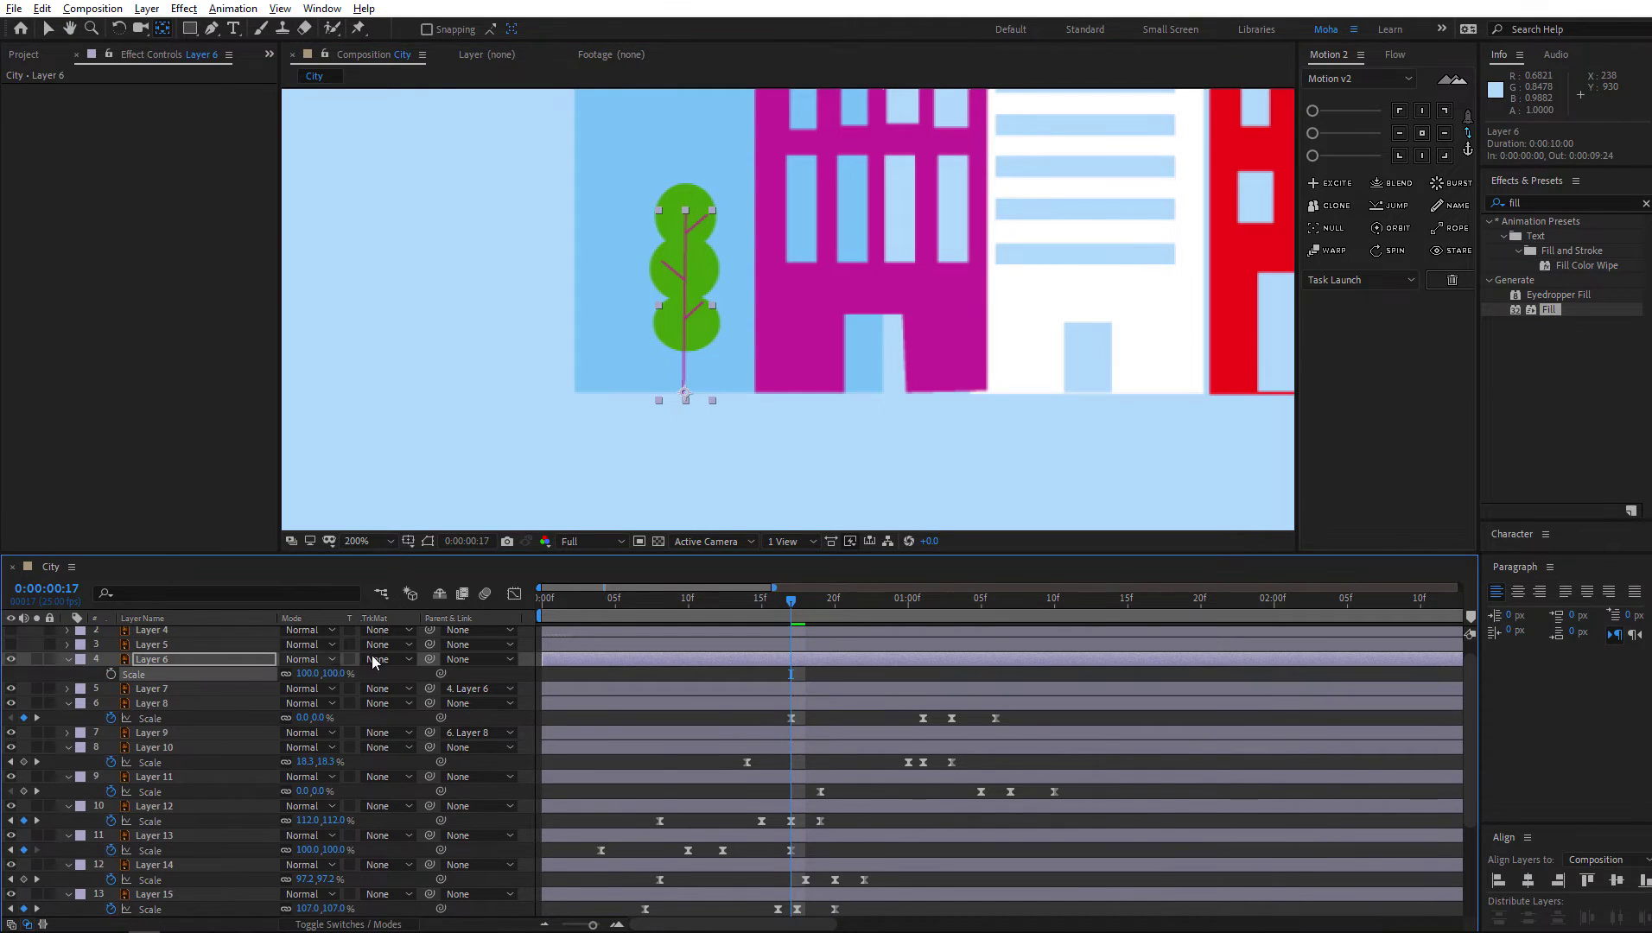
Paste the copied Scale keyframes onto Layer 6 at frame 17 and preview the second tree's animation
key(ctrl+v)
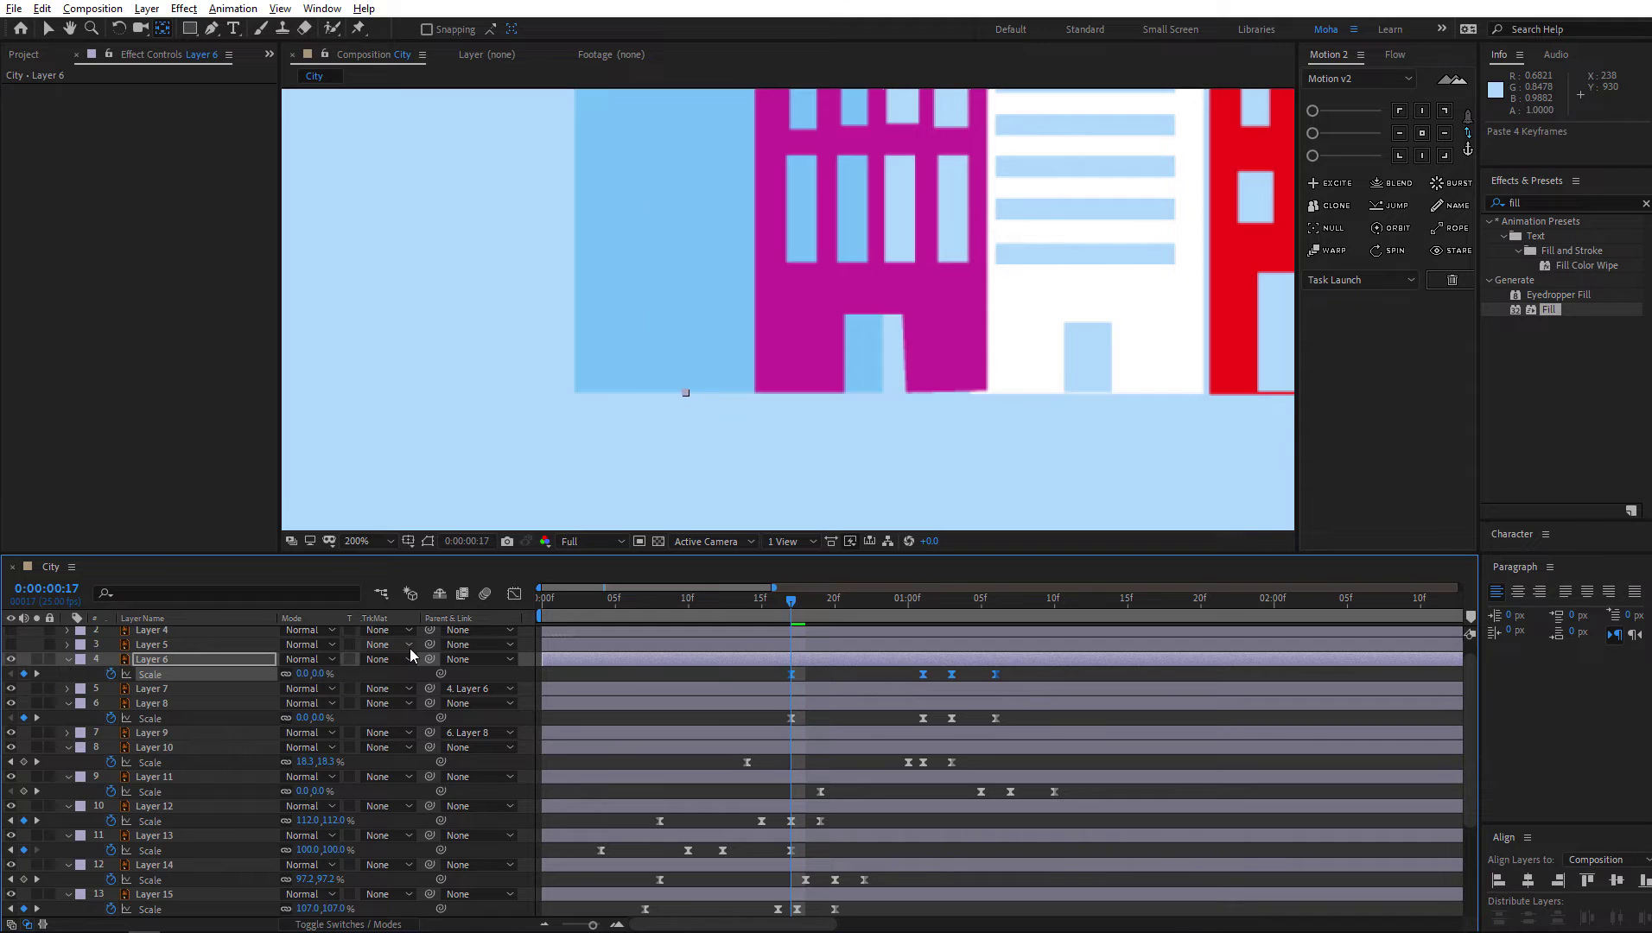
drag(799, 602, 762, 596)
scroll(855, 294, down, 2)
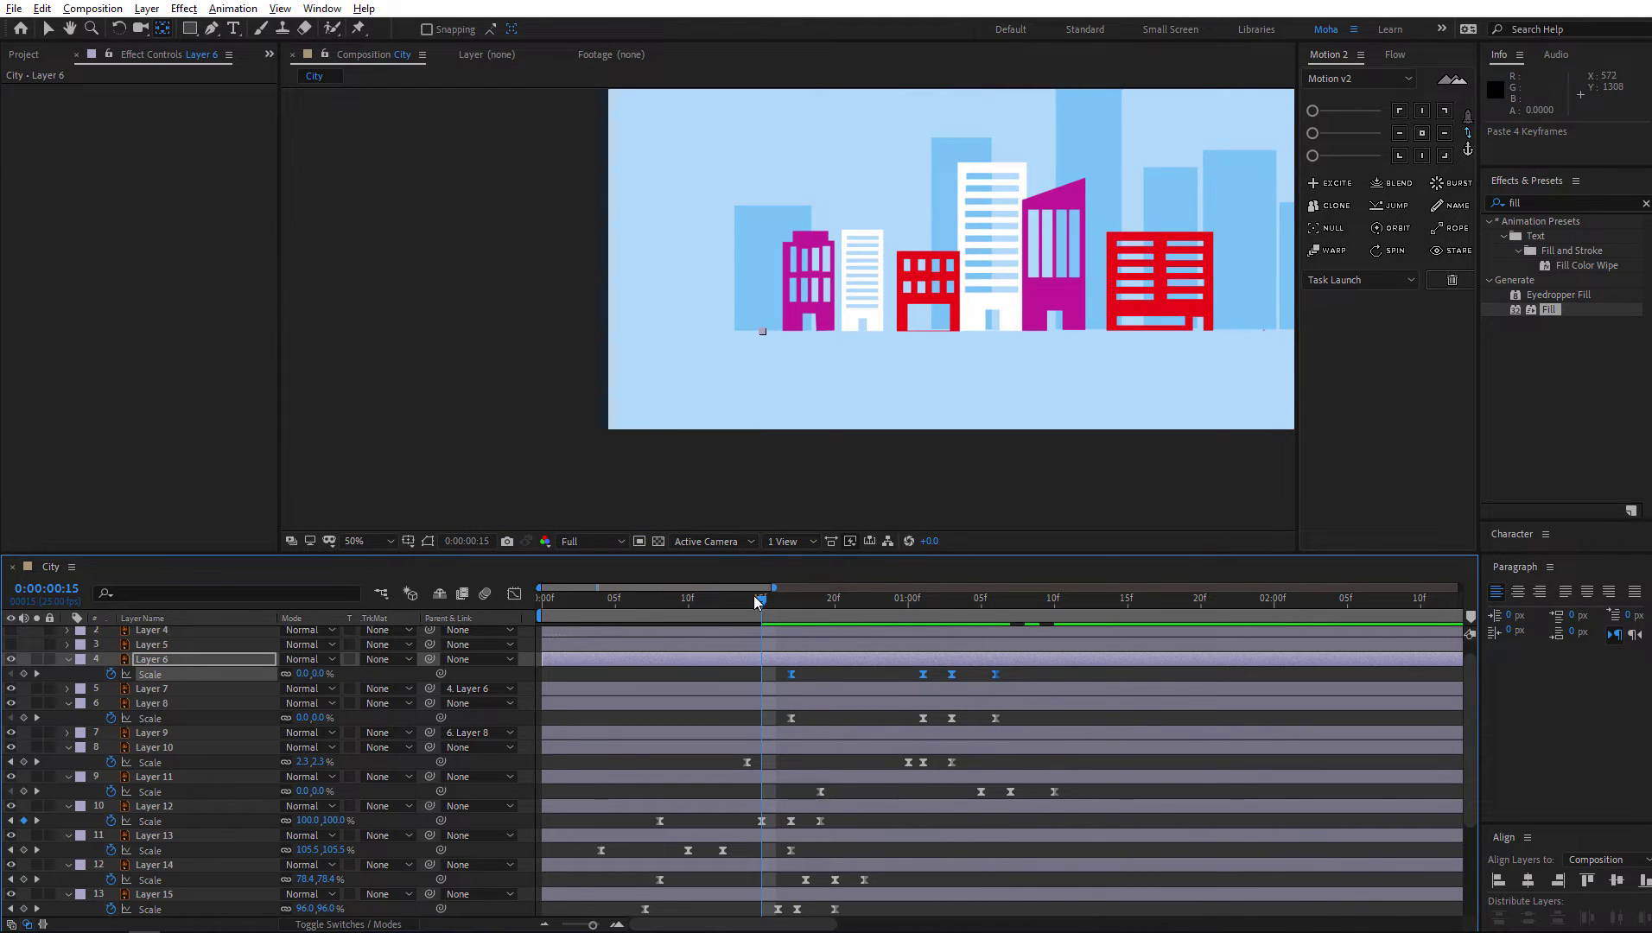
key(space)
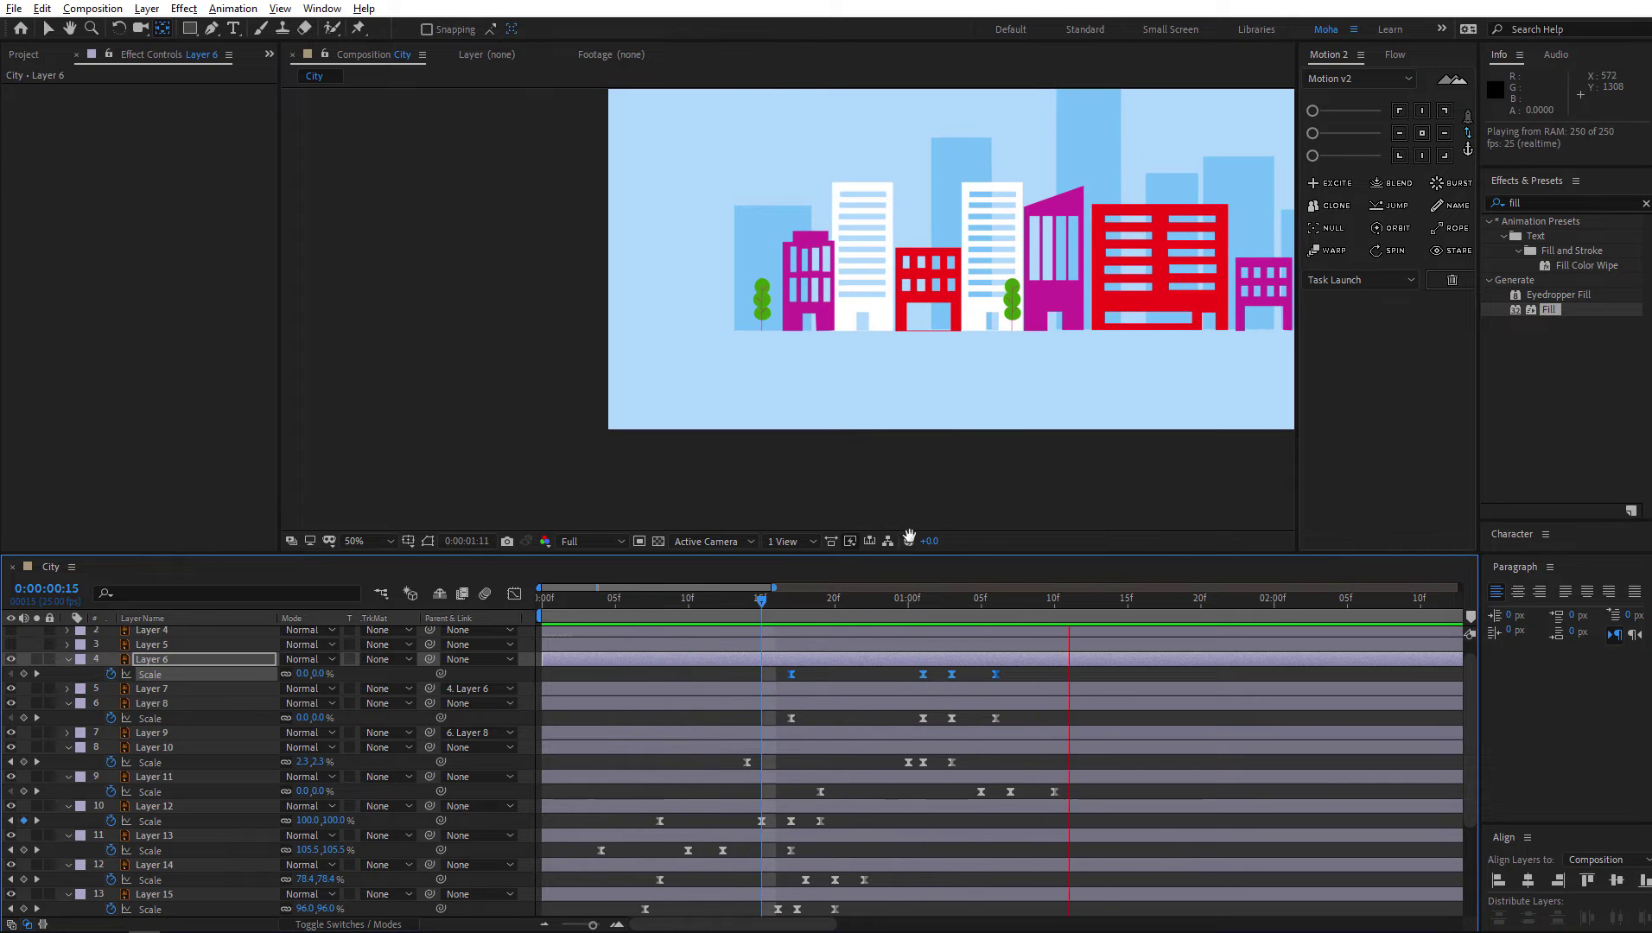
key(space)
Shift Layer 6's four Scale keyframes earlier so they start at frame 6, and preview the skyline
drag(792, 675, 633, 682)
key(space)
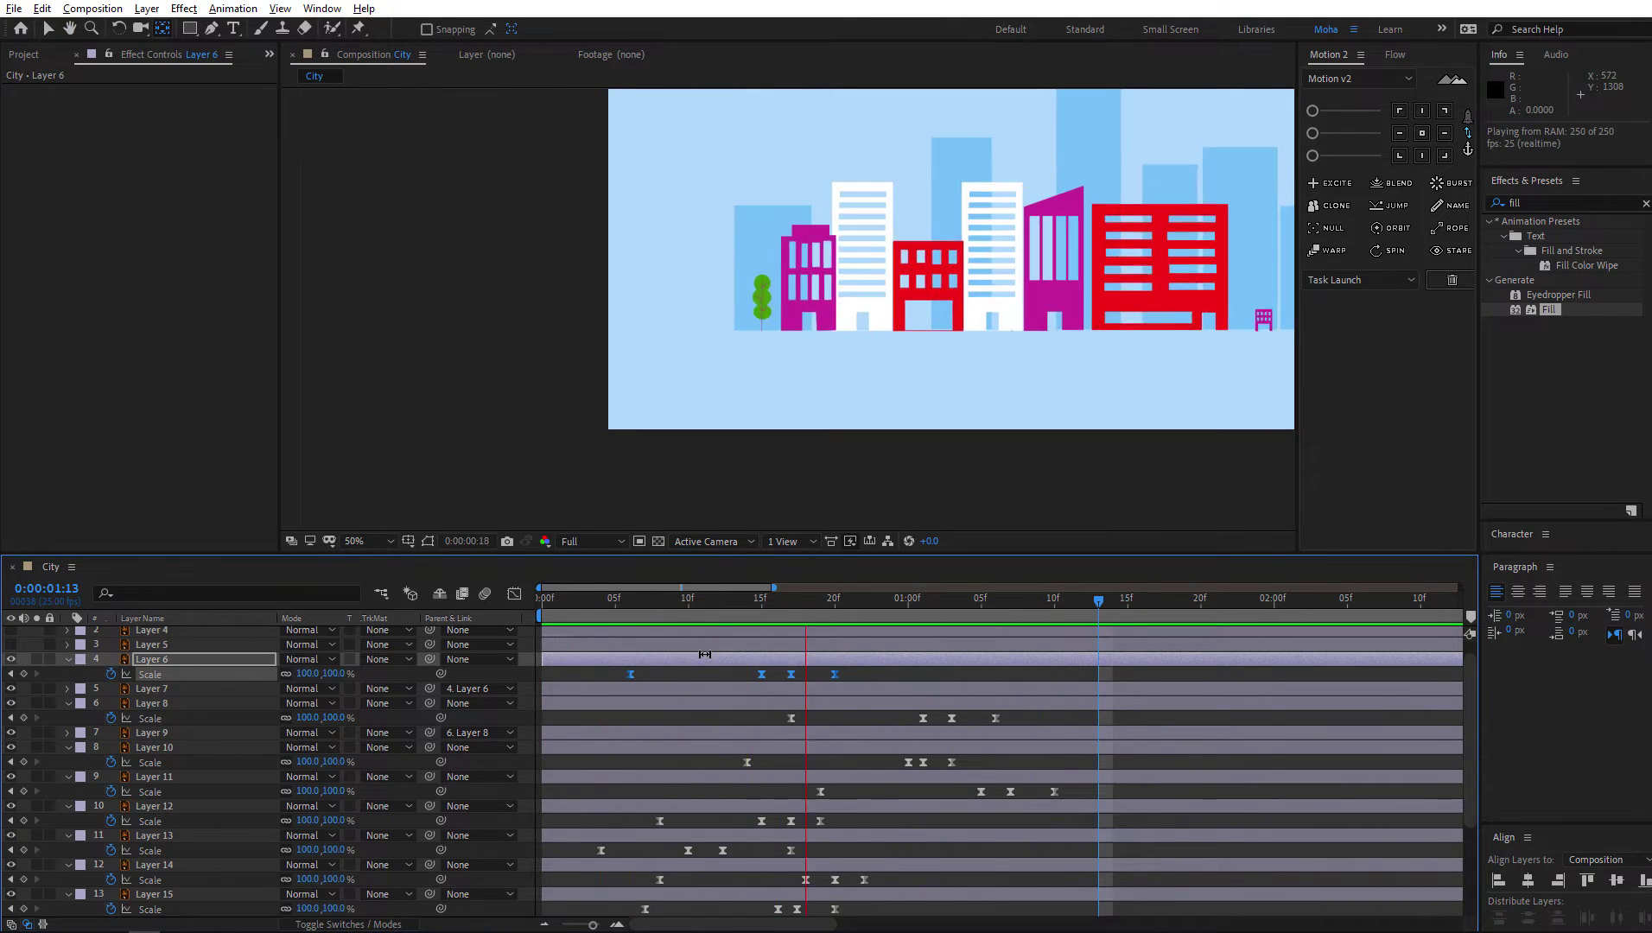
drag(961, 298, 870, 320)
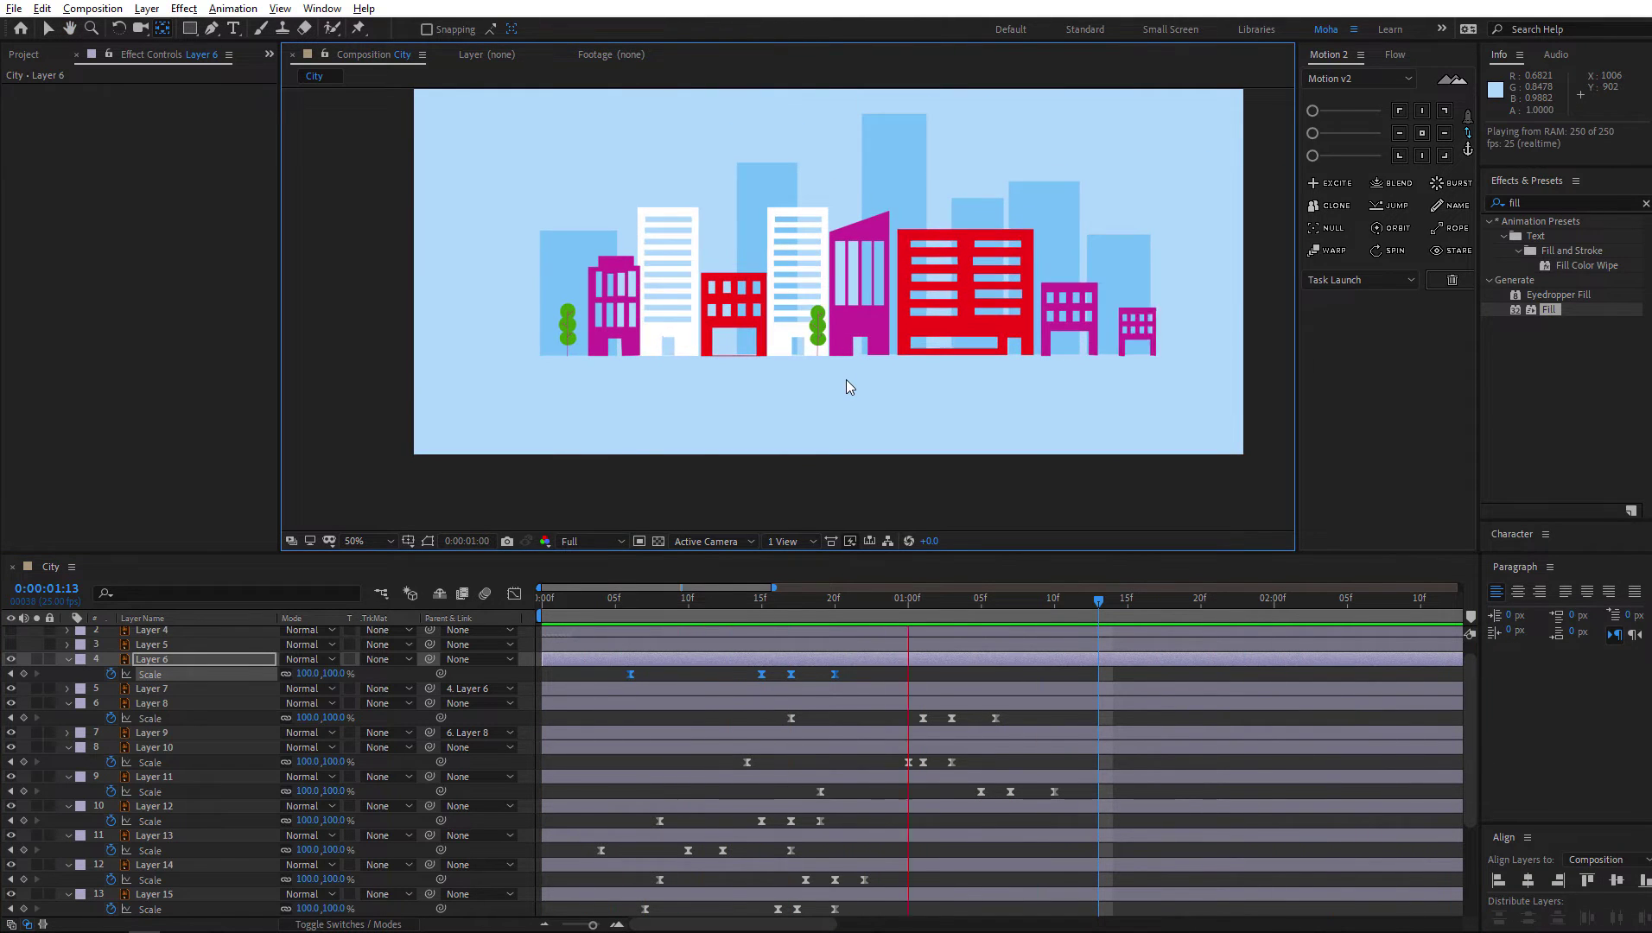
key(space)
scroll(682, 698, up, 1)
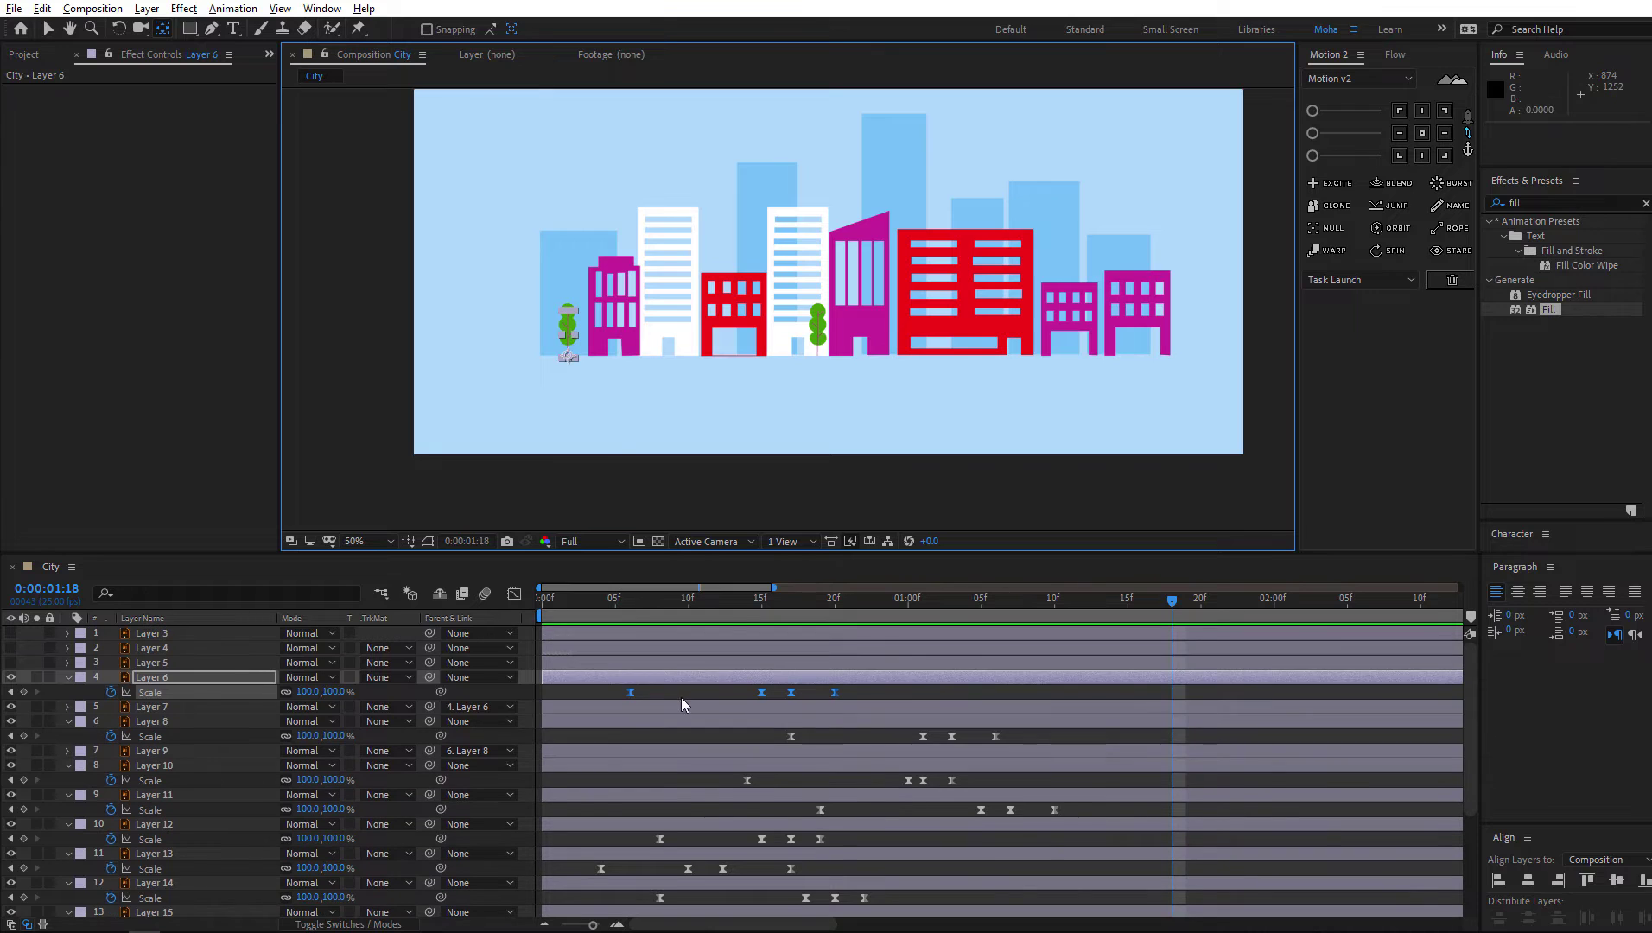
drag(751, 604, 879, 622)
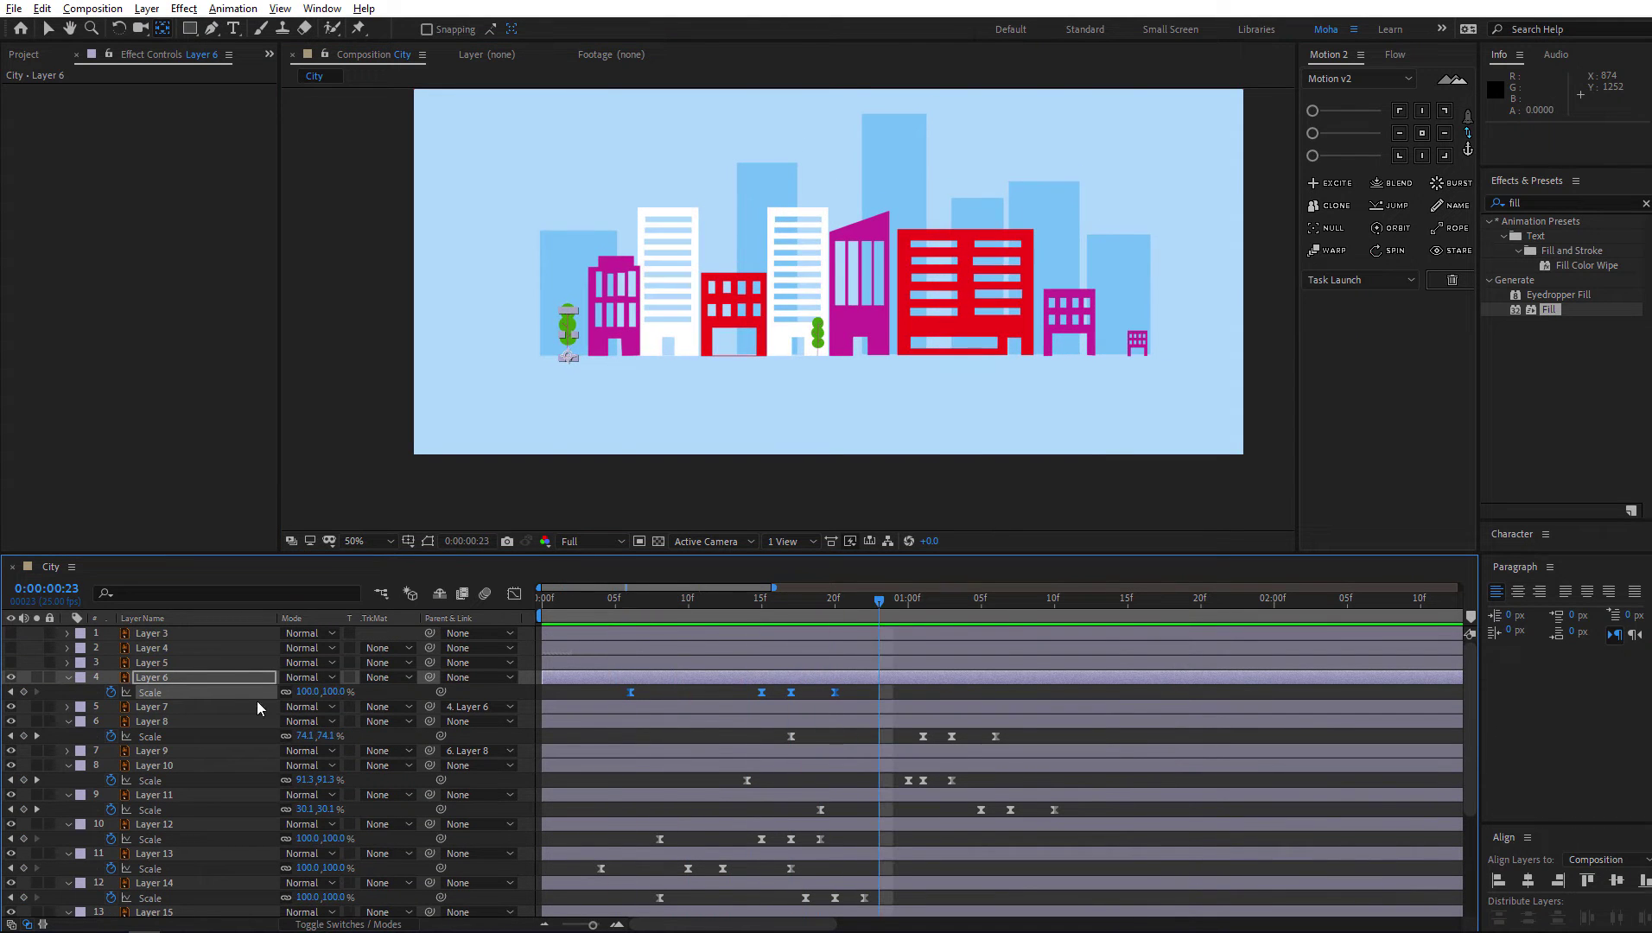
Make Layers 5 and 4, the third tree's crown and trunk, visible and delete both layers
click(162, 666)
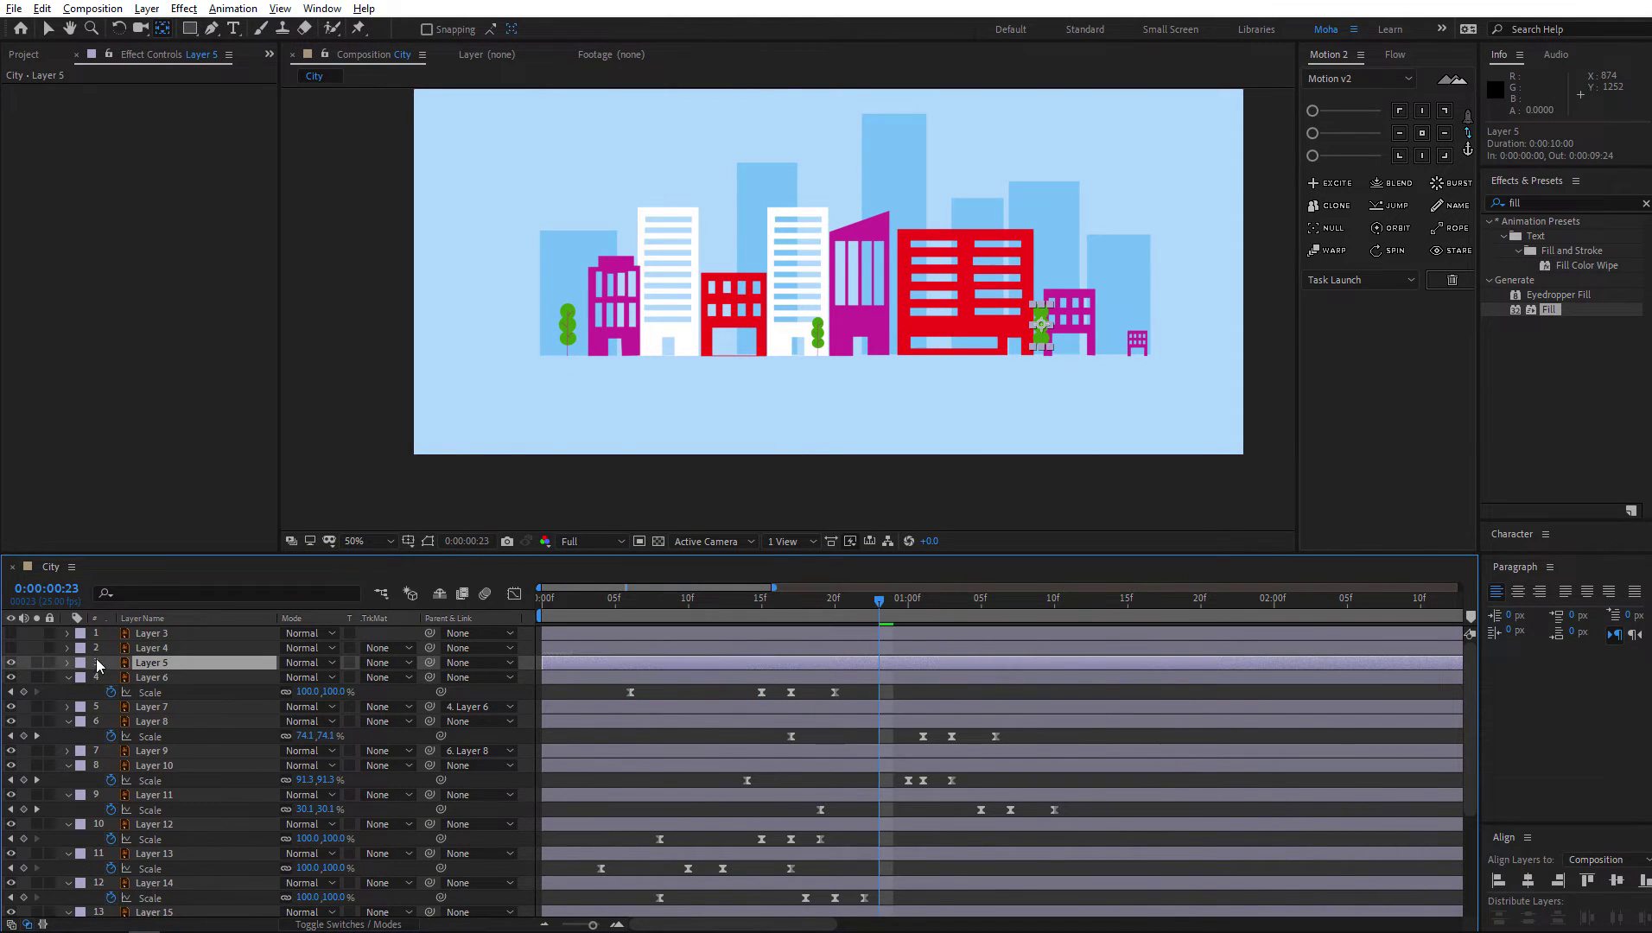
click(143, 649)
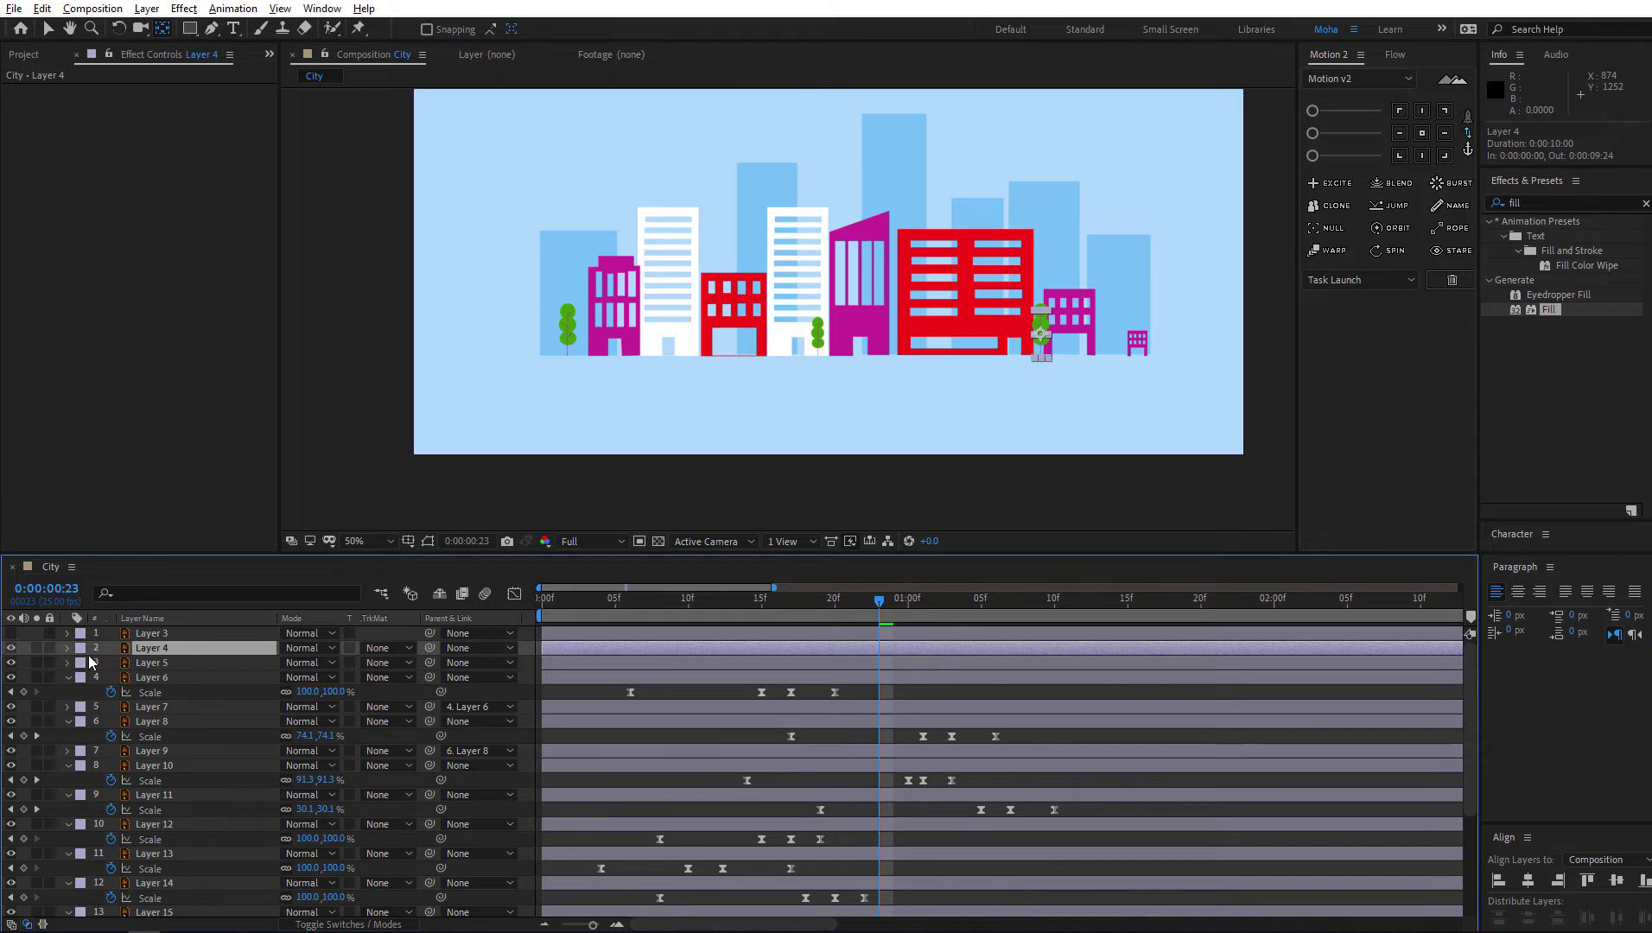
shift+click(159, 664)
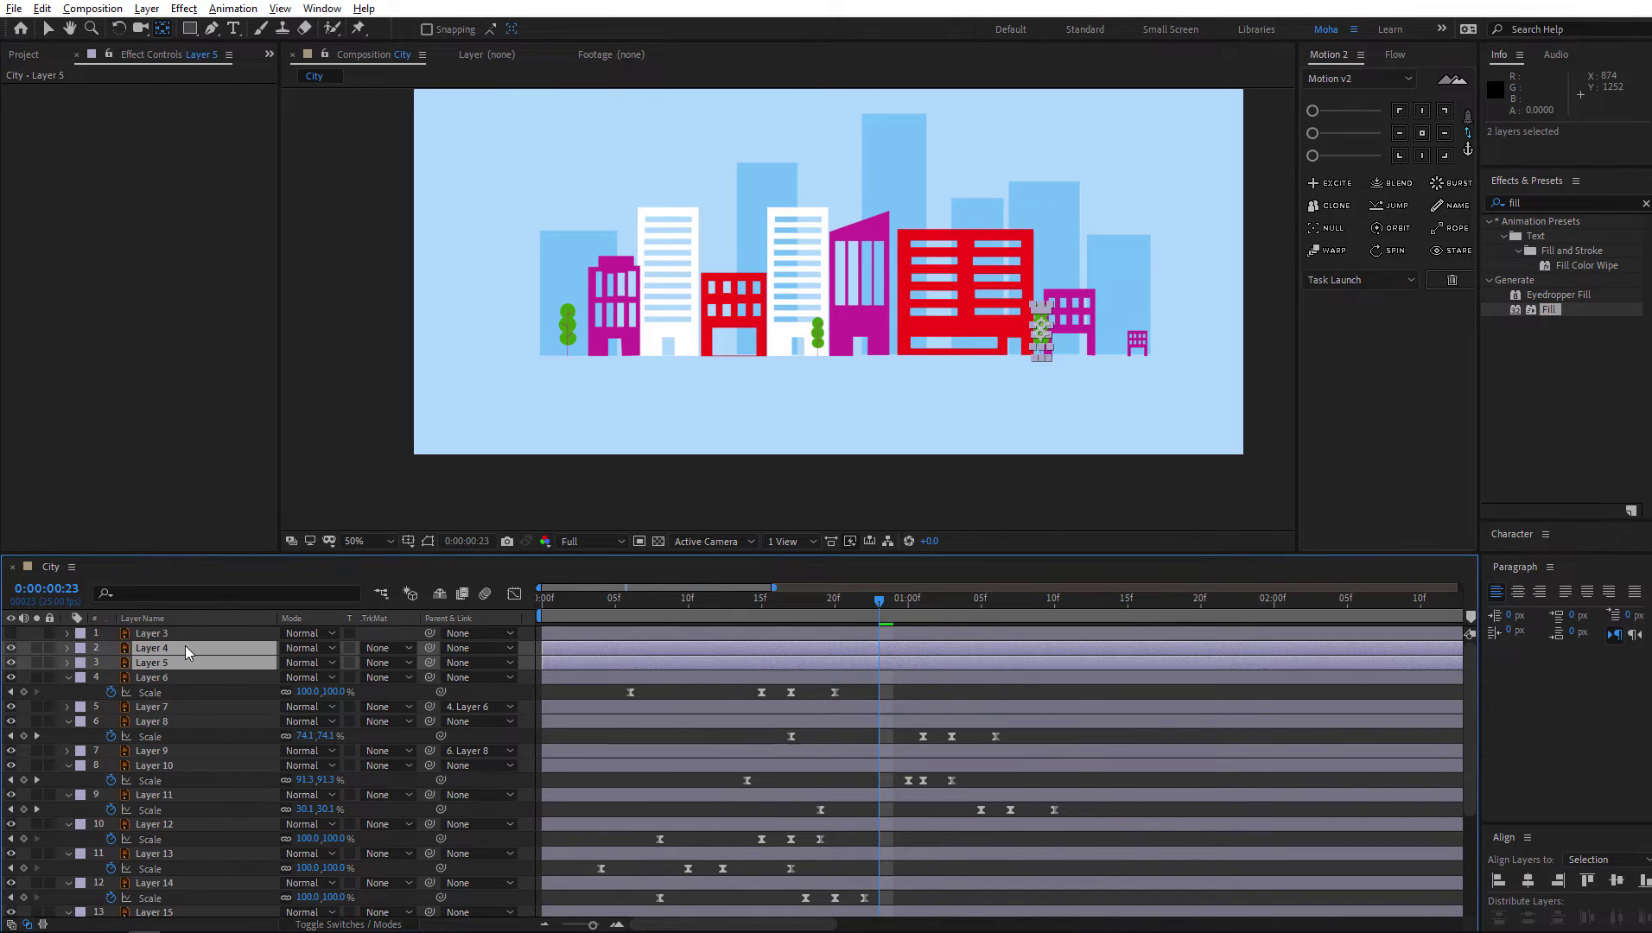
key(Delete)
Duplicate tree Layers 6 and 7, stack the copies together above Layer 6, and move that tree 1110 px horizontally beside the large red building
click(178, 649)
shift+click(192, 677)
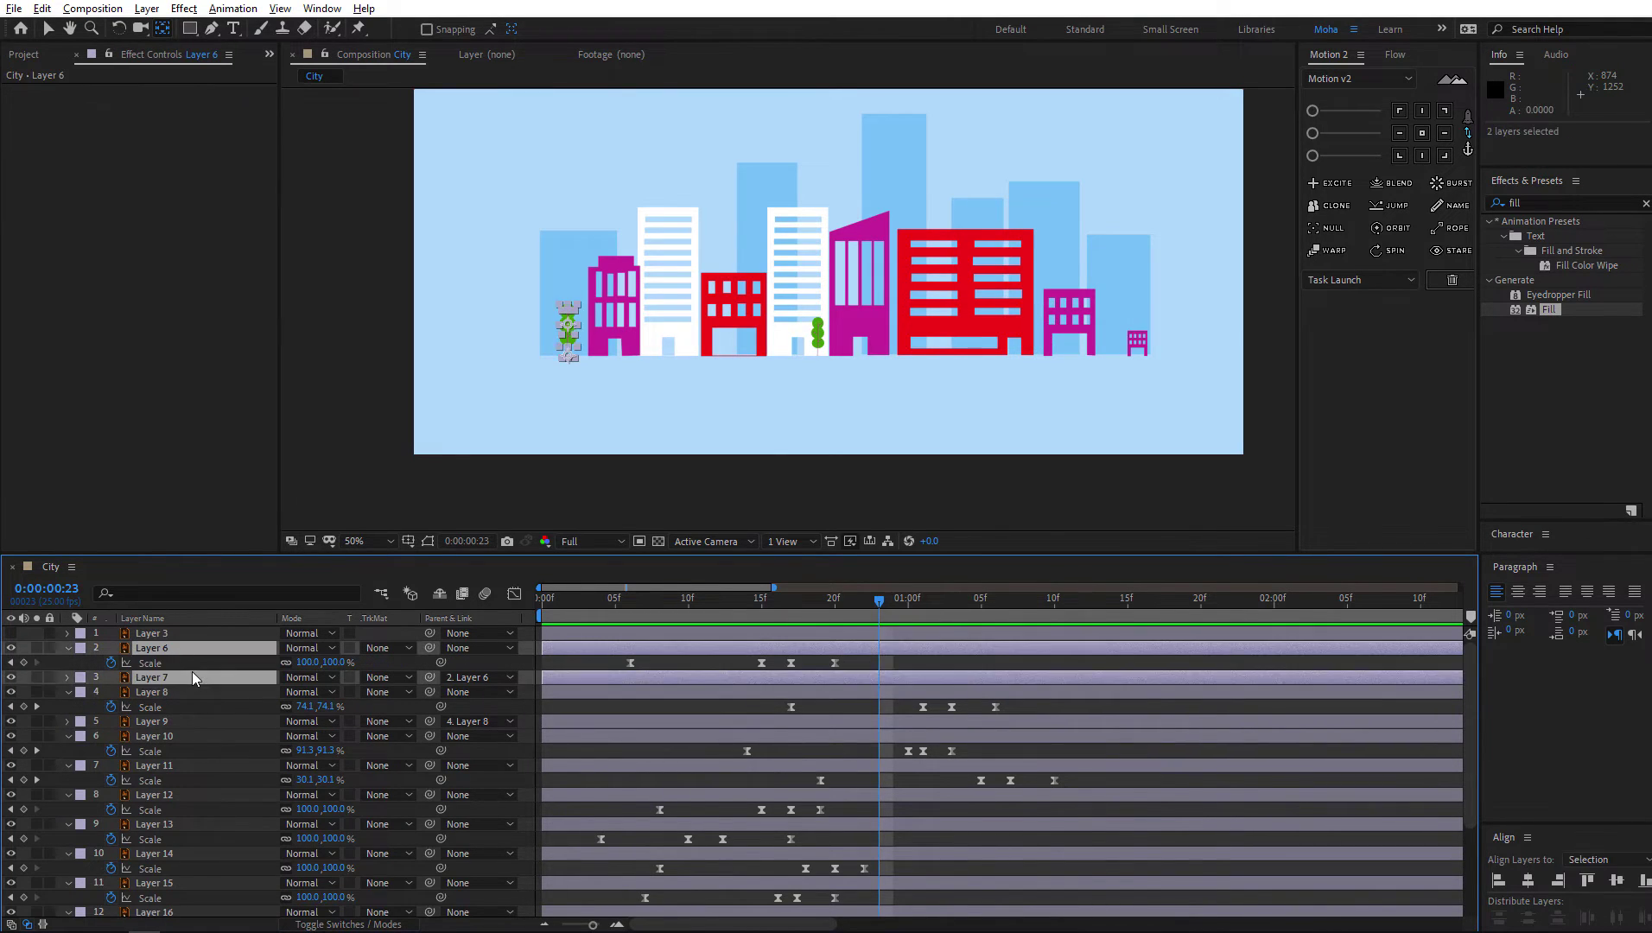
click(74, 648)
click(165, 650)
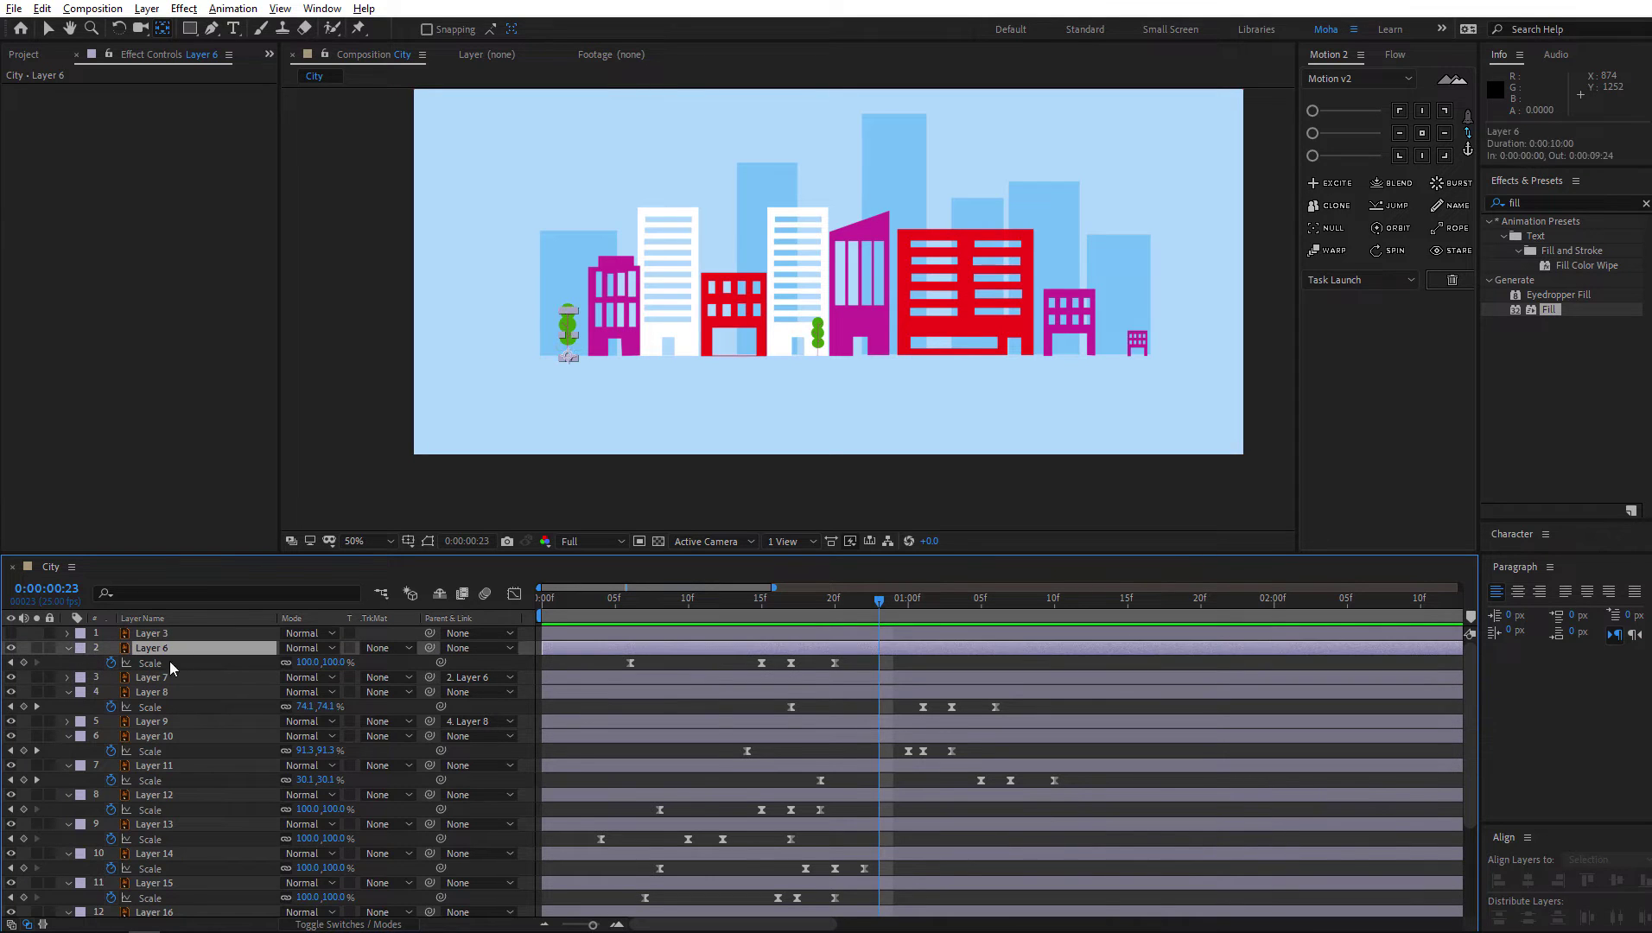
shift+click(178, 677)
key(ctrl+d)
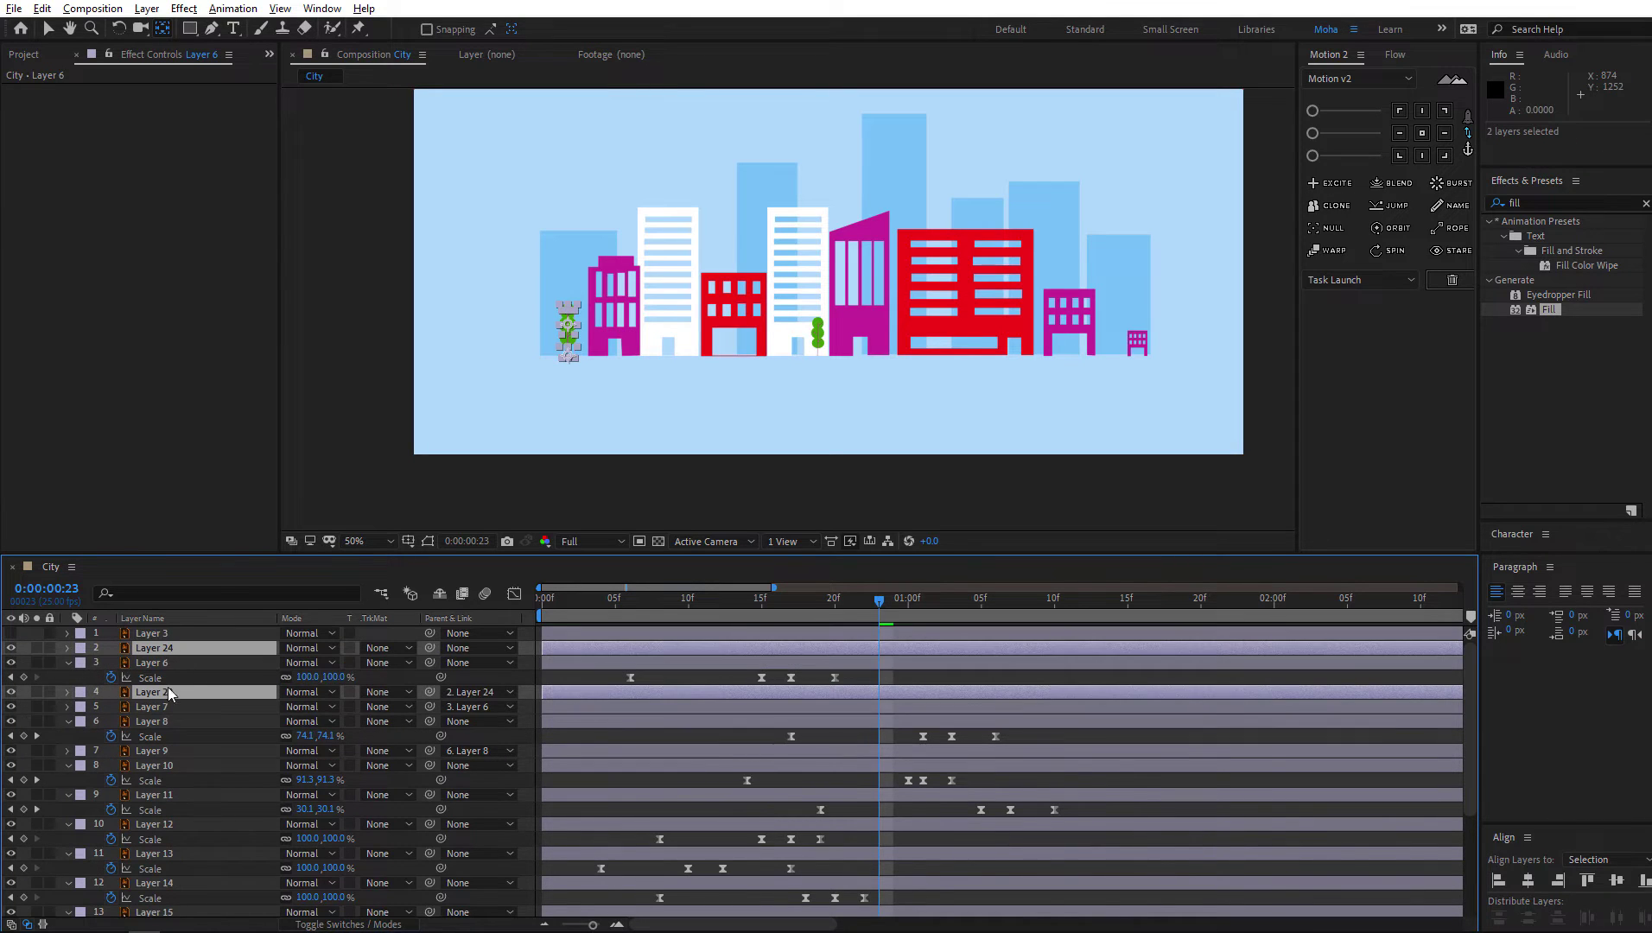
drag(168, 687, 193, 656)
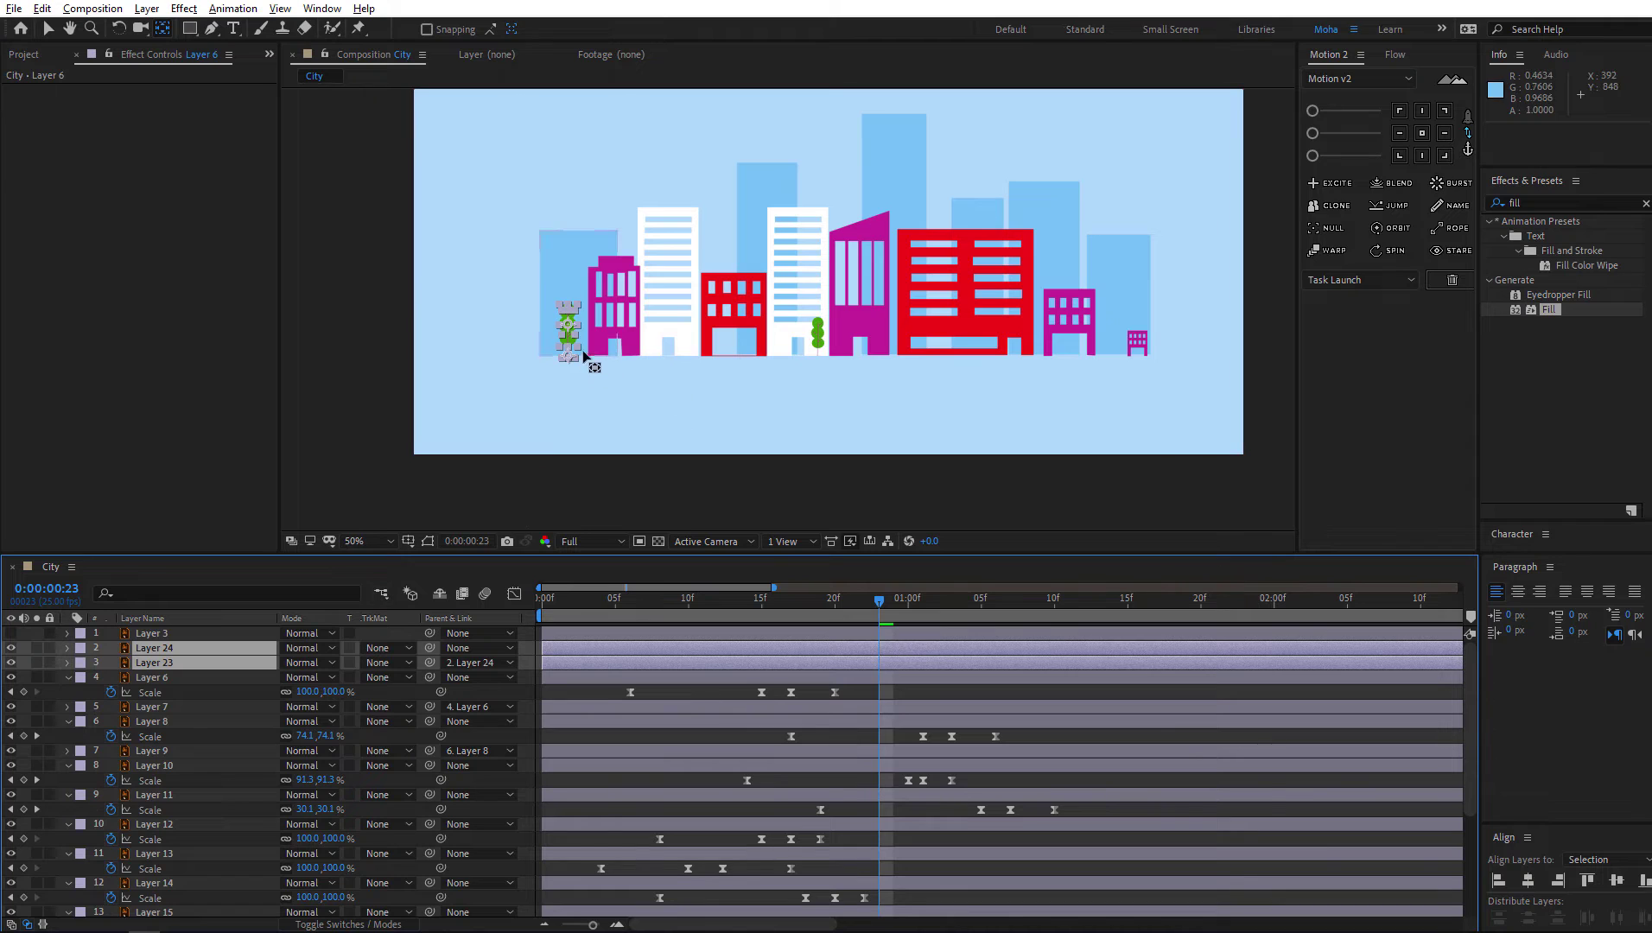
click(50, 29)
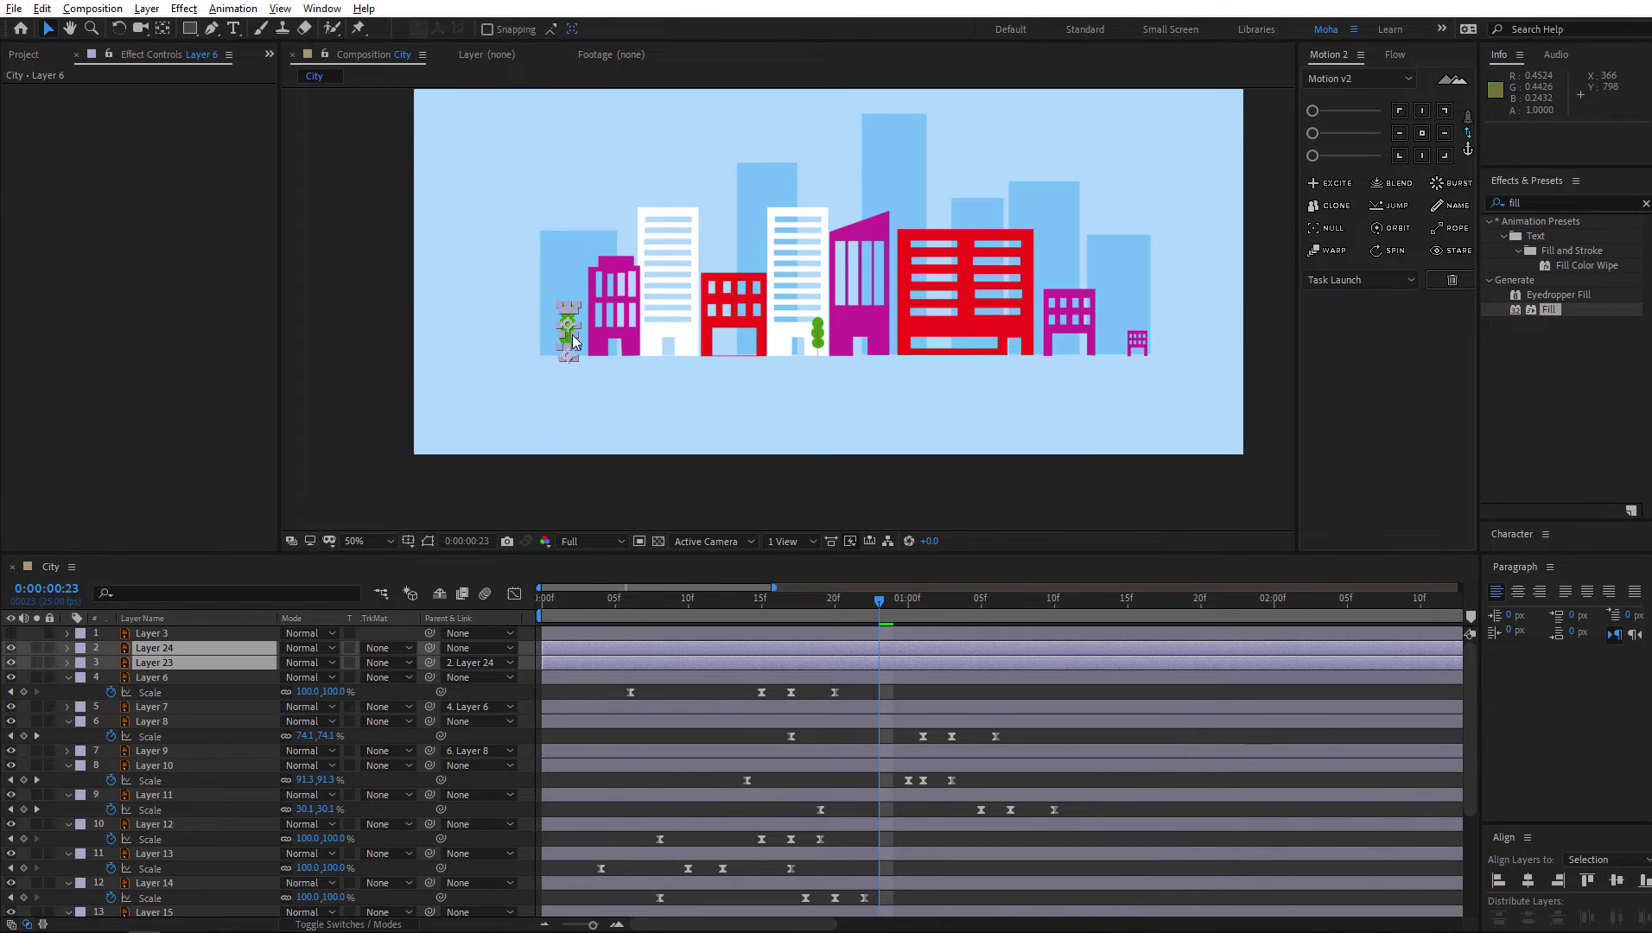
drag(573, 340, 1049, 322)
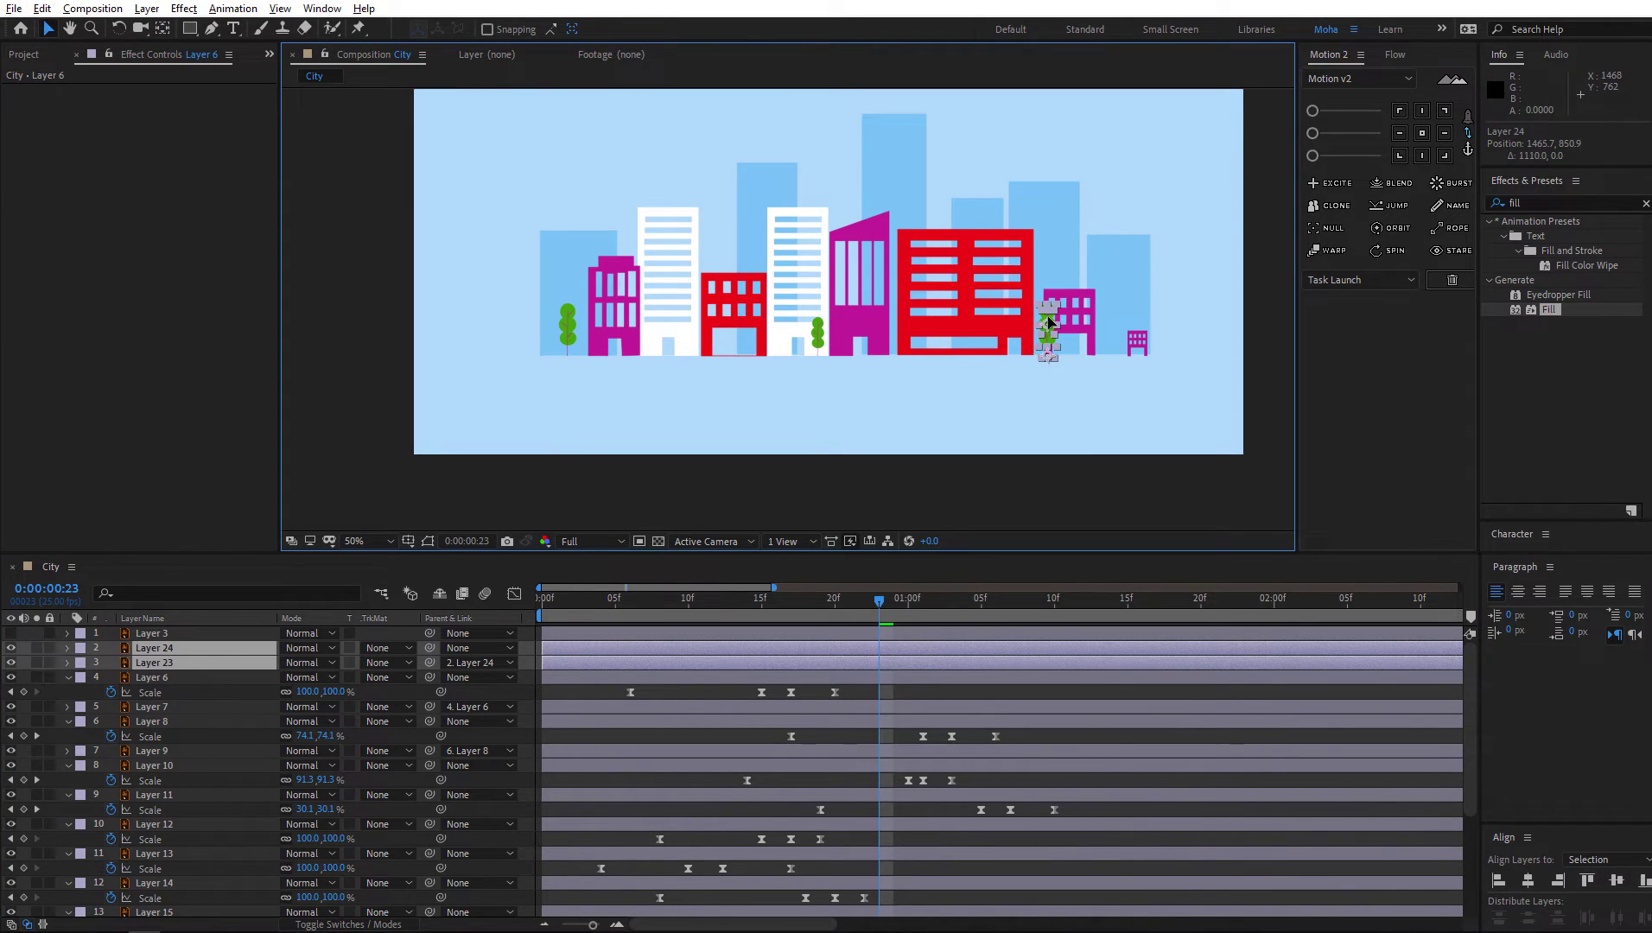
Show the sun, Layer 3, and keyframe its Scale from 0% at frame 0 to 100% at frame 4
click(177, 635)
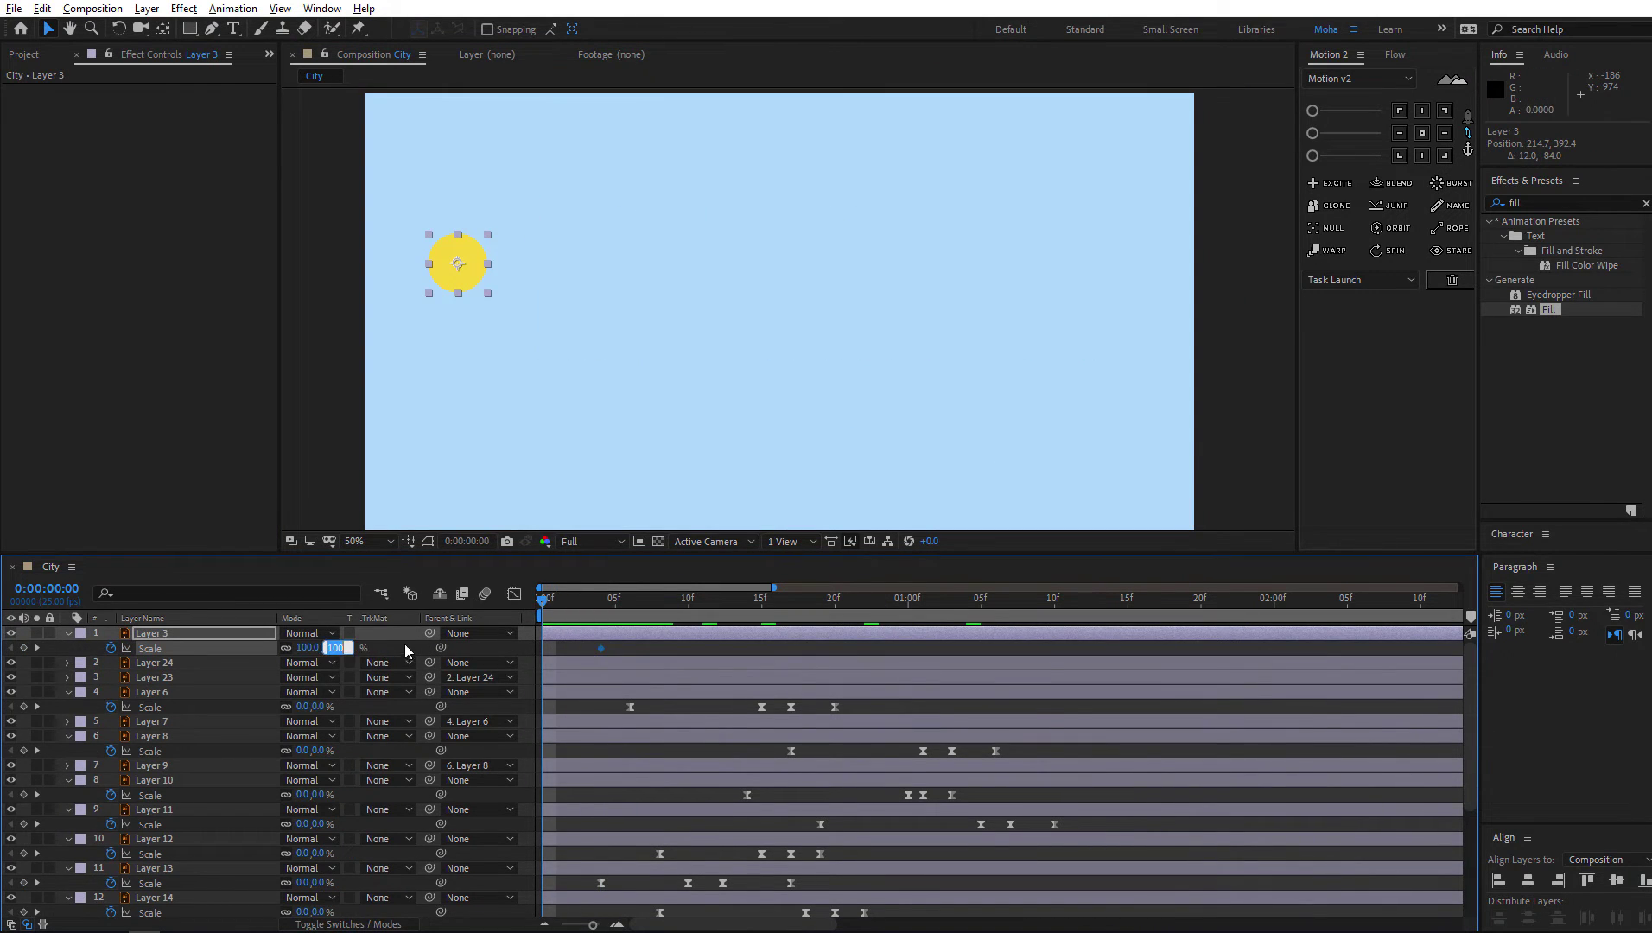
text(0)
key(Return)
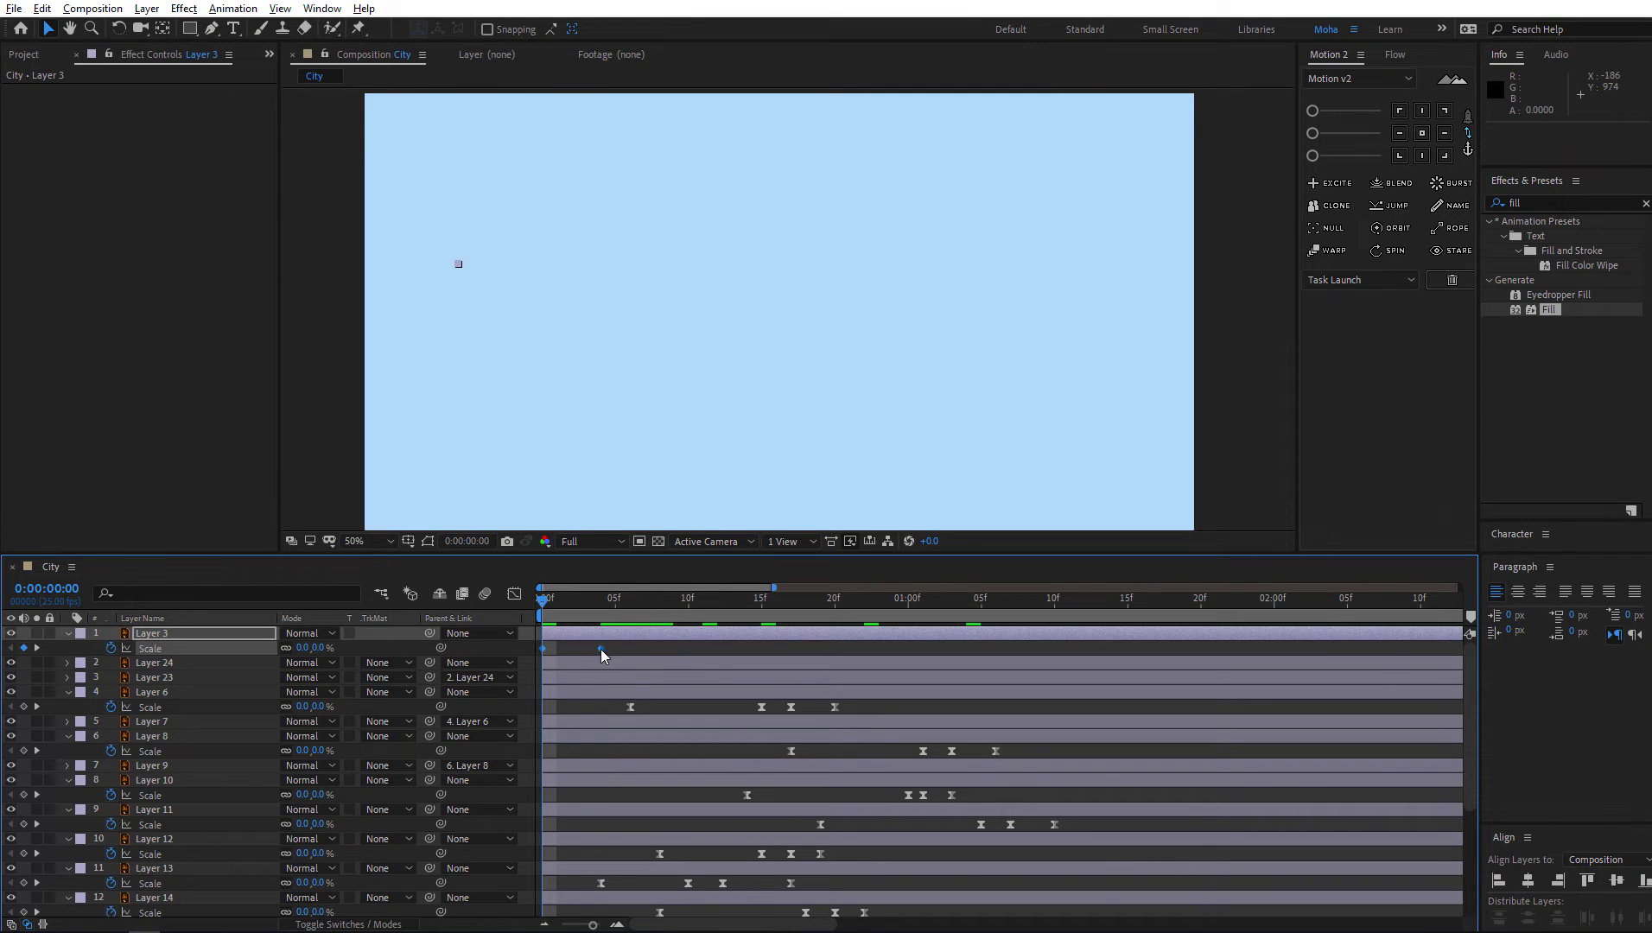
Apply Easy Ease to both of the sun's Scale keyframes and preview the animation
right_click(602, 655)
right_click(603, 649)
mouse_move(747, 861)
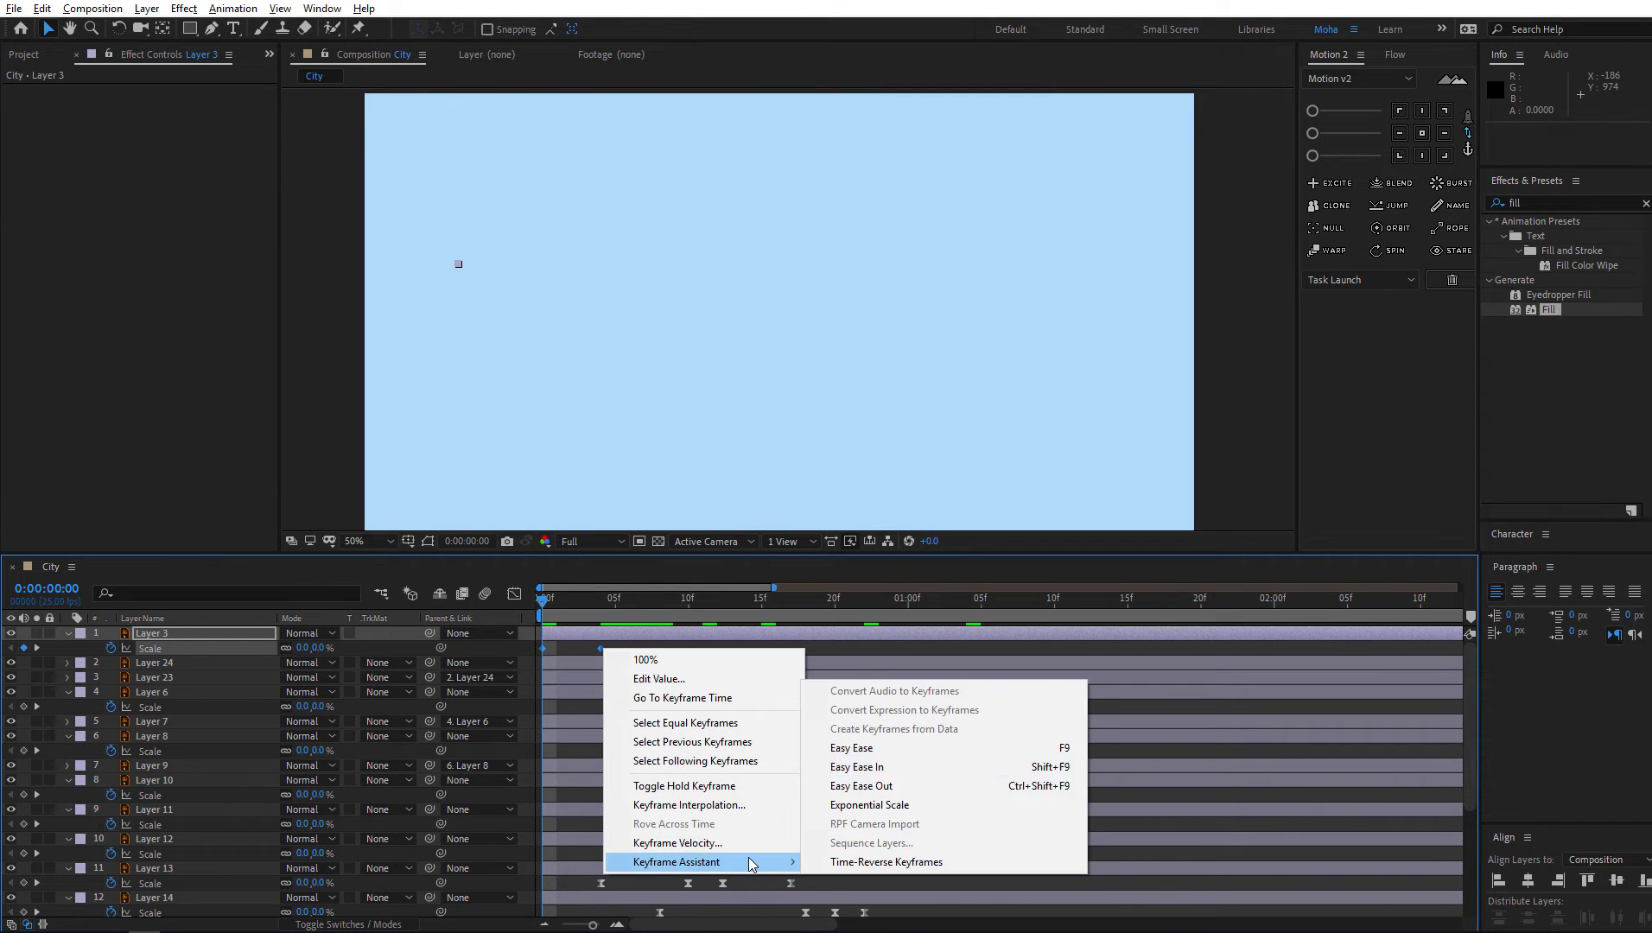
click(935, 757)
key(space)
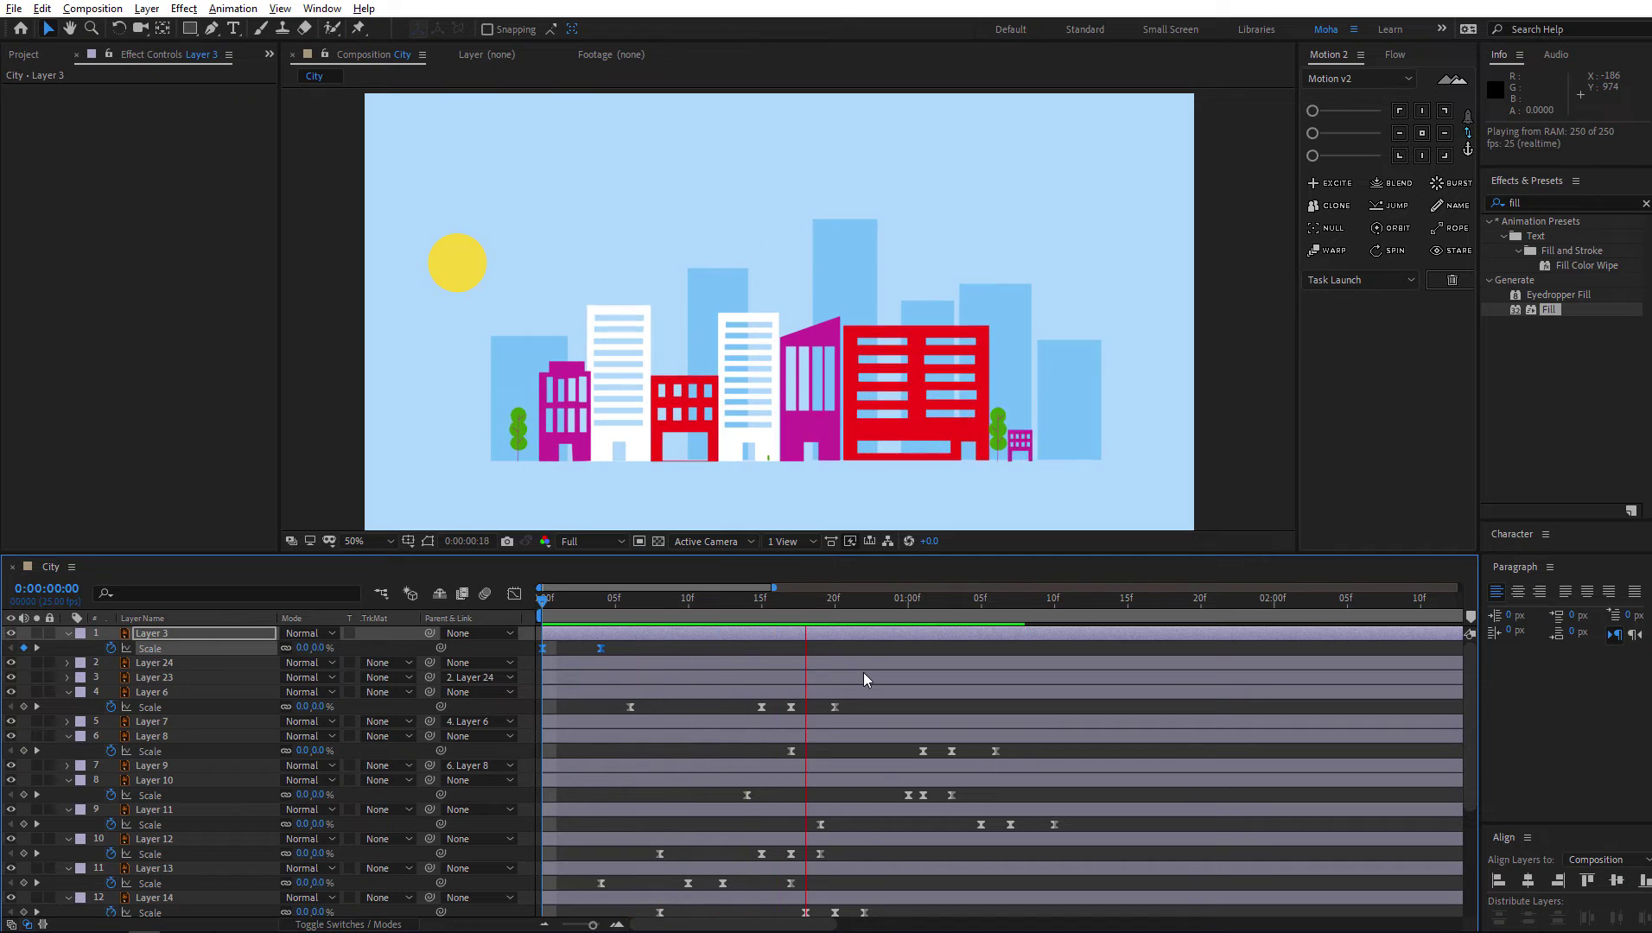
key(space)
Keyframe the sun's Position at frame 0, and move it to about 644.7, 334.4 at frame 18
key(Home)
key(p)
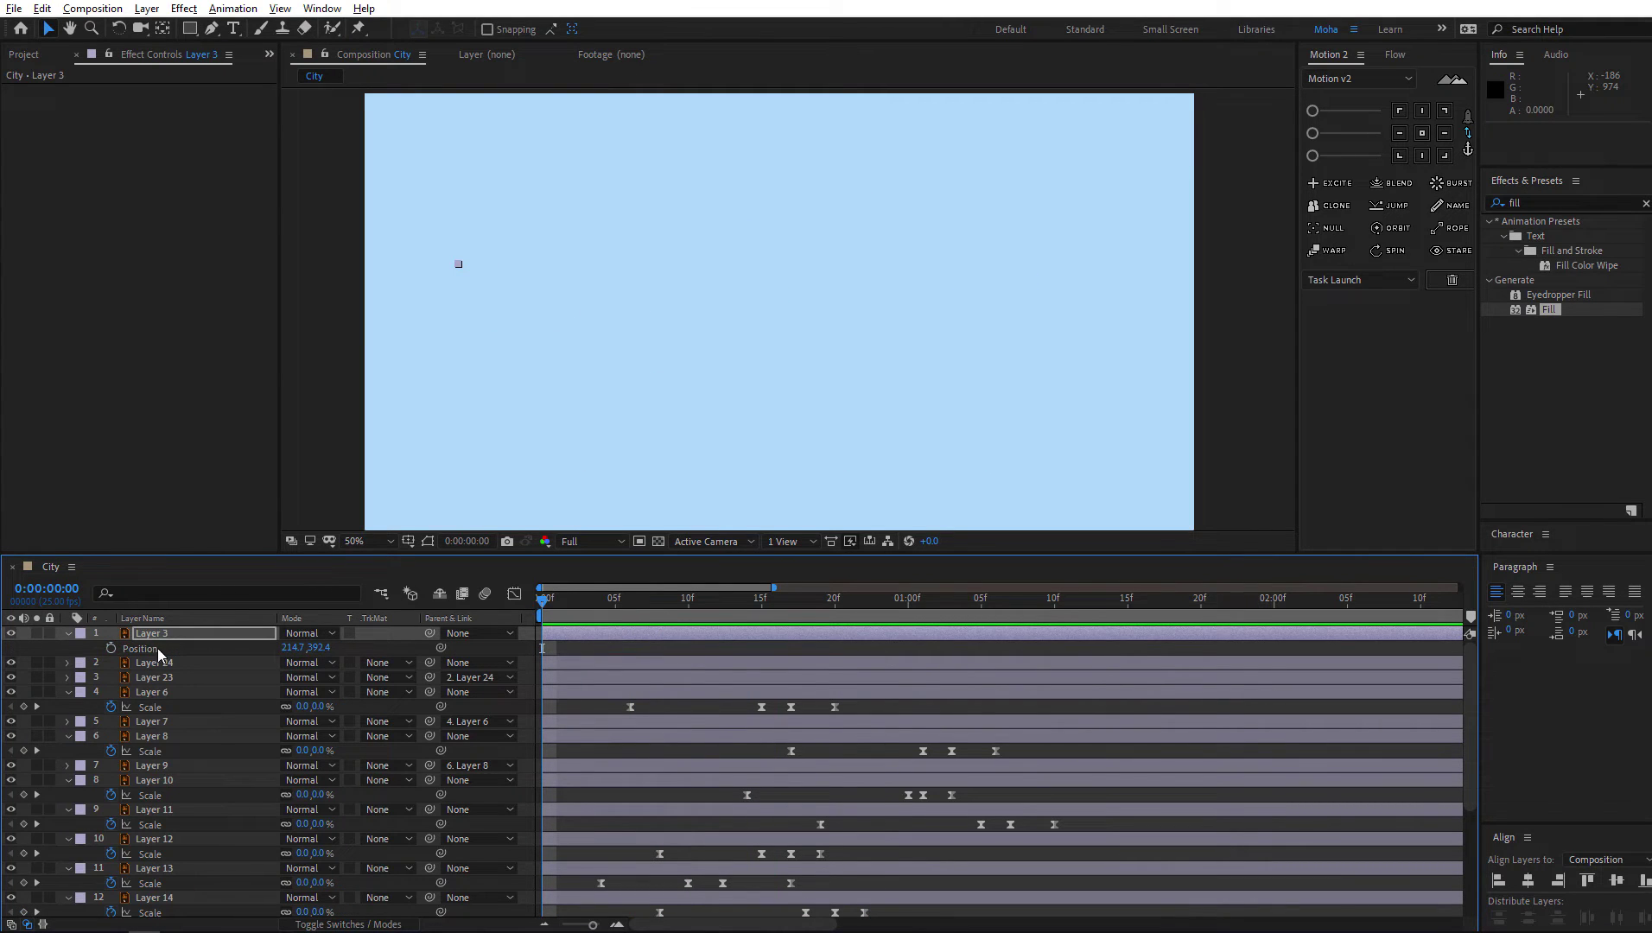
click(109, 647)
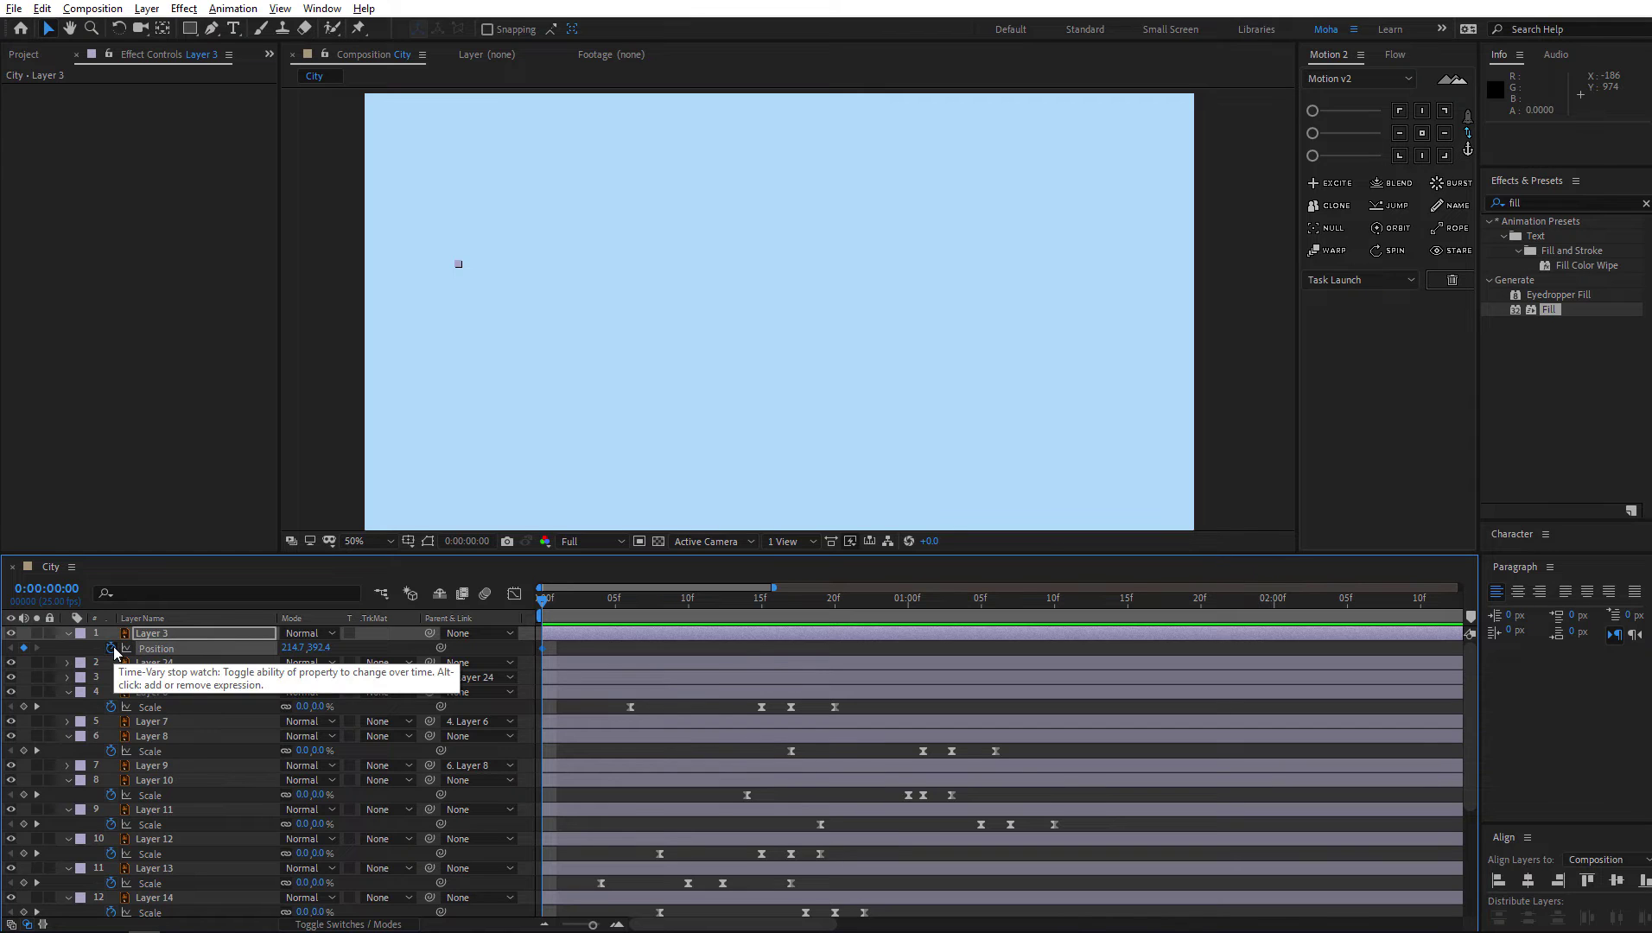
key(space)
click(805, 596)
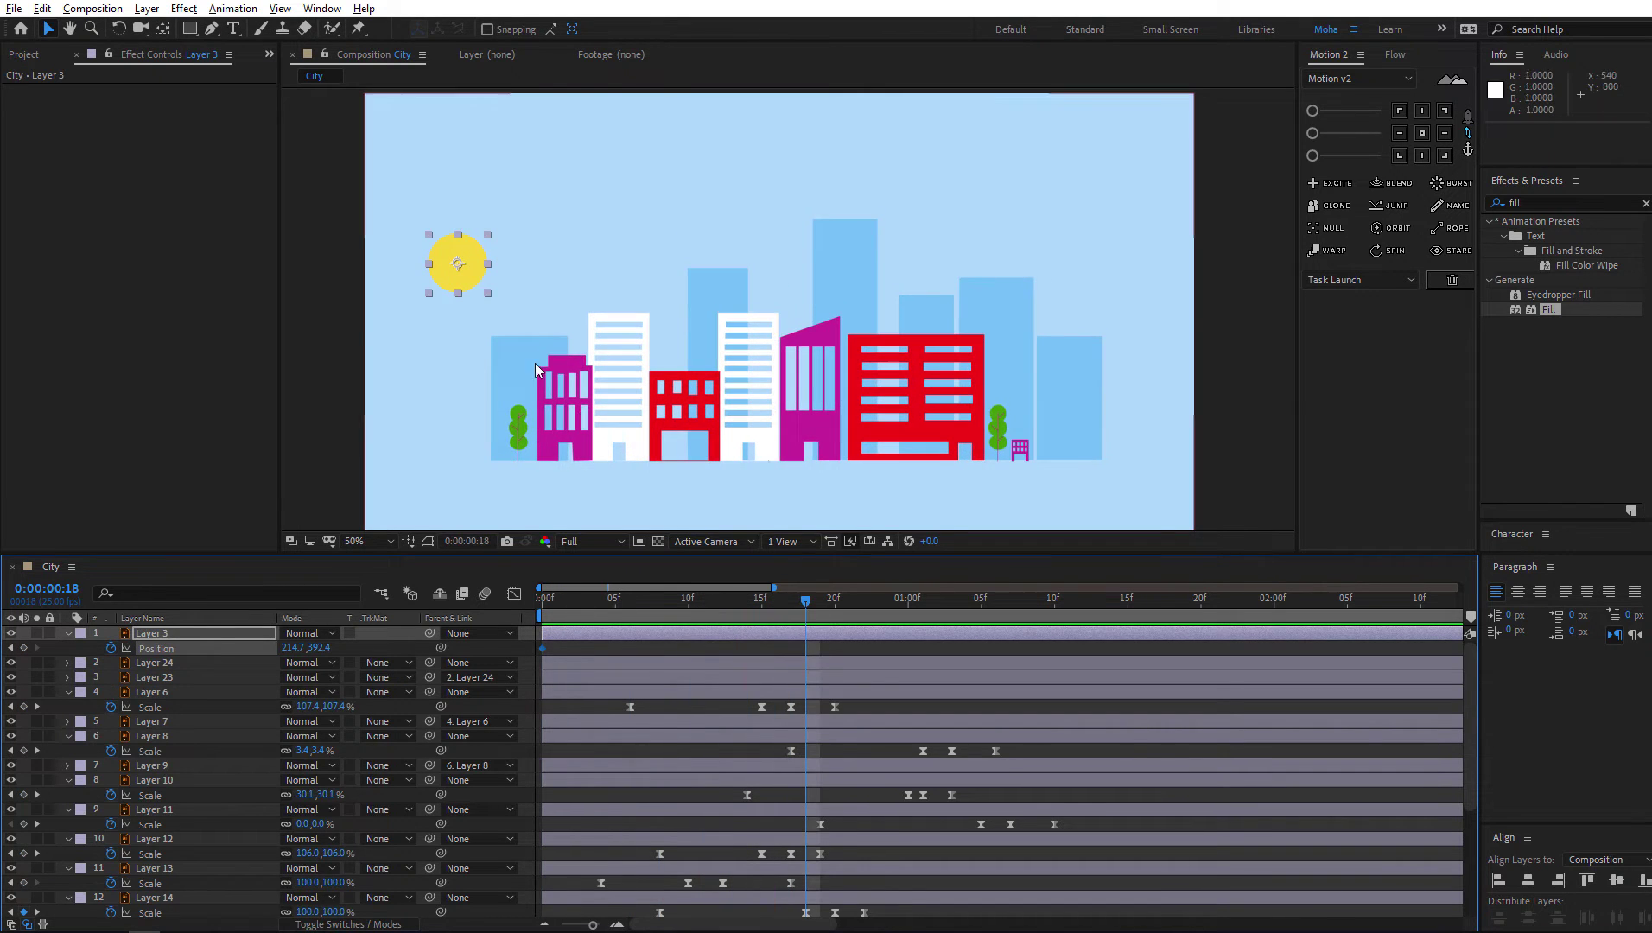
drag(474, 261, 660, 236)
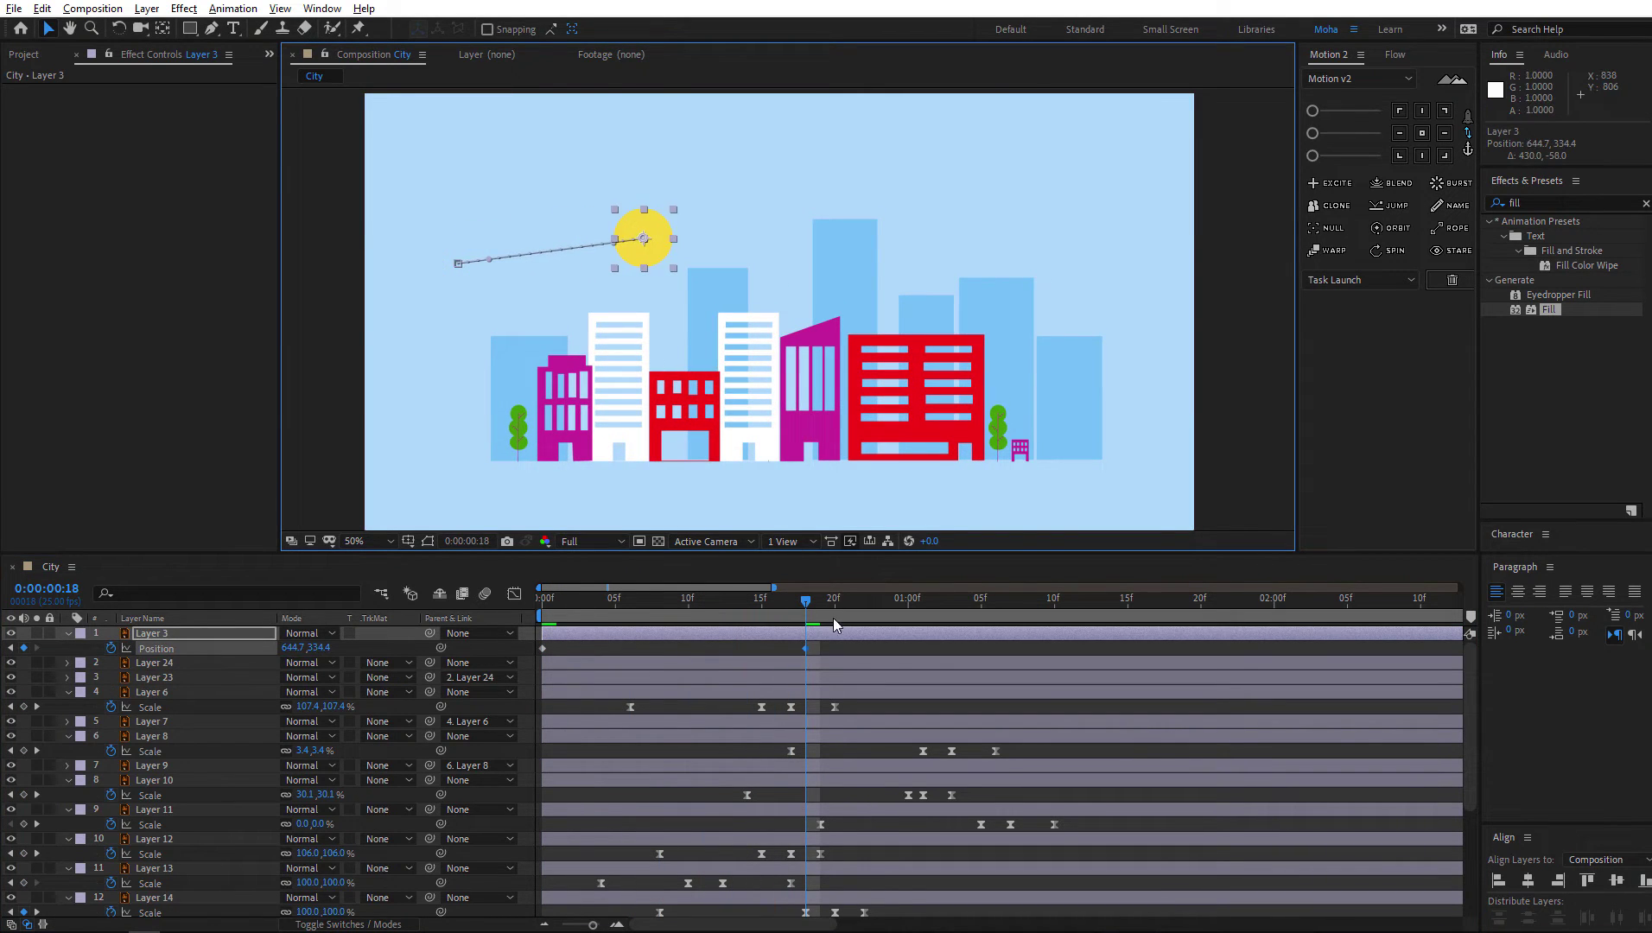
Slow the sun's movement by moving its second Position keyframe out to 0:00:07:18, checking the speed in previews
drag(805, 647, 1151, 649)
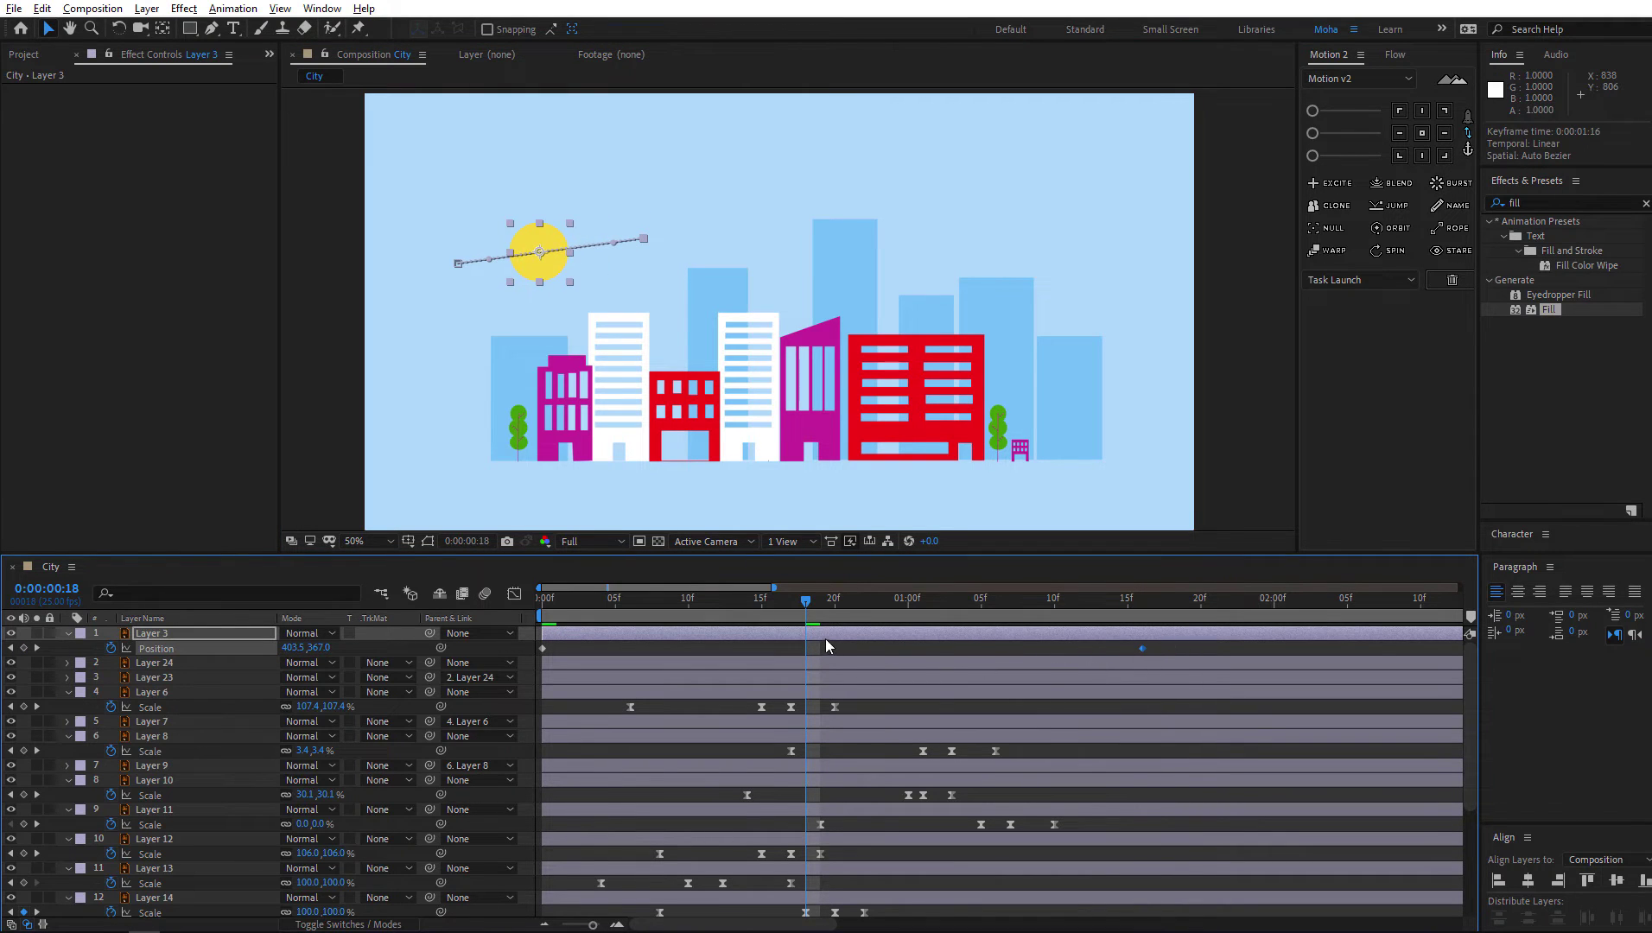
key(space)
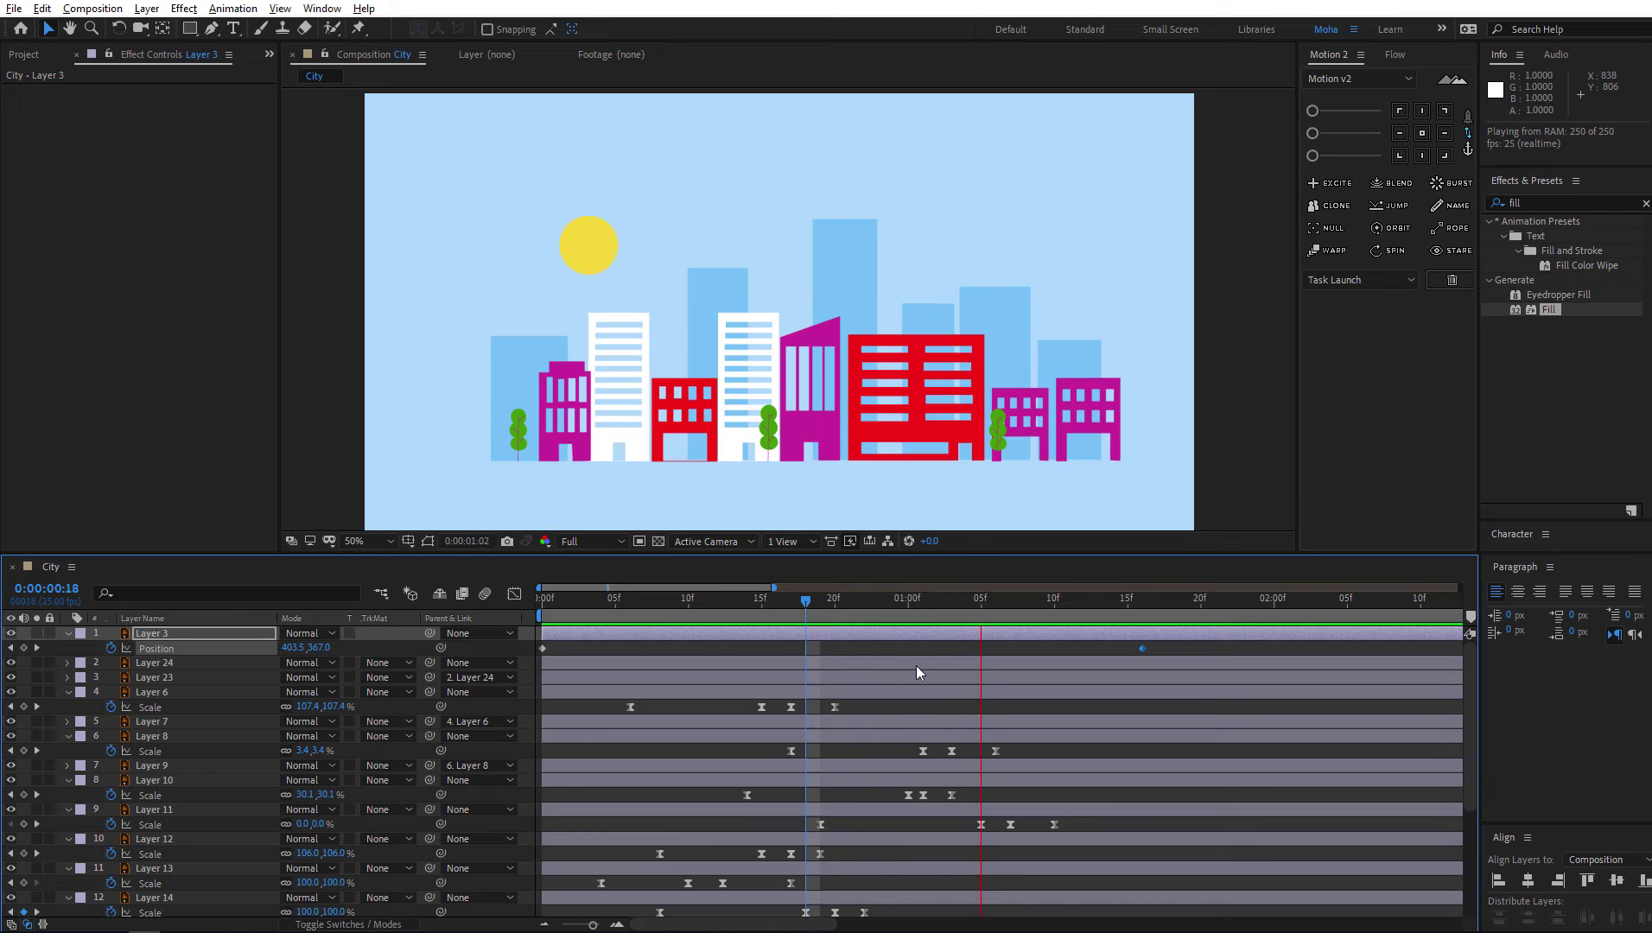
drag(1138, 652, 1451, 657)
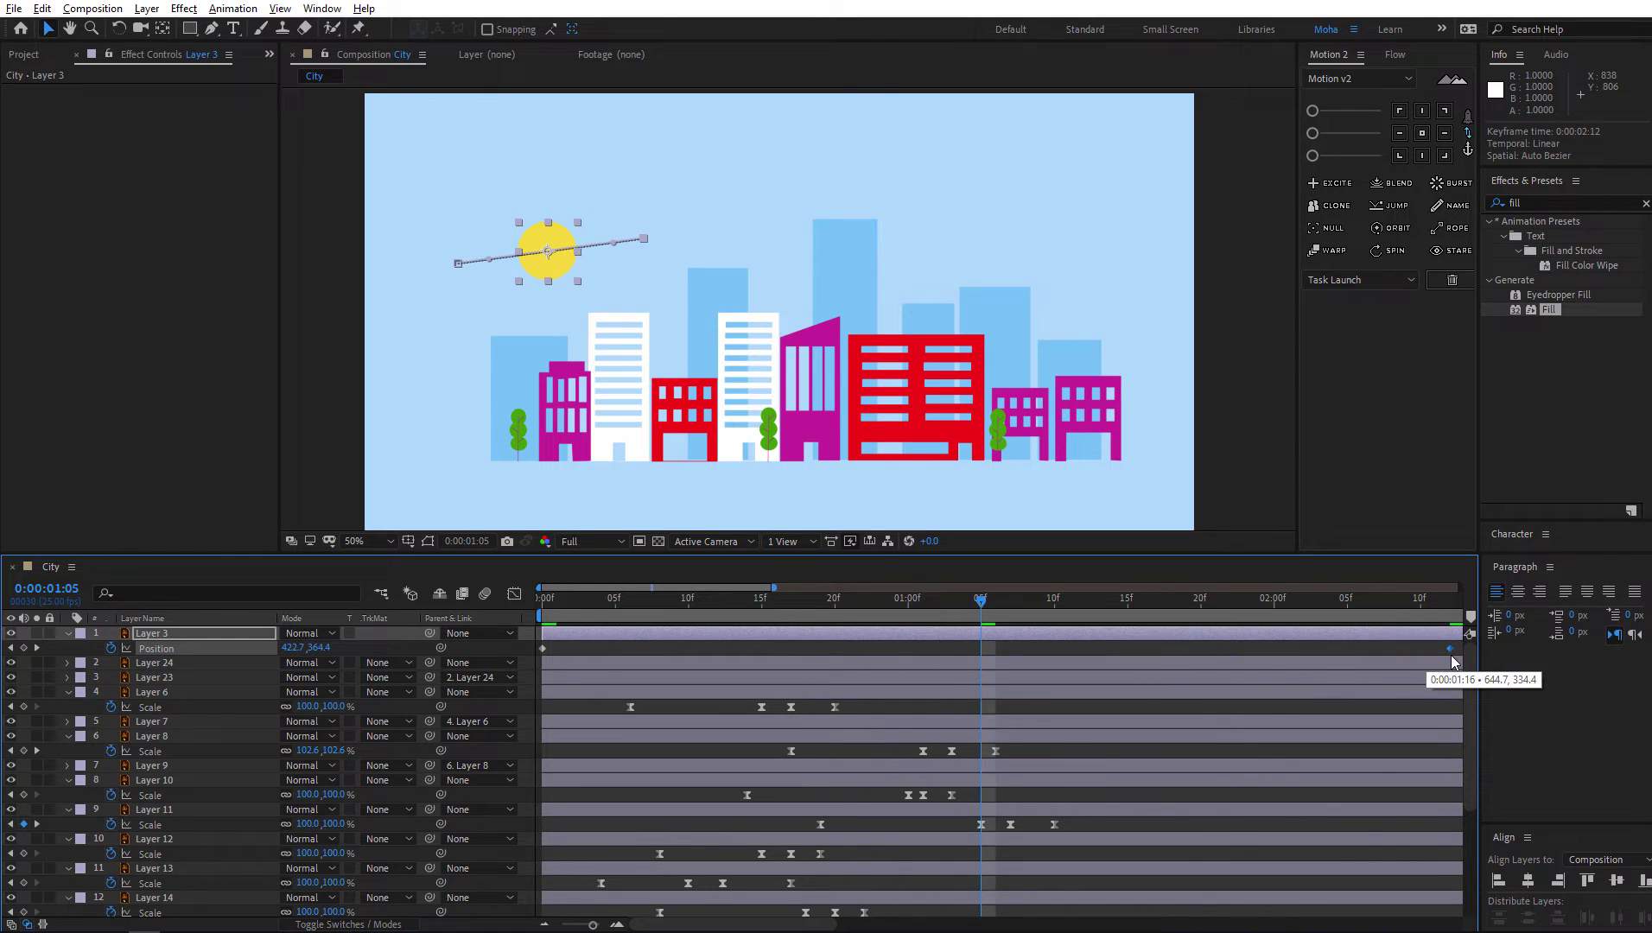
scroll(1321, 674, down, 3)
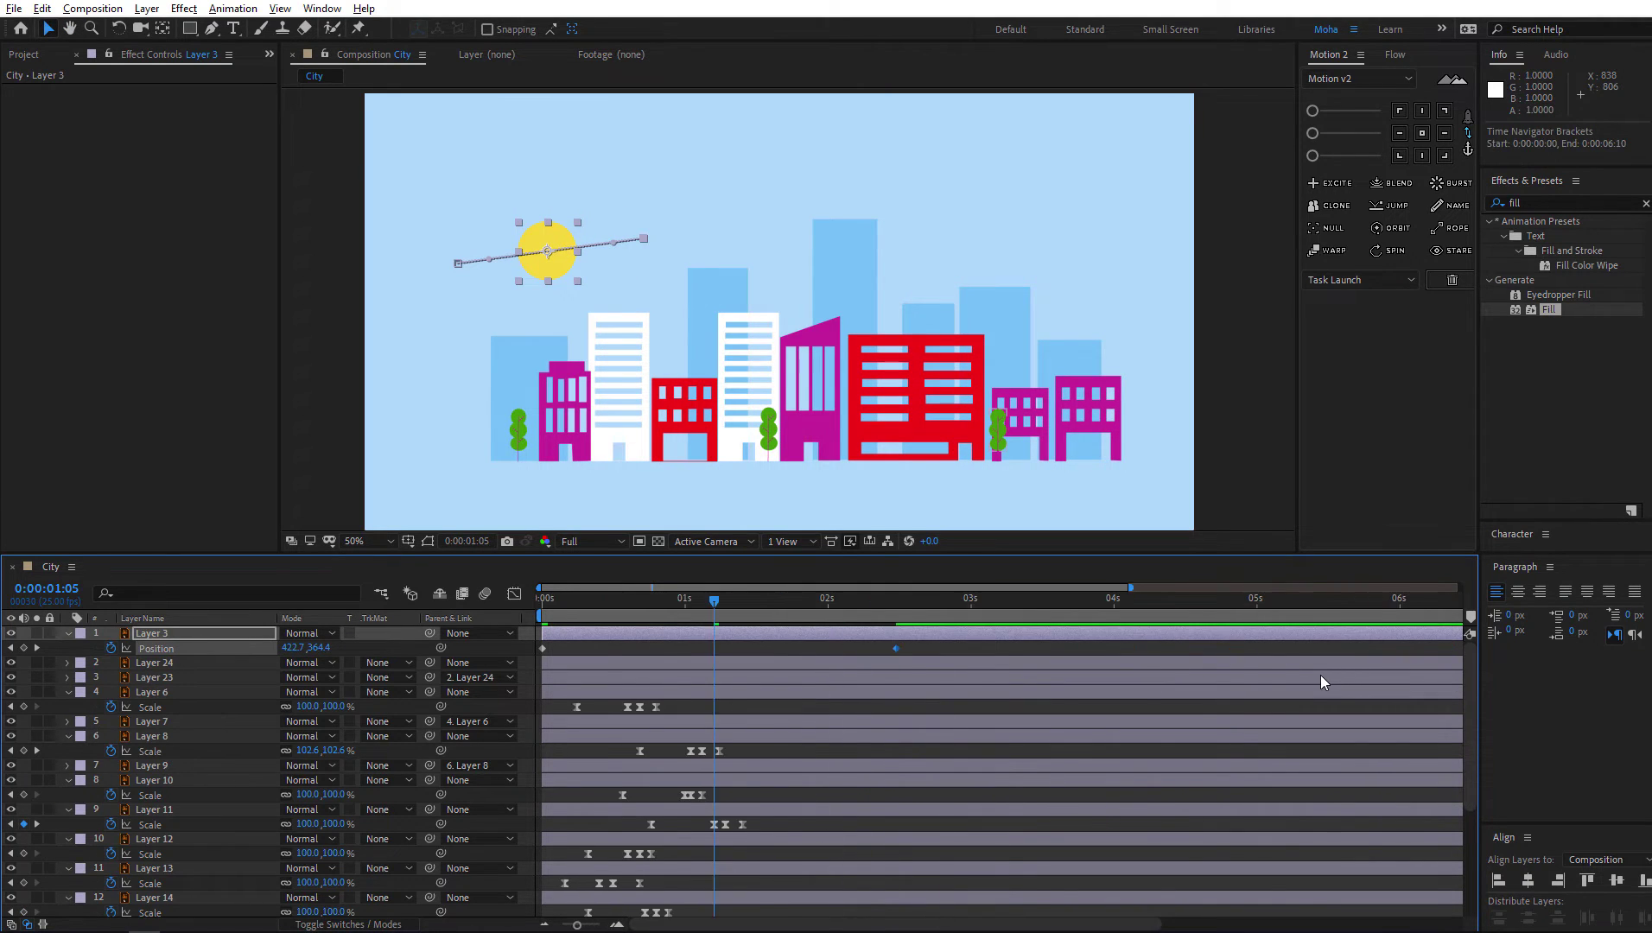
drag(765, 649, 1247, 641)
key(space)
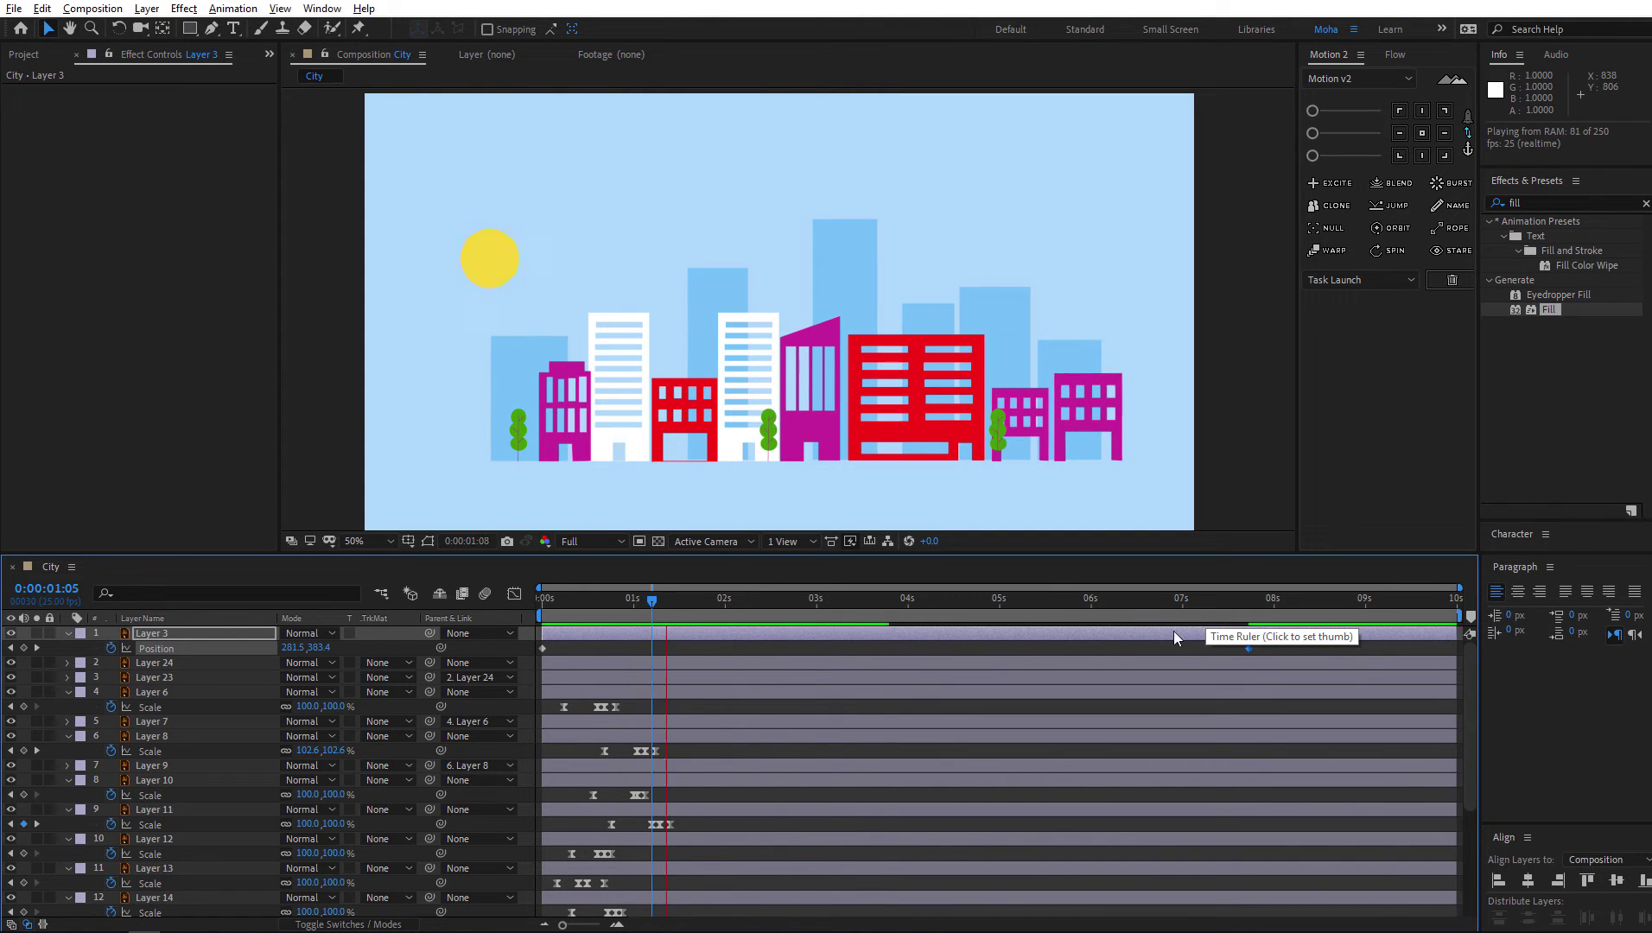
key(space)
Bend the sun's motion path into an upward arc and extend both ends, with the start at about 160.7, 418.4
click(714, 635)
click(644, 238)
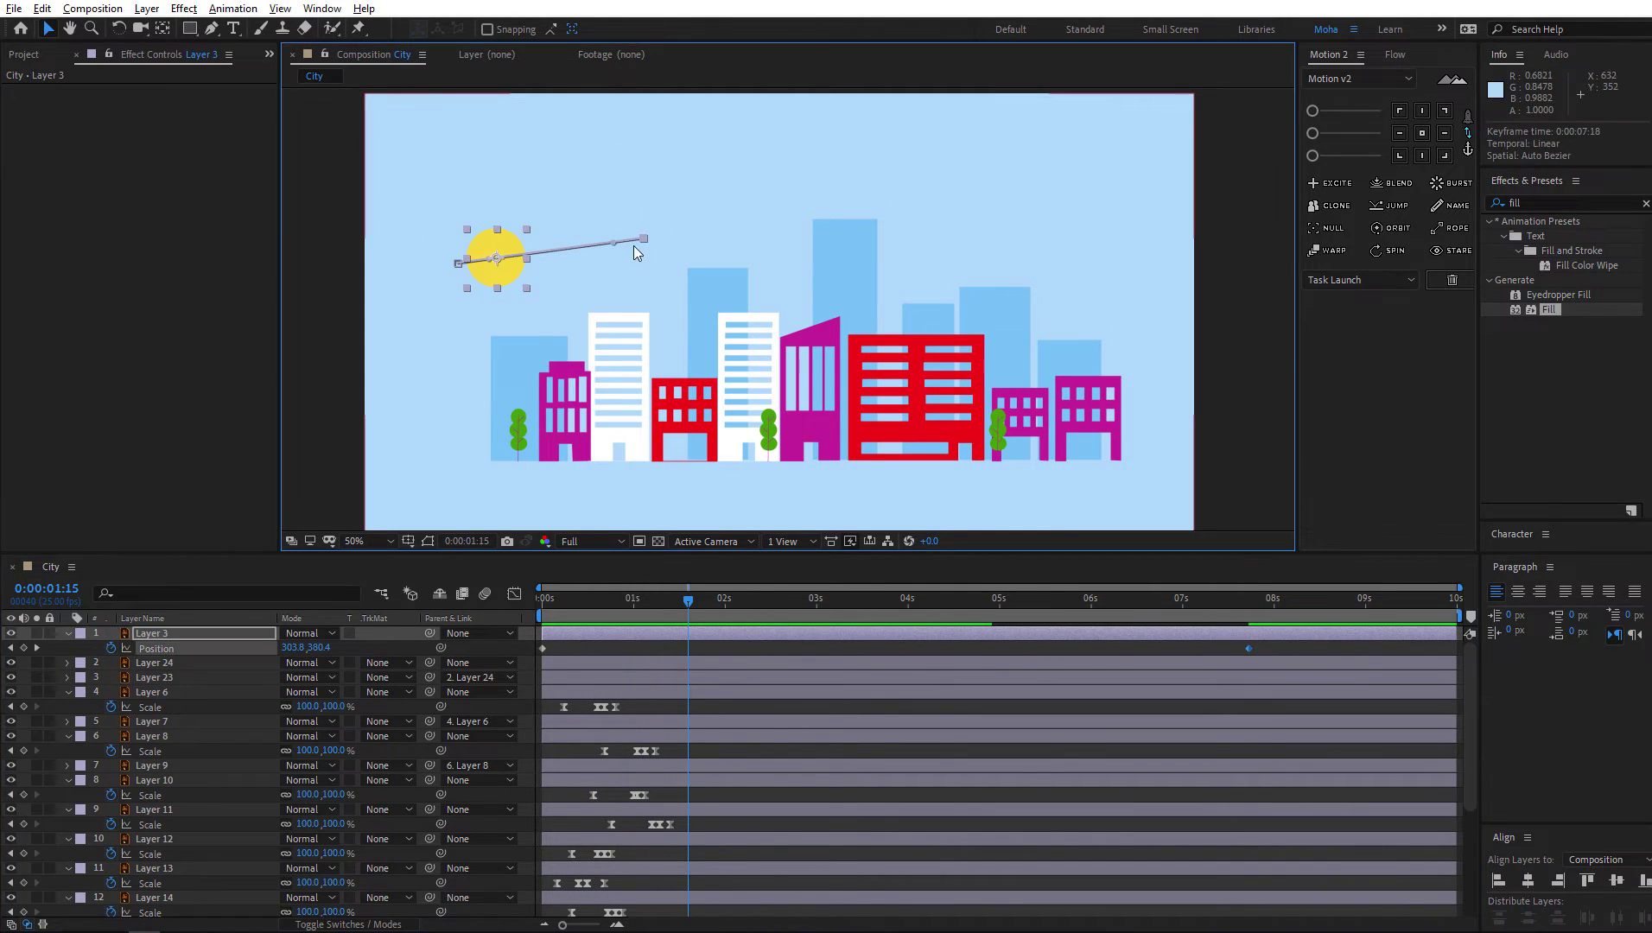
drag(611, 242, 513, 231)
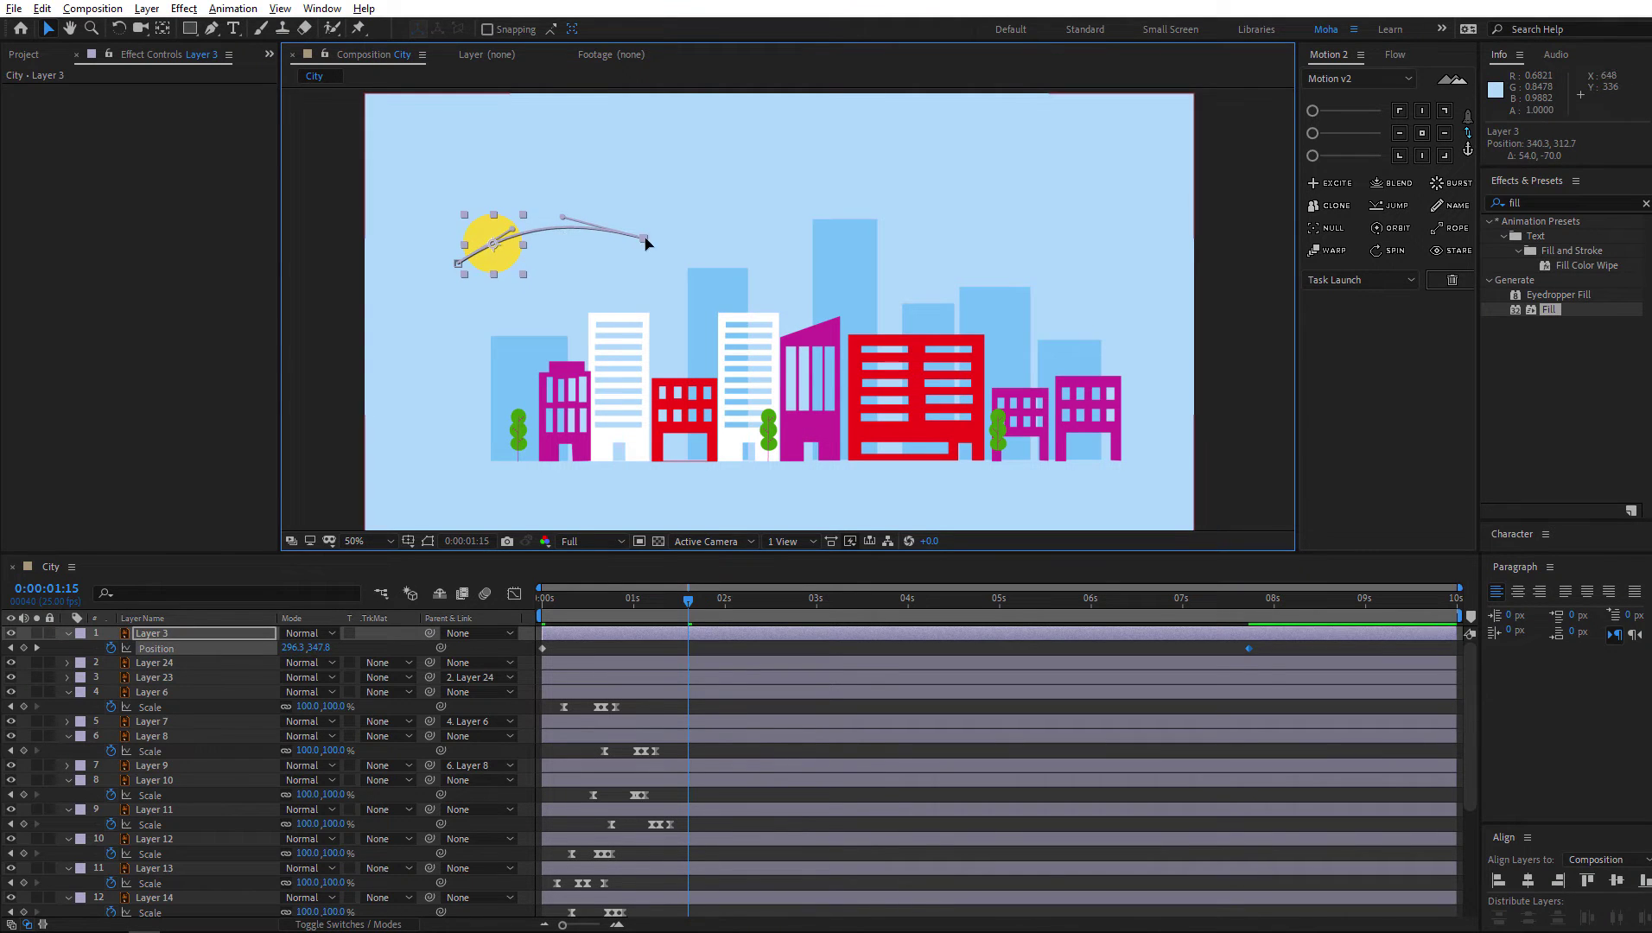
drag(646, 243, 649, 194)
drag(515, 233, 486, 240)
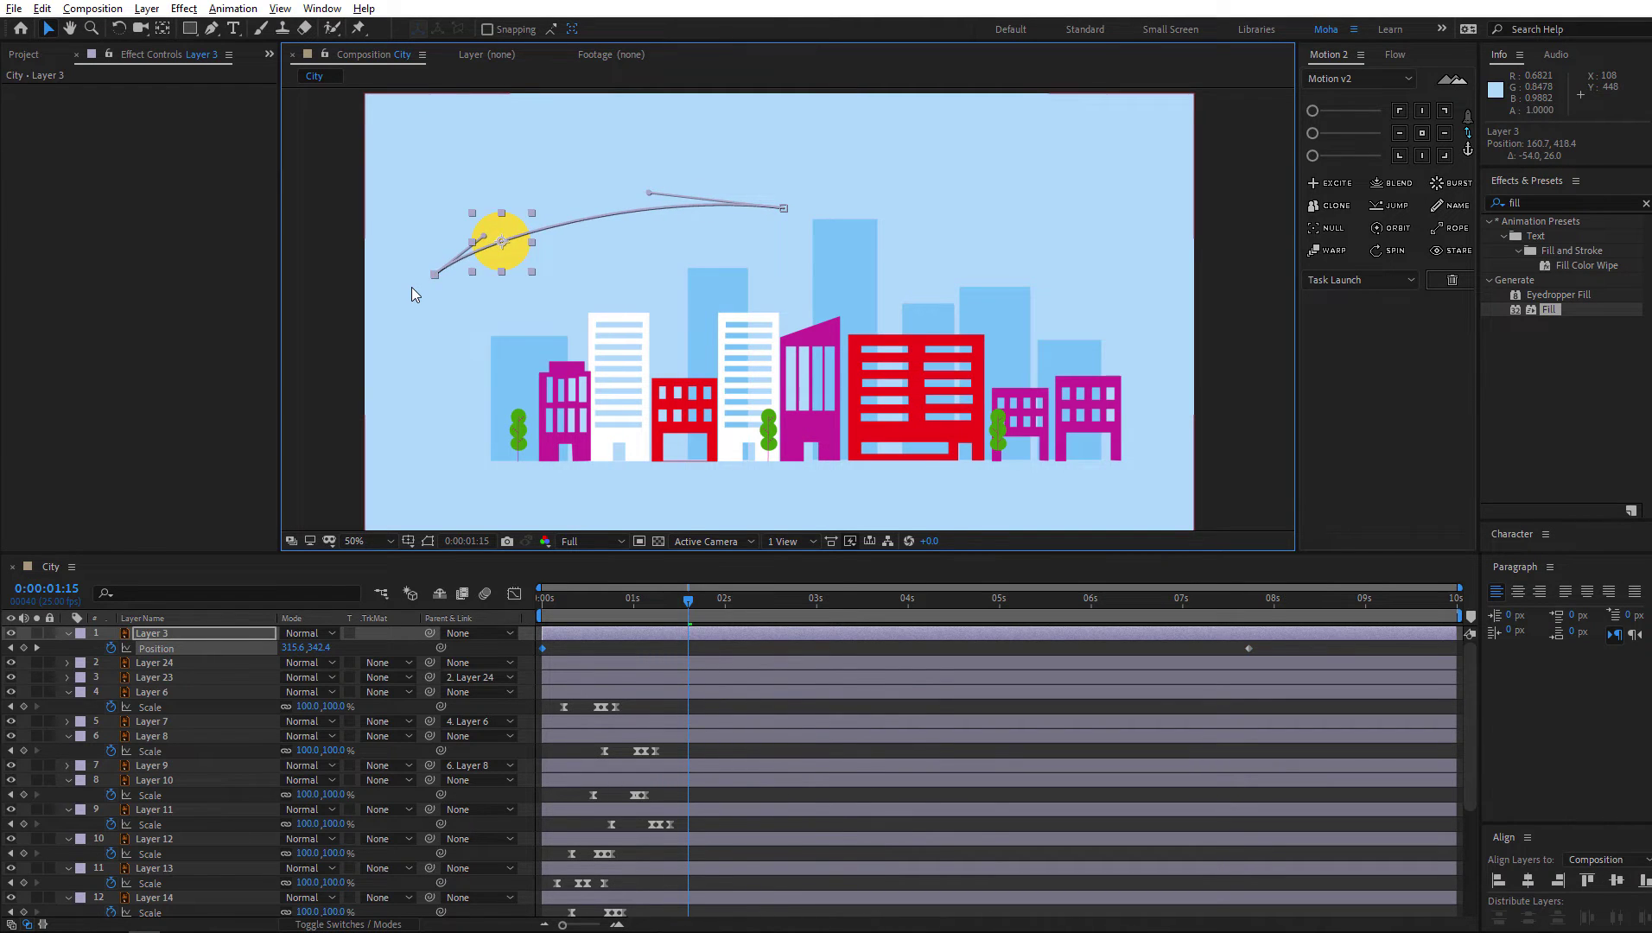
Preview the curved sun movement and add a Position keyframe to Layer 3 at 0:00:01:20
key(space)
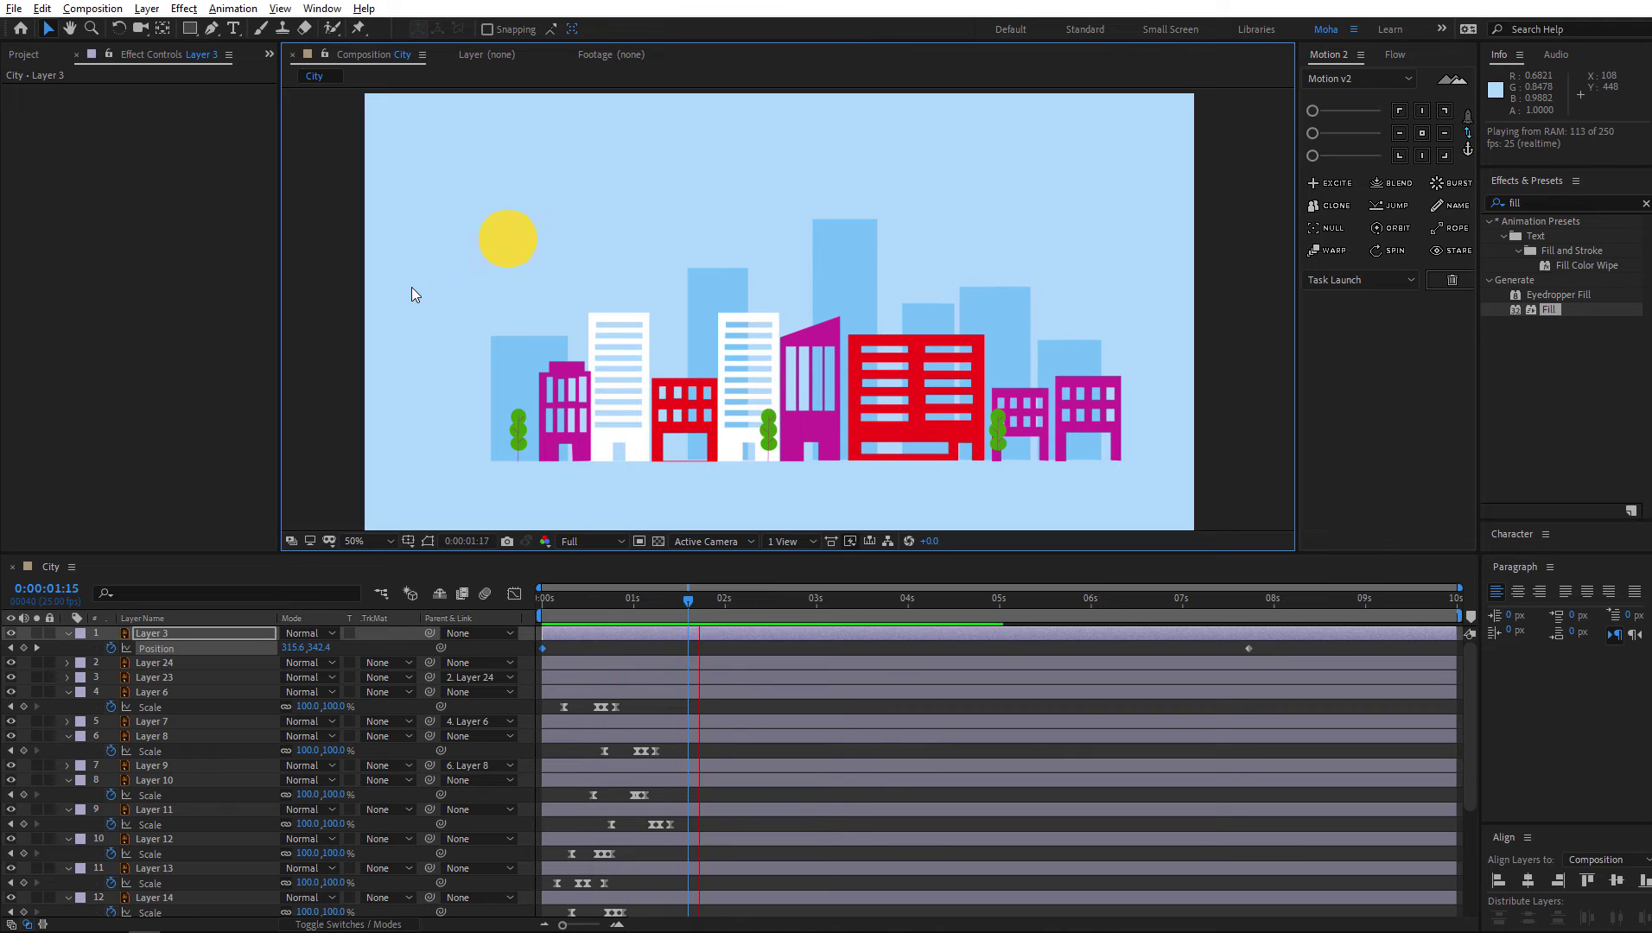
drag(777, 599, 706, 605)
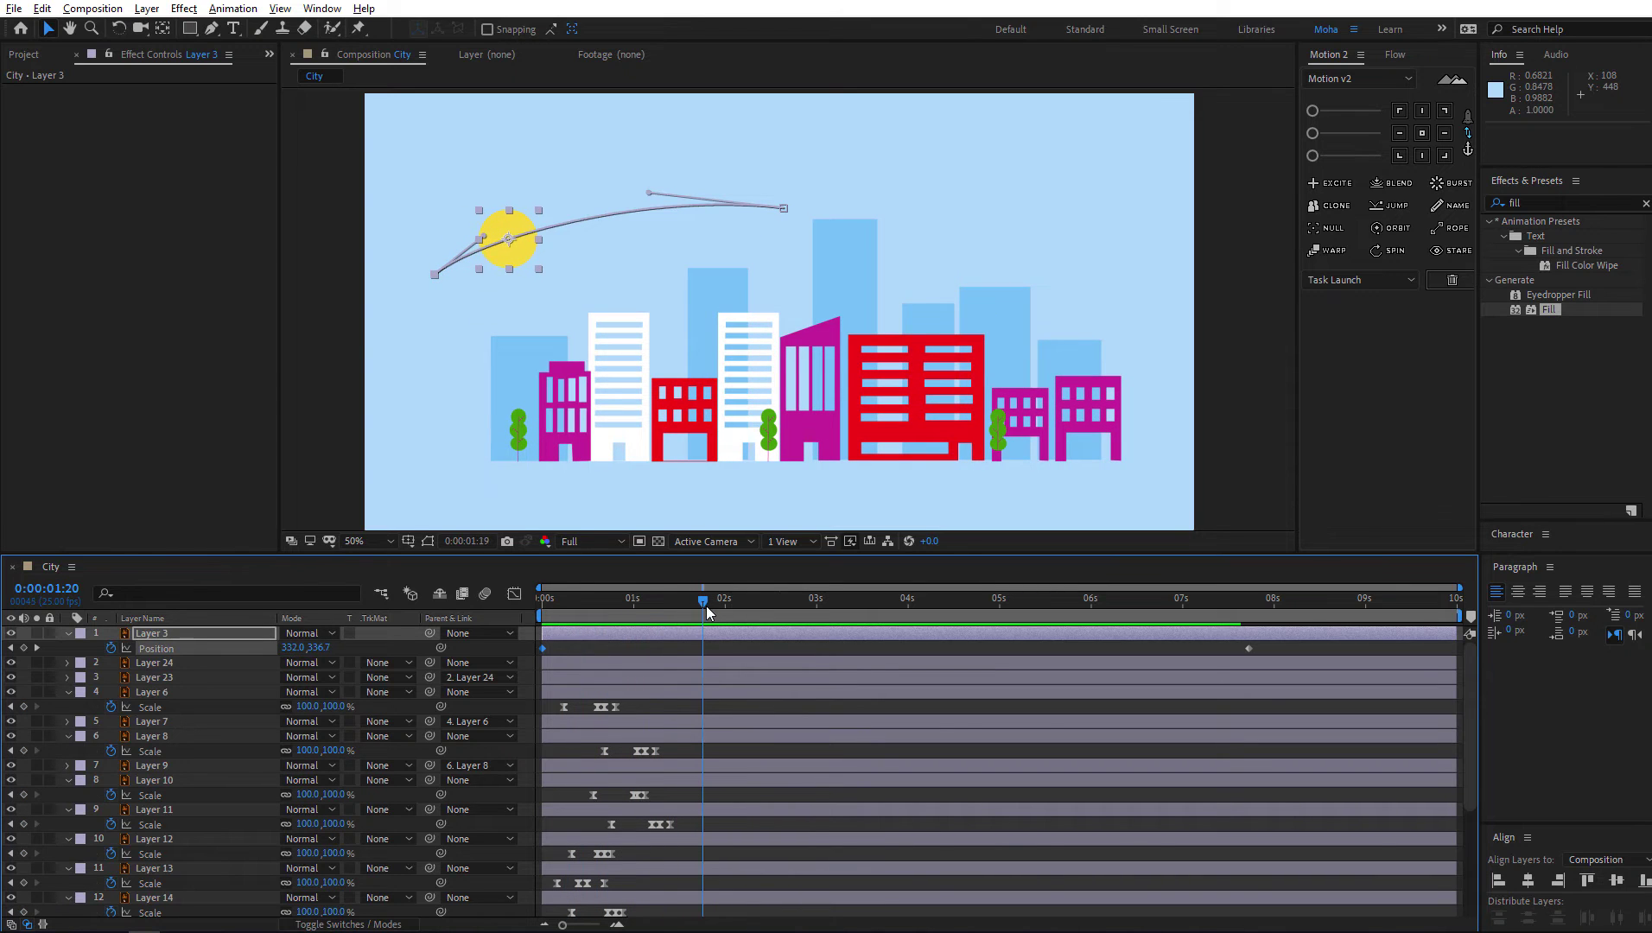
click(23, 648)
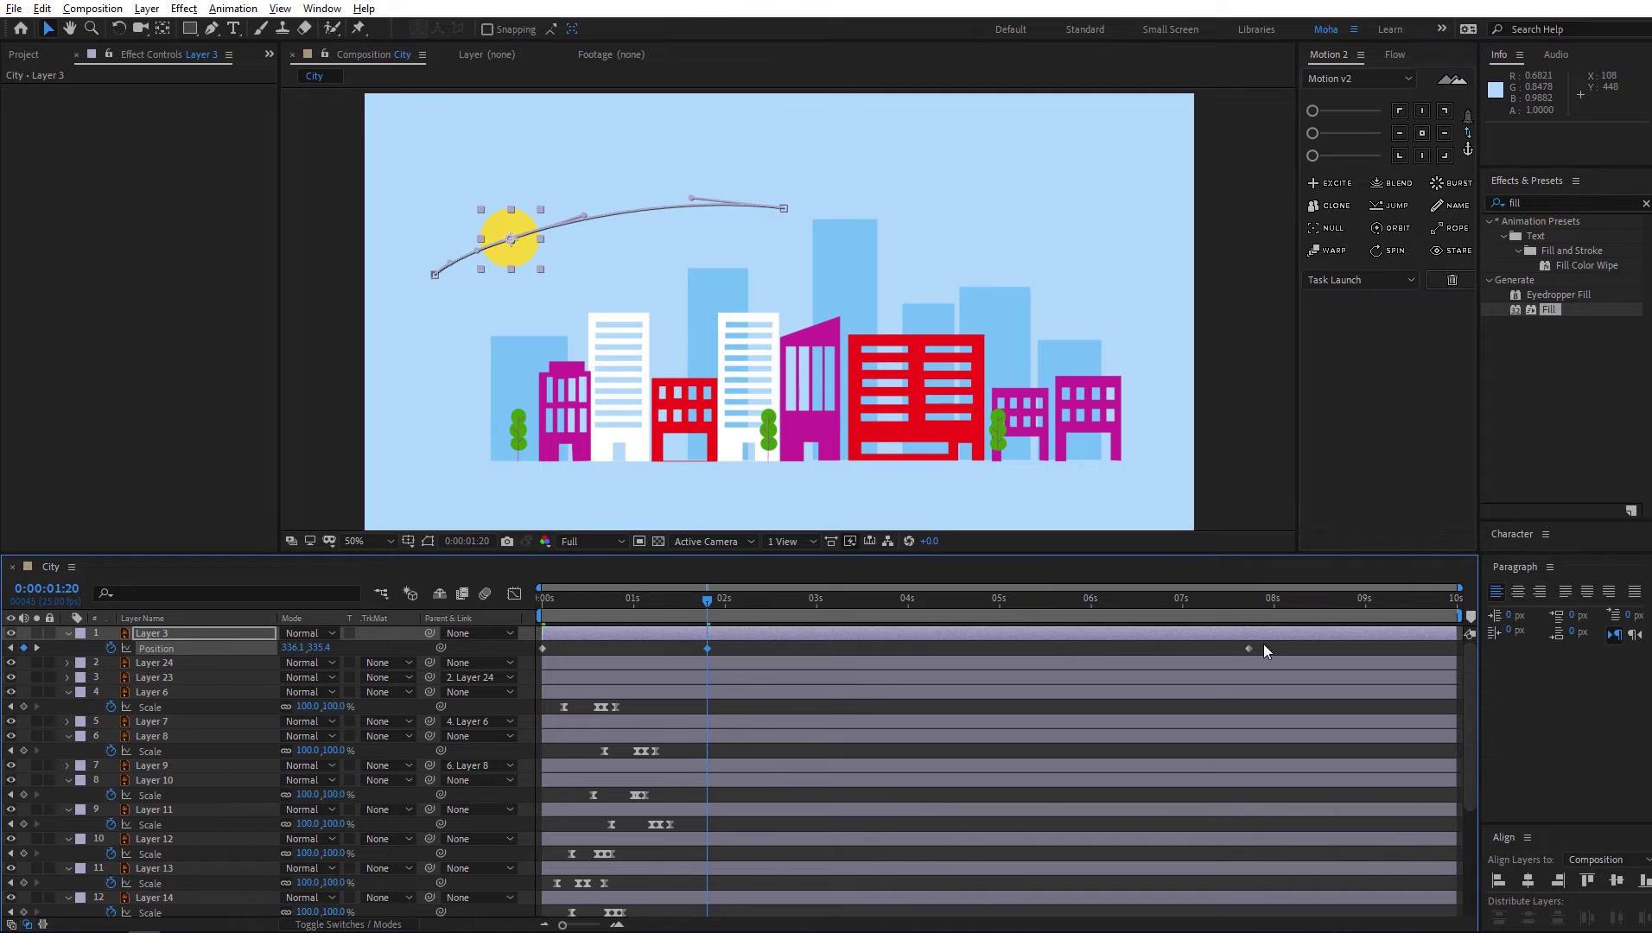
Delete the sun's last Position keyframe, move the 0:00:01:20 keyframe to just past 8 seconds, and preview the slower motion
drag(1224, 644, 881, 648)
drag(1296, 656, 1327, 629)
key(space)
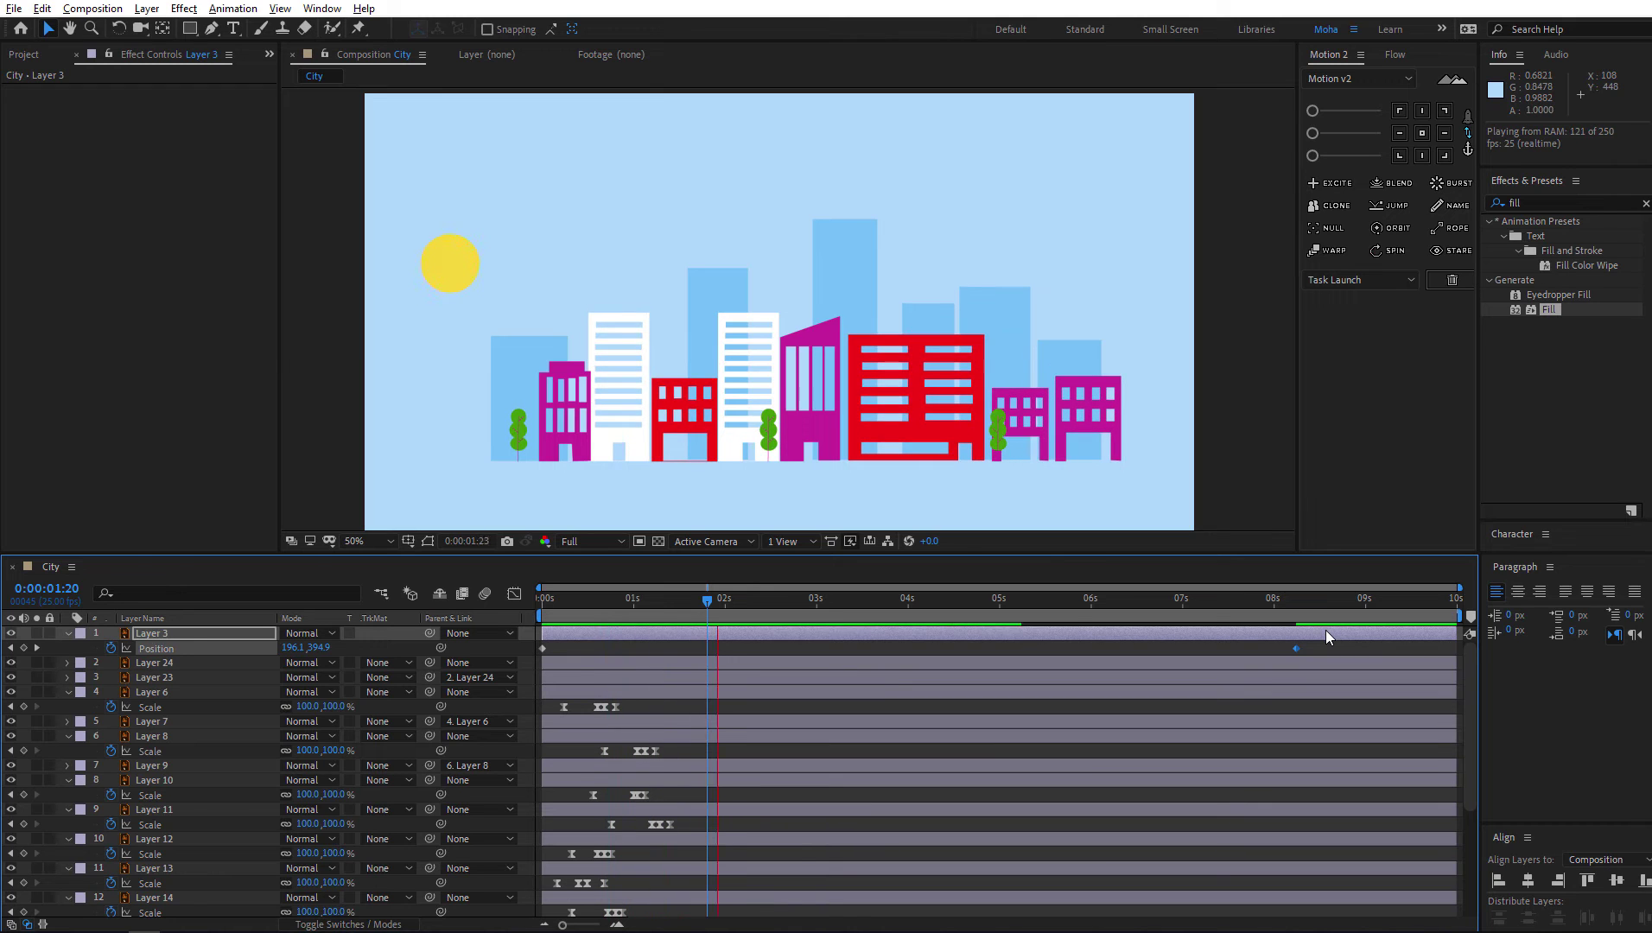
Draw a closed, flat-bottomed cloud shape with the Pen tool in the sky above the buildings opposite the sun
click(971, 219)
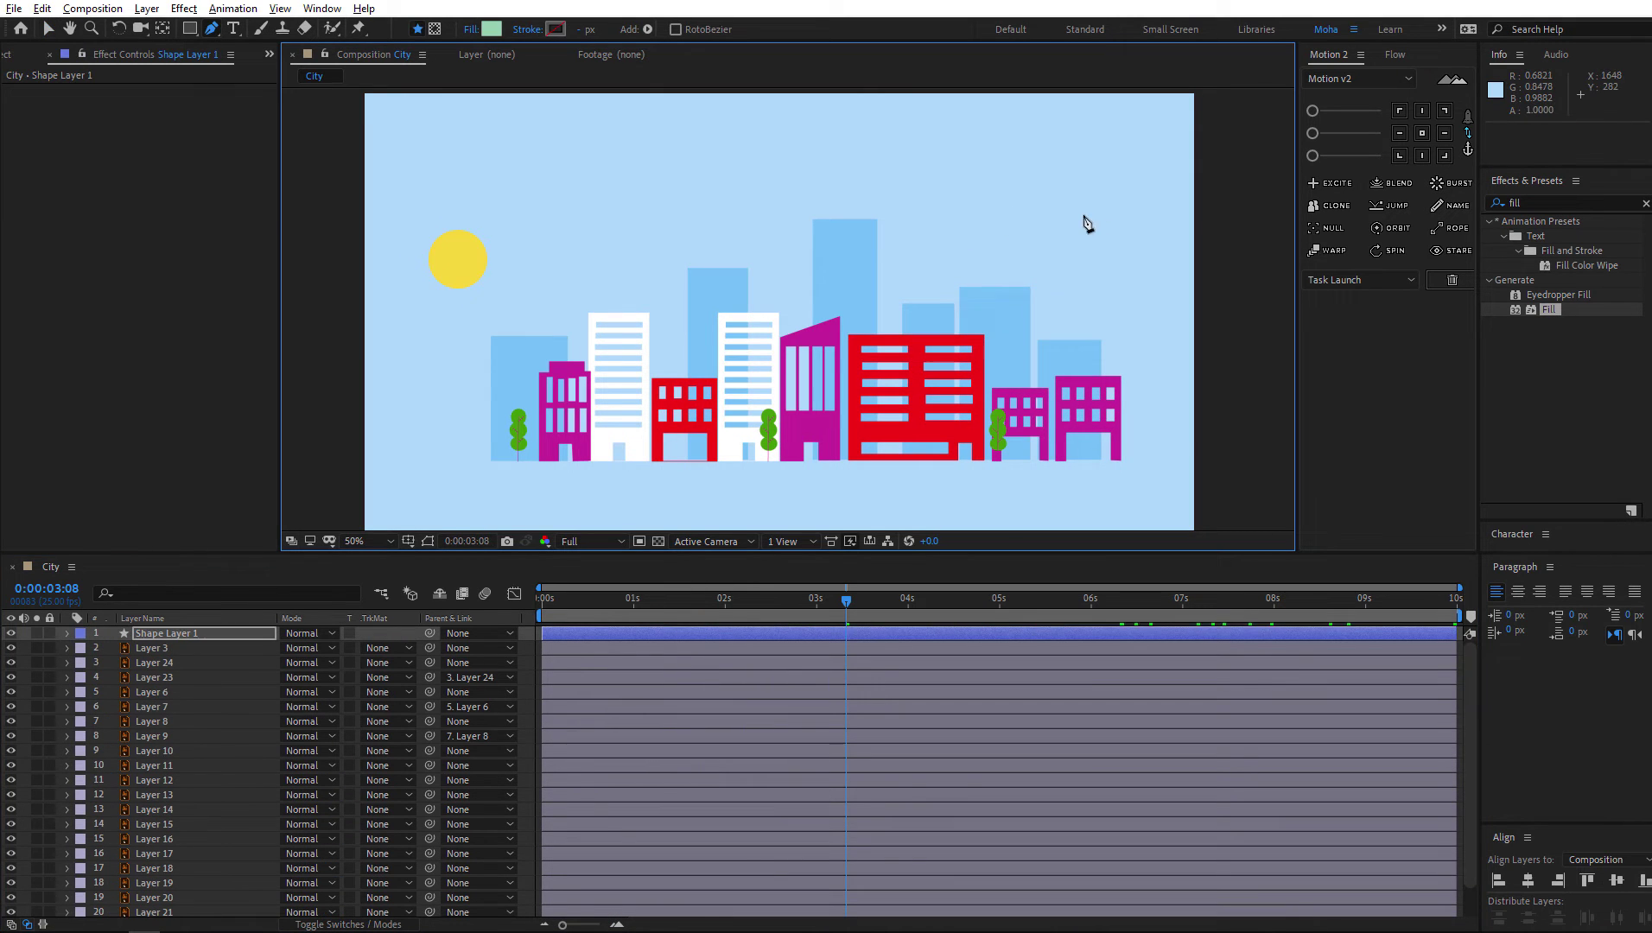
click(1097, 218)
click(1082, 182)
click(1029, 179)
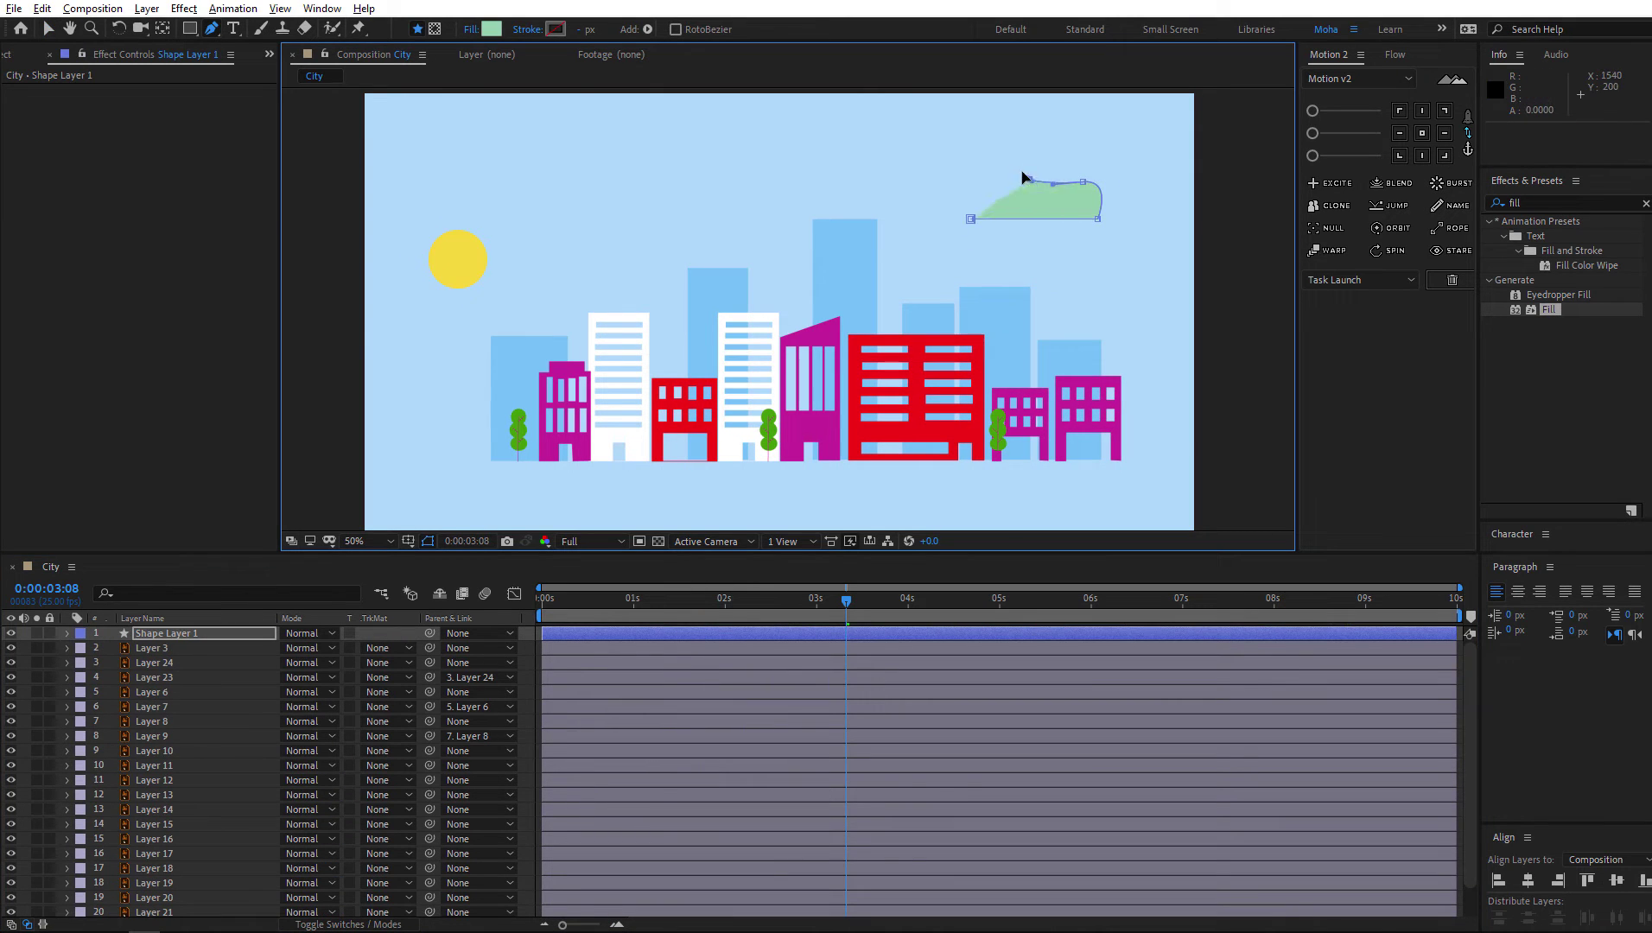
click(974, 165)
click(922, 192)
click(904, 218)
click(971, 219)
Reshape the cloud's upper outline by adjusting its points into smooth, rounded bumps
scroll(611, 147, up, 1)
drag(1123, 147, 649, 376)
click(49, 30)
drag(796, 278, 823, 288)
drag(685, 250, 638, 303)
drag(902, 283, 842, 304)
Set the cloud's fill color to light blue A9EBFF
click(633, 33)
click(608, 663)
drag(800, 784, 800, 758)
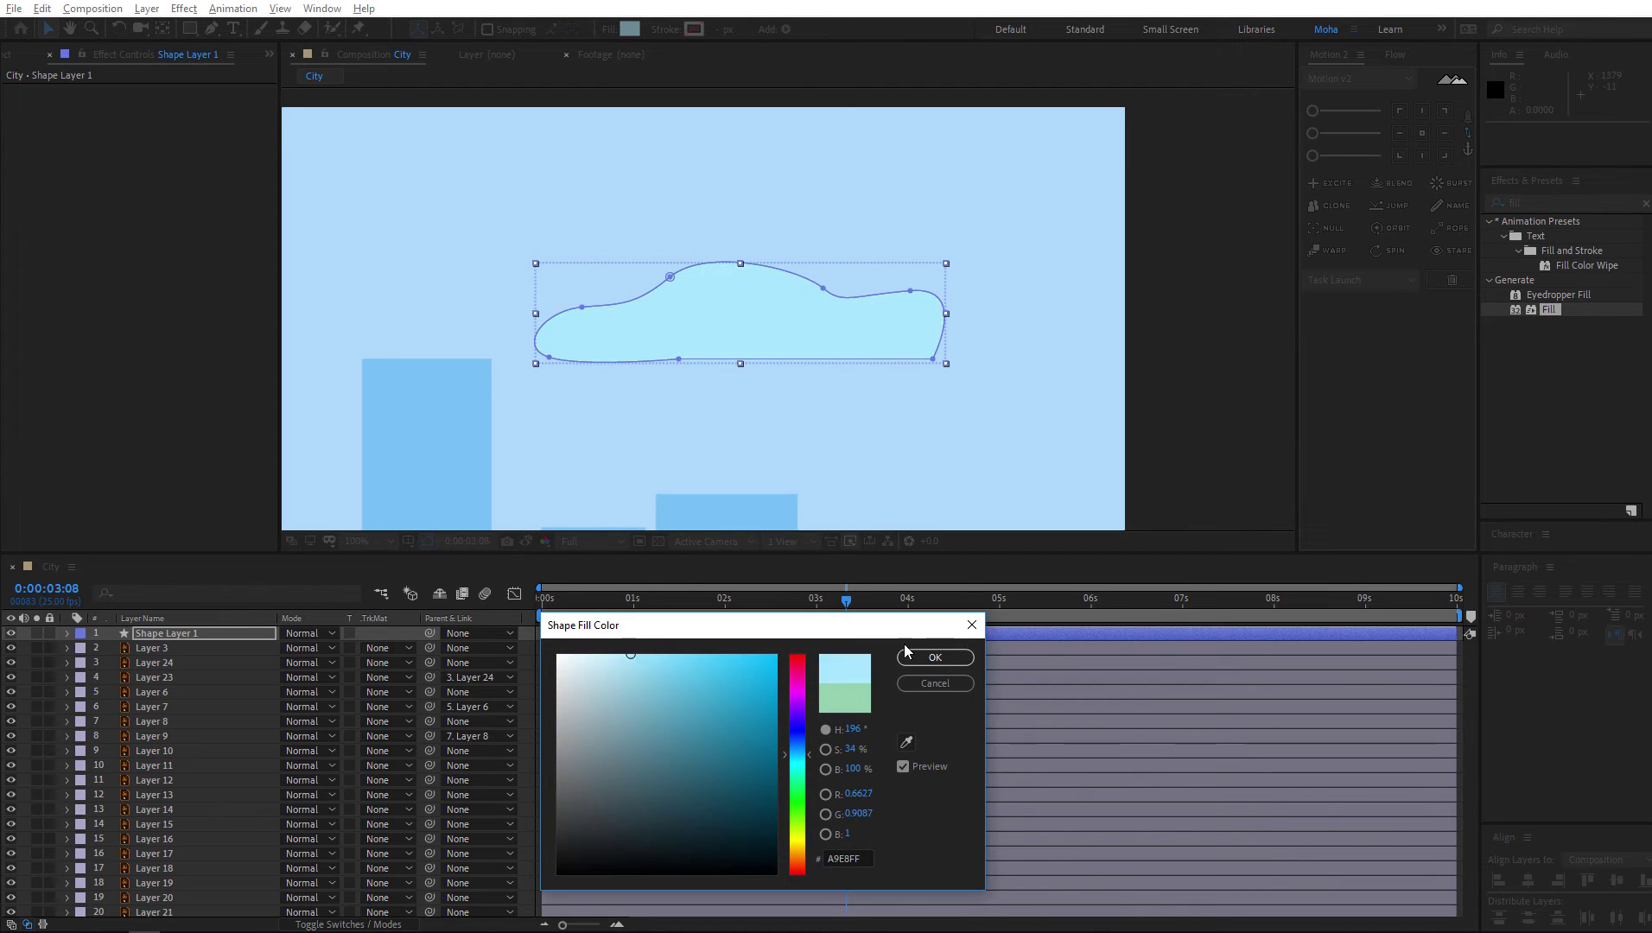
click(918, 655)
Center the anchor point of Shape Layer 1 on the cloud and shift the cloud slightly up in the sky
scroll(761, 348, down, 3)
scroll(761, 348, up, 2)
key(y)
key(v)
click(190, 633)
click(1422, 133)
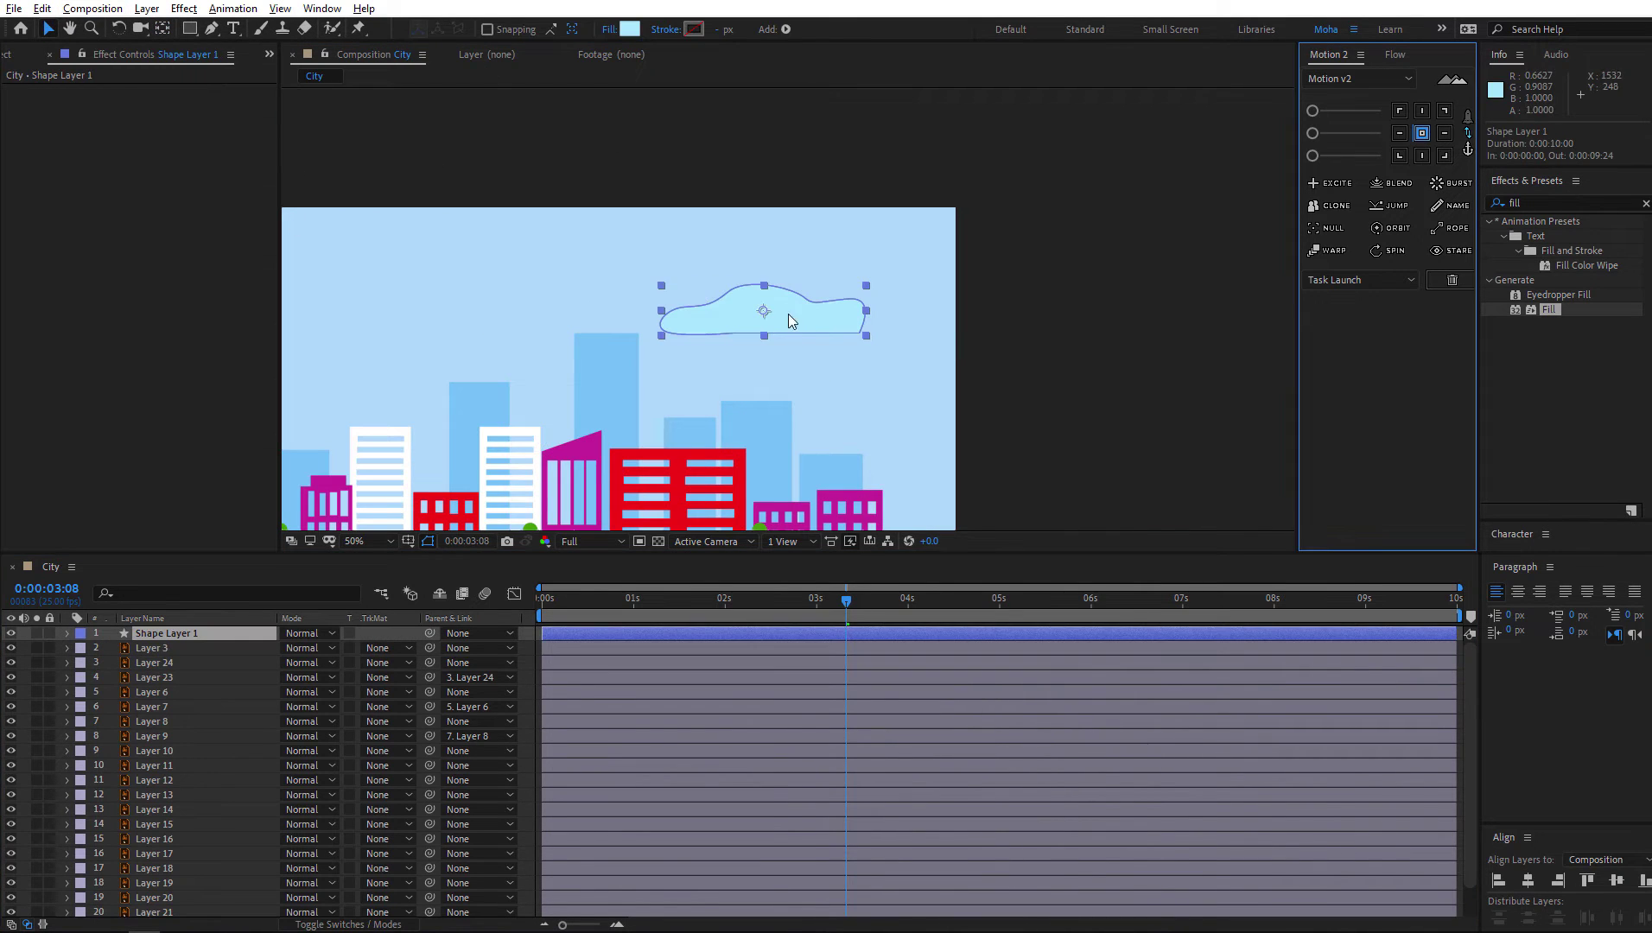
scroll(788, 310, down, 1)
drag(800, 307, 816, 296)
Scale the cloud down to 71% and lower it to about 1530.4, 333.8
key(space)
key(space)
key(s)
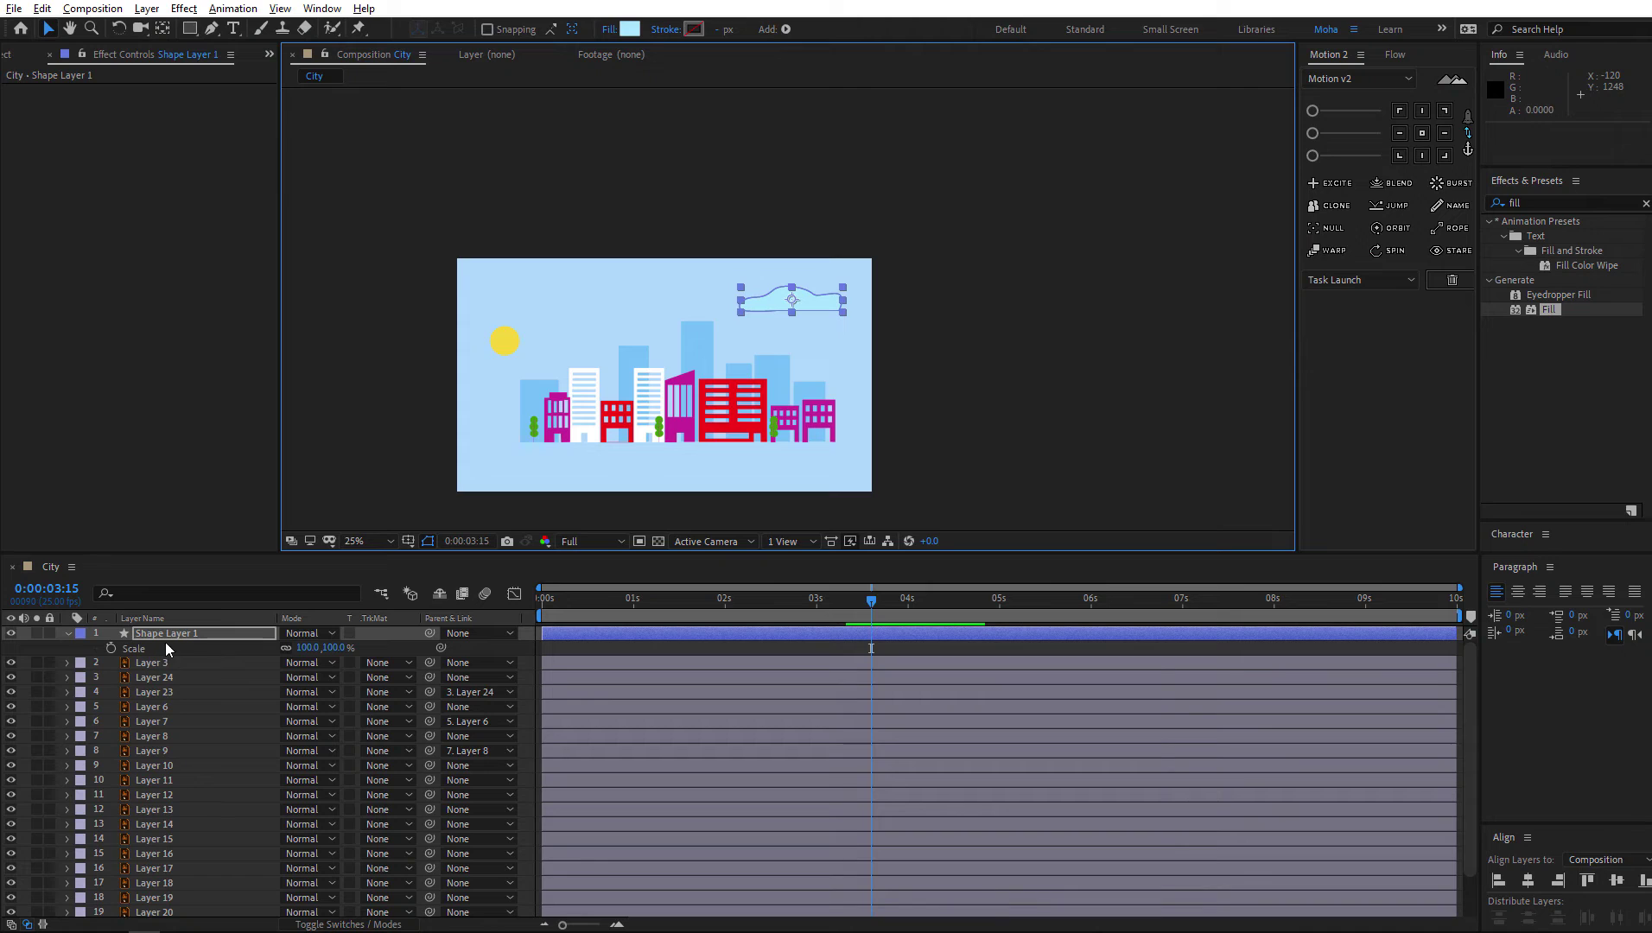
drag(337, 654, 323, 650)
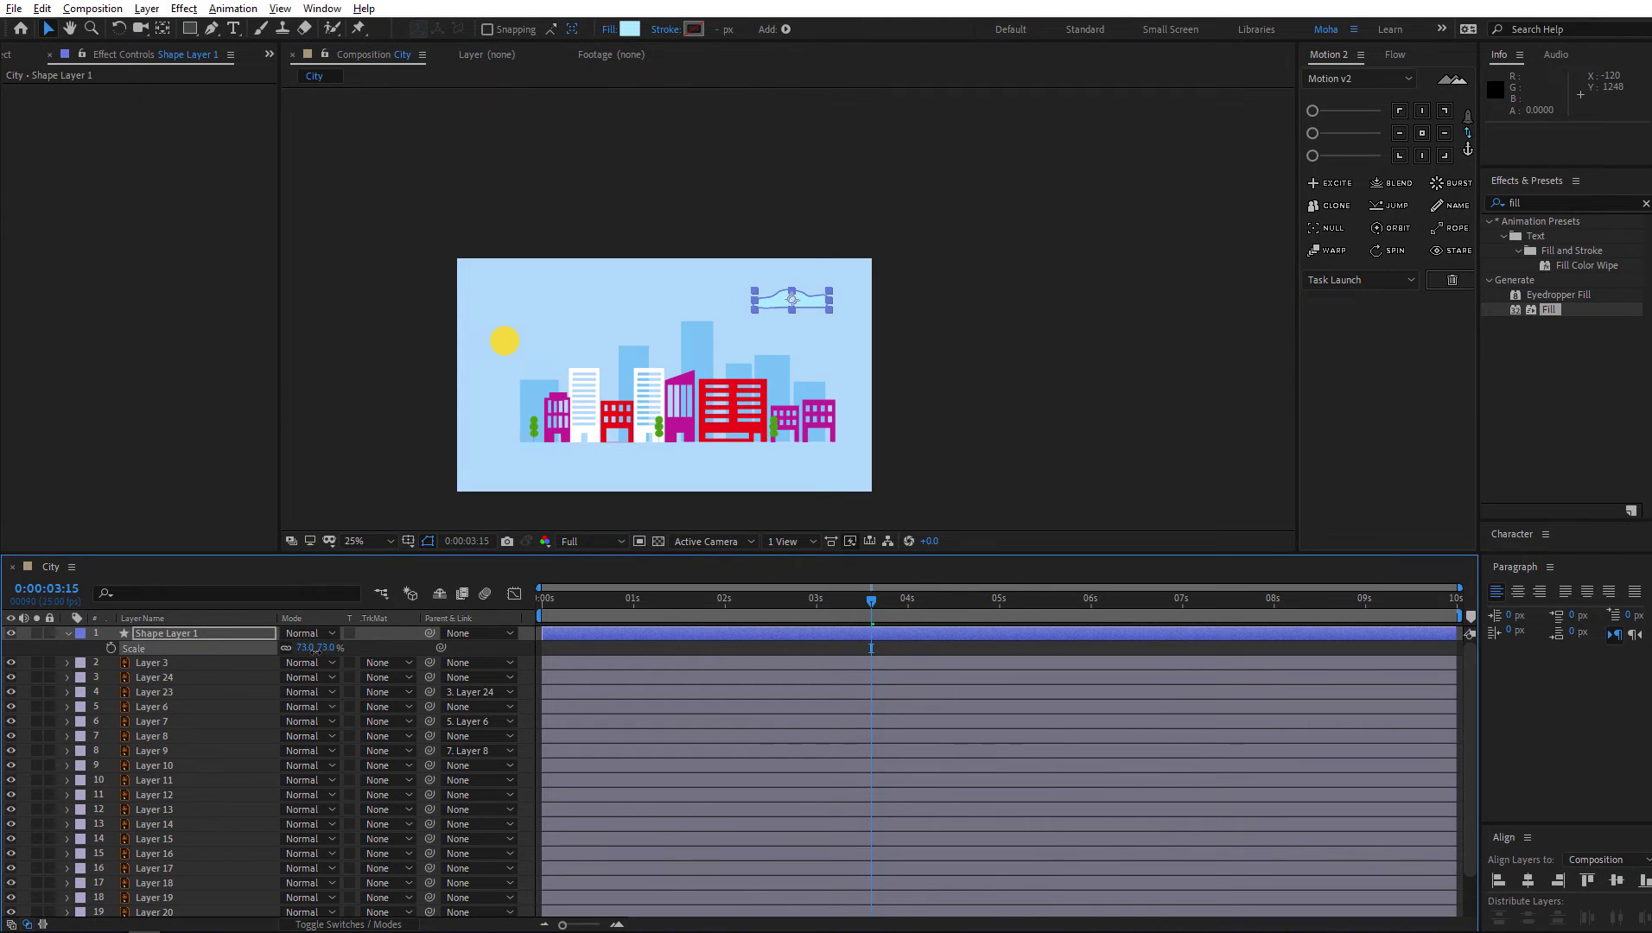
drag(812, 308, 808, 339)
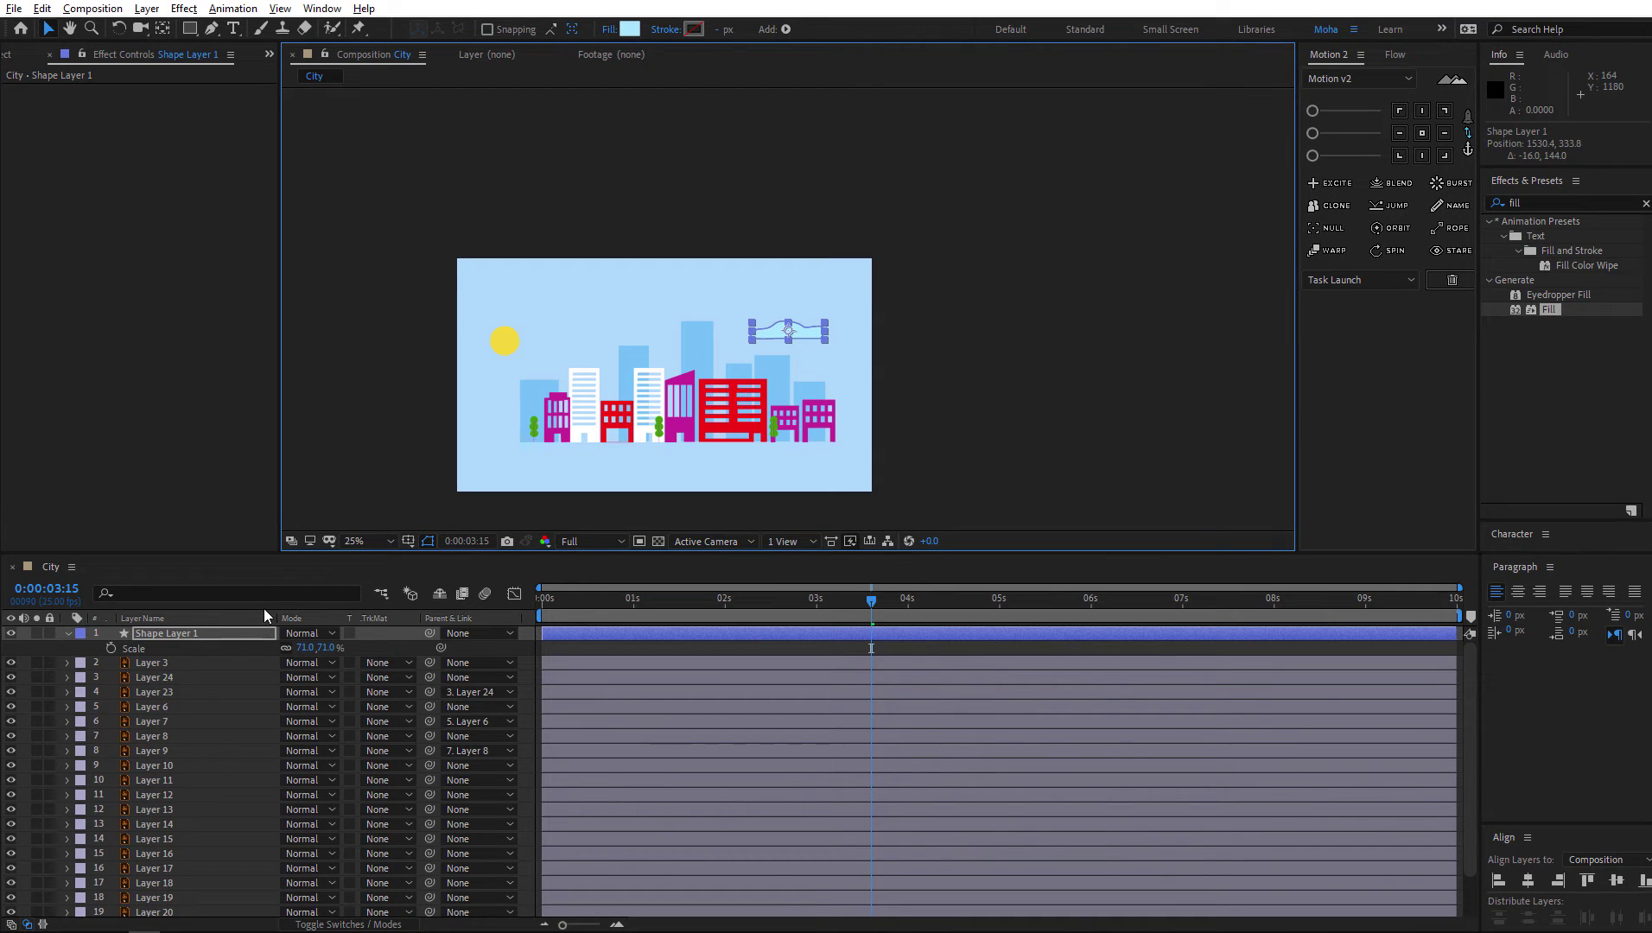
Duplicate the cloud to about 732.4, 385.8 and place both cloud layers behind the buildings, just above the background solid
key(ctrl+d)
drag(798, 332, 621, 341)
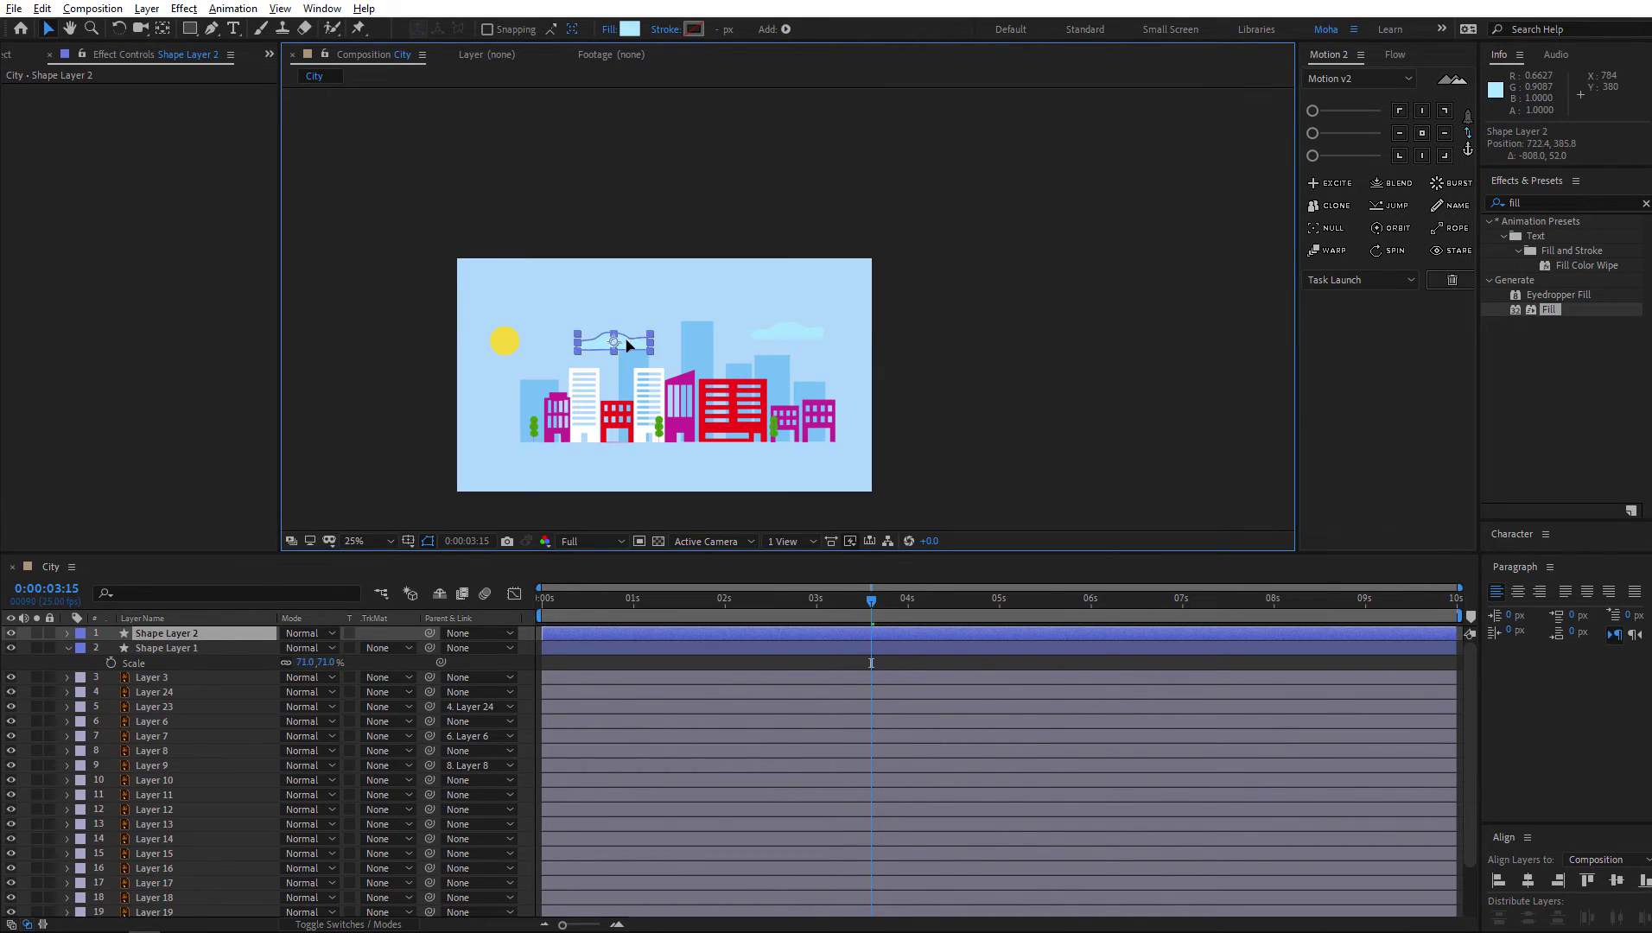
shift+click(203, 646)
drag(205, 687, 229, 905)
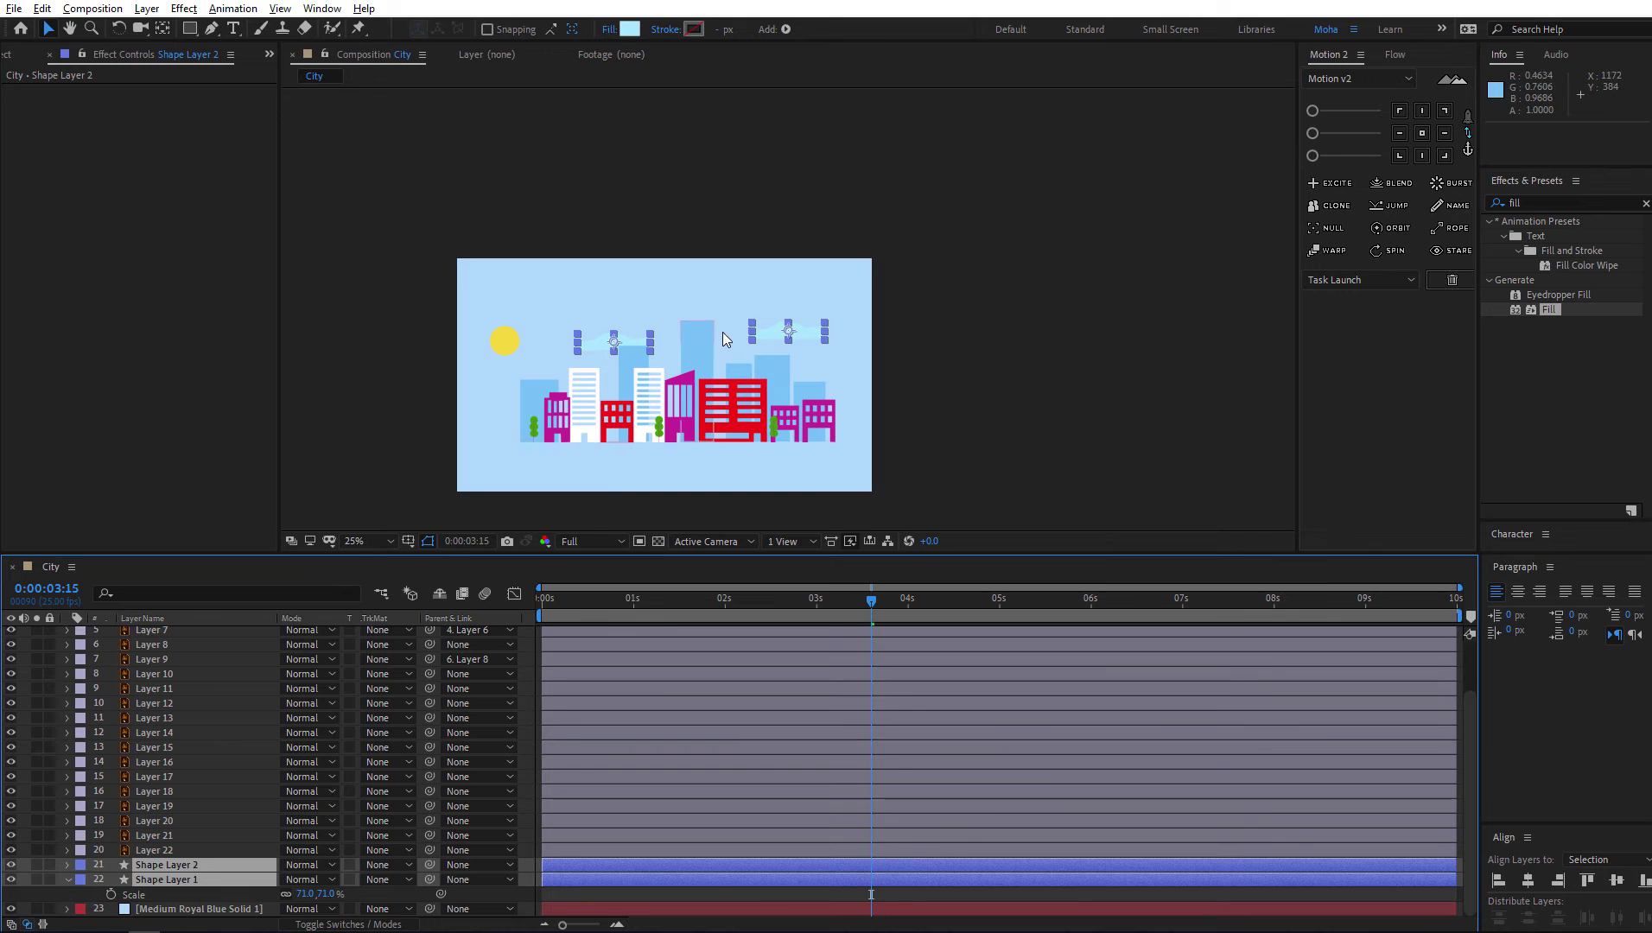
scroll(699, 373, up, 1)
scroll(696, 397, down, 1)
drag(765, 356, 860, 308)
scroll(784, 341, up, 1)
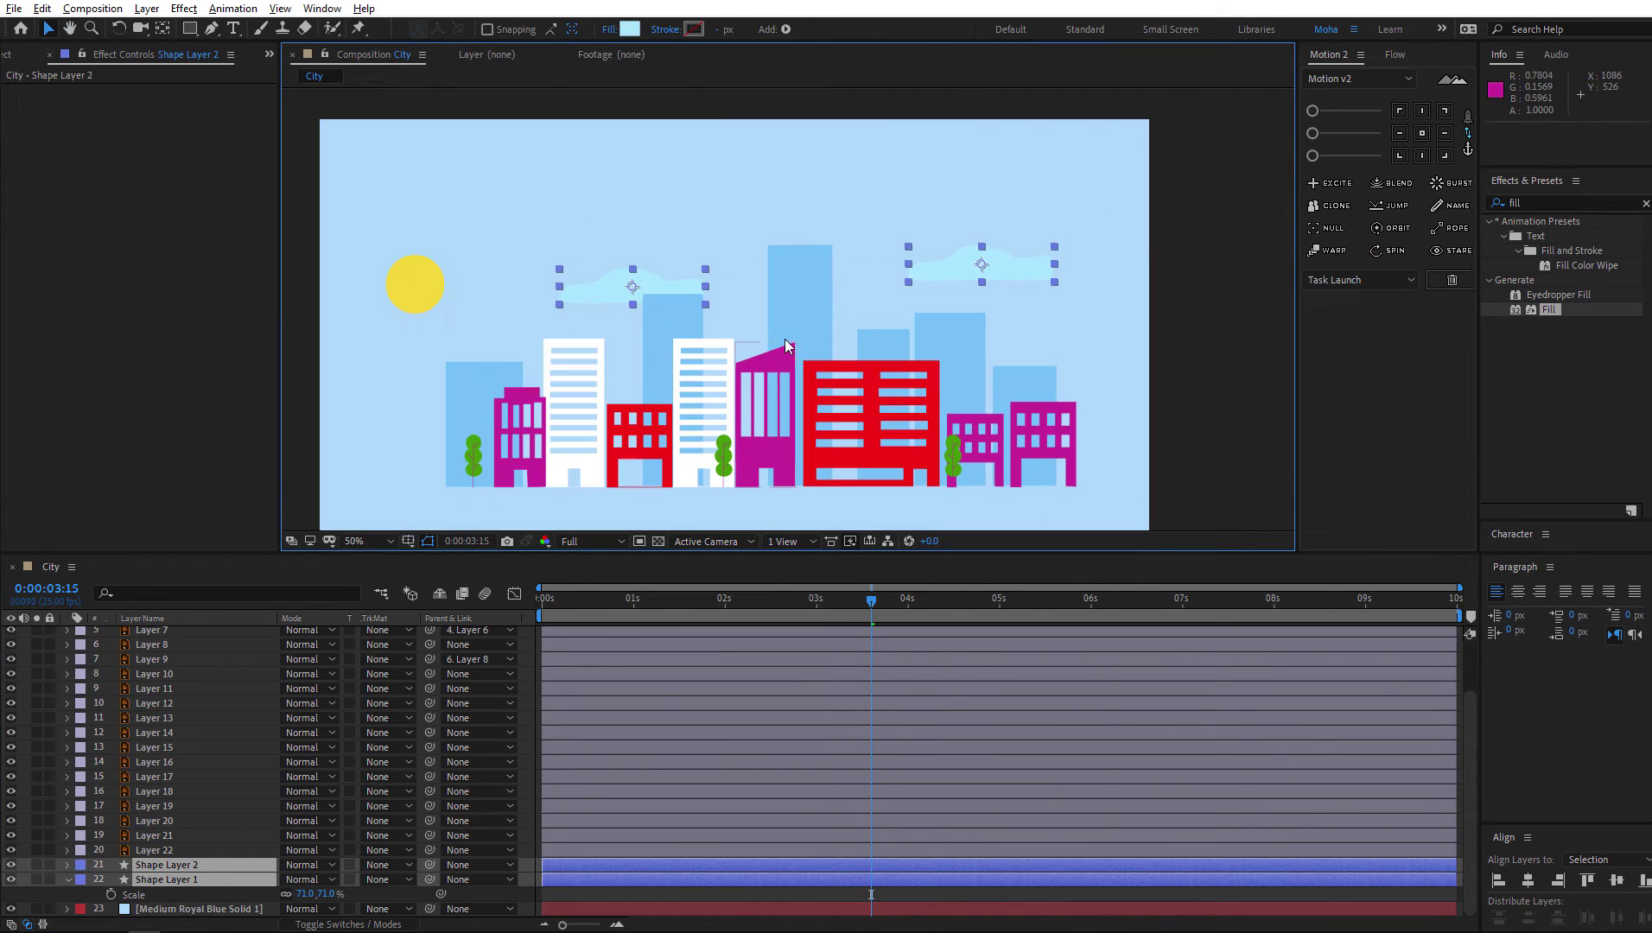
Apply a Fill effect to the sun on Layer 3 and set its color to light yellow
click(229, 747)
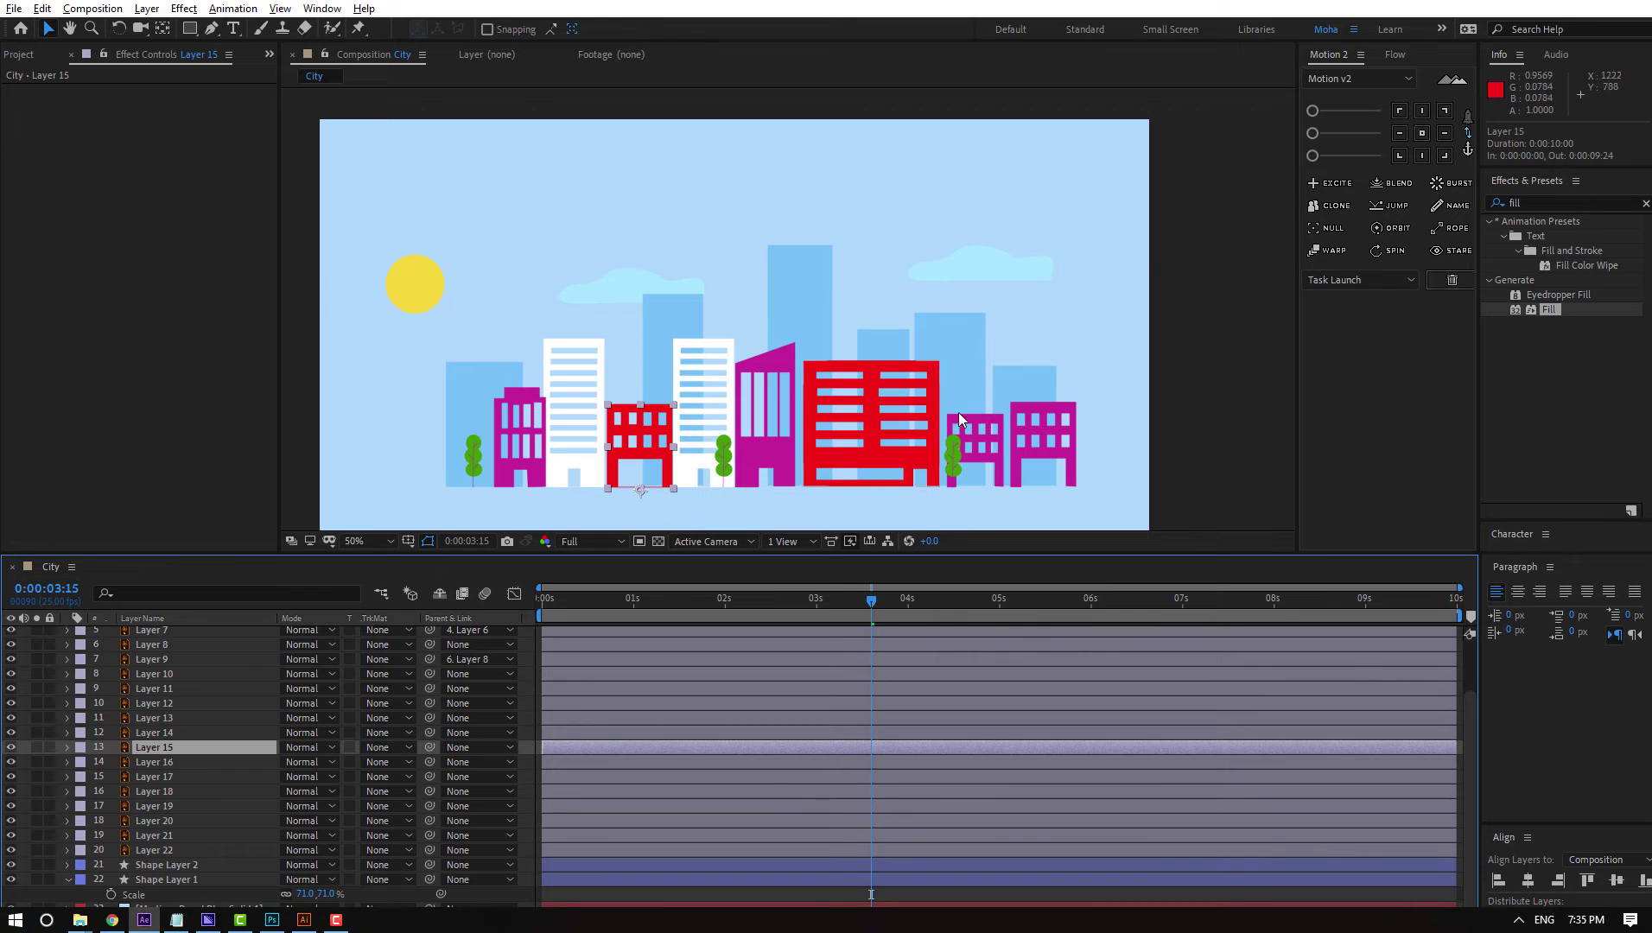
click(1552, 200)
text(fill)
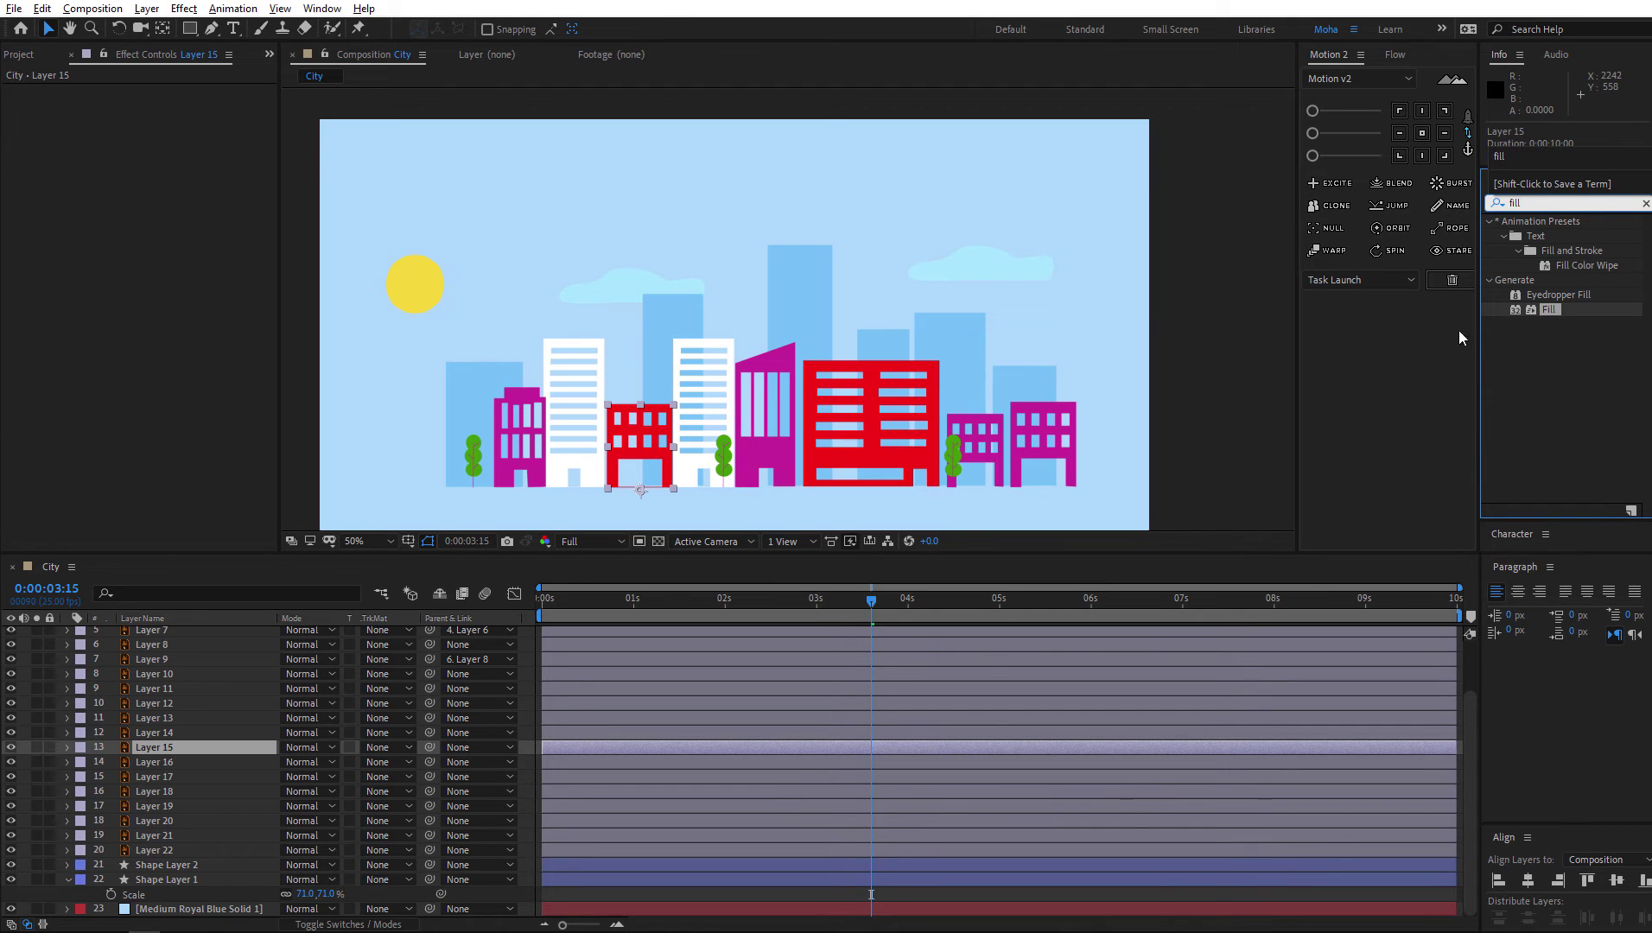
scroll(208, 679, up, 2)
click(187, 633)
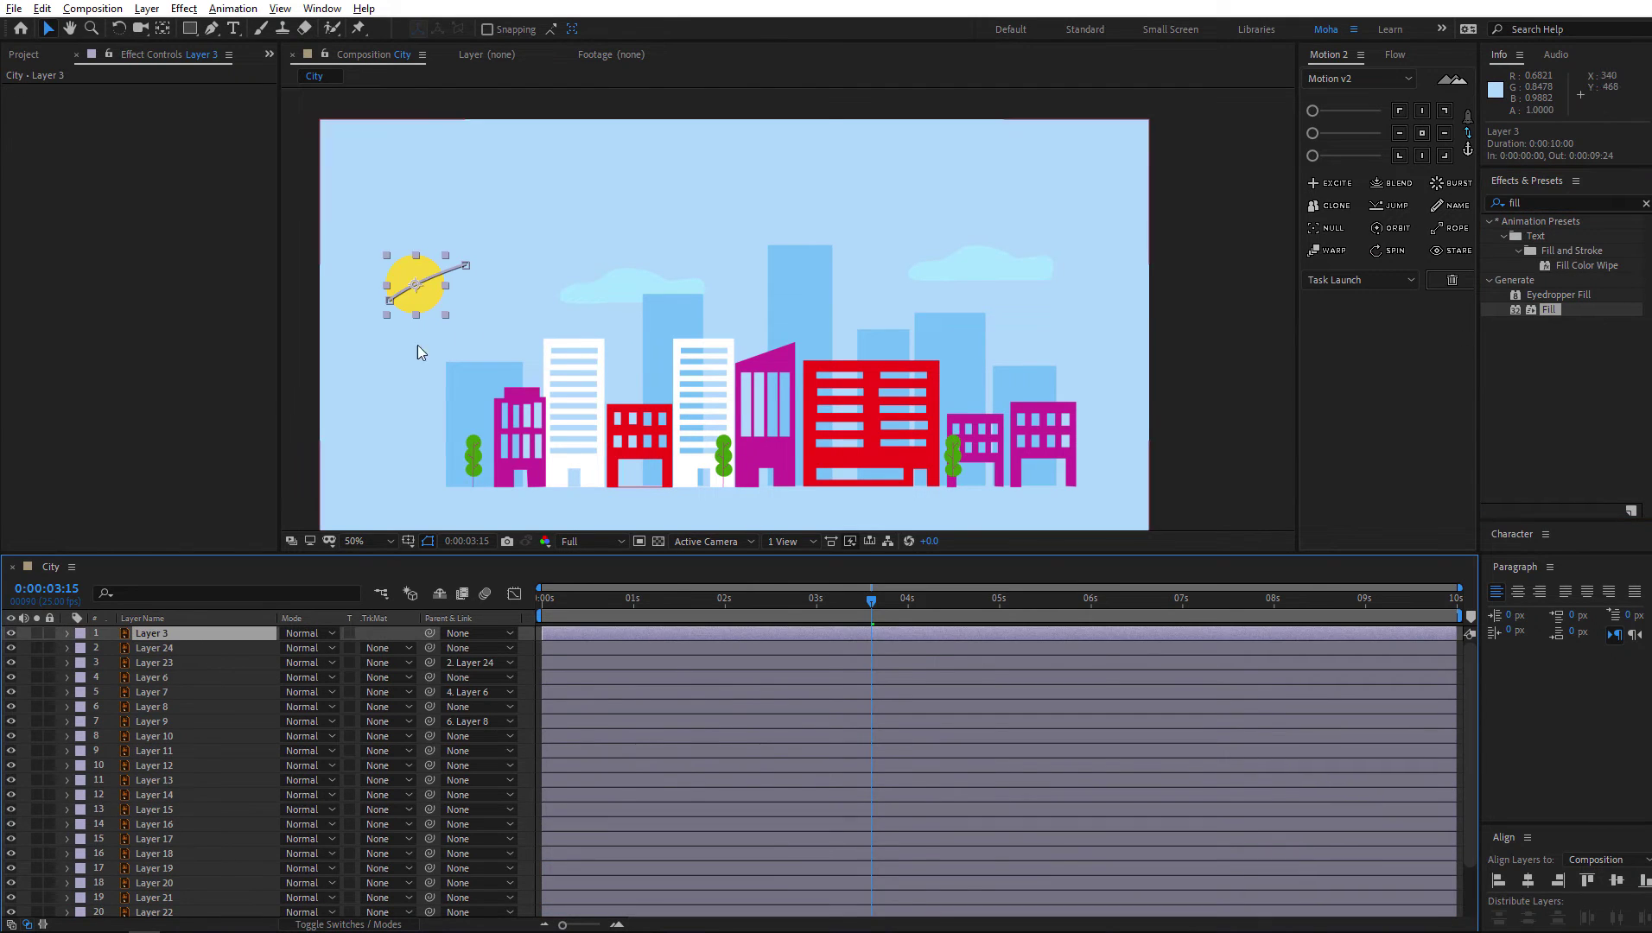
double_click(1545, 311)
click(162, 136)
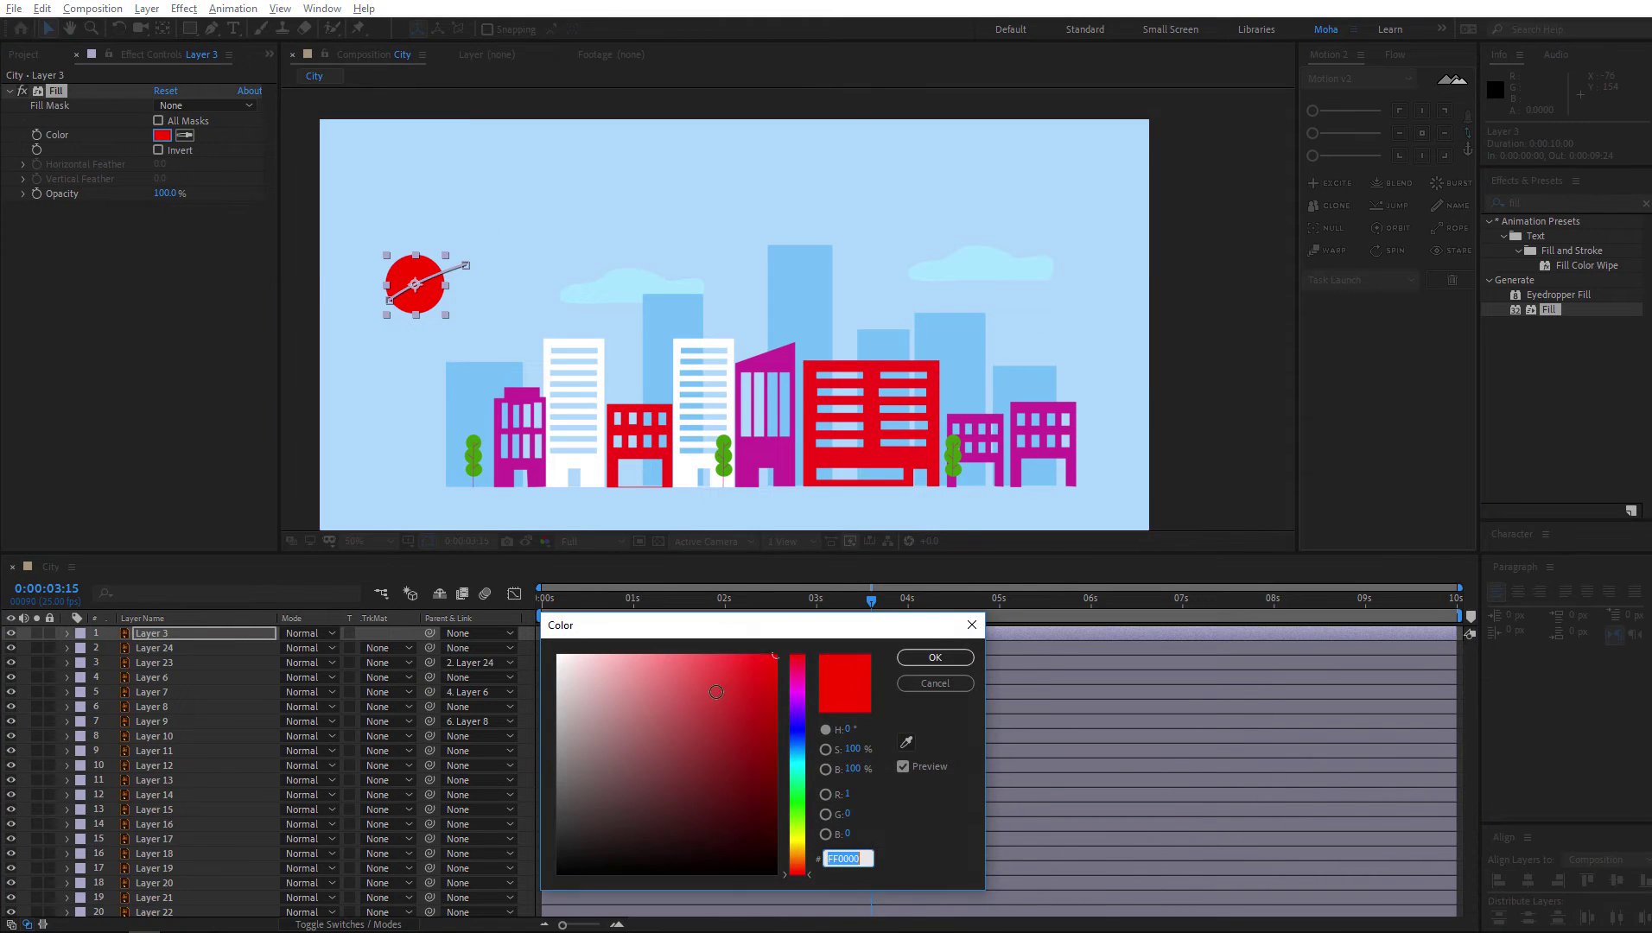
click(686, 655)
drag(796, 794, 805, 843)
click(923, 658)
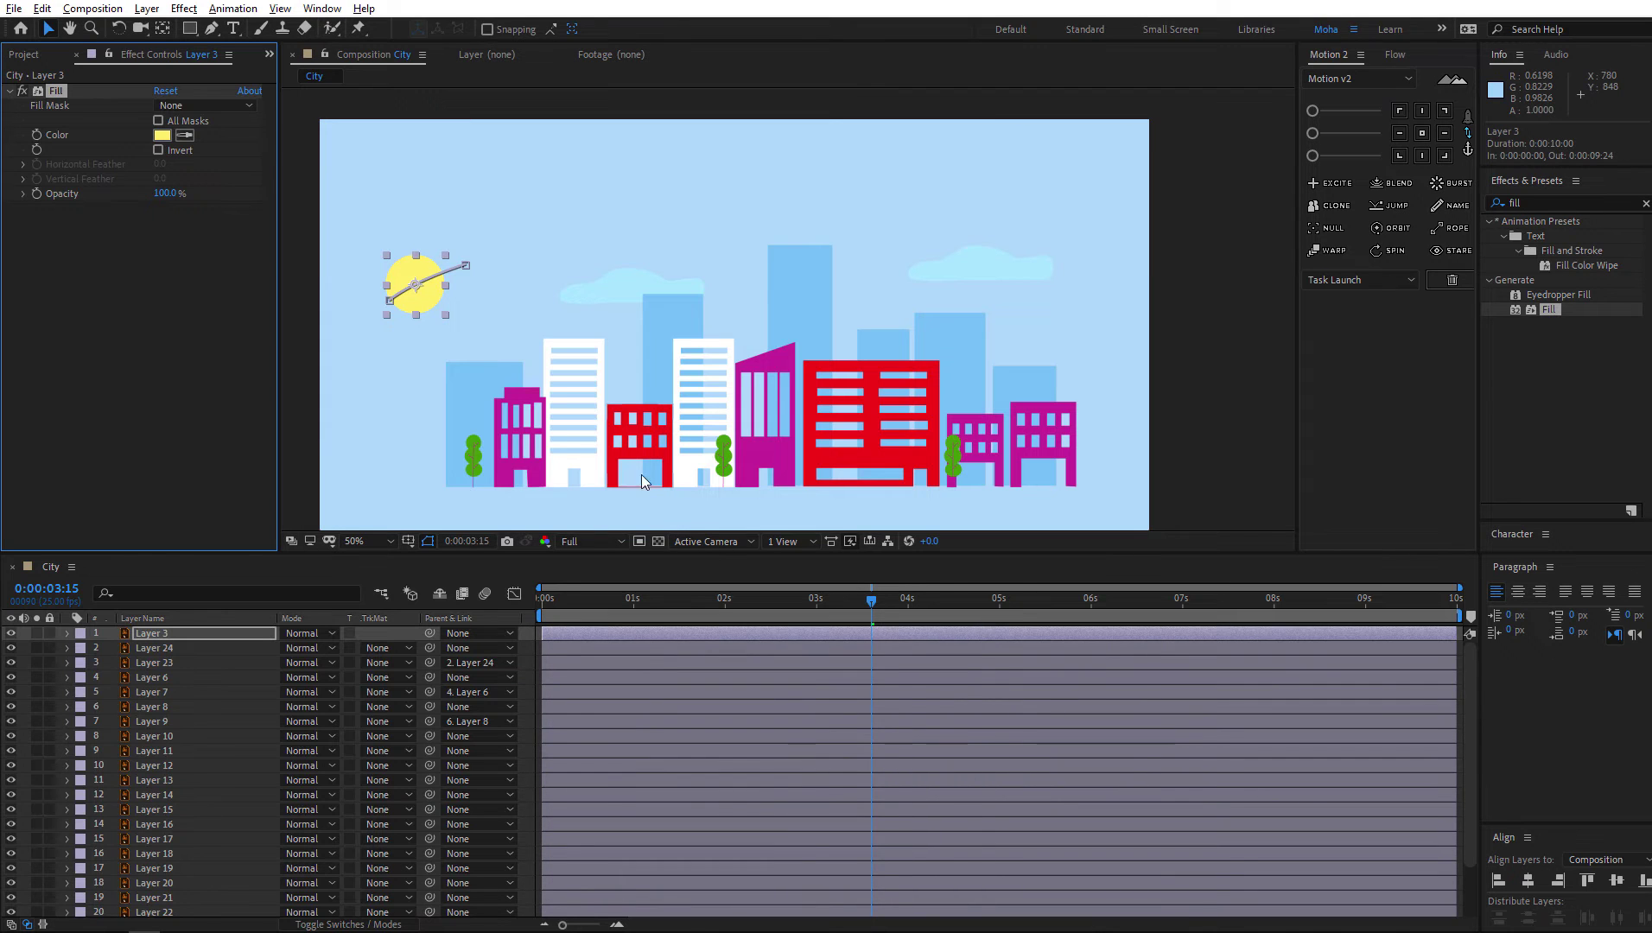
Apply a Fill effect to the clouds and recolor them using a pasted hex value and a sampled color
click(682, 286)
drag(1548, 310, 634, 283)
click(162, 135)
click(796, 765)
double_click(849, 857)
key(ctrl+v)
click(935, 658)
click(184, 134)
click(980, 266)
Check the palette in the Illustrator artwork, return to After Effects, and color the background solid light cyan and Layer 18 turquoise
key(alt+Tab)
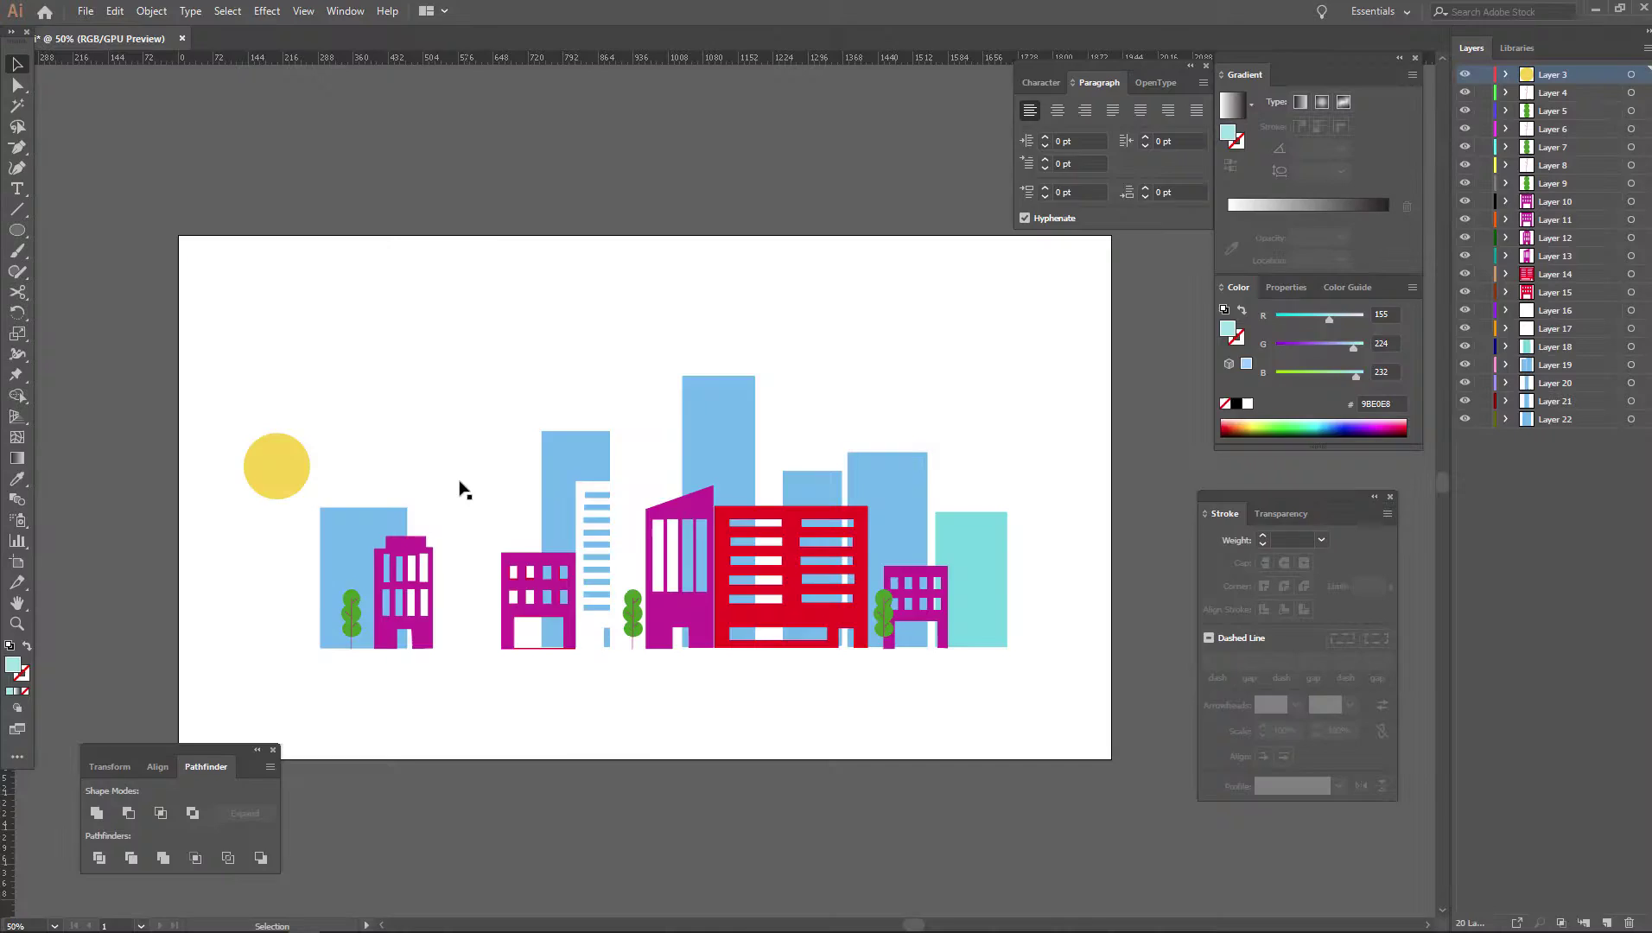
key(alt+Tab)
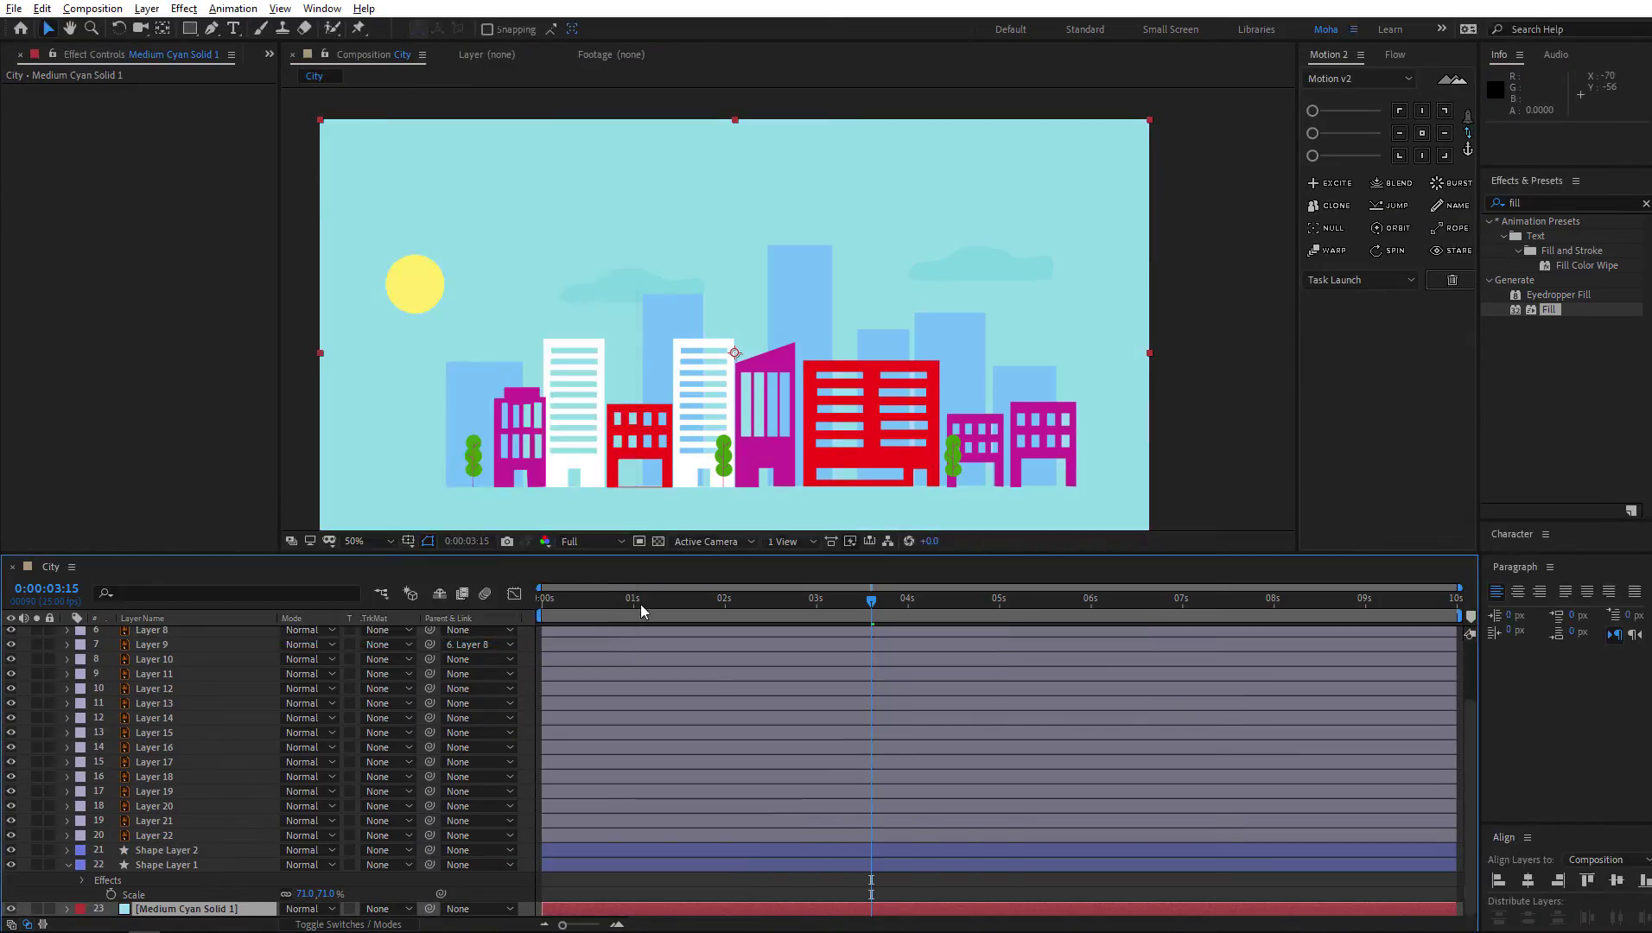
click(1322, 45)
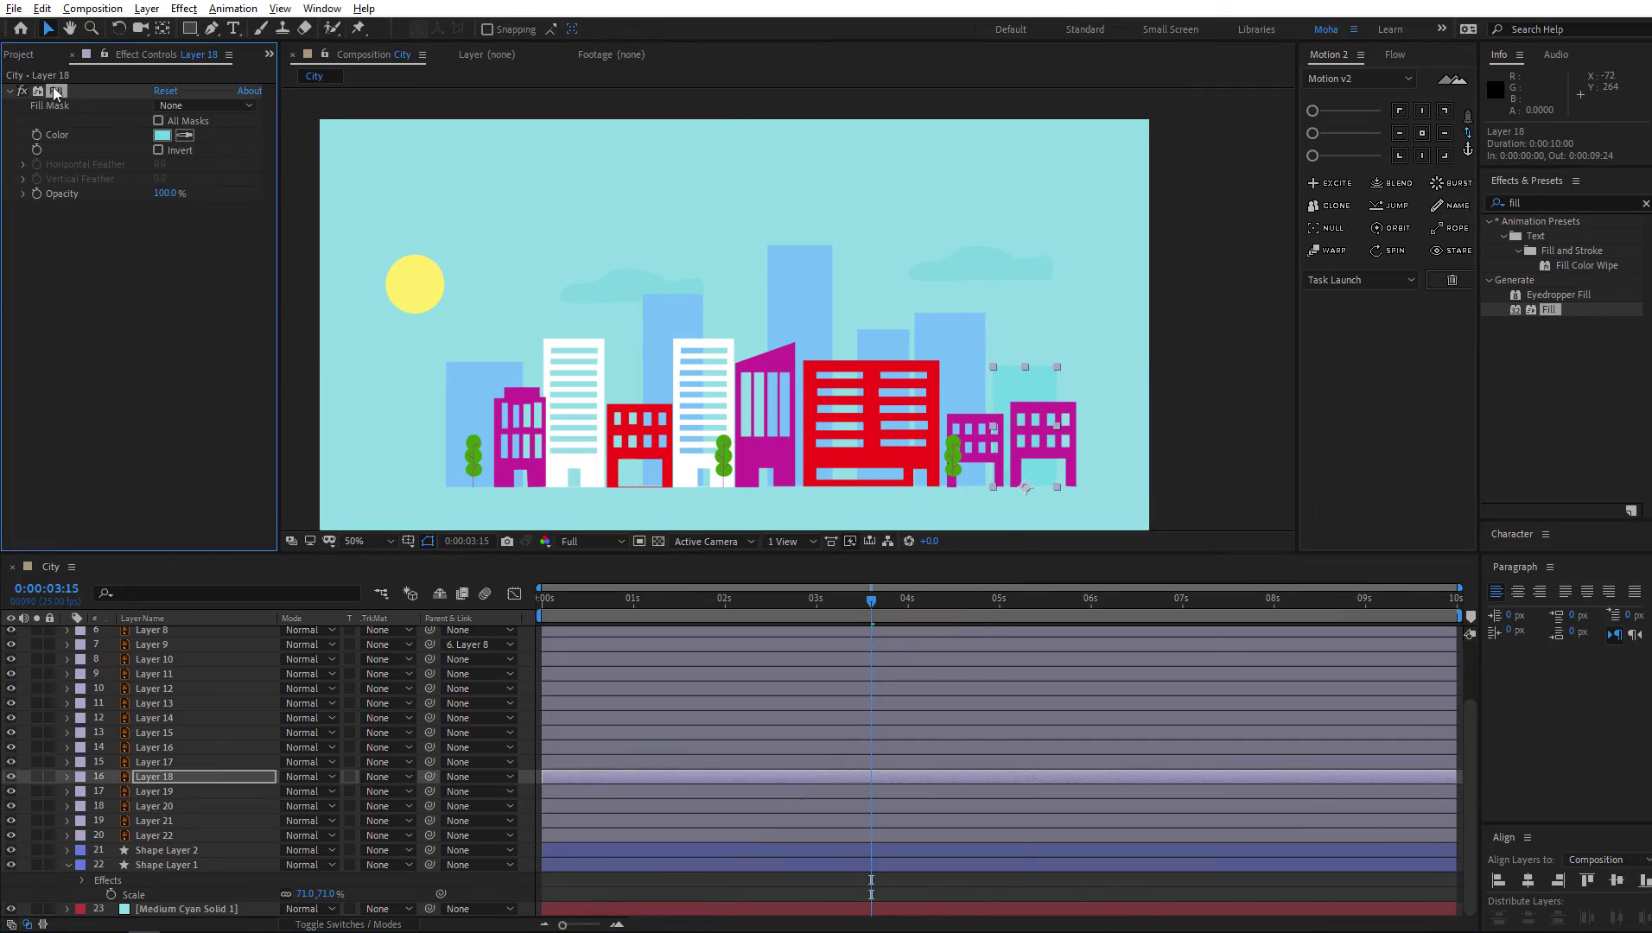
Give the remaining background buildings the same turquoise Fill and recolor the two red buildings dark blue
key(ctrl+Down)
key(ctrl+Down)
key(ctrl+Down)
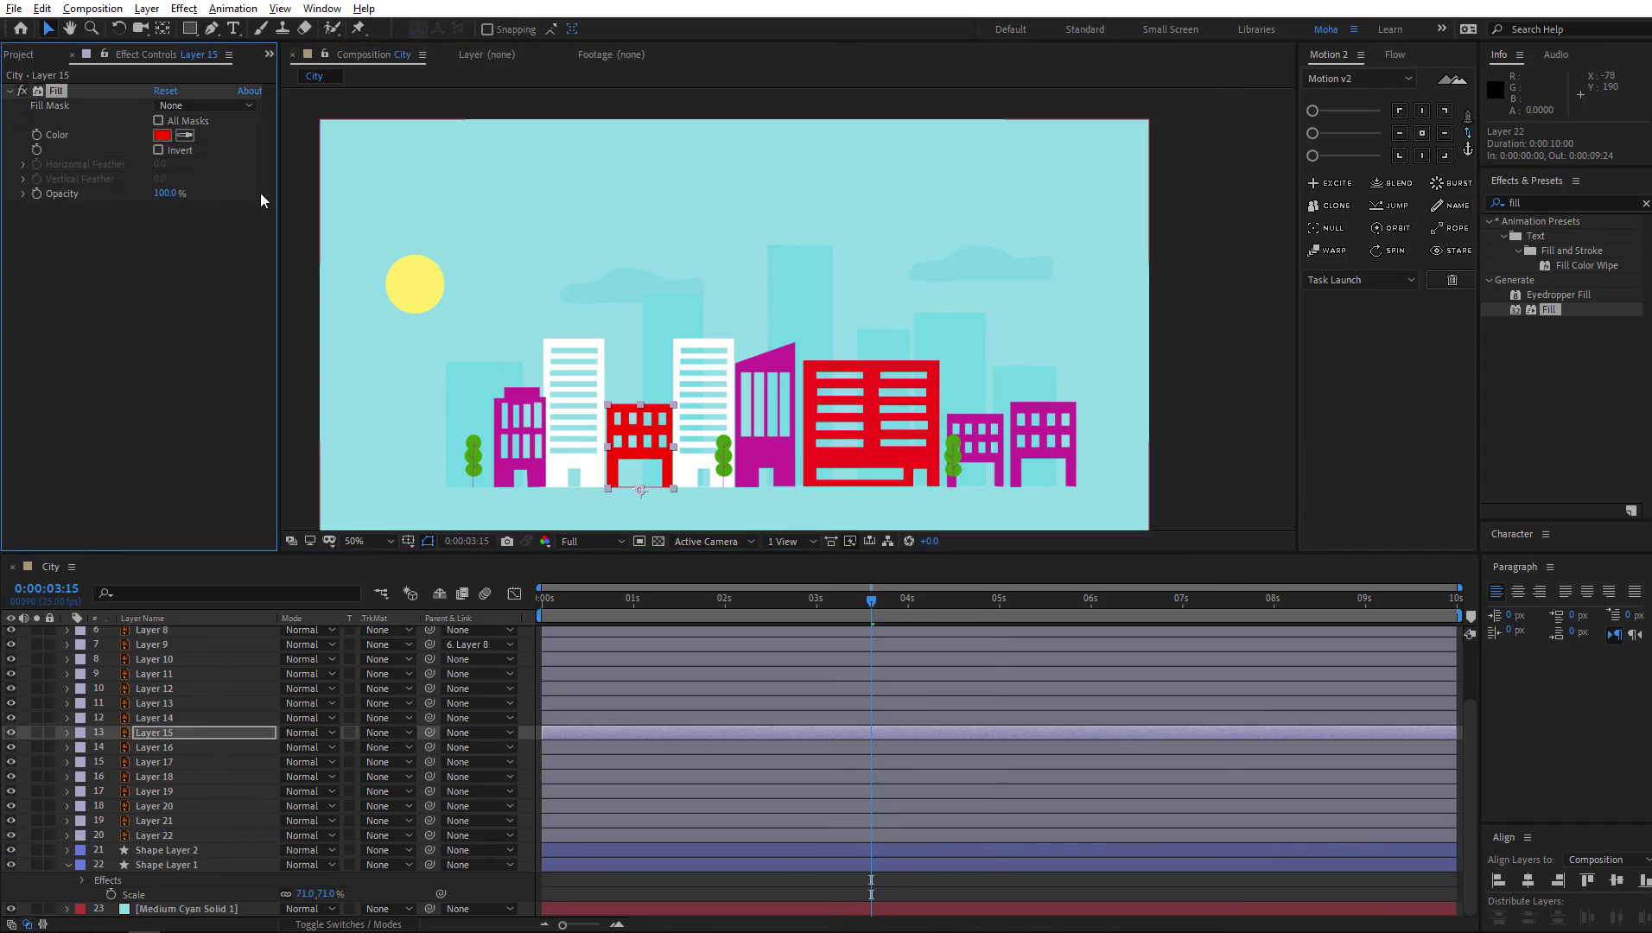
click(216, 717)
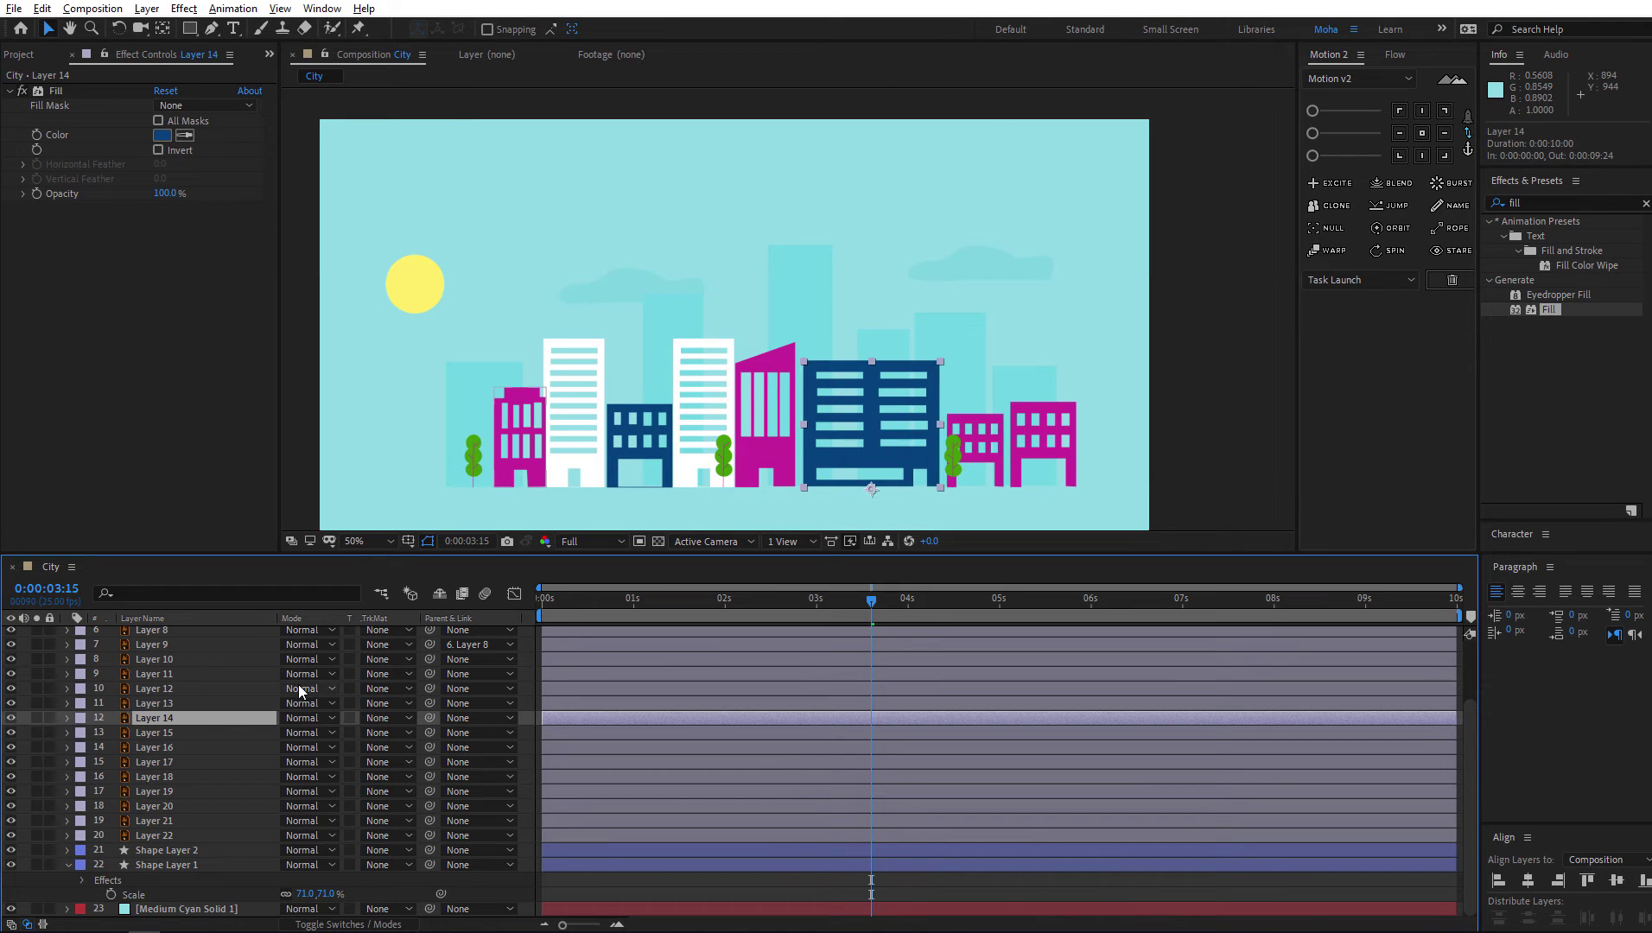
Duplicate Layer 14, the wide dark blue building, and mask the copy with a diagonal triangle covering its upper-left half
key(ctrl+d)
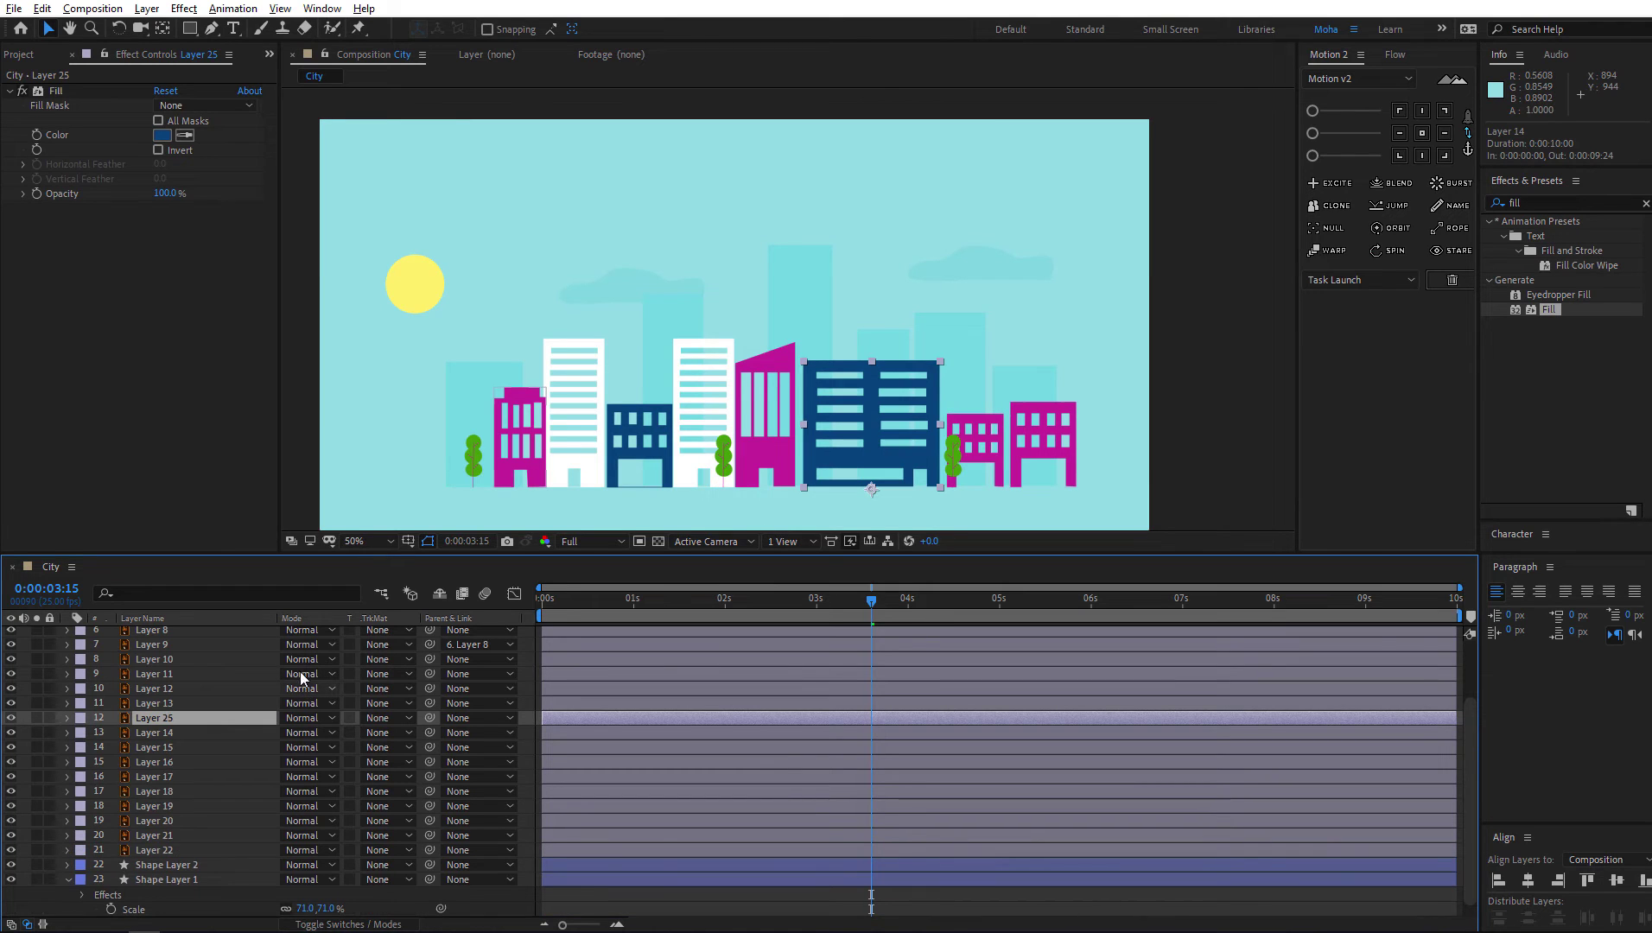
click(209, 31)
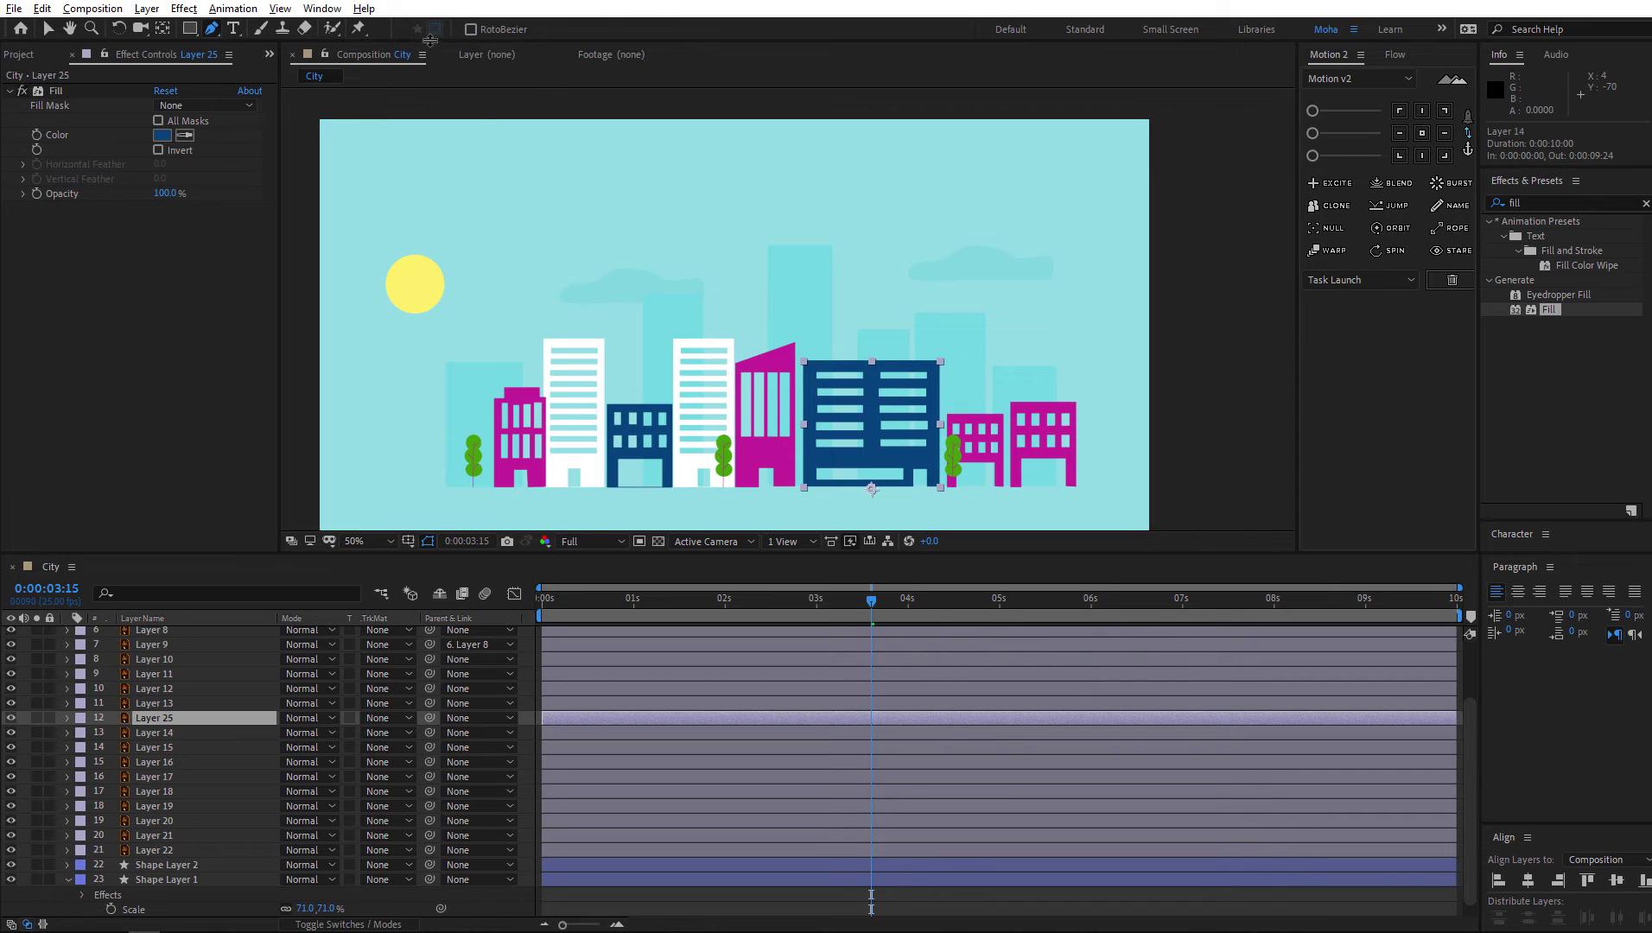
click(788, 338)
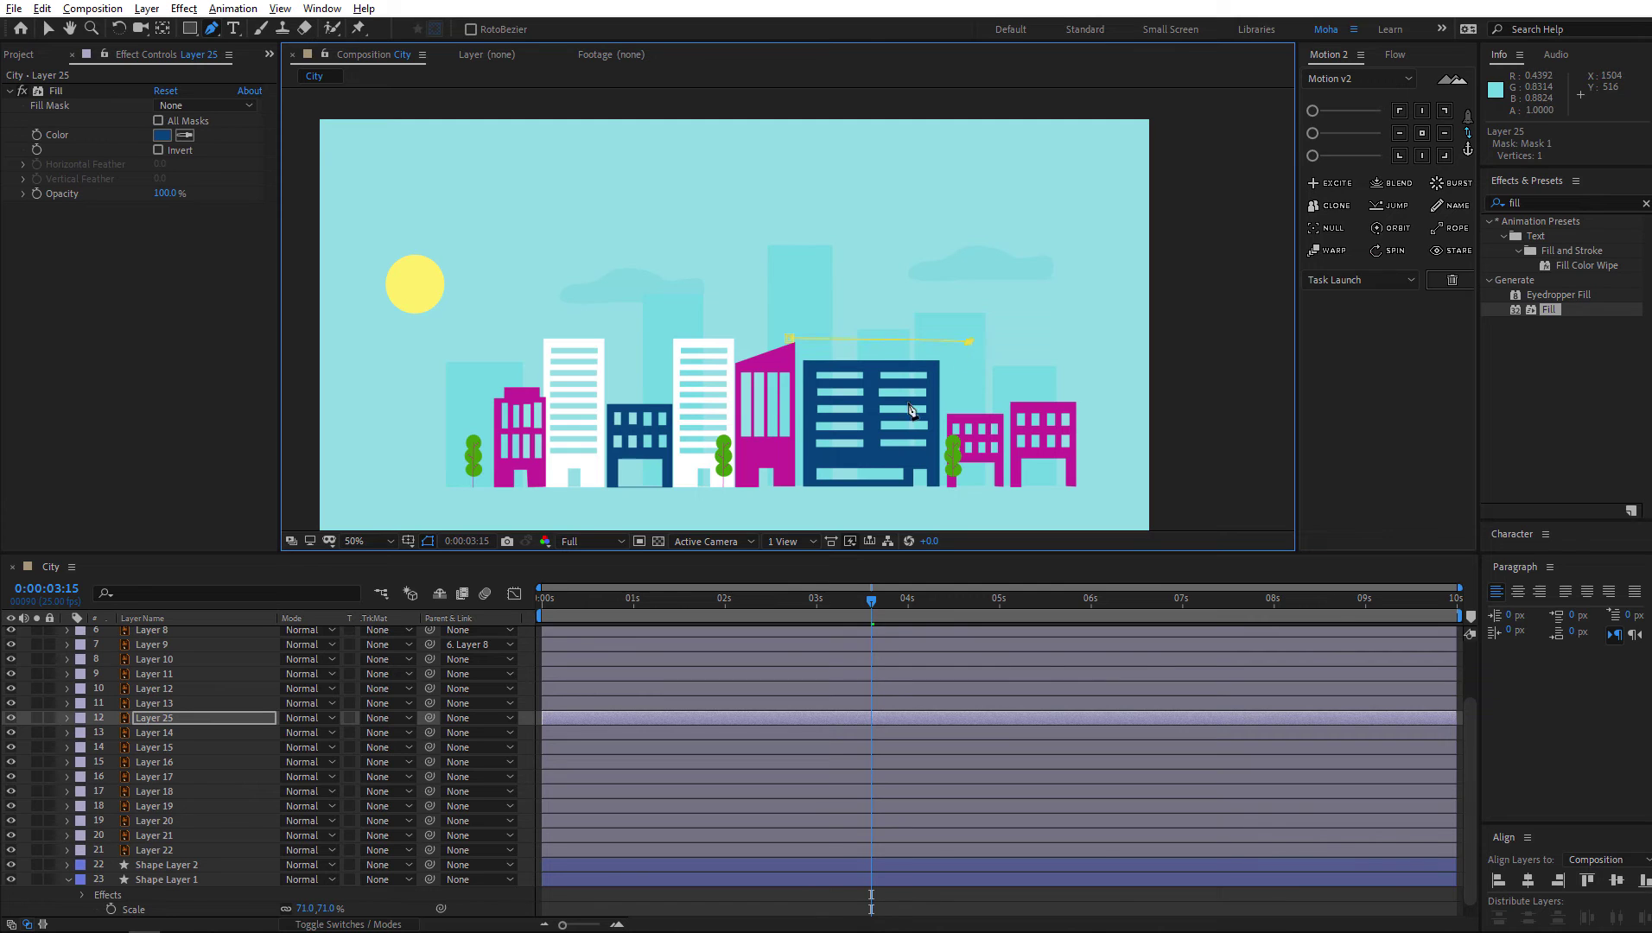
drag(968, 341, 952, 359)
click(791, 340)
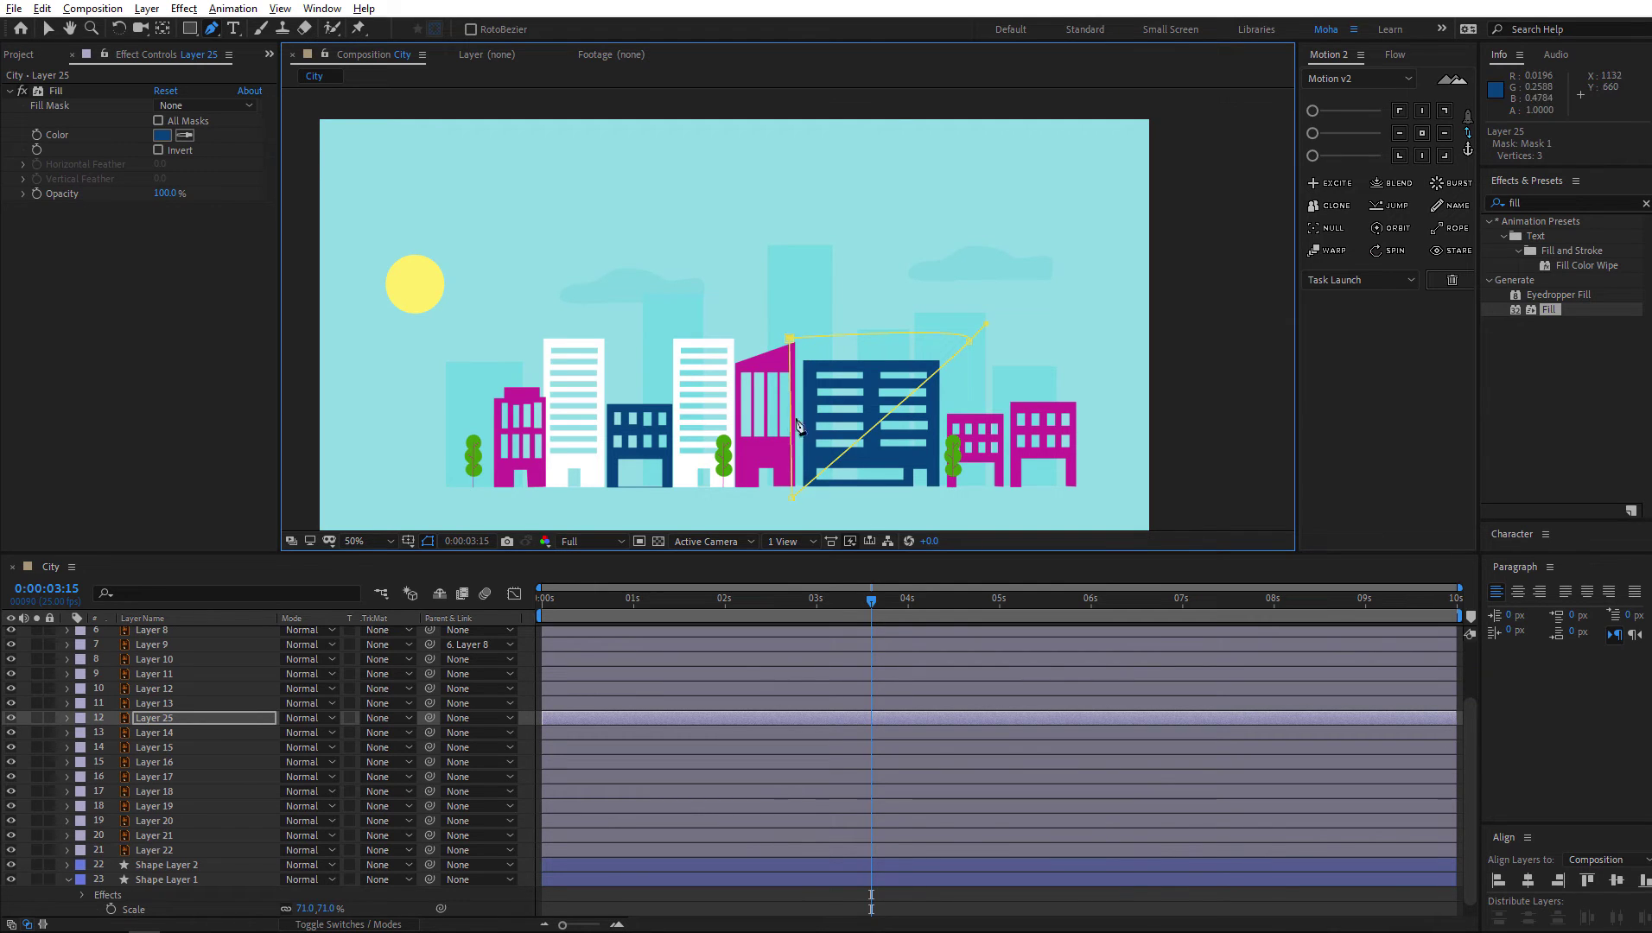
Set the masked building copy's Fill color to gray and its blending mode to Screen
click(161, 136)
drag(680, 711, 553, 771)
click(935, 658)
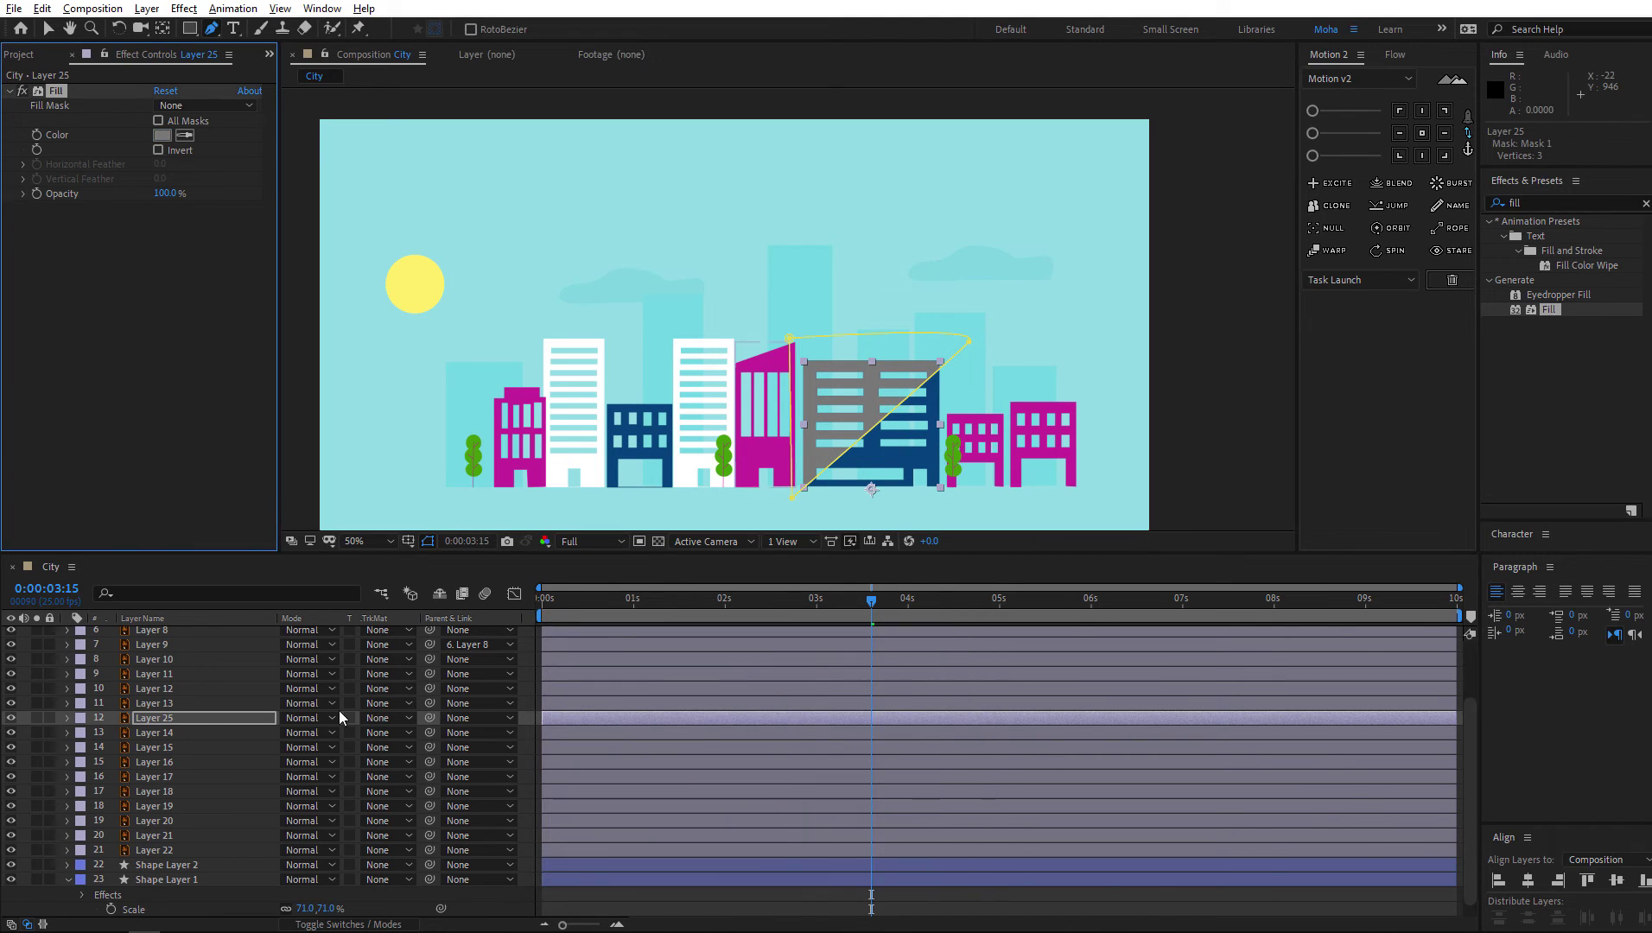
click(307, 718)
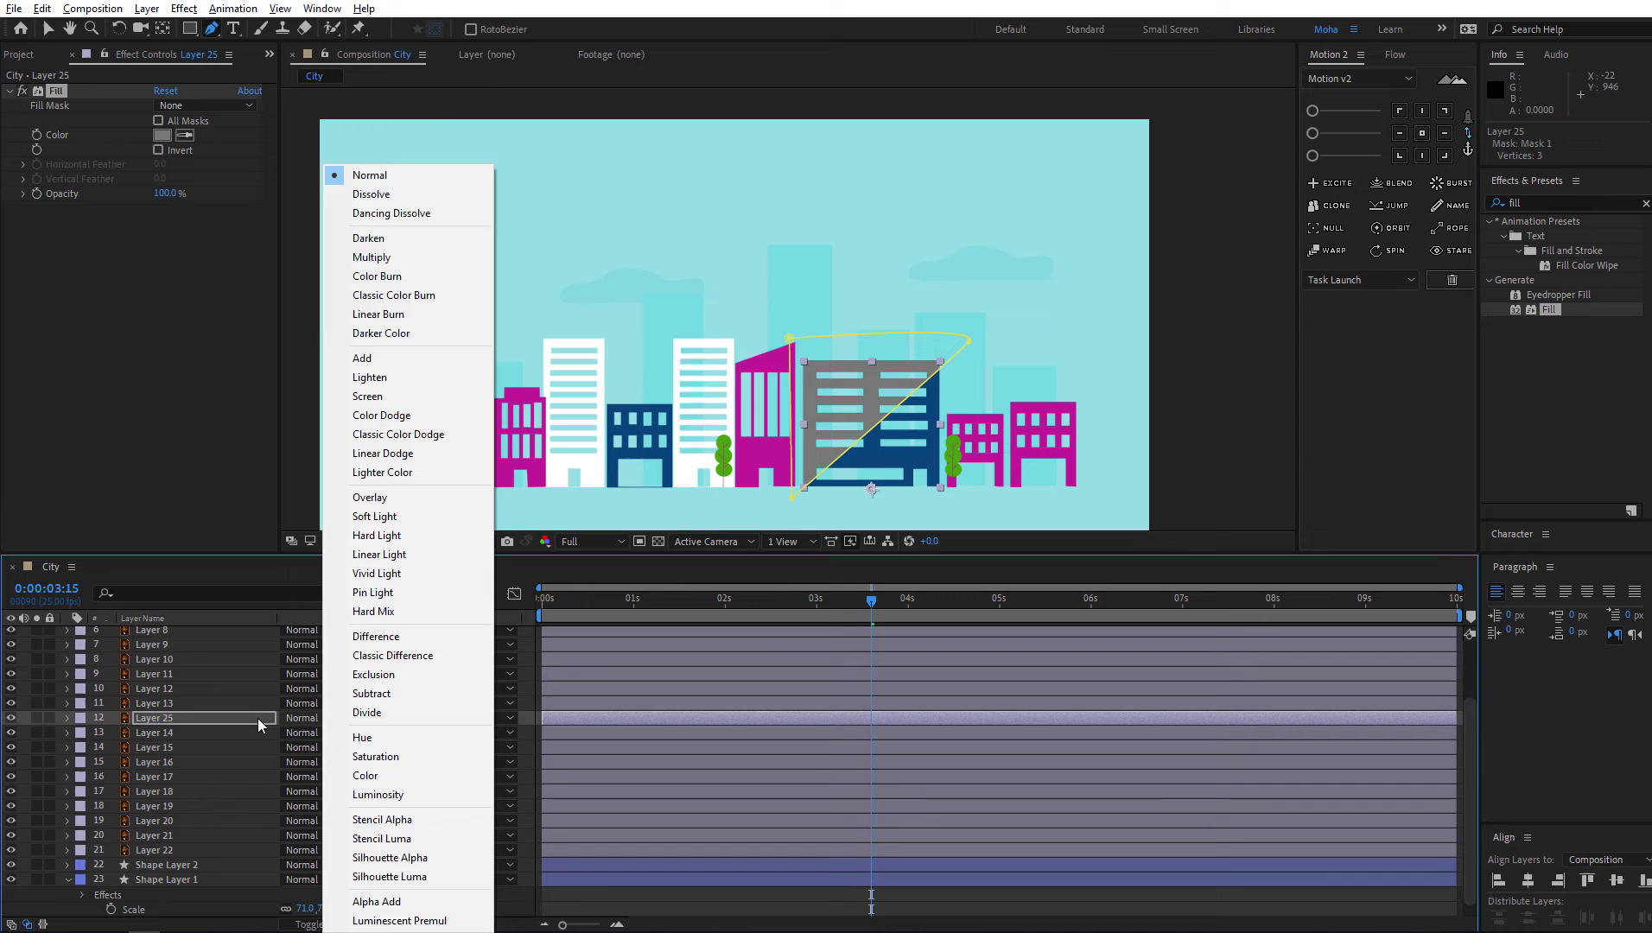
click(259, 724)
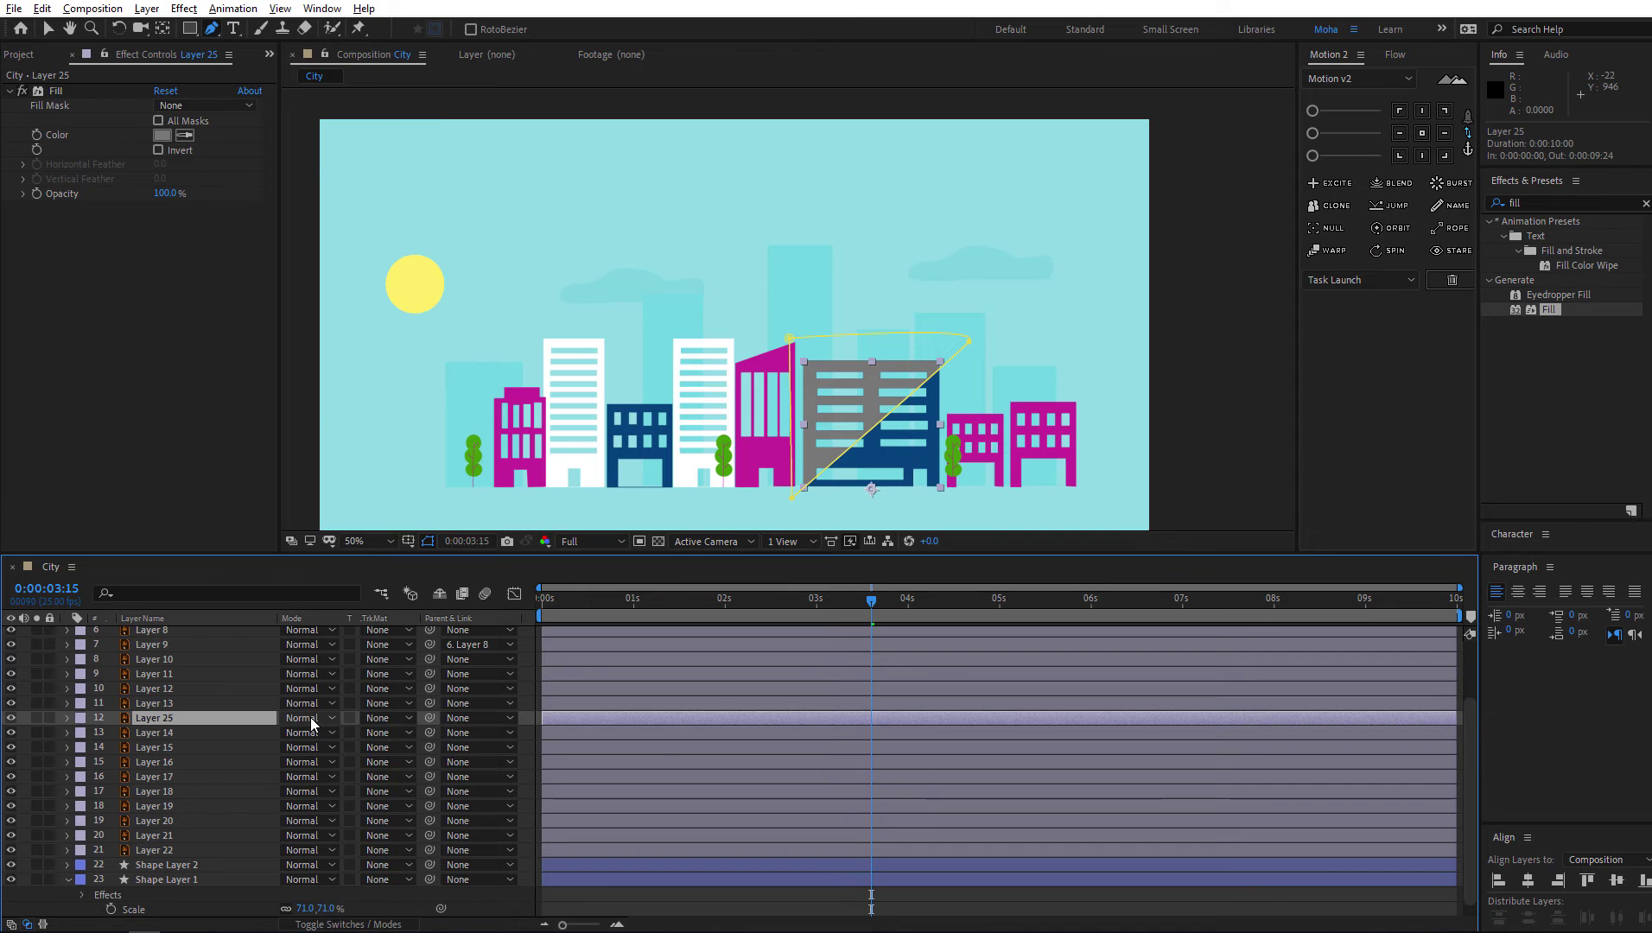
click(311, 718)
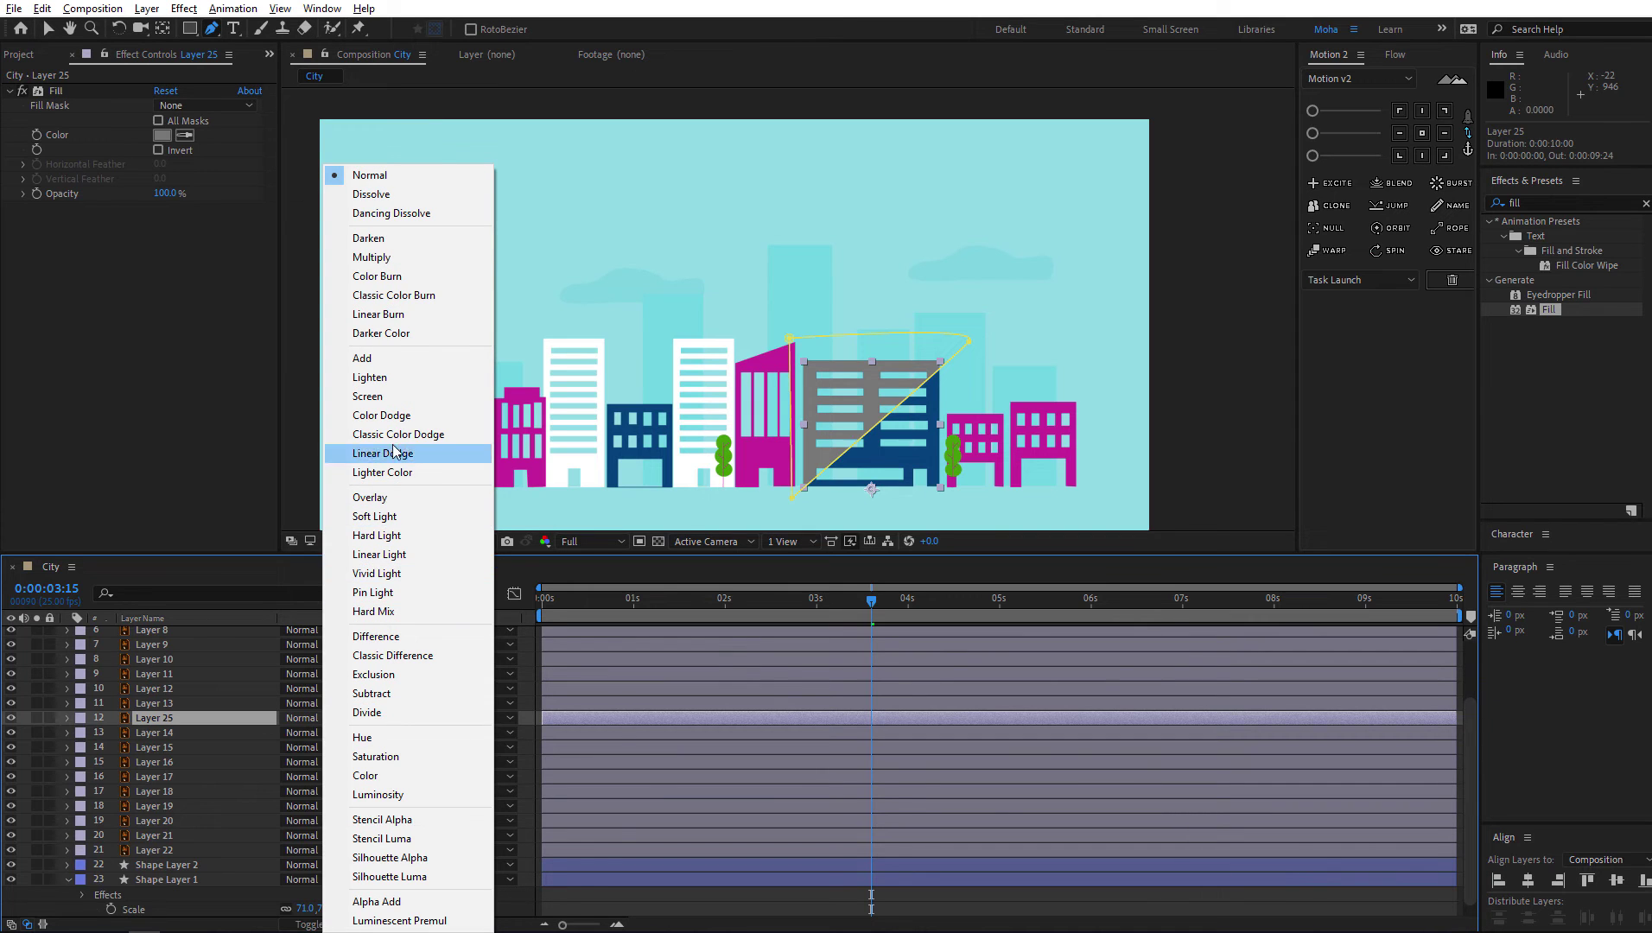
click(391, 399)
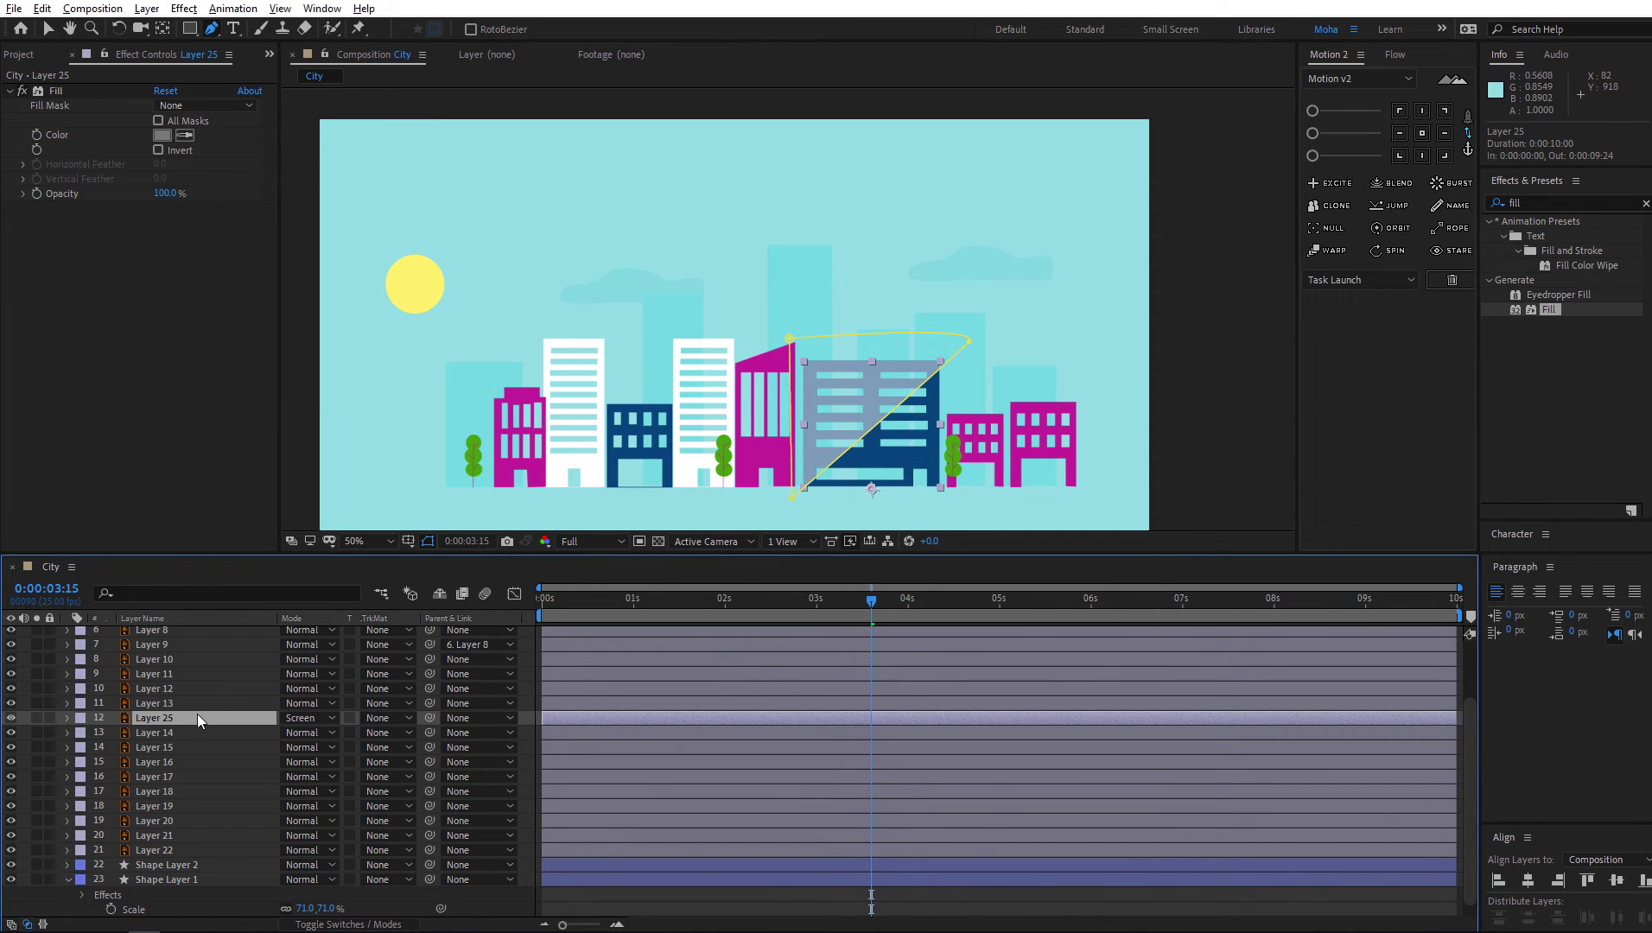
Lower the opacity of the masked highlight on Layer 25 to 47%
key(t)
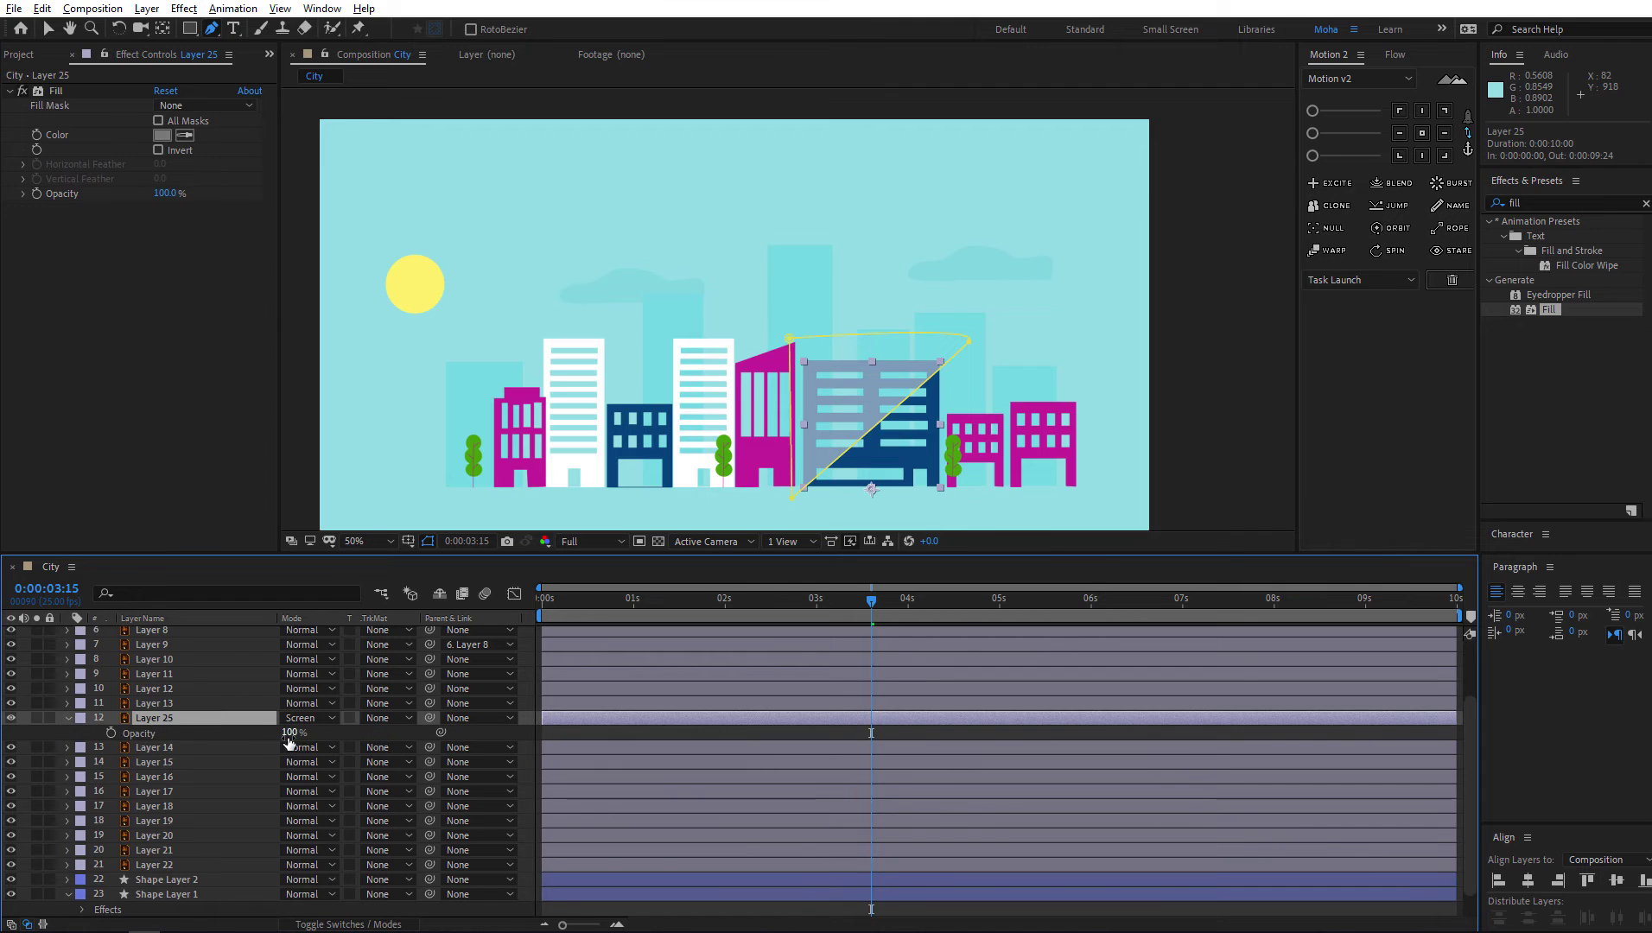
drag(268, 735, 256, 740)
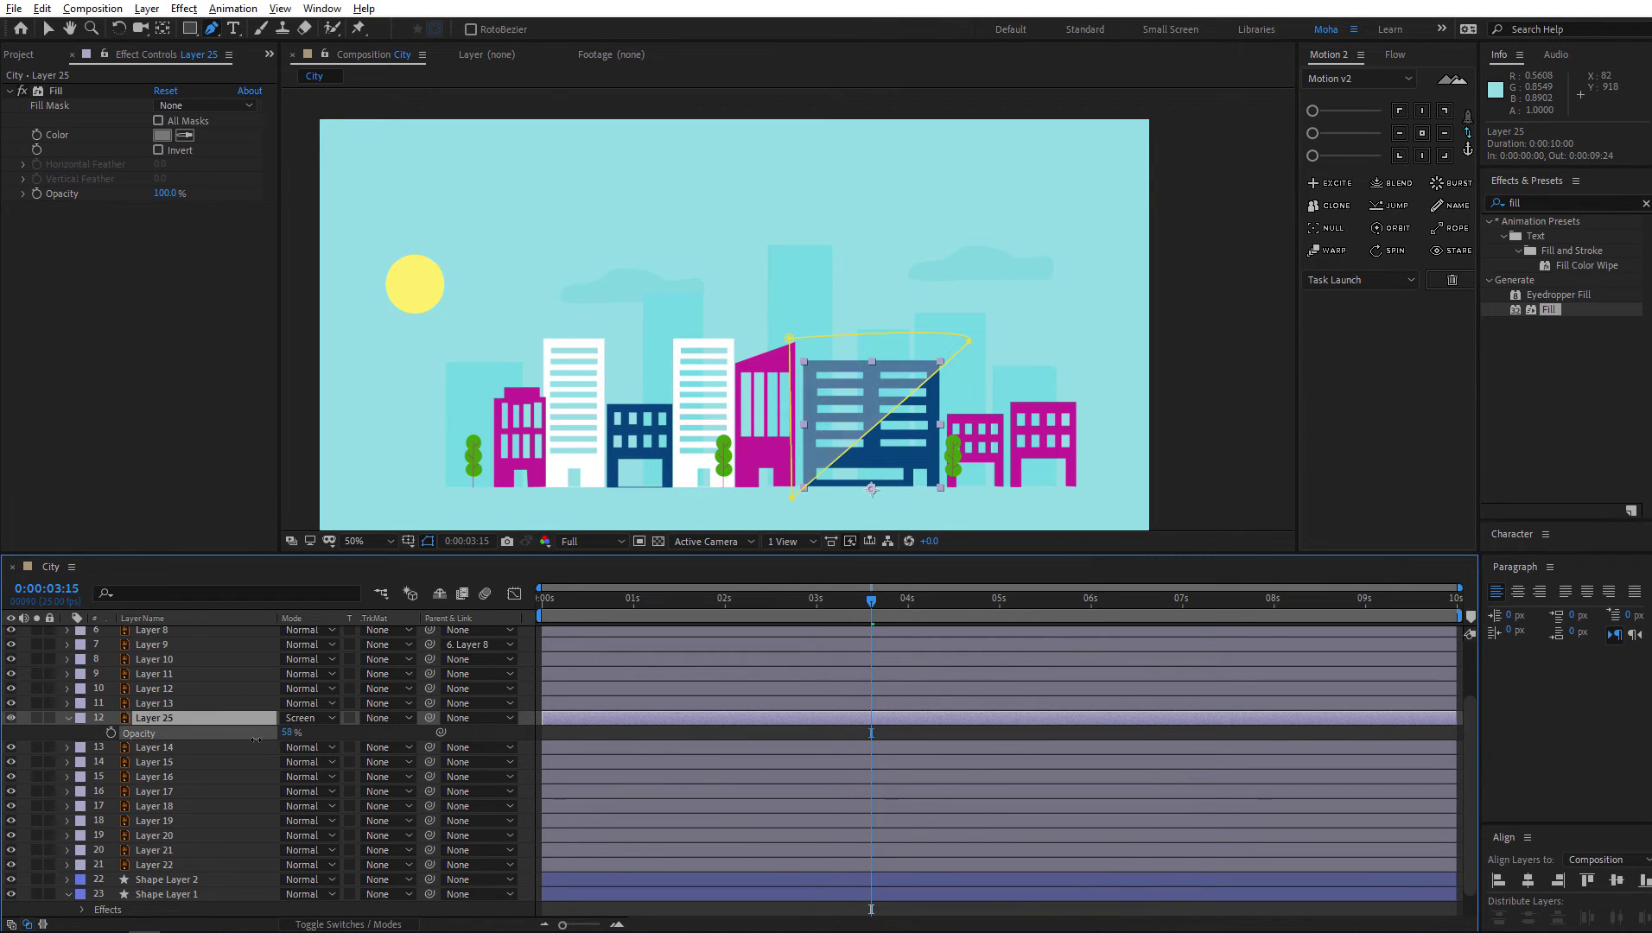
click(87, 737)
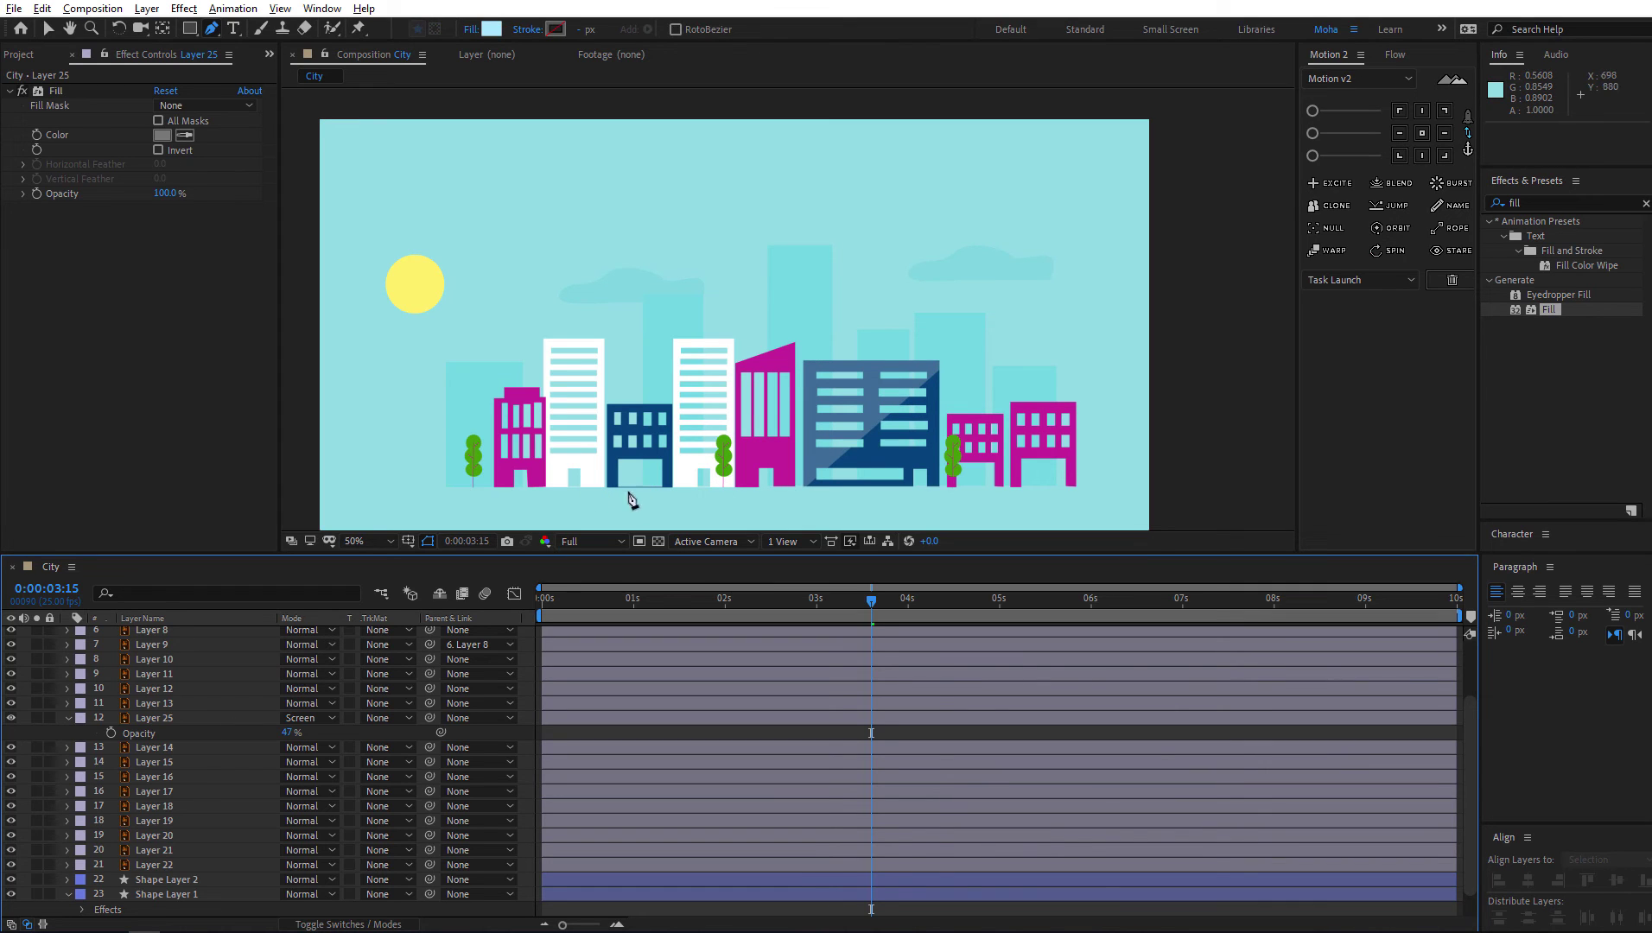
Duplicate Layer 15, the small dark blue building, and mask the copy with a diagonal triangle covering its upper-left half
click(47, 29)
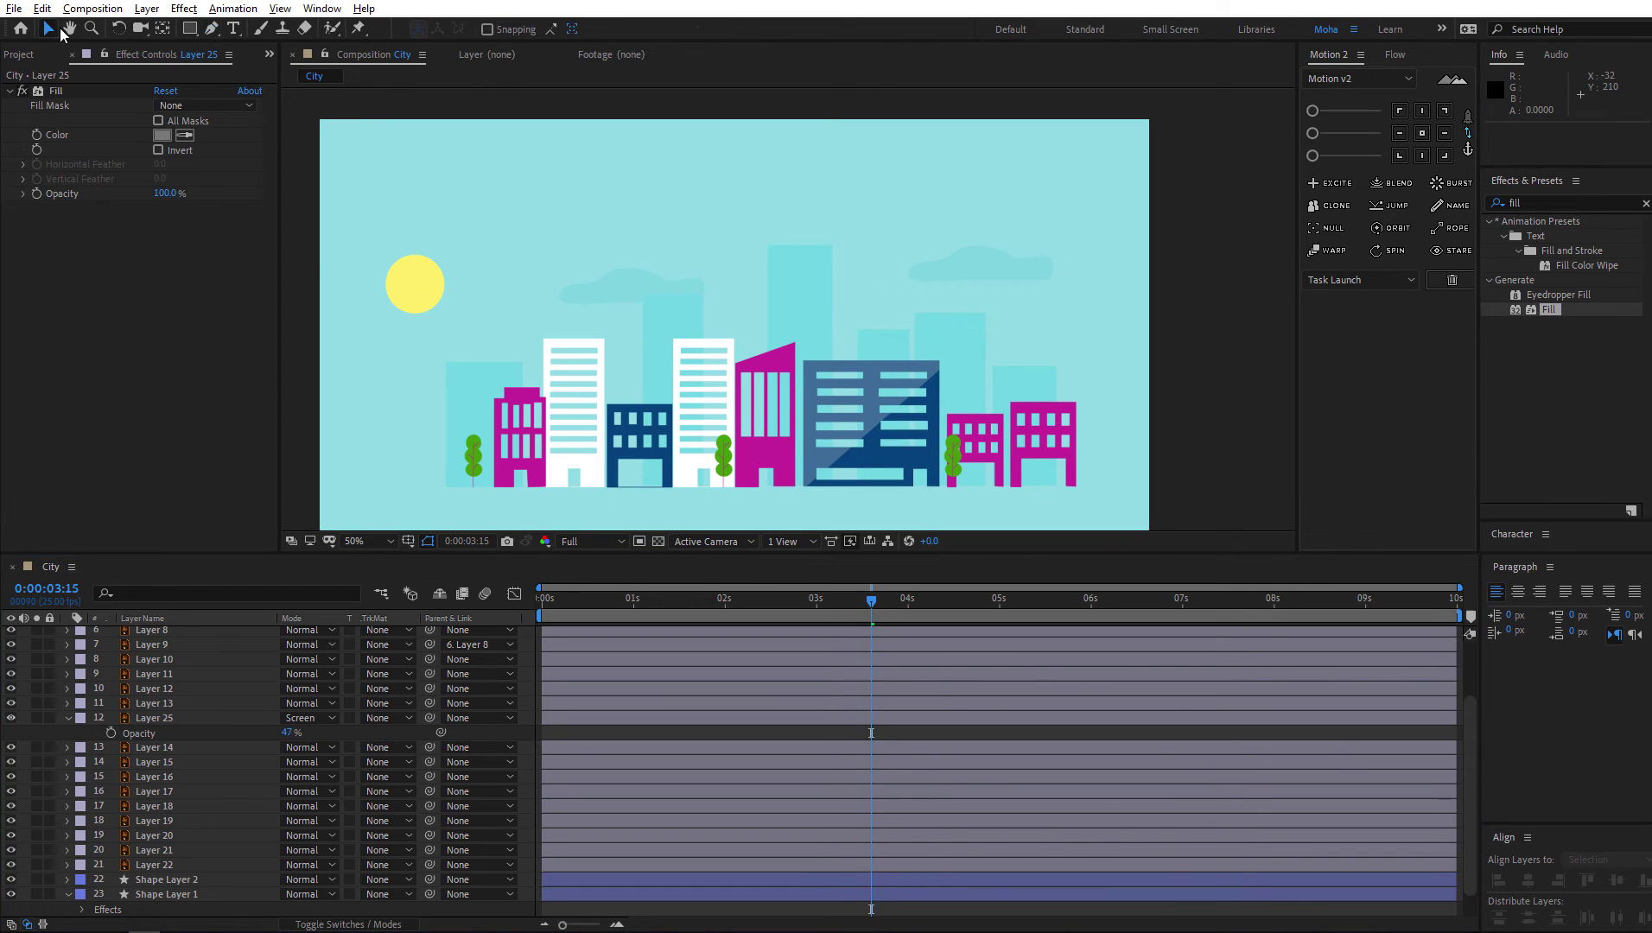
click(645, 432)
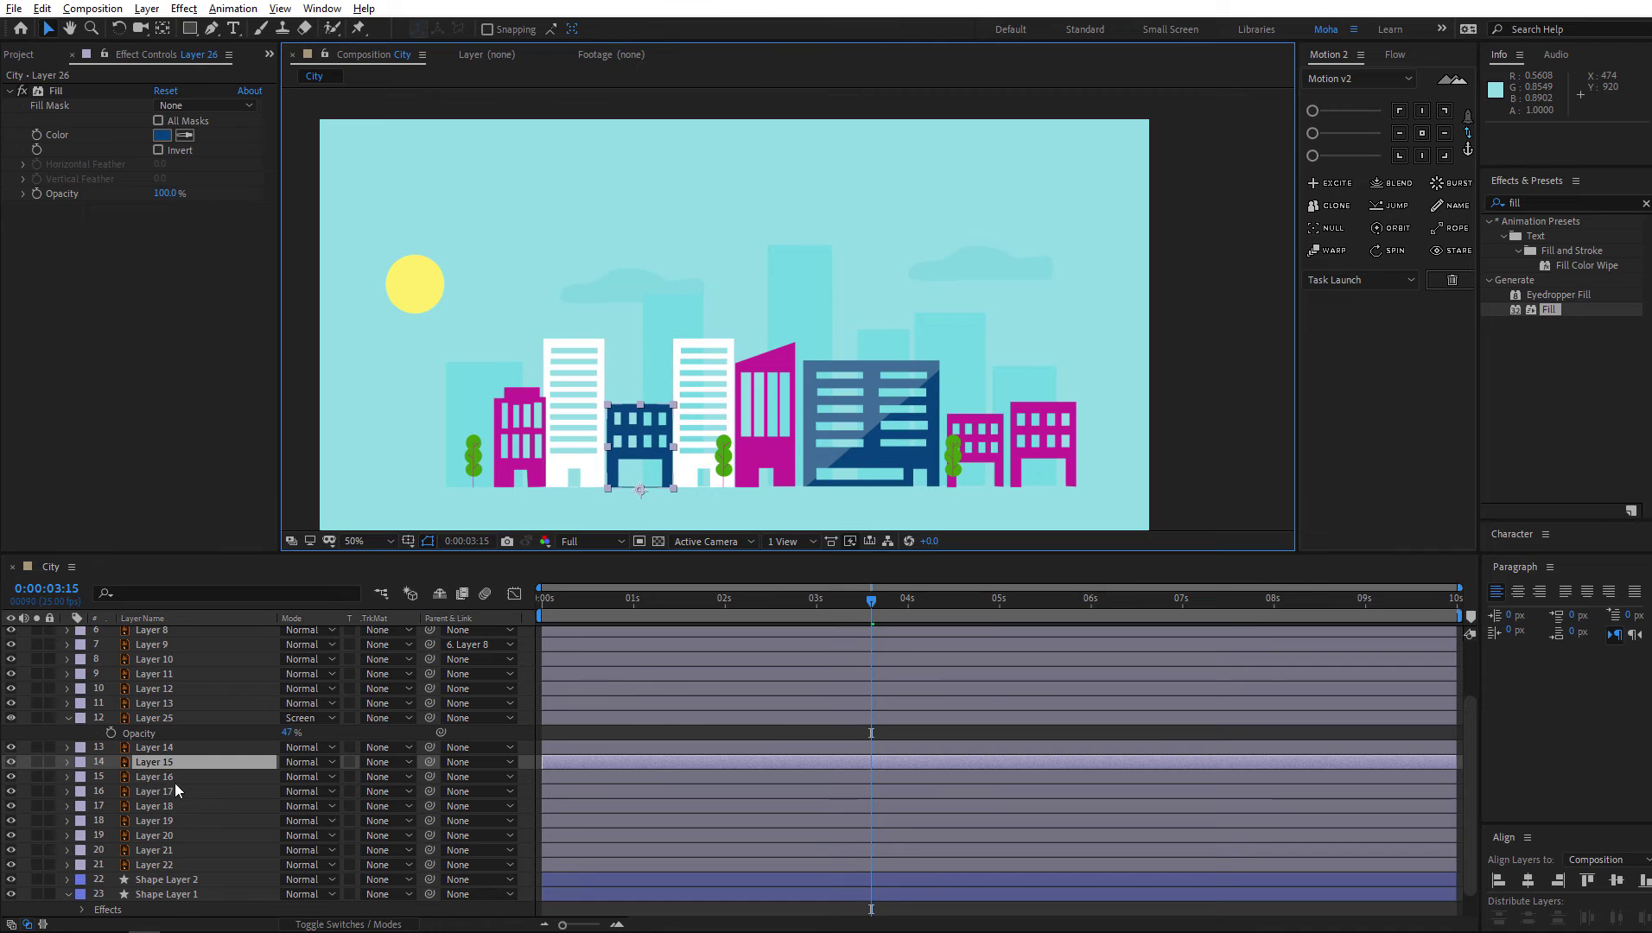
key(ctrl+d)
click(209, 28)
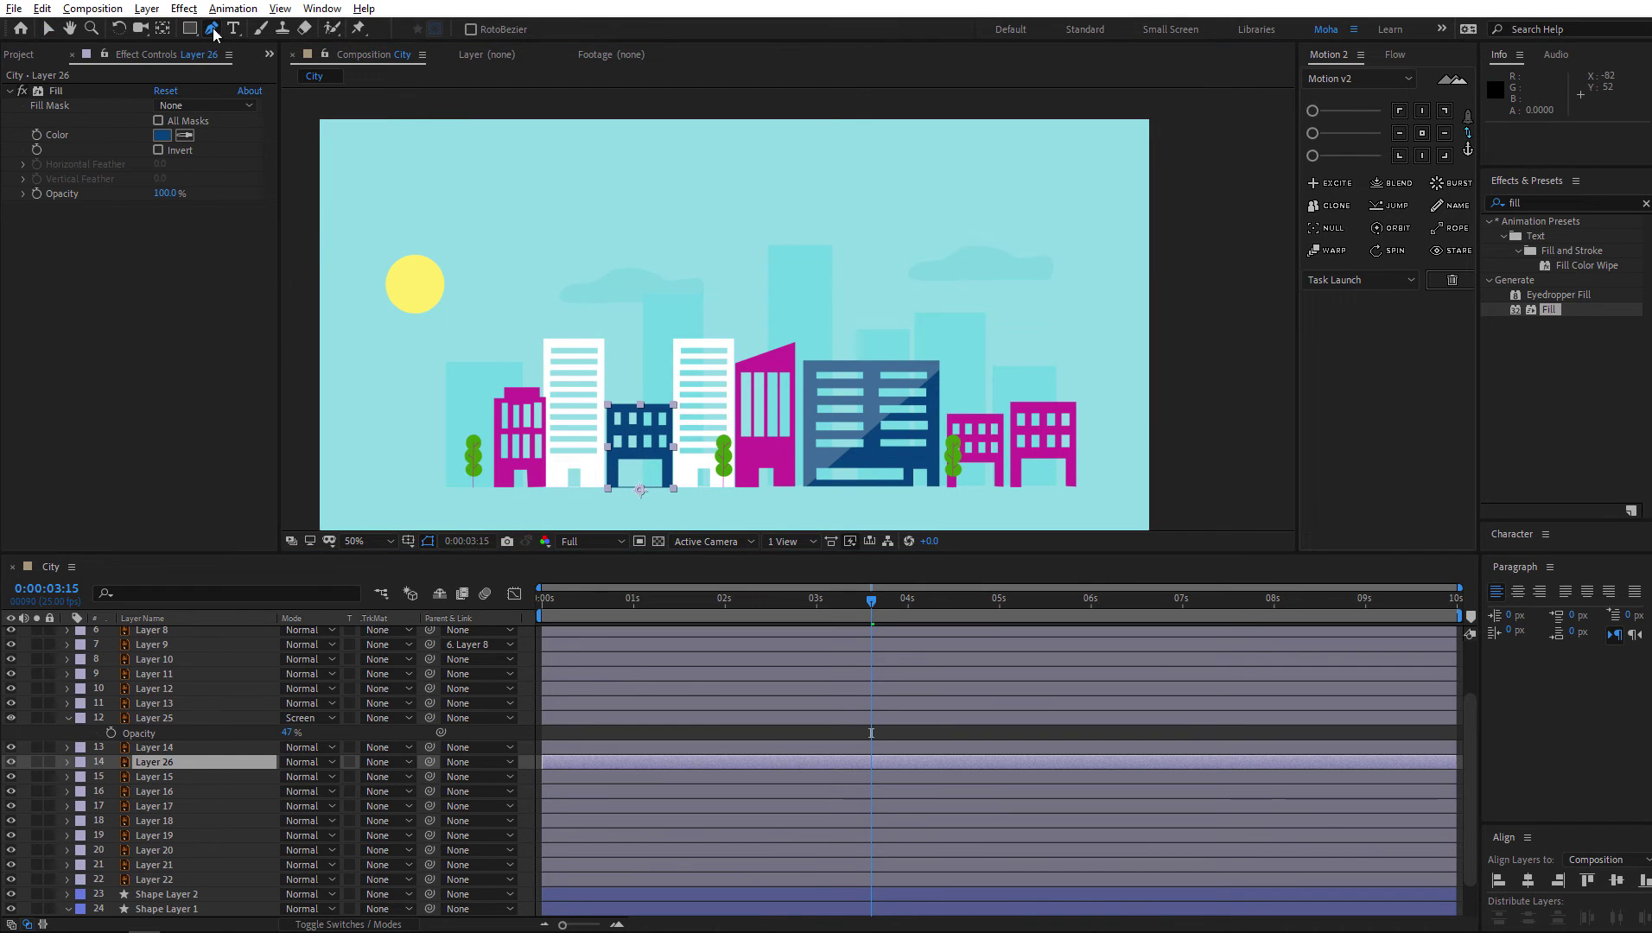
click(595, 381)
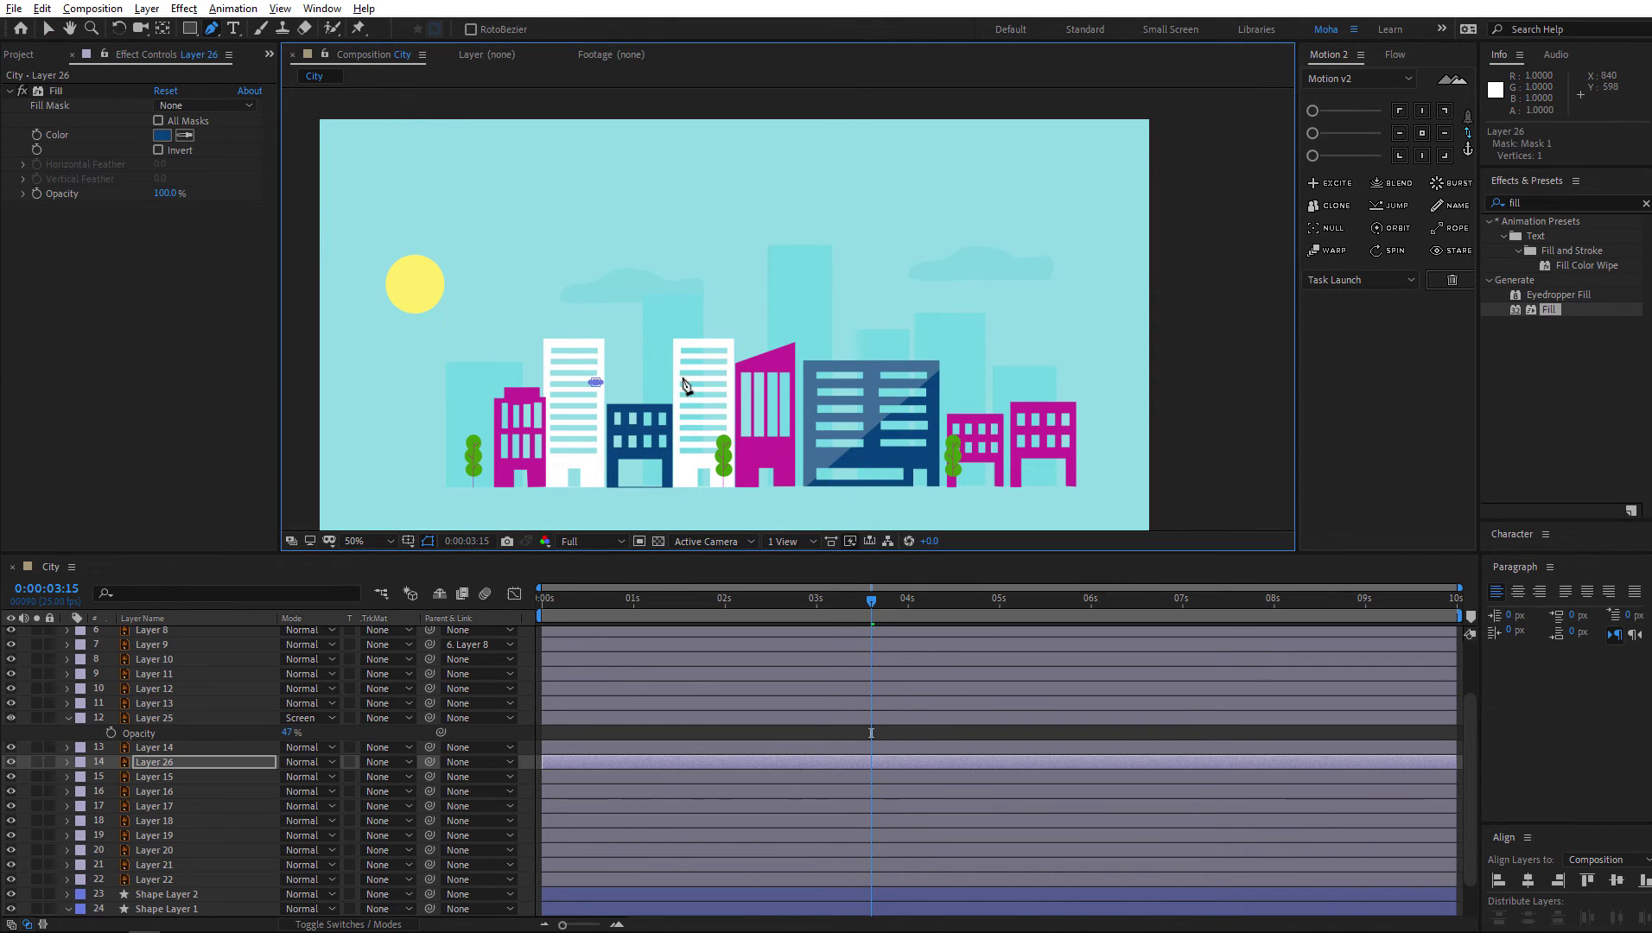
click(682, 377)
click(595, 383)
drag(614, 507, 602, 519)
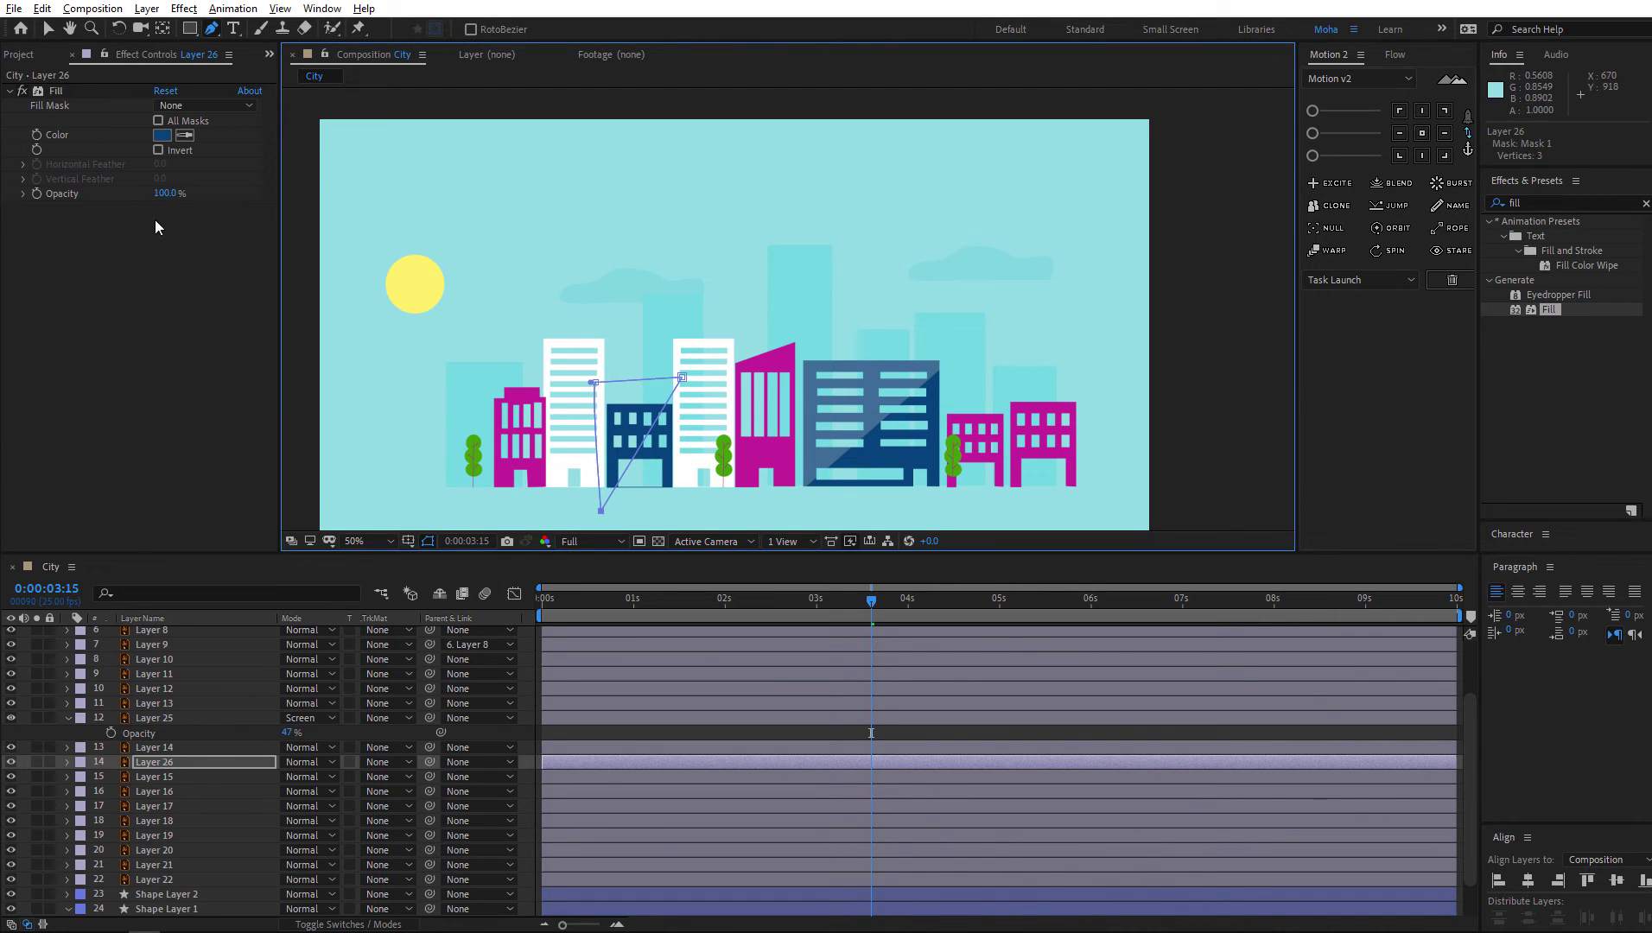
Set the masked copy's Fill color to gray 7A7A7A and its blending mode to Multiply
click(161, 136)
drag(633, 675, 555, 761)
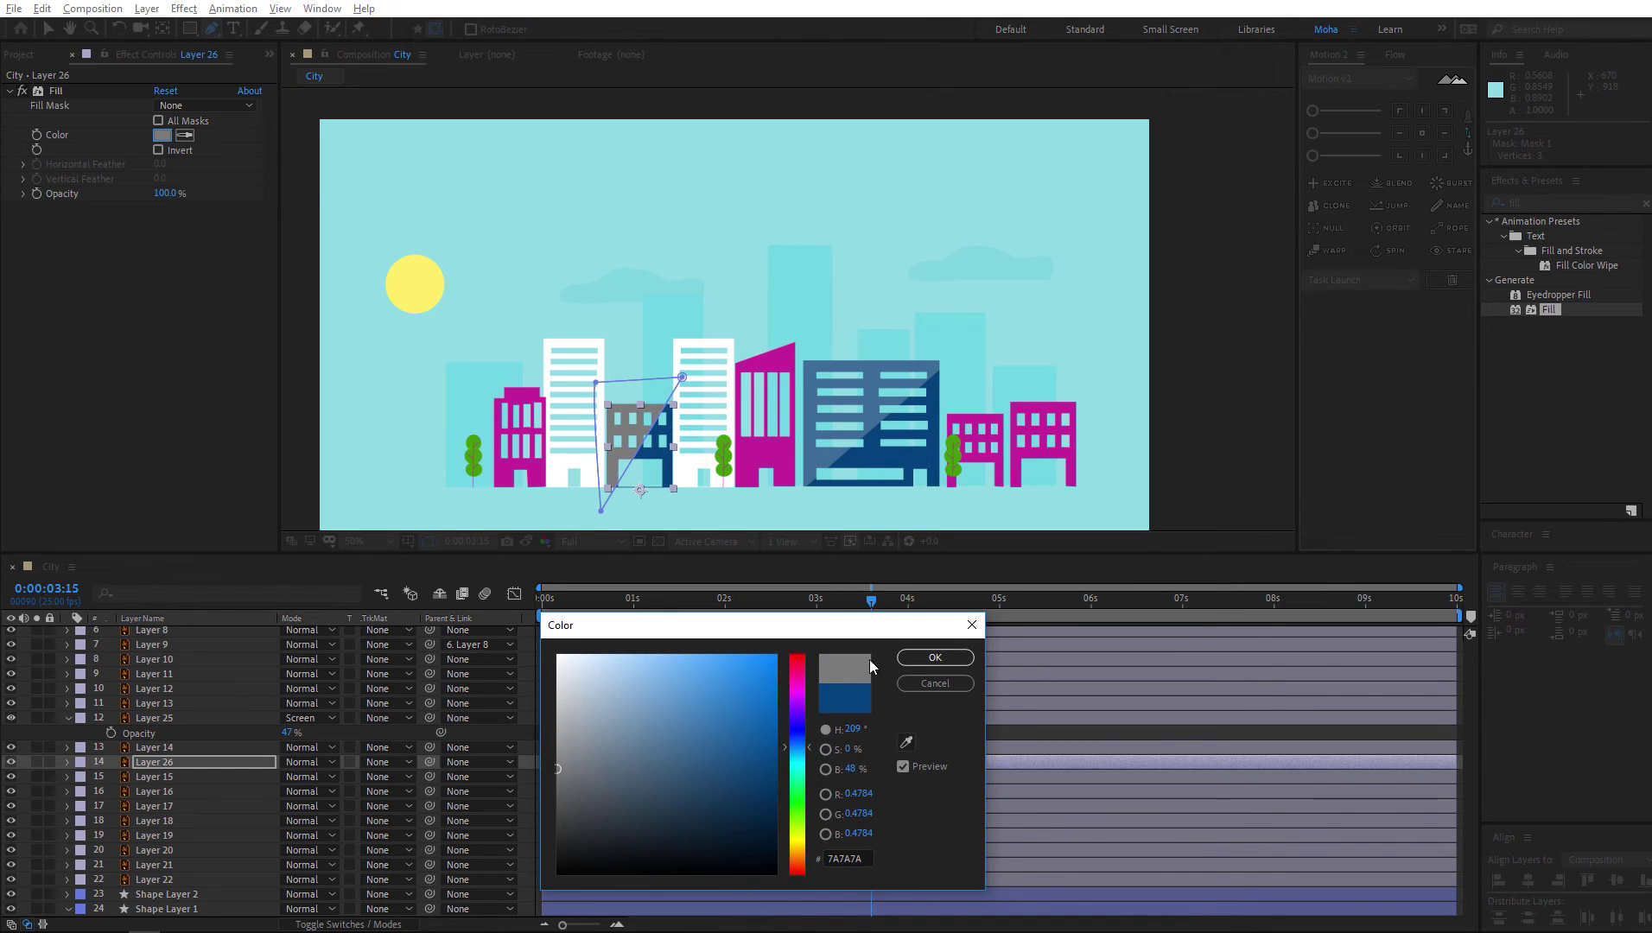
click(934, 658)
click(317, 764)
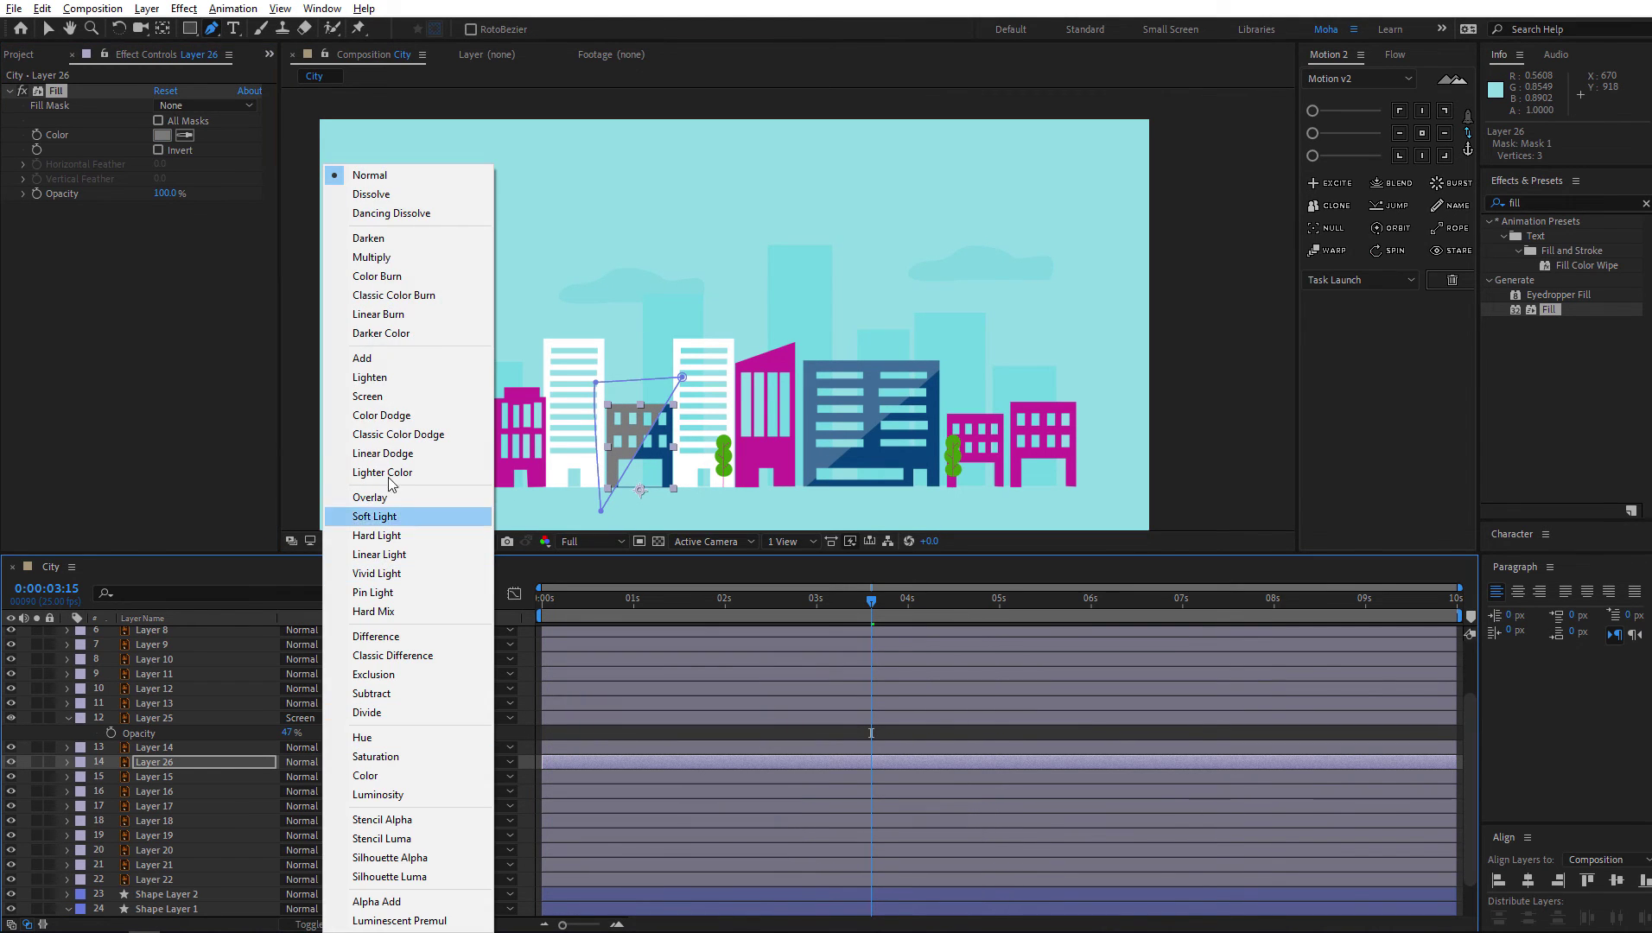
click(415, 258)
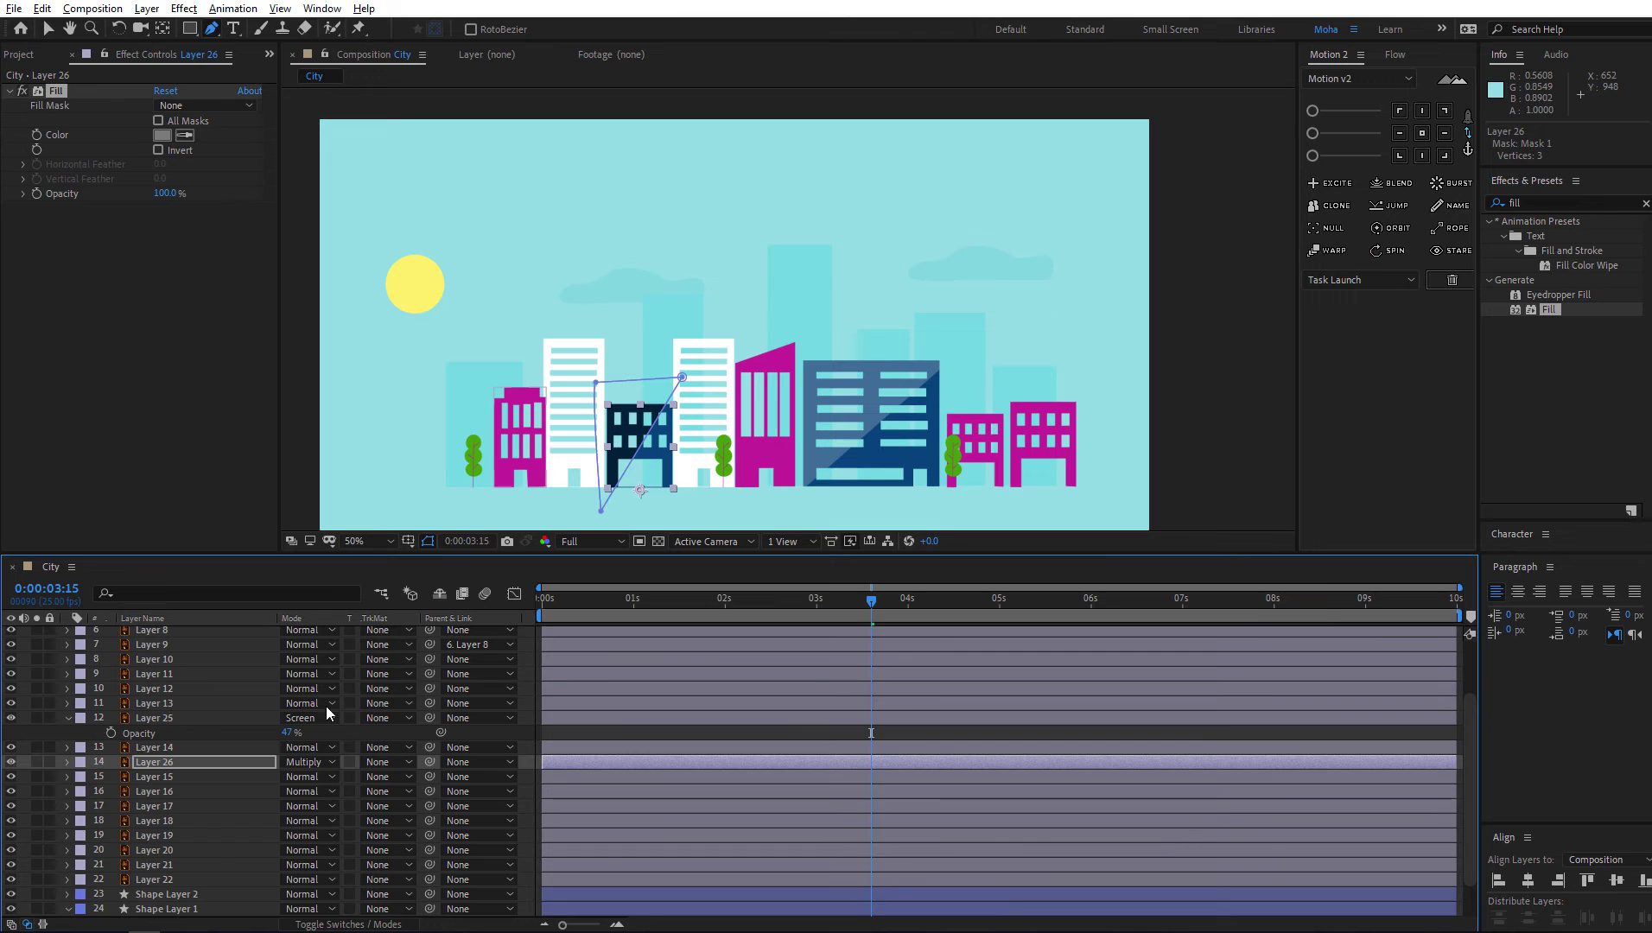
Lower the opacity of the masked copy on Layer 26 to 39% and change its blending mode to Screen
key(t)
drag(247, 782, 191, 793)
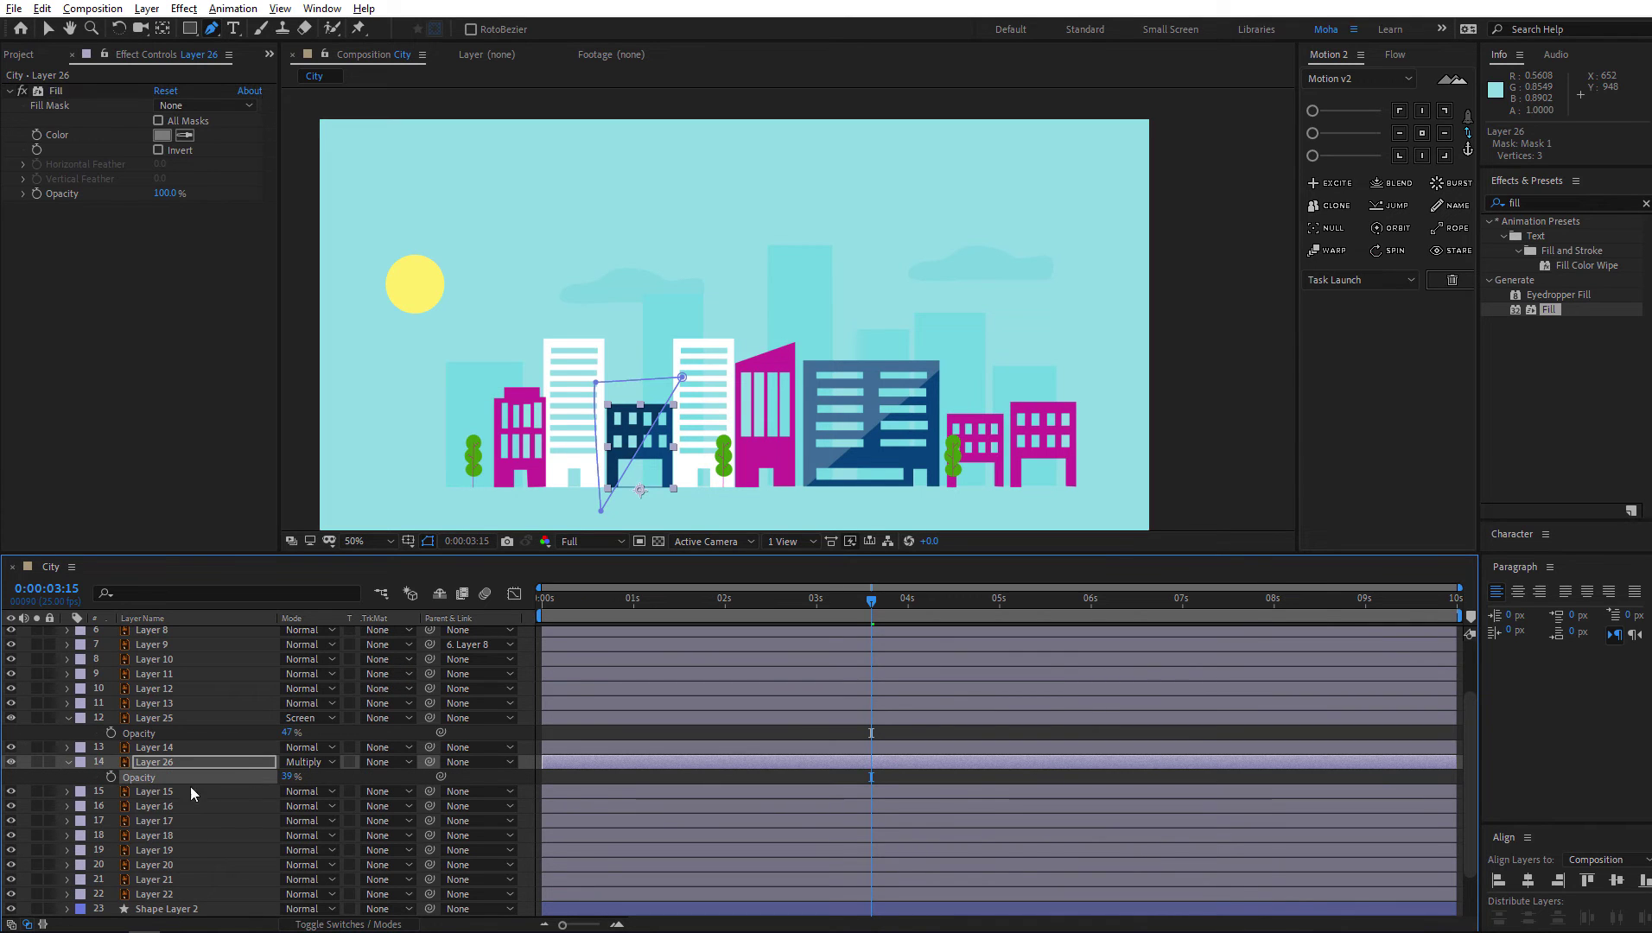
click(55, 782)
click(193, 761)
click(324, 761)
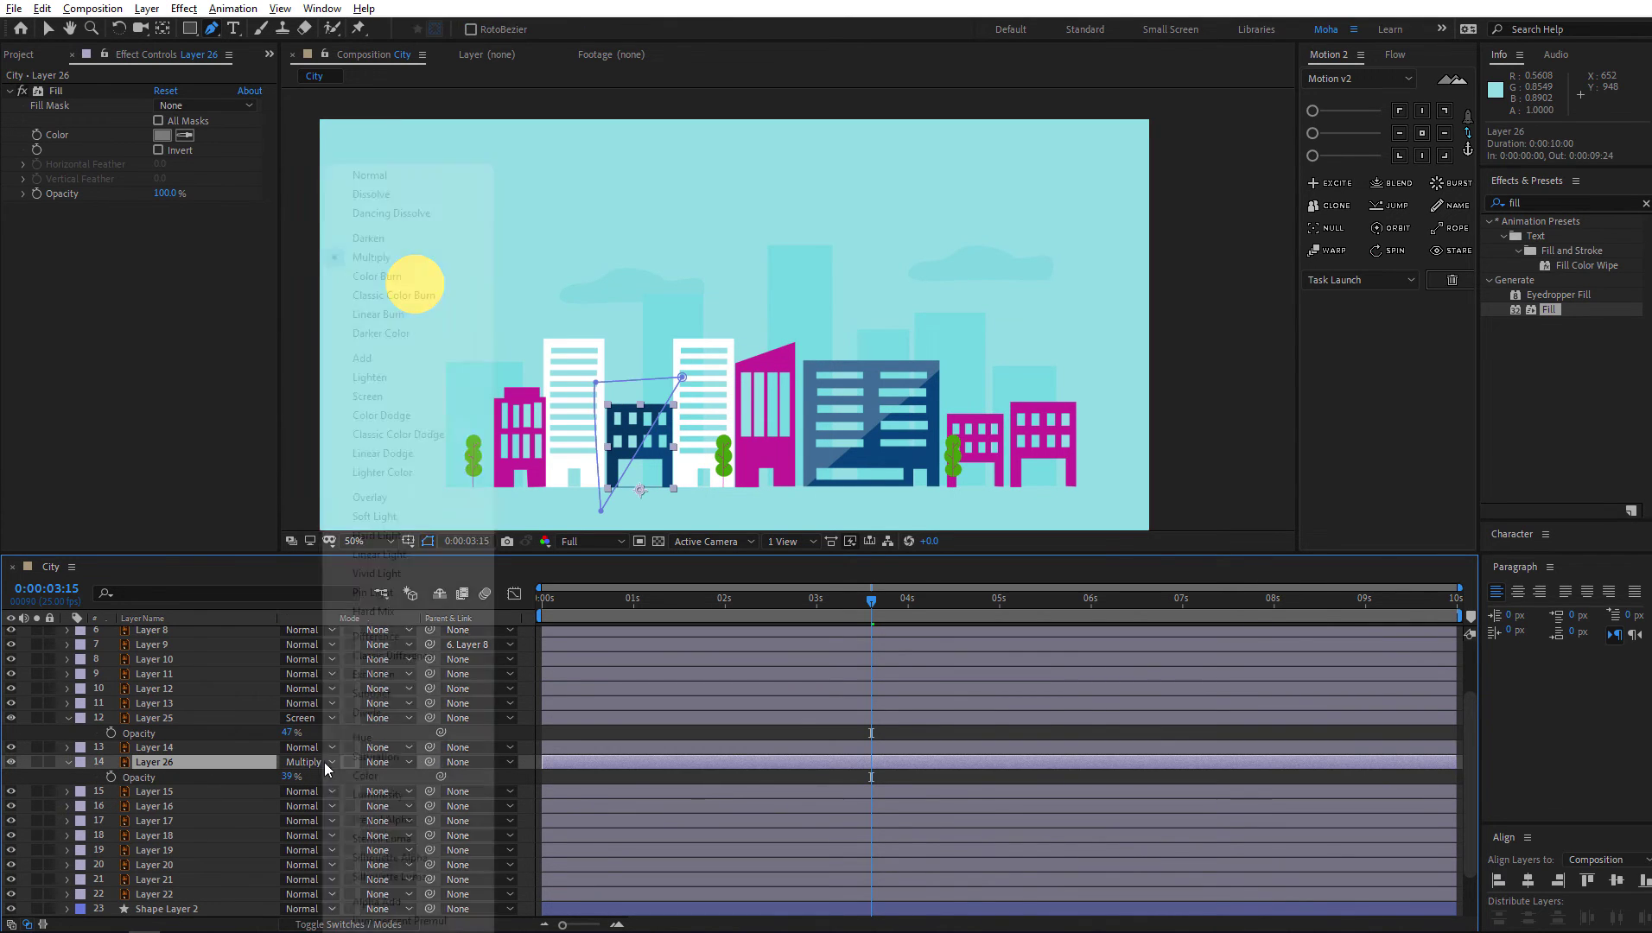
click(414, 395)
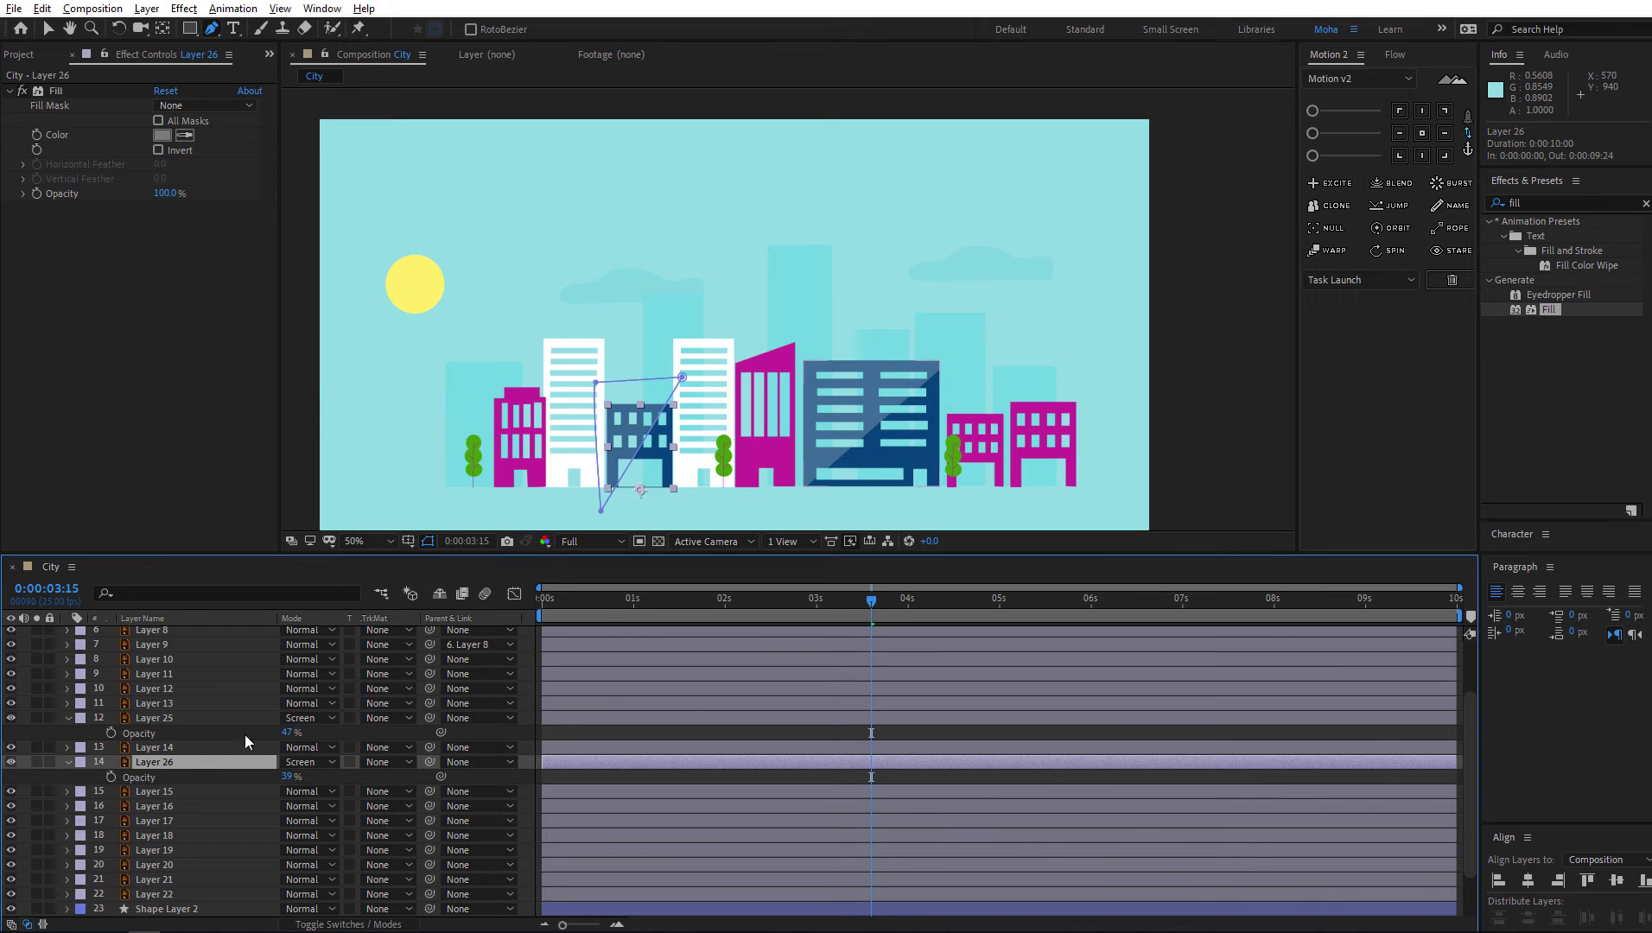
click(85, 781)
Play back the composition to review the pop-up animation with the new building highlights
scroll(801, 337, down, 1)
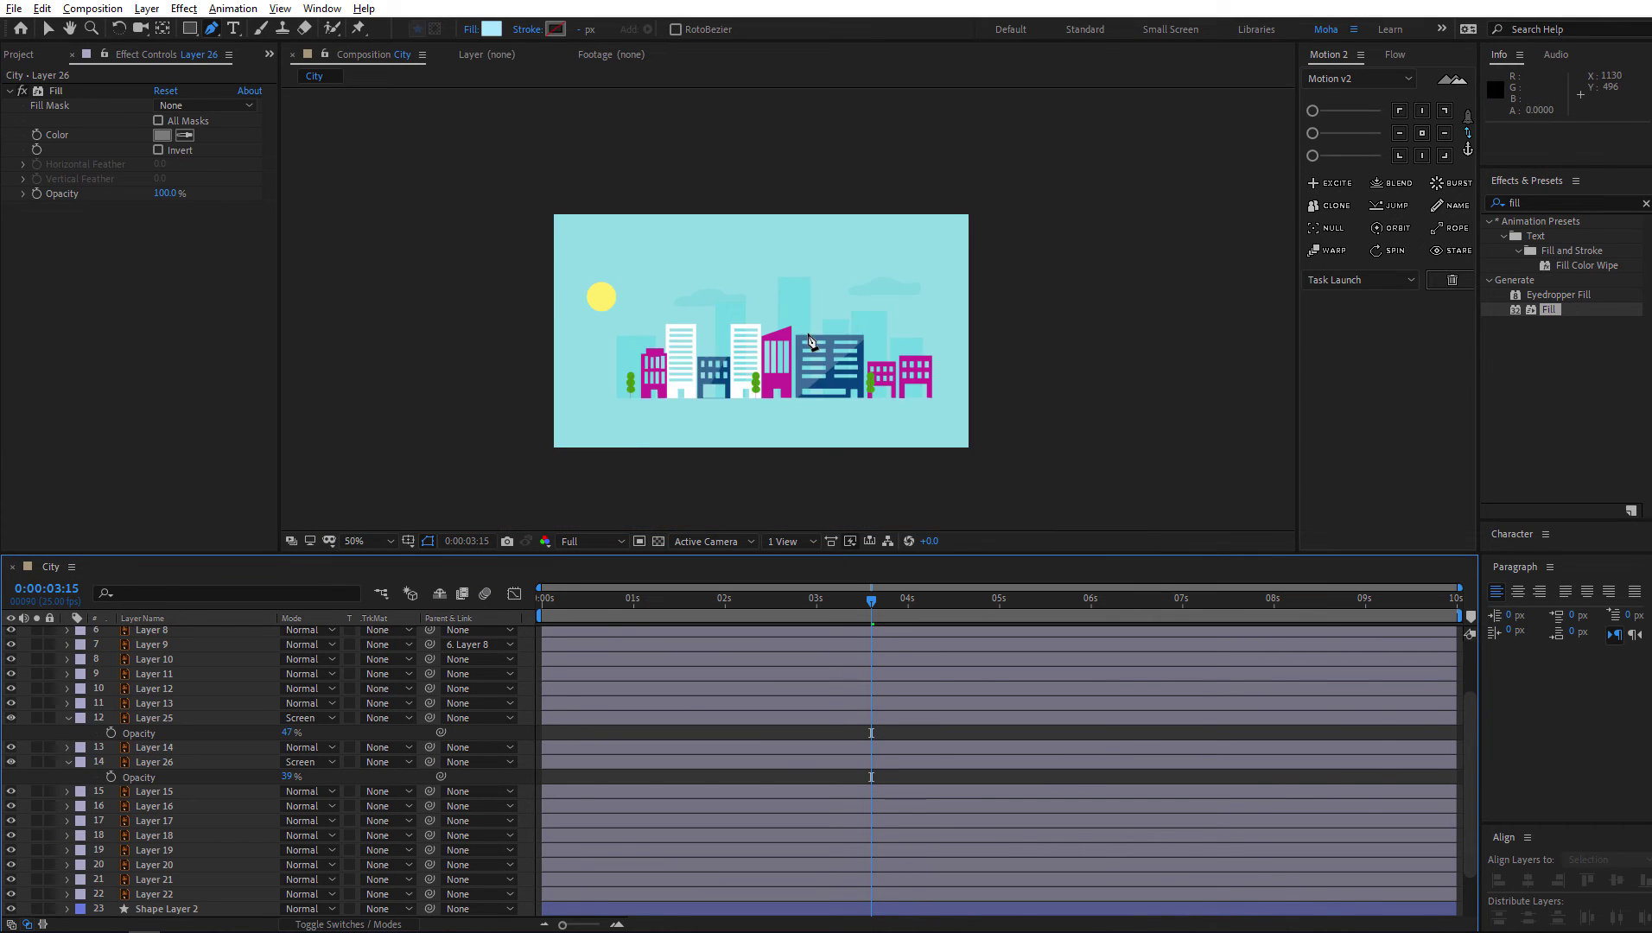
scroll(812, 339, up, 1)
key(space)
drag(917, 310, 933, 262)
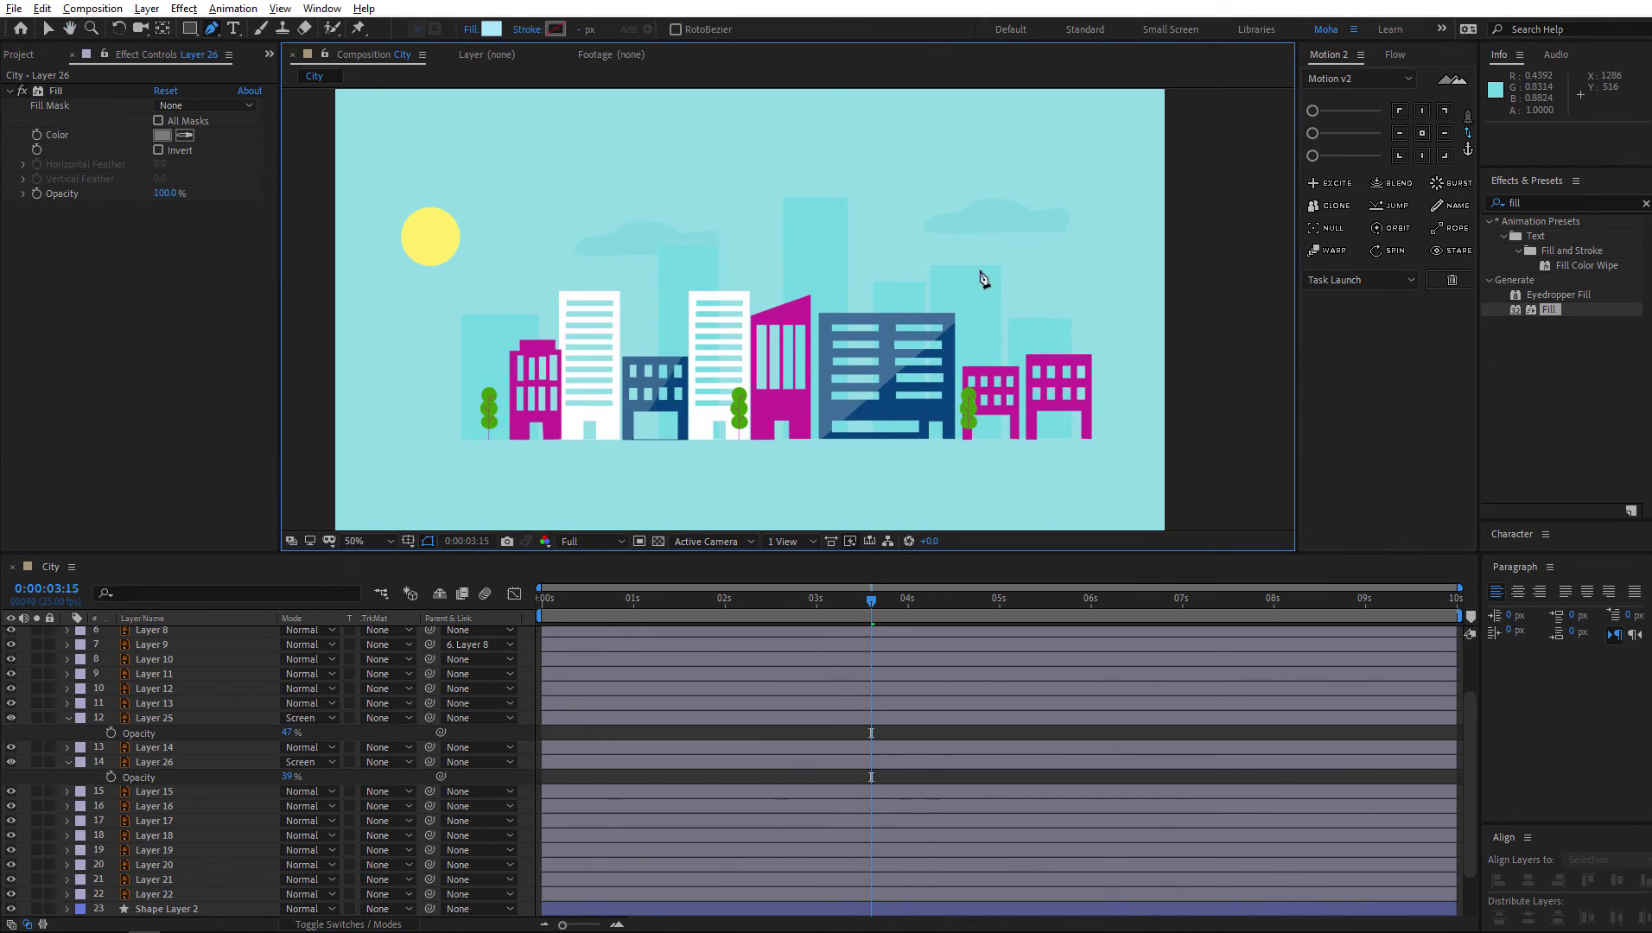
key(space)
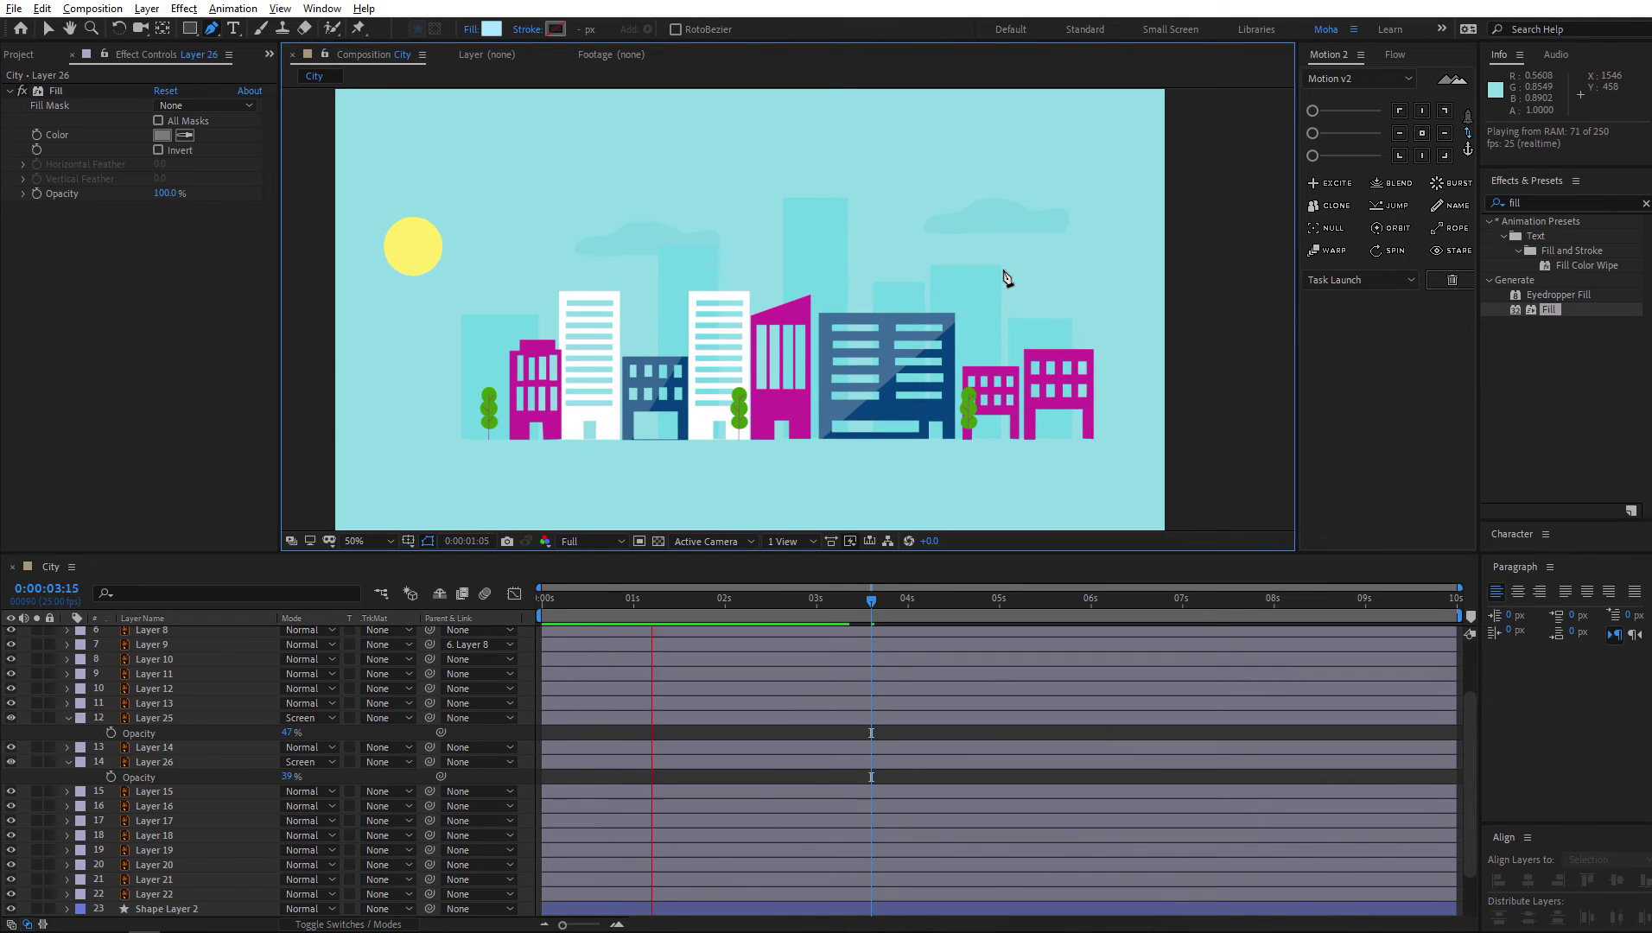
key(space)
key(space)
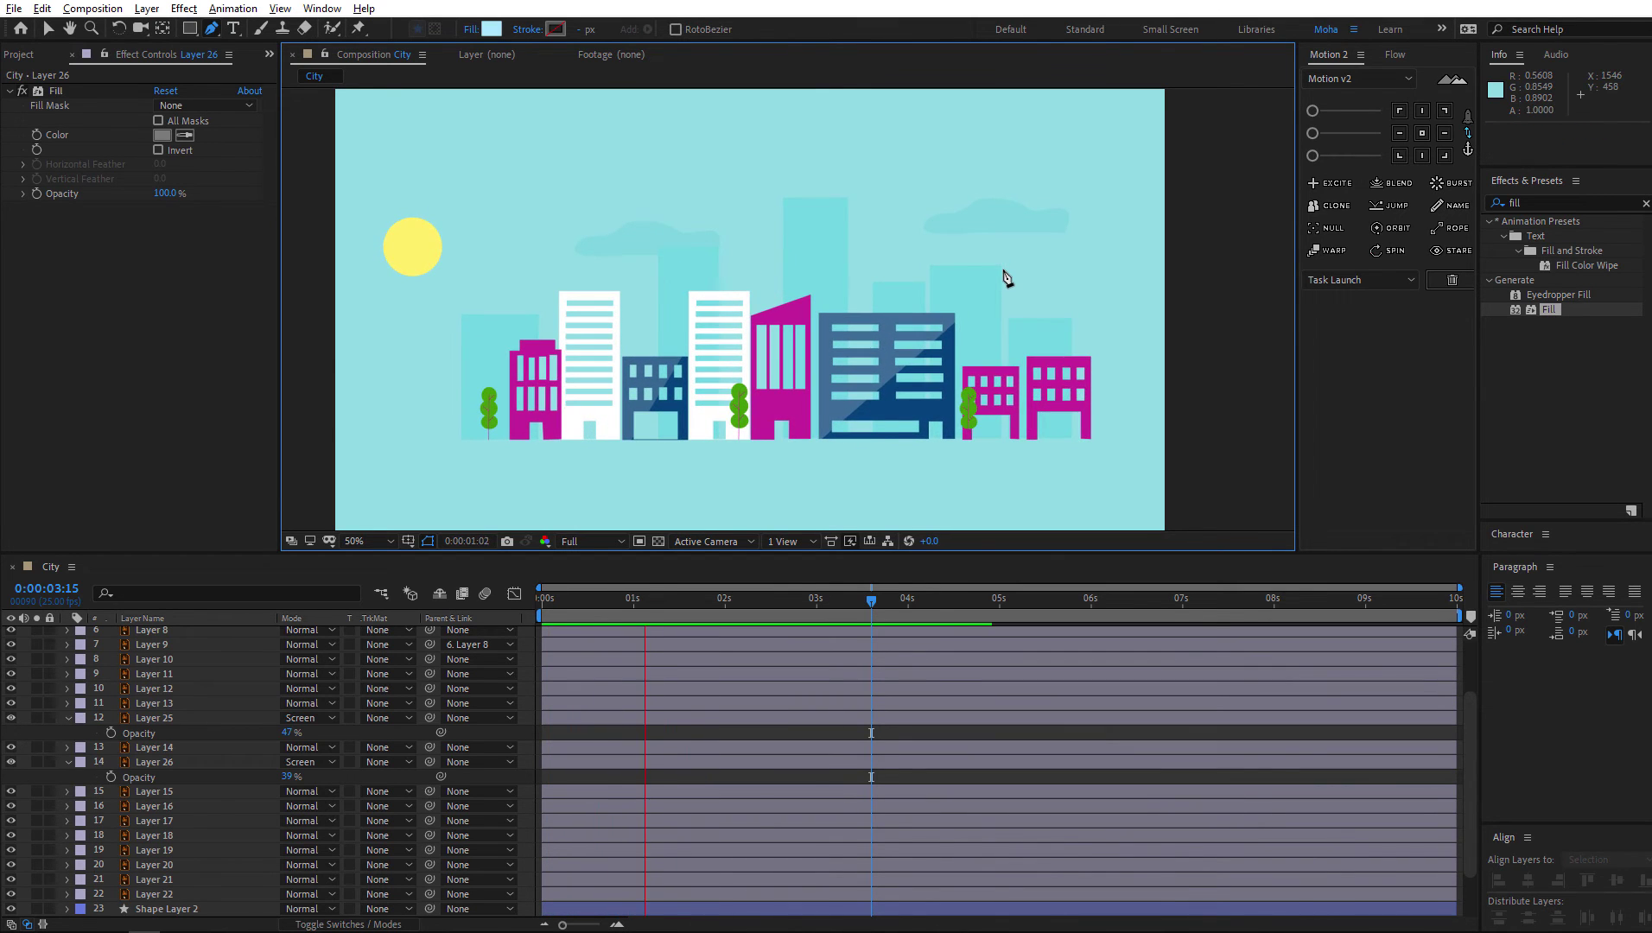
Switch to the Vimeo reference video in the browser and replay its city scene from about 00:04
key(alt+Tab)
click(449, 560)
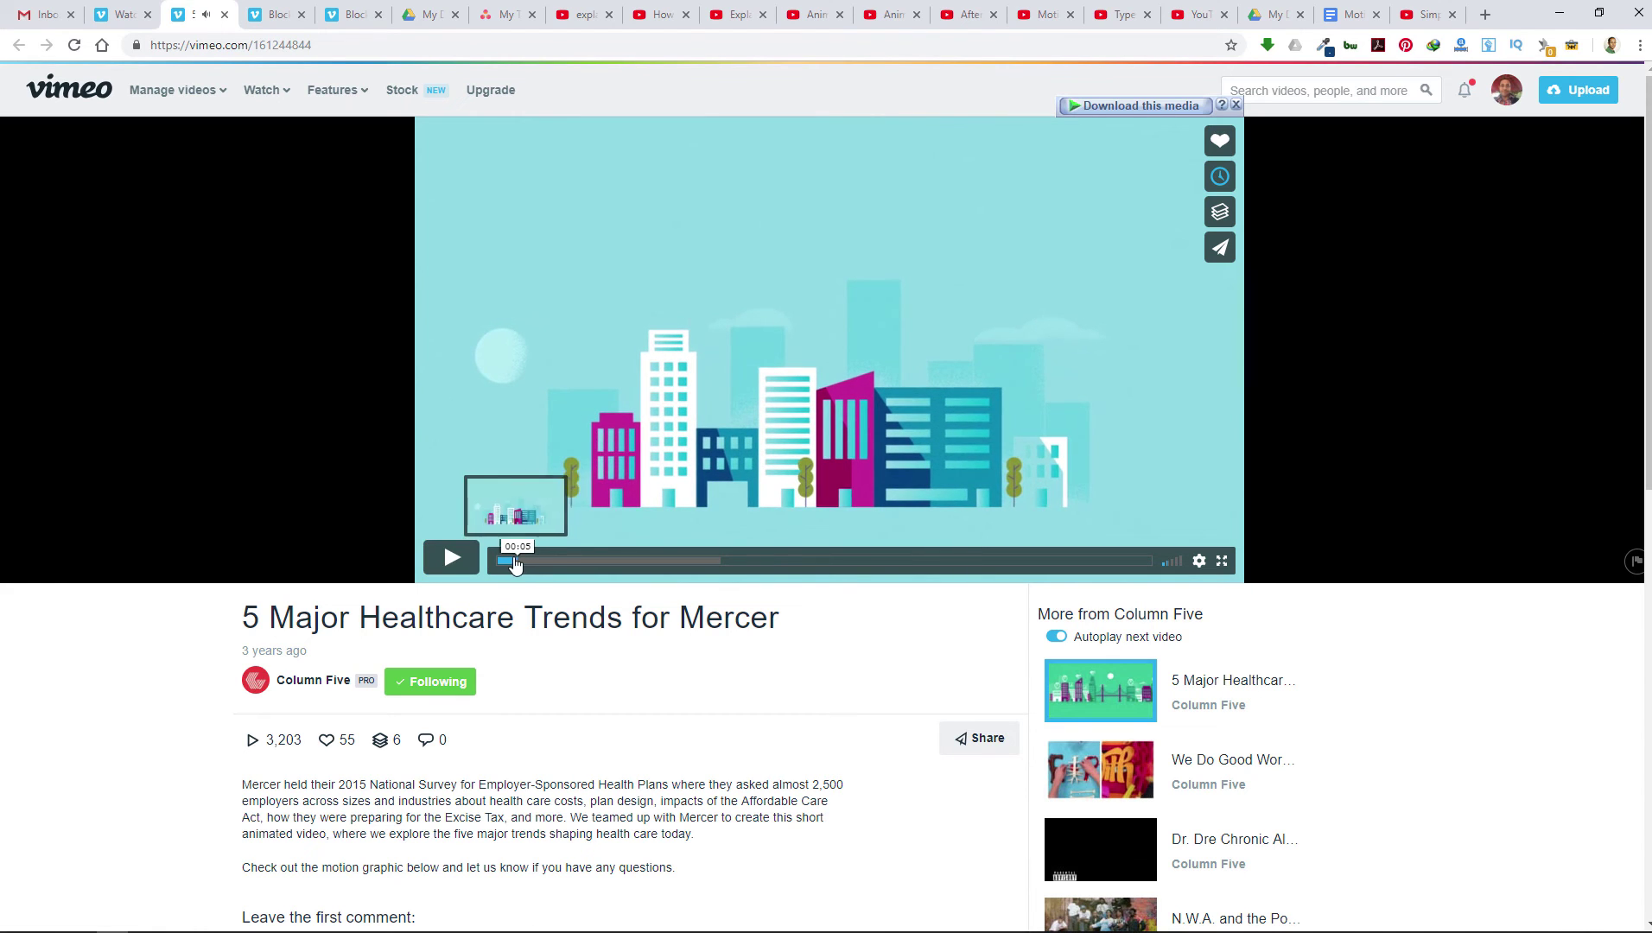
click(512, 561)
click(452, 558)
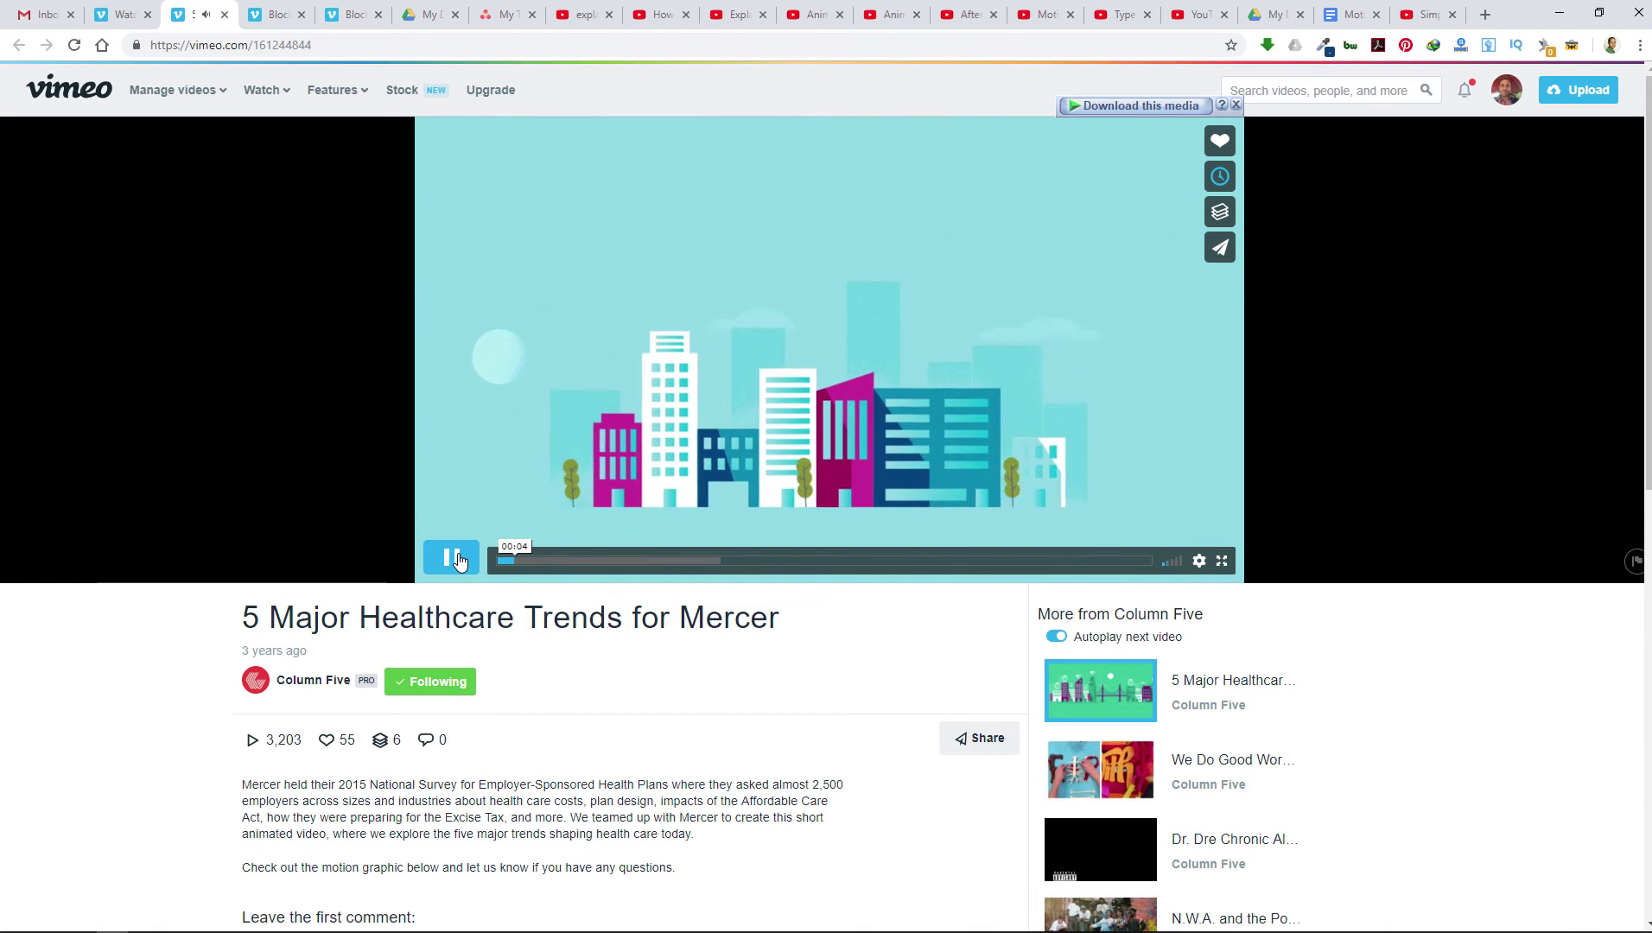
click(456, 559)
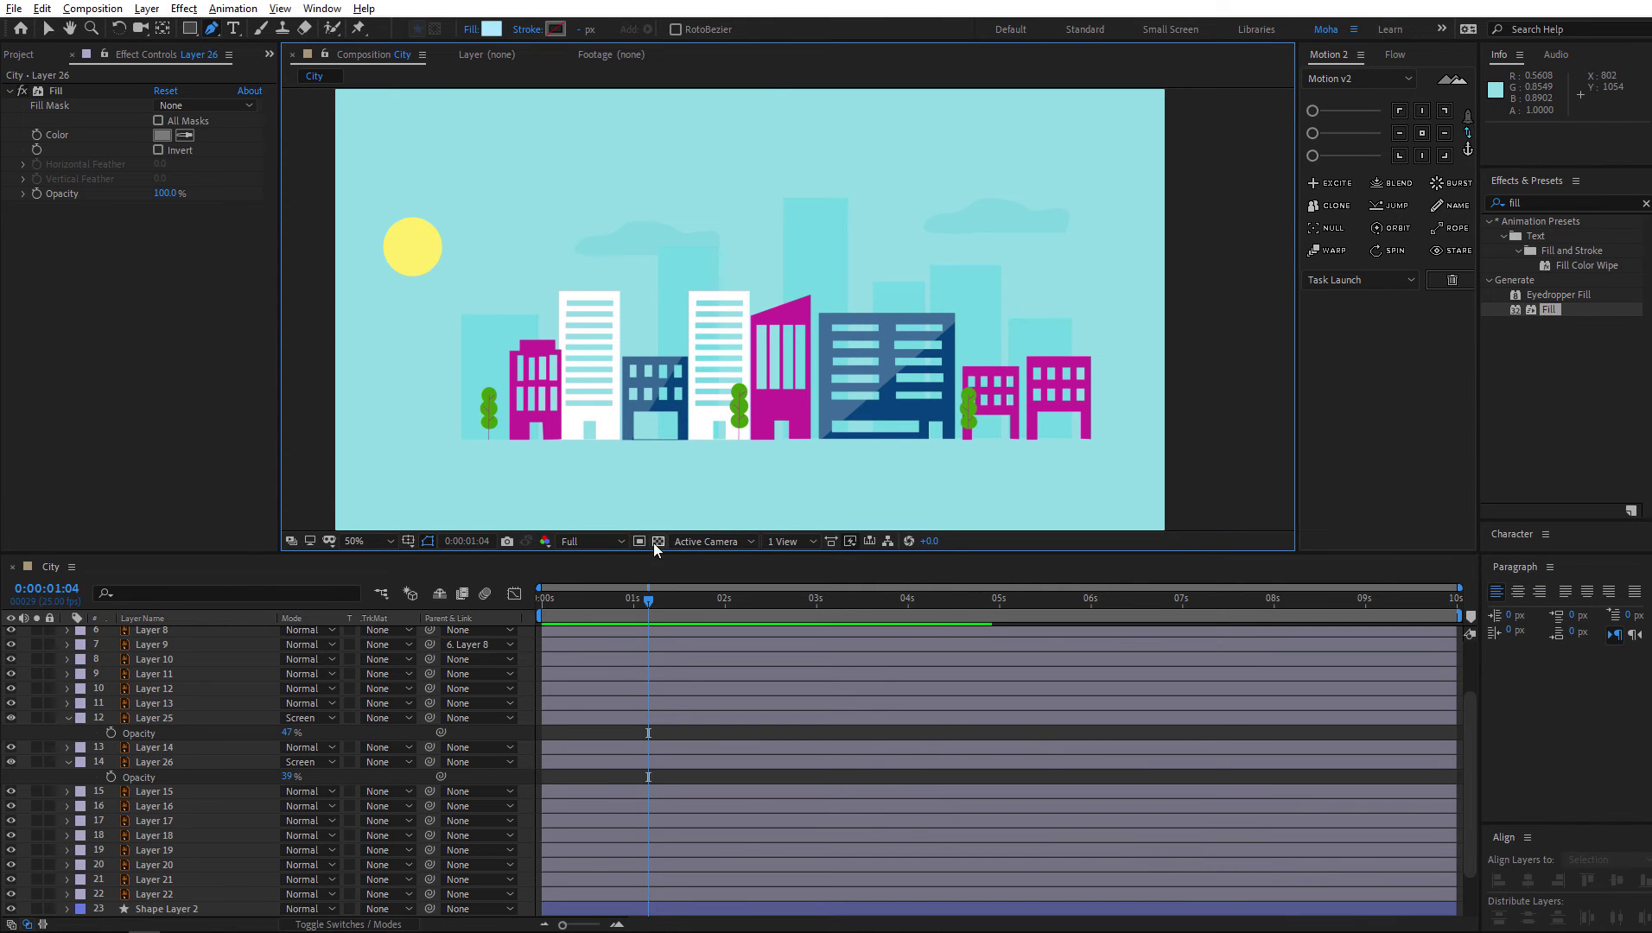
Back in After Effects, keyframe the Rotation of the Layer 8 tree at 0° at 0:00:01:03 and -50° at 0:00:00:20, and preview it
mouse_move(641, 596)
mouse_down()
mouse_move(580, 599)
mouse_move(646, 600)
mouse_up()
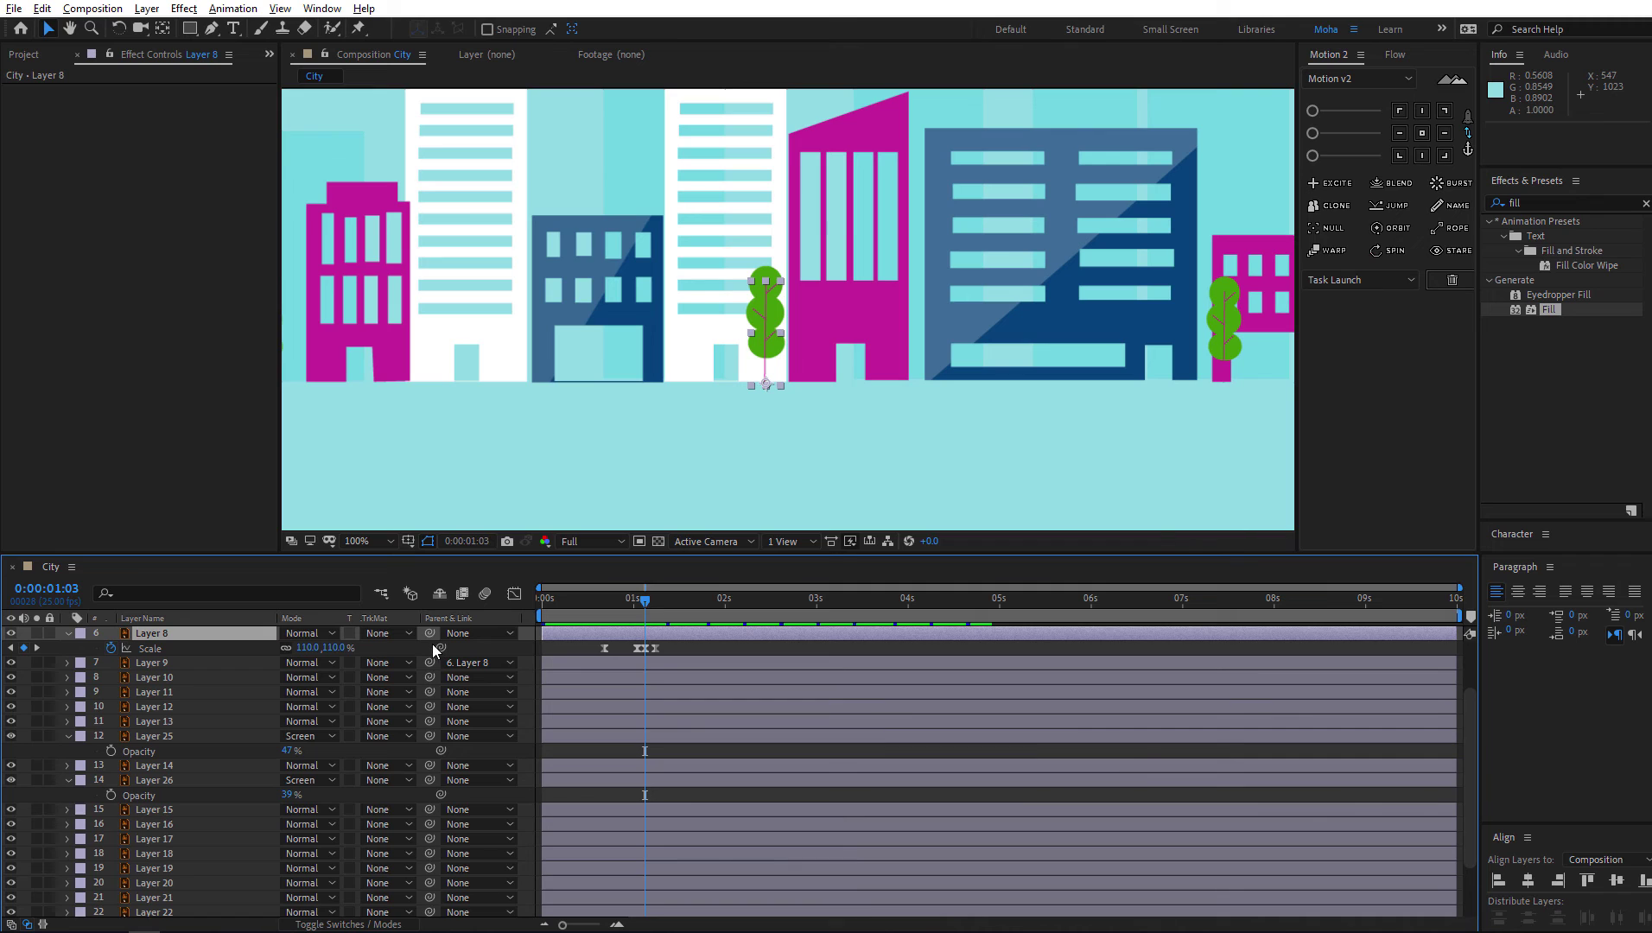
key(shift+r)
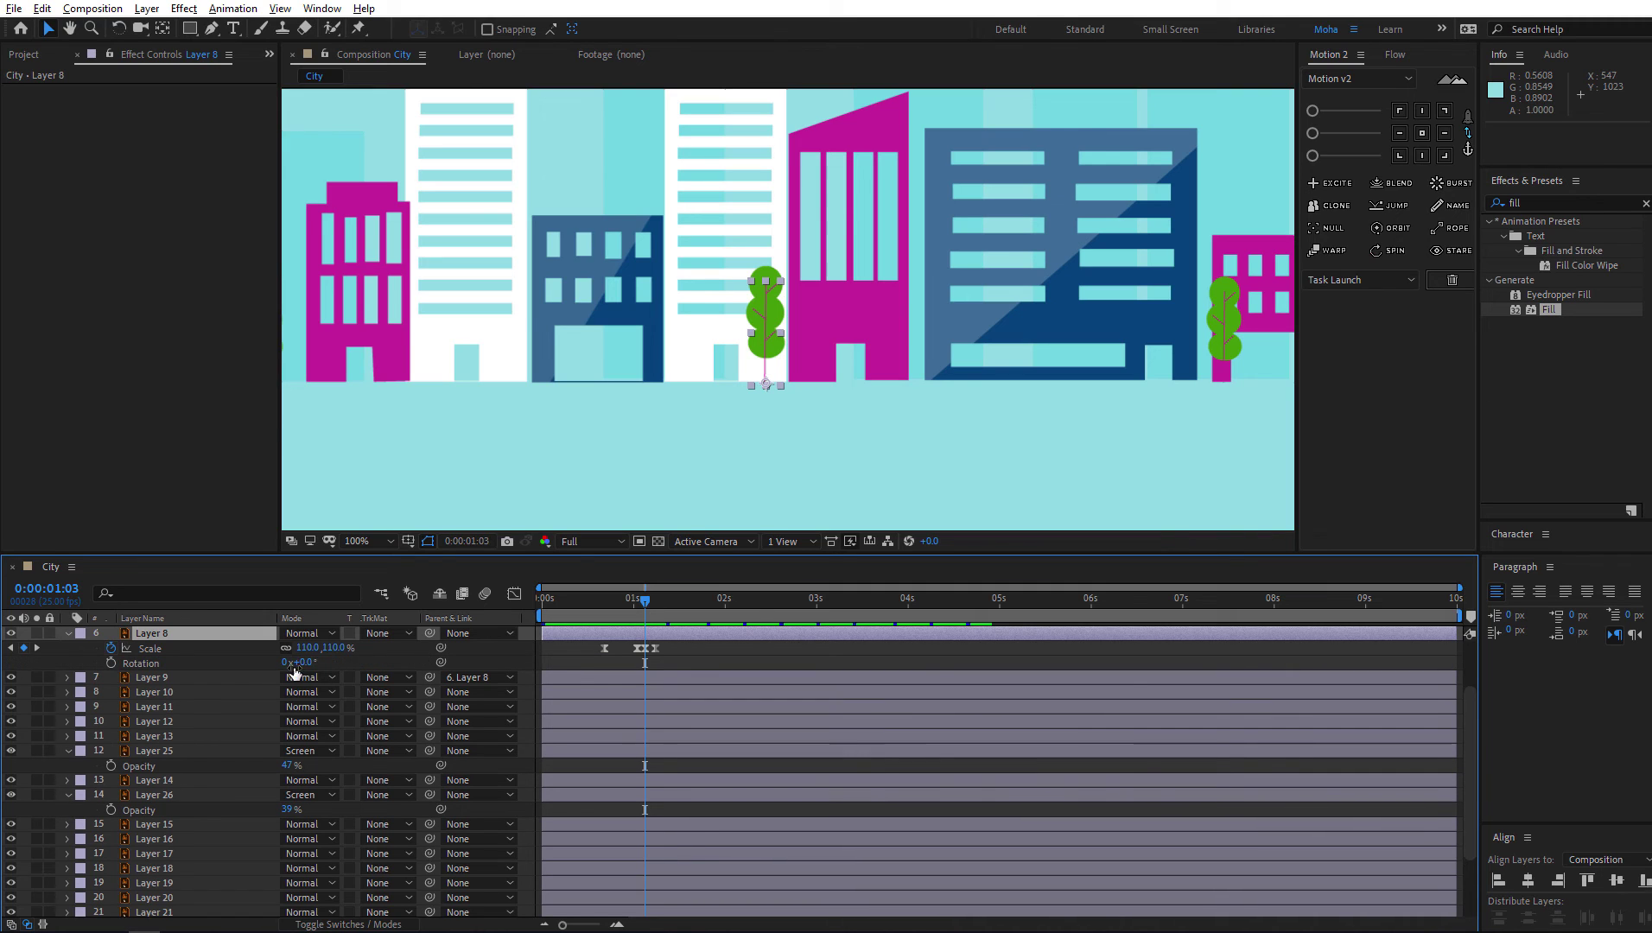
click(111, 664)
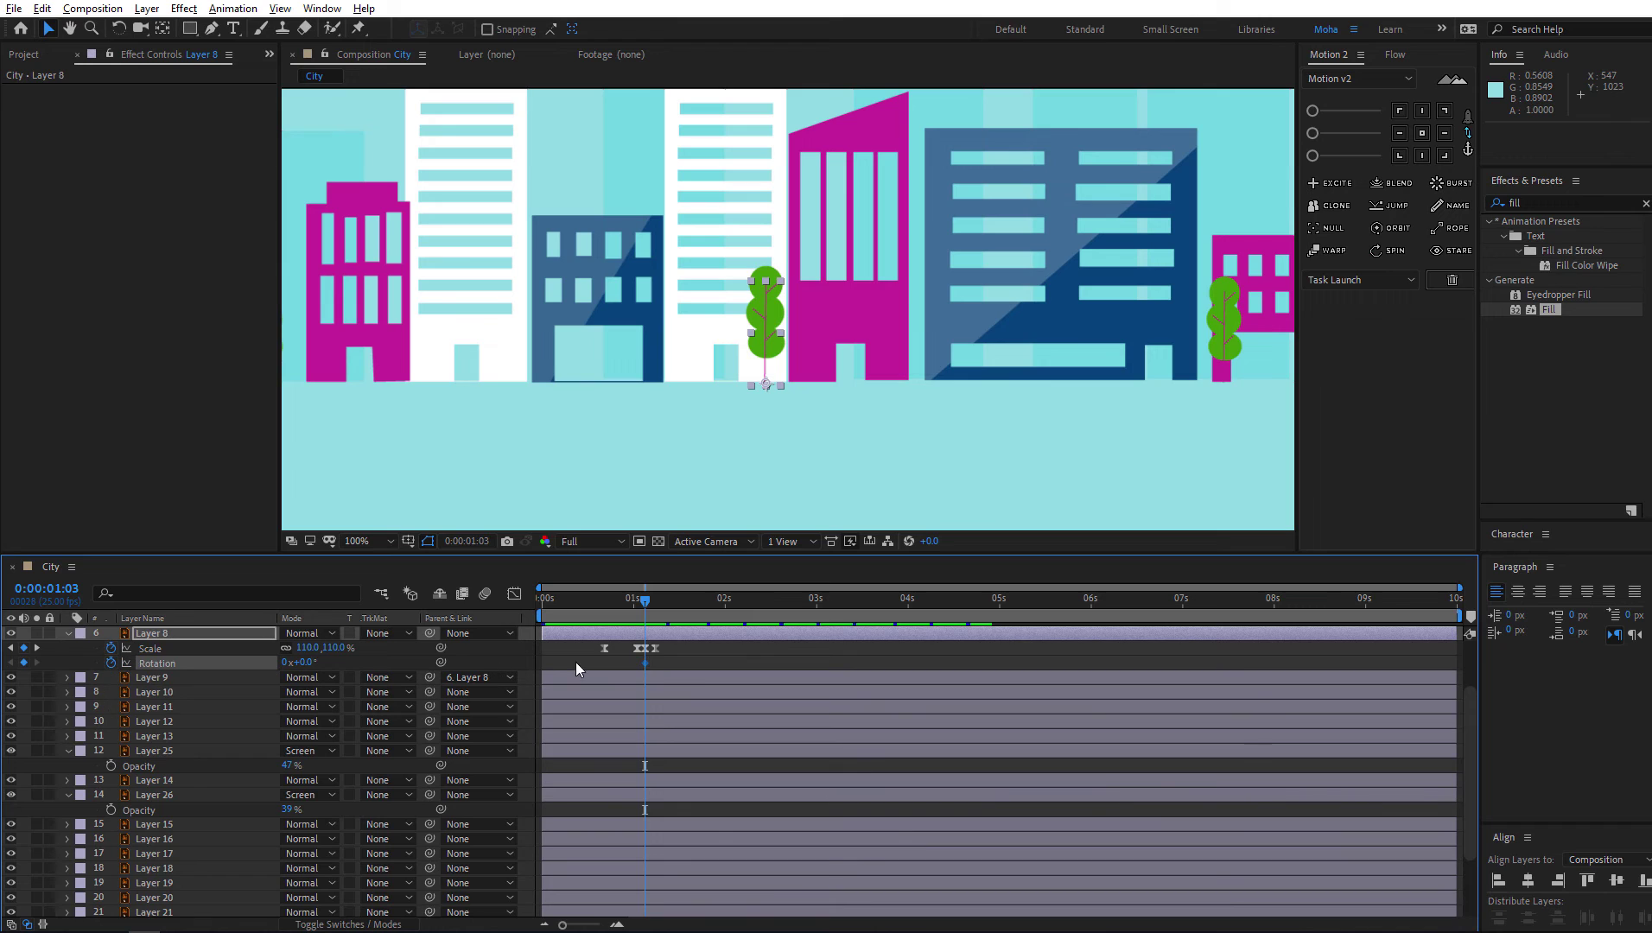
drag(644, 609, 614, 604)
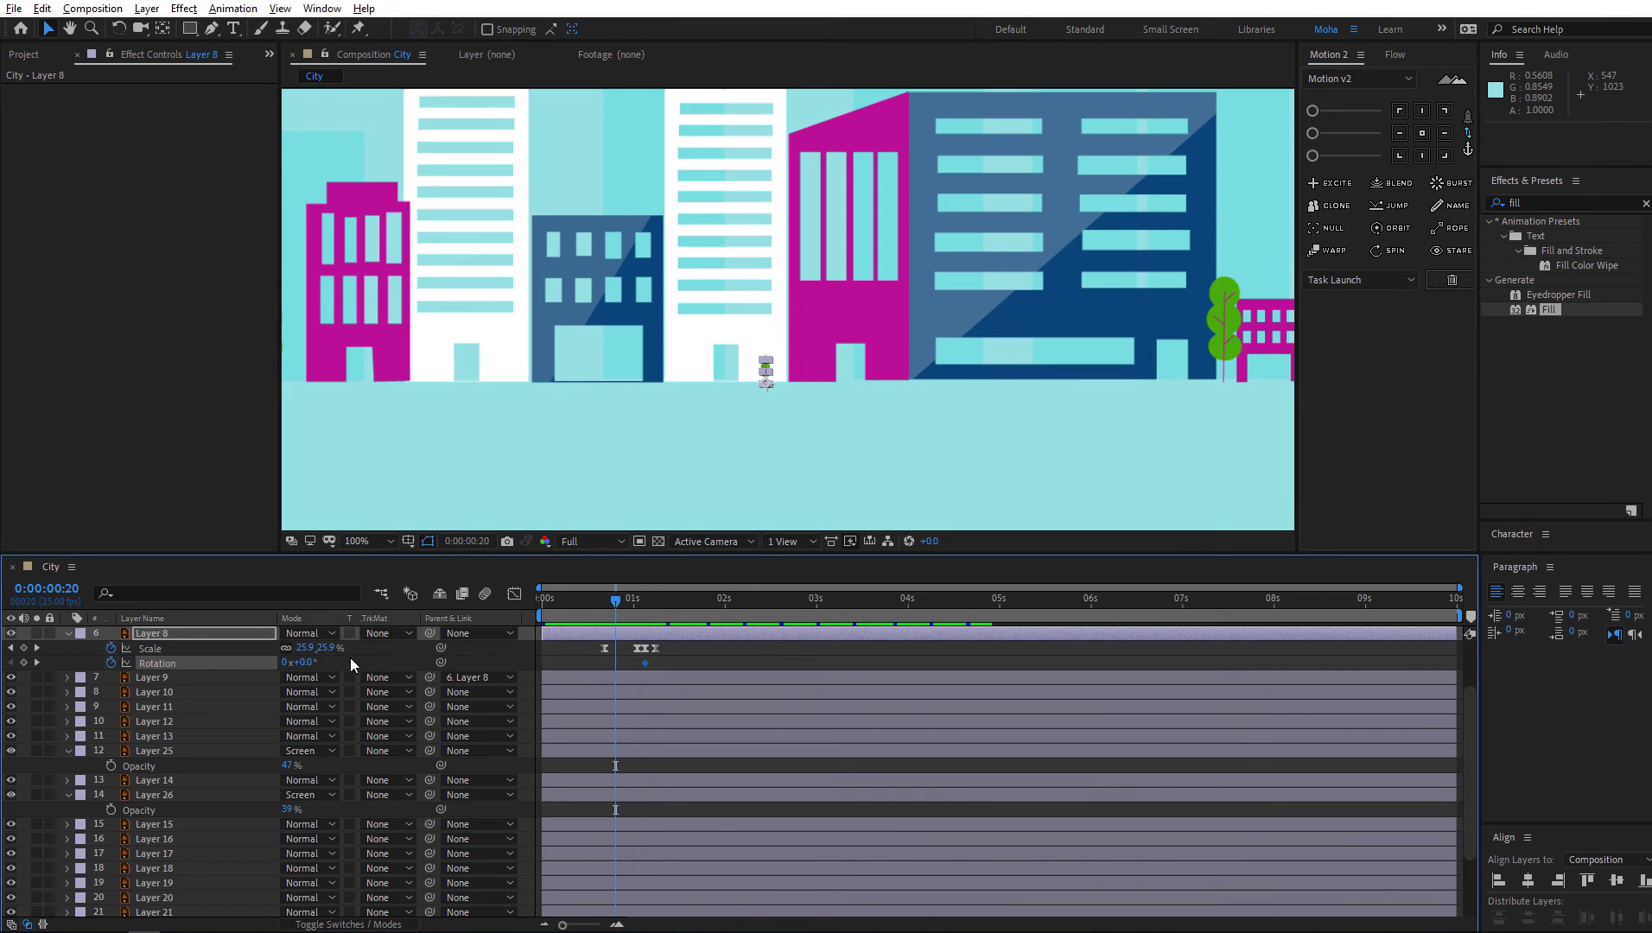
drag(304, 661, 286, 662)
key(space)
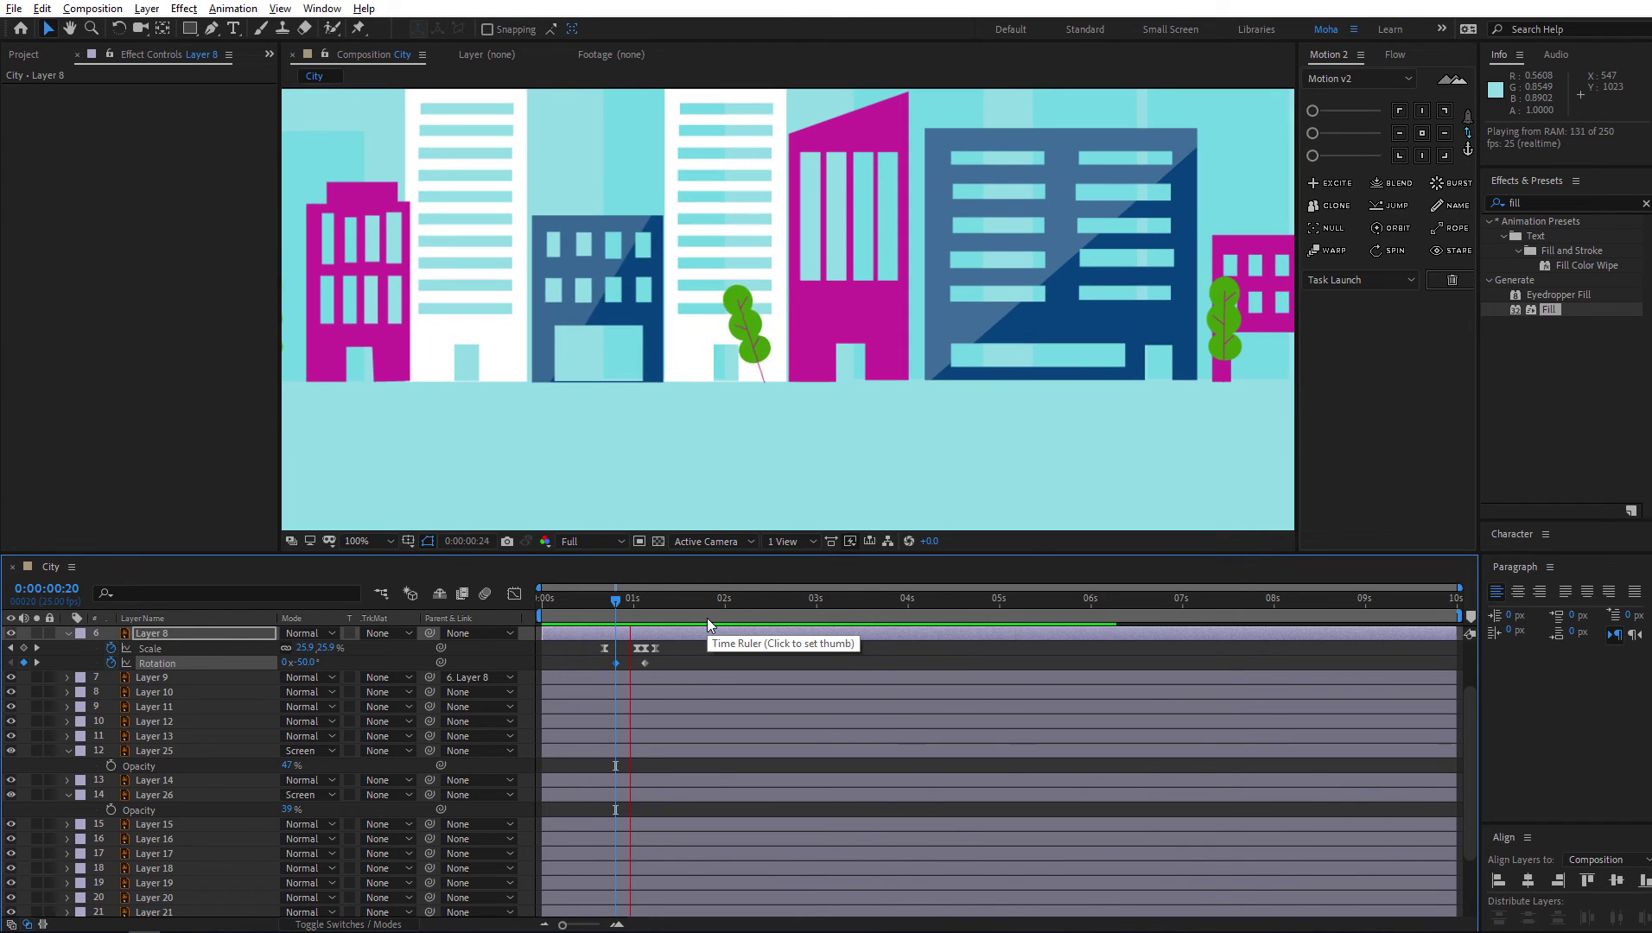
key(space)
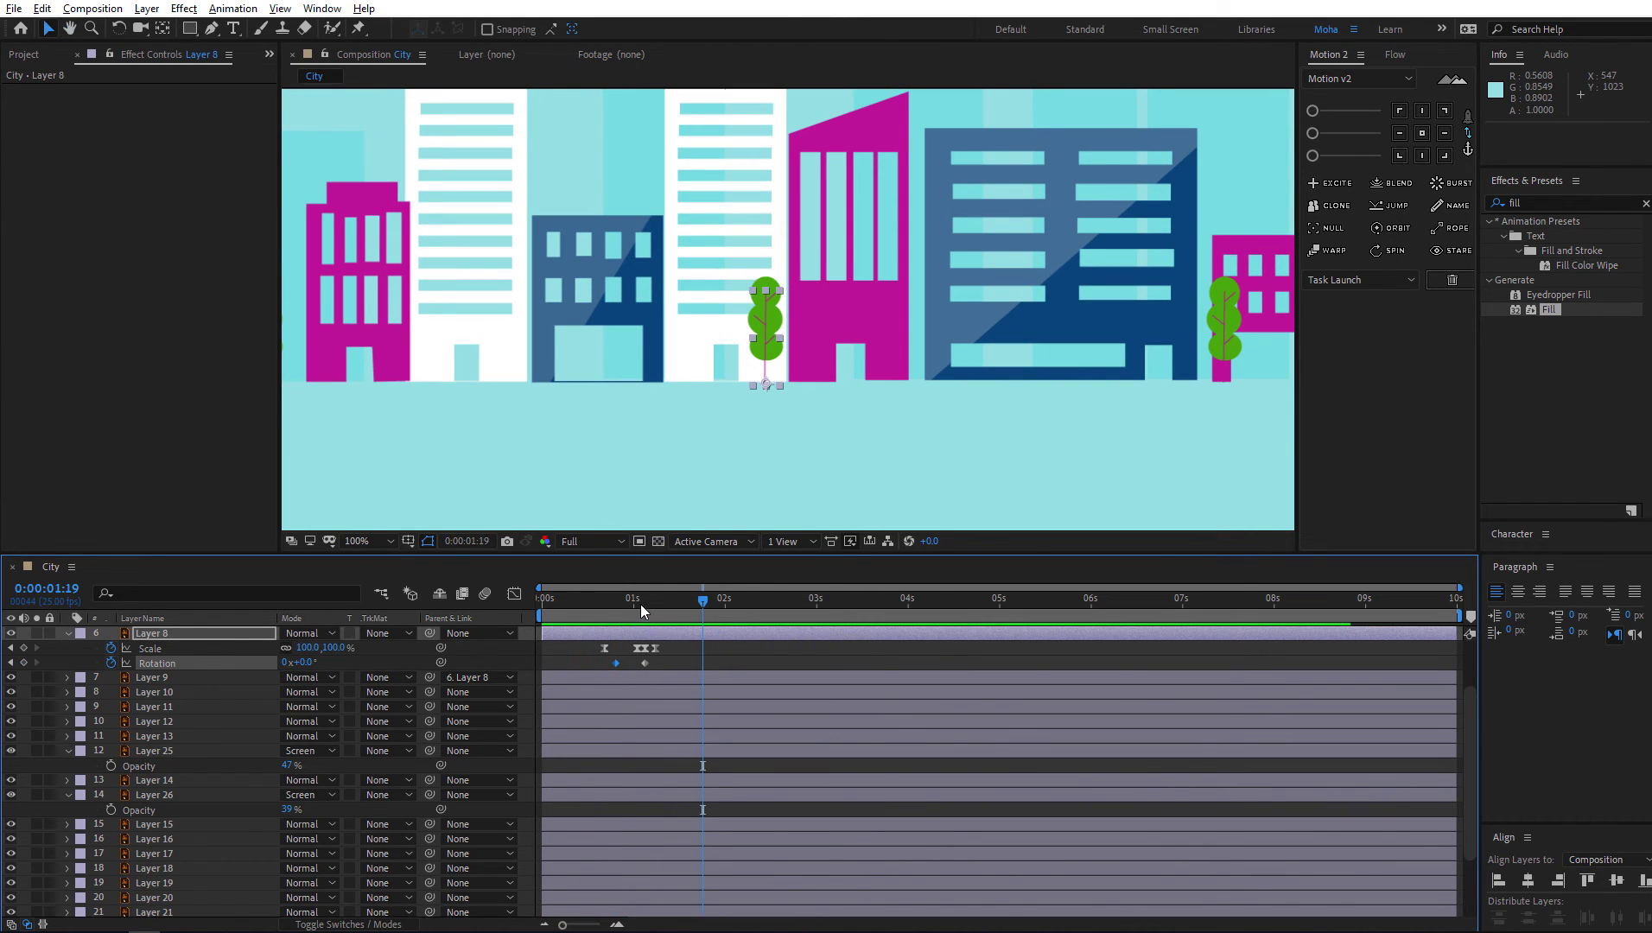
Move Layer 8's first Rotation keyframe to 0:00:00:17 and add Rotation keyframes of 16° at 0:00:01:06 and 0° at 0:00:01:09
mouse_move(641, 604)
mouse_down()
mouse_move(600, 615)
mouse_move(649, 619)
mouse_move(609, 613)
mouse_move(605, 662)
mouse_move(633, 595)
mouse_move(656, 611)
mouse_up()
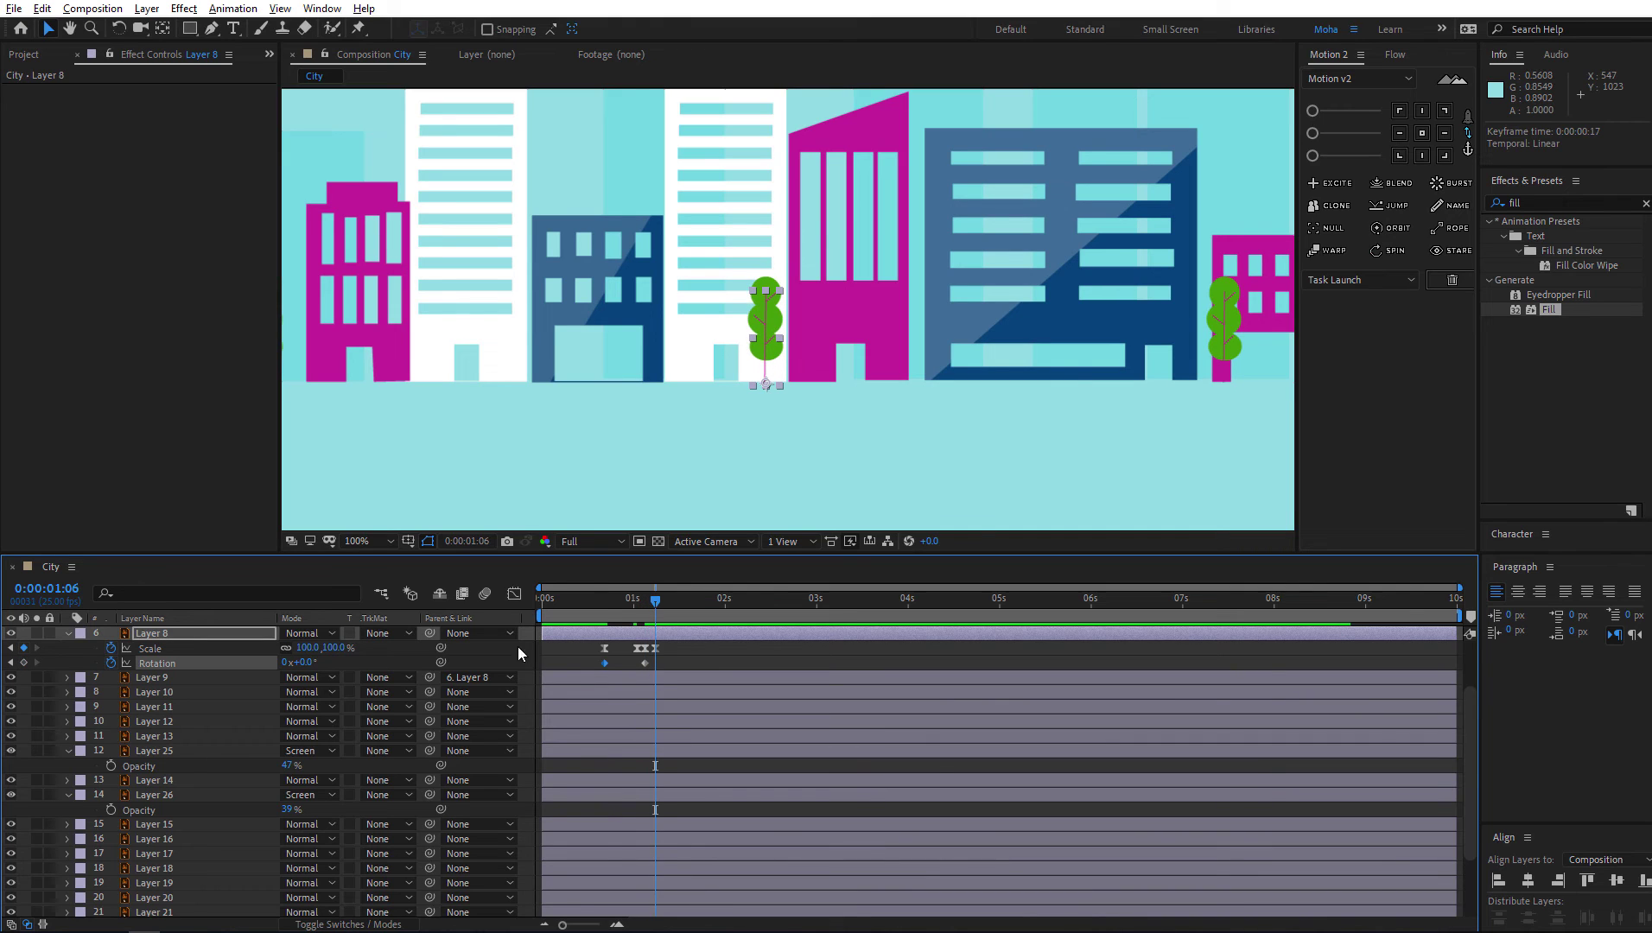
drag(306, 663, 324, 662)
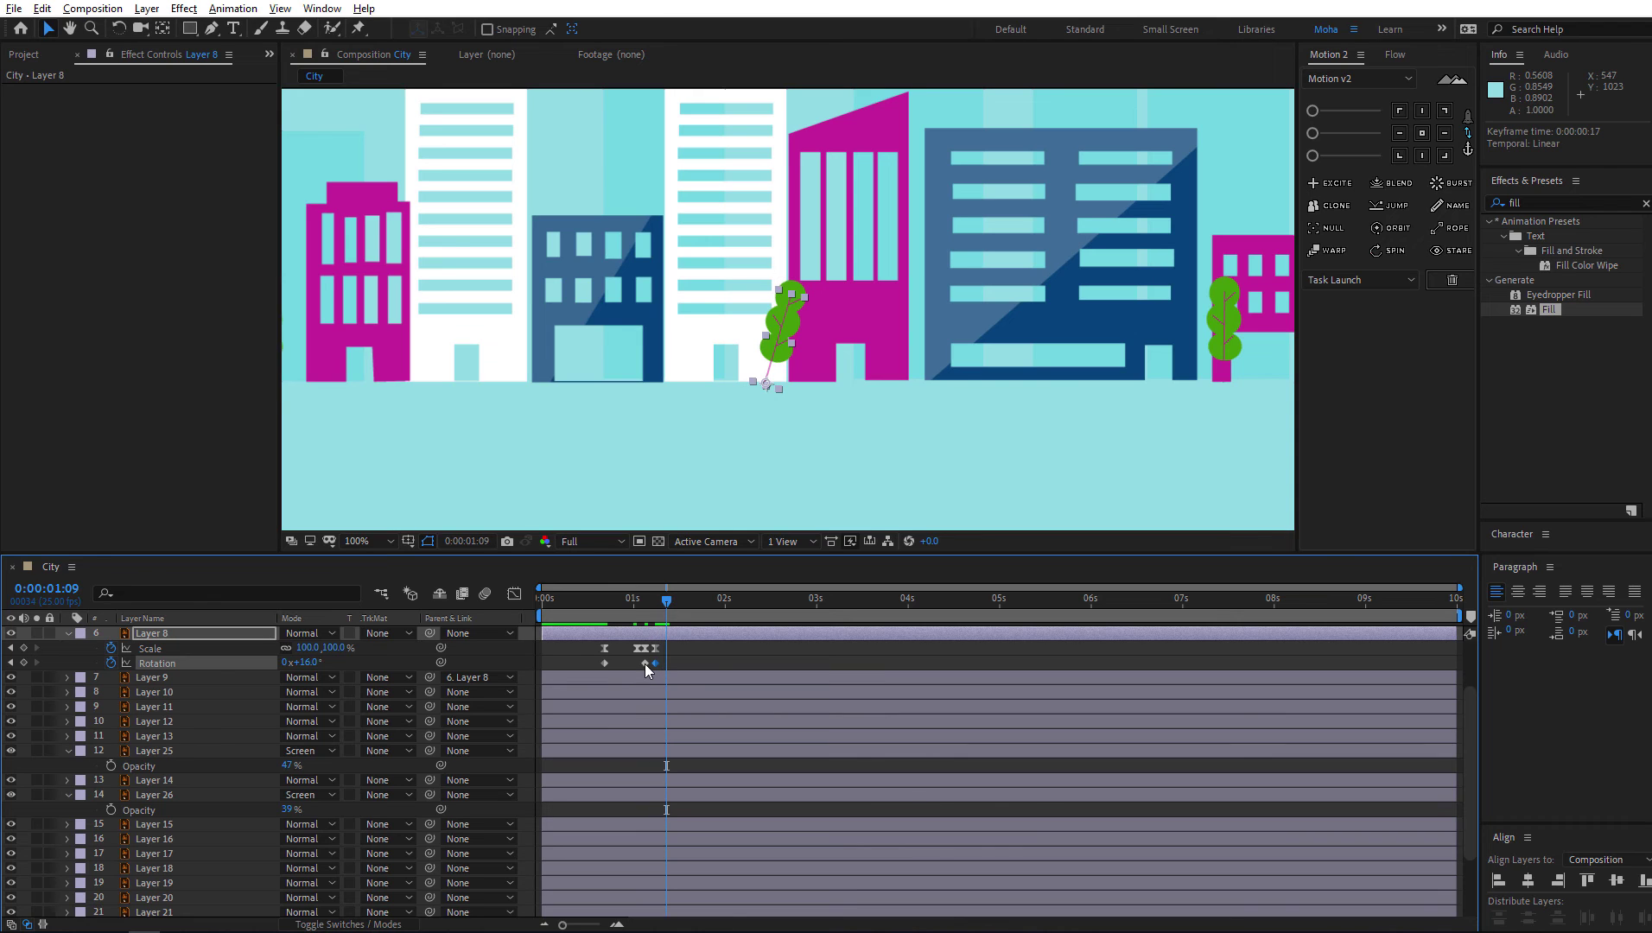
key(ctrl+v)
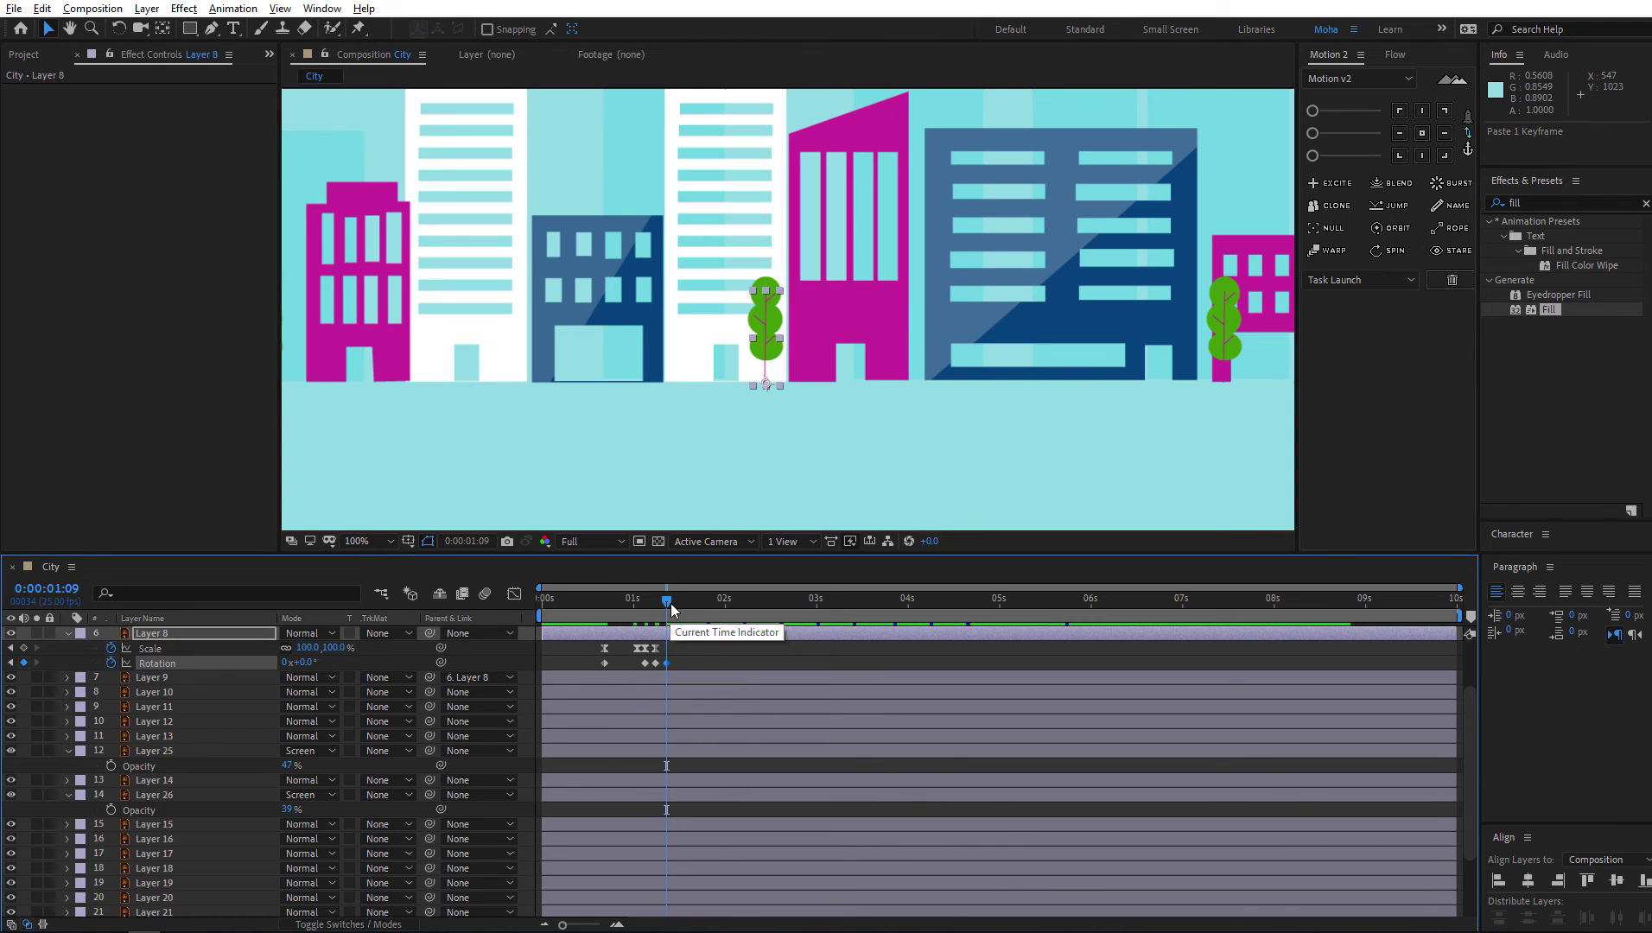
Apply Easy Ease to all of Layer 8's Rotation keyframes and preview the tree's swing
right_click(606, 664)
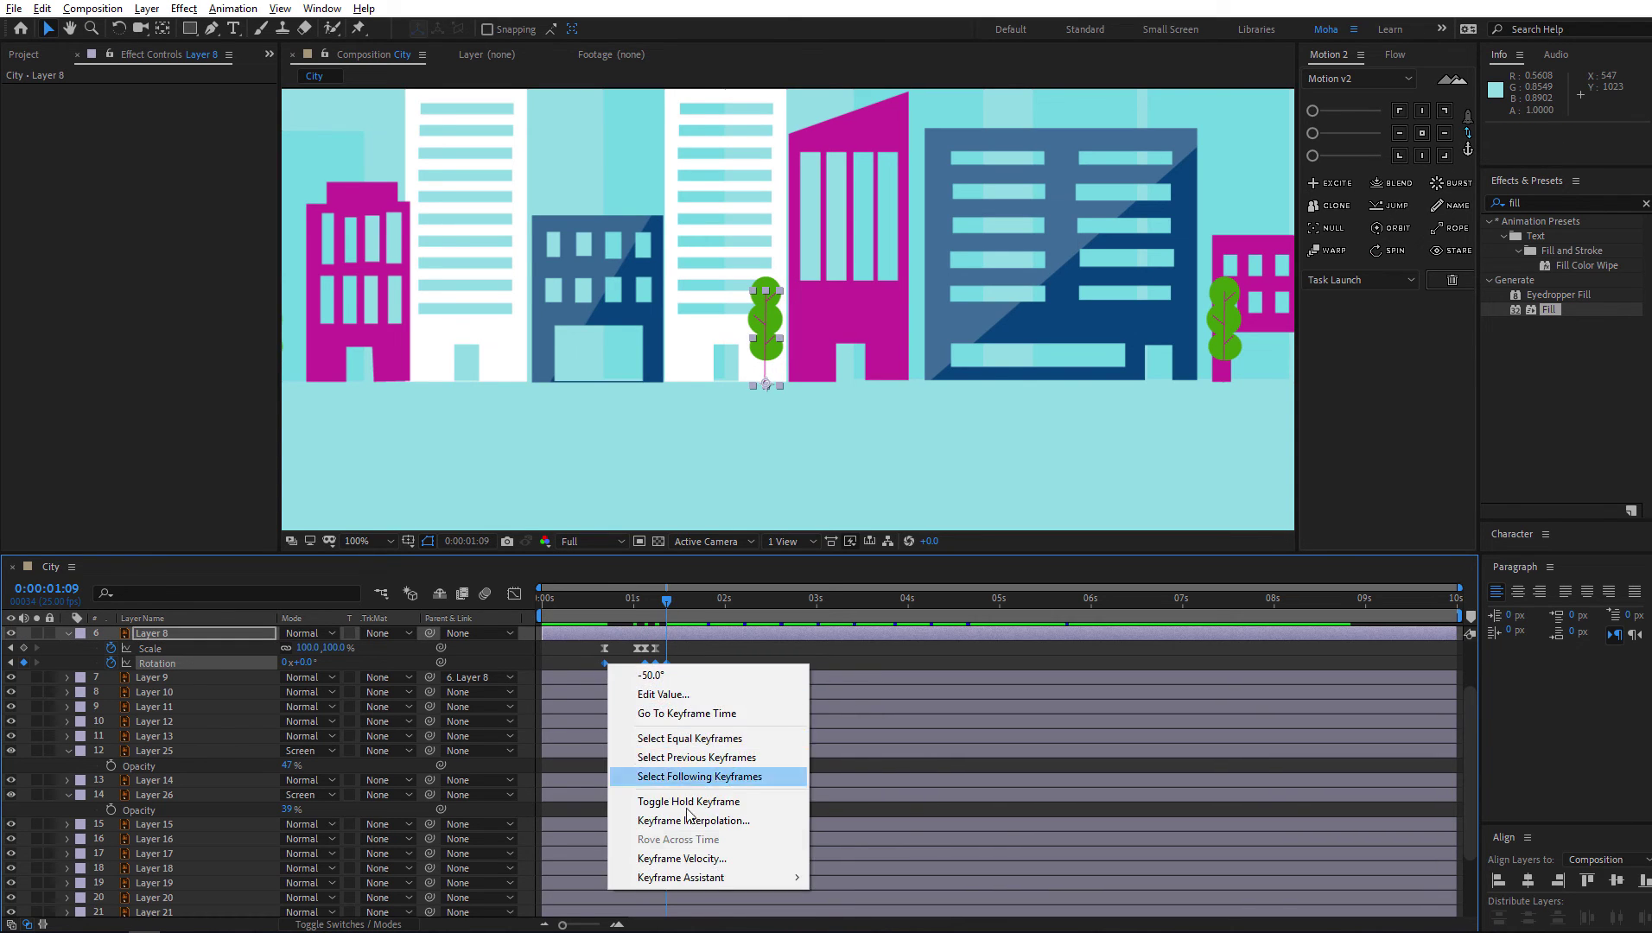
mouse_move(760, 877)
click(915, 763)
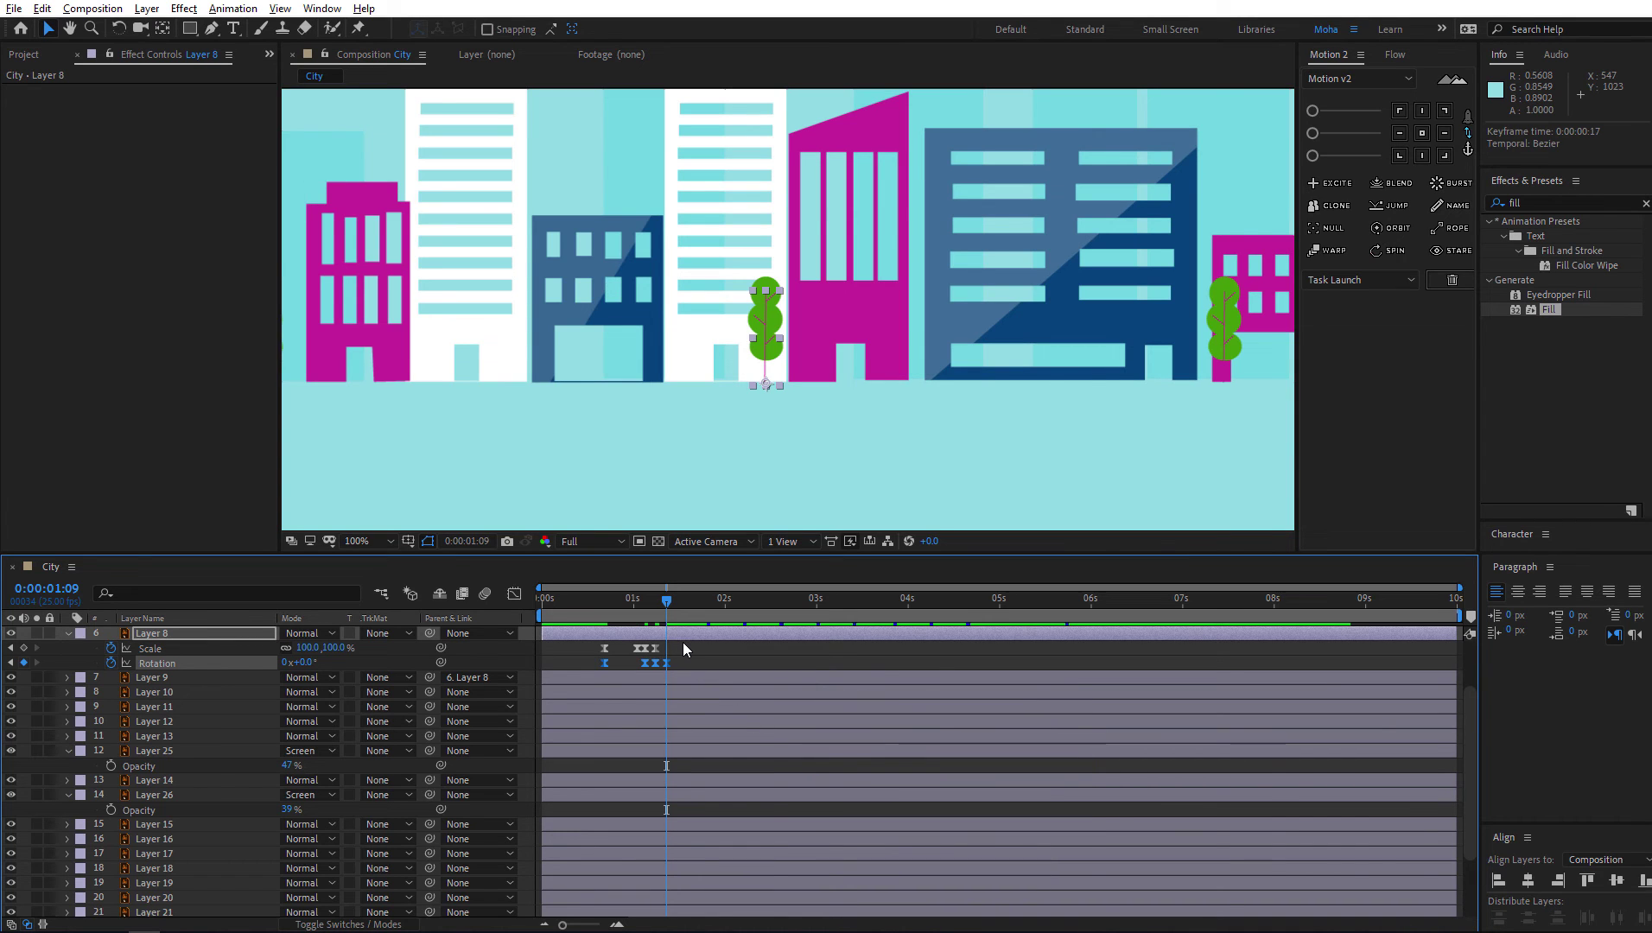
key(space)
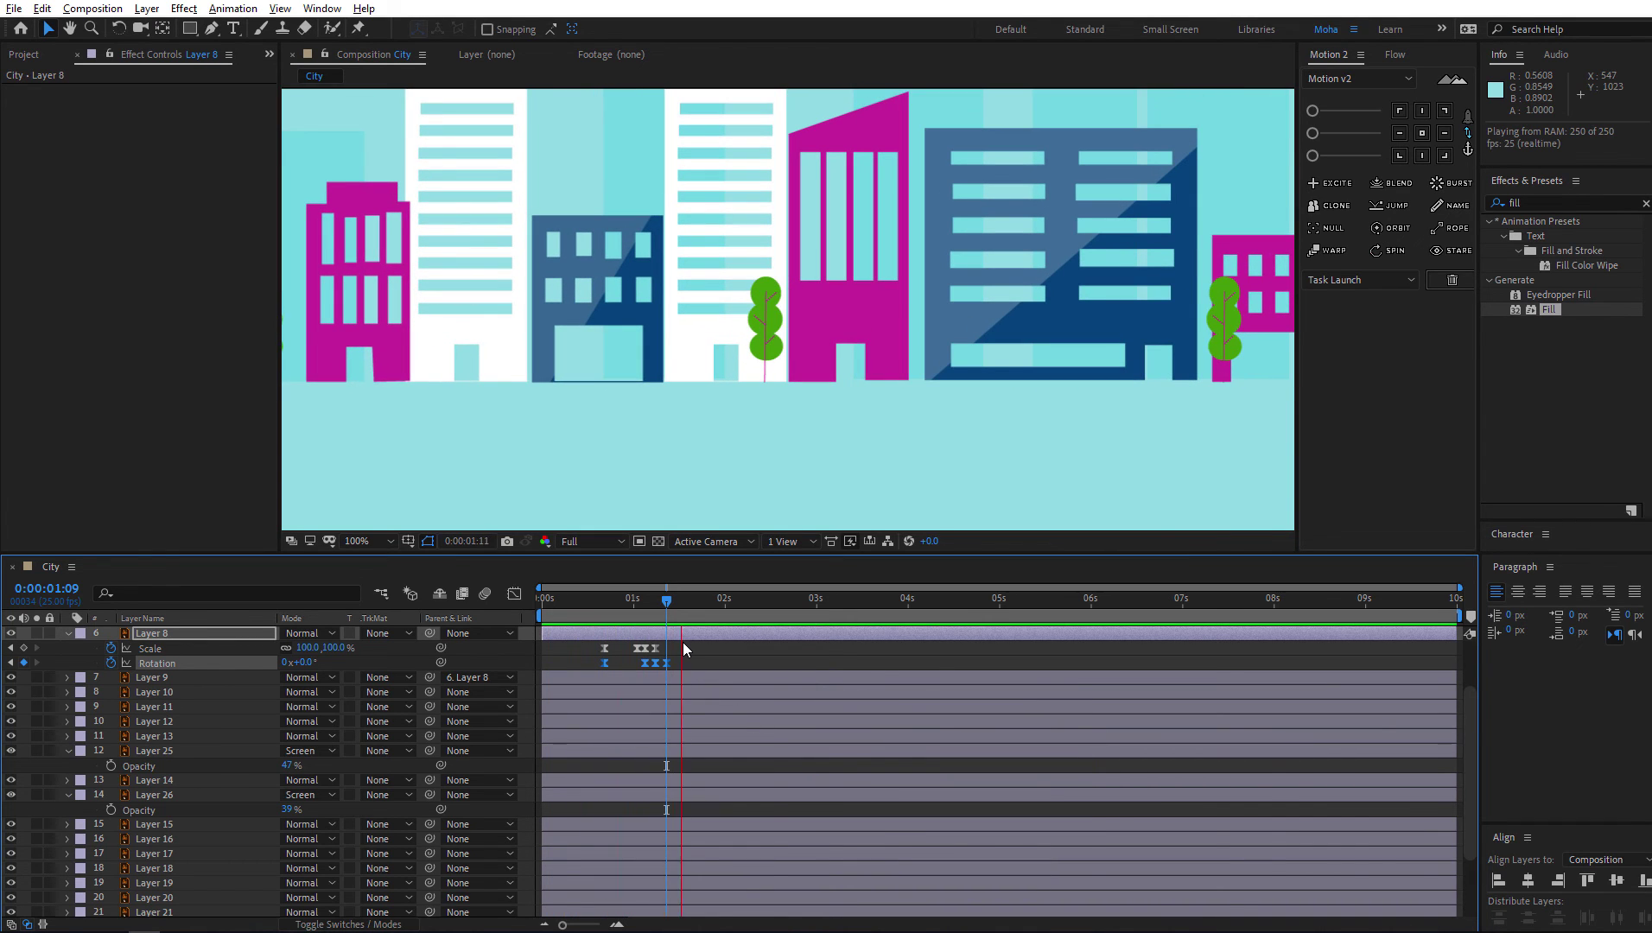
key(space)
Retime Layer 8's last two Rotation keyframes for a slower swing back, placing the 16° keyframe at 0:00:01:08, and preview the motion
mouse_move(669, 665)
mouse_down()
mouse_move(681, 666)
mouse_move(659, 663)
mouse_up()
key(space)
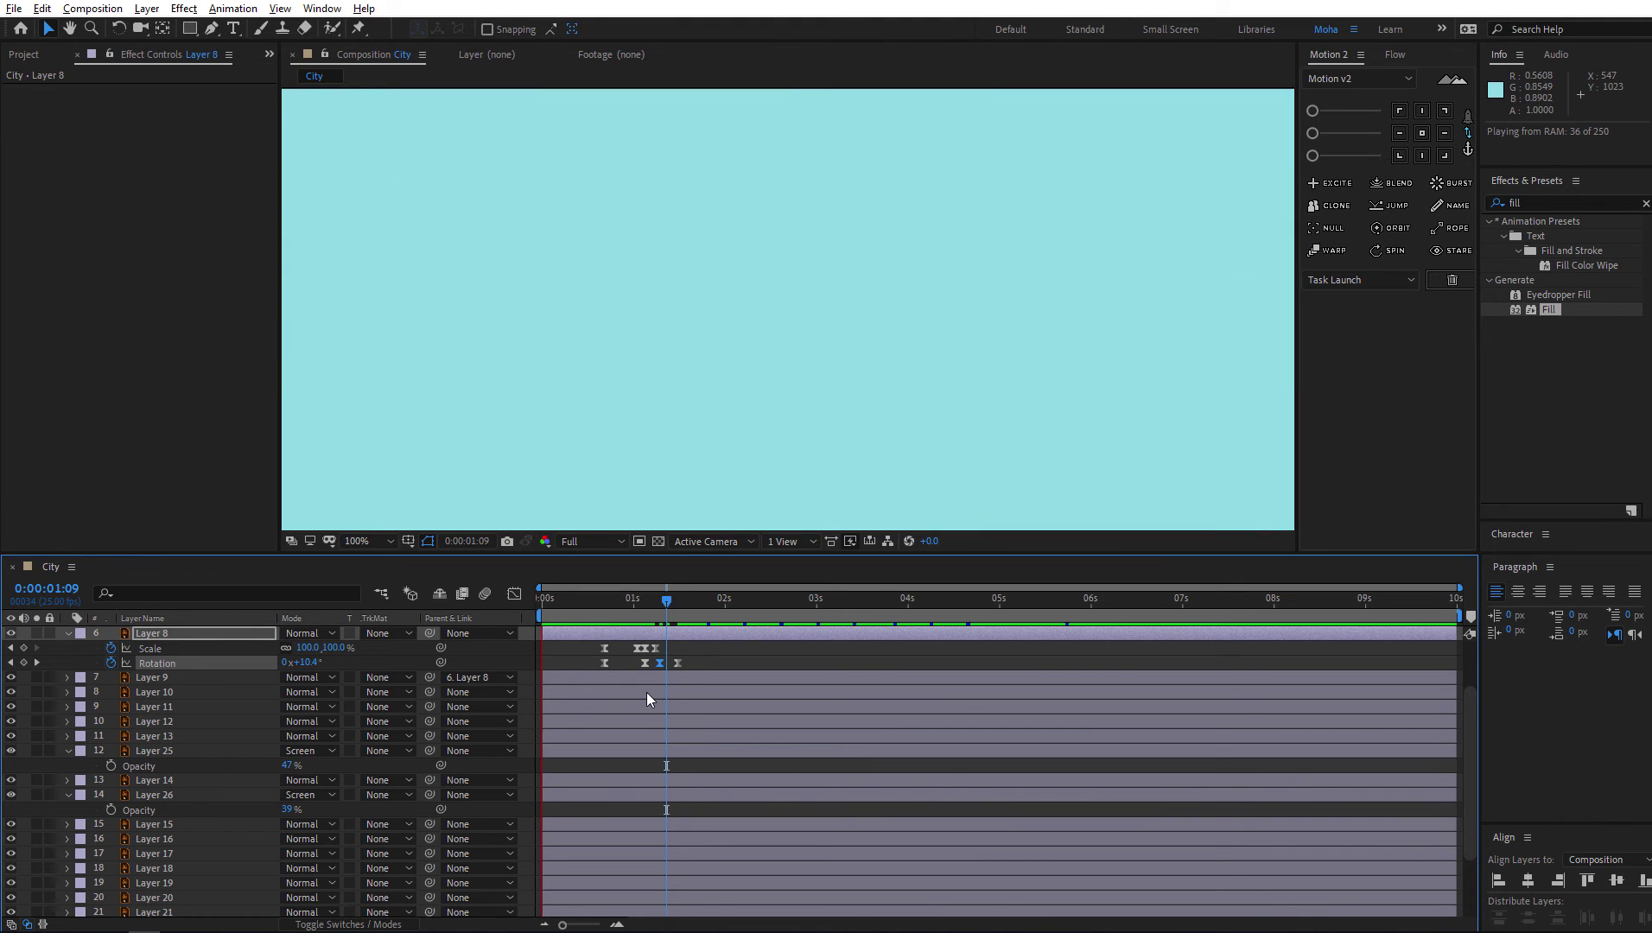
key(space)
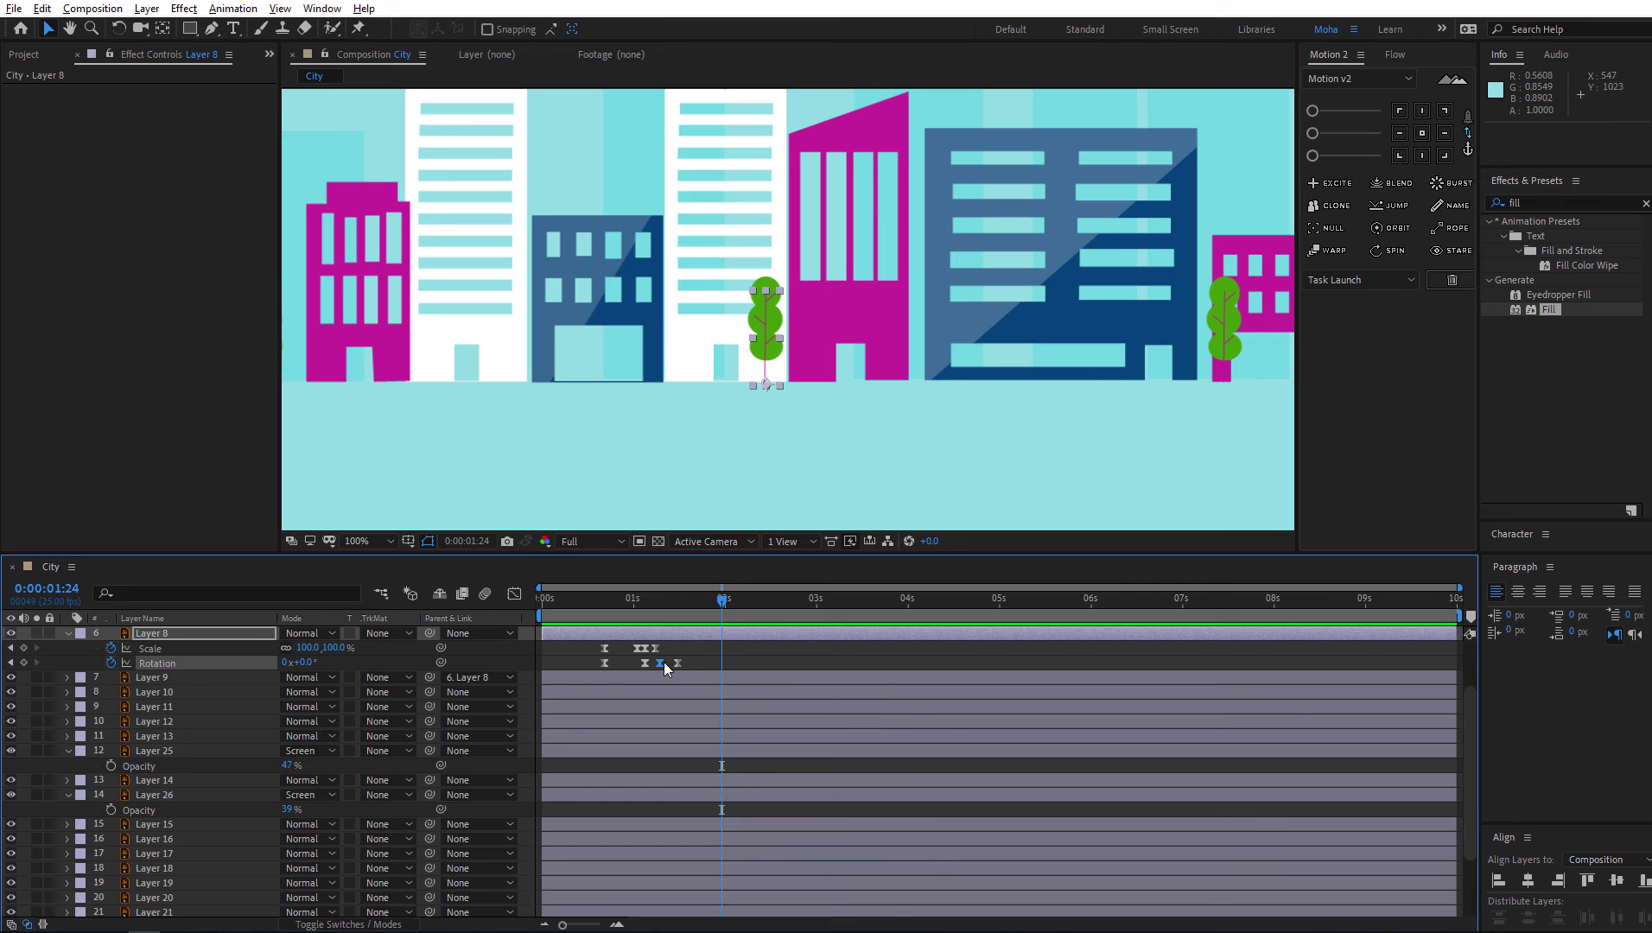
drag(660, 665, 700, 663)
click(682, 669)
key(space)
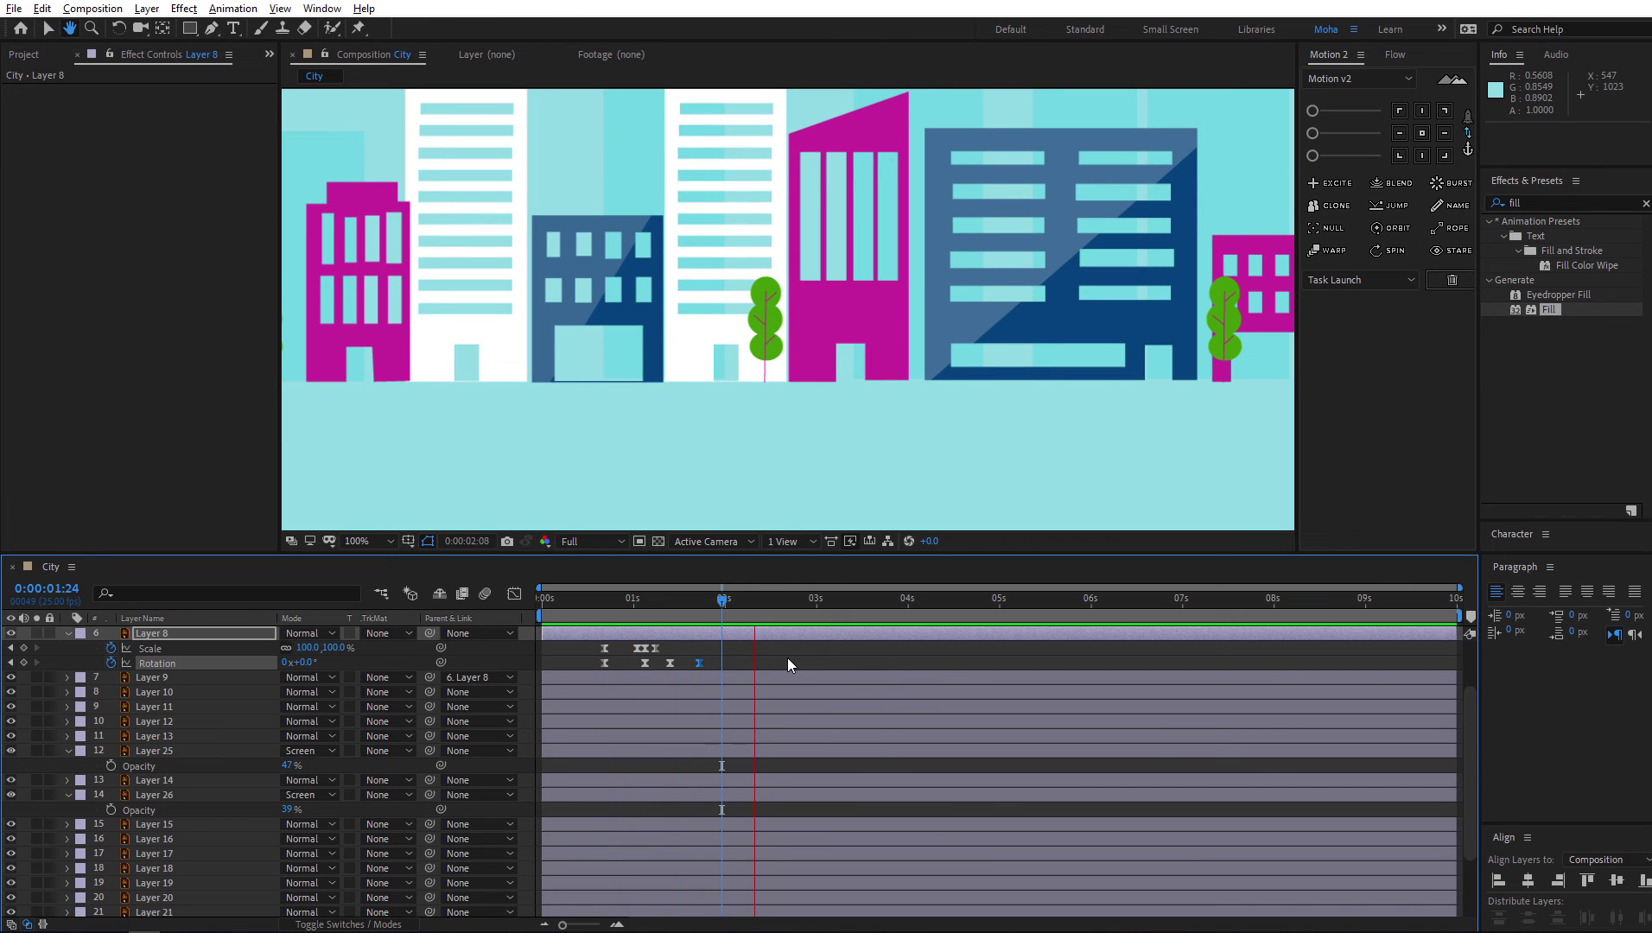
key(space)
click(681, 665)
drag(670, 664, 664, 666)
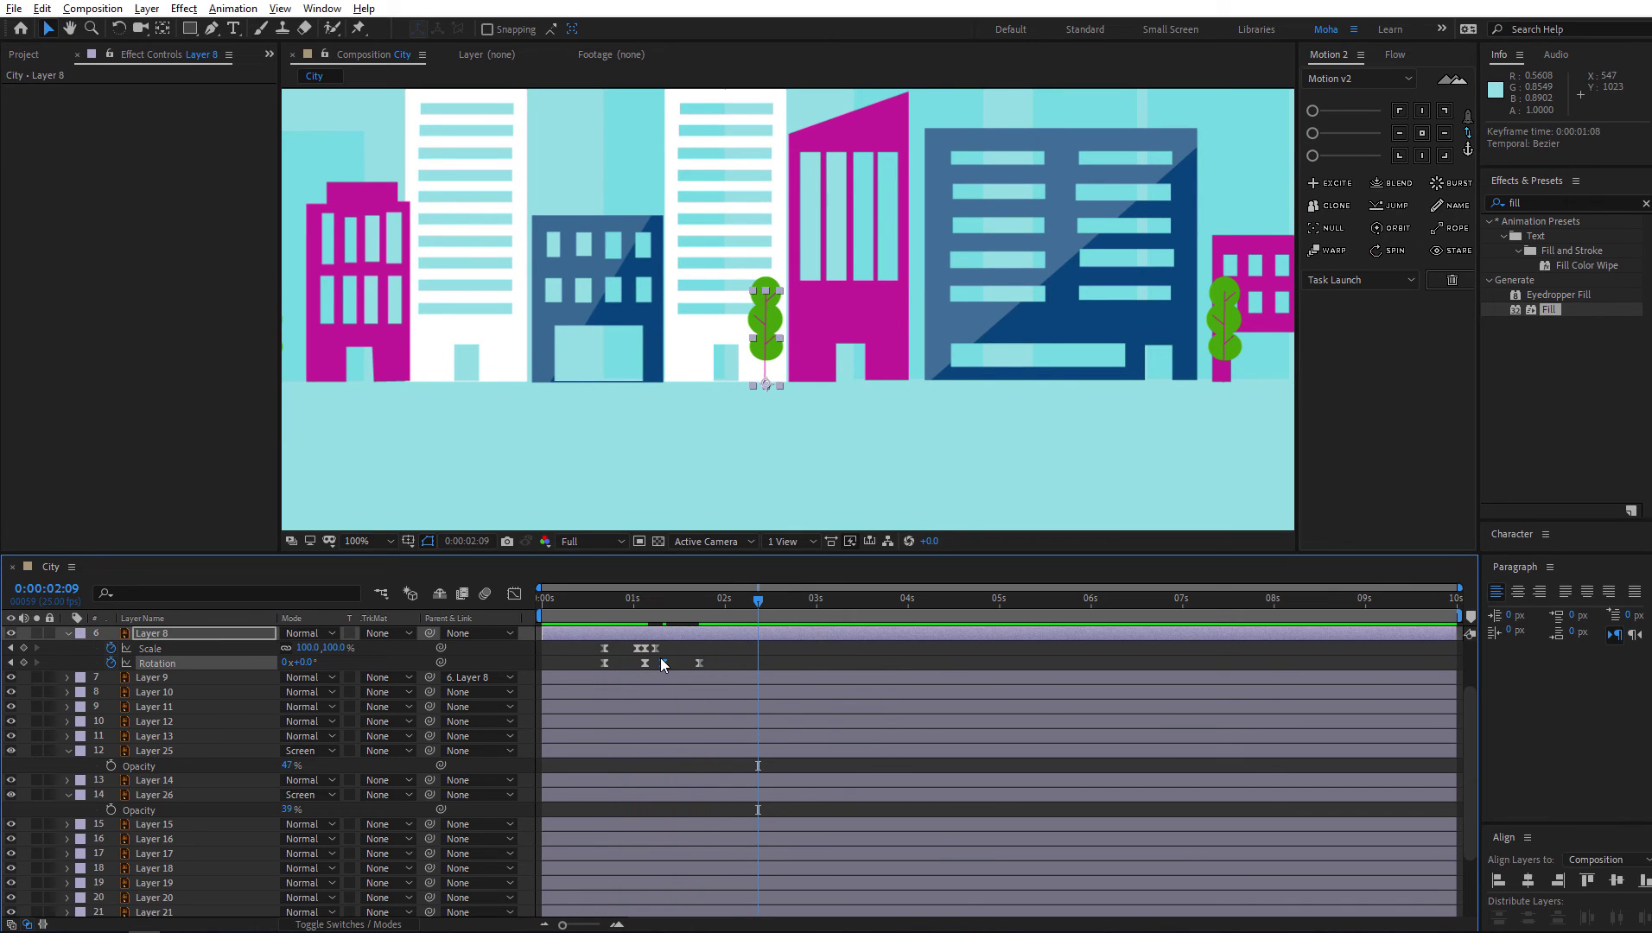
key(space)
key(space)
Add a 0° Rotation keyframe to the Layer 24 tree and move it to 0:00:00:17
click(1223, 375)
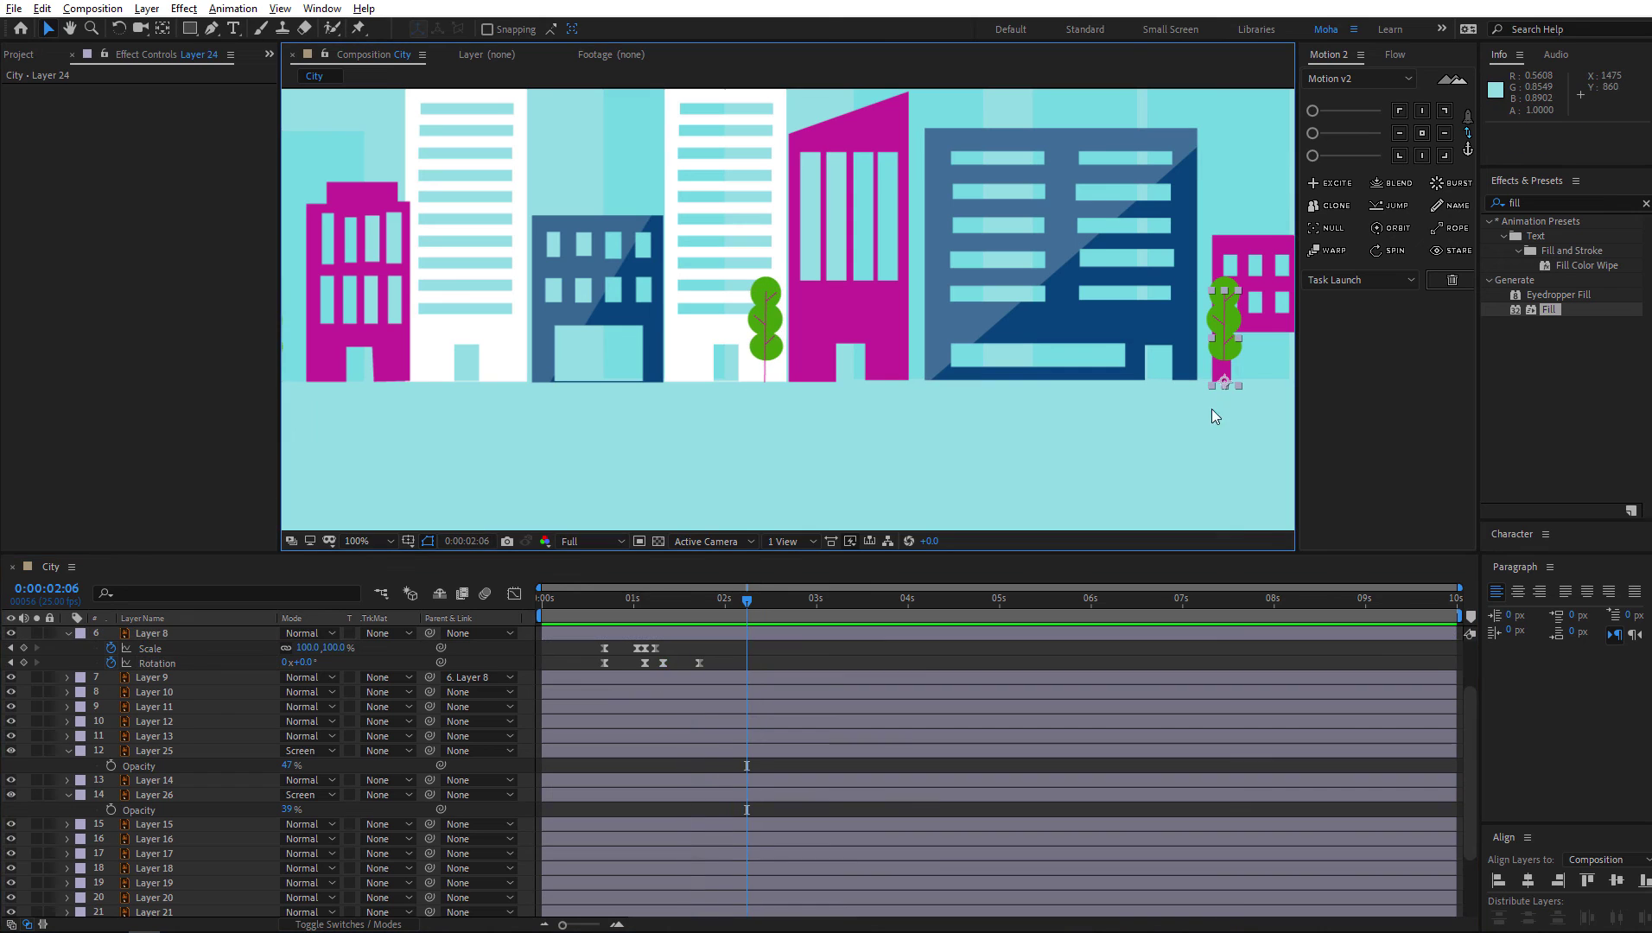
scroll(162, 663, up, 3)
key(r)
click(111, 664)
key(u)
drag(746, 678, 604, 679)
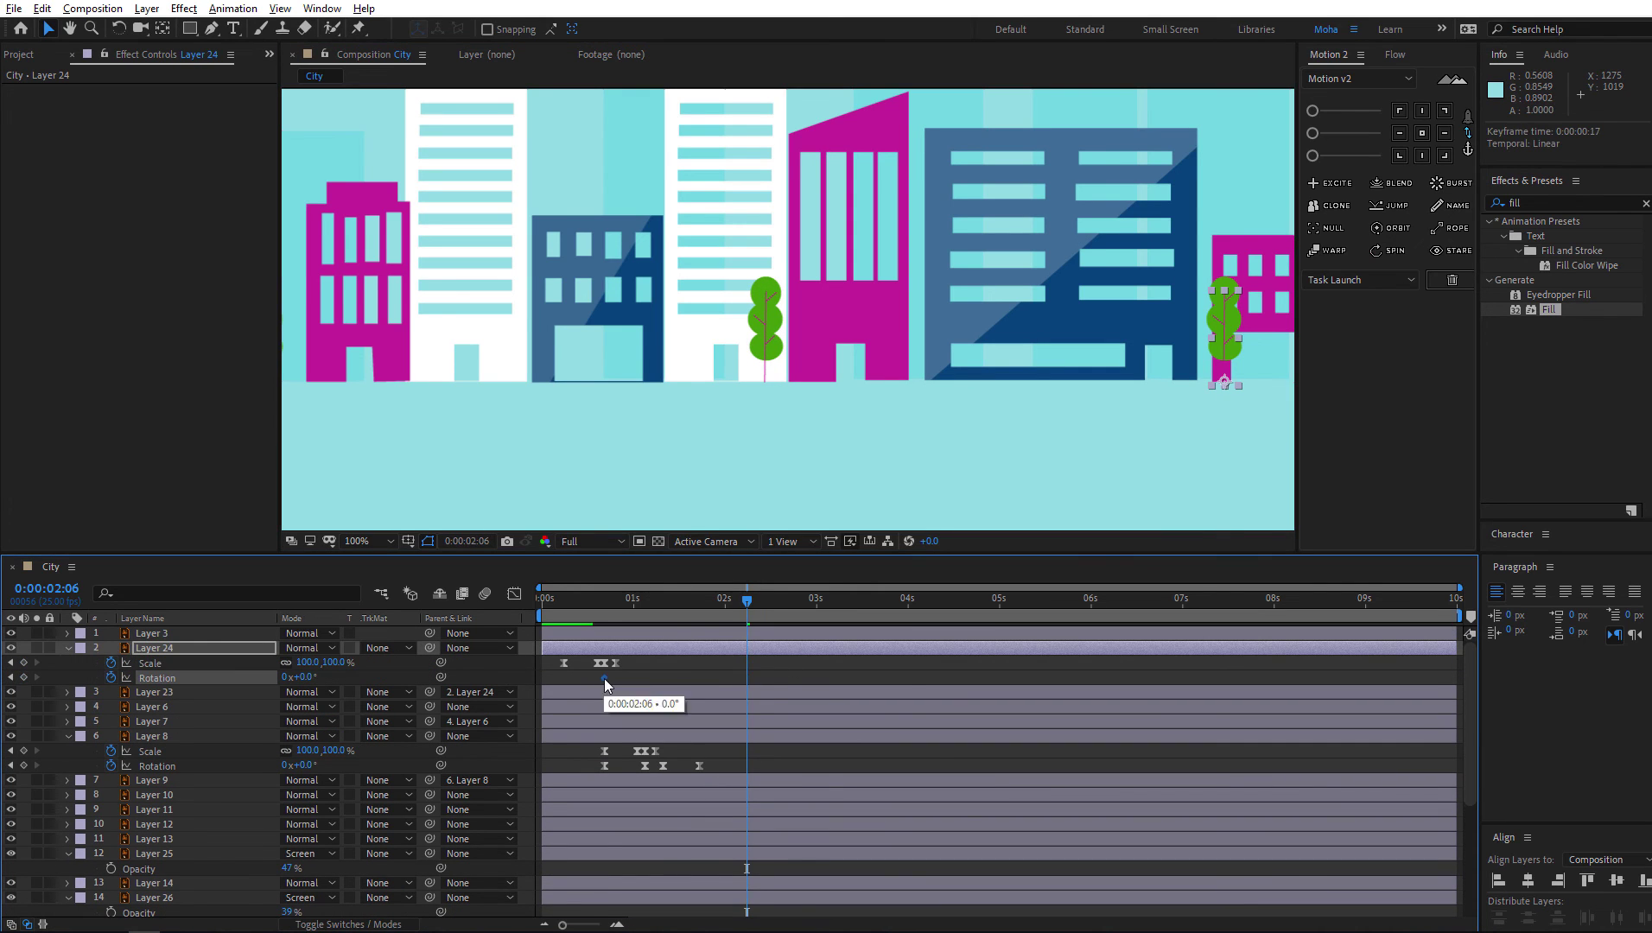
Add Layer 24 Rotation keyframes: a negative tilt at its first Scale keyframe, 6° at 0:00:00:20 and 0° at 0:00:01:02
drag(598, 601, 563, 618)
drag(303, 677, 273, 677)
drag(564, 600, 615, 610)
drag(303, 678, 308, 677)
drag(615, 600, 640, 602)
click(603, 678)
key(ctrl+c)
key(ctrl+v)
drag(649, 677, 562, 678)
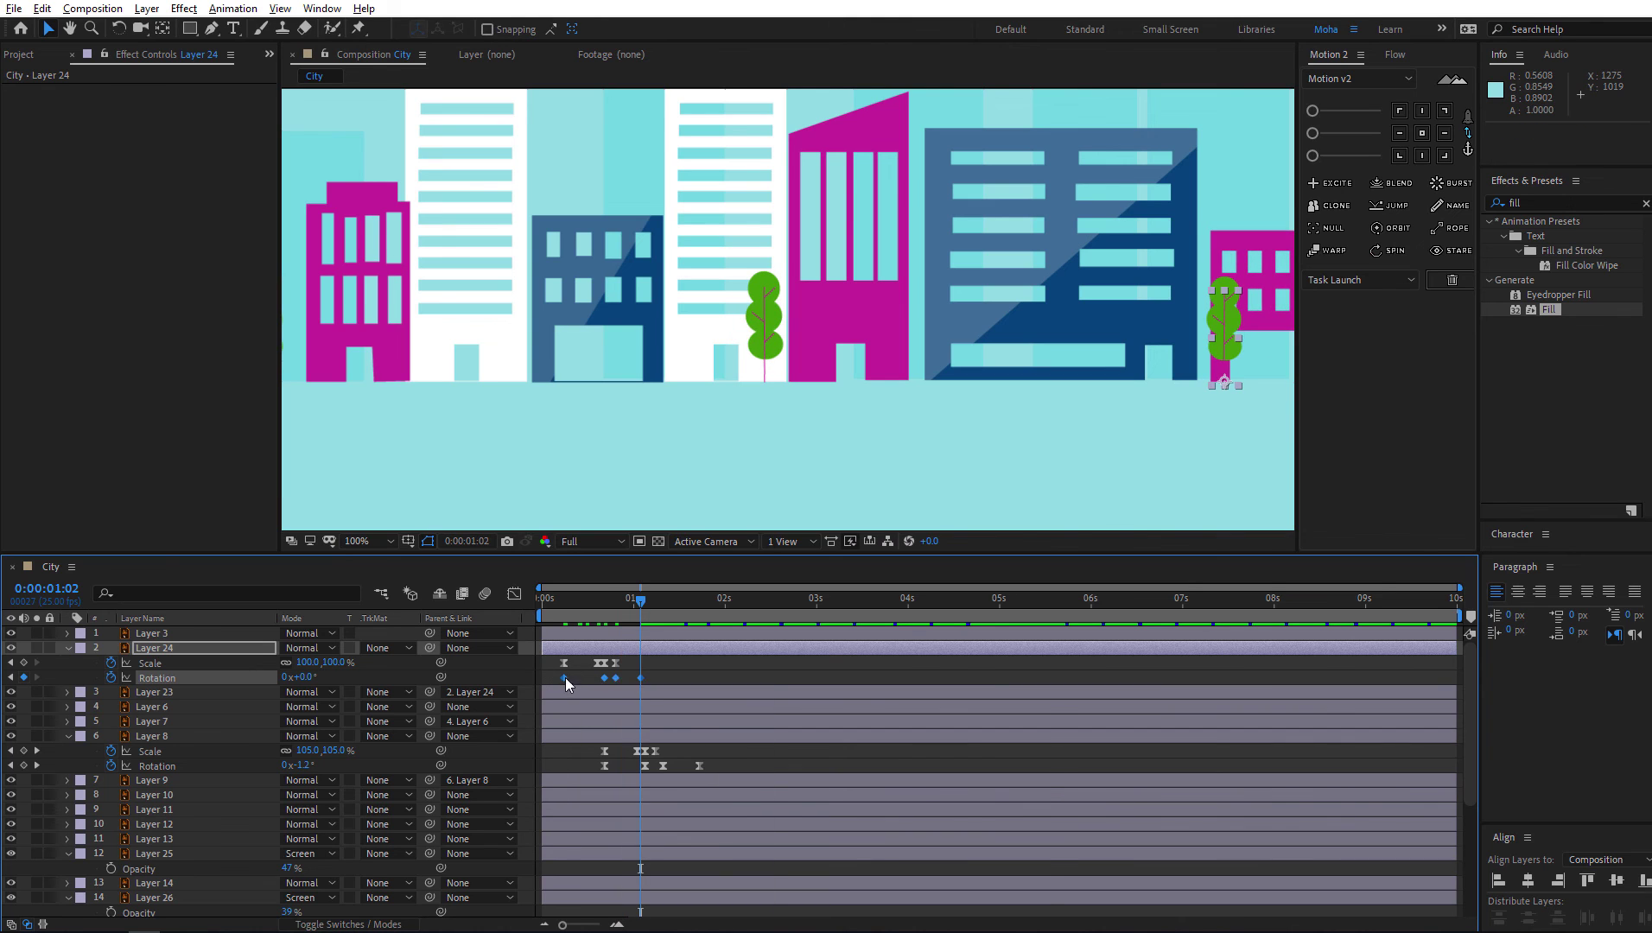
Apply Easy Ease to all of Layer 24's Rotation keyframes and preview the swing
right_click(565, 677)
mouse_move(673, 896)
click(889, 778)
key(space)
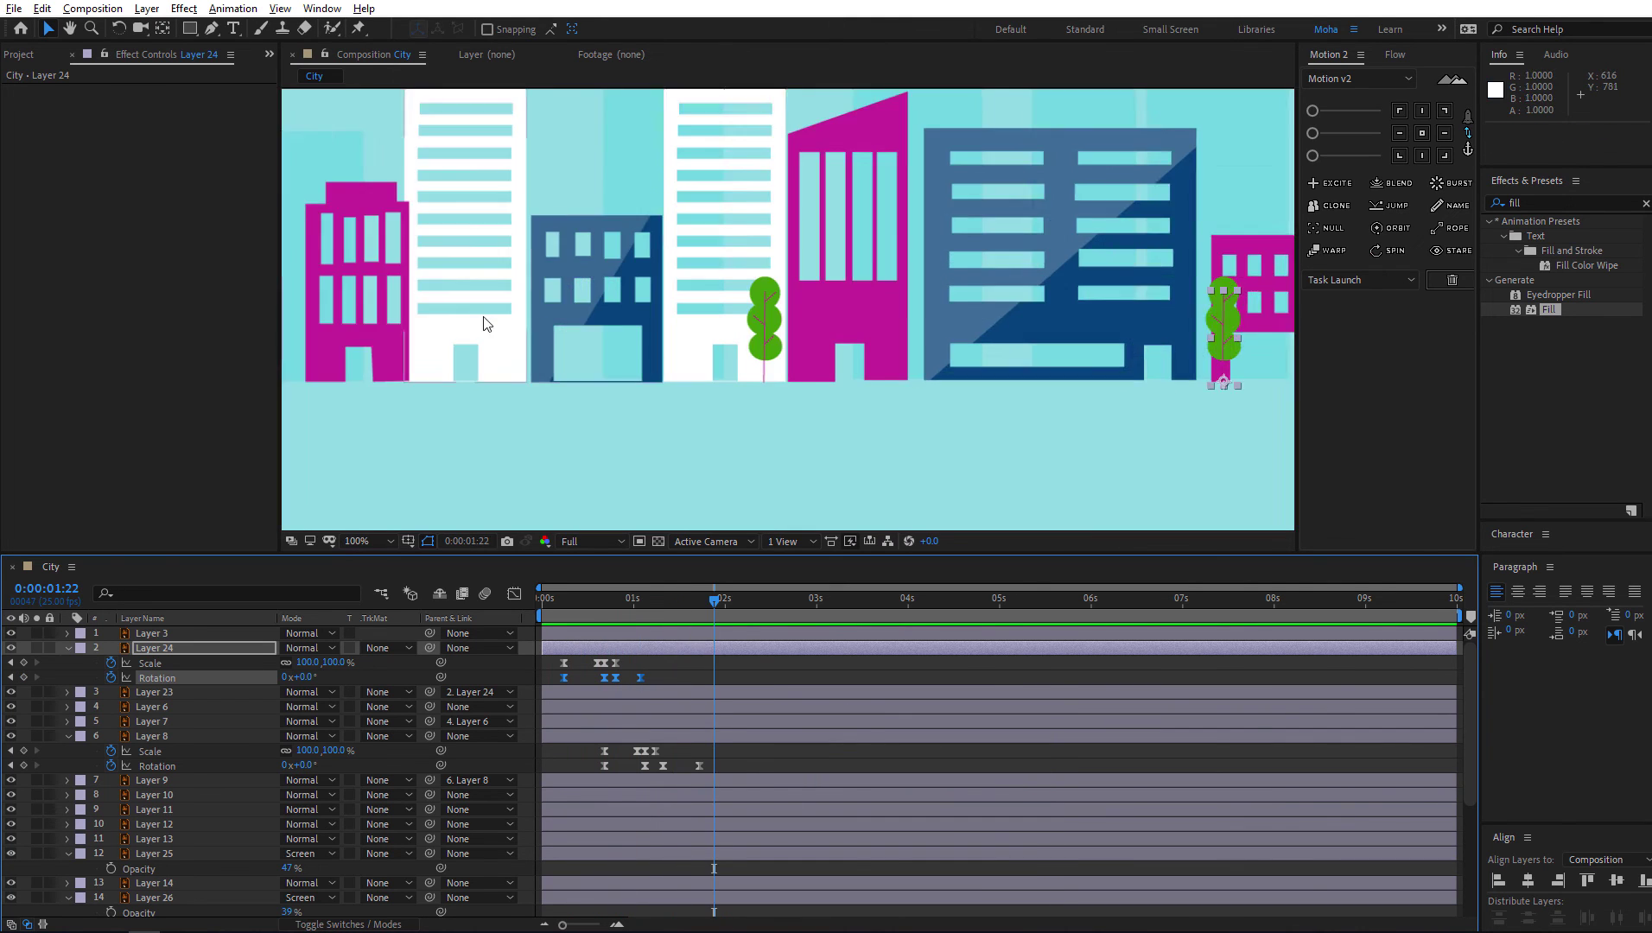
Keyframe the Layer 6 tree's Rotation at 0° on its second Scale keyframe and -50° on its first
click(542, 363)
key(s)
drag(636, 610, 615, 616)
key(shift+r)
click(111, 736)
key(j)
key(j)
click(305, 736)
text(-50)
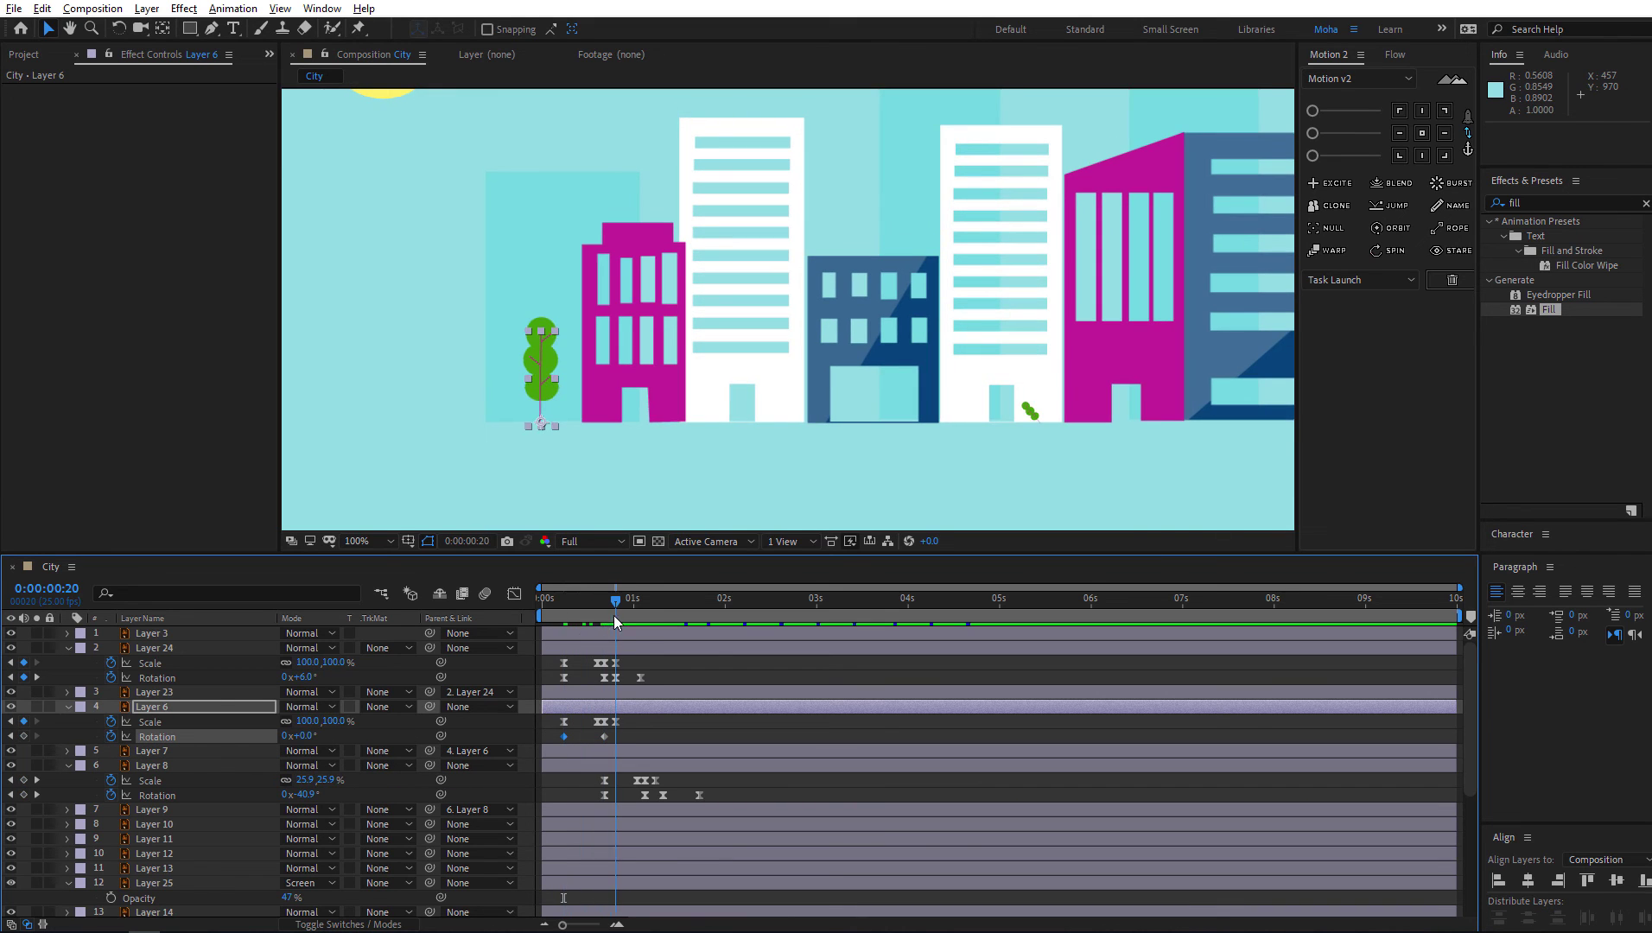
Add Layer 6 Rotation keyframes with a slight positive tilt at 0:00:00:20 and 0° at 0:00:01:03, Easy Ease them all and preview
drag(303, 736, 308, 736)
drag(616, 612, 644, 615)
drag(305, 736, 303, 736)
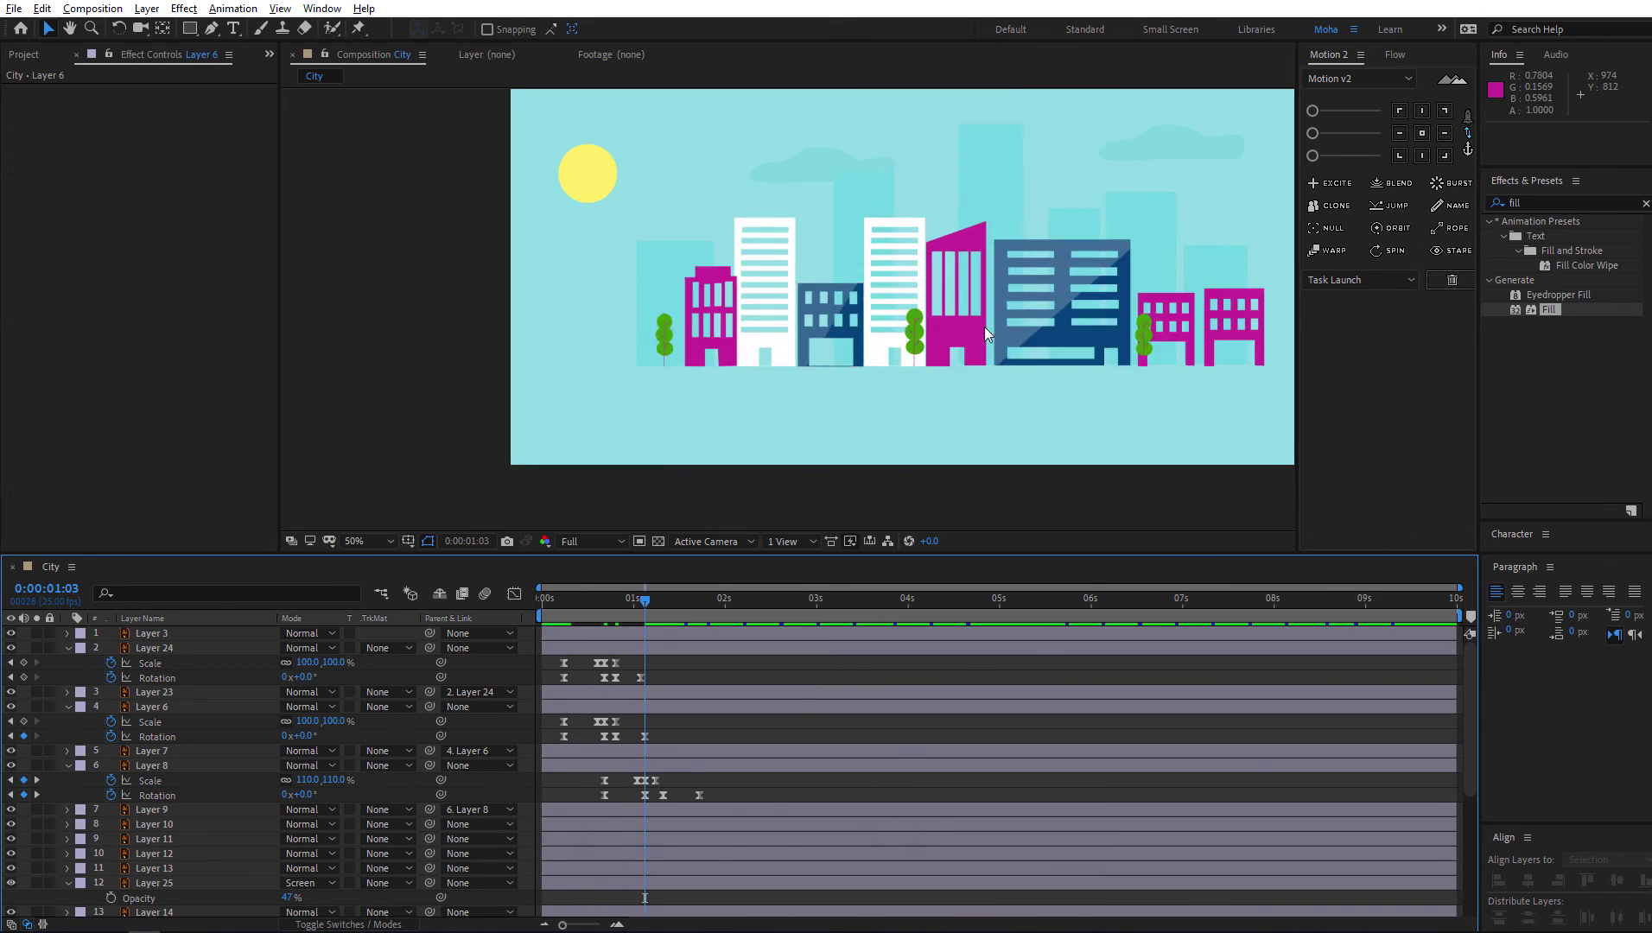
key(space)
key(space)
Add Position keyframes to both clouds, Shape Layer 1 and Shape Layer 2, at 0:00:09:24
click(643, 219)
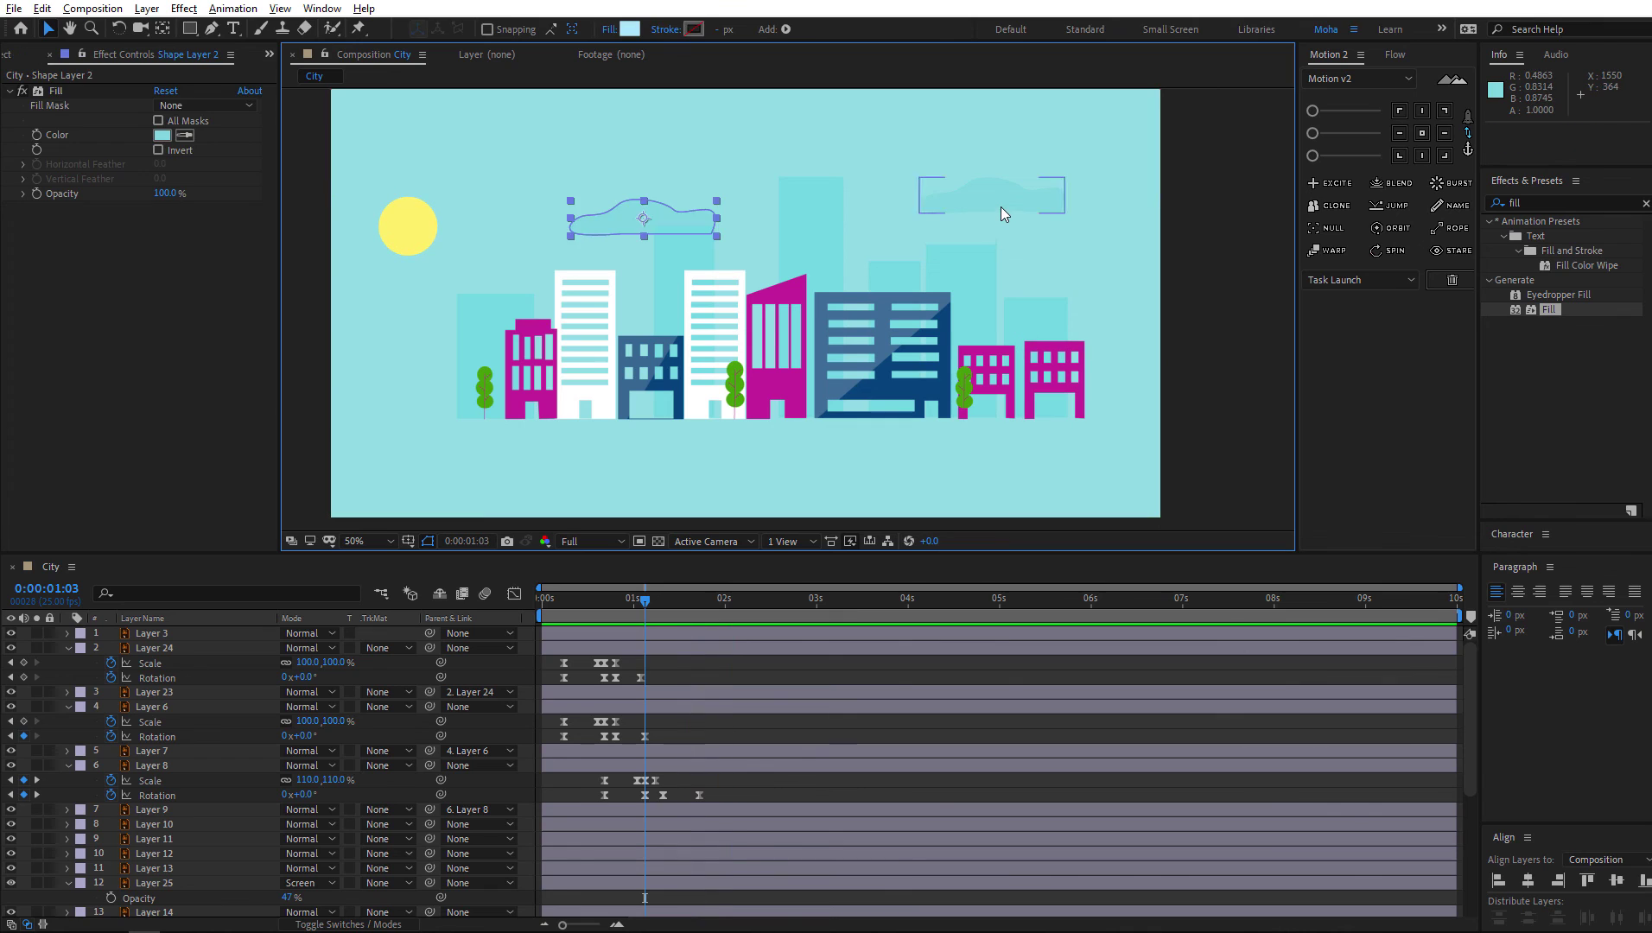
click(1001, 207)
click(616, 219)
shift+click(999, 190)
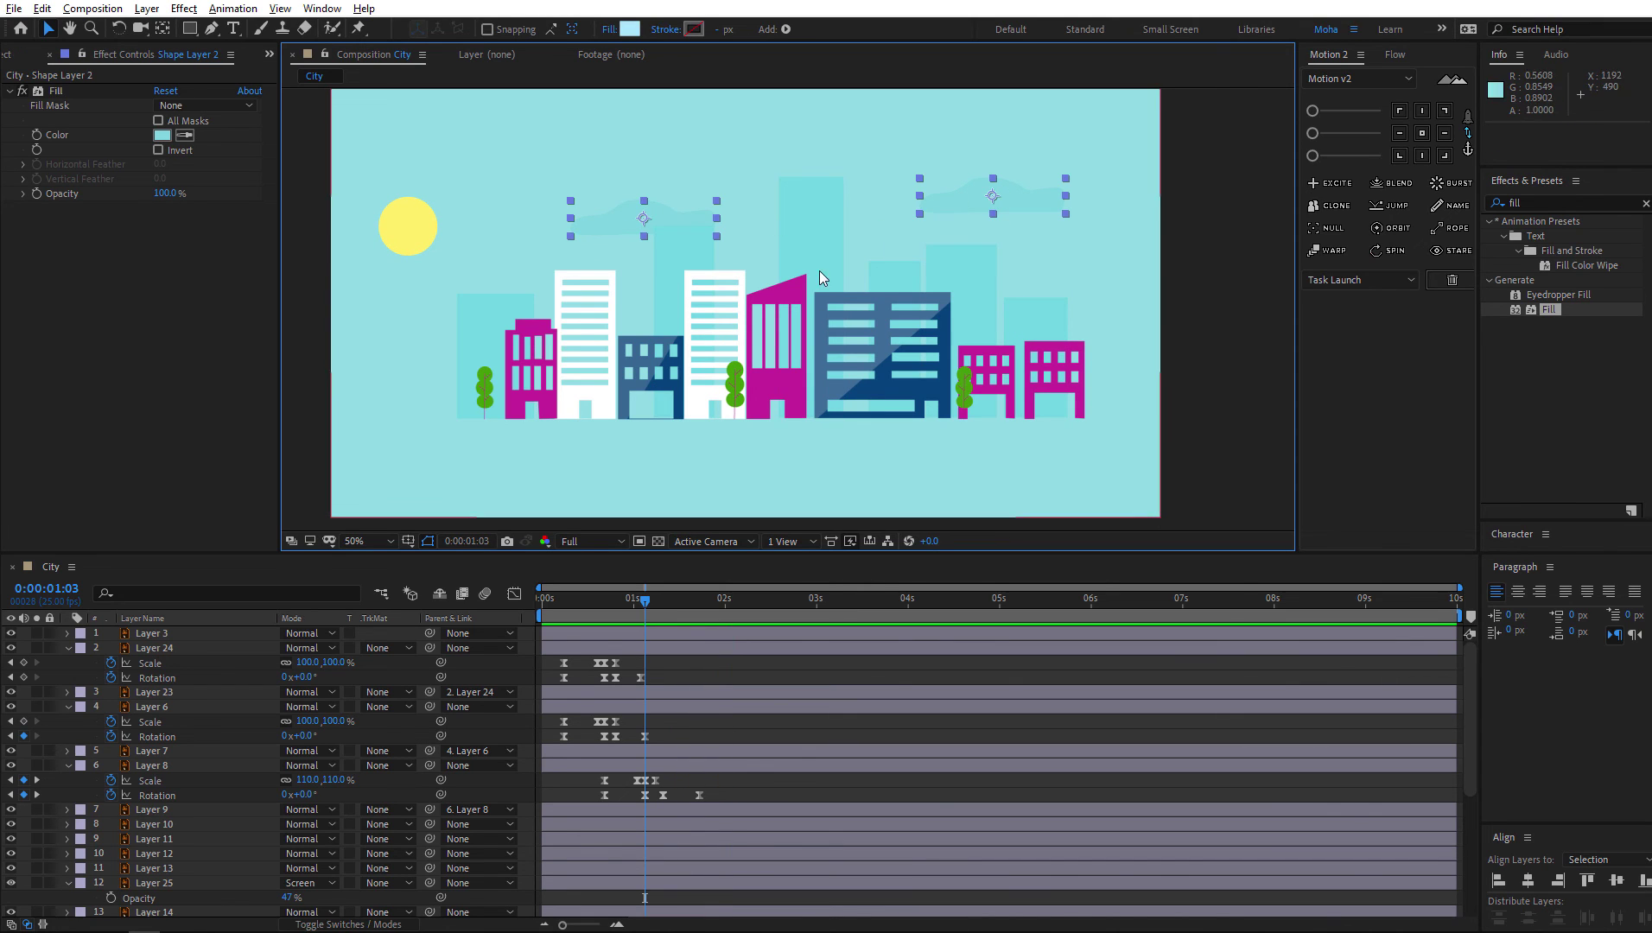
click(596, 308)
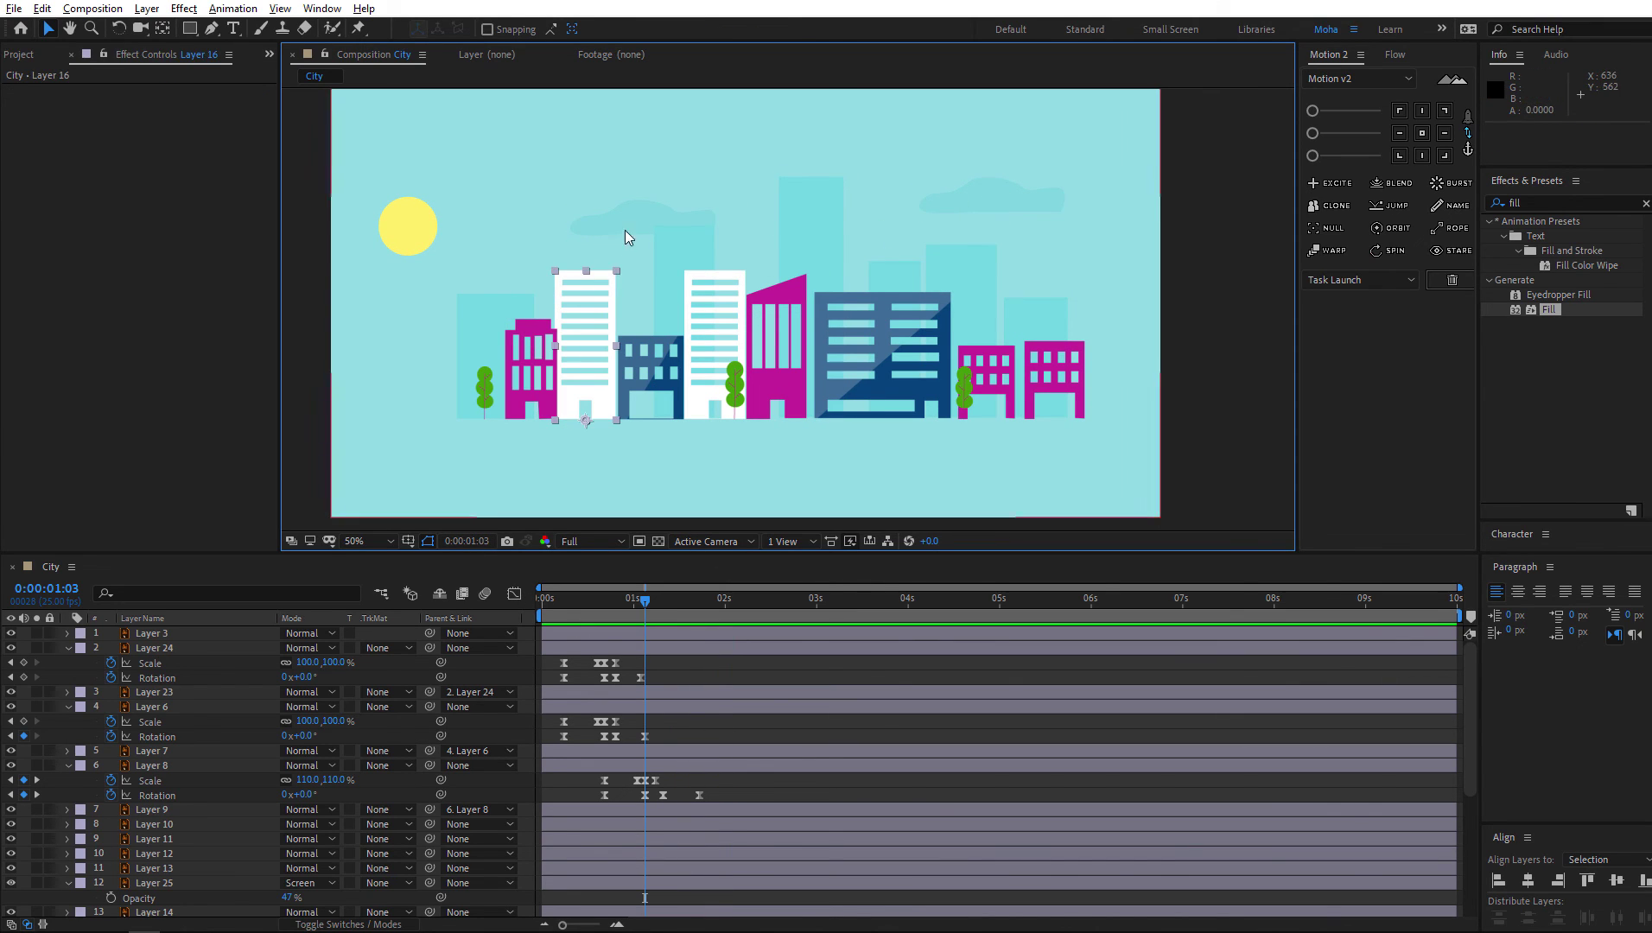
click(633, 220)
shift+click(1006, 196)
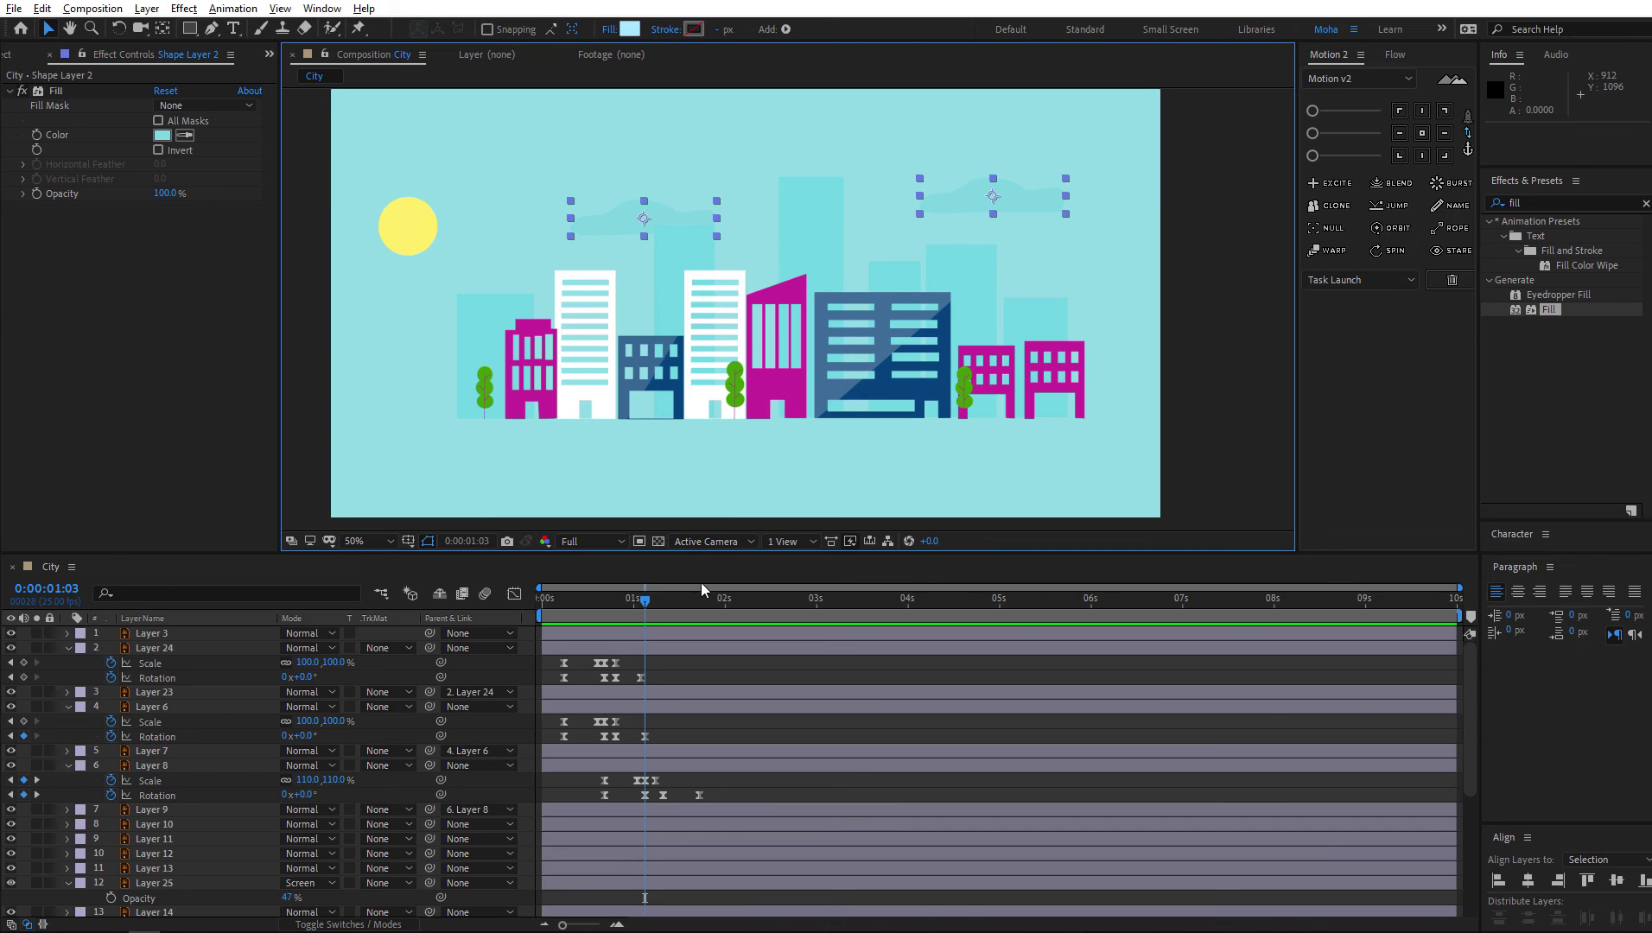
drag(1039, 617, 1505, 628)
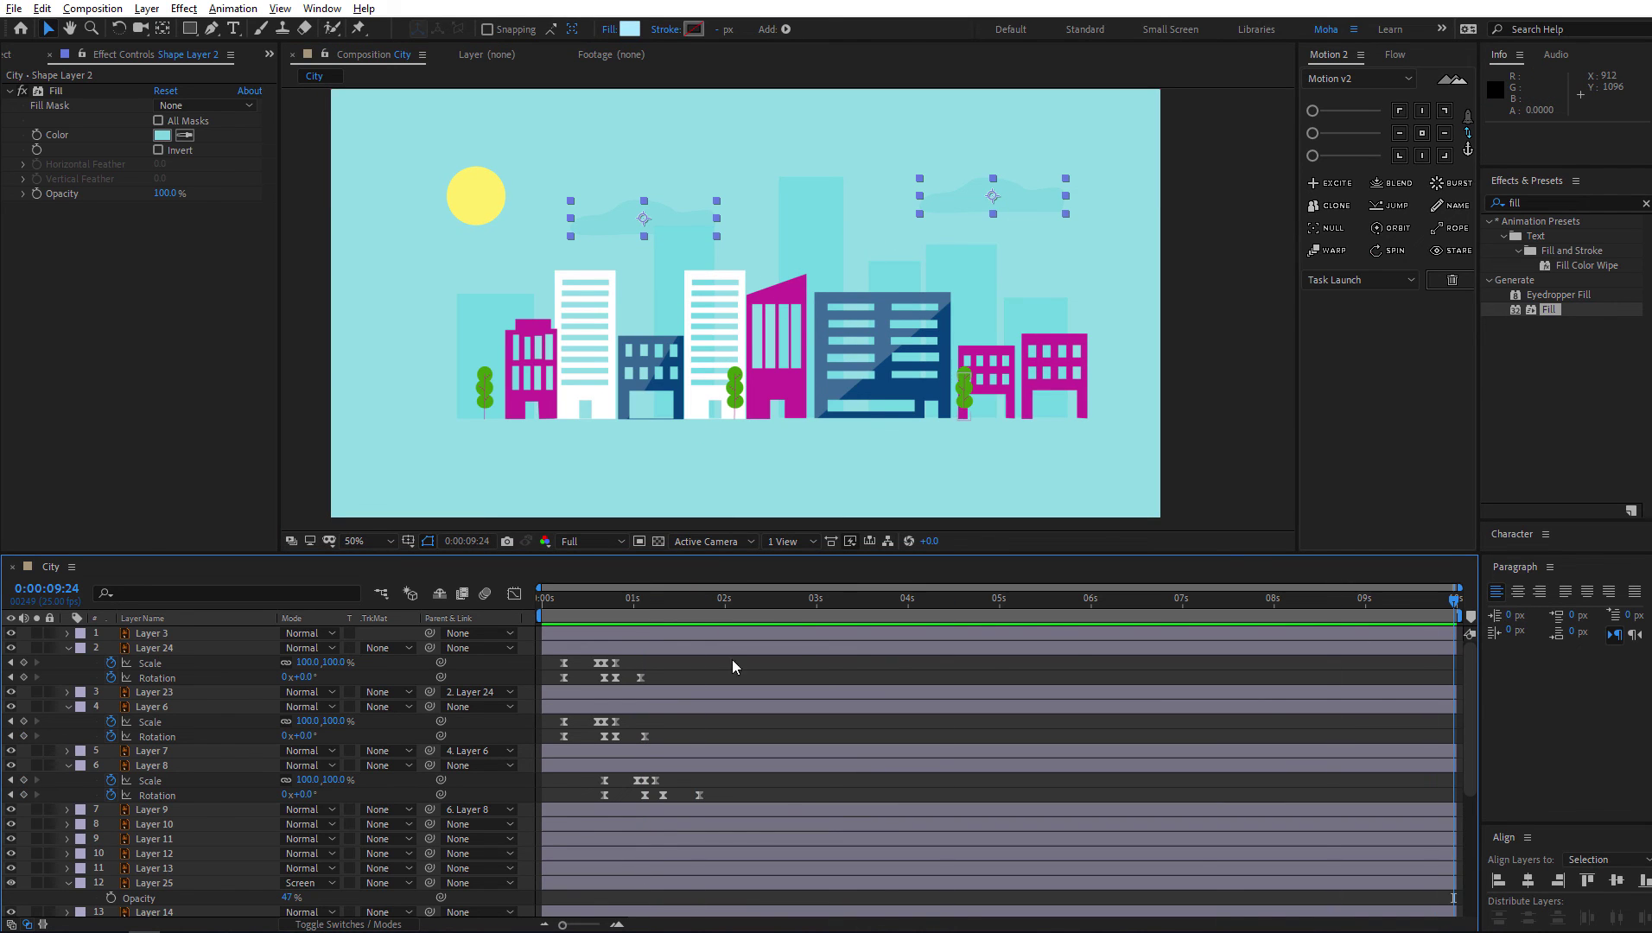
scroll(349, 687, down, 5)
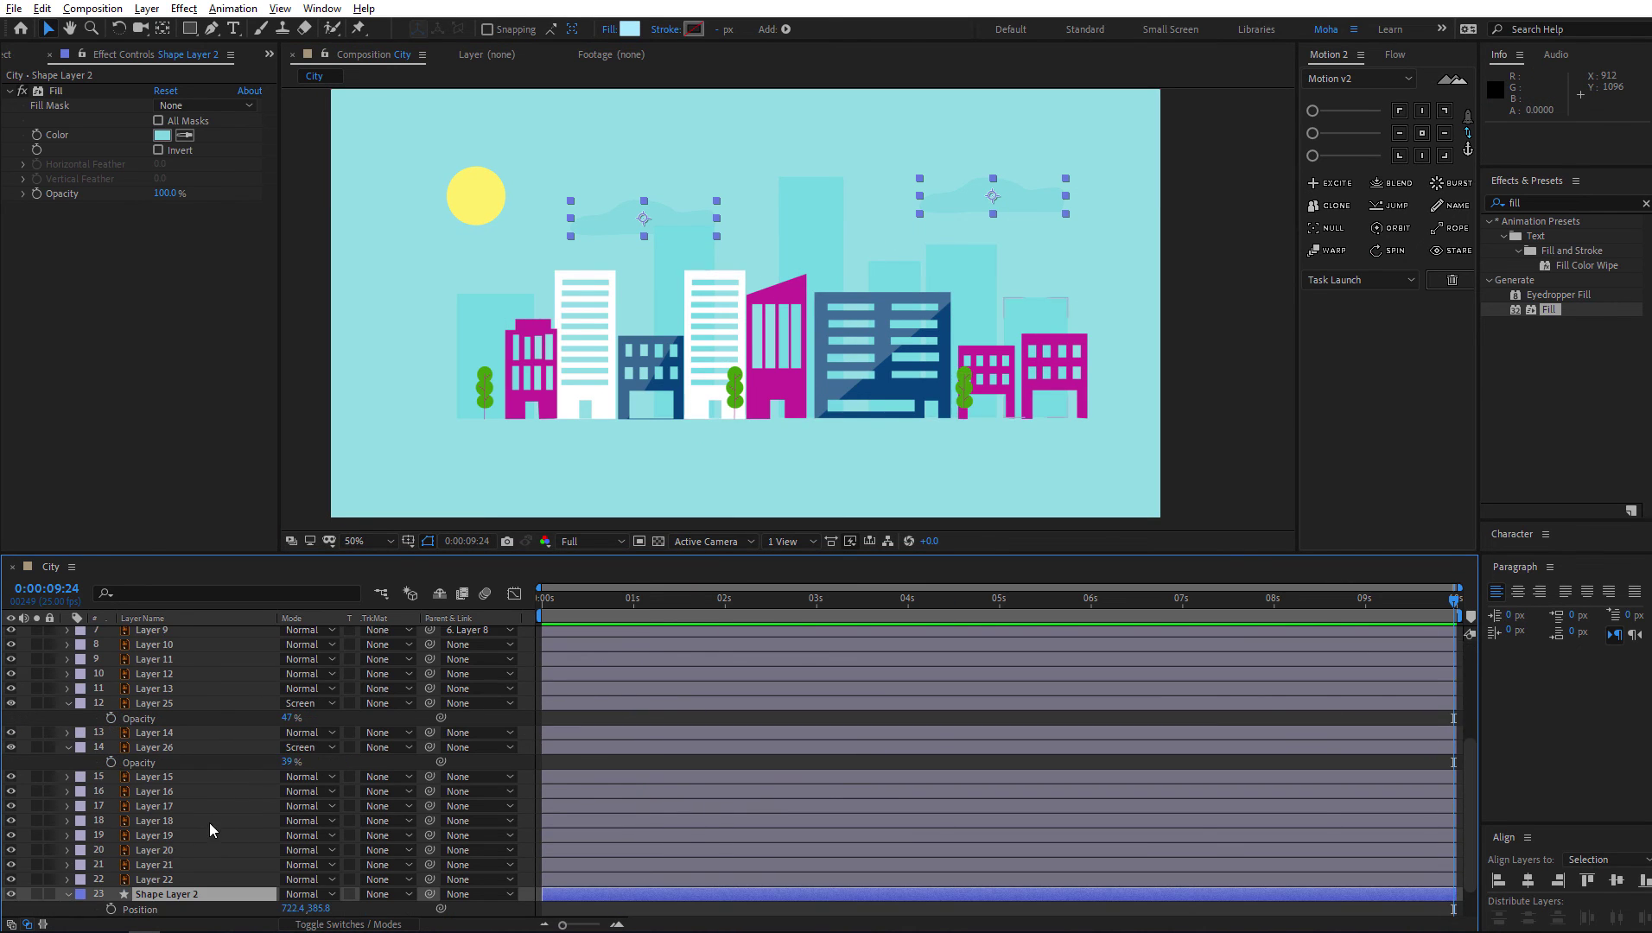
scroll(233, 775, down, 2)
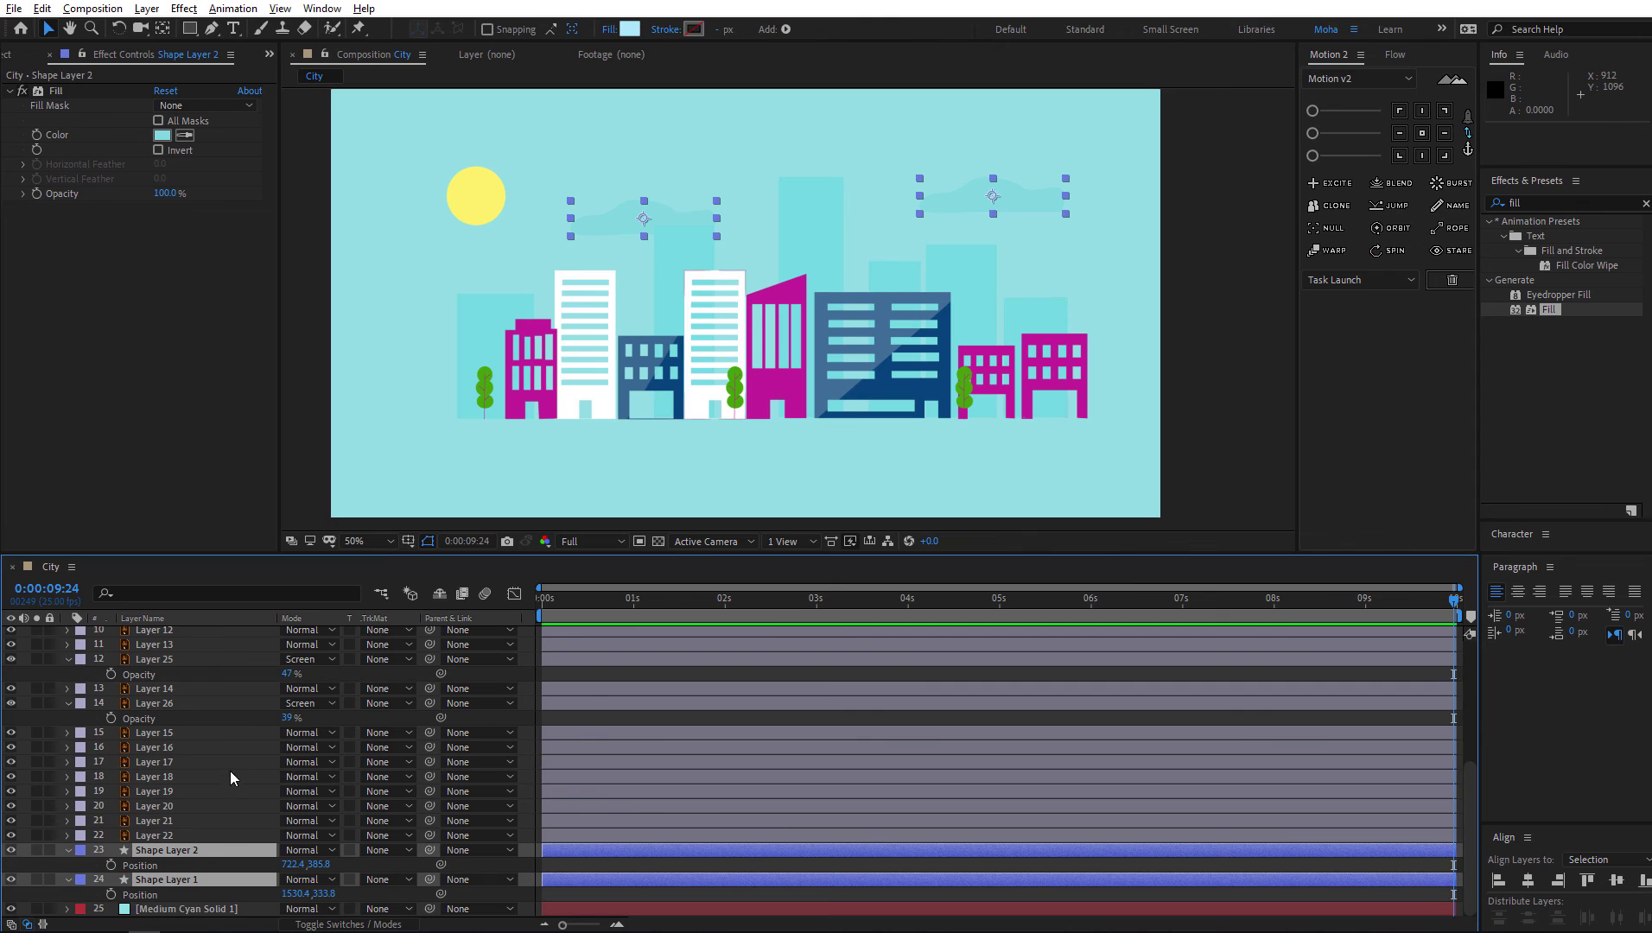
click(110, 864)
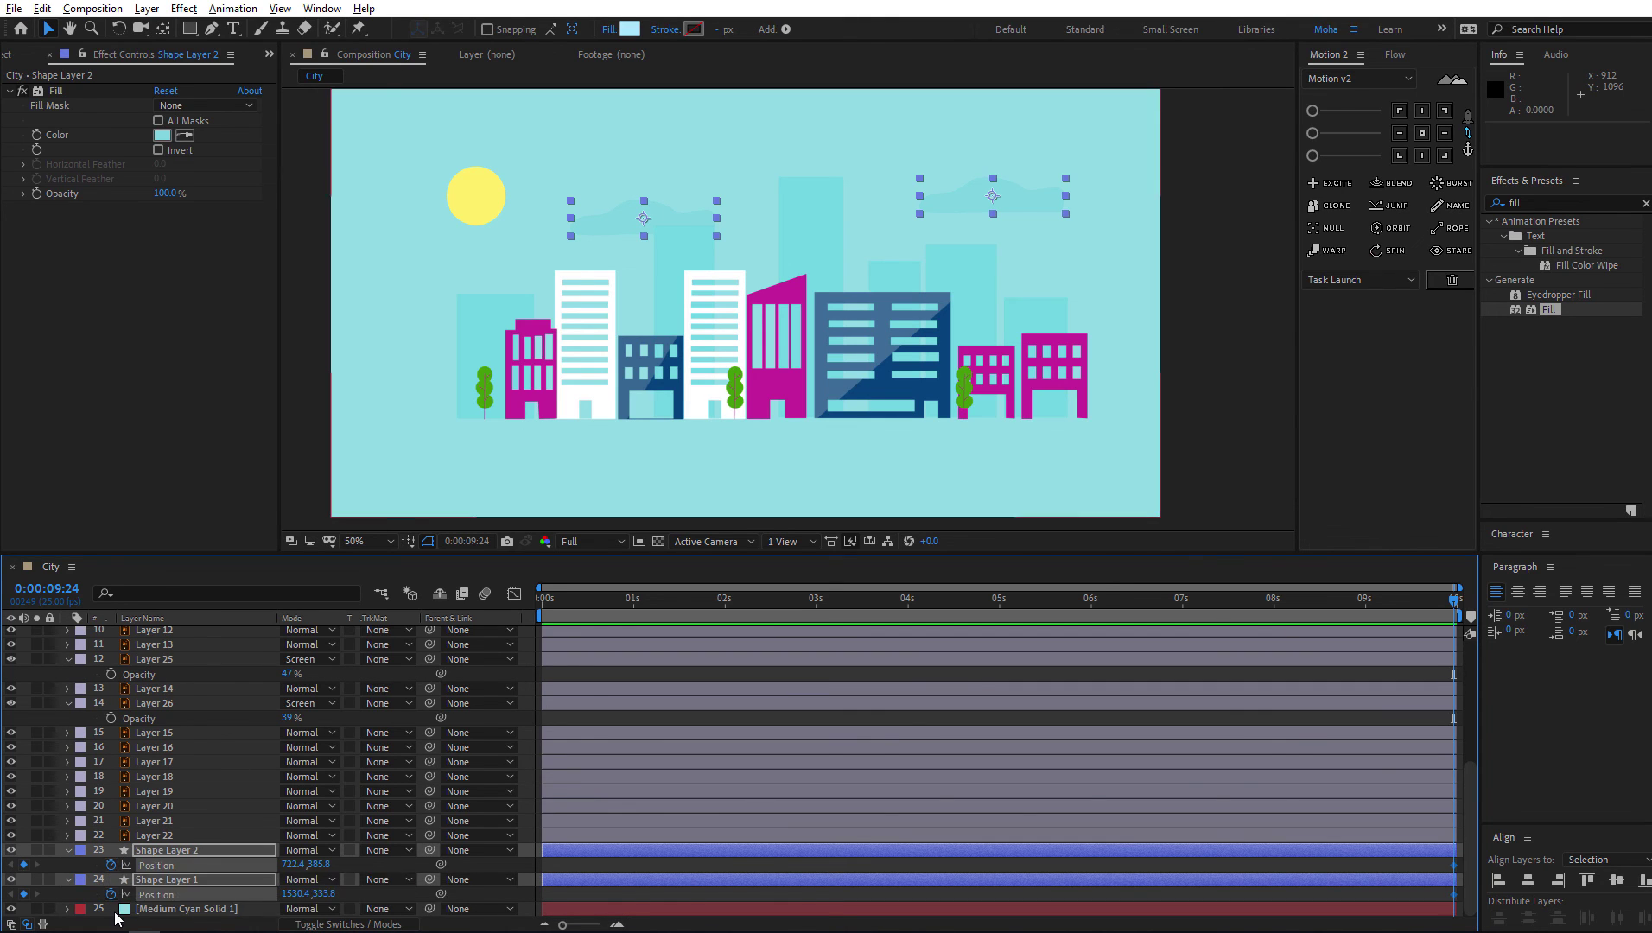
click(111, 894)
At 0:00:00:00, move both clouds 282 px to the left as their starting Position keyframes, and preview the drift
click(1326, 600)
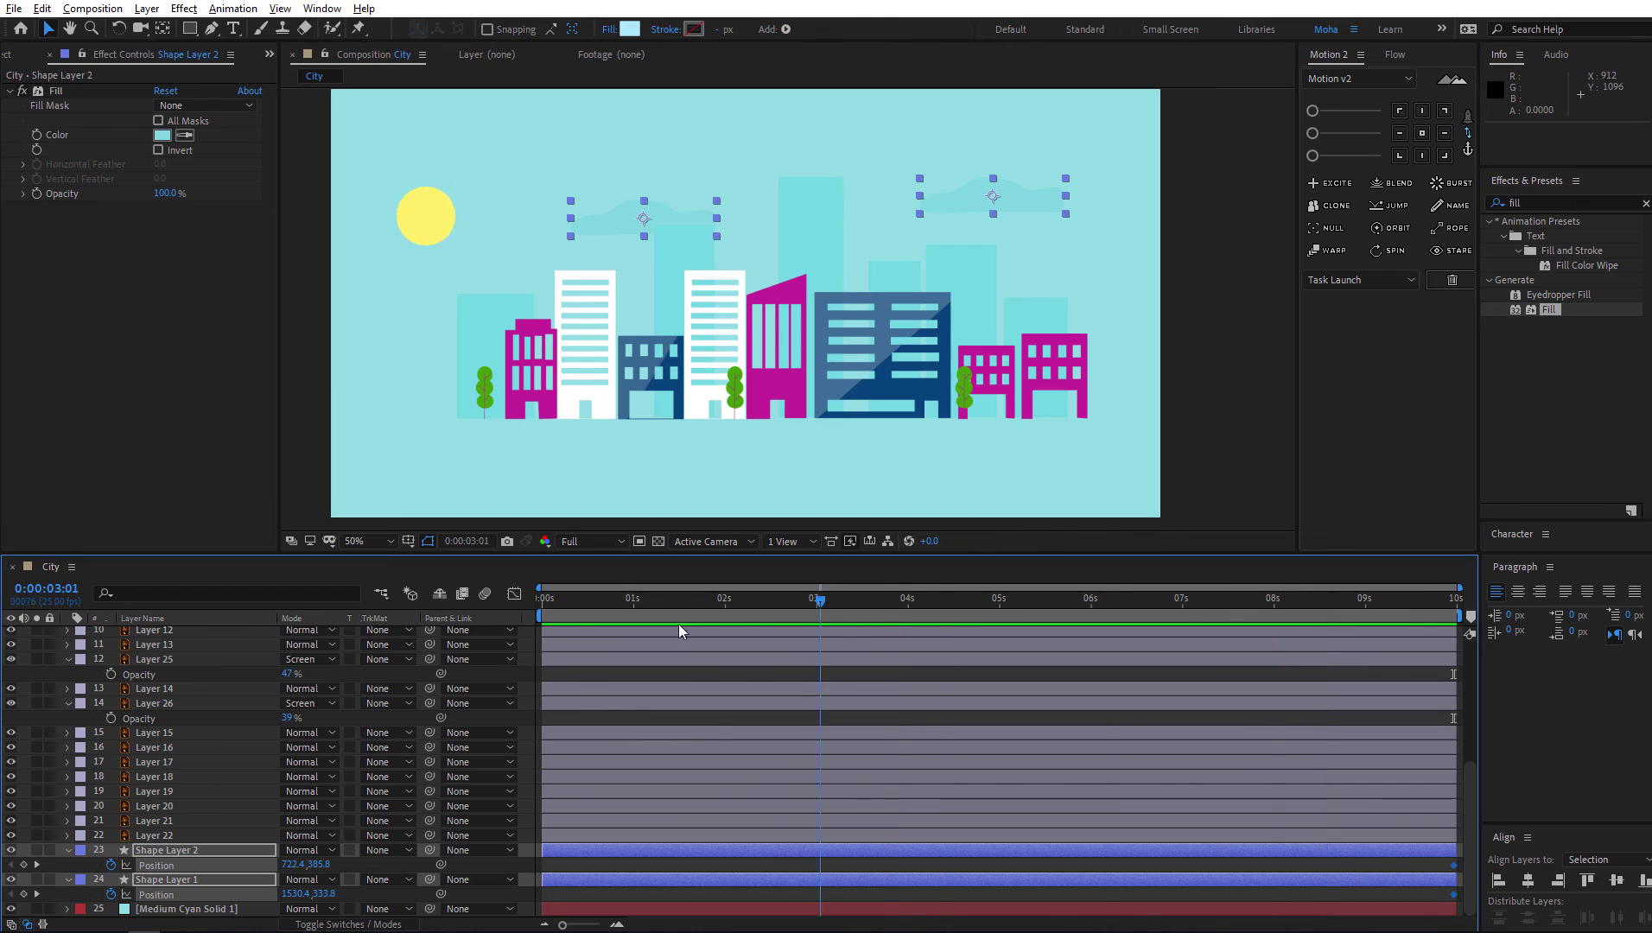
key(Home)
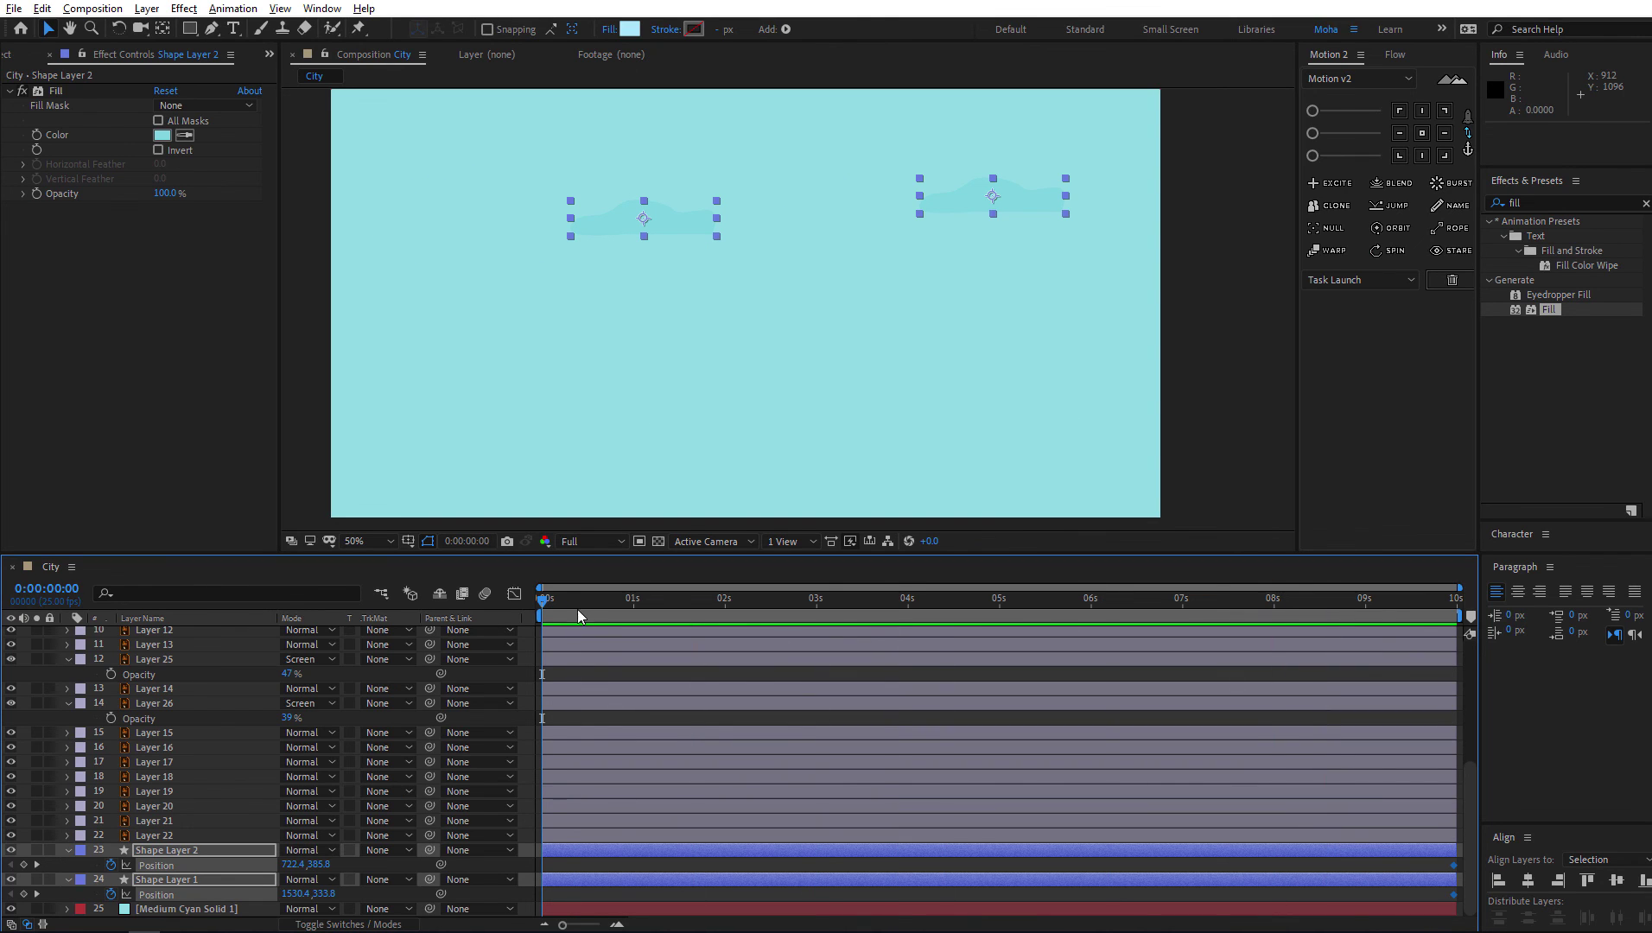
drag(690, 225, 570, 242)
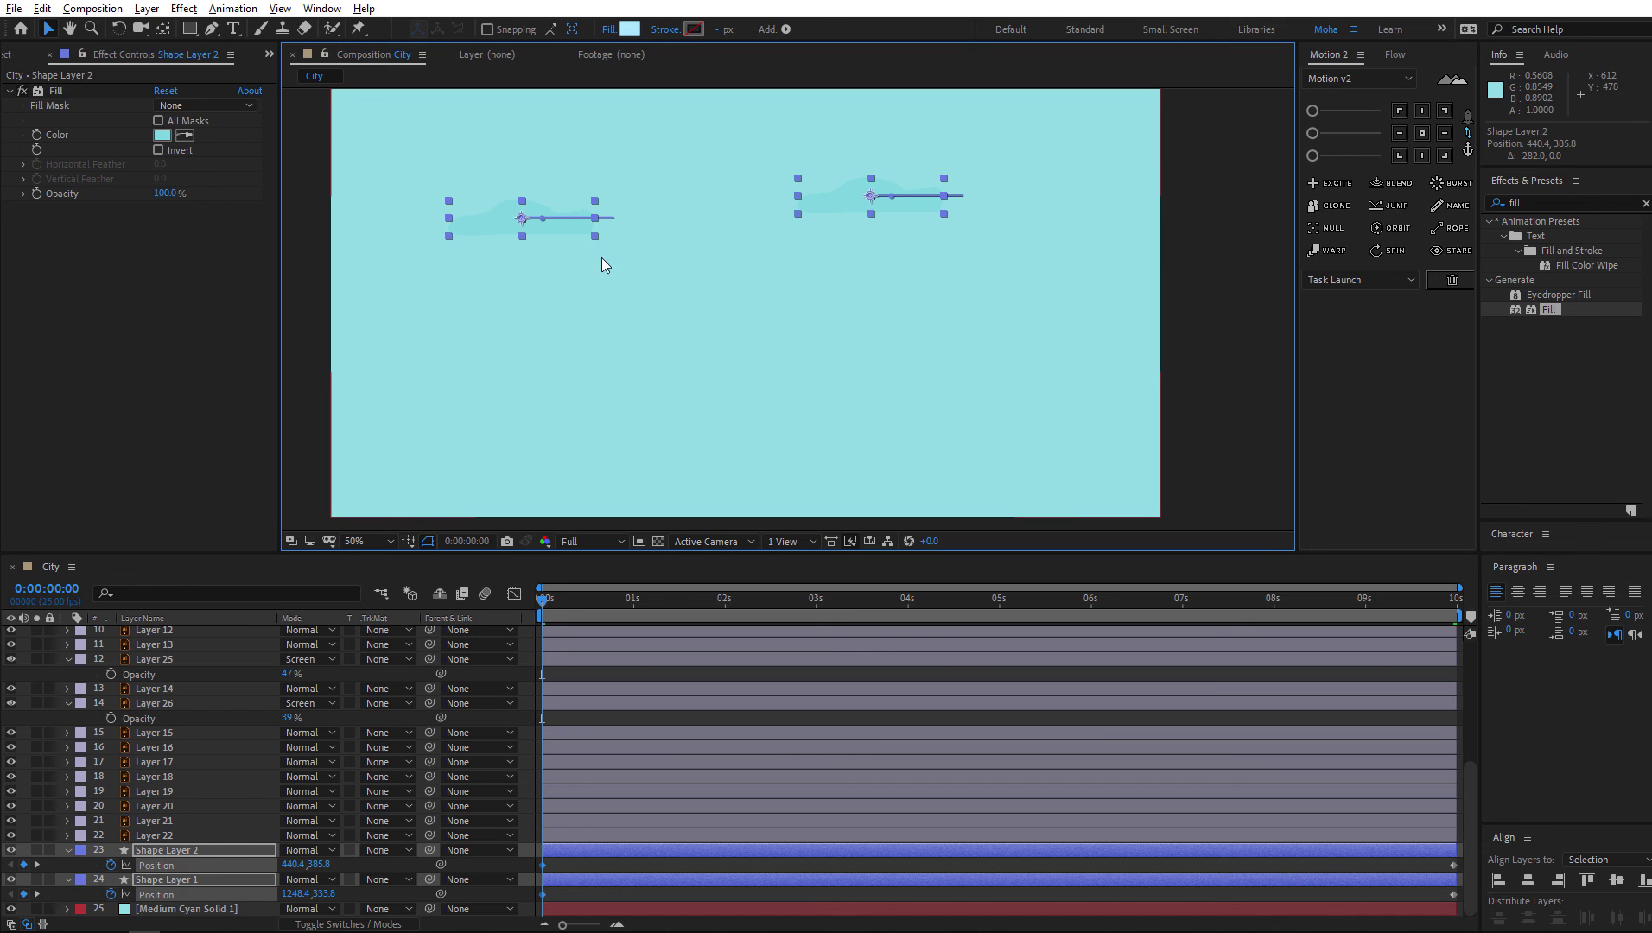
key(space)
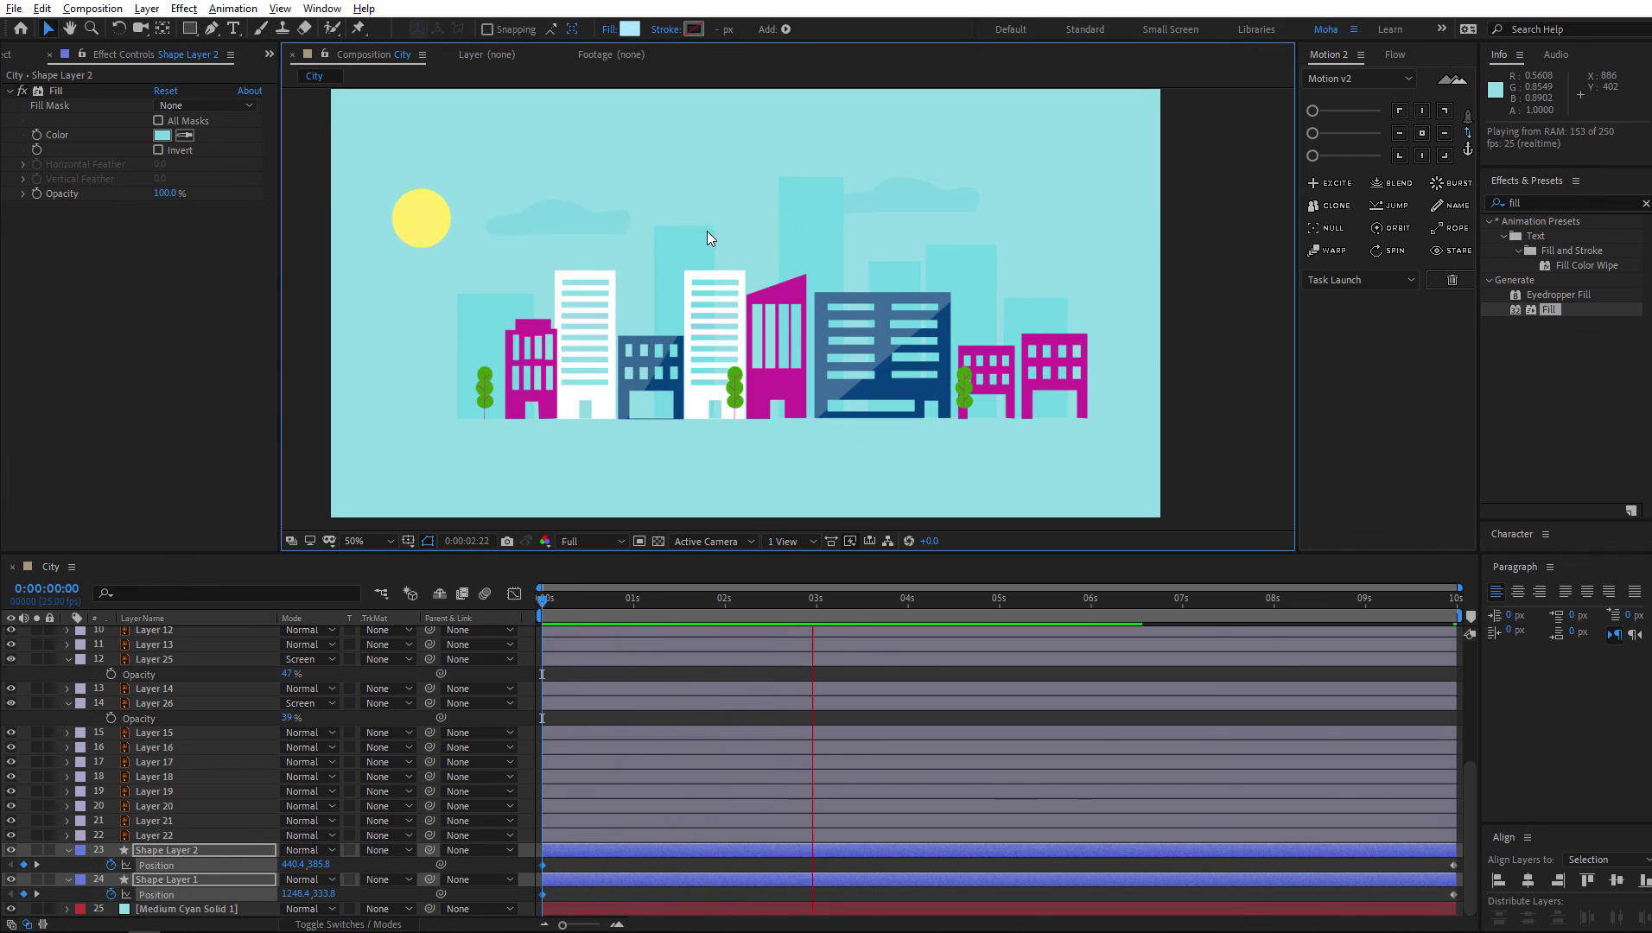
key(space)
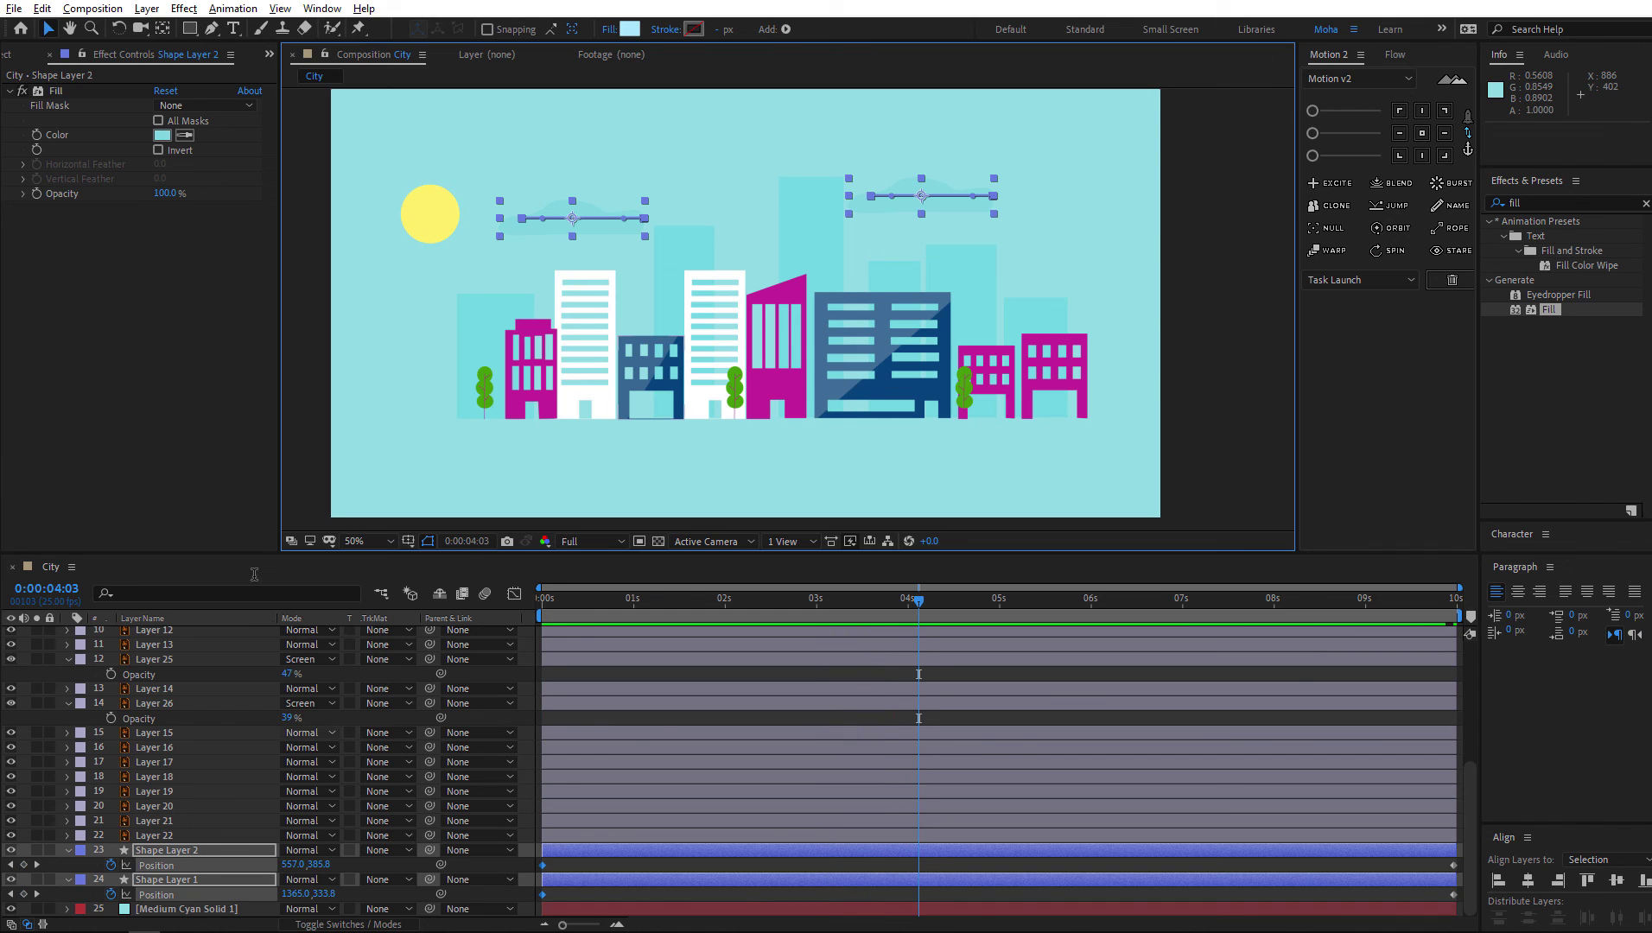
Change the Fill effect color of both clouds to a paler, less saturated cyan
click(168, 843)
click(184, 849)
click(162, 135)
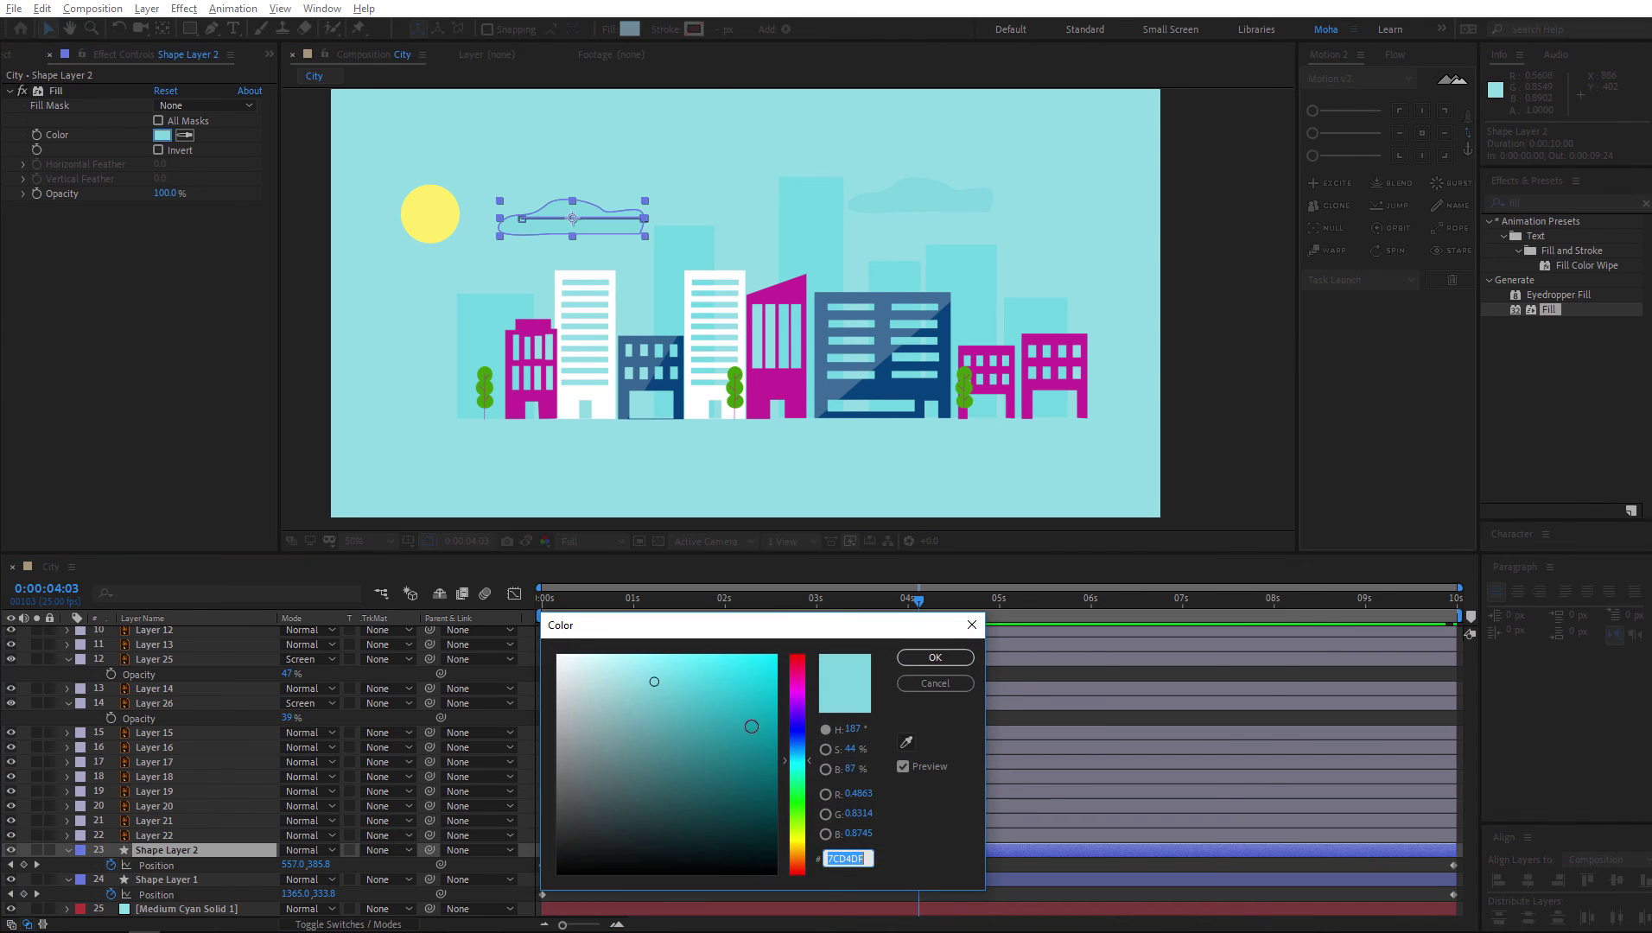
drag(639, 679, 594, 677)
click(934, 657)
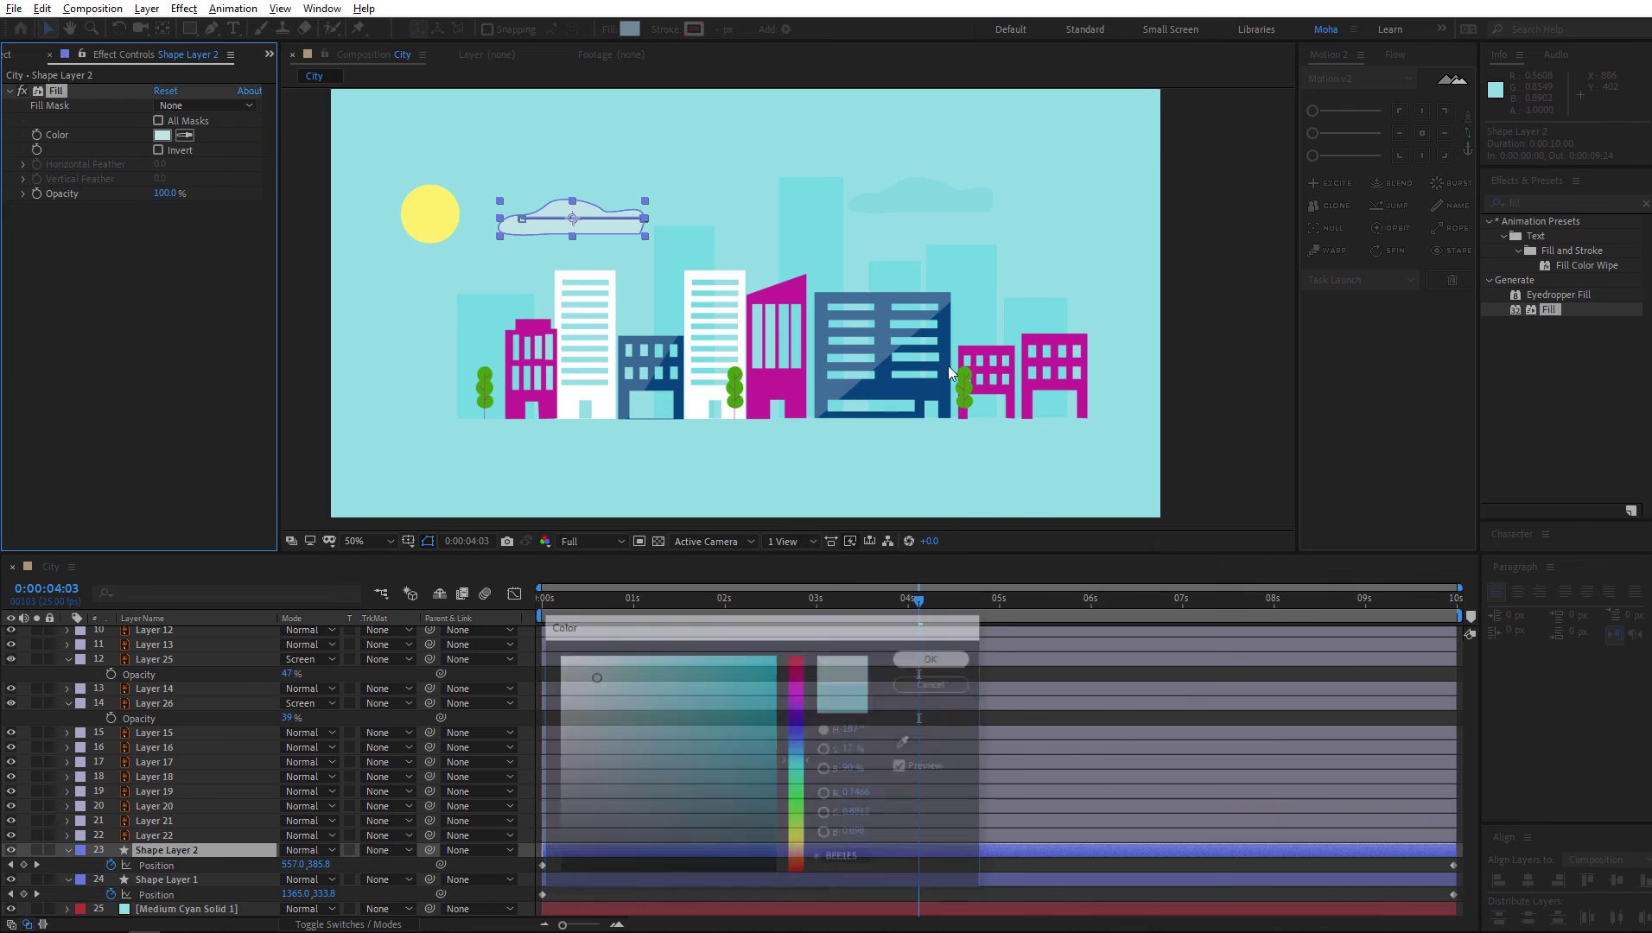
click(945, 198)
click(163, 135)
drag(579, 695, 572, 678)
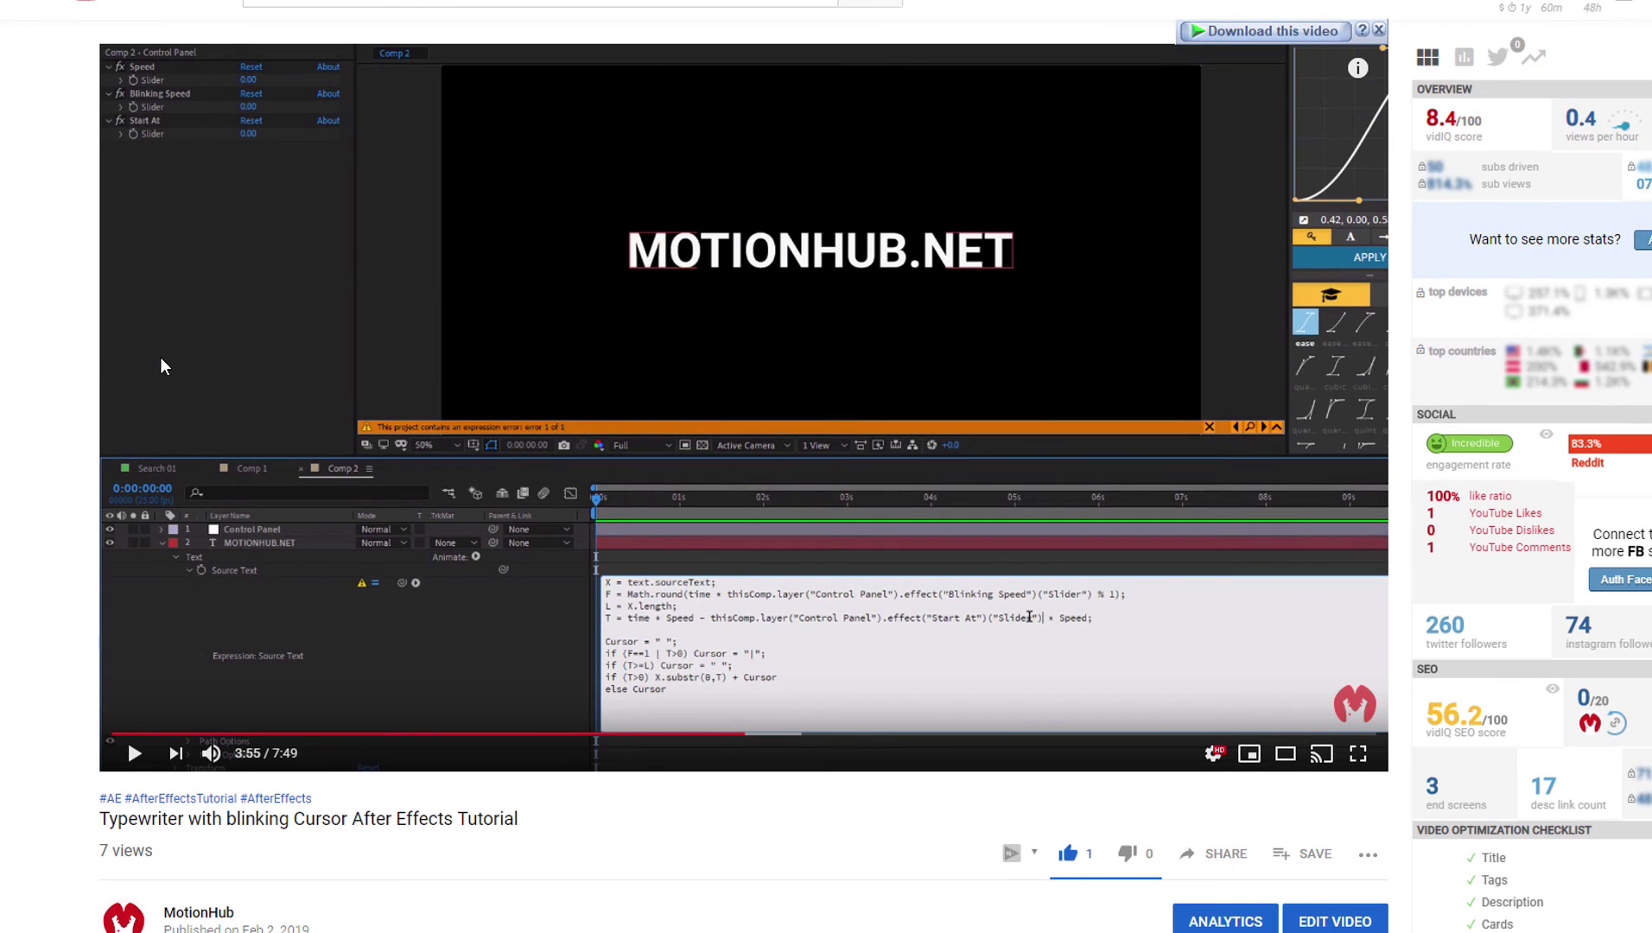
On the YouTube page of "Typewriter with blinking Cursor After Effects Tutorial", expand the full video description
scroll(163, 364, down, 6)
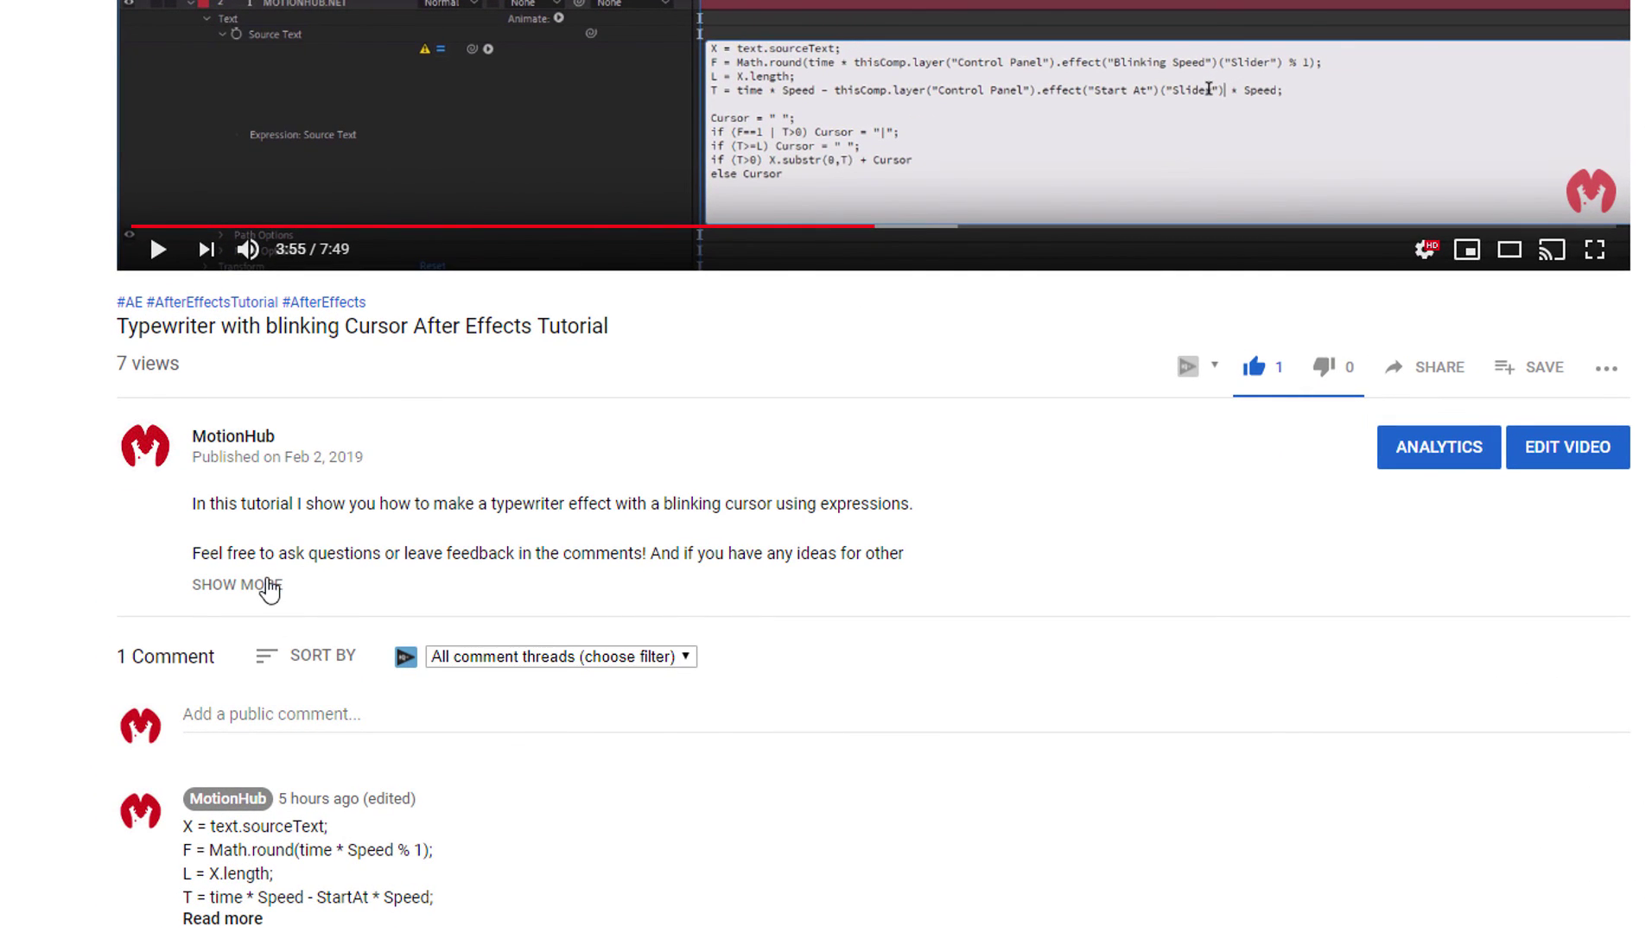
click(269, 587)
scroll(259, 469, down, 3)
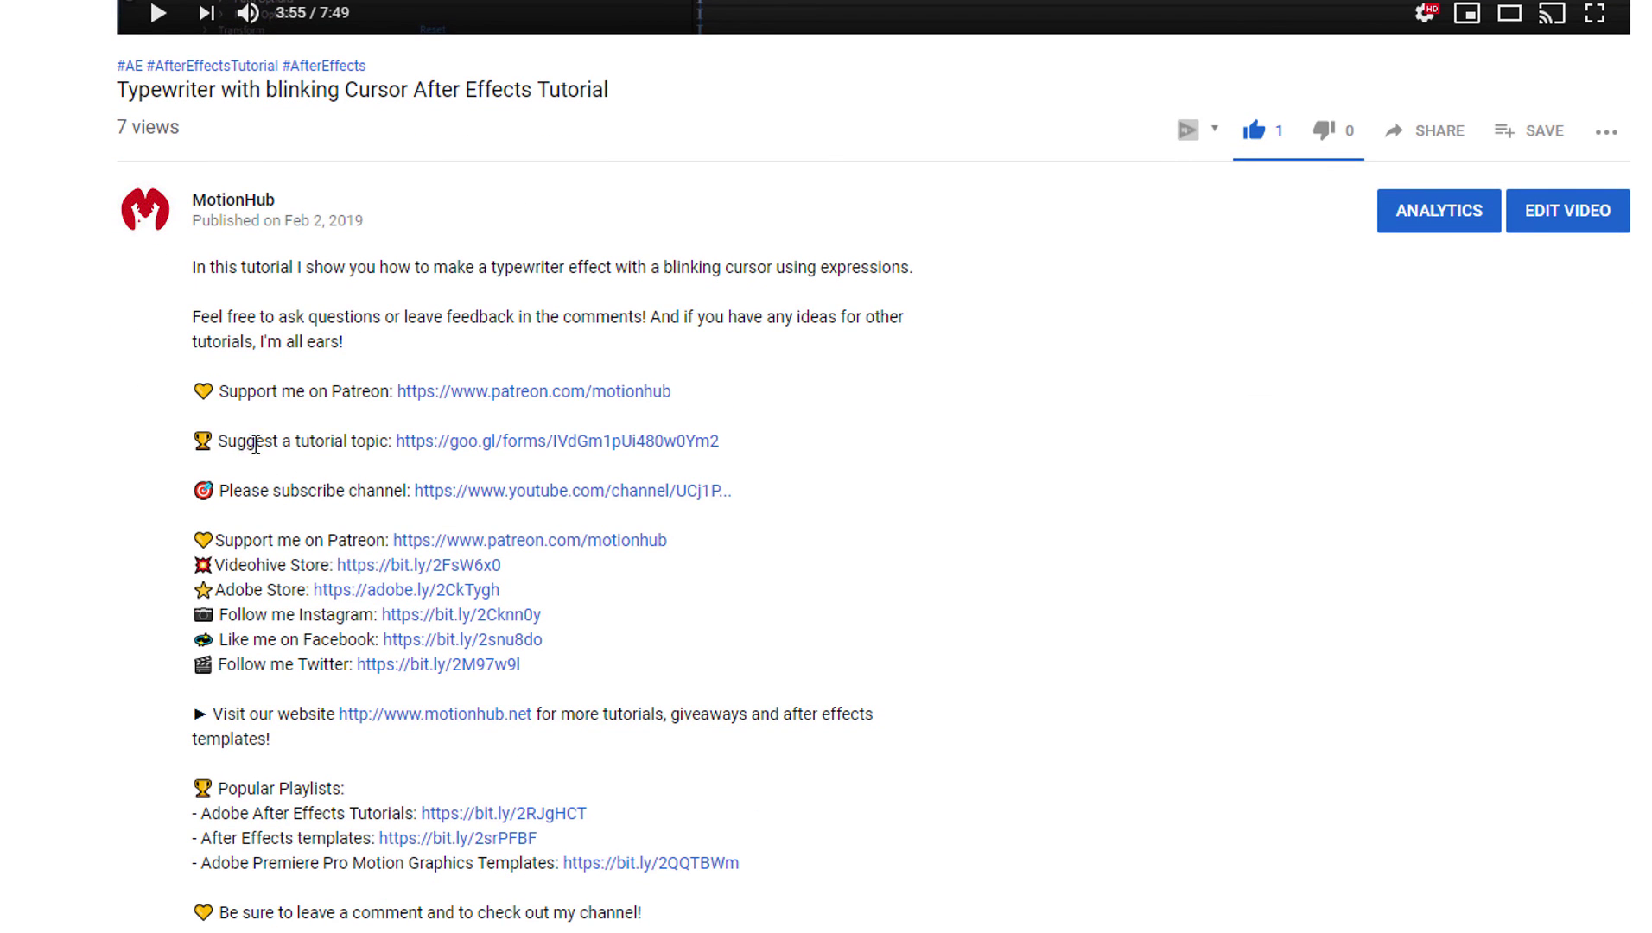
Open the "Suggest a tutorial topic" form from the description and place the cursor in the Example Video Link answer
drag(236, 443, 382, 449)
drag(216, 462, 767, 434)
click(767, 434)
click(685, 448)
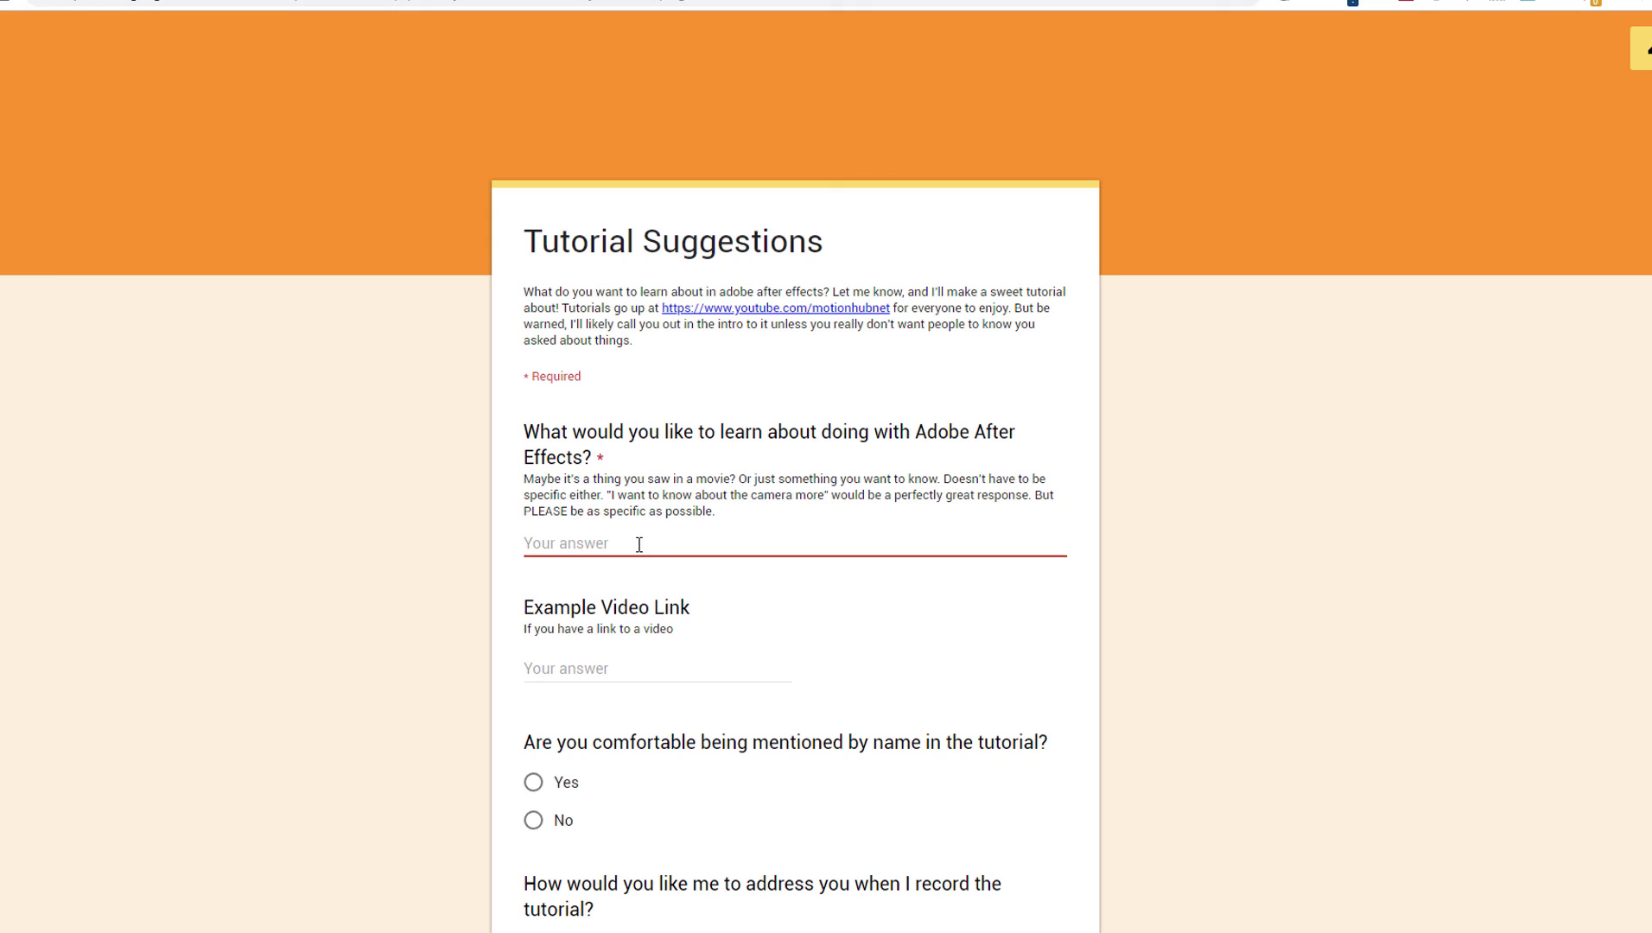
click(630, 679)
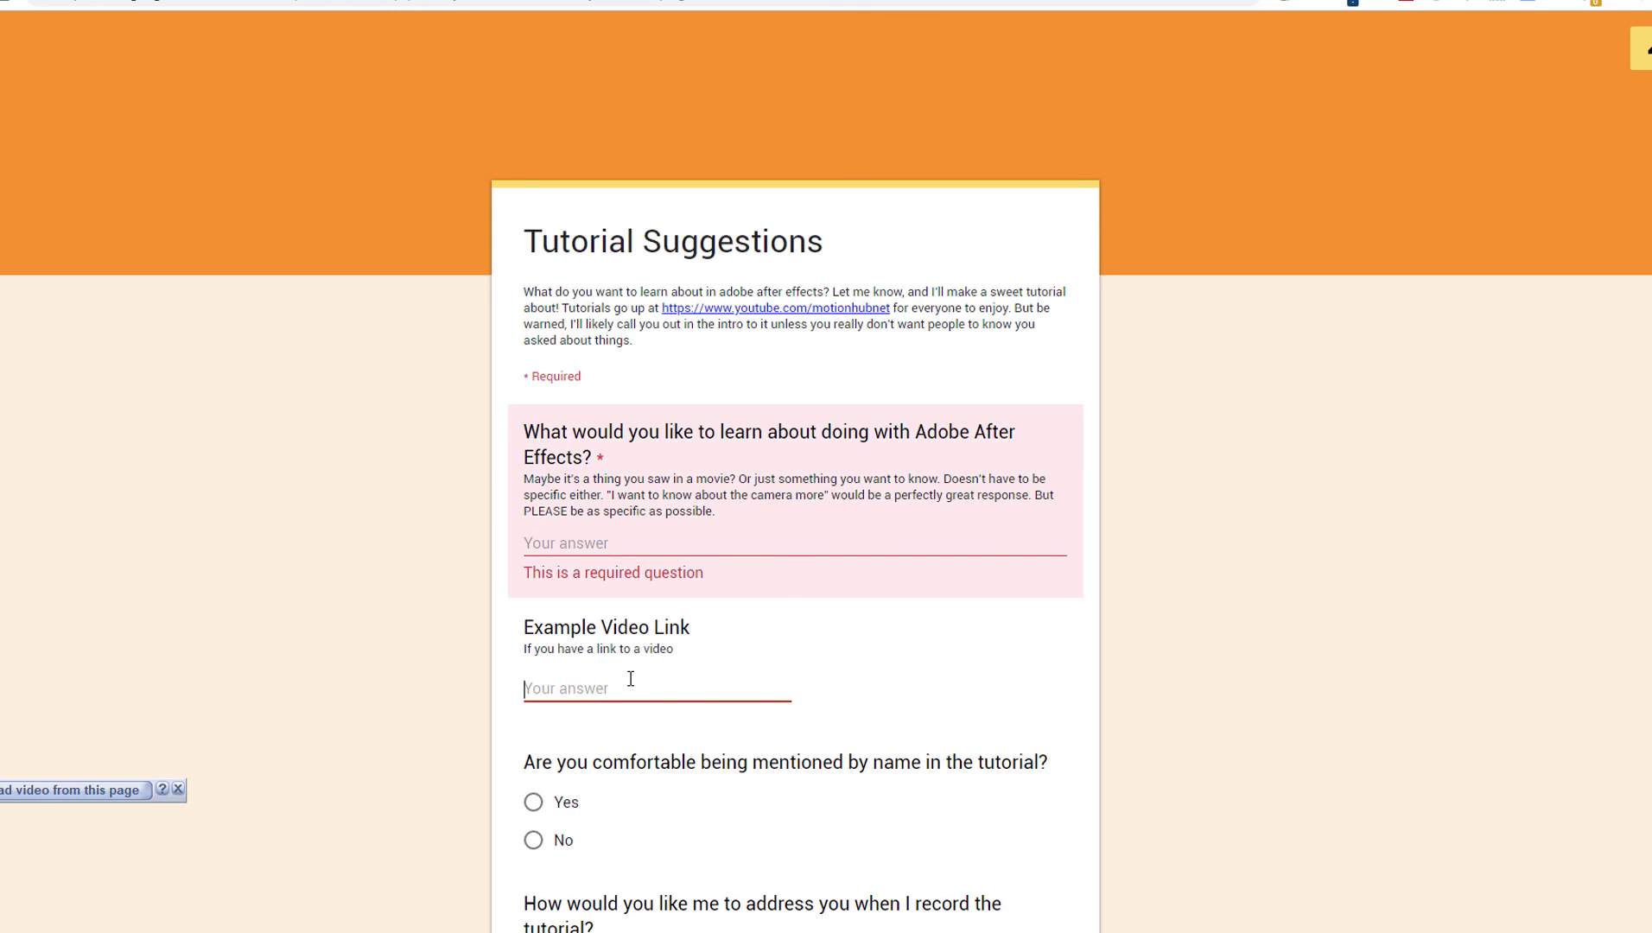